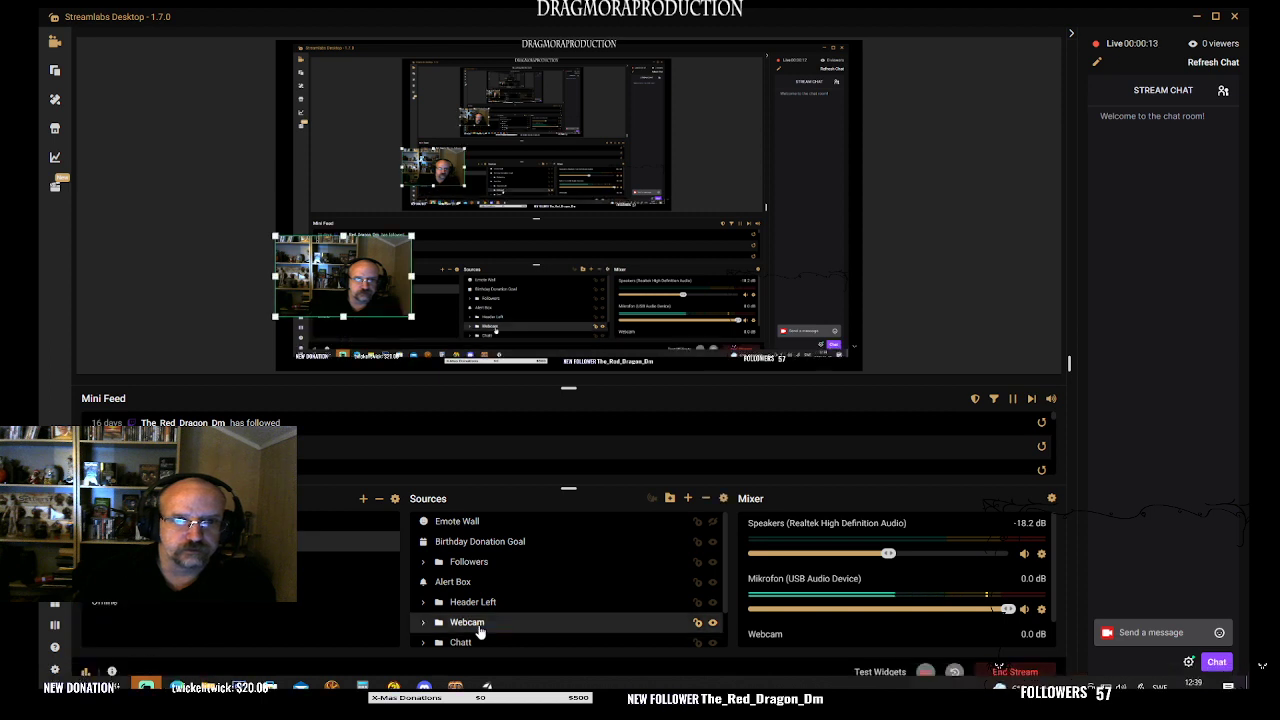
- Move the webcam overlay to the right edge of the stream canvas, just below mid-height
drag(371, 298, 802, 257)
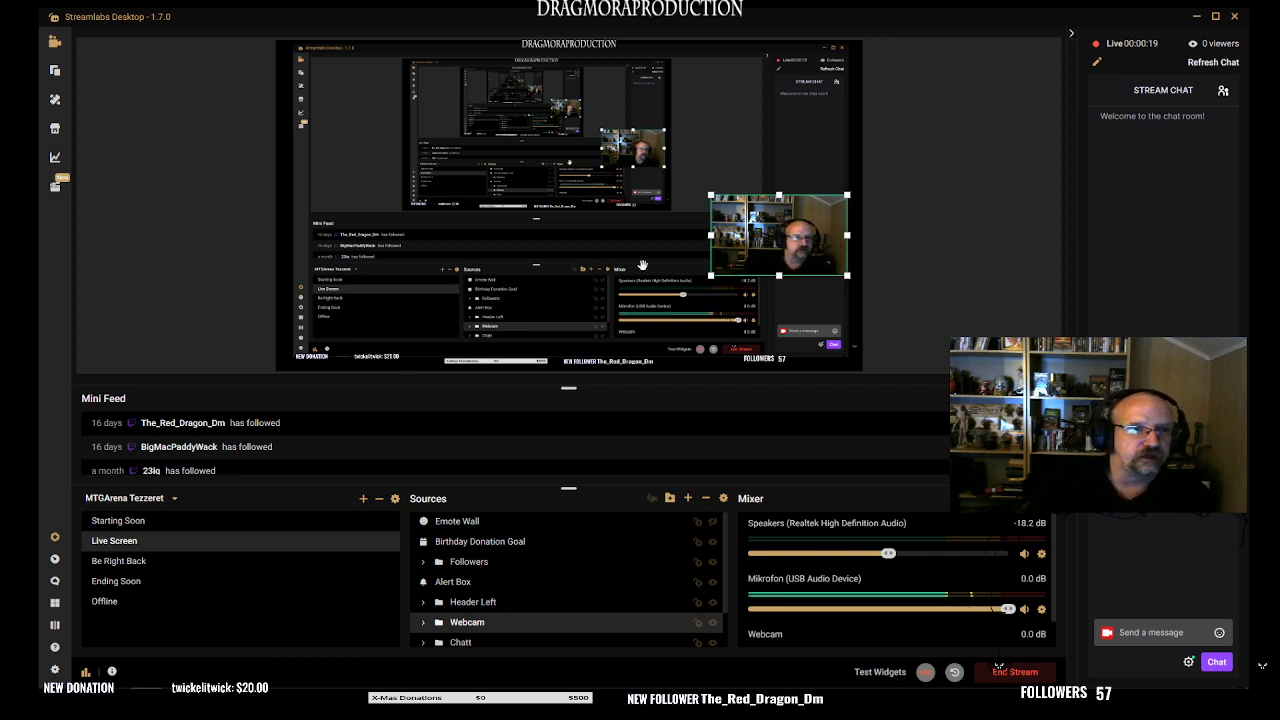
mouse_move(794, 240)
mouse_down()
mouse_move(811, 233)
mouse_move(811, 245)
mouse_up()
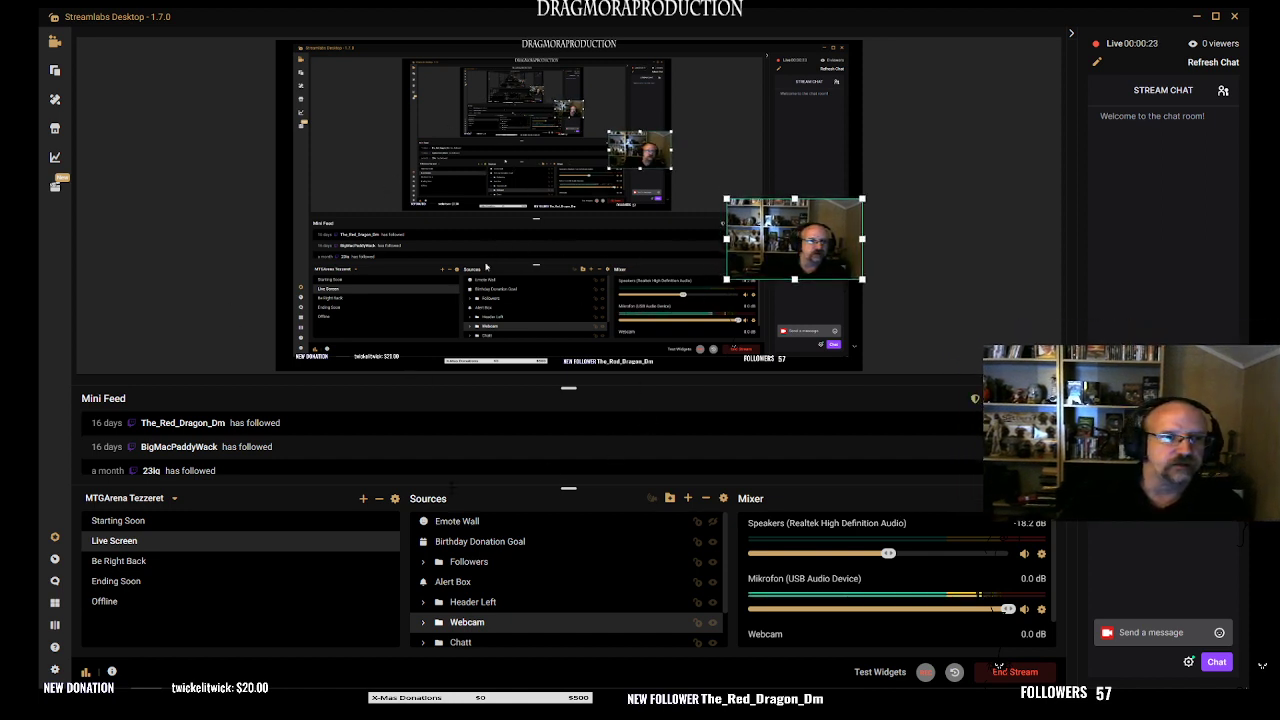
- Open the settings of the Display Capture source and choose the display to capture
scroll(510, 620, down, 2)
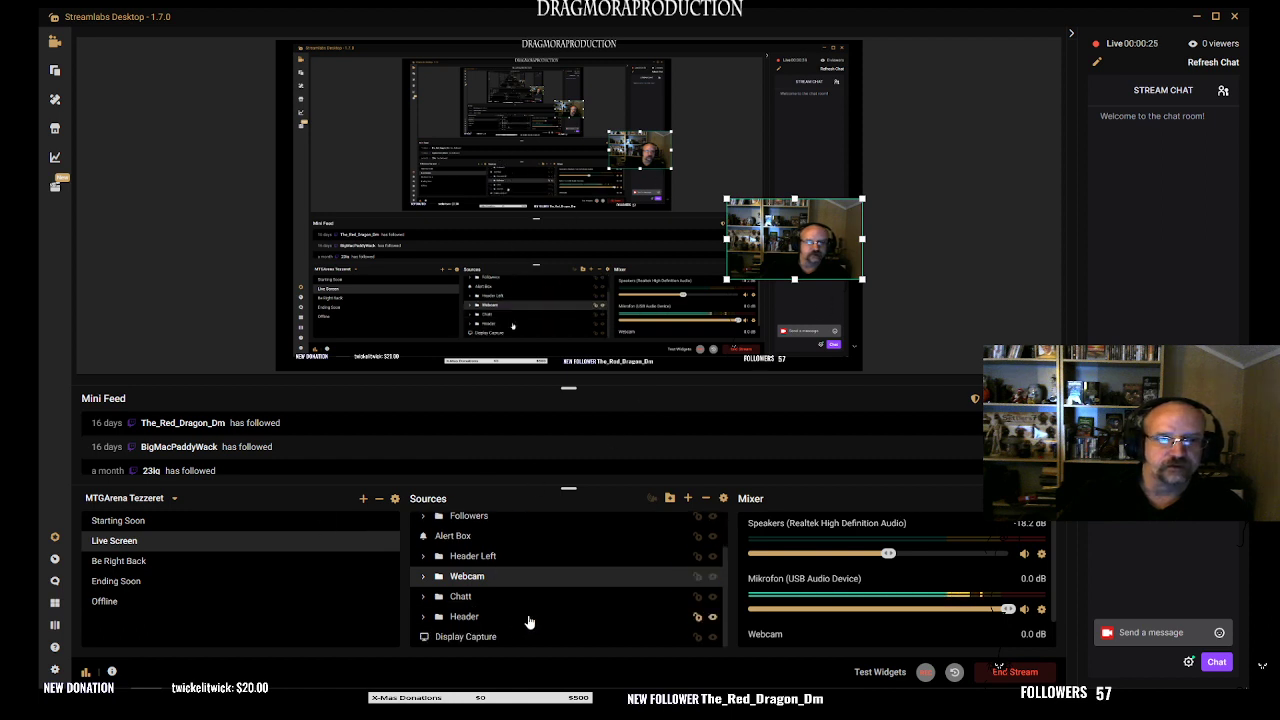
scroll(445, 636, down, 1)
click(452, 636)
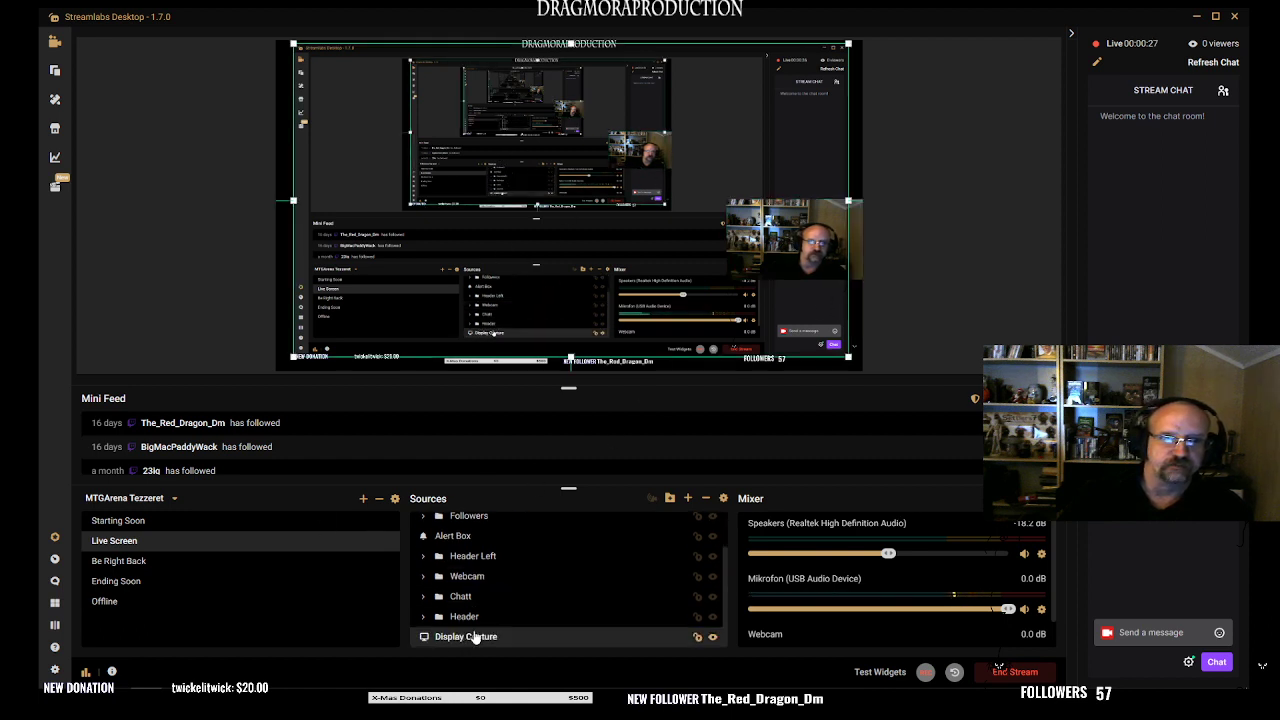
double_click(474, 640)
click(690, 291)
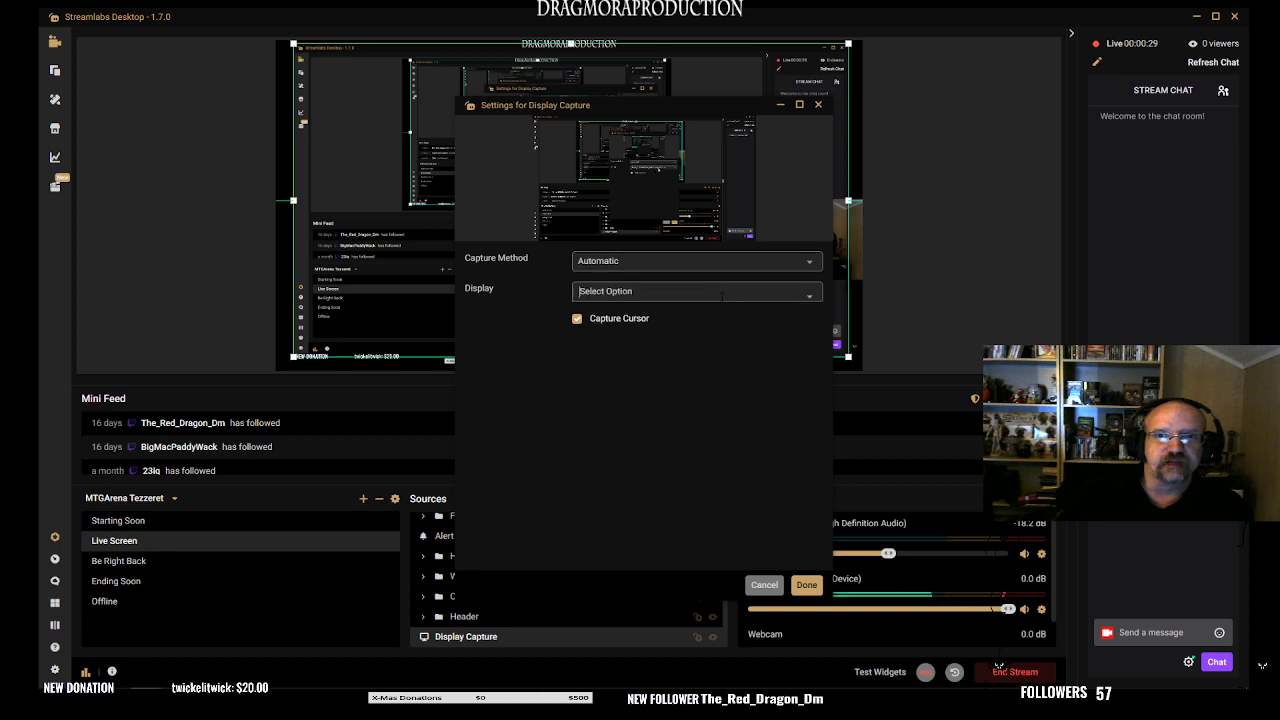
click(620, 338)
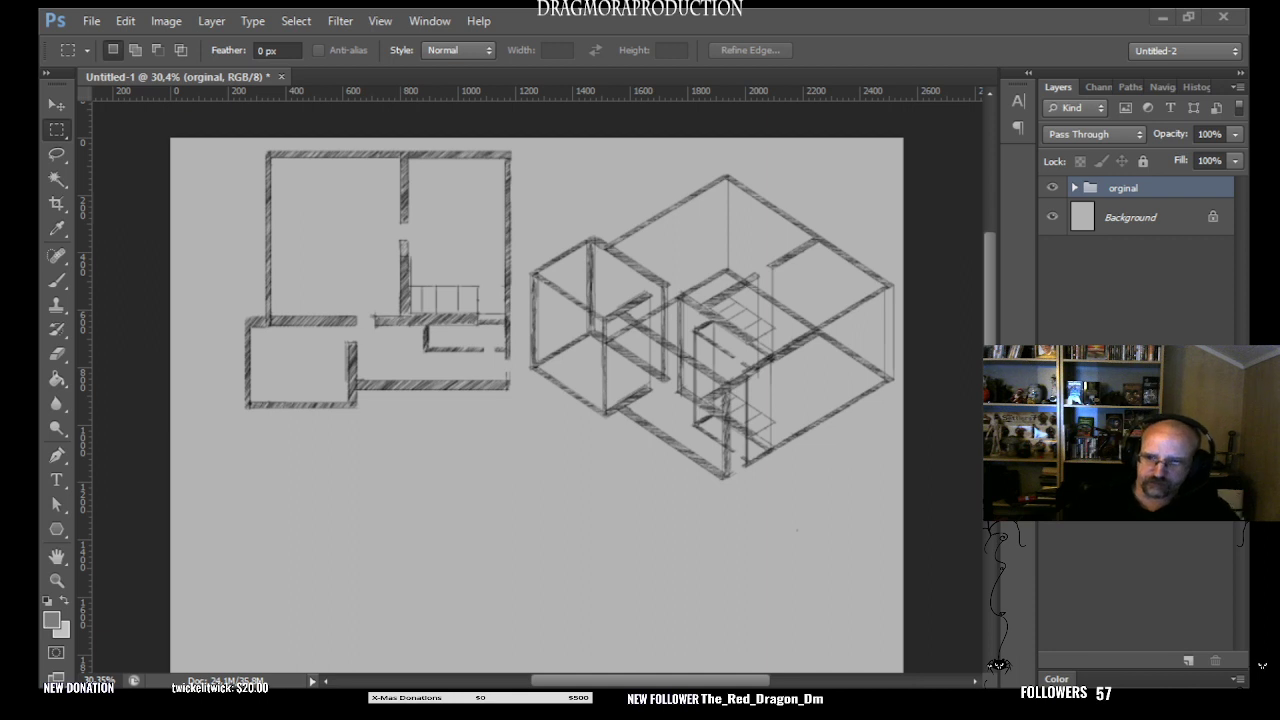
- Hide the orginal group and add a new empty layer above it
click(1051, 188)
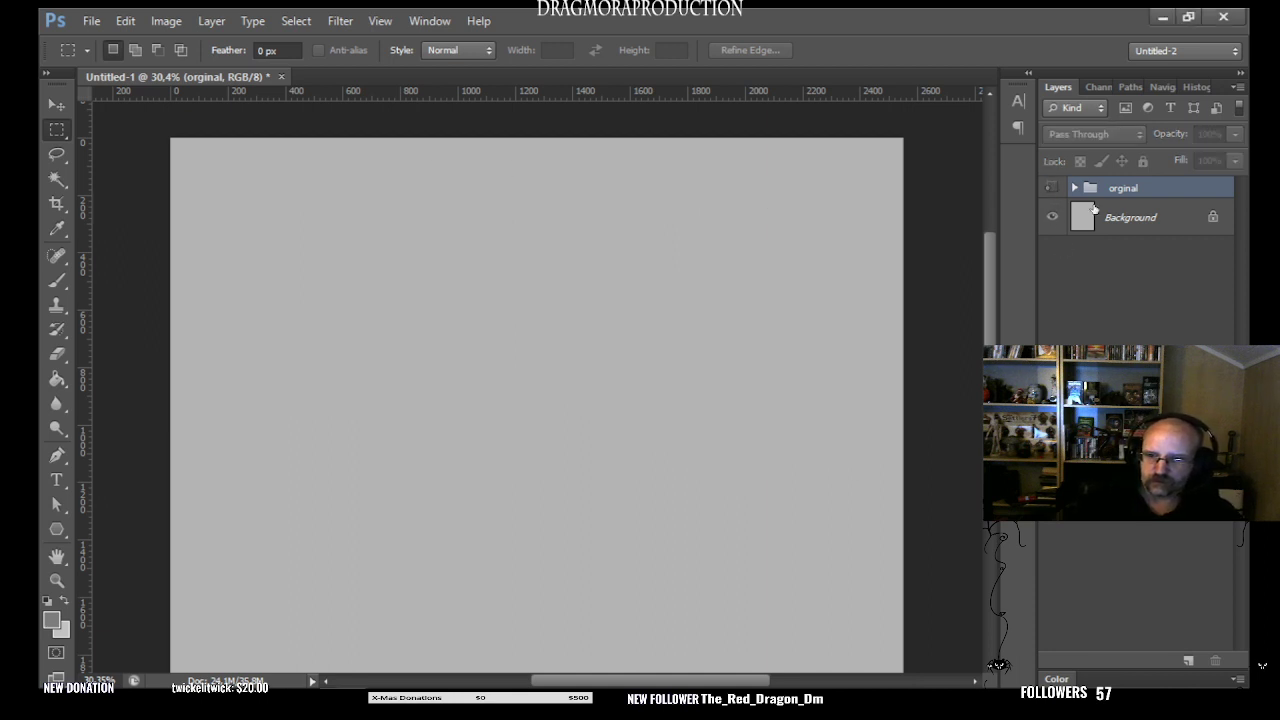
key(ctrl+alt+shift+n)
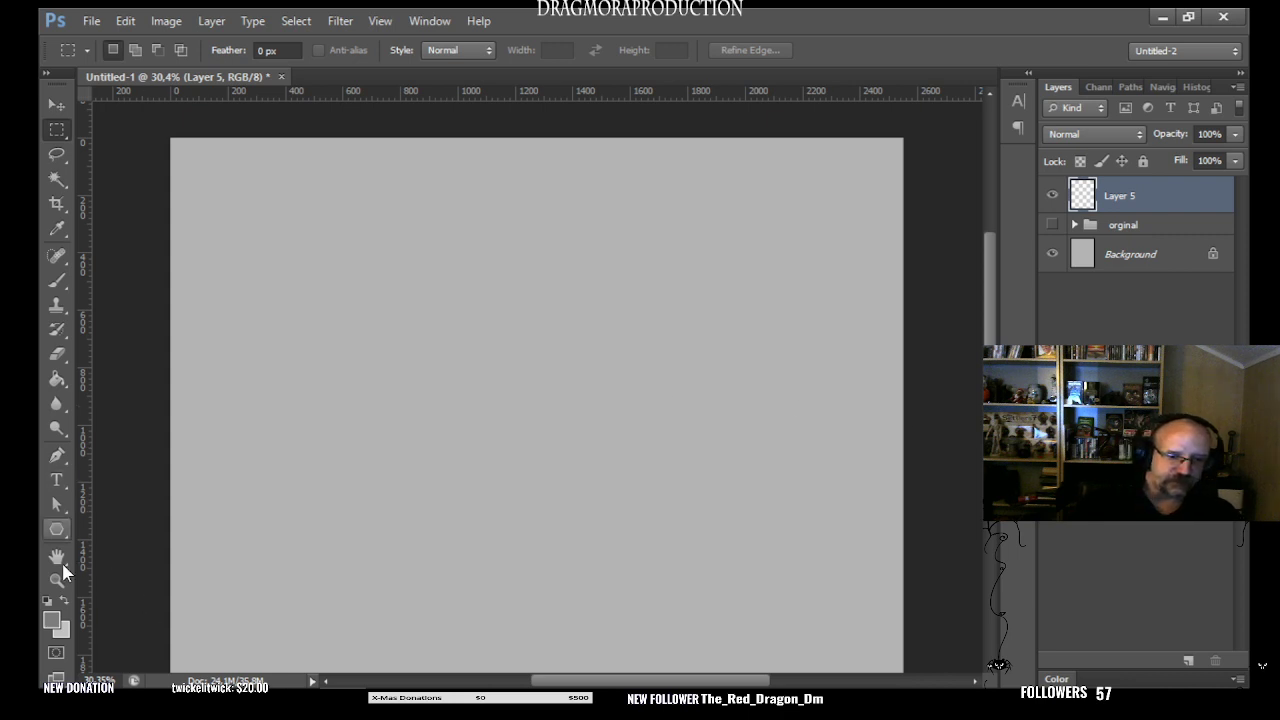
- Activate the Brush Tool with a black foreground color, and briefly show the orginal group for reference
drag(61, 290, 82, 303)
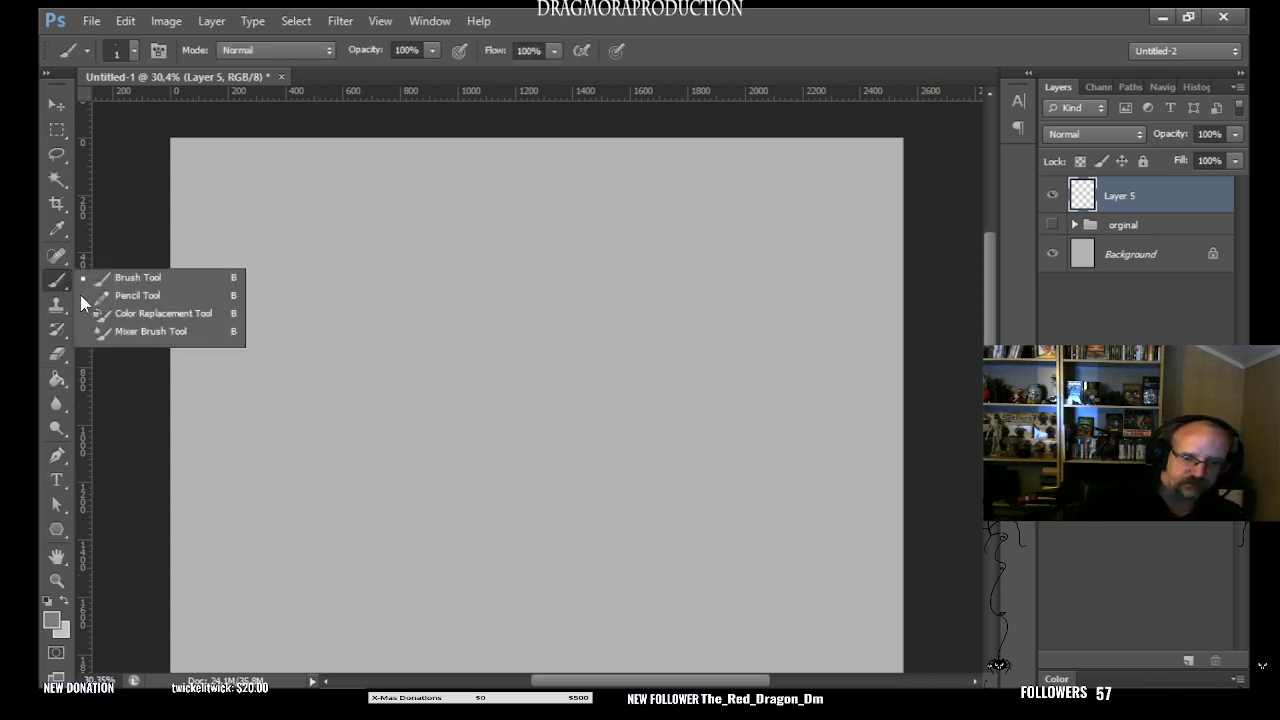
click(63, 602)
key(d)
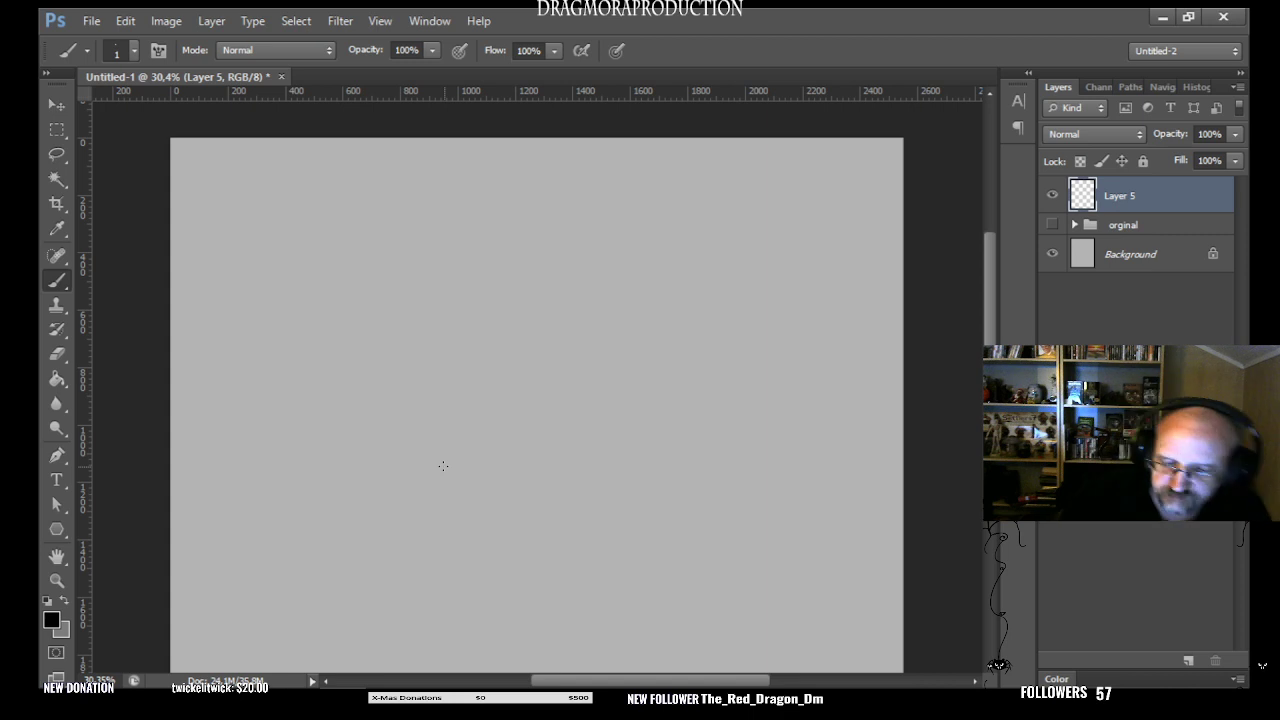
click(1051, 226)
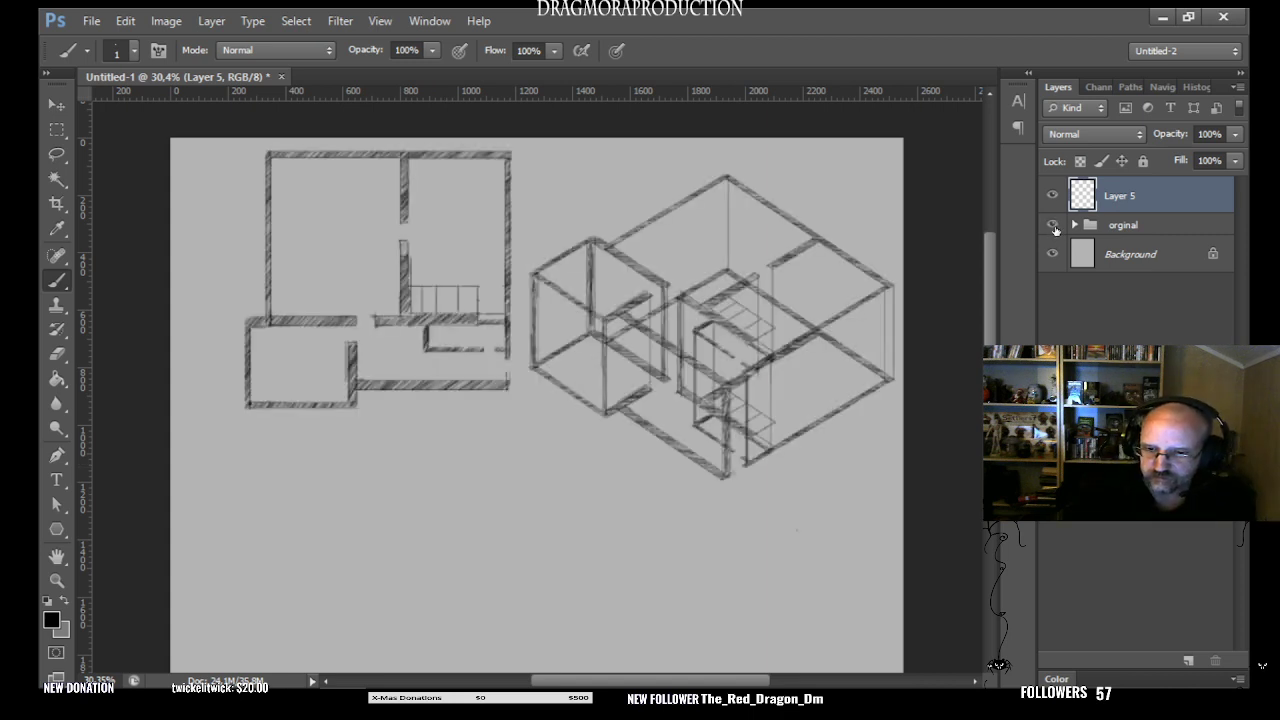
click(1052, 225)
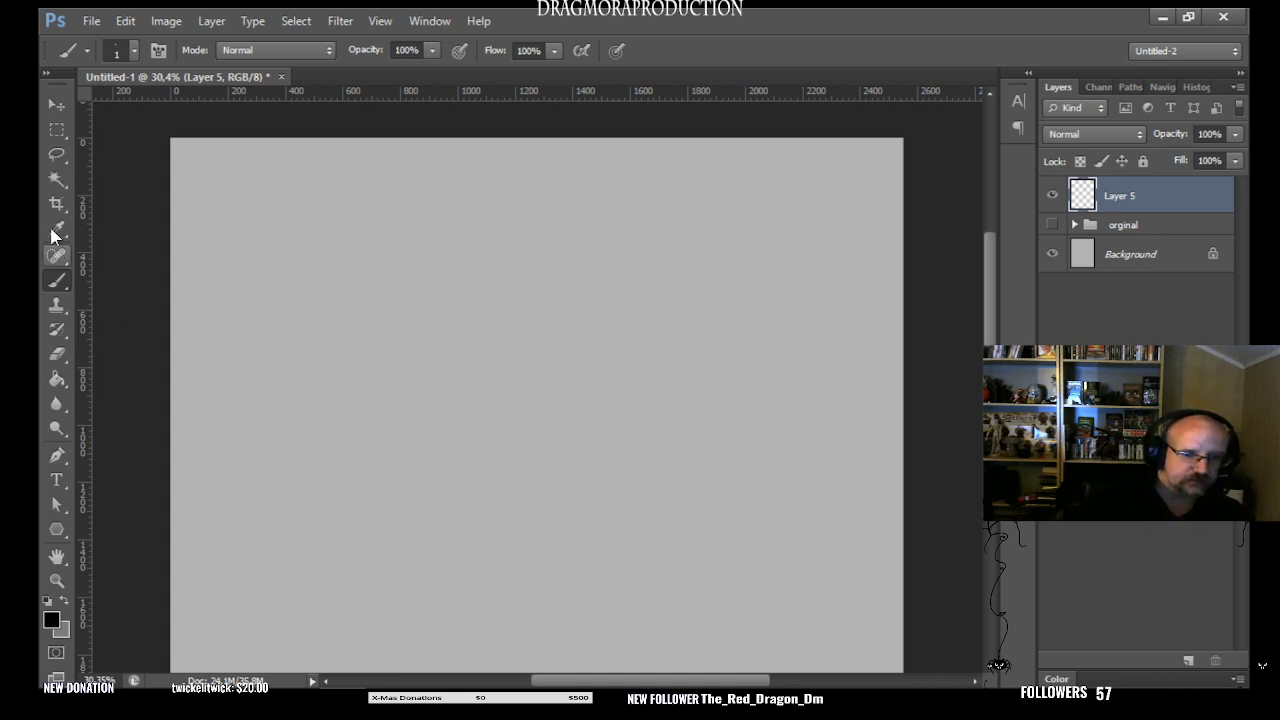
- Draw a square room about 480 px wide near the canvas's upper left, outlined with a 1 px black centered stroke
click(66, 132)
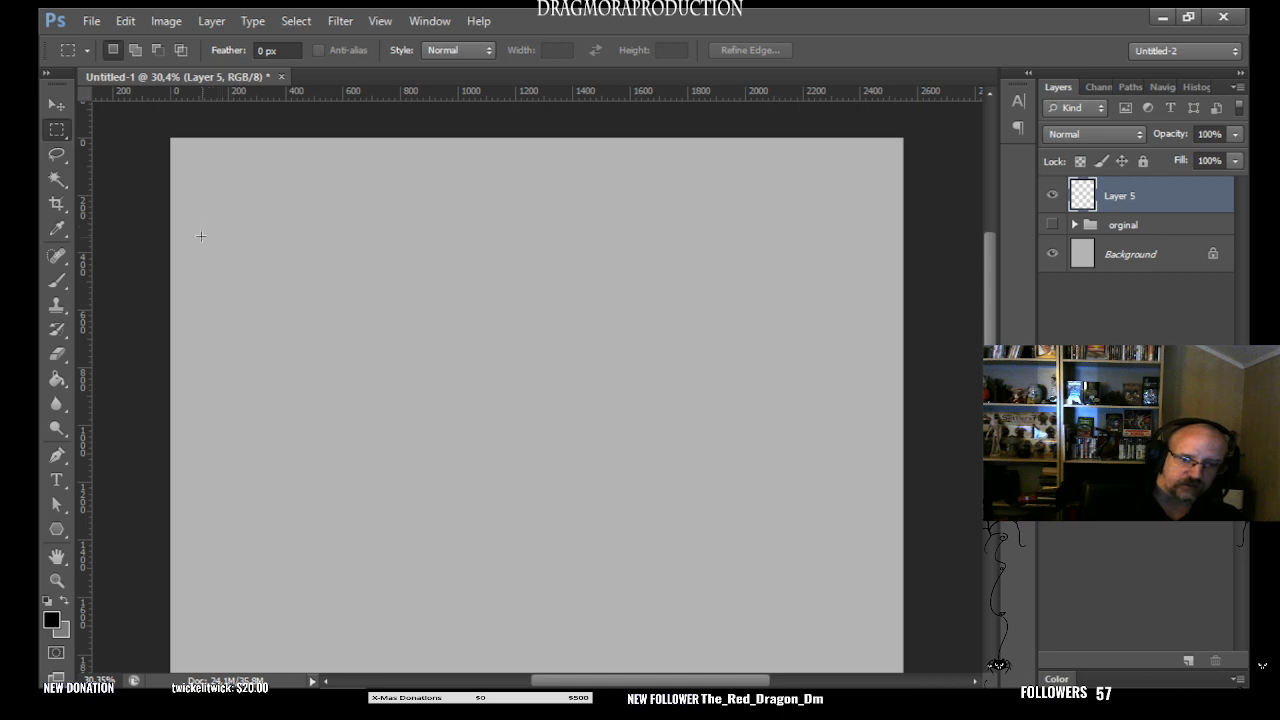
drag(199, 221, 354, 358)
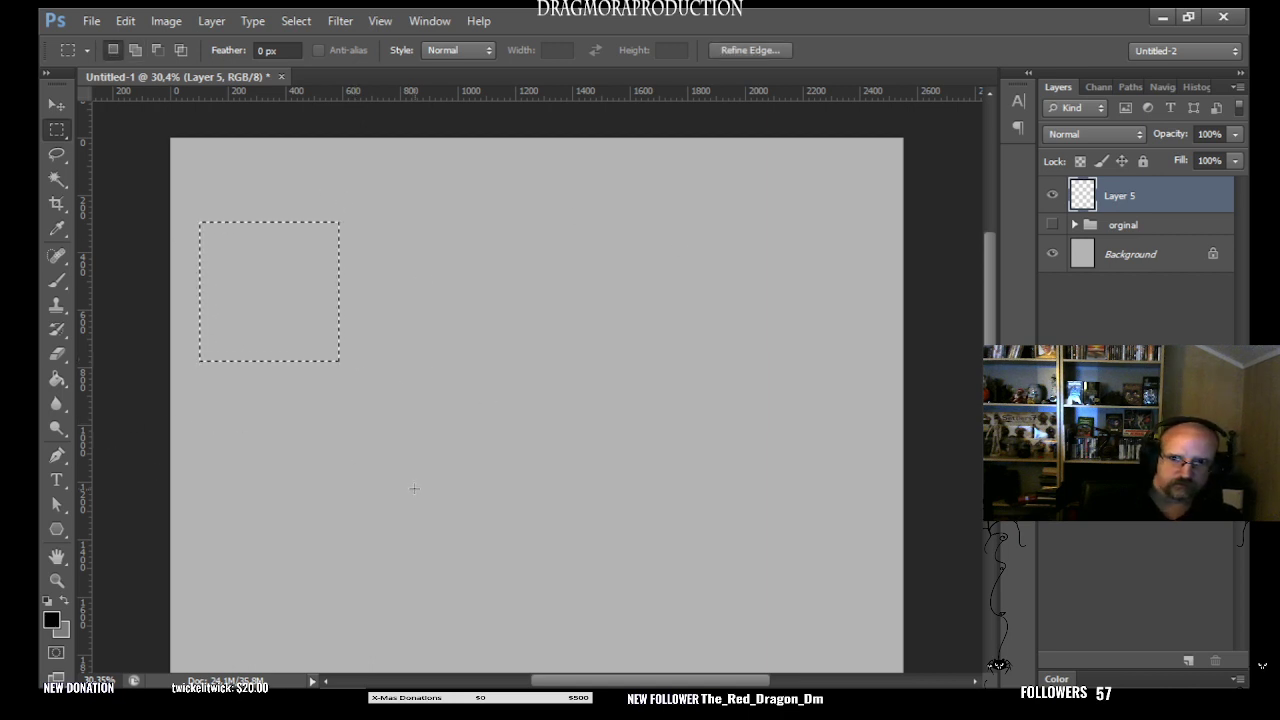
click(127, 23)
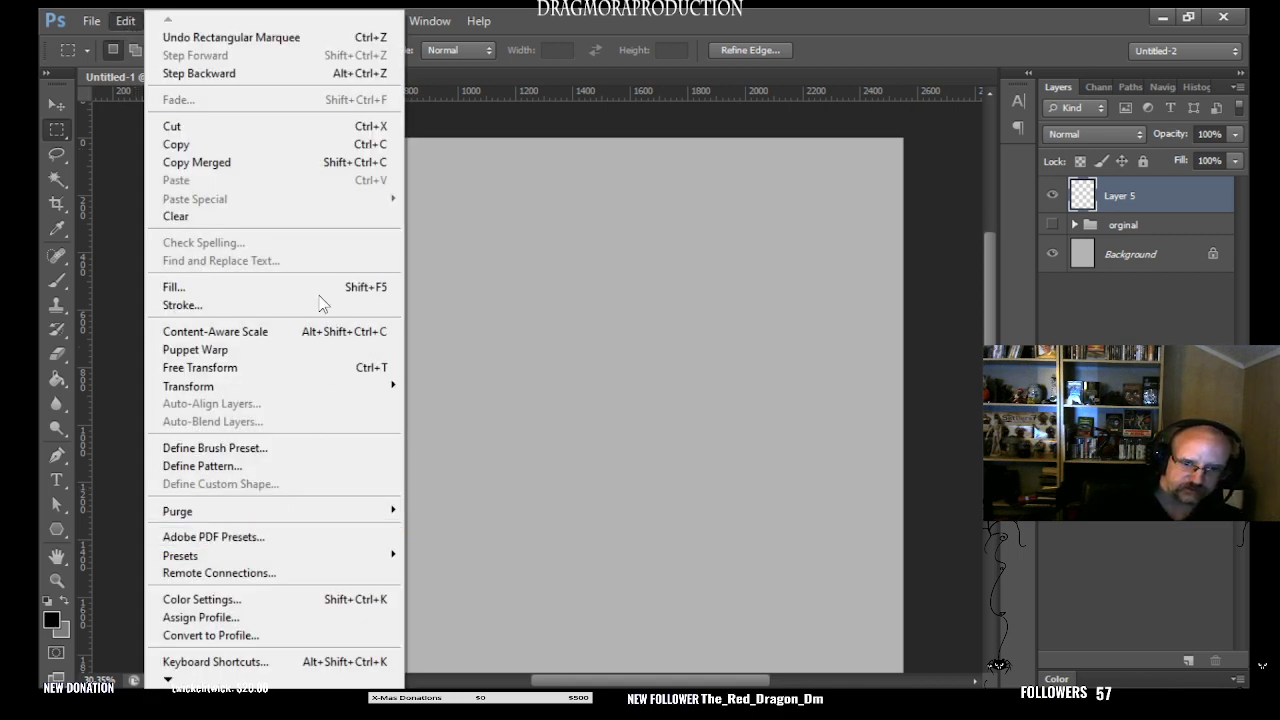
click(240, 305)
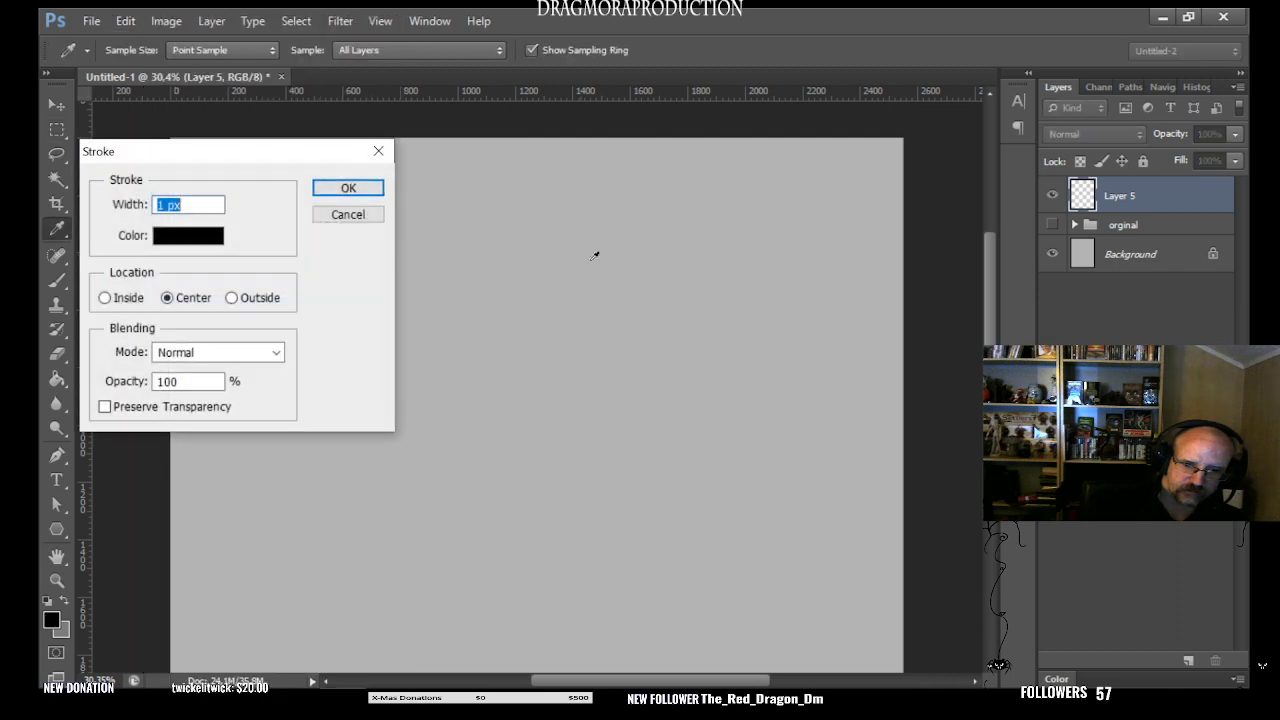
click(348, 189)
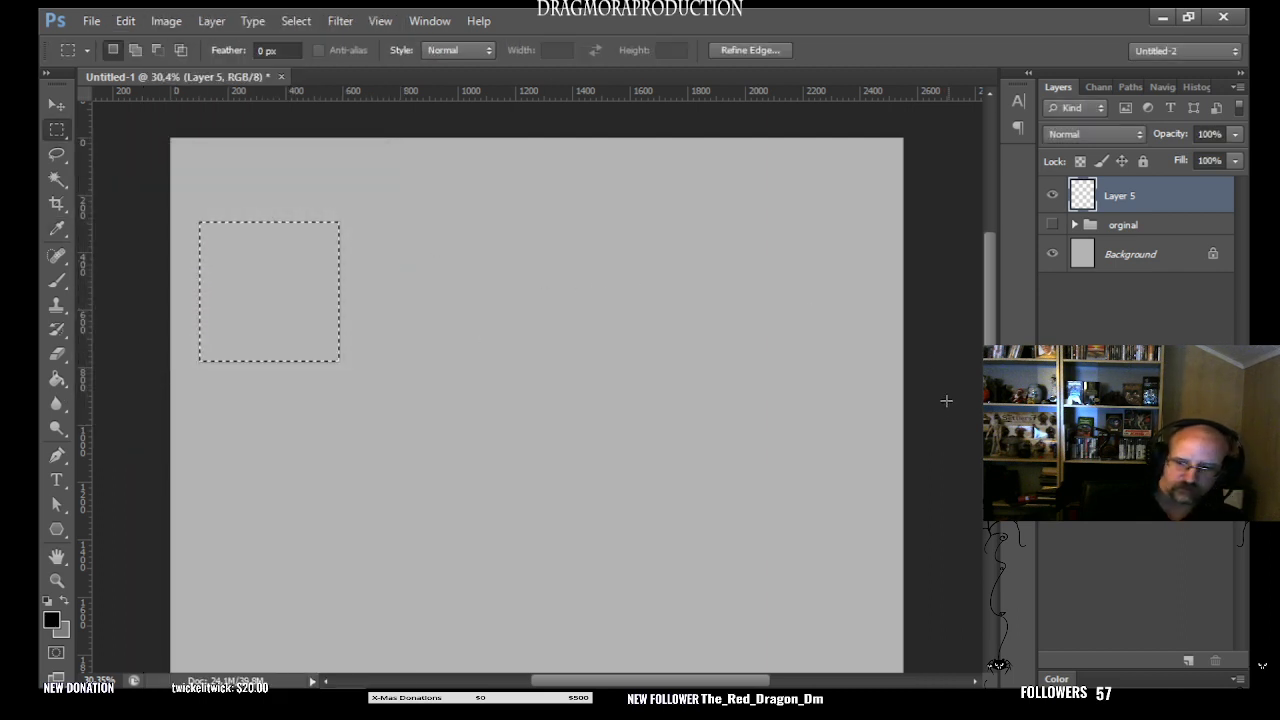
key(ctrl+d)
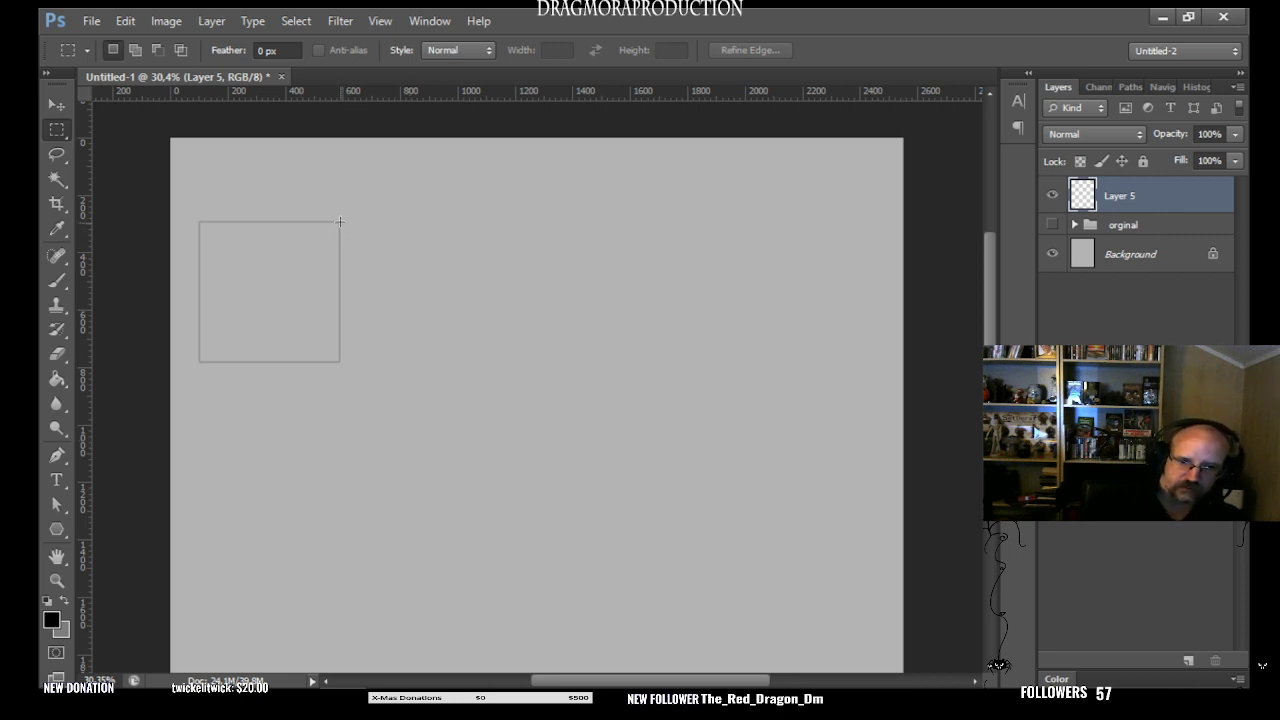
- Outline a tall room about 440 by 790 px against the square's right side with a 1 px black centered stroke
drag(340, 221, 469, 453)
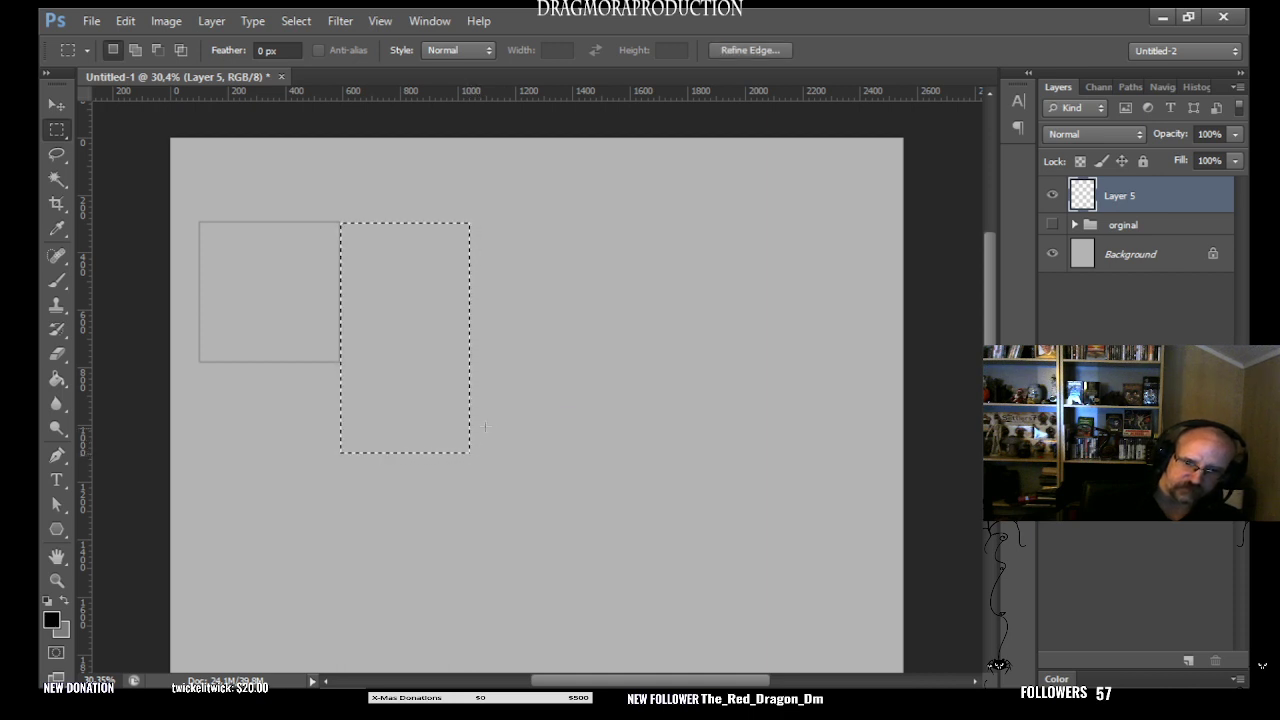
click(92, 21)
mouse_move(125, 21)
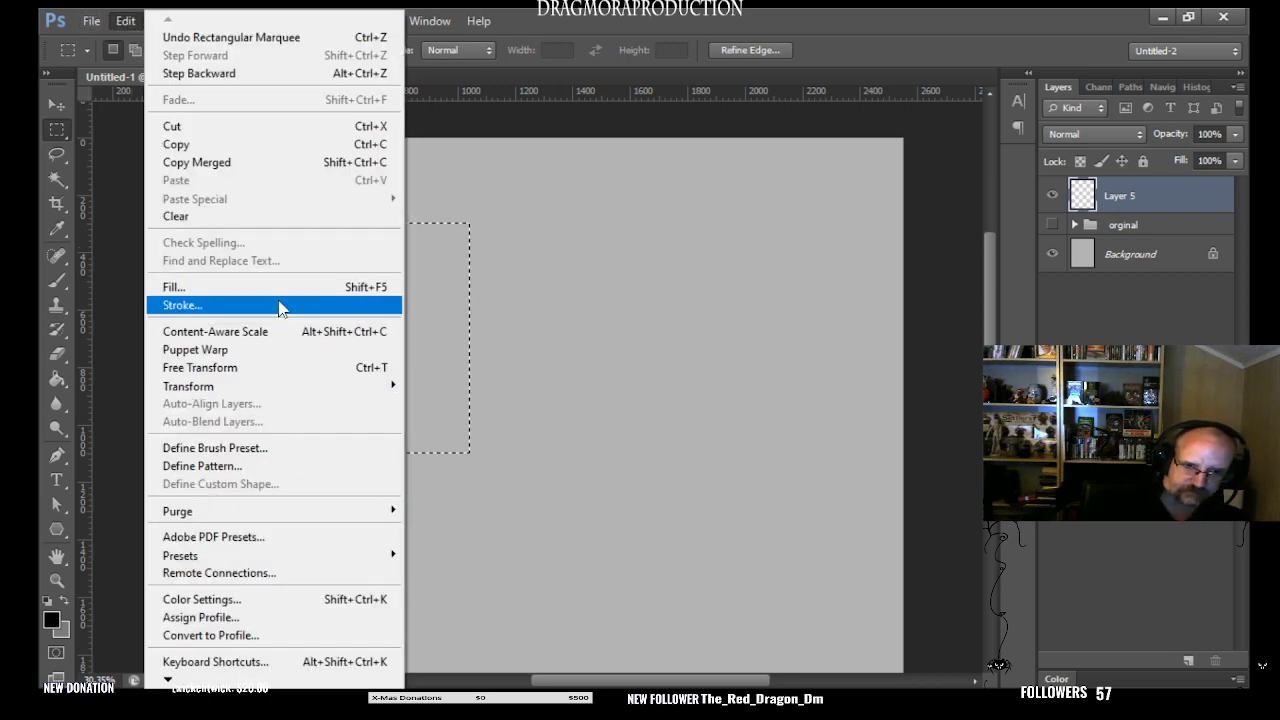
click(382, 308)
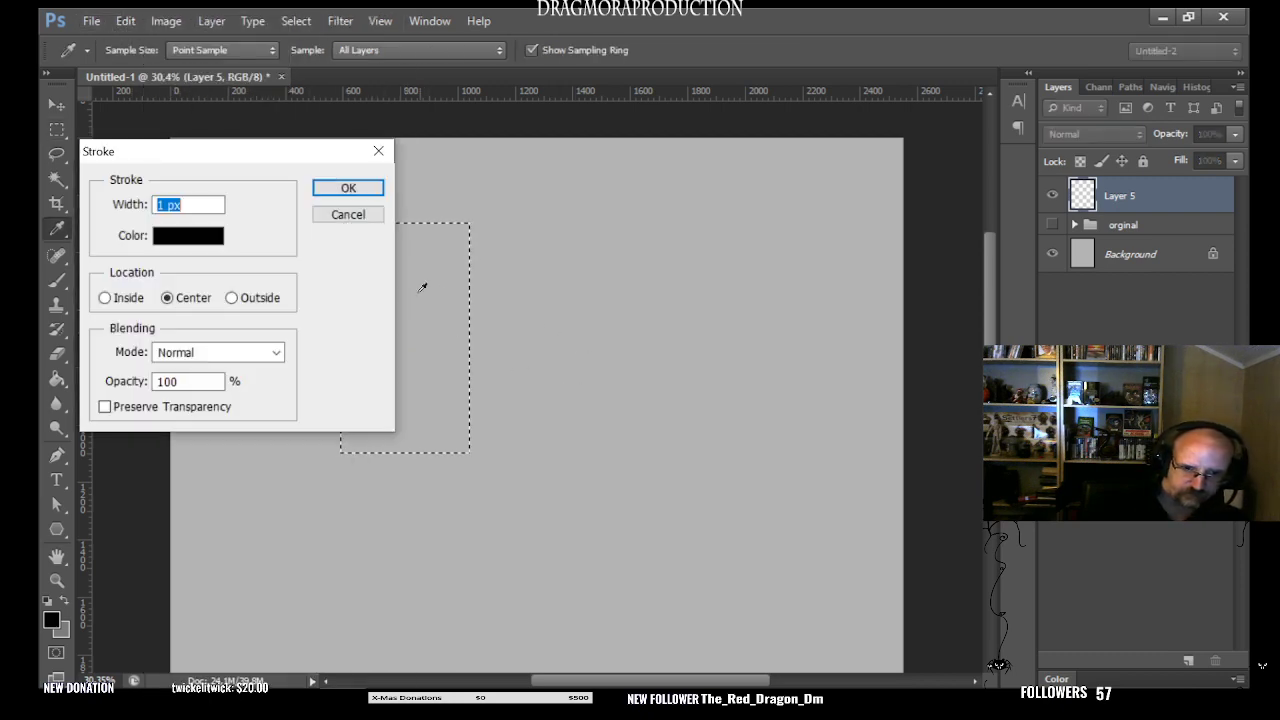
click(346, 189)
click(928, 440)
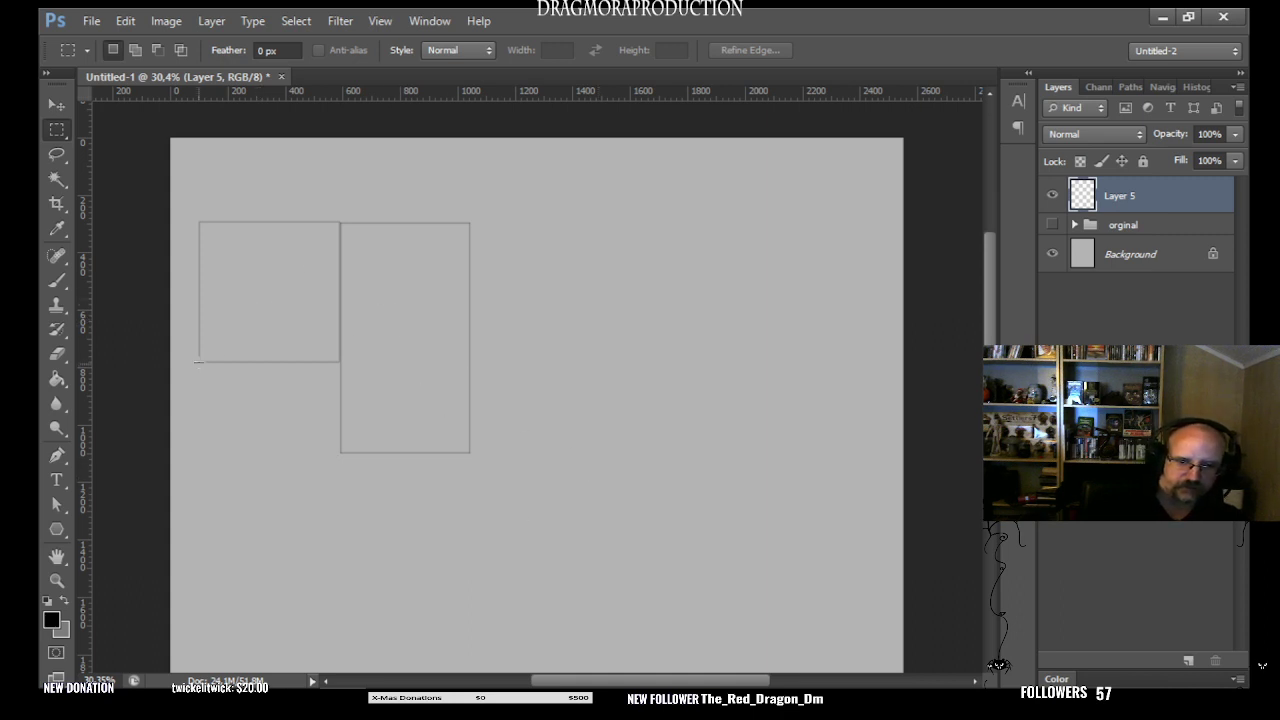
- Outline a room about 490 by 310 px directly below the square with a 1 px black centered stroke
drag(198, 360, 341, 451)
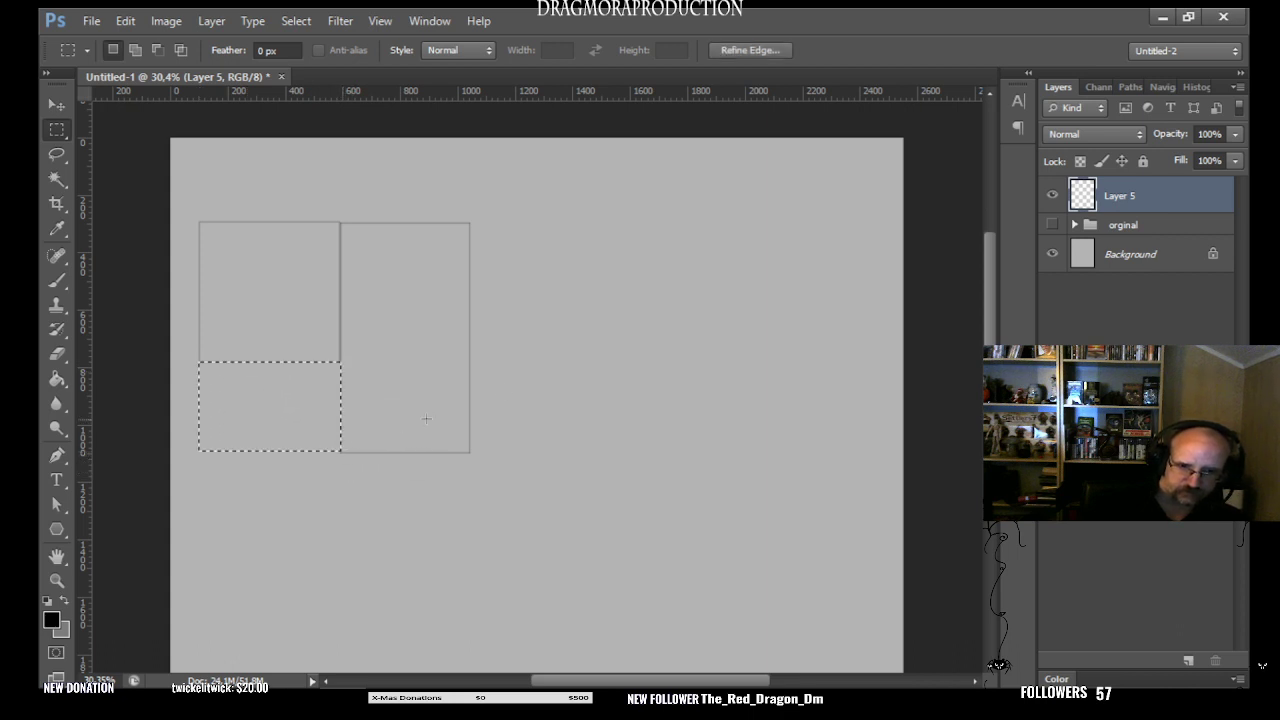
click(127, 21)
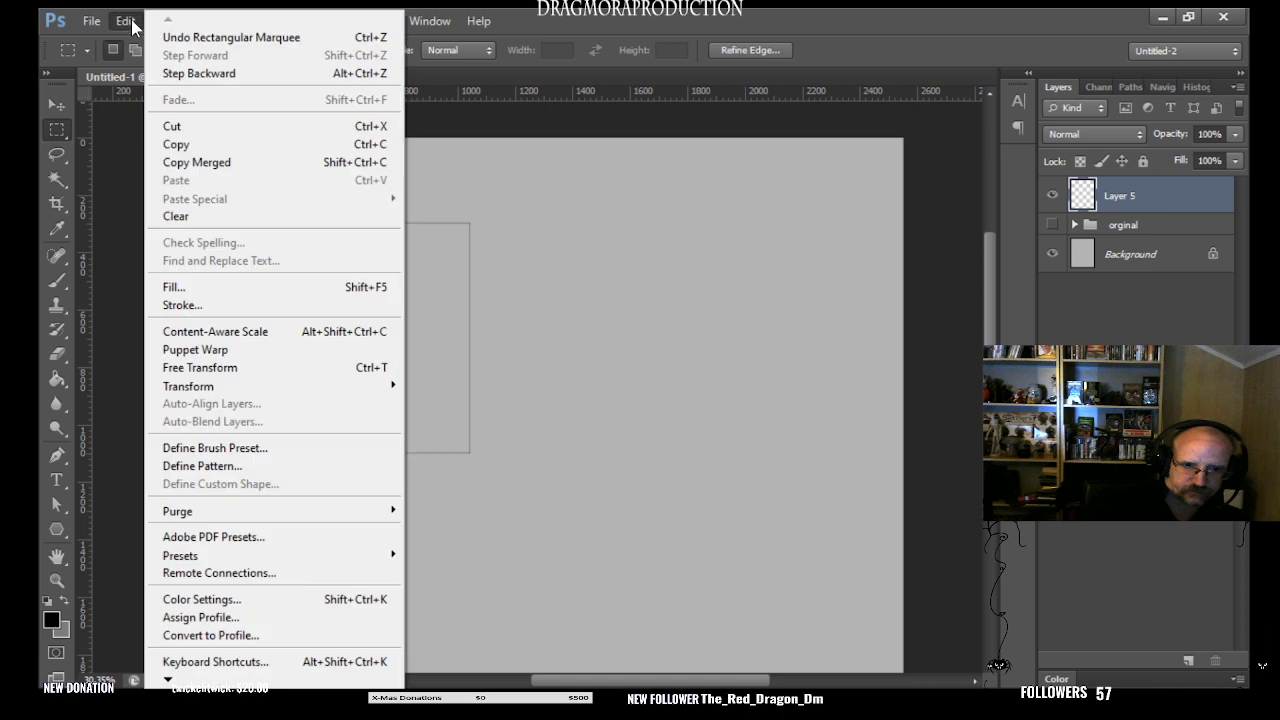
click(198, 313)
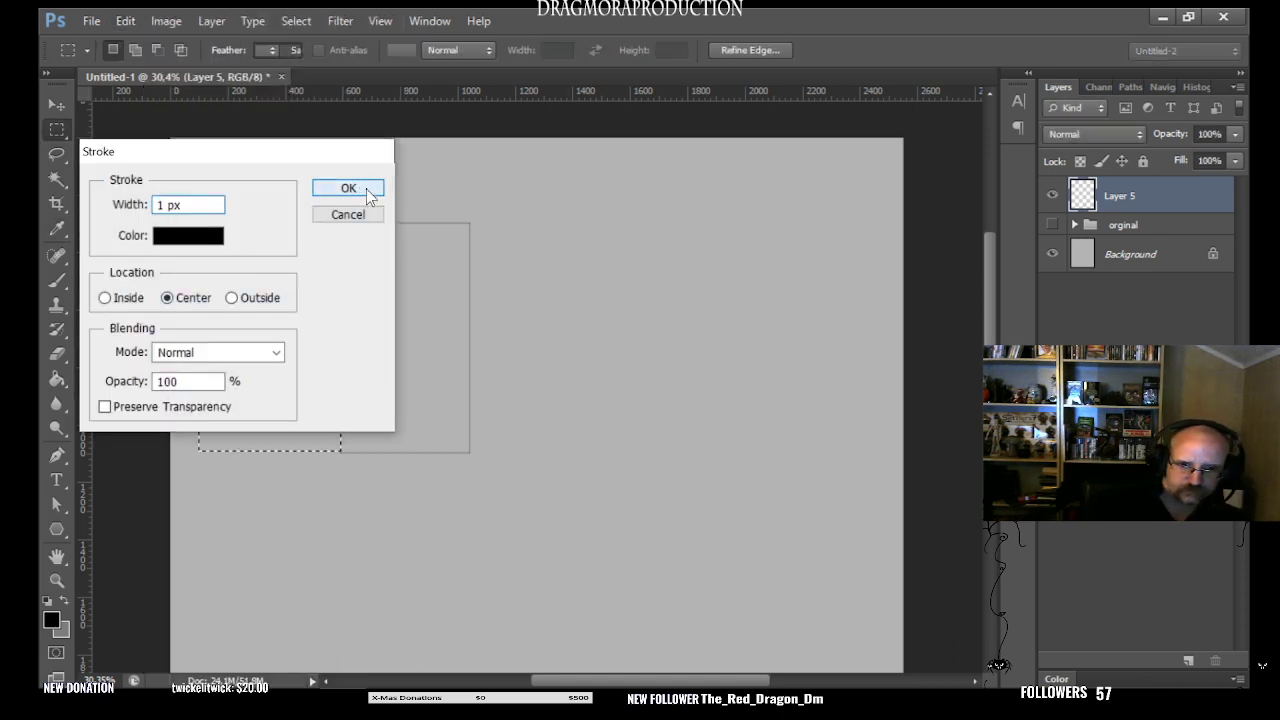
click(372, 190)
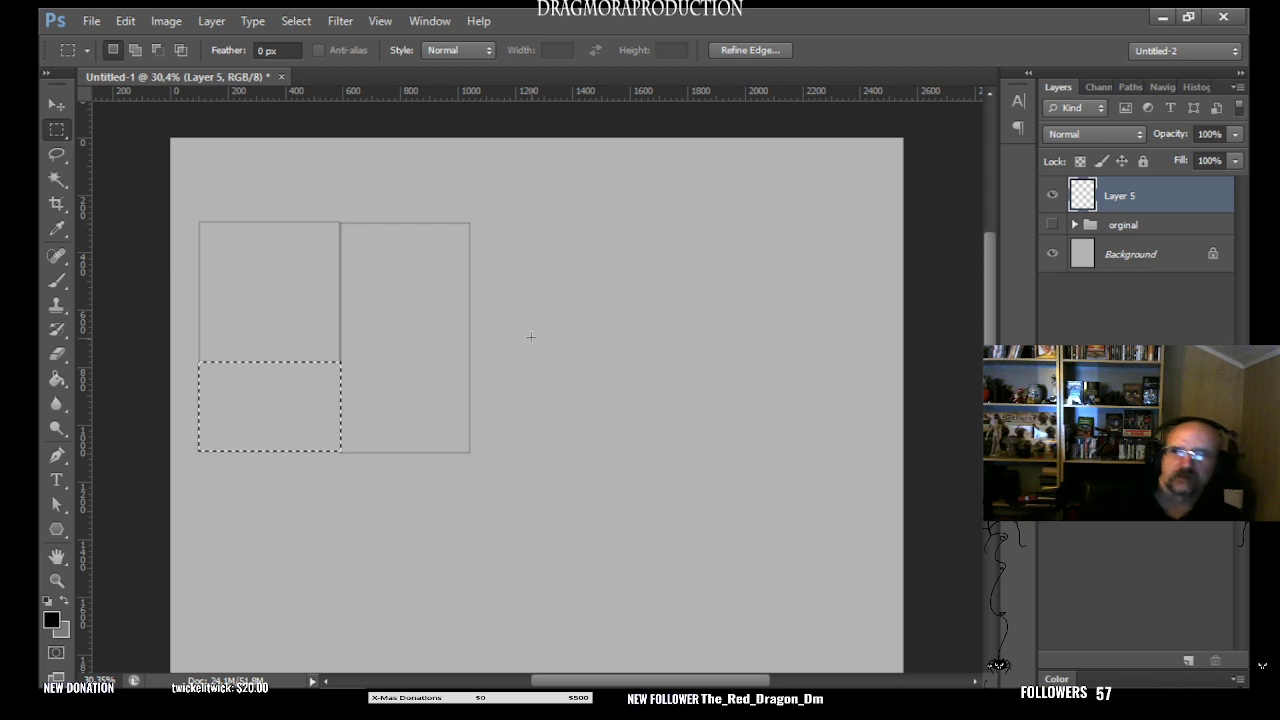
key(ctrl+d)
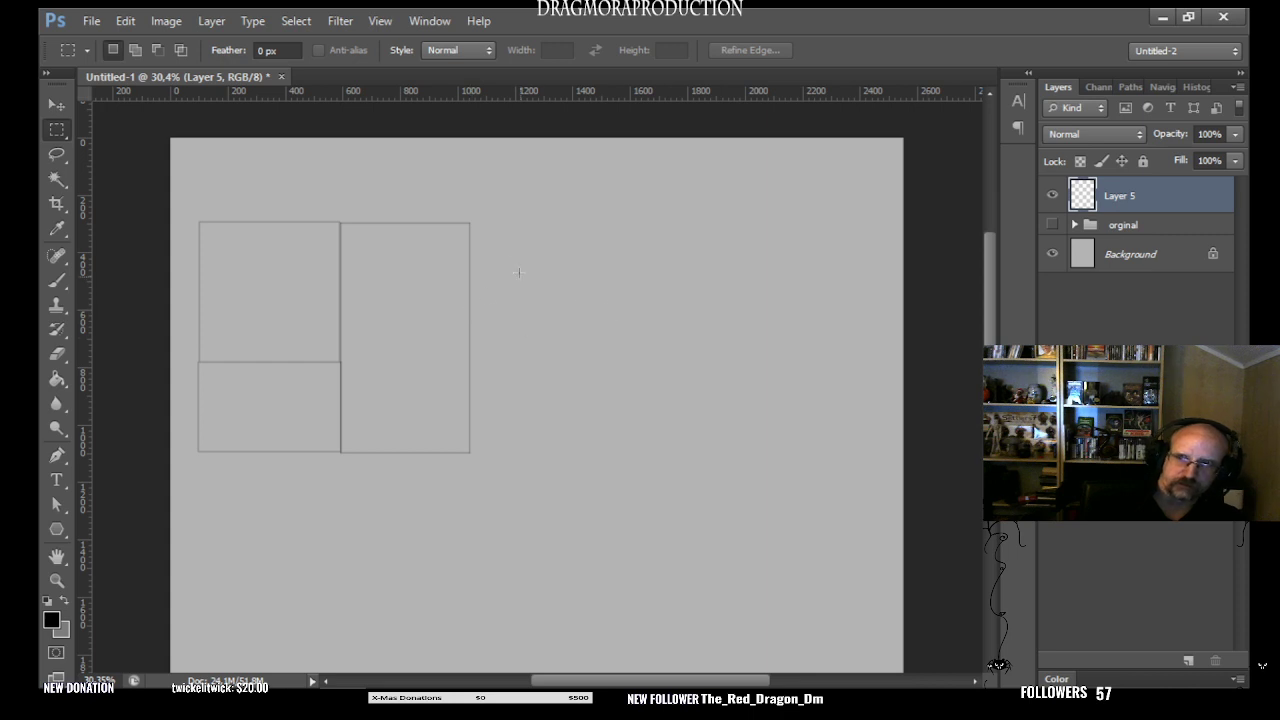
drag(195, 451, 470, 495)
click(200, 457)
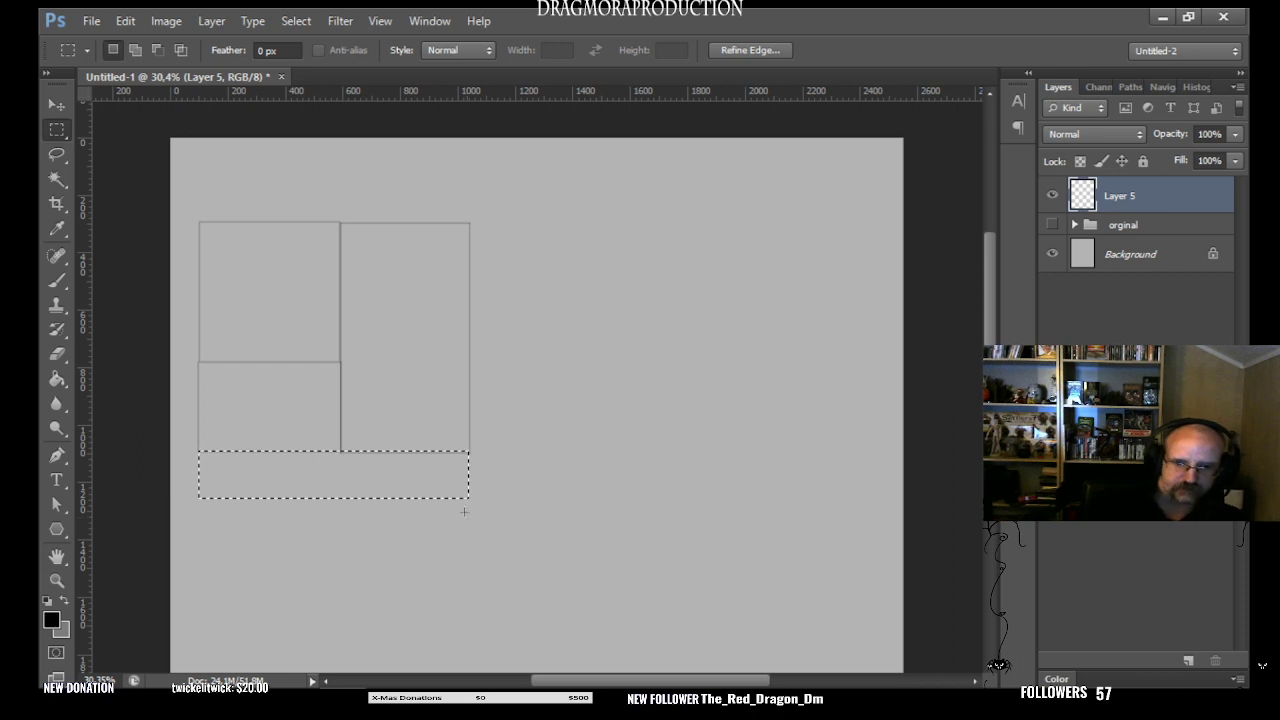
click(356, 497)
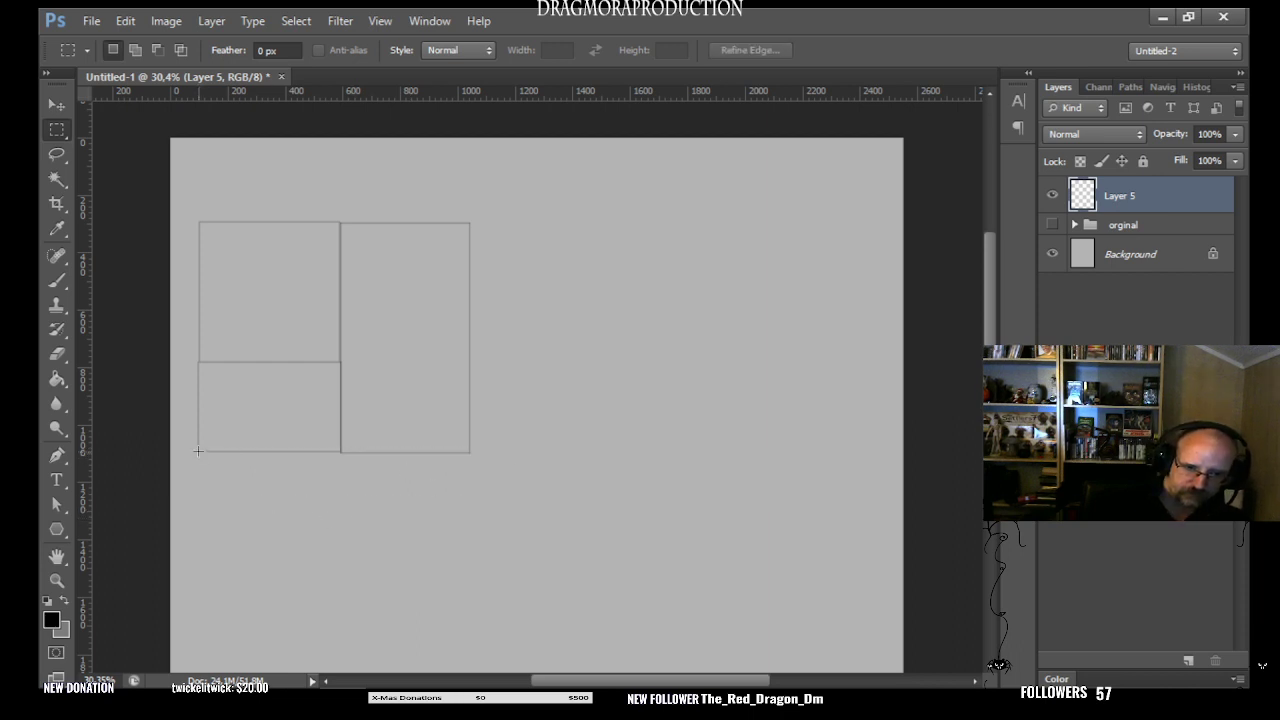
- Outline a wide room about 930 by 195 px beneath all the other rooms with a 1 px black centered stroke
drag(198, 451, 470, 508)
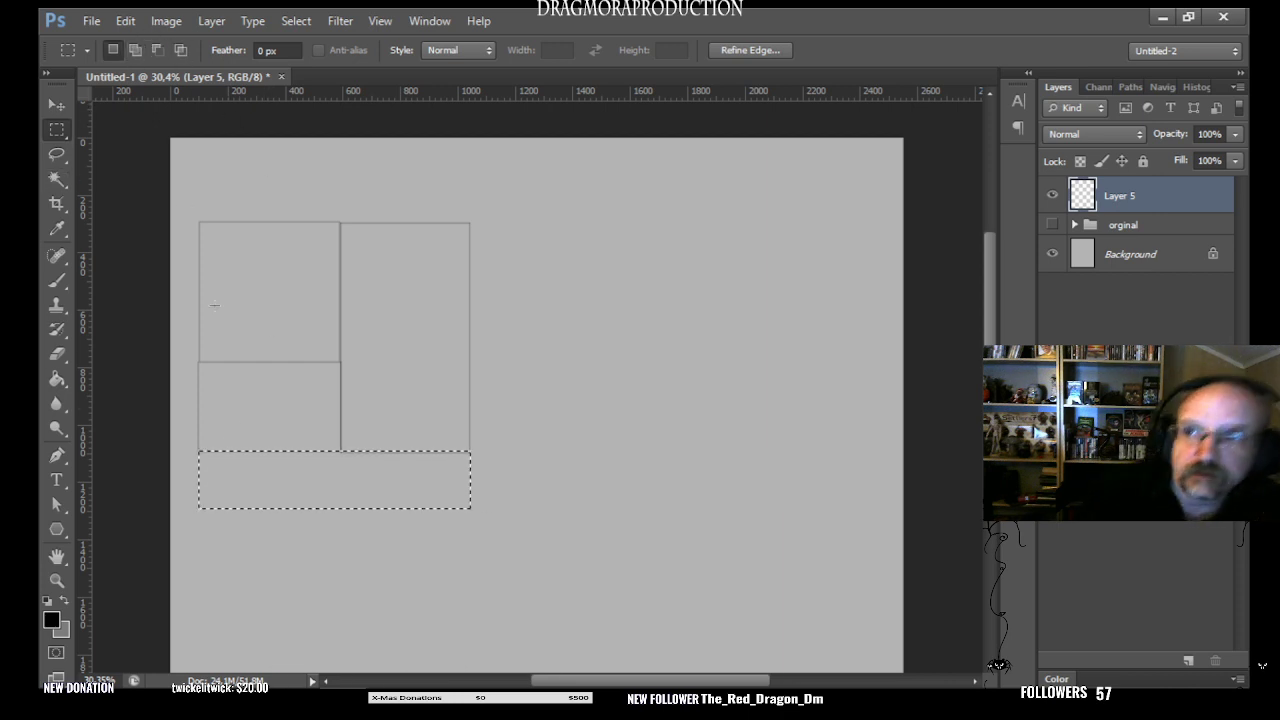
click(125, 20)
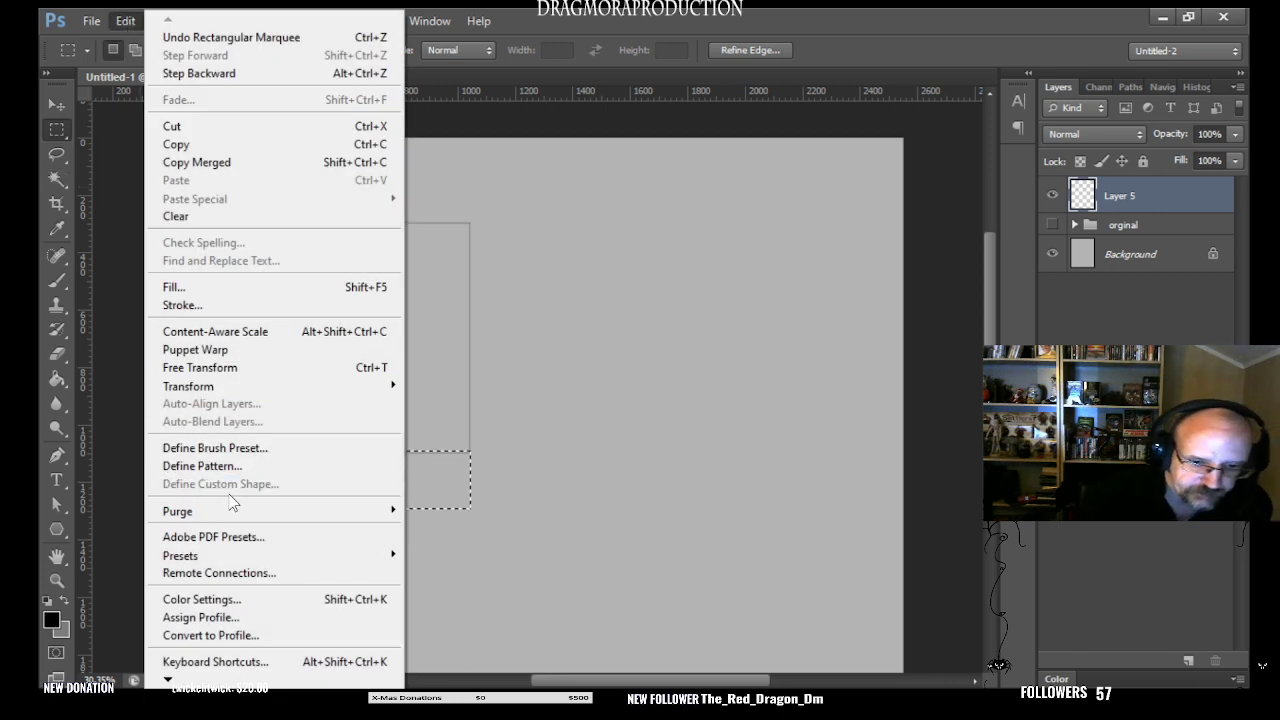
mouse_move(390, 386)
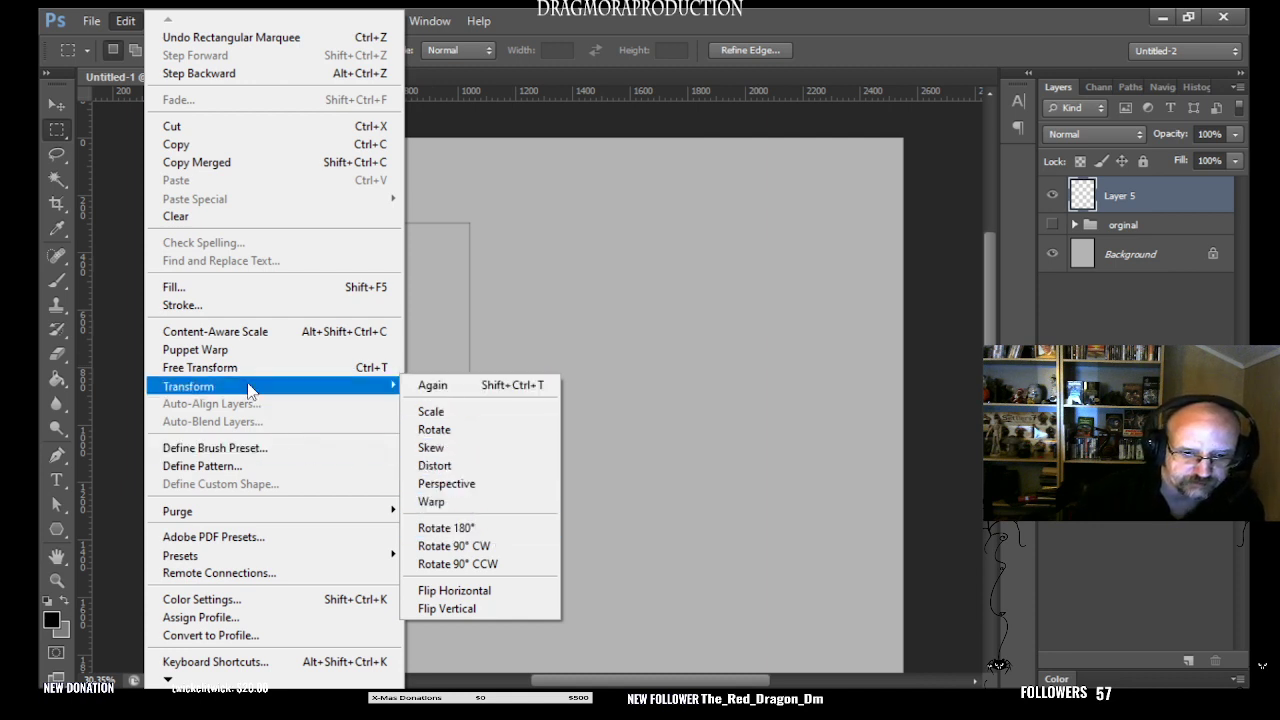
click(222, 305)
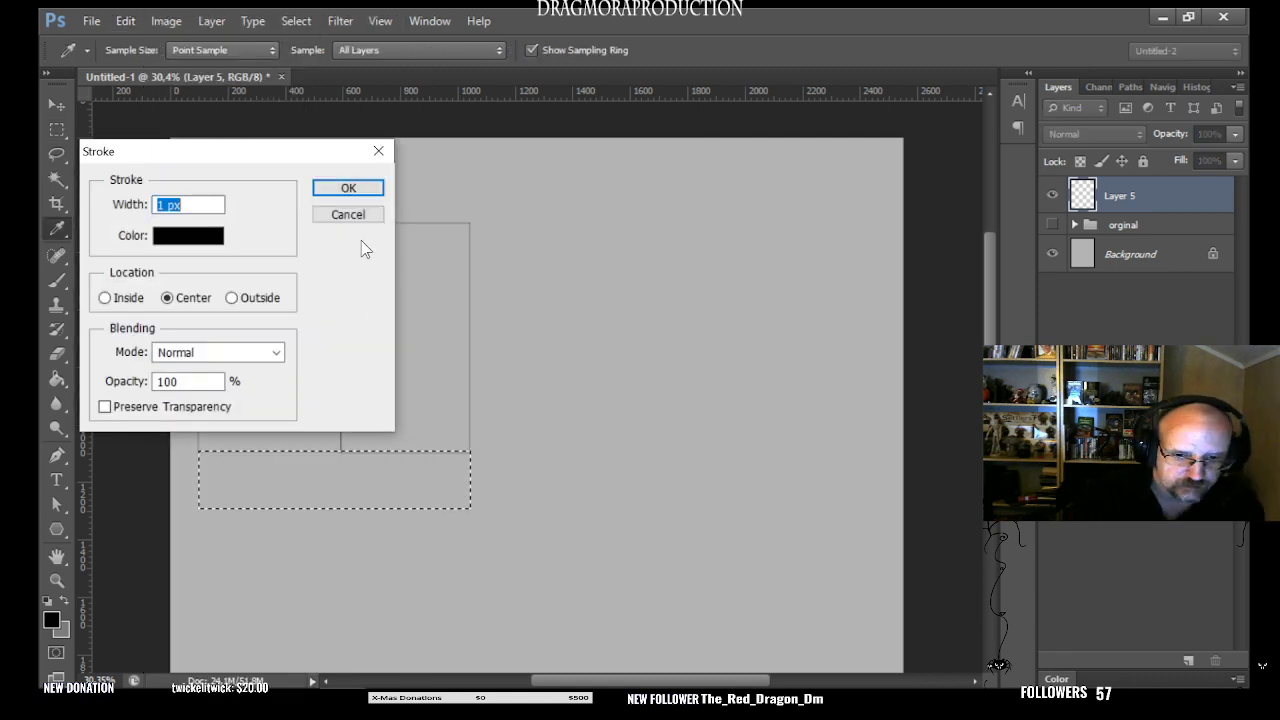
click(348, 188)
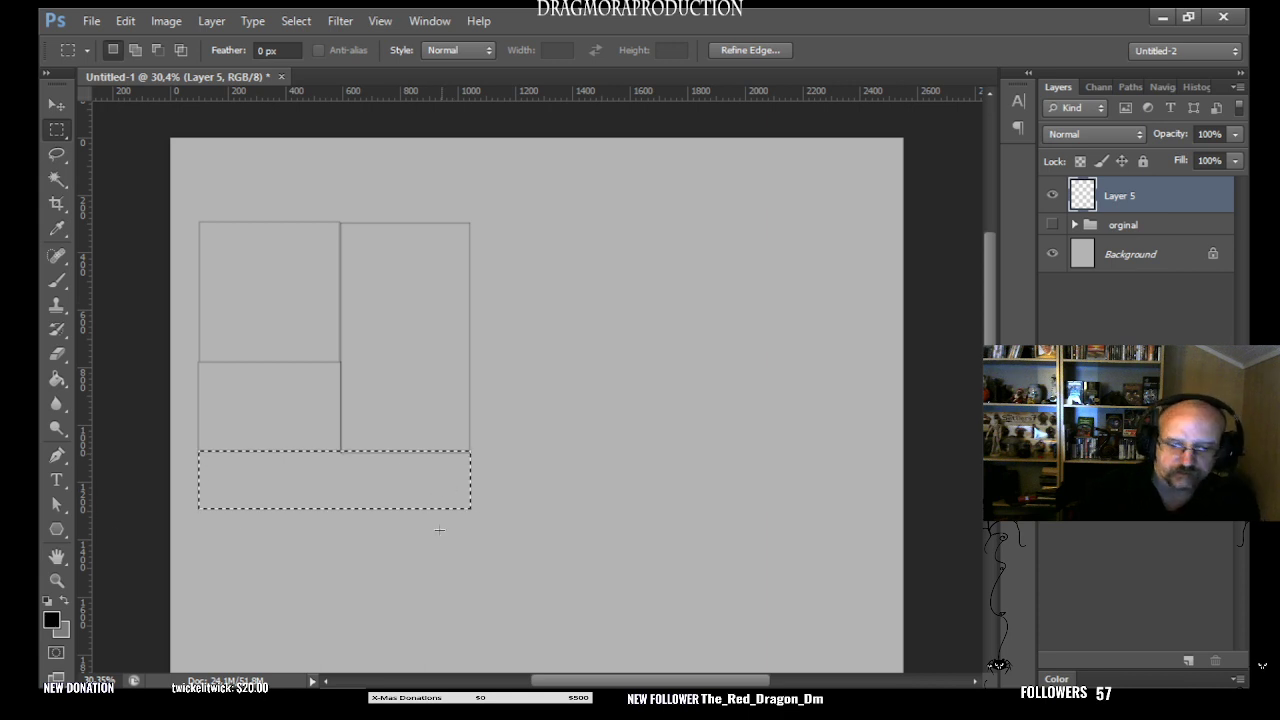
click(258, 535)
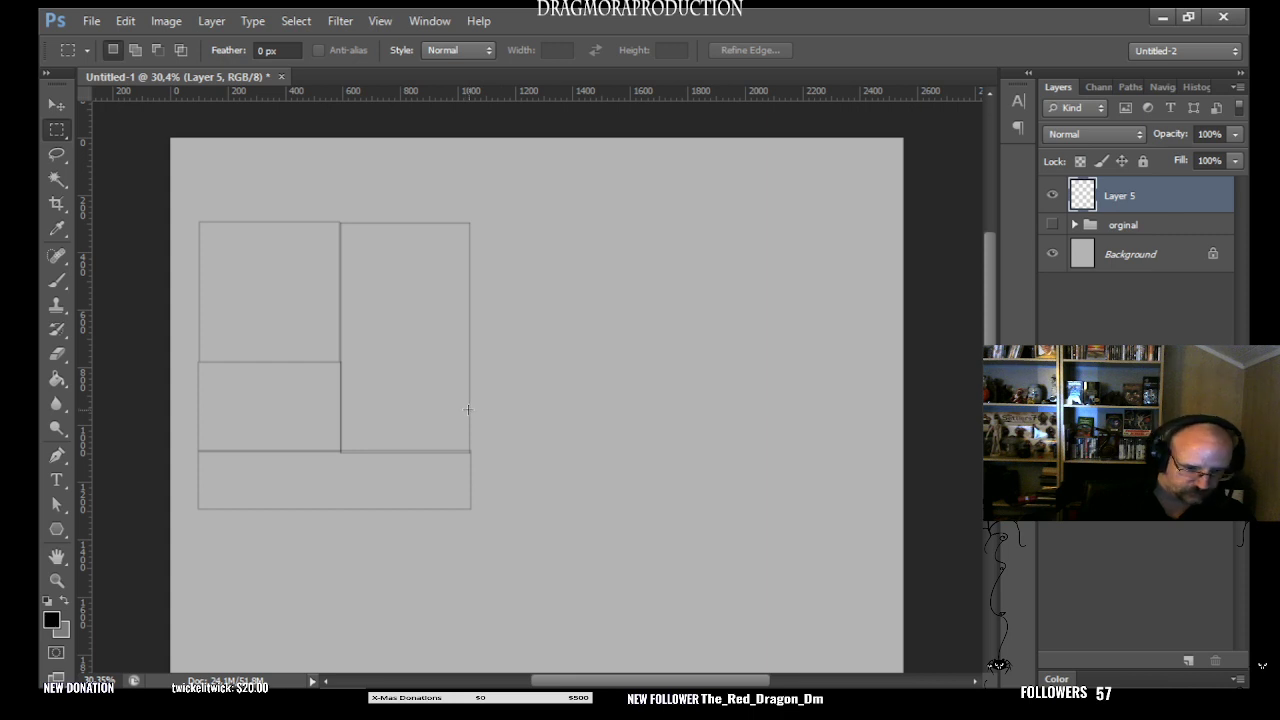
- Outline a small room about 440 by 135 px inside the lower end of the tall room with a 1 px black centered stroke
drag(469, 409, 341, 449)
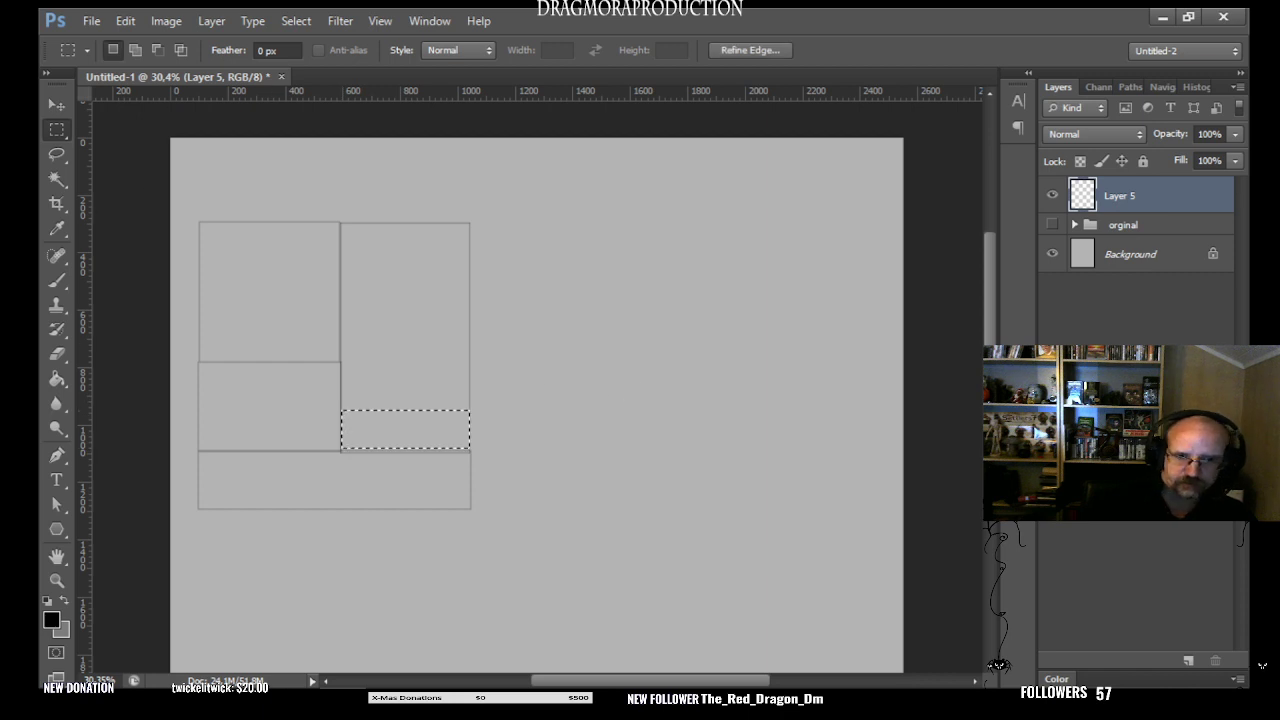
click(126, 21)
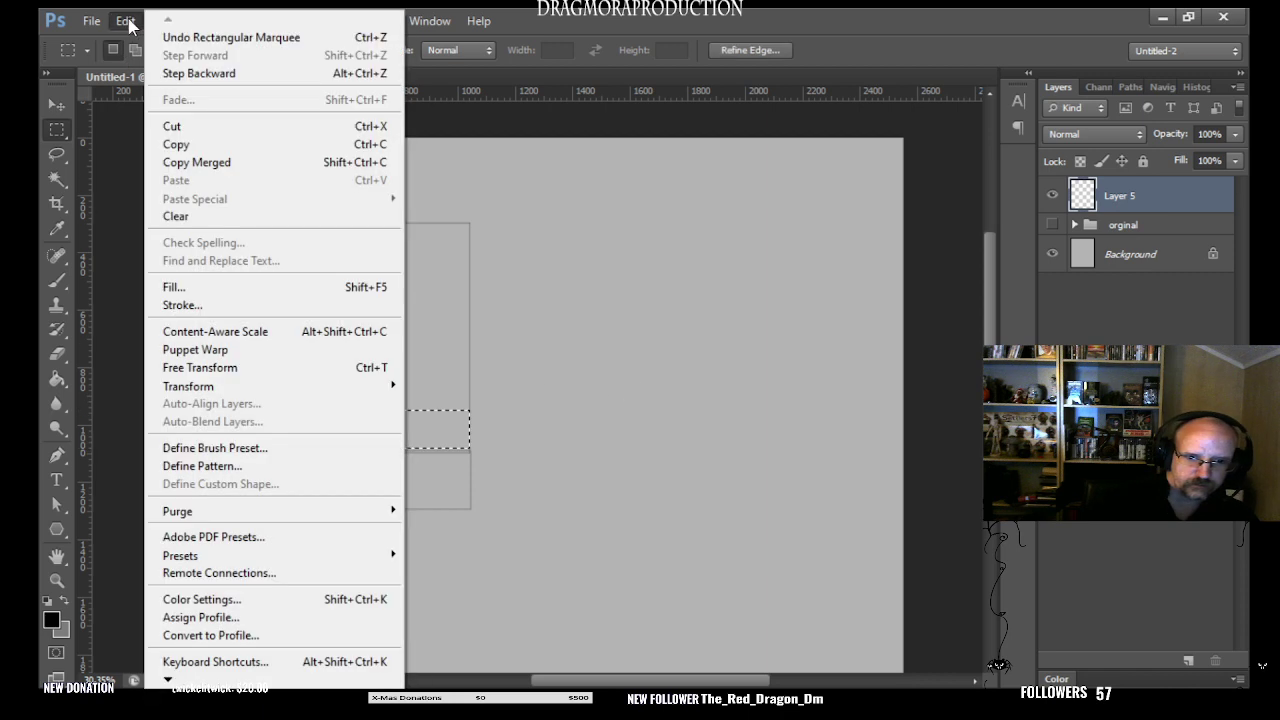
click(201, 305)
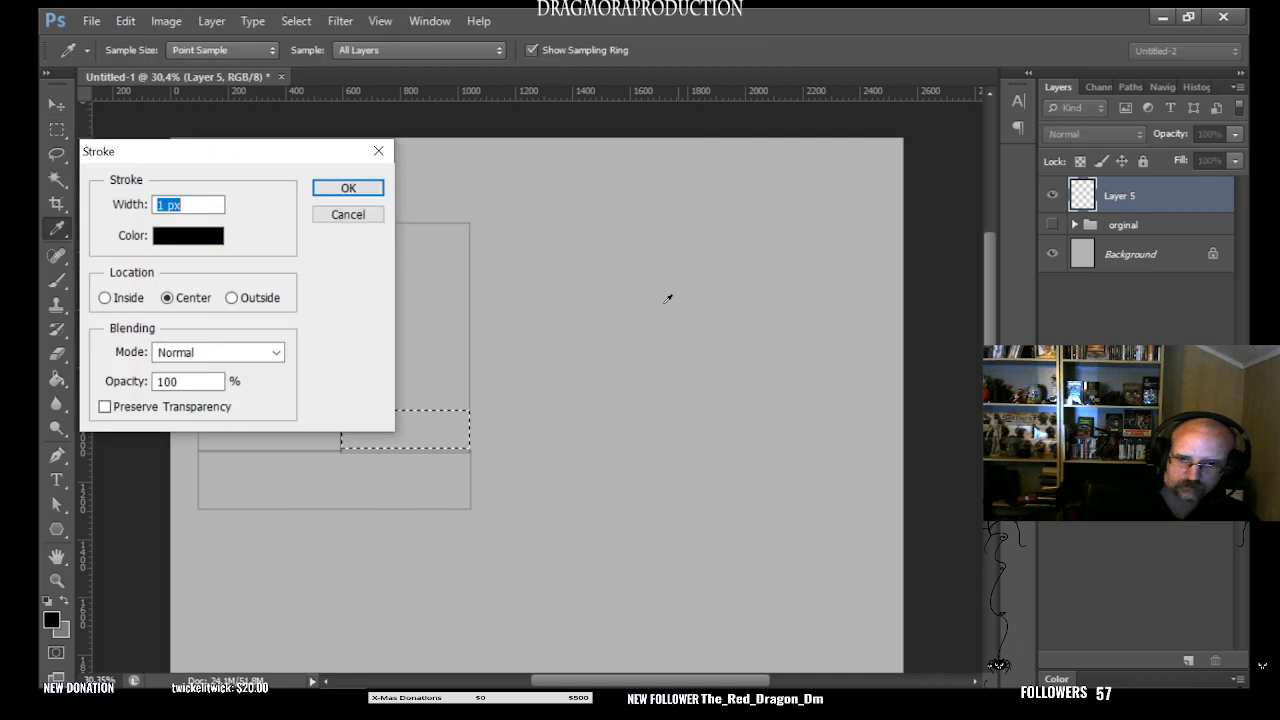
click(346, 189)
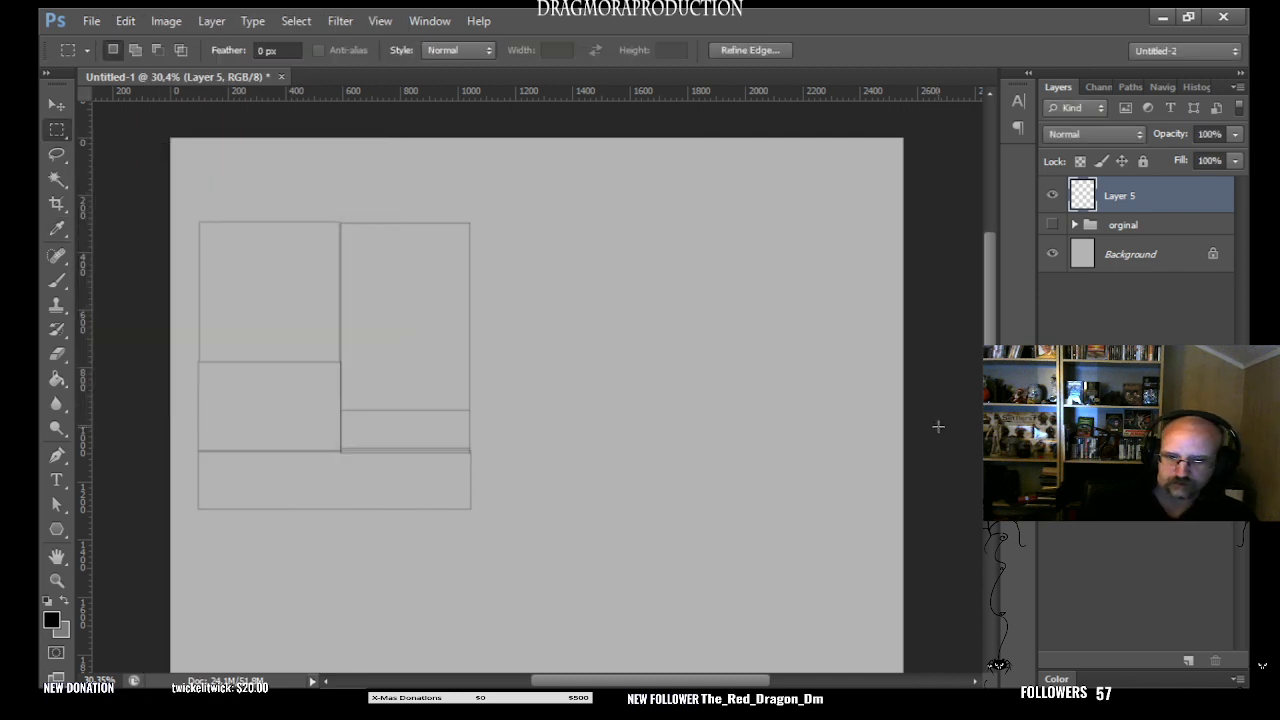
key(ctrl+d)
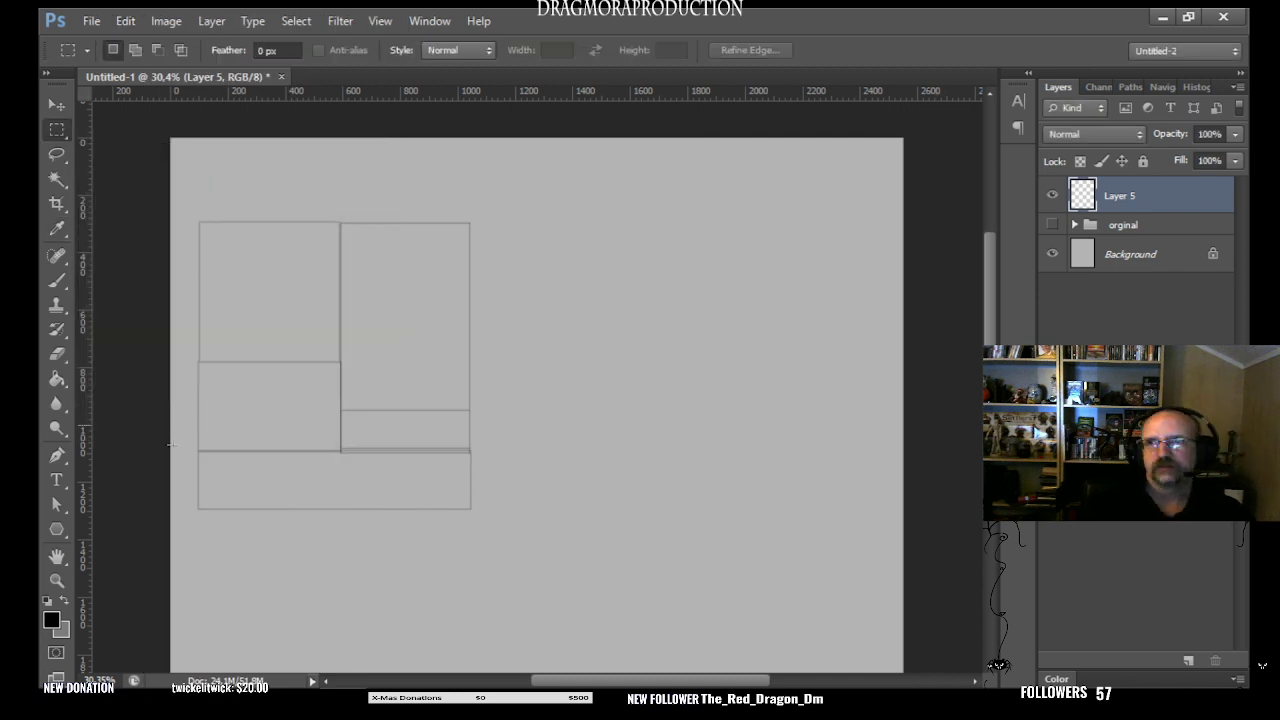
- On a new layer, hand-letter "WC" in the small room with the 1 px brush and add opening marks across its lower wall
click(57, 281)
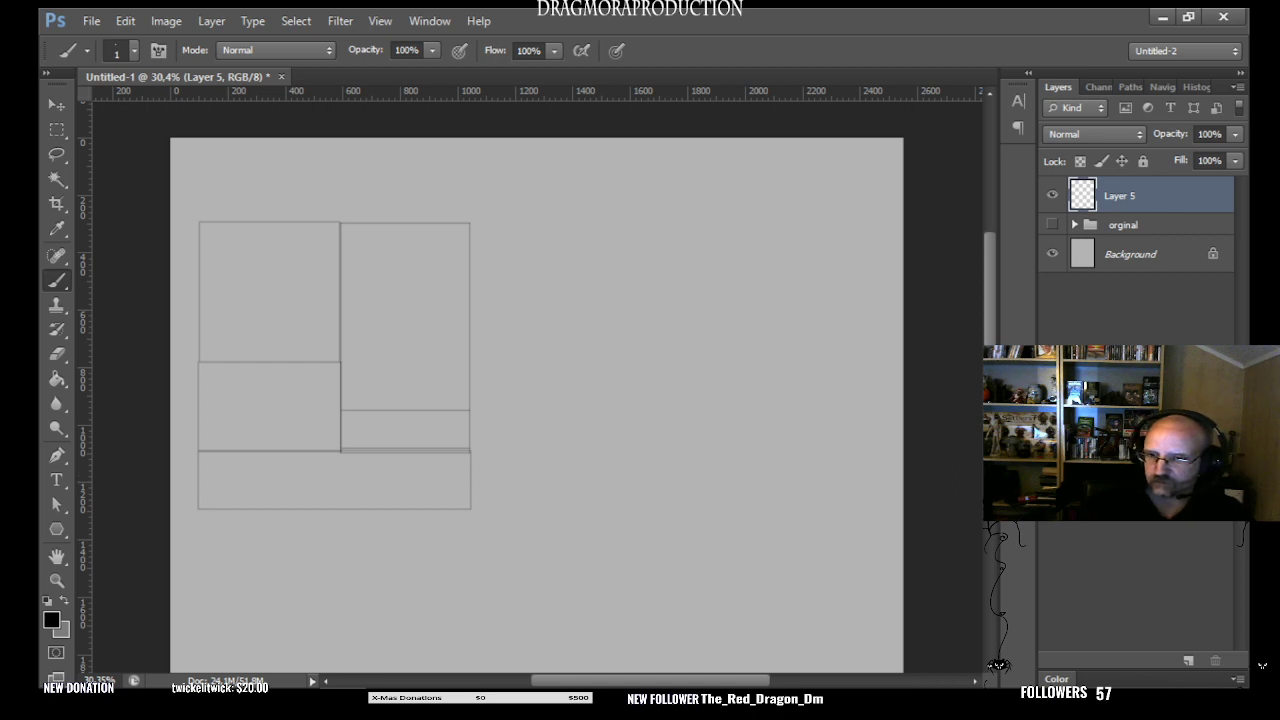
key(ctrl+shift+alt+n)
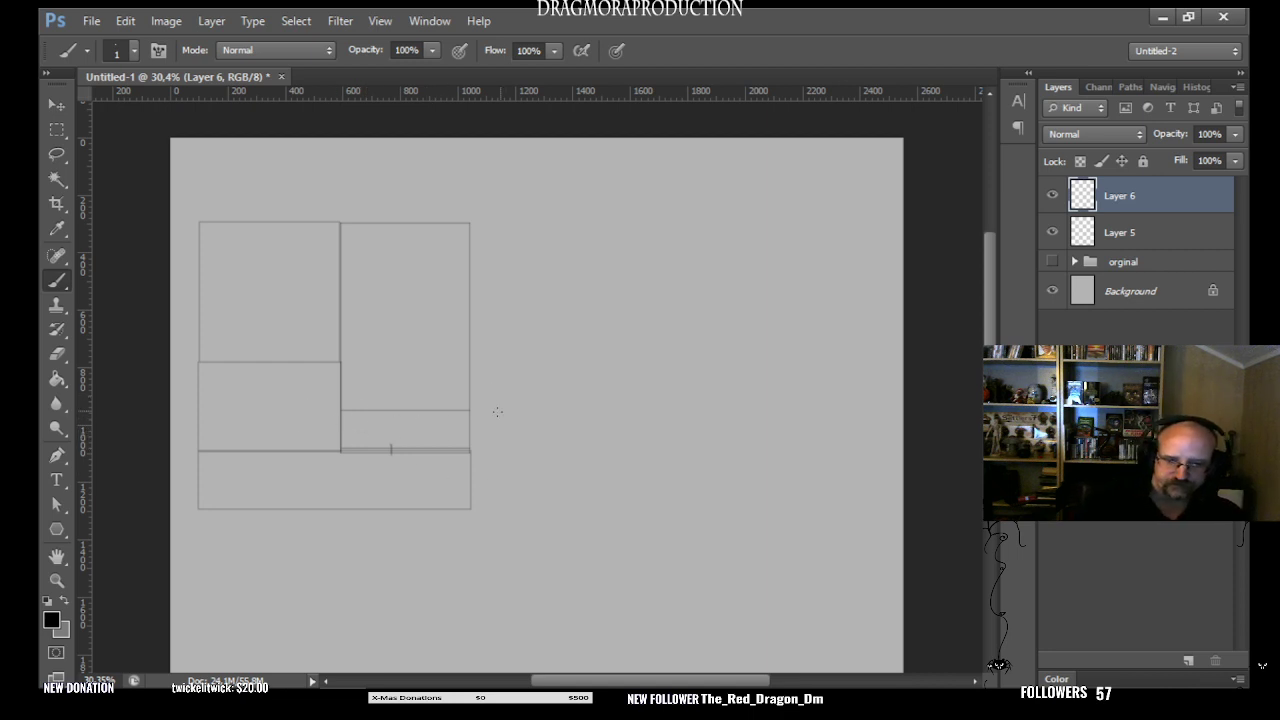
mouse_move(364, 420)
mouse_down()
mouse_move(370, 437)
mouse_move(387, 422)
mouse_move(400, 434)
mouse_up()
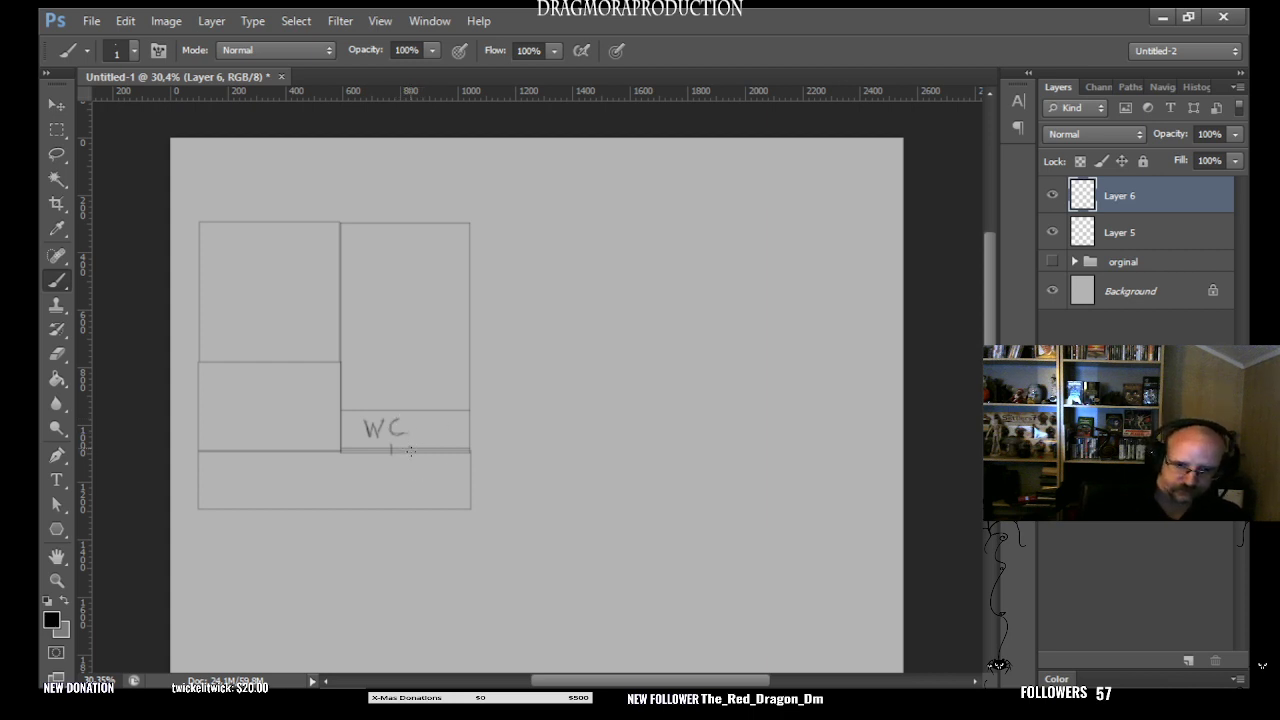
drag(409, 446, 421, 455)
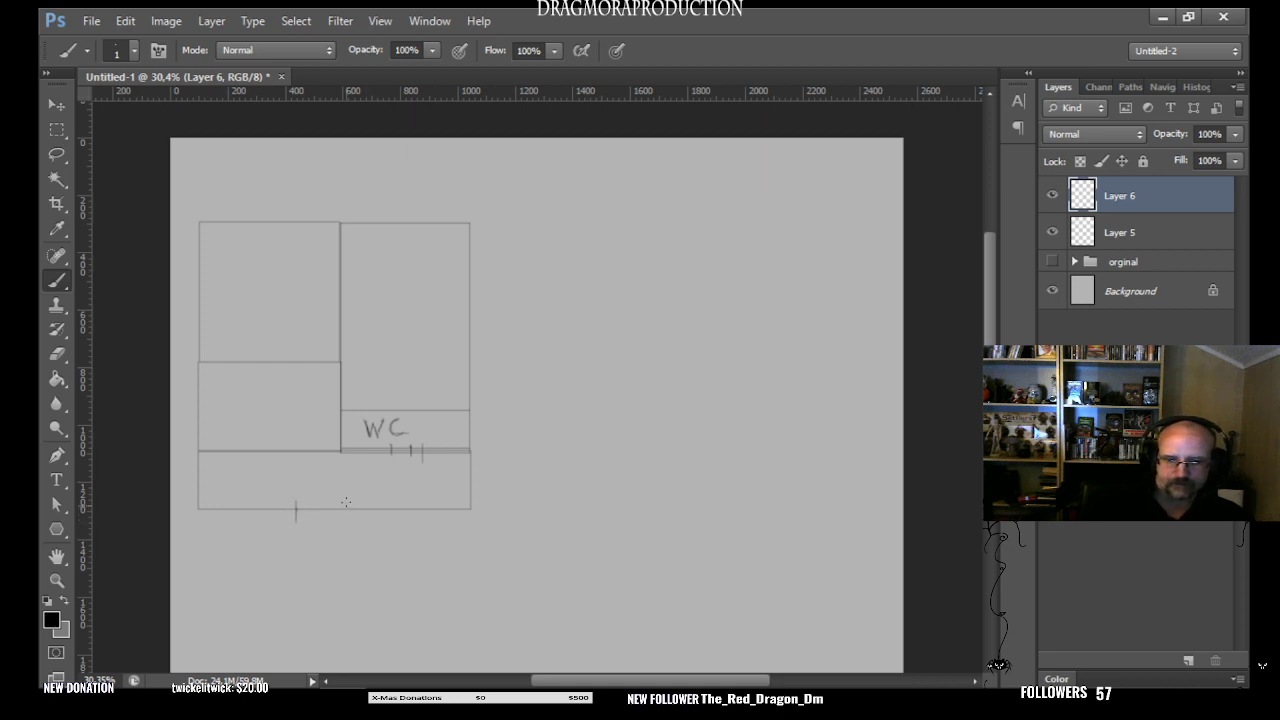
- Sketch an entrance opening in the wide room's bottom wall and a double-lined porch below it with hatched steps on the porch's right side
drag(346, 502, 346, 518)
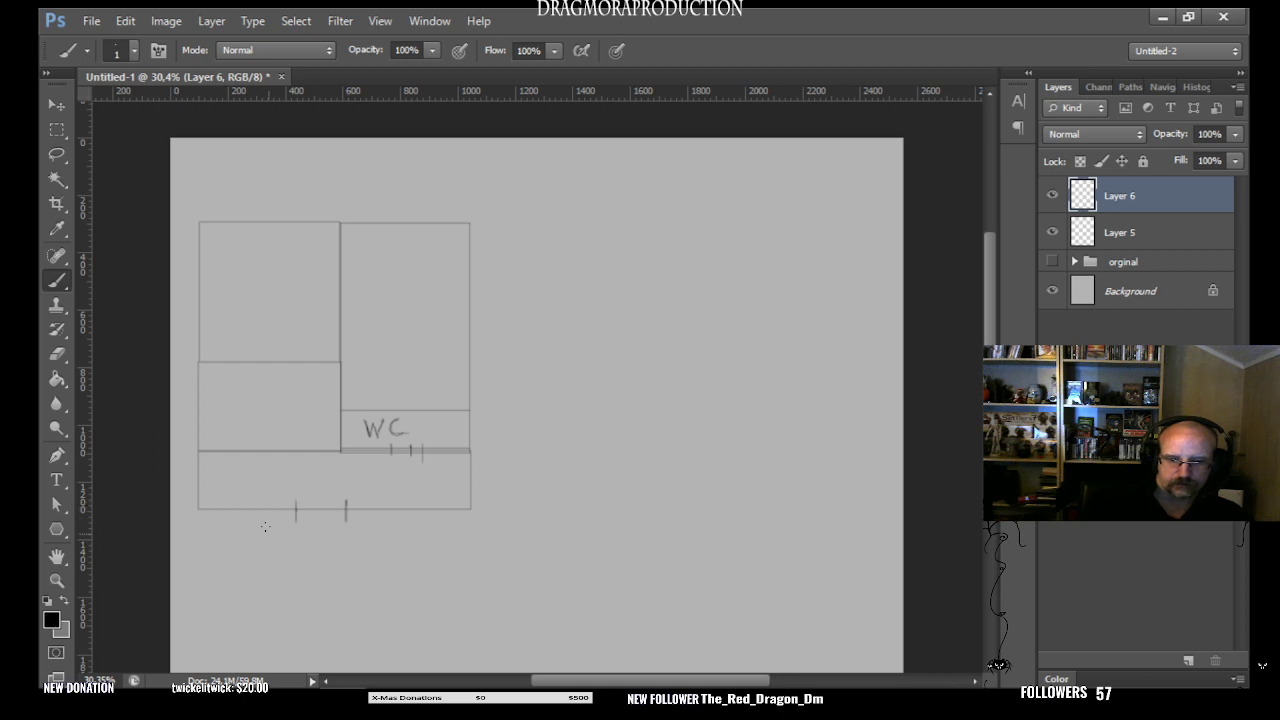
mouse_move(260, 510)
mouse_down()
mouse_move(331, 573)
mouse_move(305, 574)
mouse_move(416, 571)
mouse_up()
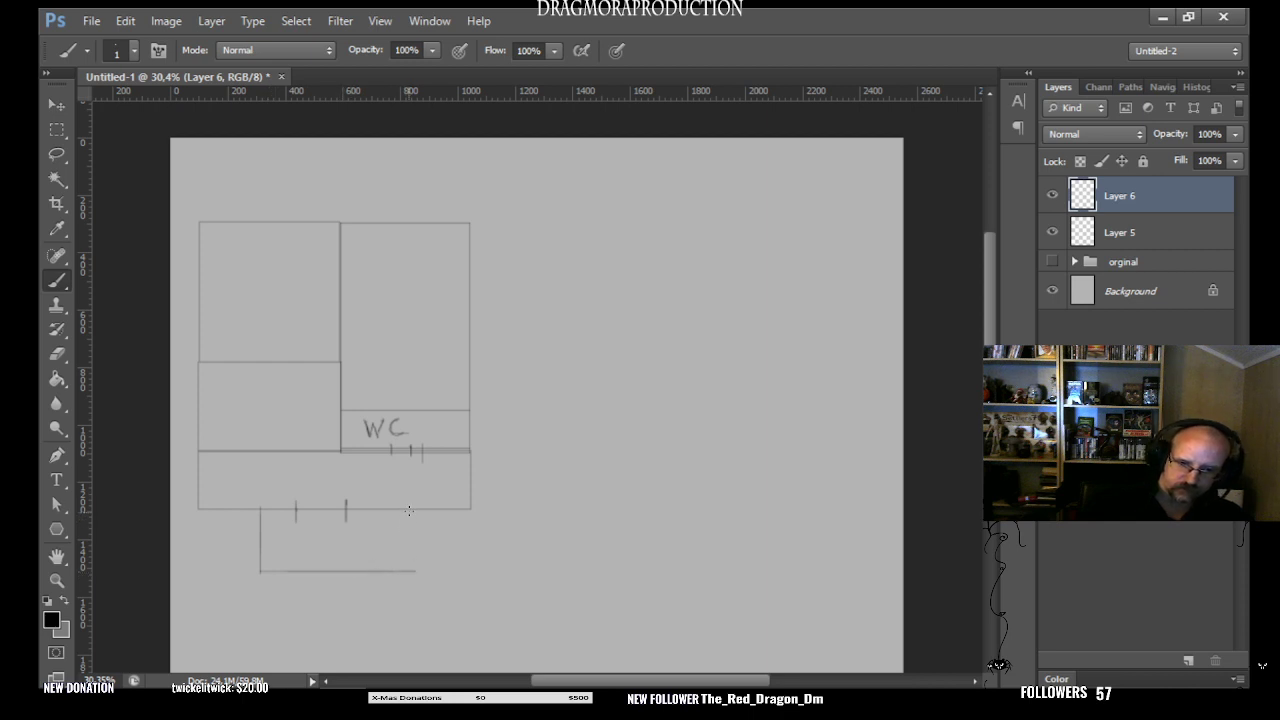
mouse_move(409, 511)
mouse_down()
mouse_move(410, 570)
mouse_move(422, 533)
mouse_move(444, 534)
mouse_move(404, 552)
mouse_move(436, 553)
mouse_up()
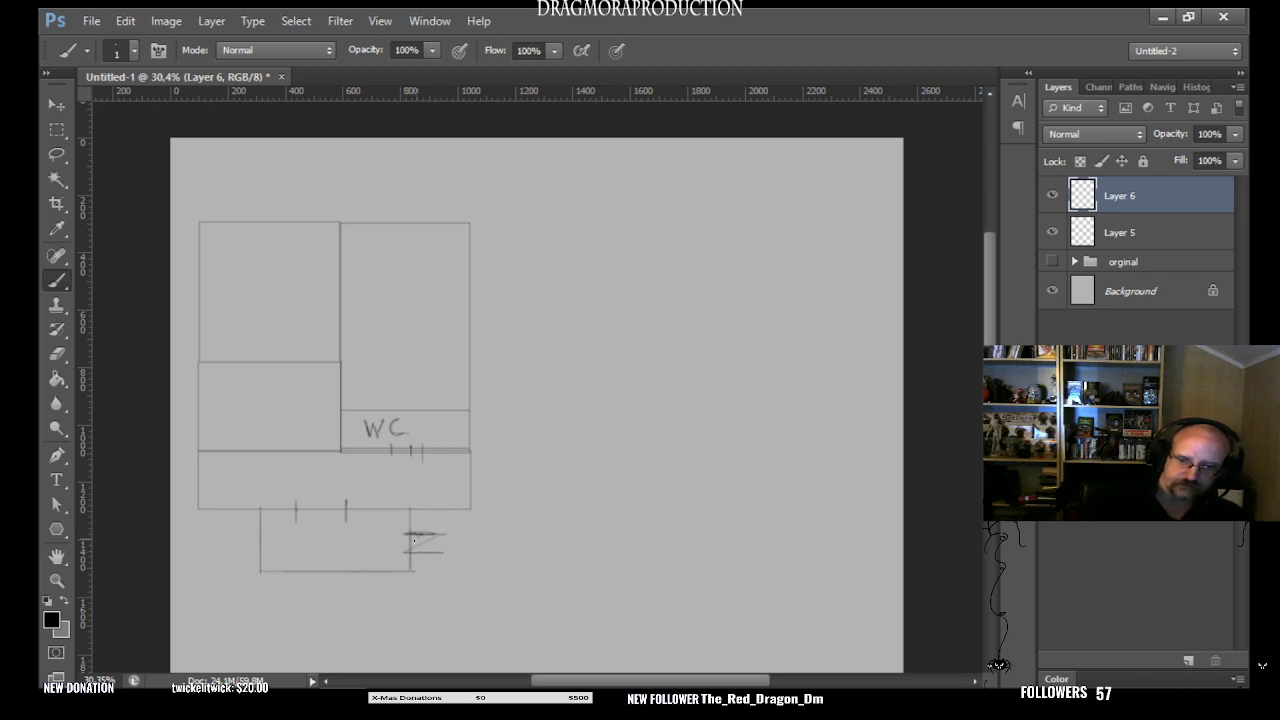
mouse_move(419, 535)
mouse_down()
mouse_move(419, 552)
mouse_move(440, 552)
mouse_up()
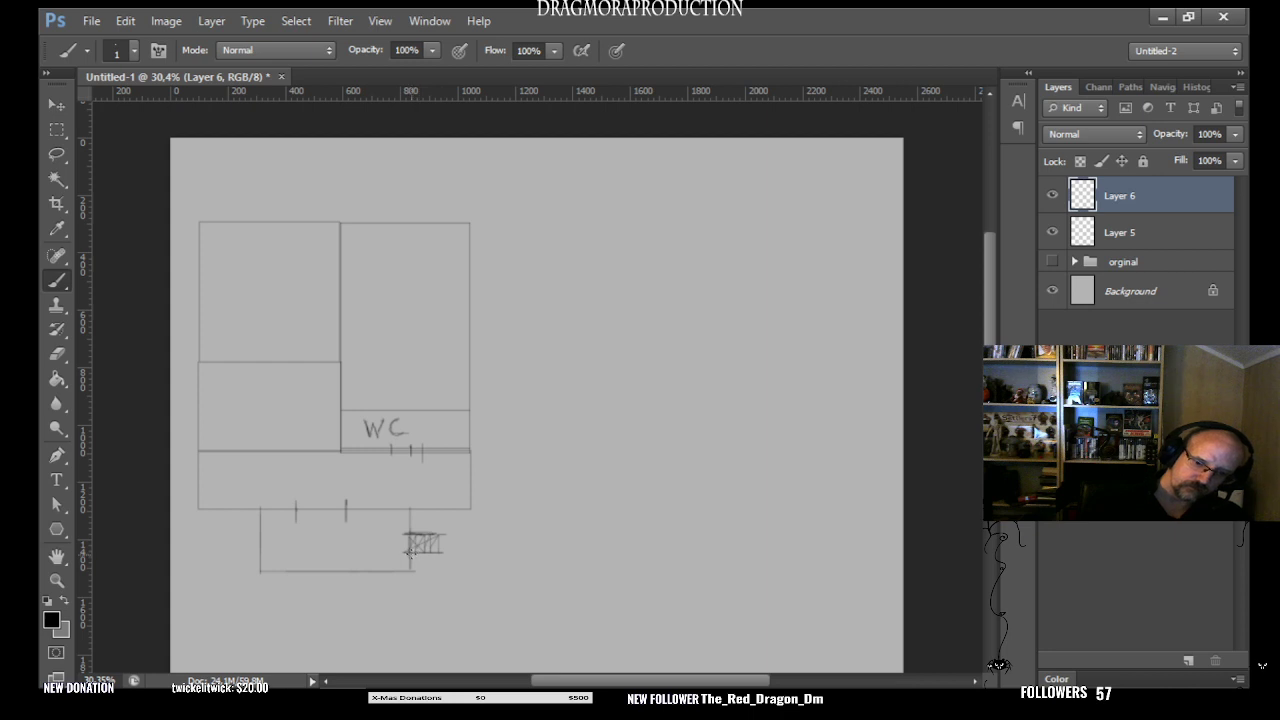
drag(410, 553, 437, 555)
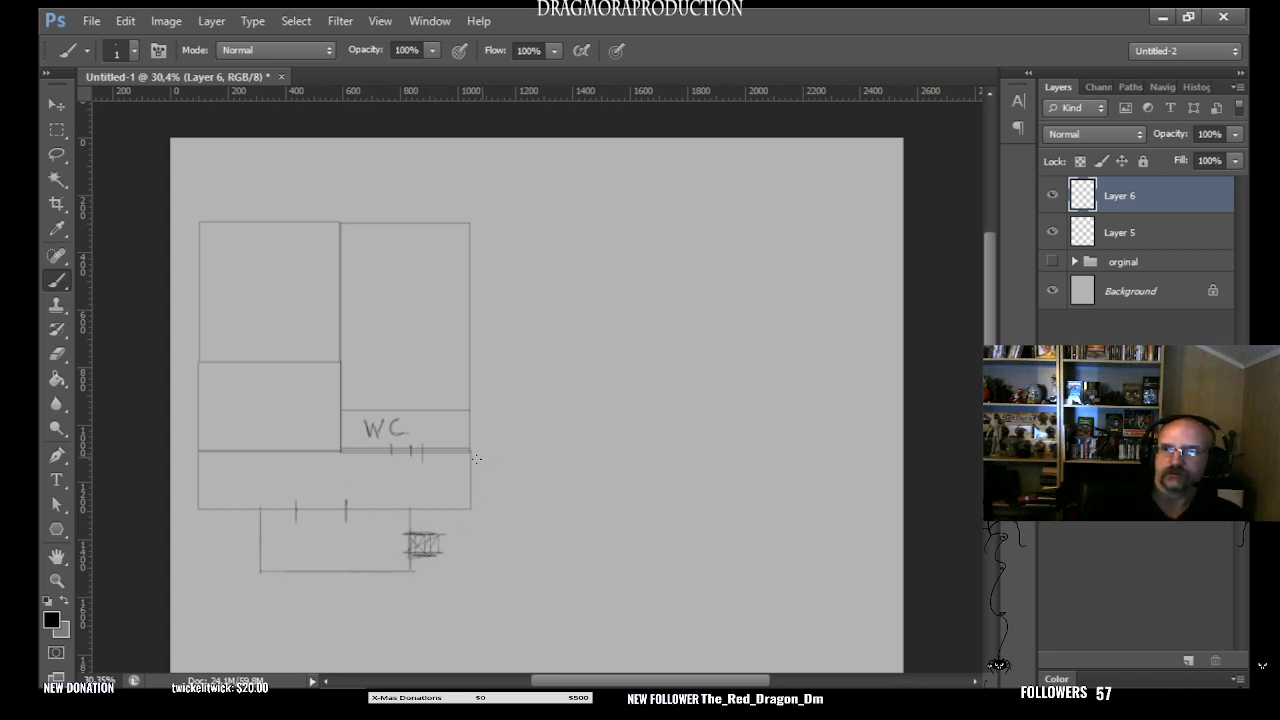
drag(404, 507, 405, 570)
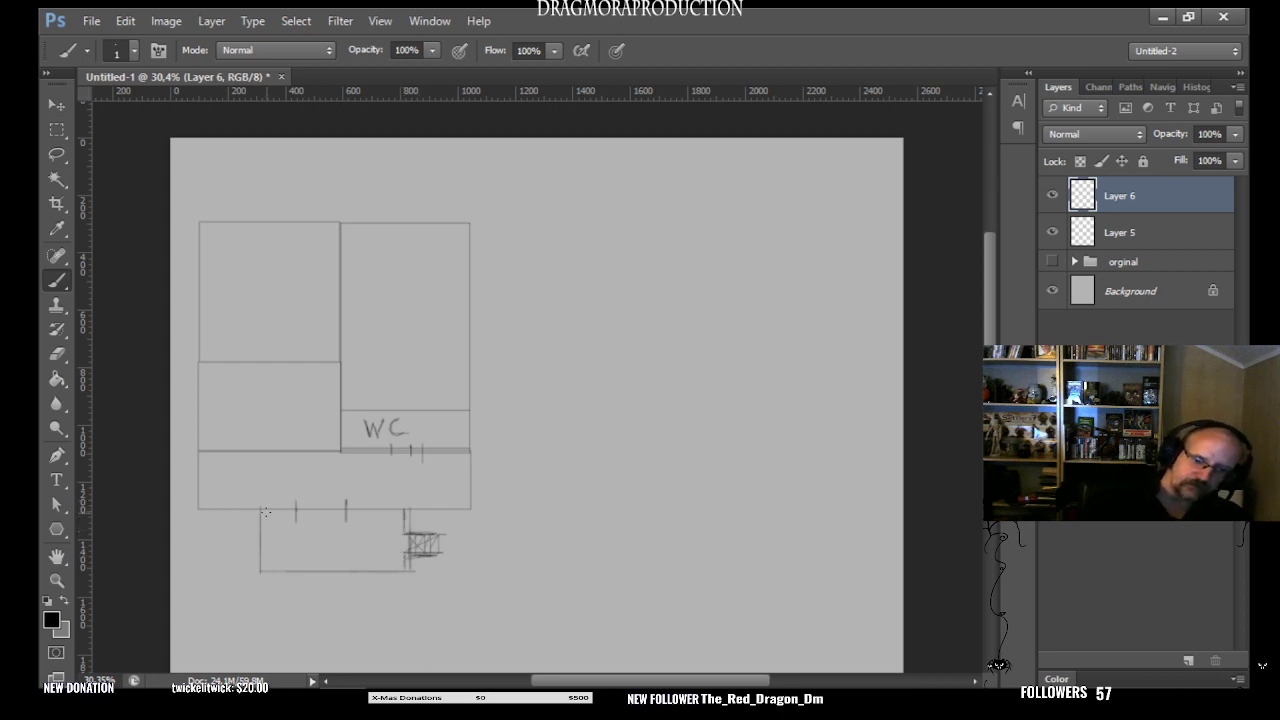
mouse_move(266, 512)
mouse_down()
mouse_move(264, 569)
mouse_move(422, 564)
mouse_up()
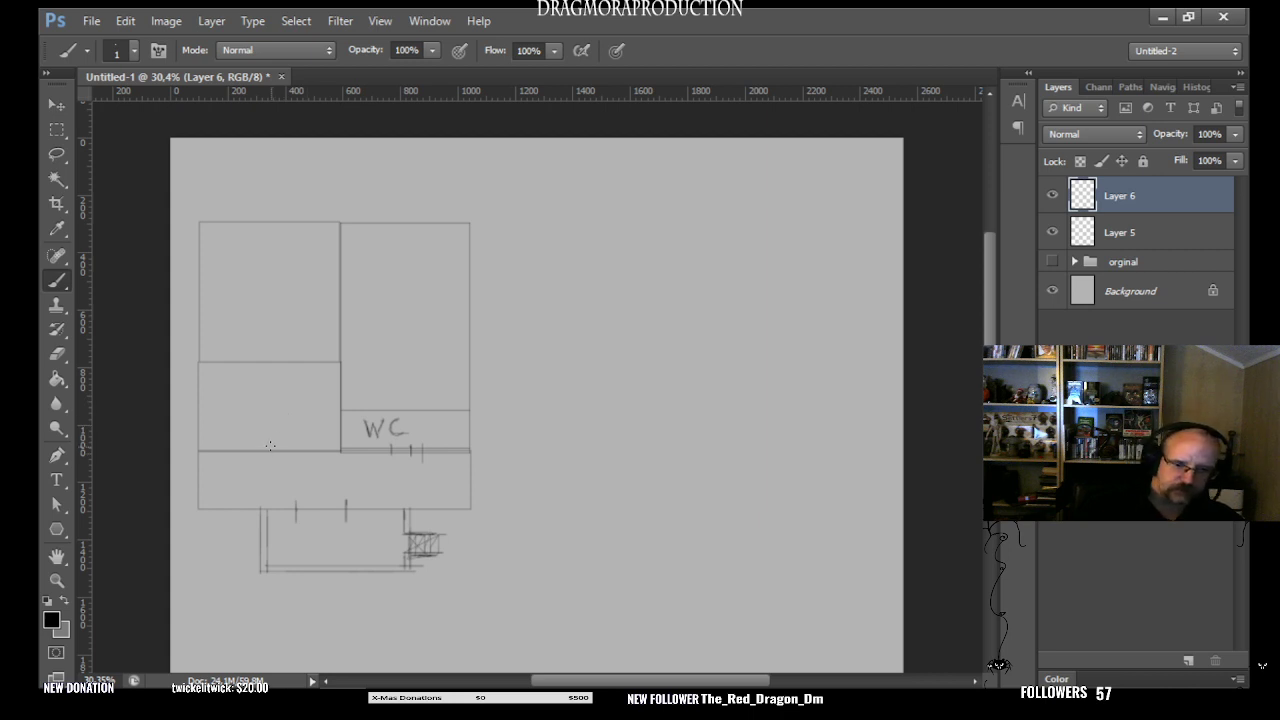
- Mark a doorway in the lower wall of the room left of the WC and sketch counter lines along that room's side walls
mouse_move(272, 456)
mouse_down()
mouse_move(295, 445)
mouse_move(296, 459)
mouse_up()
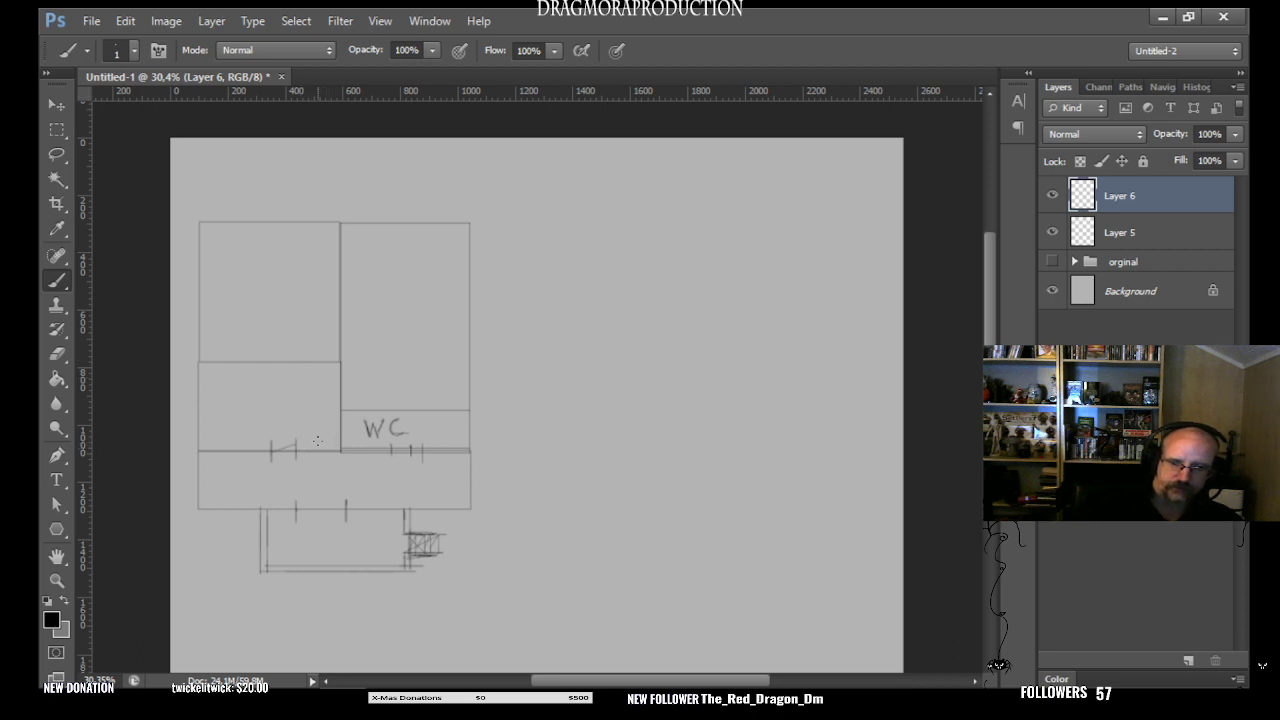
drag(316, 434, 316, 451)
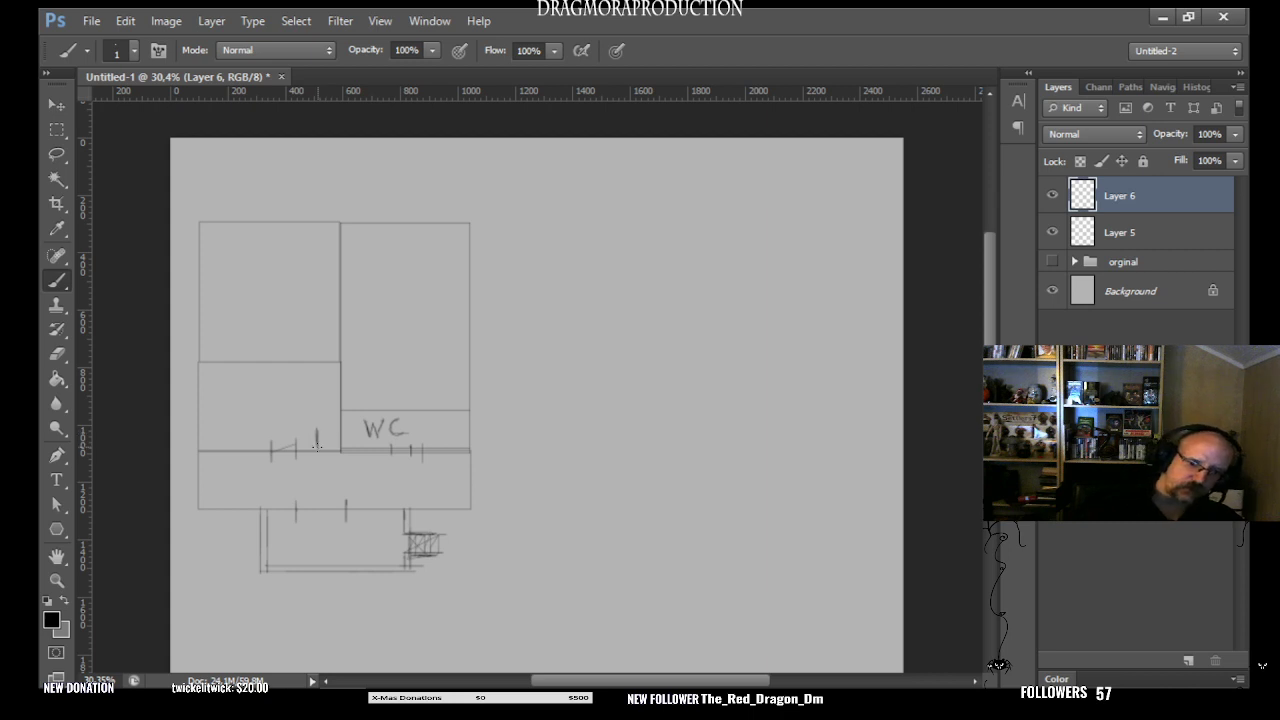
mouse_move(318, 362)
mouse_down()
mouse_move(317, 441)
mouse_move(340, 421)
mouse_move(340, 399)
mouse_up()
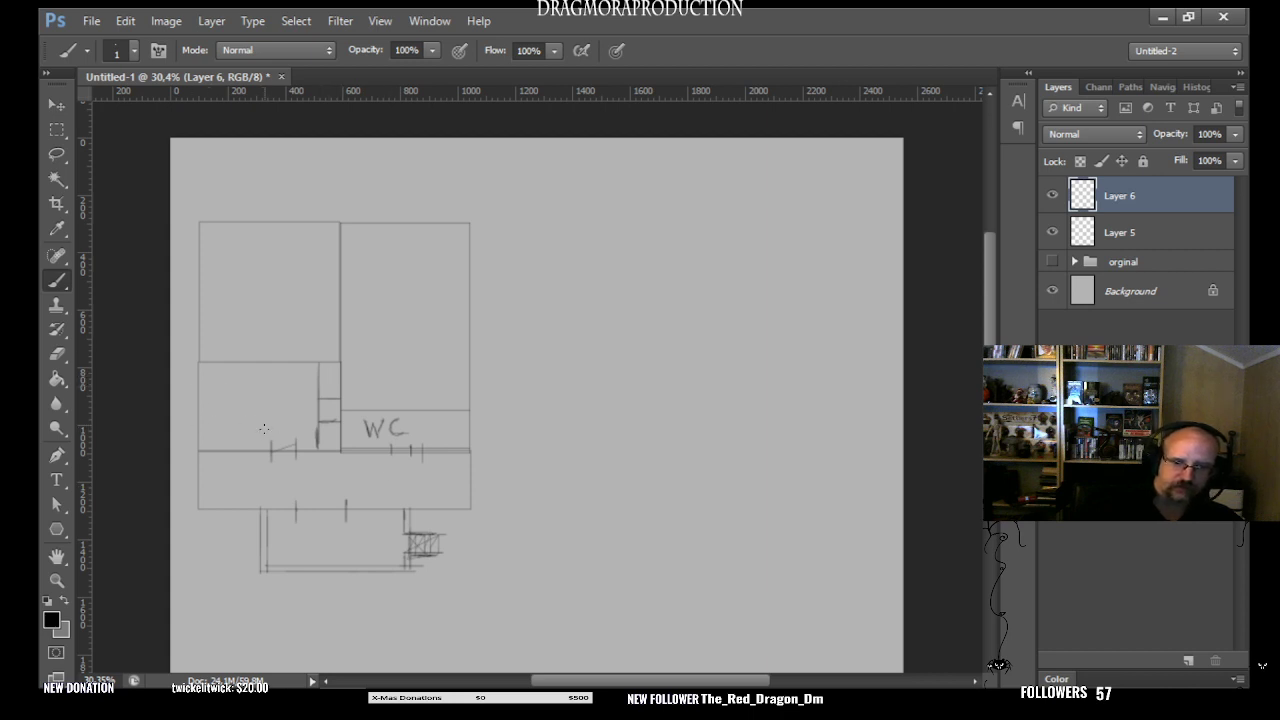
drag(267, 427, 204, 425)
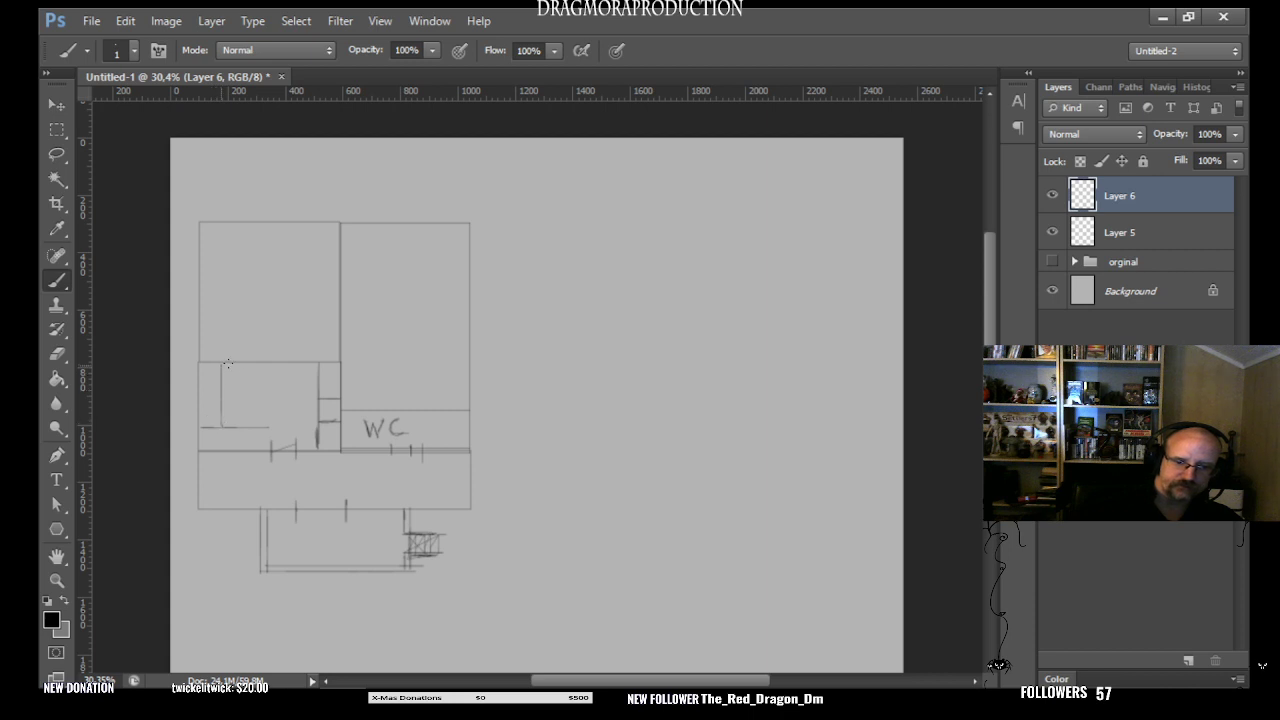
drag(267, 427, 222, 368)
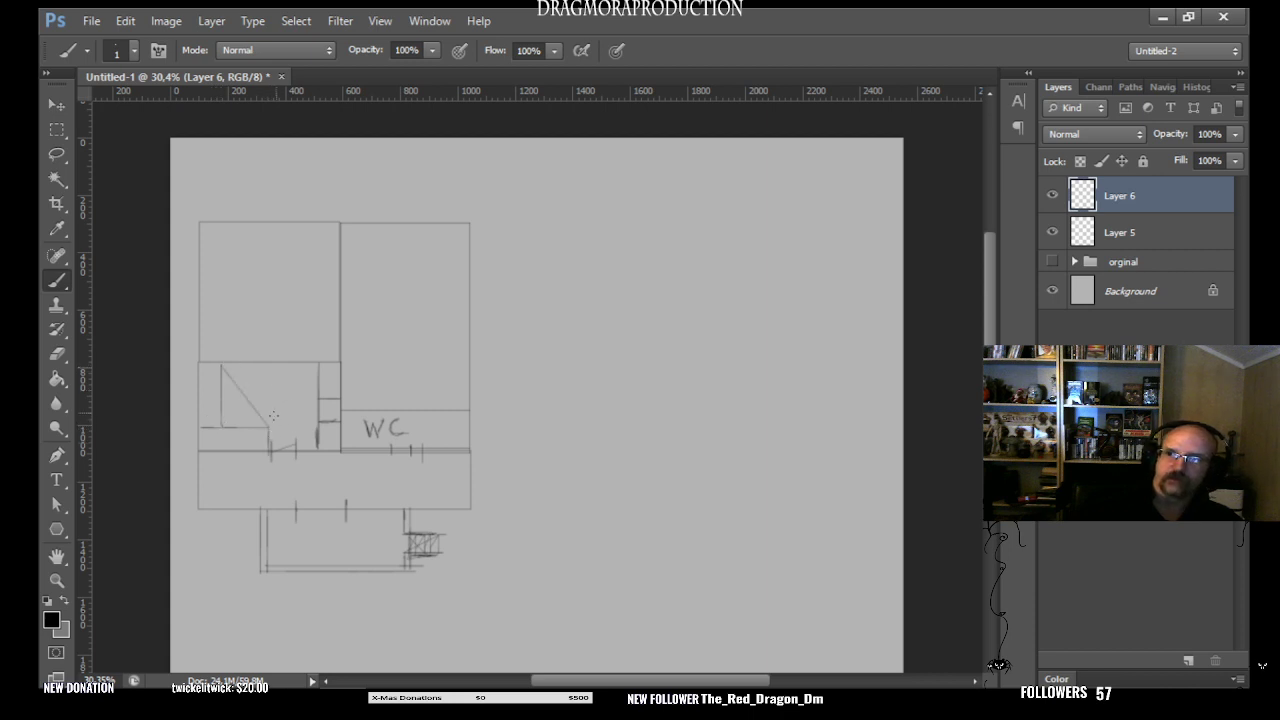
key(ctrl+z)
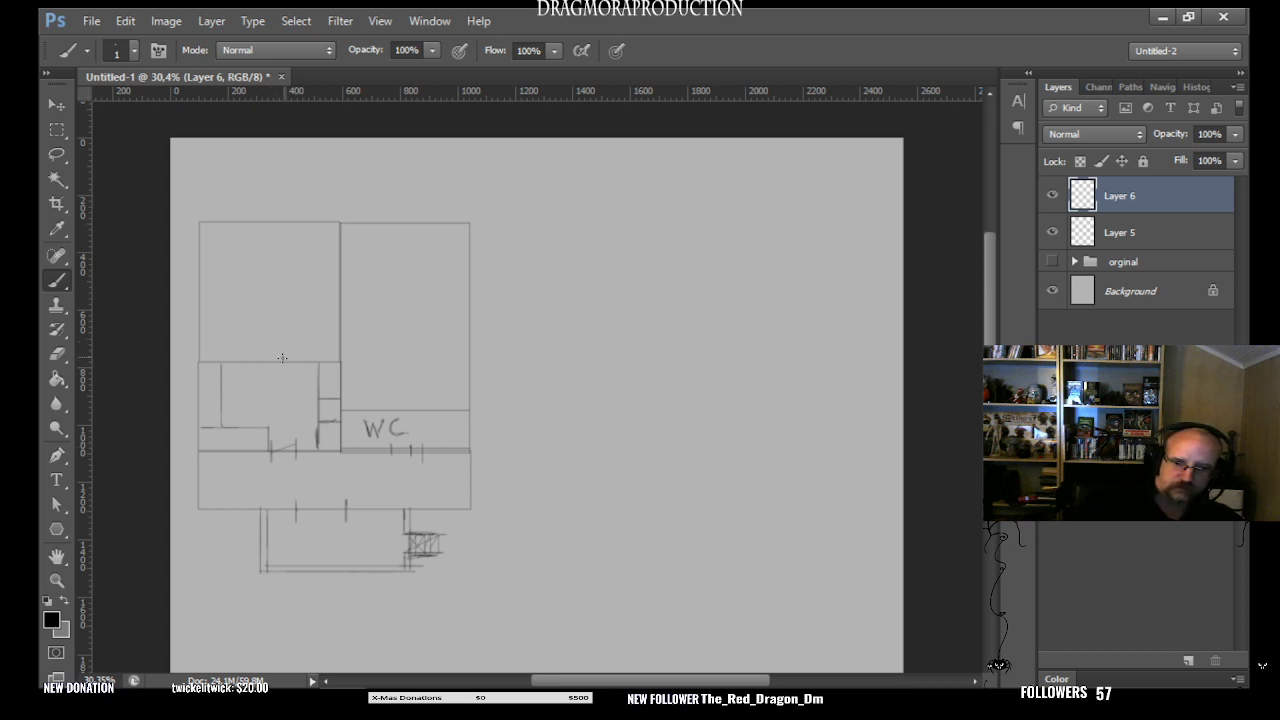
- Mark door openings in the square room's bottom wall and at two places along the tall room's left wall
mouse_move(283, 354)
mouse_down()
mouse_move(283, 370)
mouse_move(308, 369)
mouse_up()
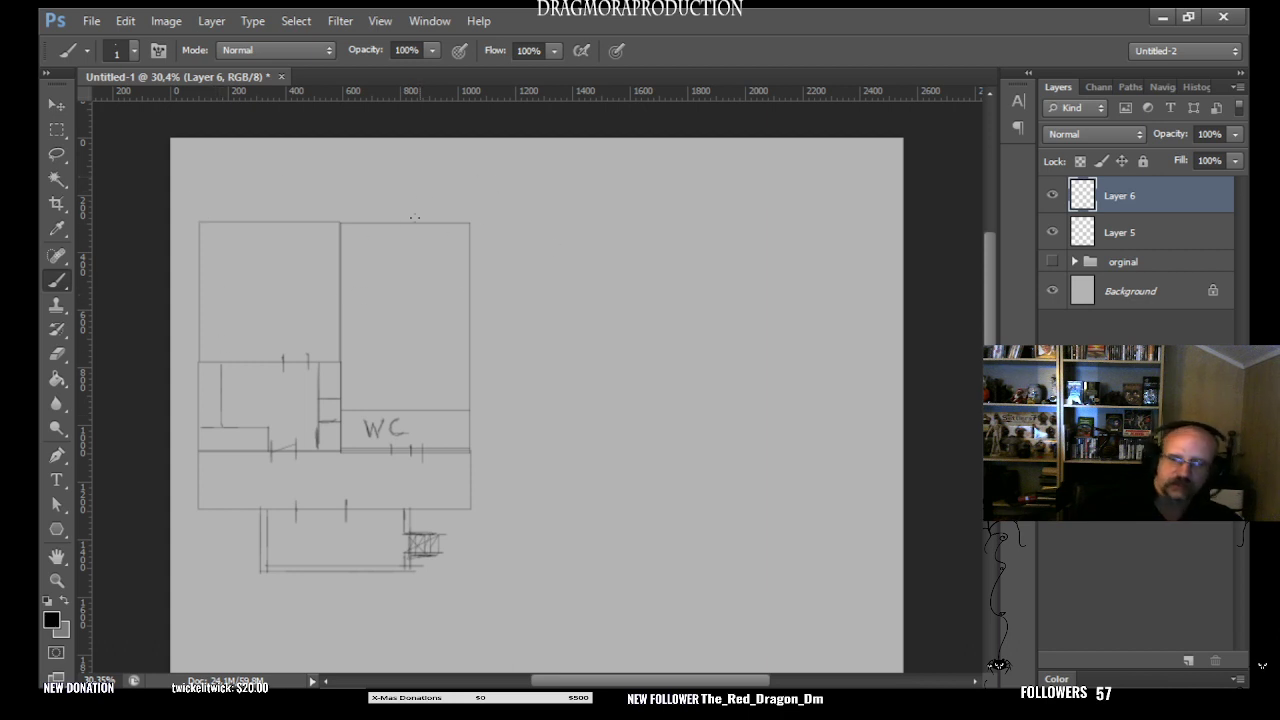
shift+click(339, 263)
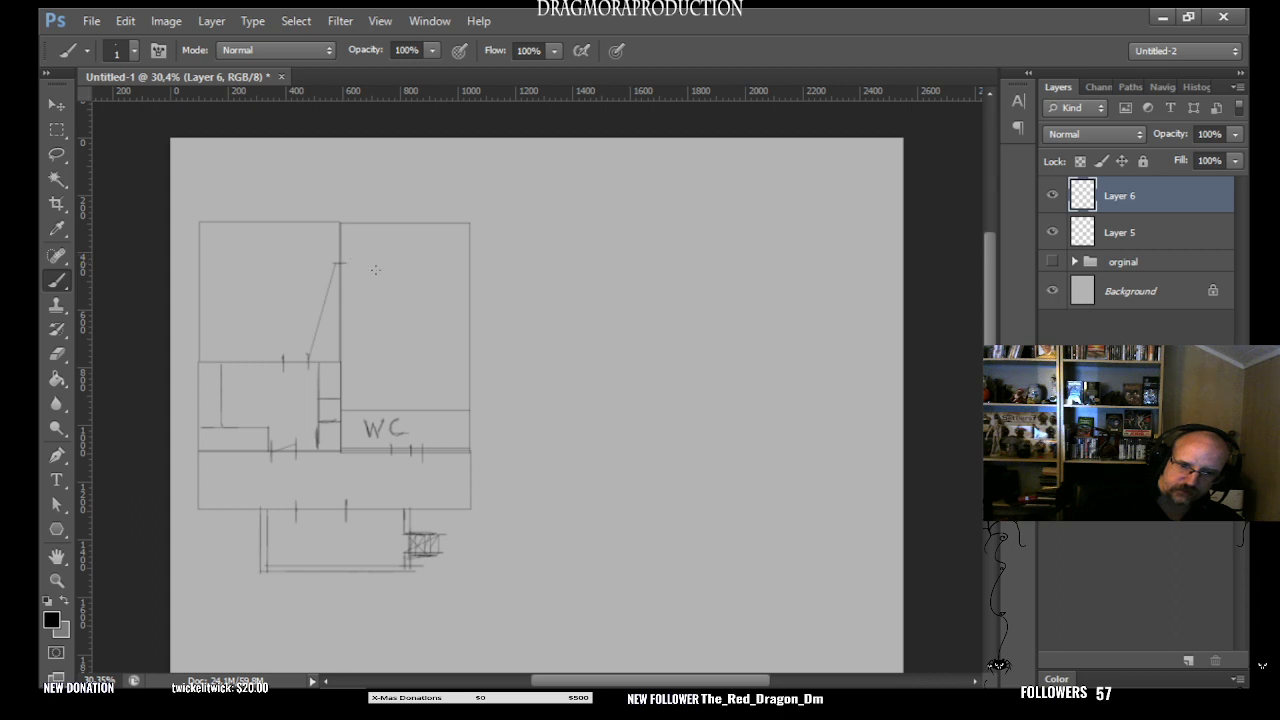
key(ctrl+z)
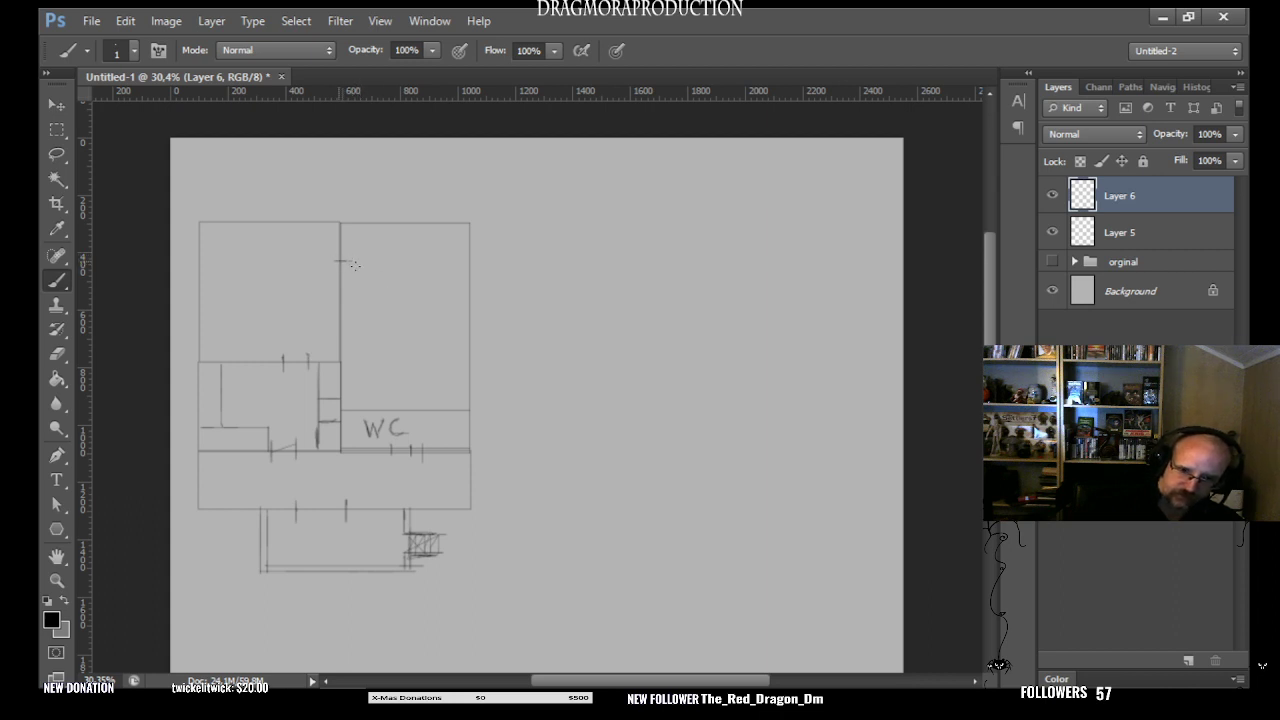
mouse_move(337, 263)
mouse_down()
mouse_move(344, 286)
mouse_move(348, 276)
mouse_up()
key(ctrl+z)
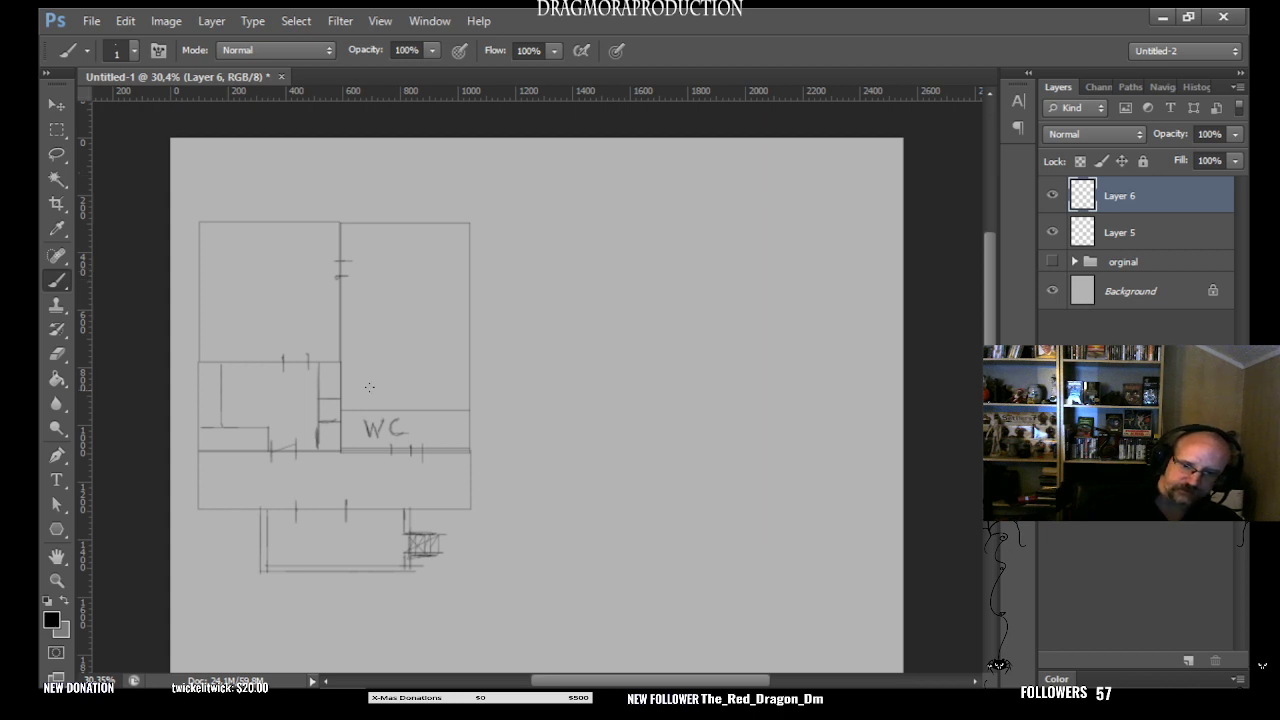
drag(336, 373, 348, 373)
- Erase the upper part of the right-hand counter line and the door marks in the square room's bottom wall
key(e)
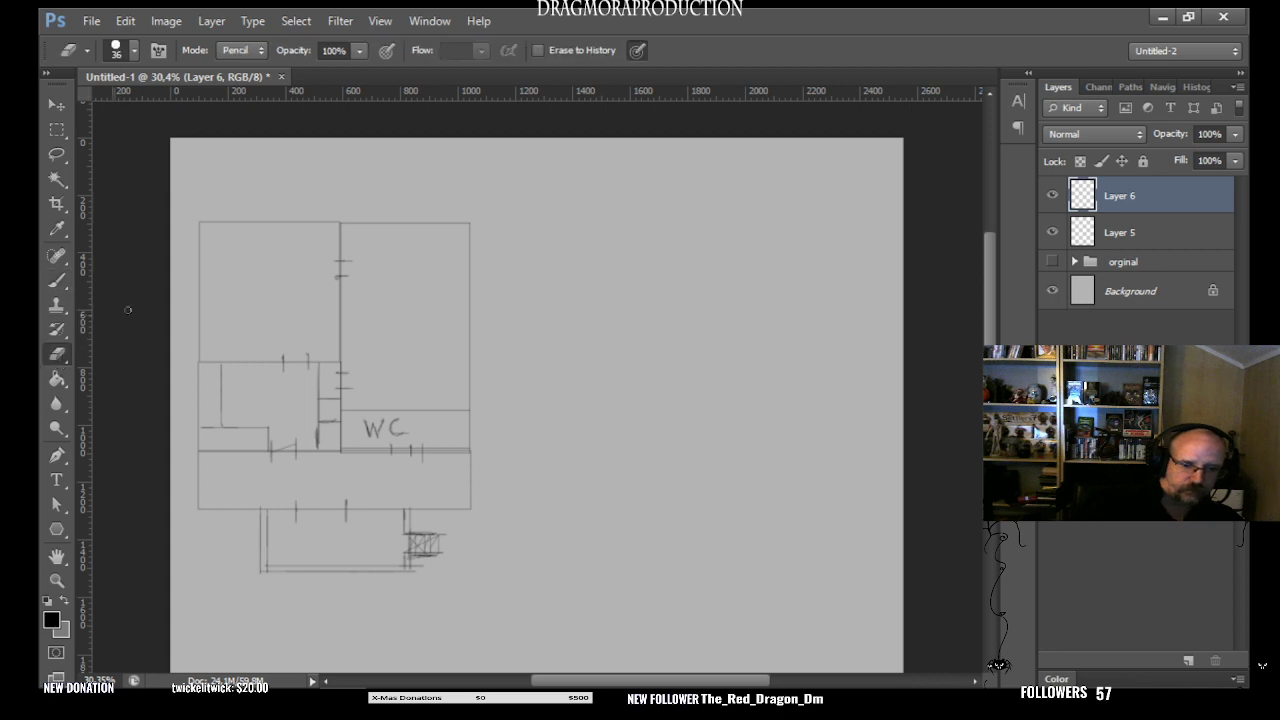
drag(319, 395, 317, 364)
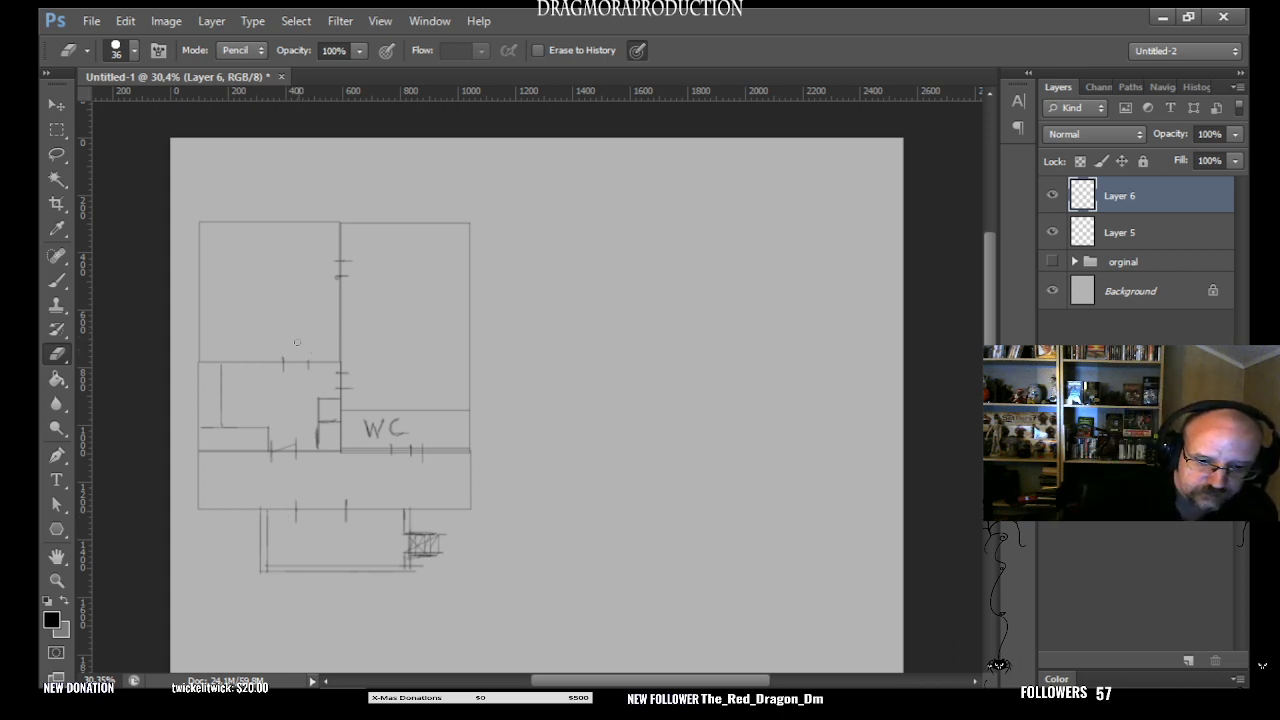
drag(281, 371, 311, 367)
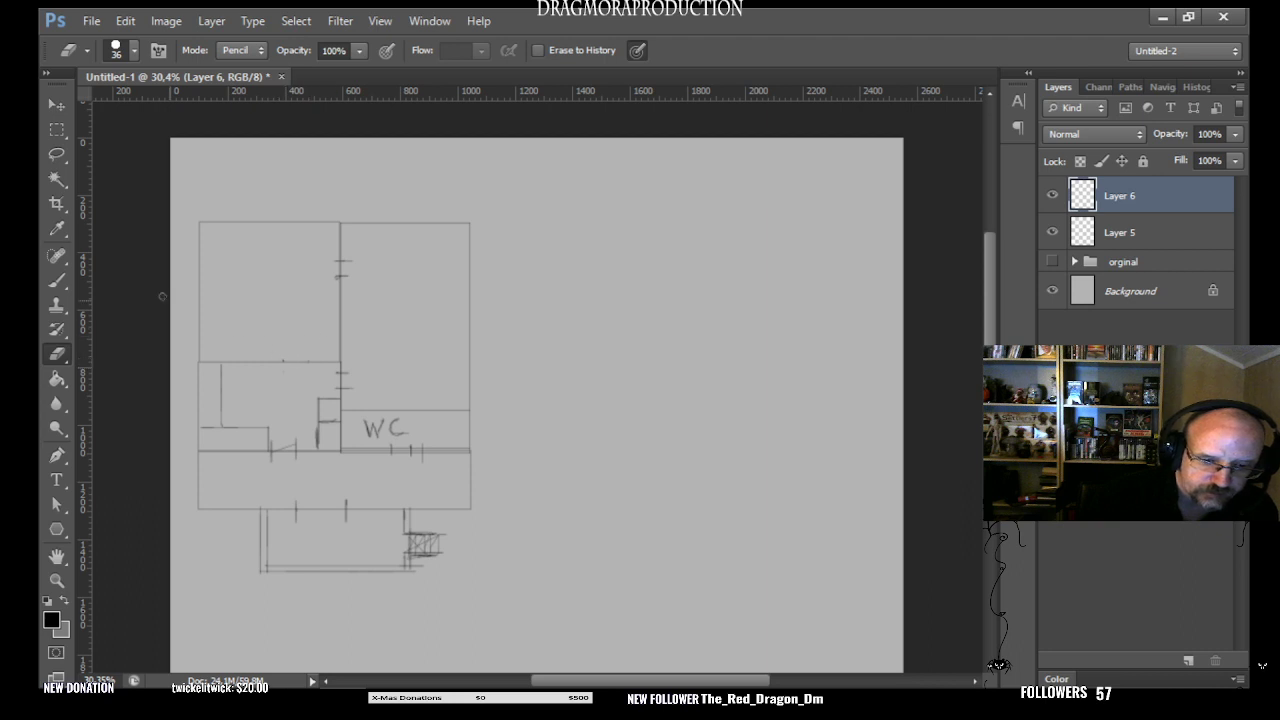
- Brush a partition across the wide room's left part, with a door mark on it and a small fixture against the left wall
key(b)
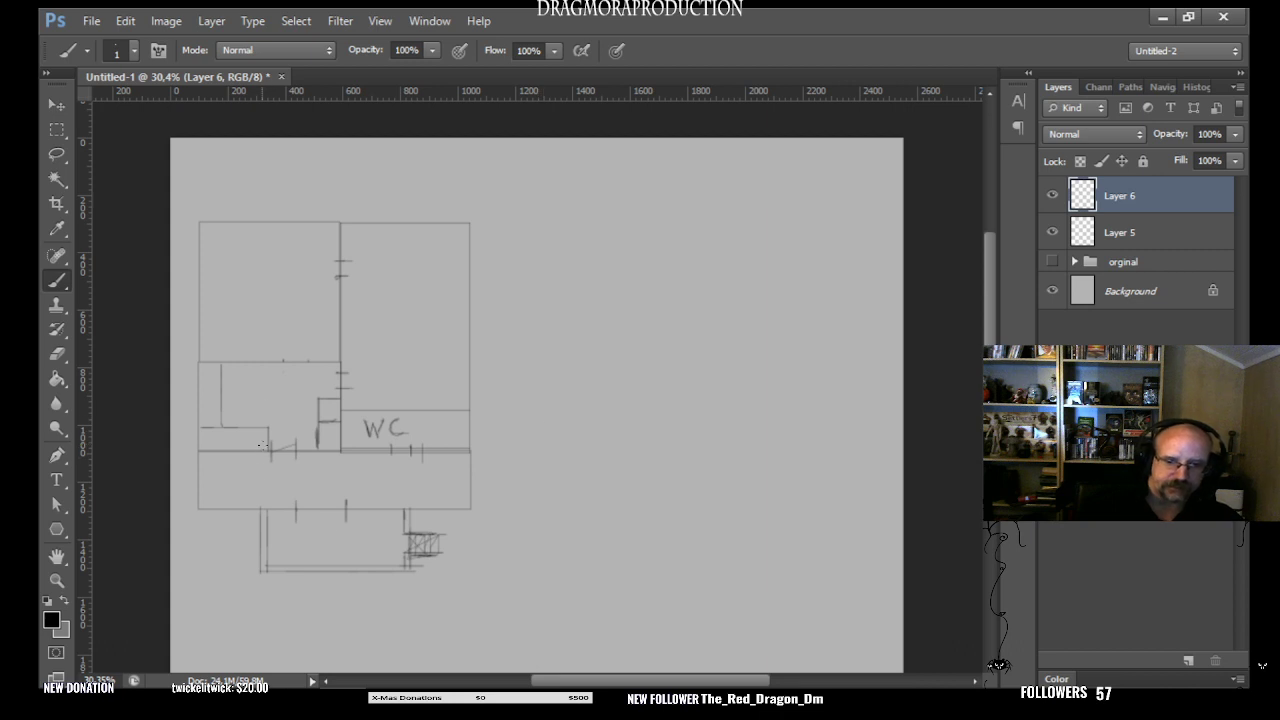
drag(260, 496, 260, 452)
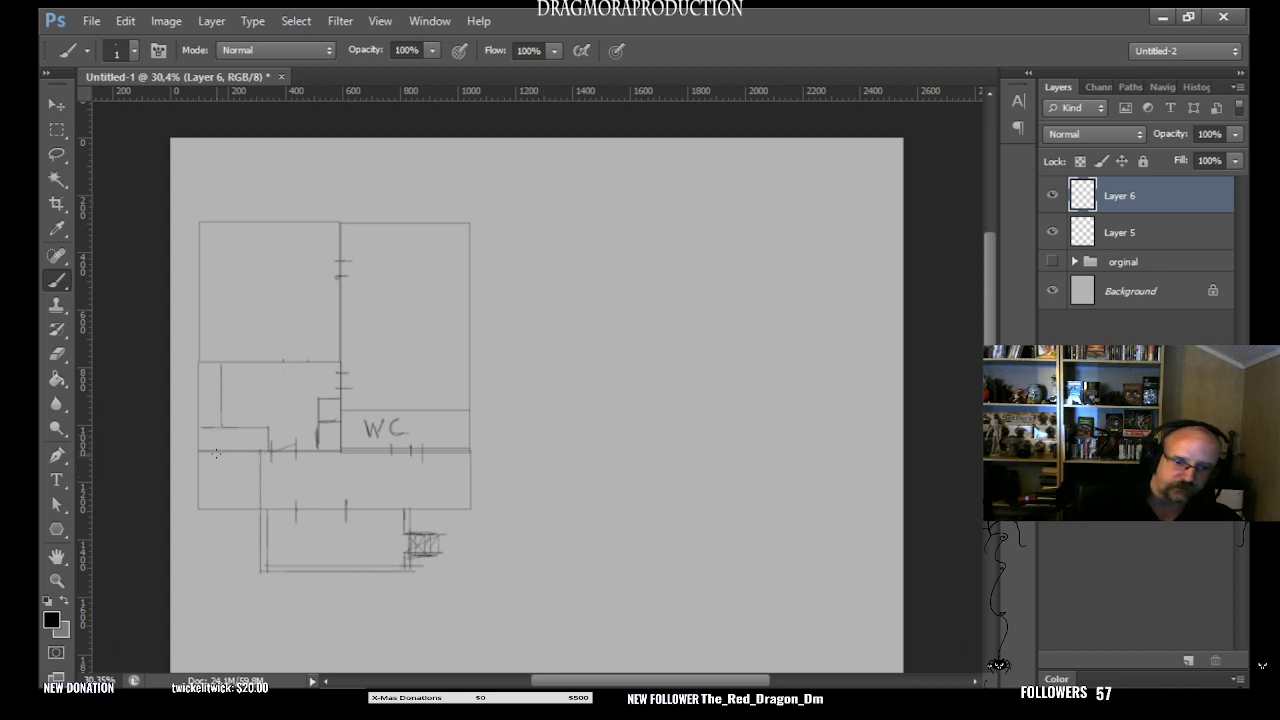
mouse_move(216, 463)
mouse_down()
mouse_move(200, 462)
mouse_move(201, 494)
mouse_up()
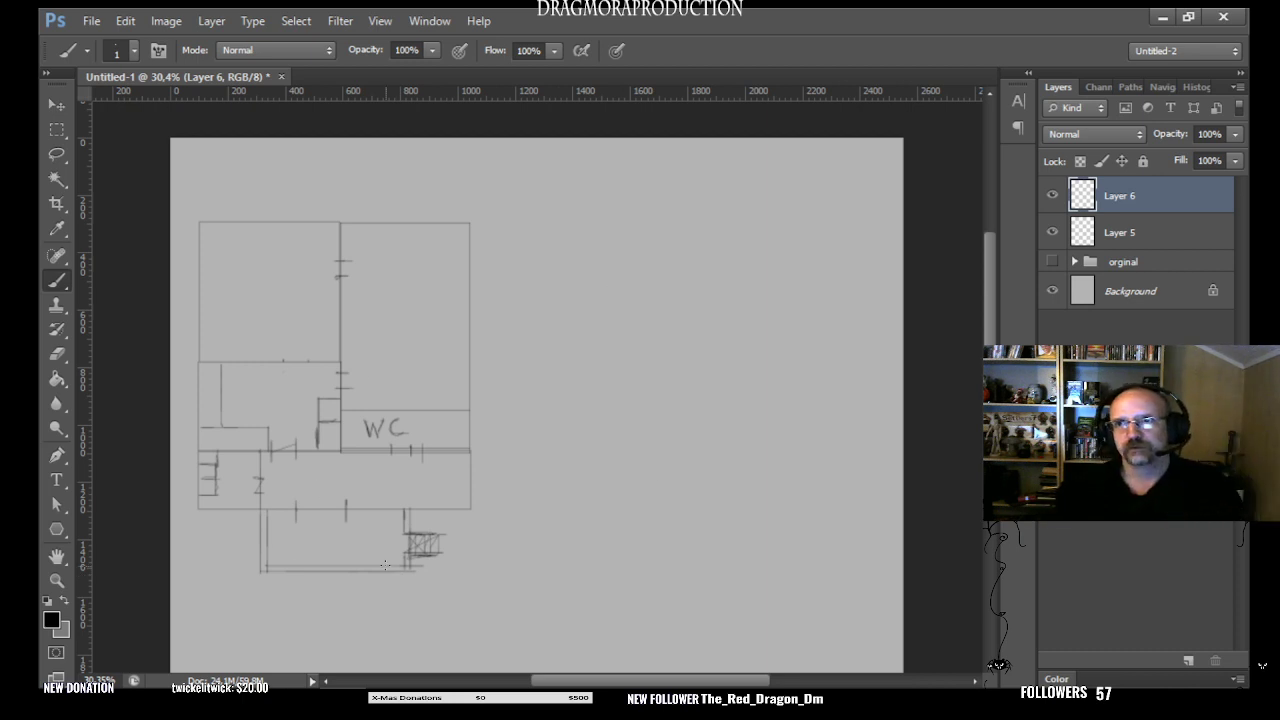
- Select Layer 5 and Layer 6 and merge them into a single floor-plan layer
click(1052, 232)
click(1052, 232)
click(1141, 229)
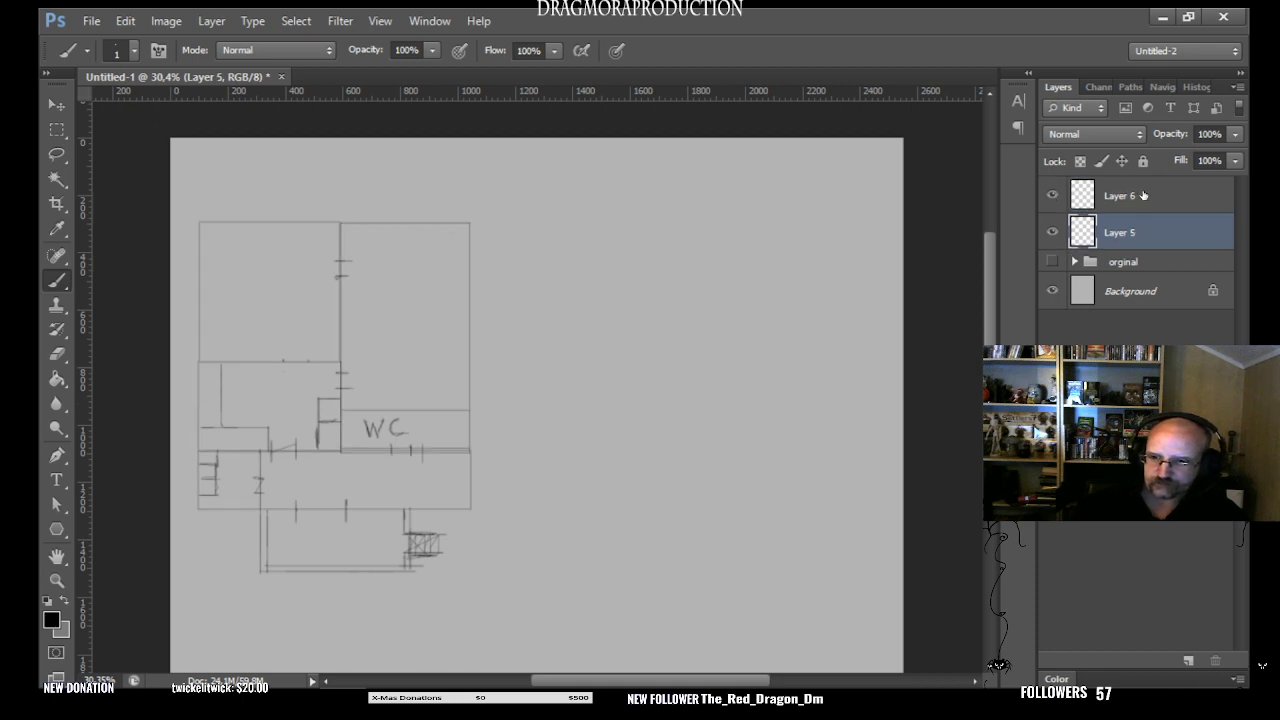
shift+click(1142, 196)
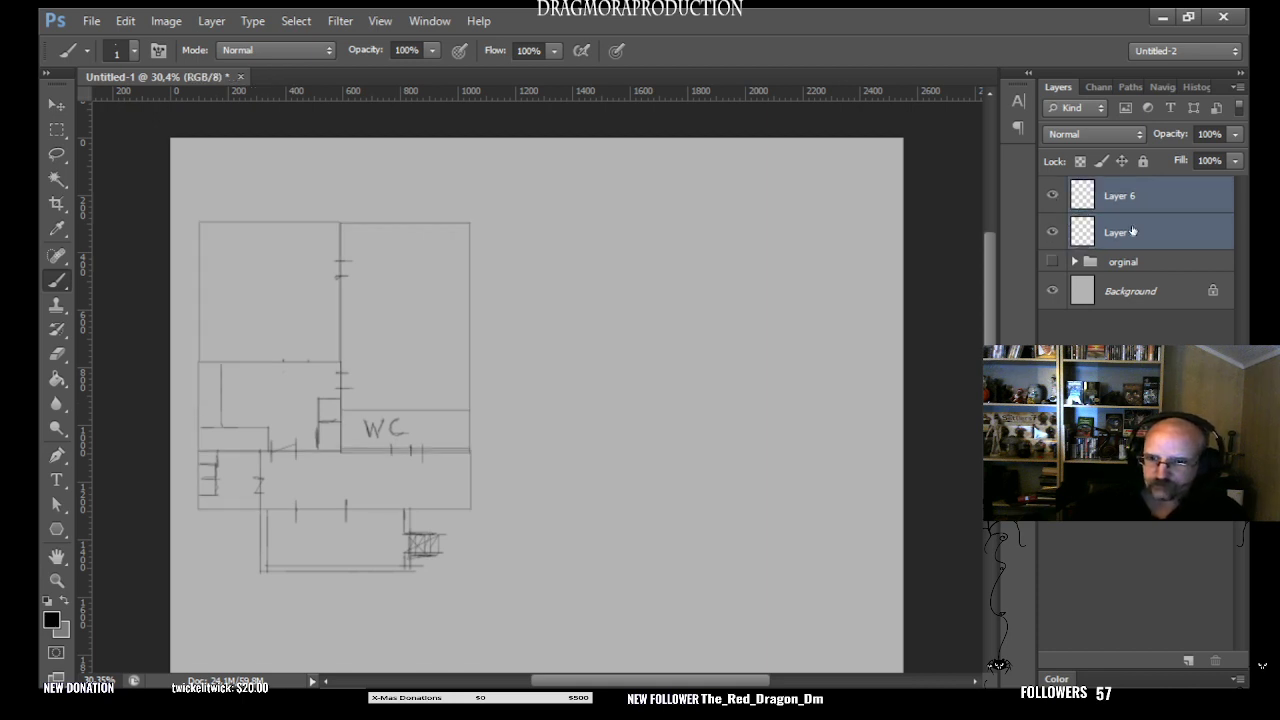
right_click(1177, 231)
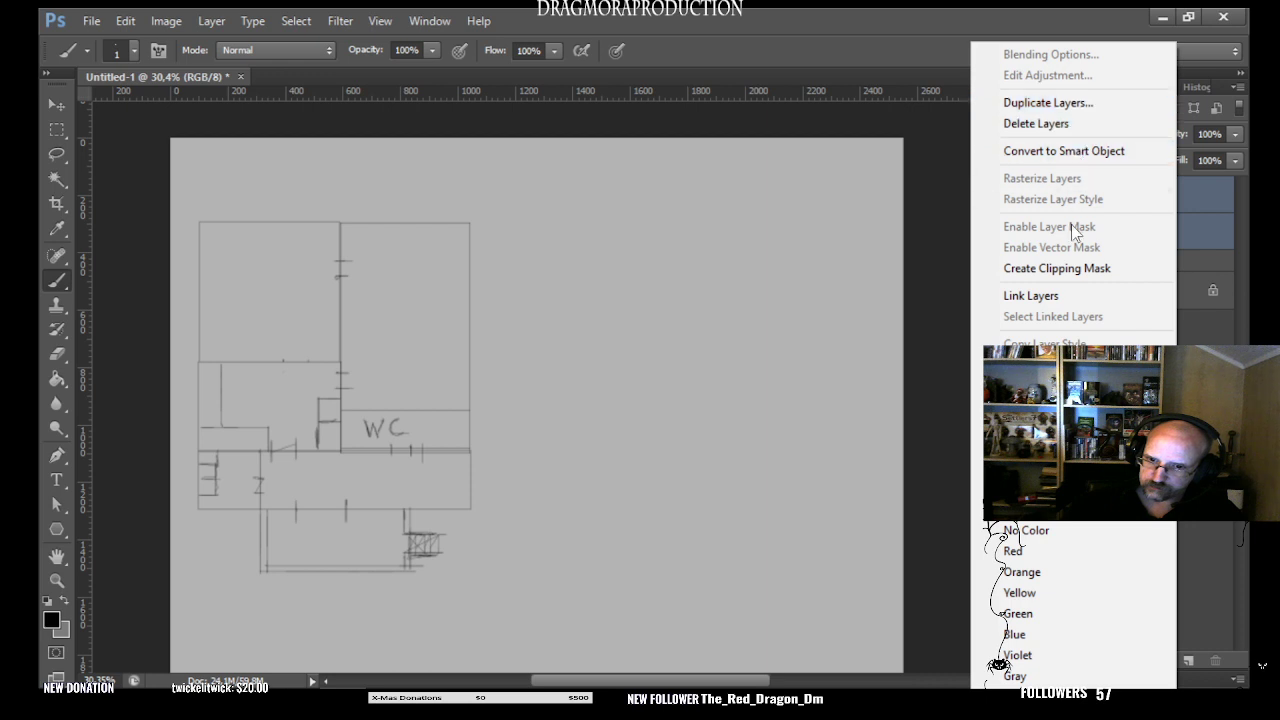
click(1040, 461)
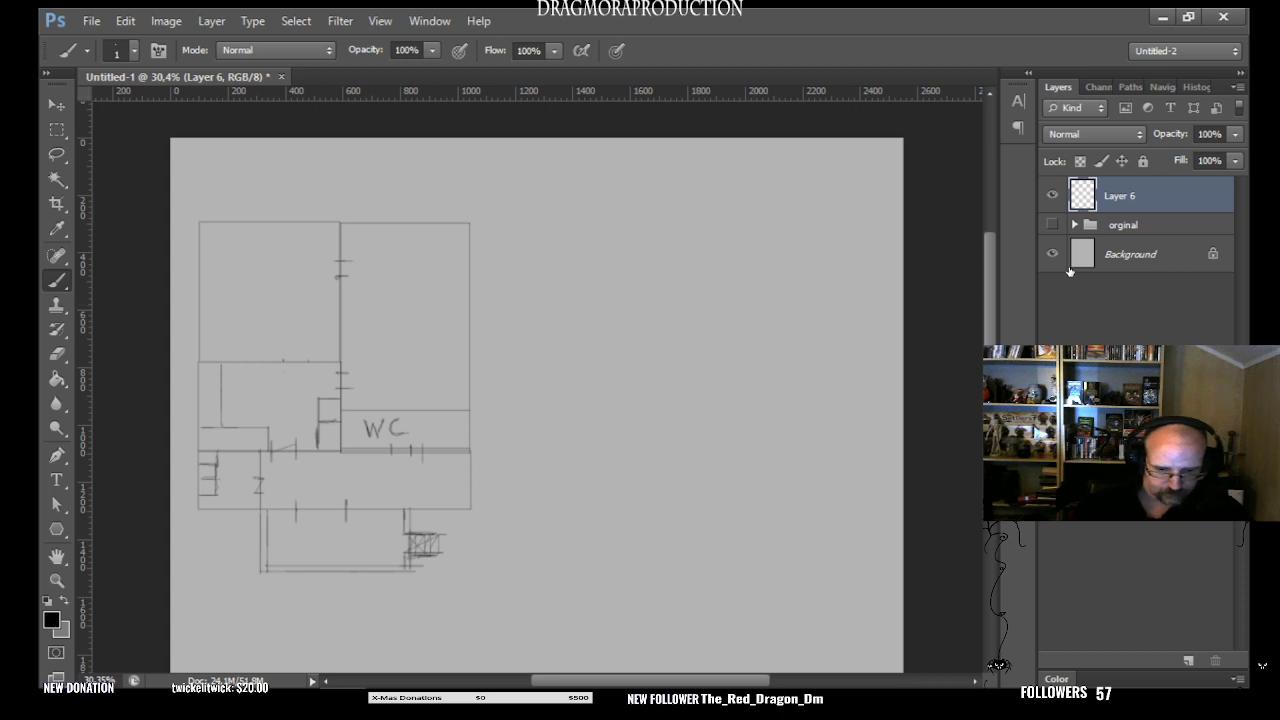
- Move the merged floor plan into the upper-left corner of the canvas
click(55, 108)
mouse_move(378, 442)
mouse_down()
mouse_move(730, 433)
mouse_move(406, 424)
mouse_move(393, 418)
mouse_move(400, 402)
mouse_up()
key(ctrl+z)
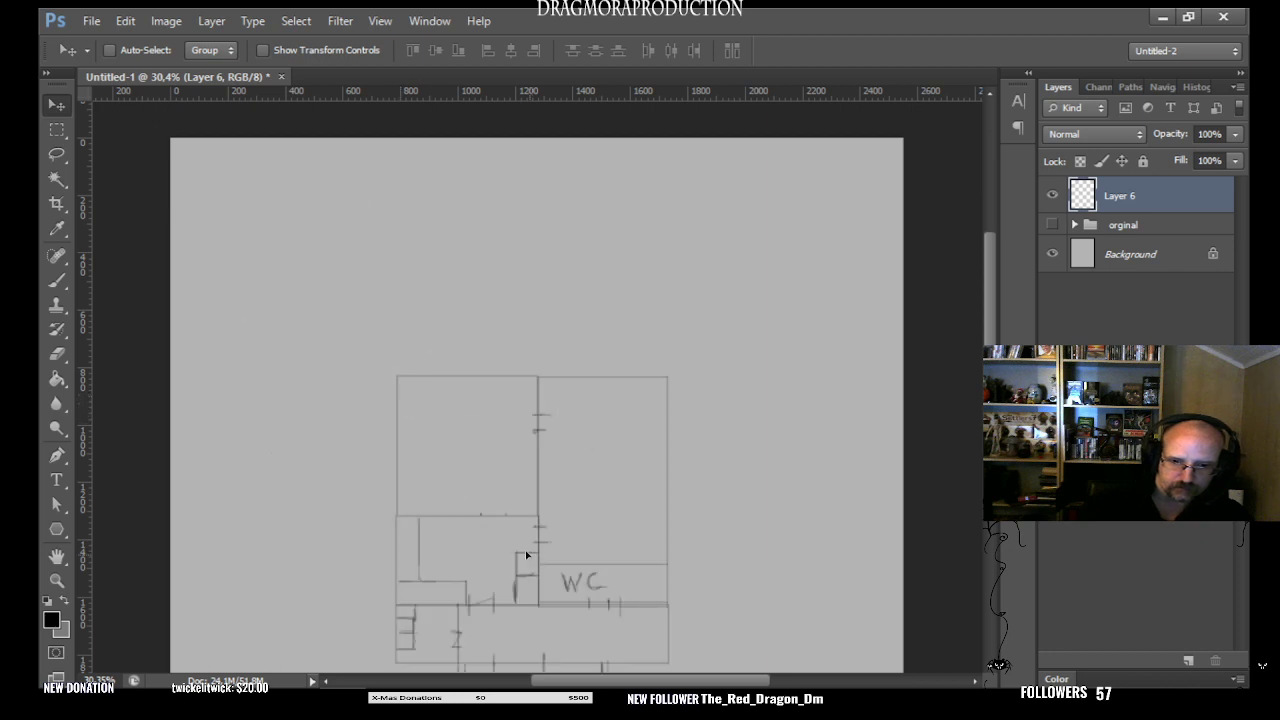
drag(527, 555, 324, 333)
mouse_move(517, 580)
mouse_down()
mouse_move(363, 374)
mouse_move(371, 423)
mouse_up()
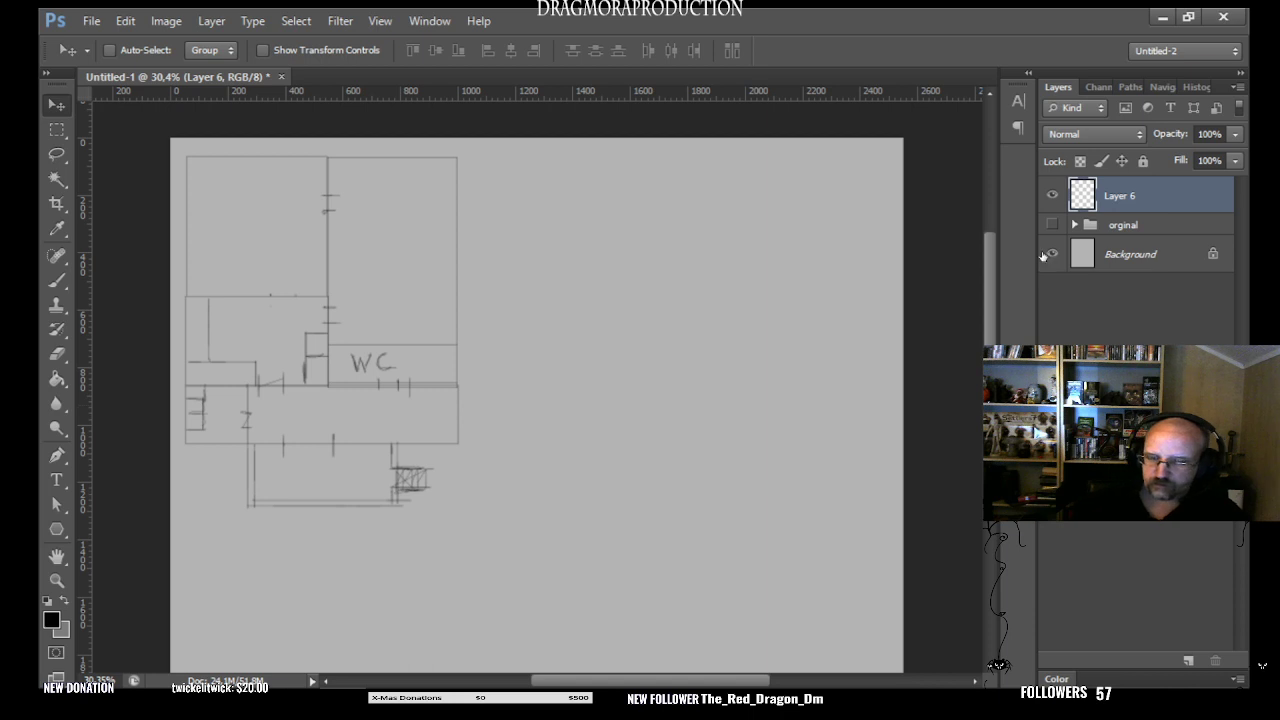
- Duplicate the floor-plan layer and place the copy to the right of the first plan
right_click(1186, 190)
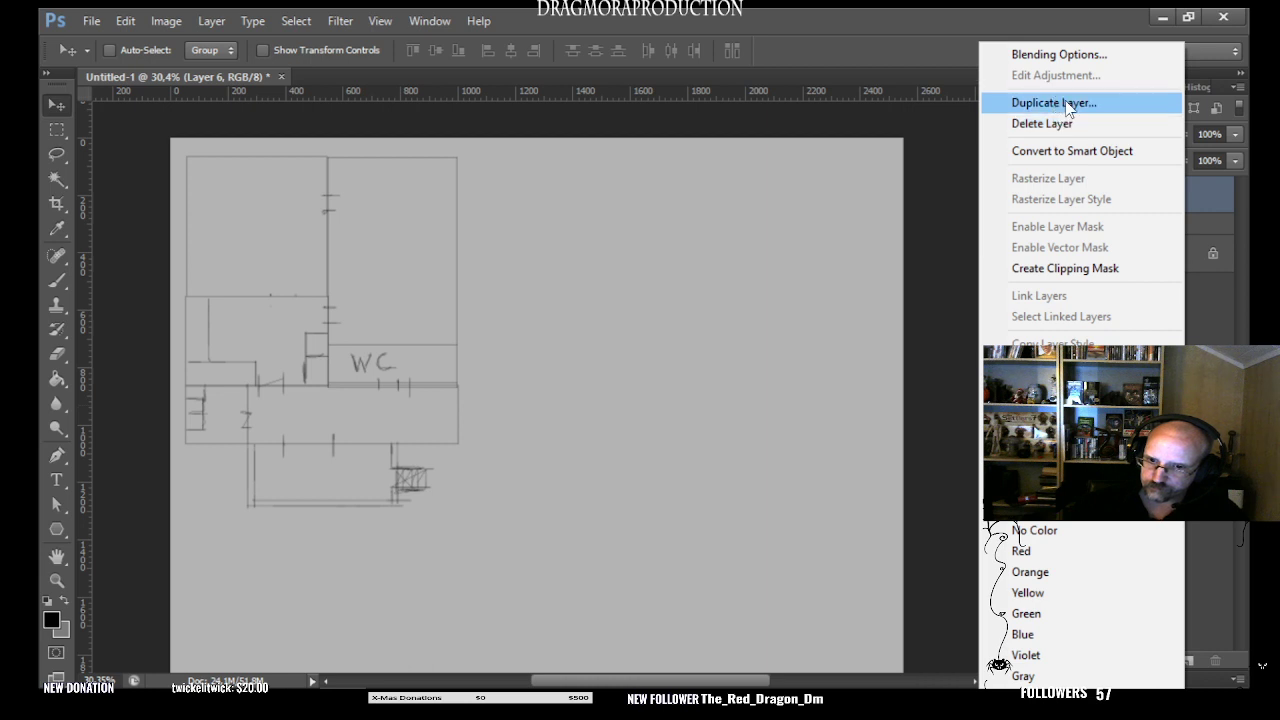
key(Escape)
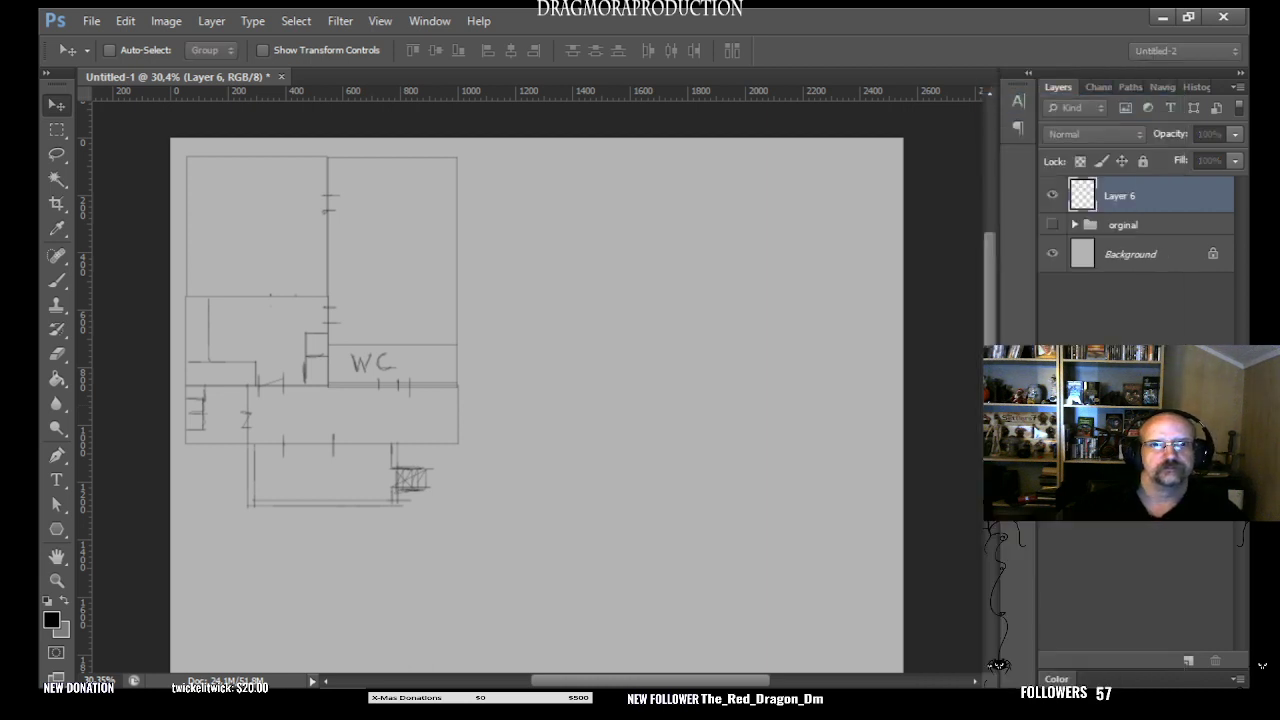
key(ctrl+j)
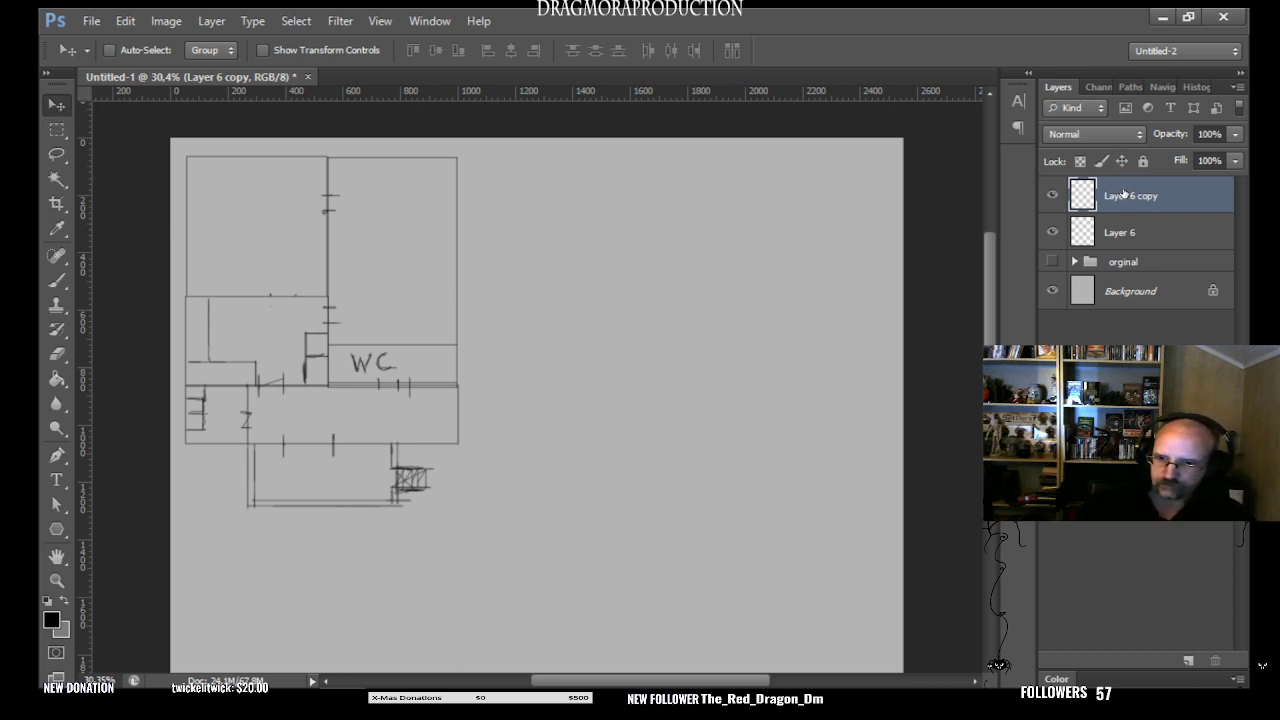
drag(360, 391, 718, 400)
key(ctrl+z)
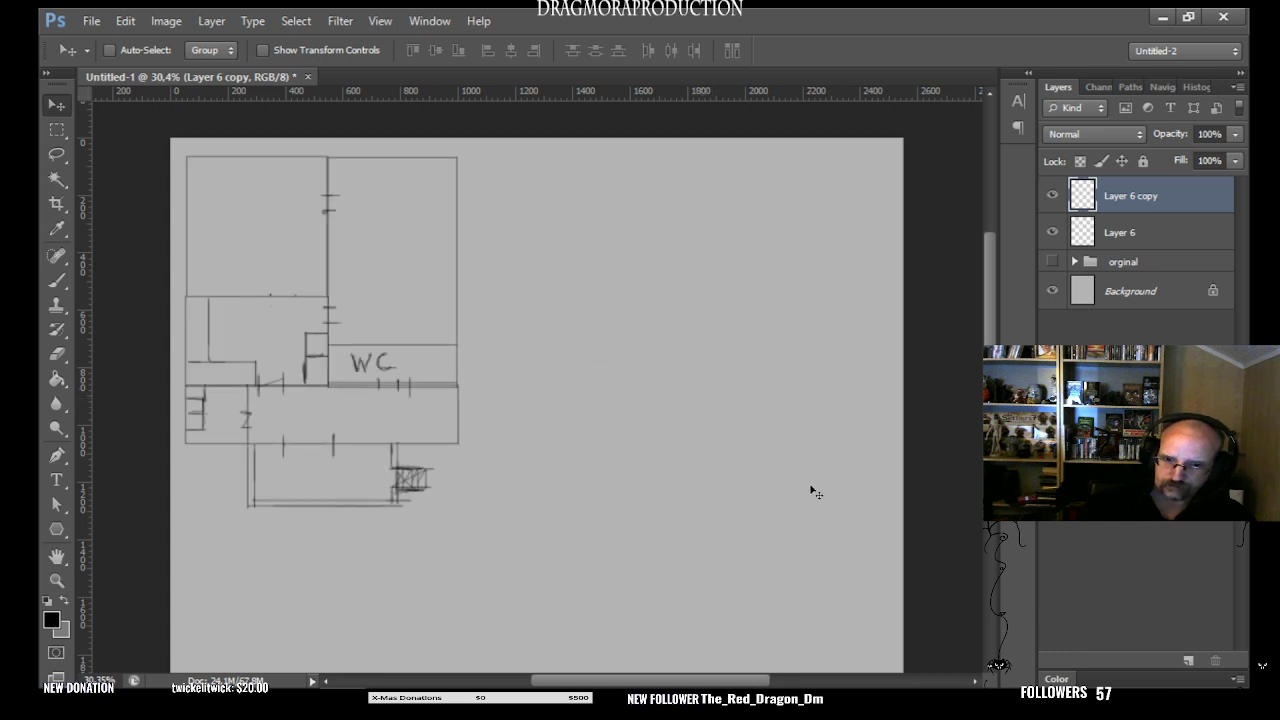
drag(407, 379, 741, 383)
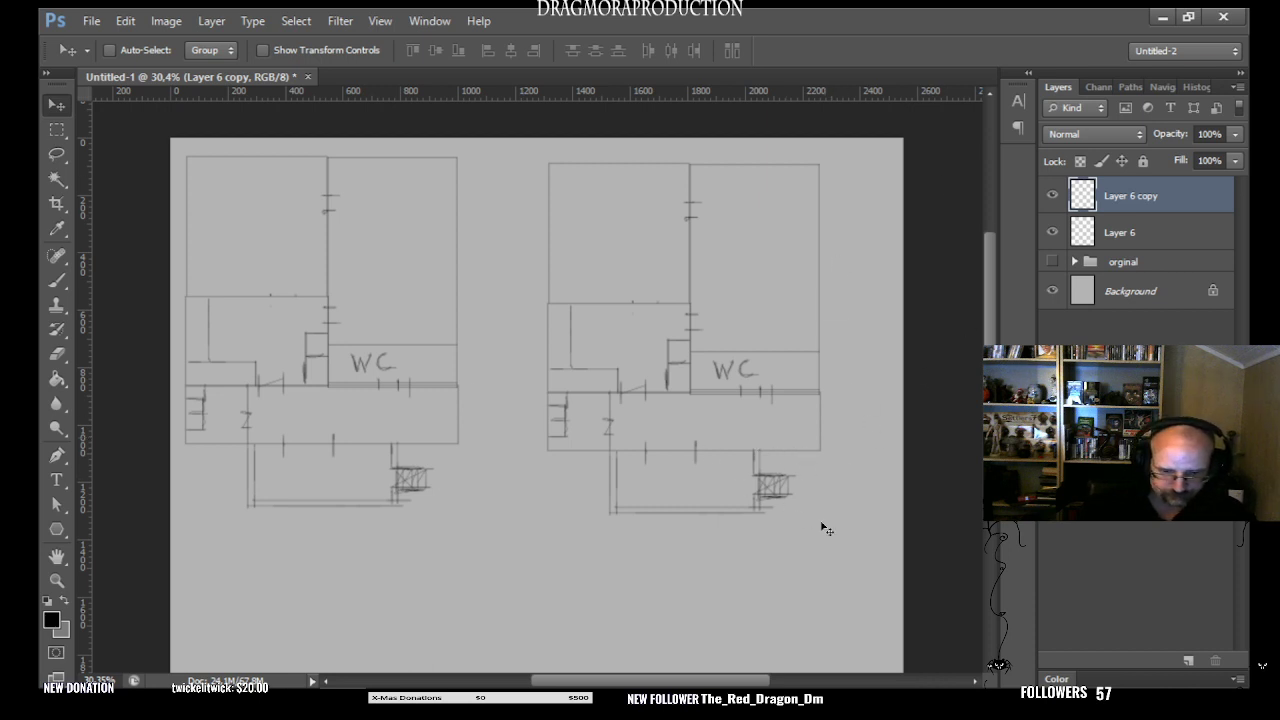
- Try copying the right-hand plan onto a new layer with a rectangular selection, and delete that extra layer
click(57, 130)
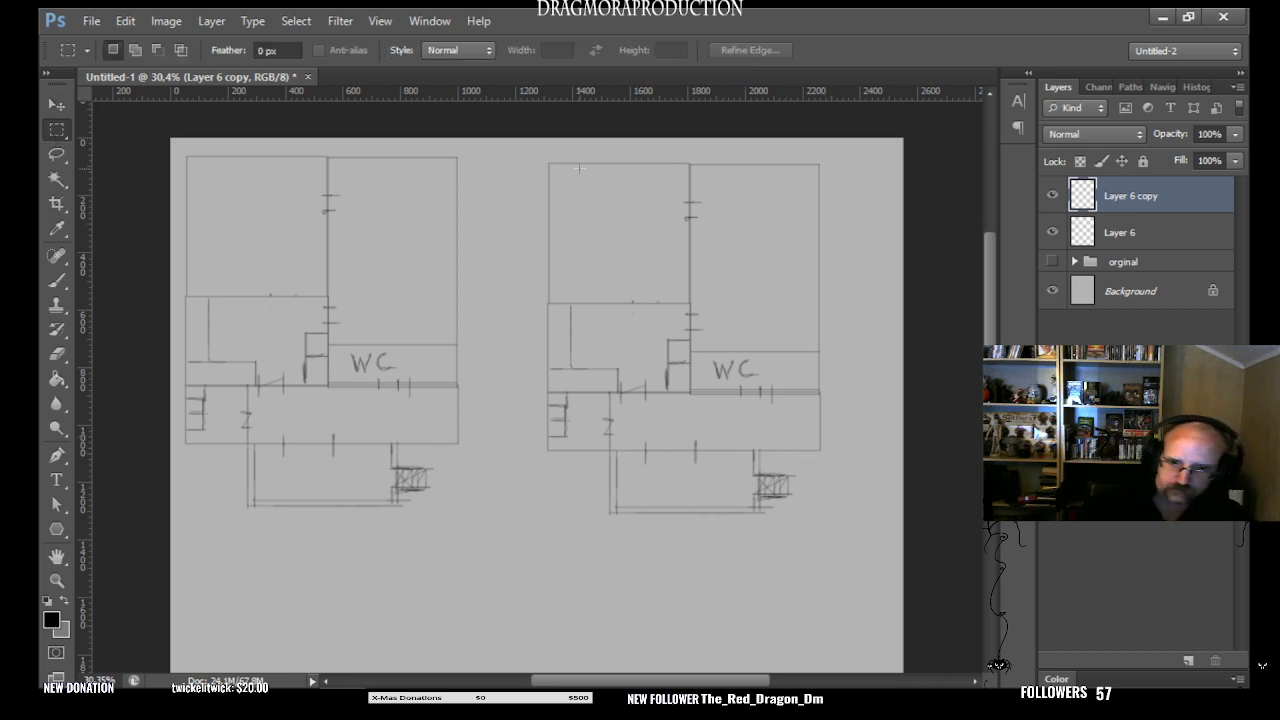
drag(548, 161, 822, 514)
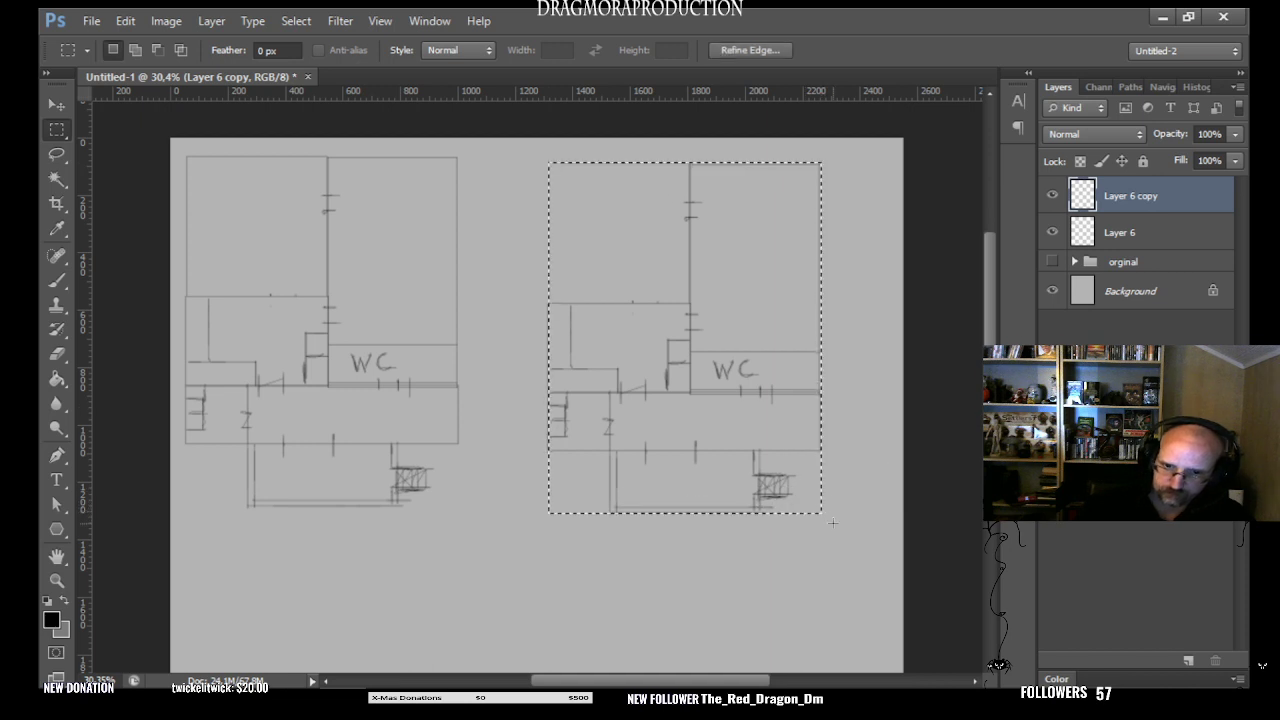
key(ctrl+j)
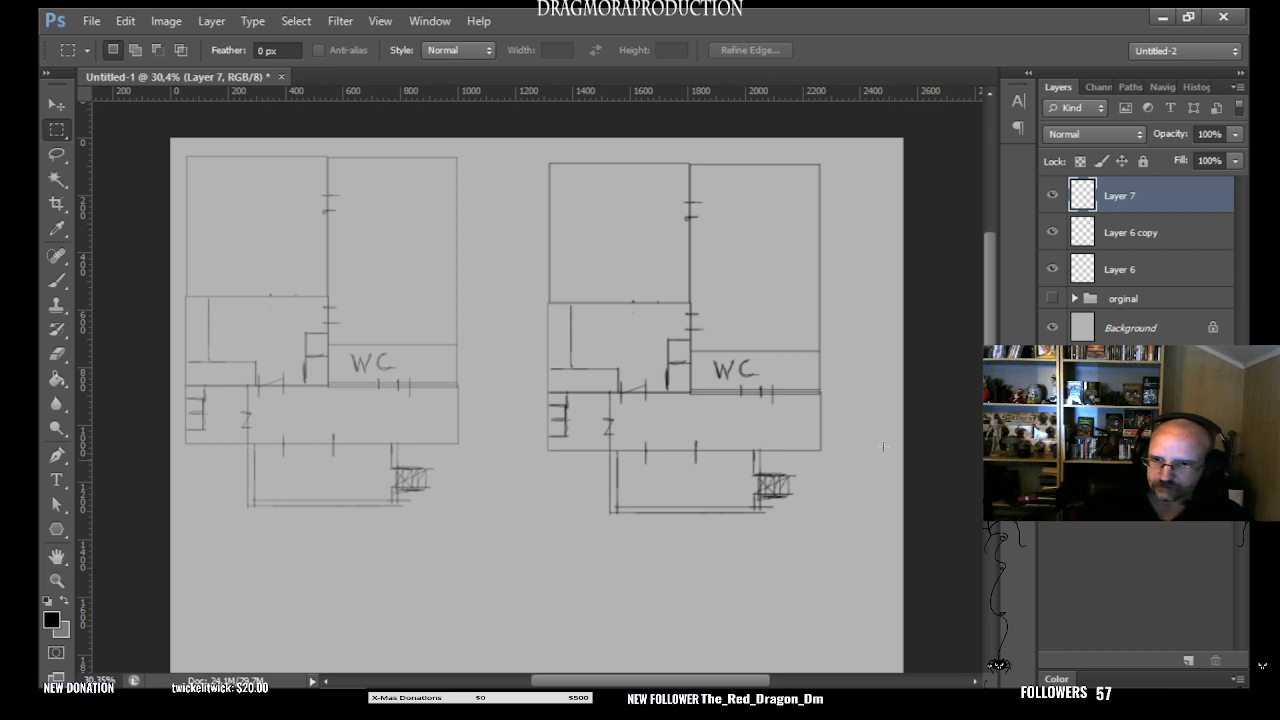
click(1158, 234)
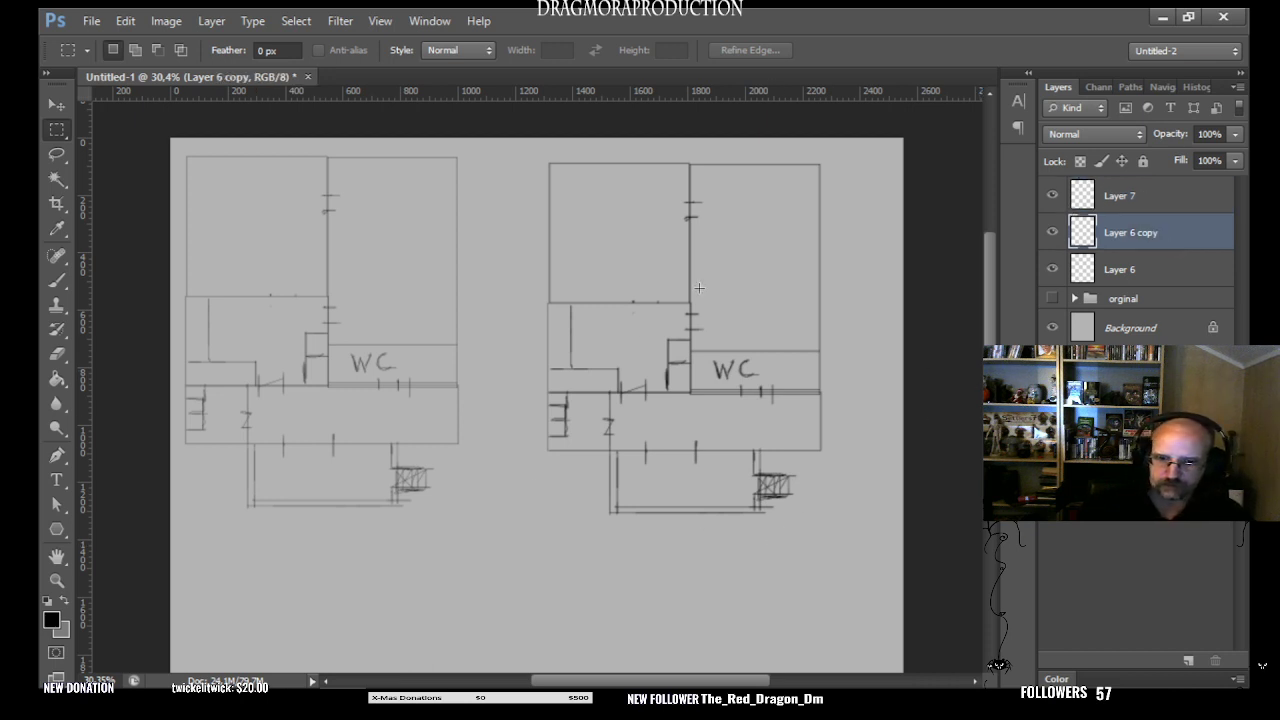
click(1130, 196)
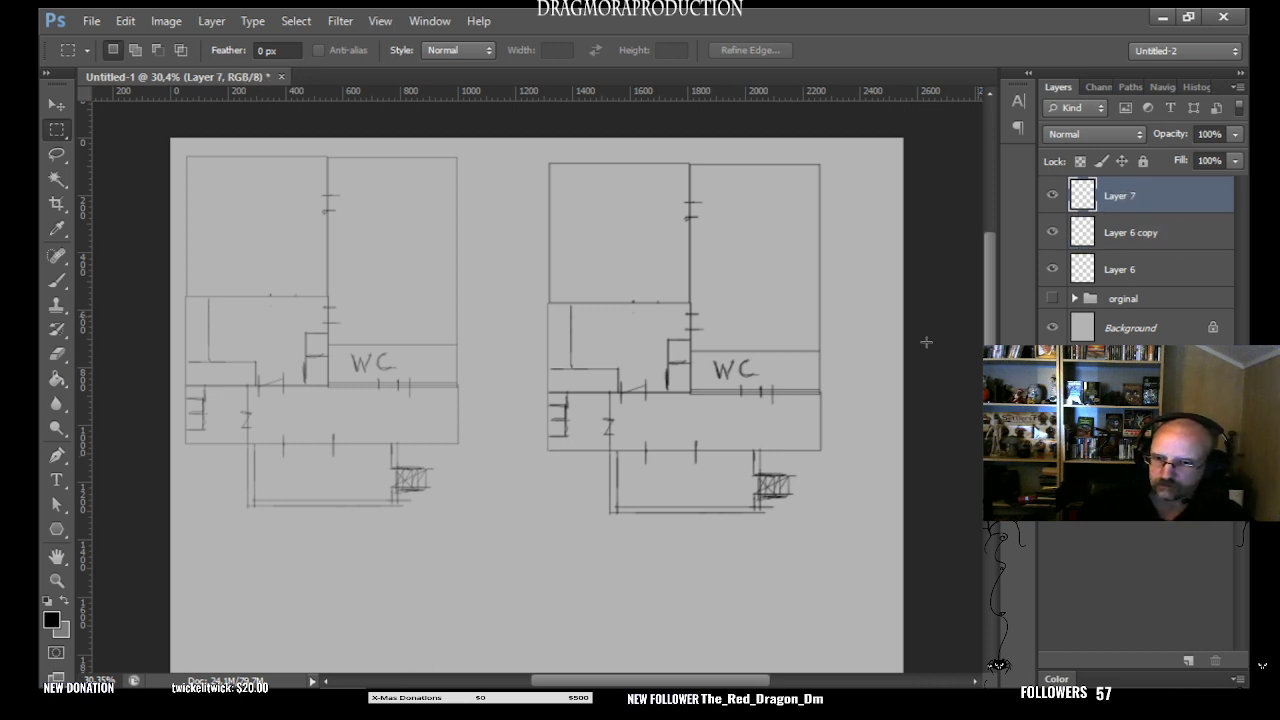
click(54, 108)
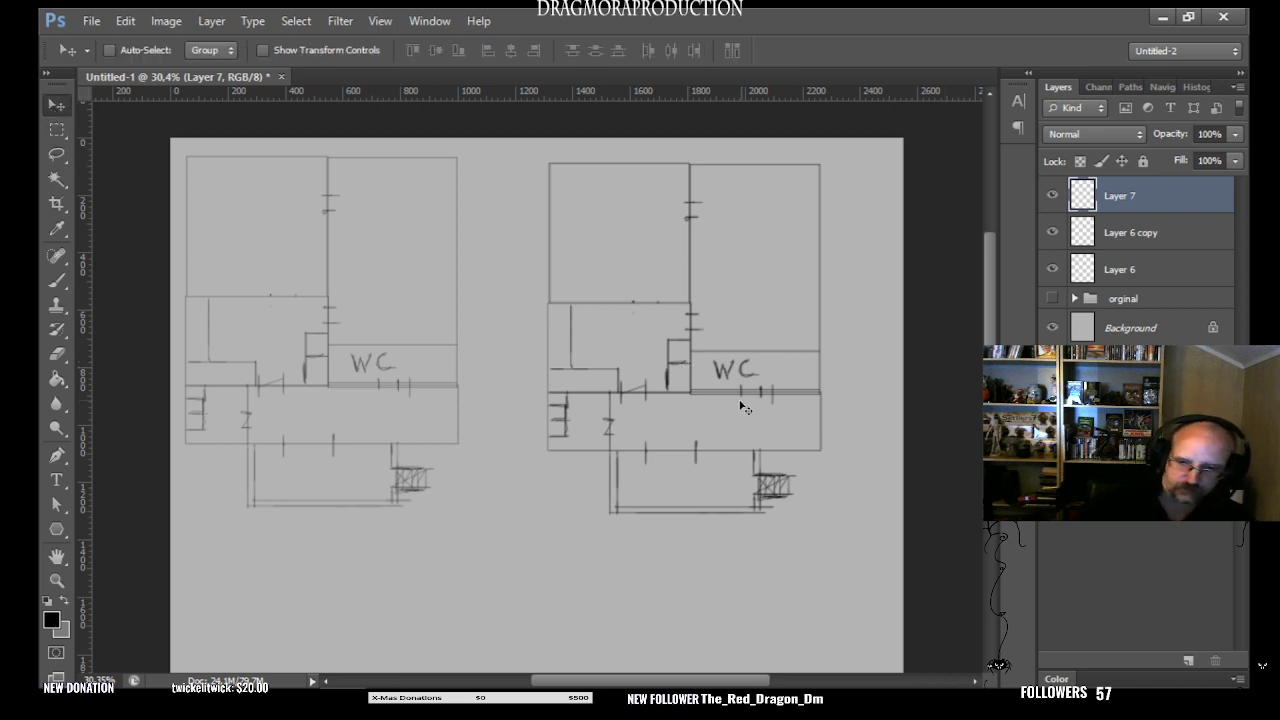
drag(763, 417, 1005, 288)
drag(1134, 195, 1215, 660)
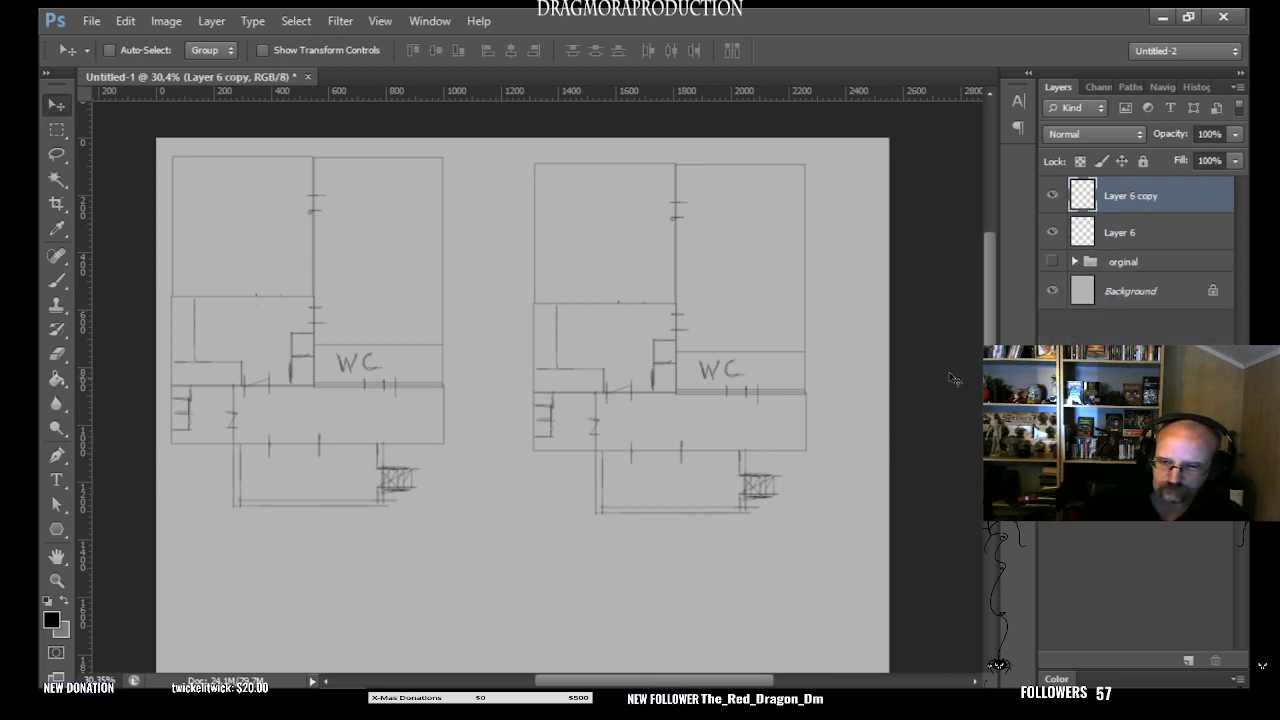
- Rotate the right-hand plan copy freely with Free Transform to an angle of -45°
drag(989, 366, 989, 377)
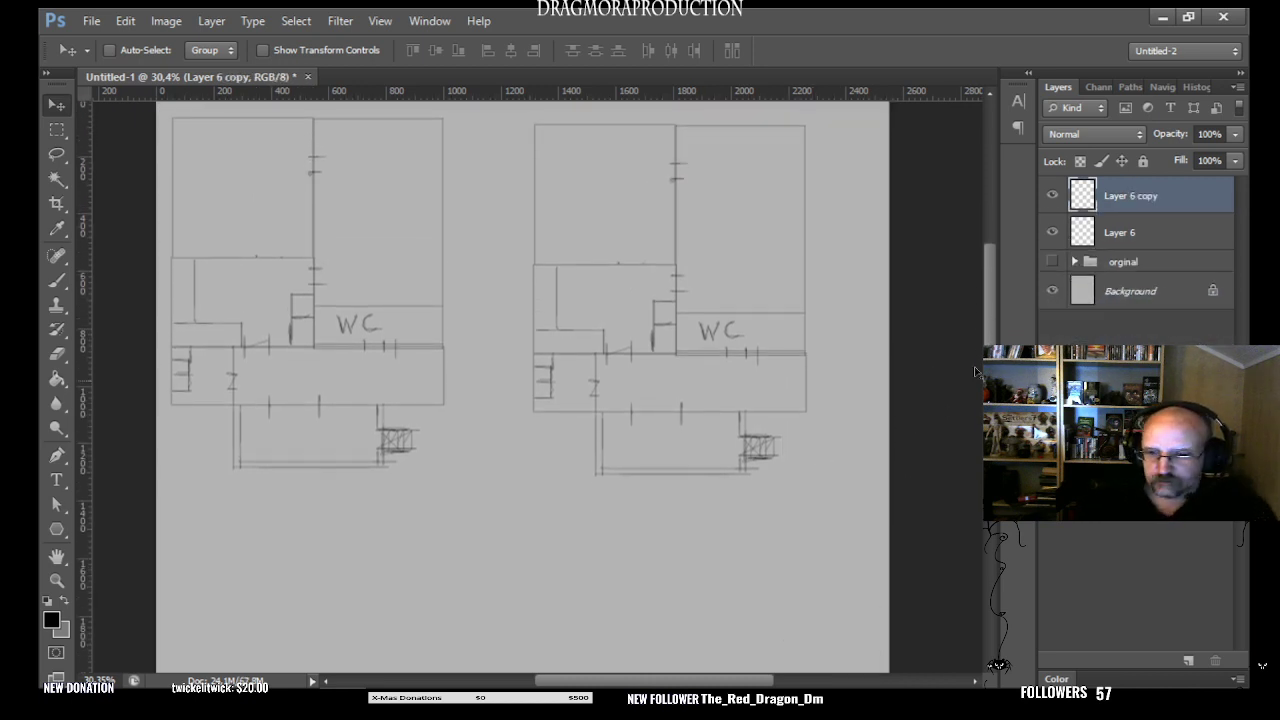
click(57, 580)
drag(840, 447, 775, 447)
drag(634, 340, 660, 340)
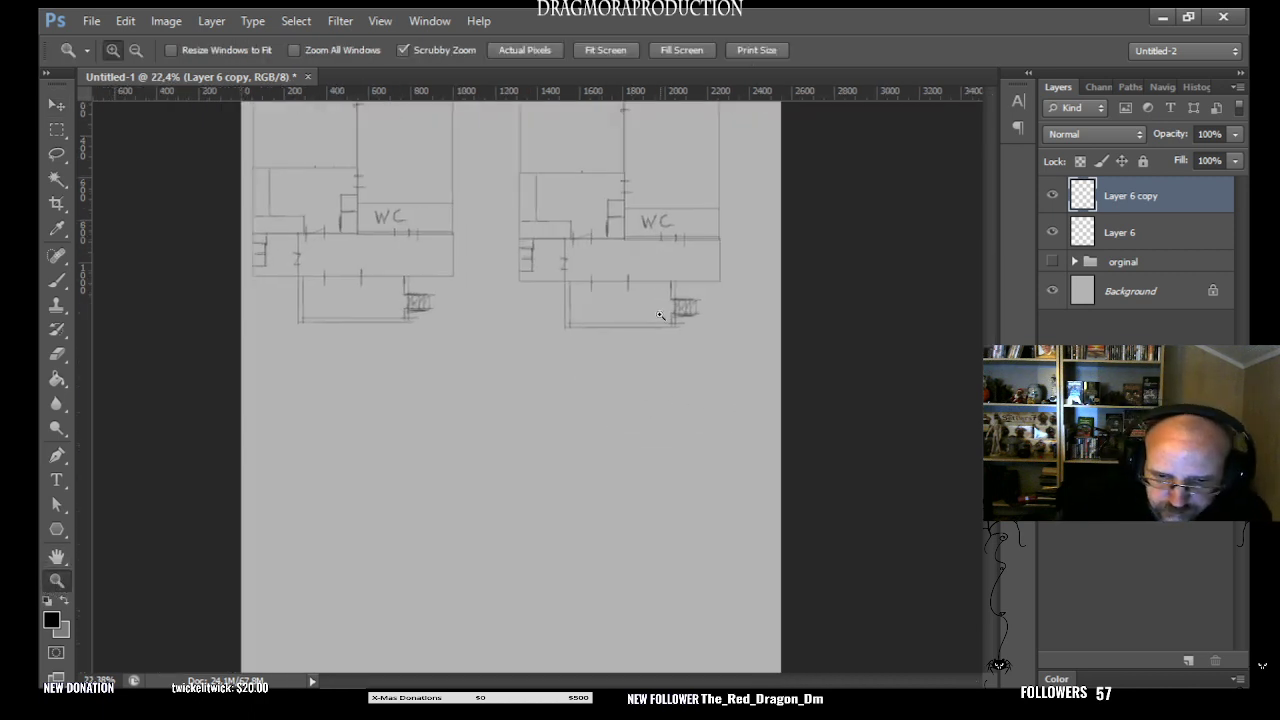
drag(989, 422, 989, 372)
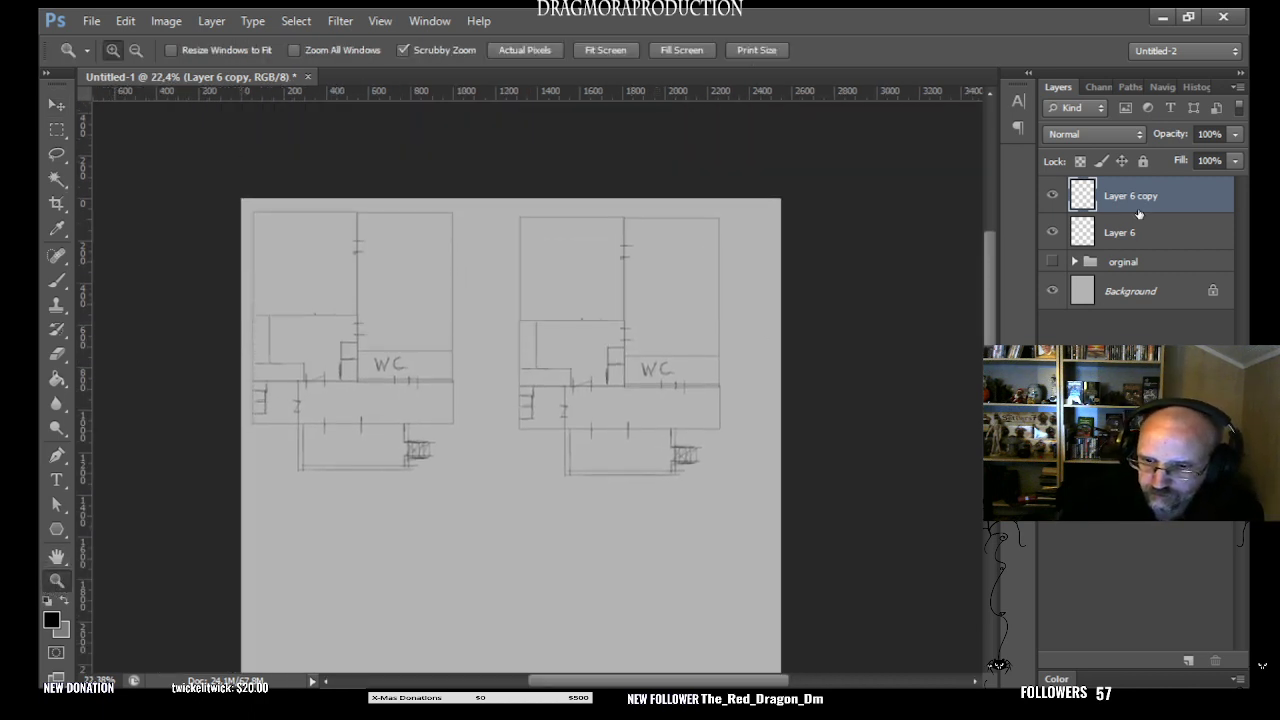
click(57, 106)
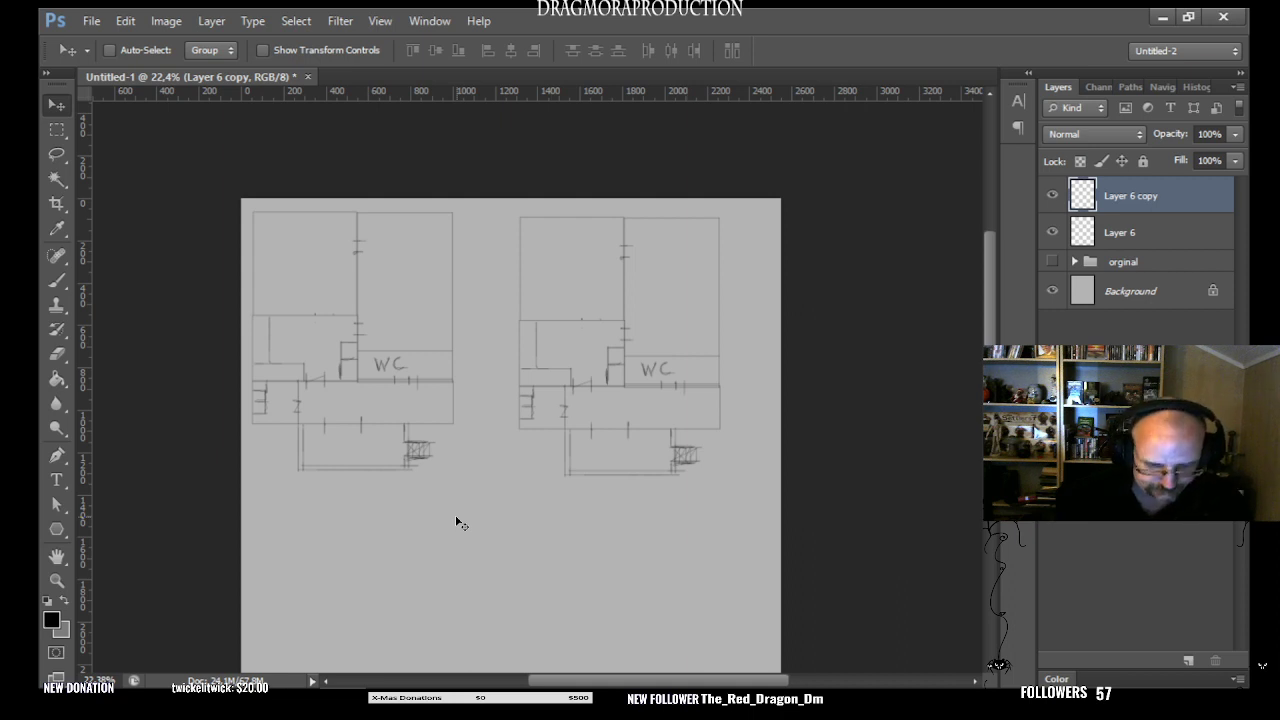
key(ctrl+t)
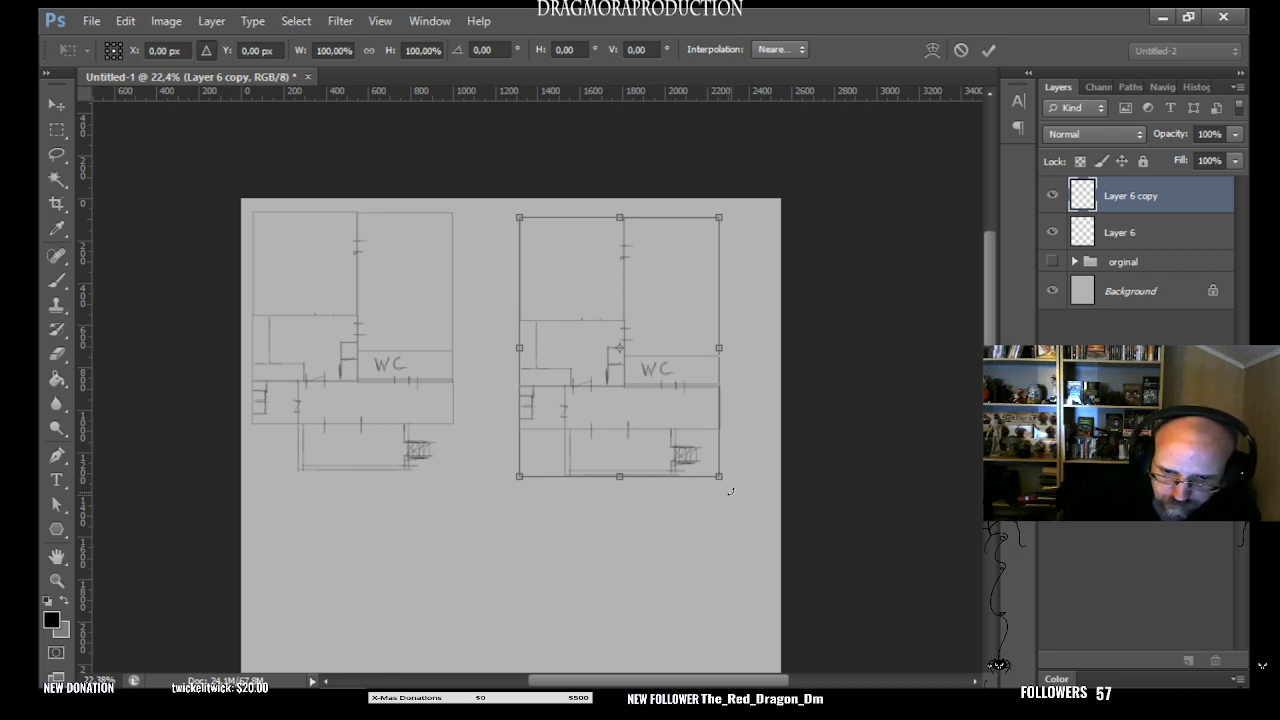
drag(730, 492, 724, 296)
drag(495, 473, 570, 265)
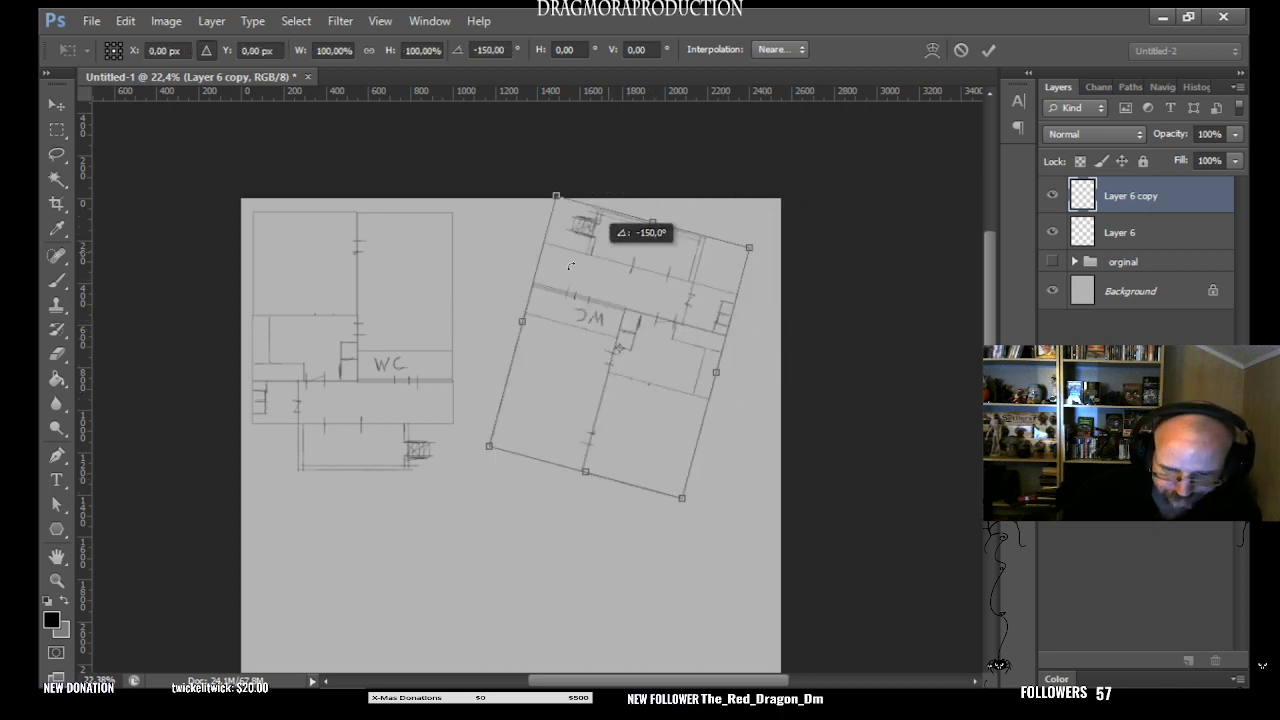
drag(724, 447, 816, 408)
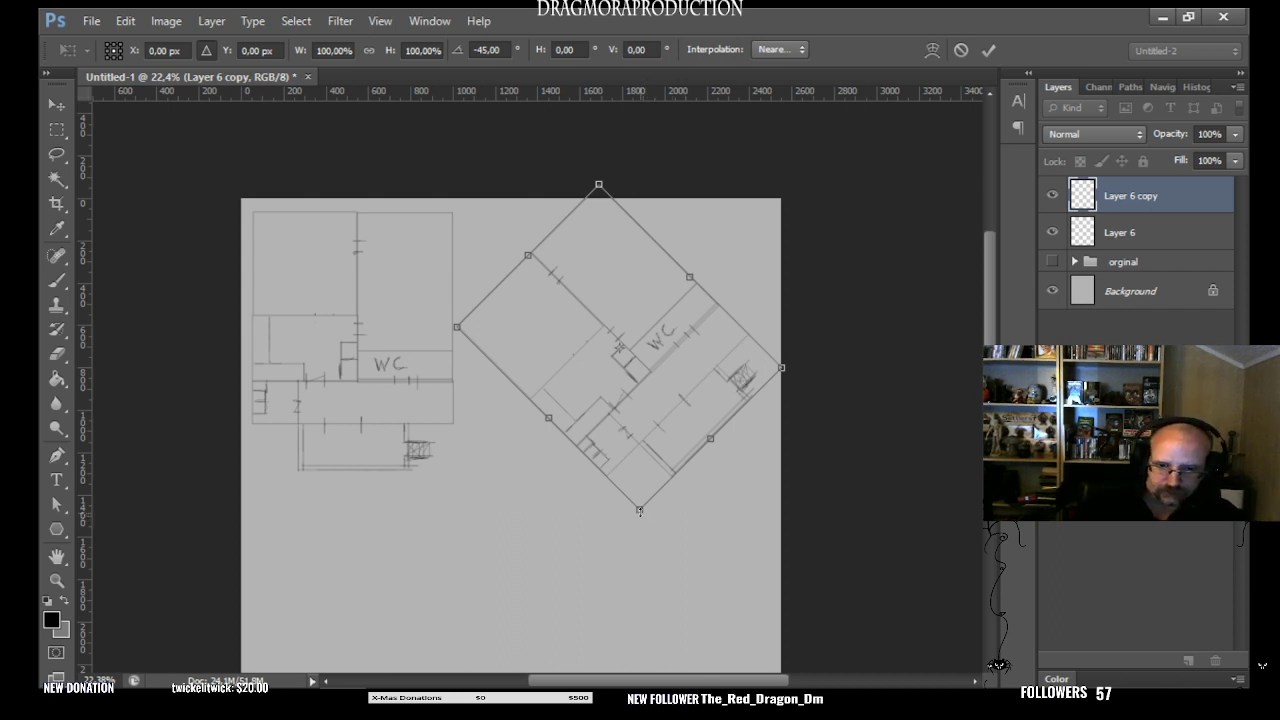
- Try enlarging the rotated copy to about 103% from its lowest corner, and undo the whole transform
mouse_move(639, 511)
mouse_down()
mouse_move(645, 497)
mouse_move(650, 508)
mouse_move(651, 357)
mouse_move(631, 515)
mouse_move(654, 506)
mouse_up()
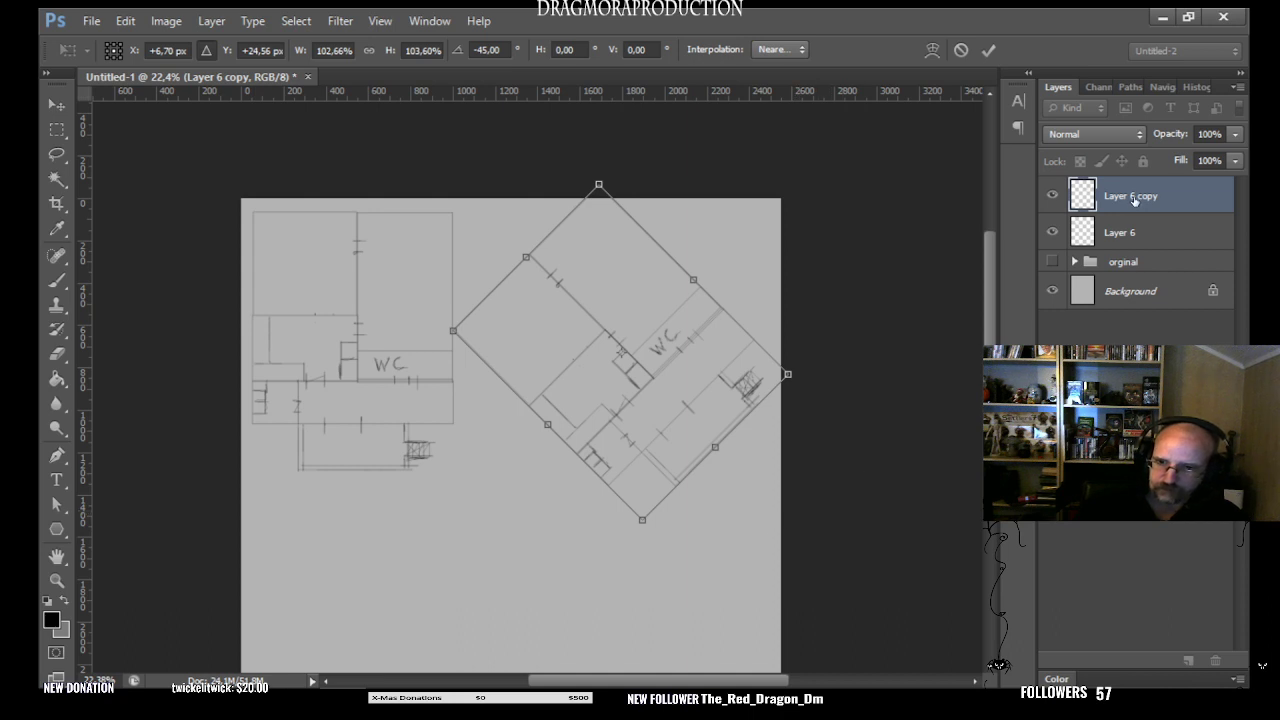
key(Return)
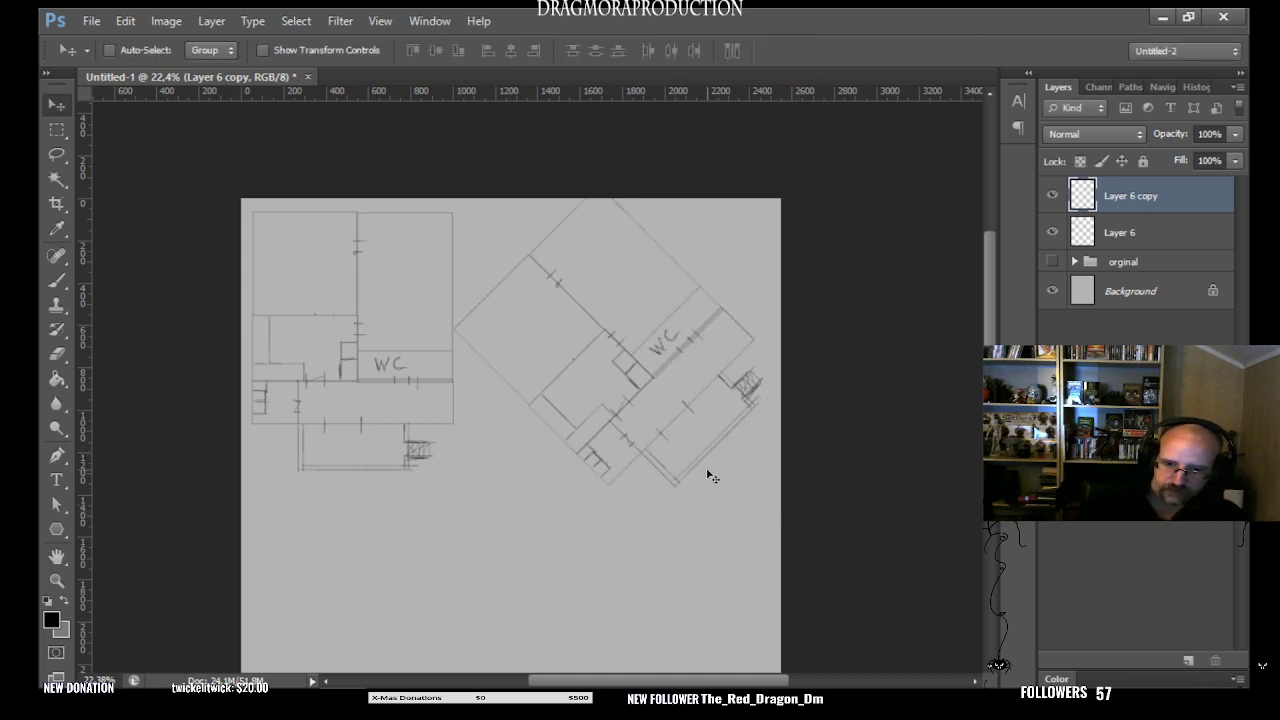
key(ctrl+z)
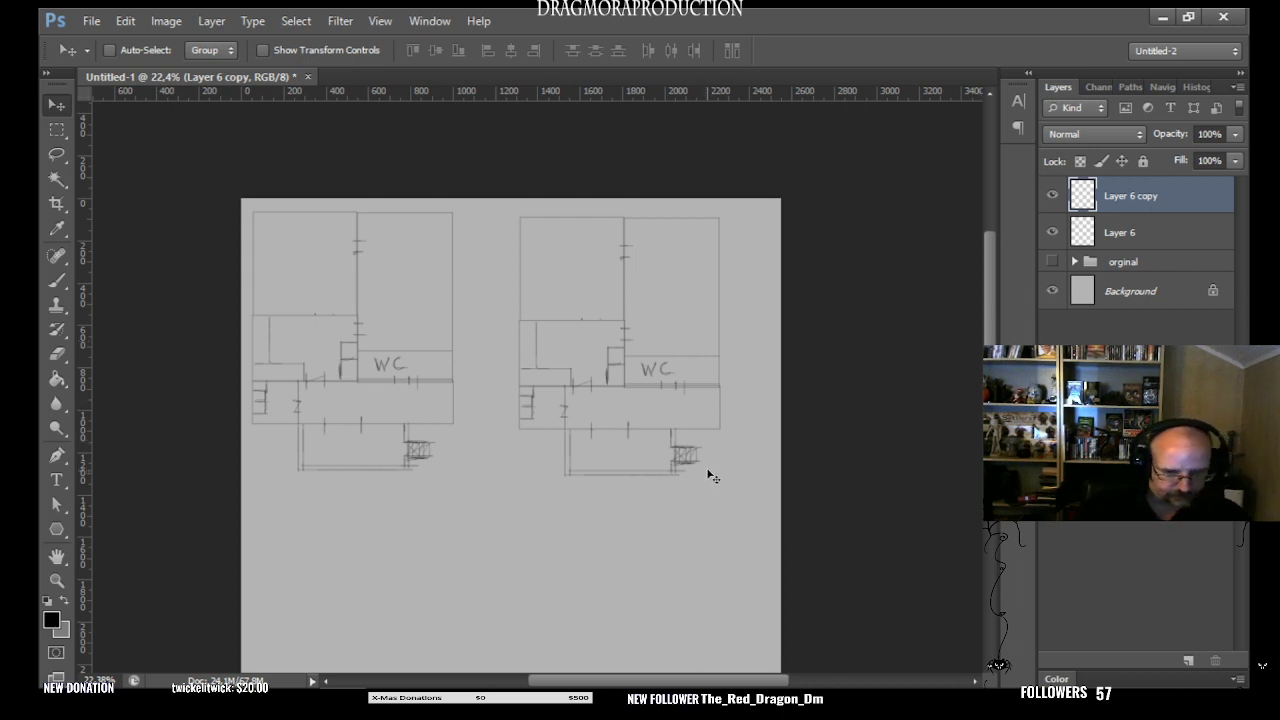
- Rotate the right-hand plan copy to -45° with Free Transform
key(t)
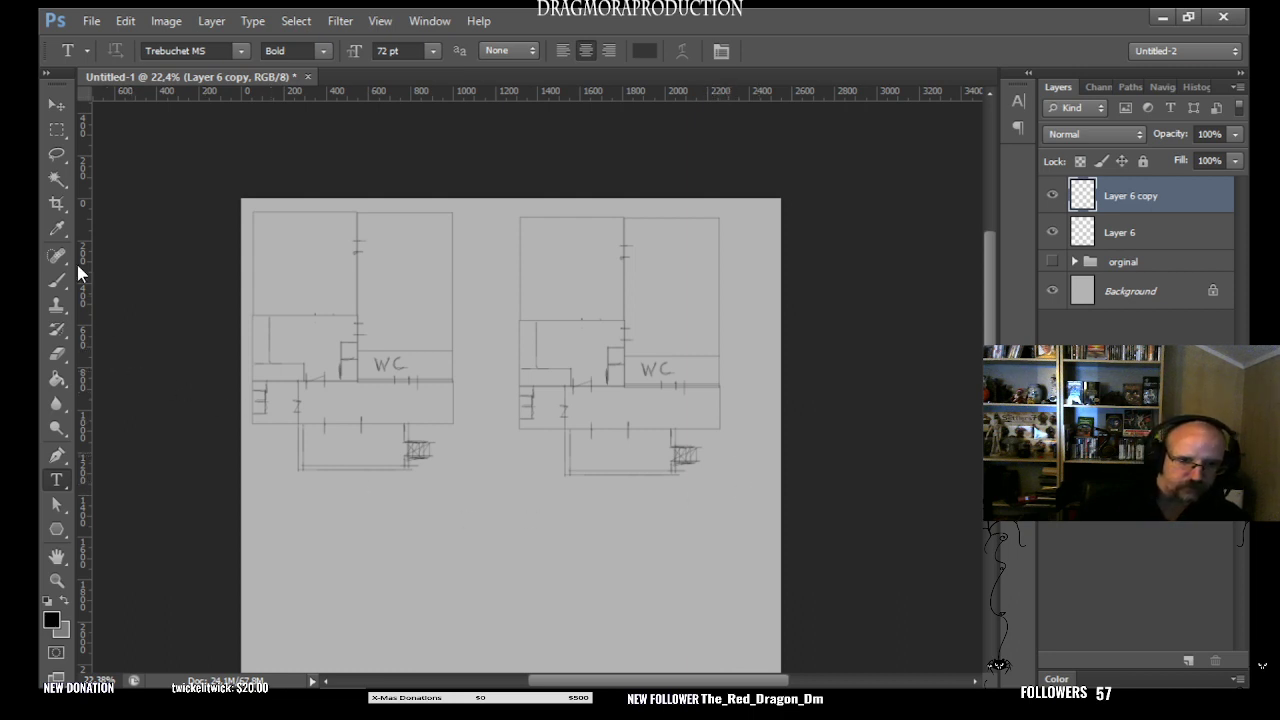
click(62, 128)
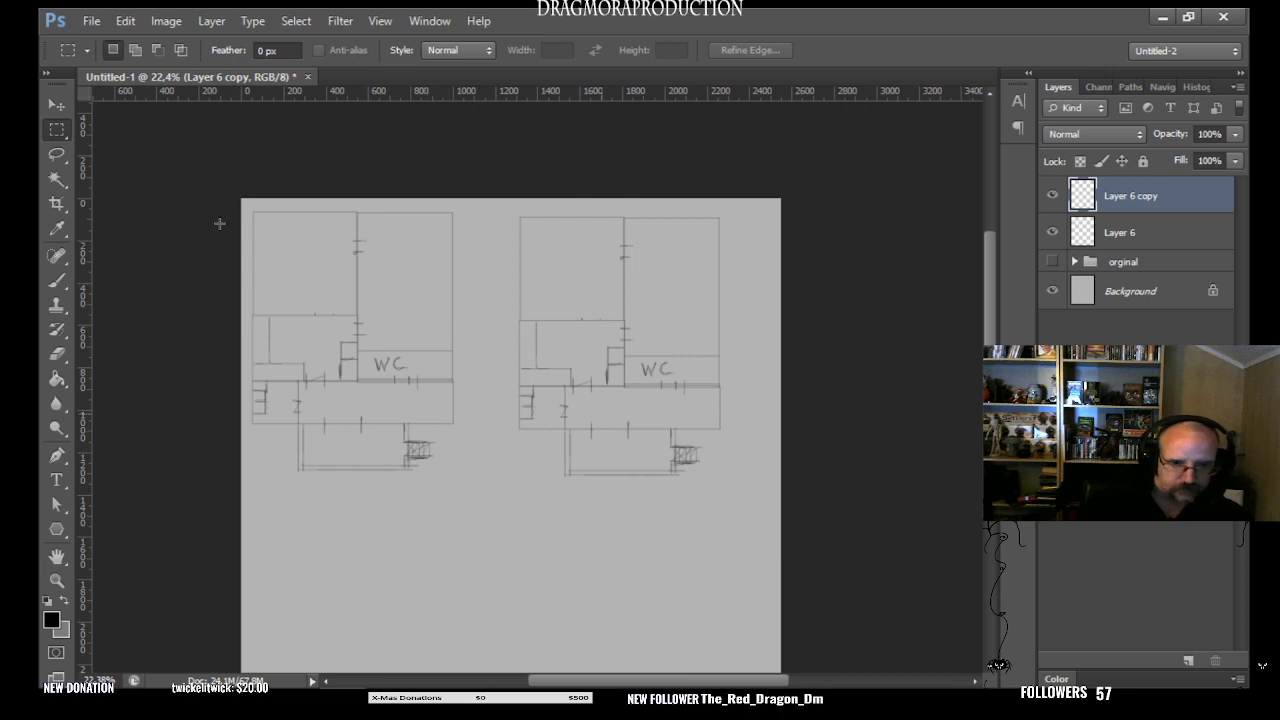
click(55, 108)
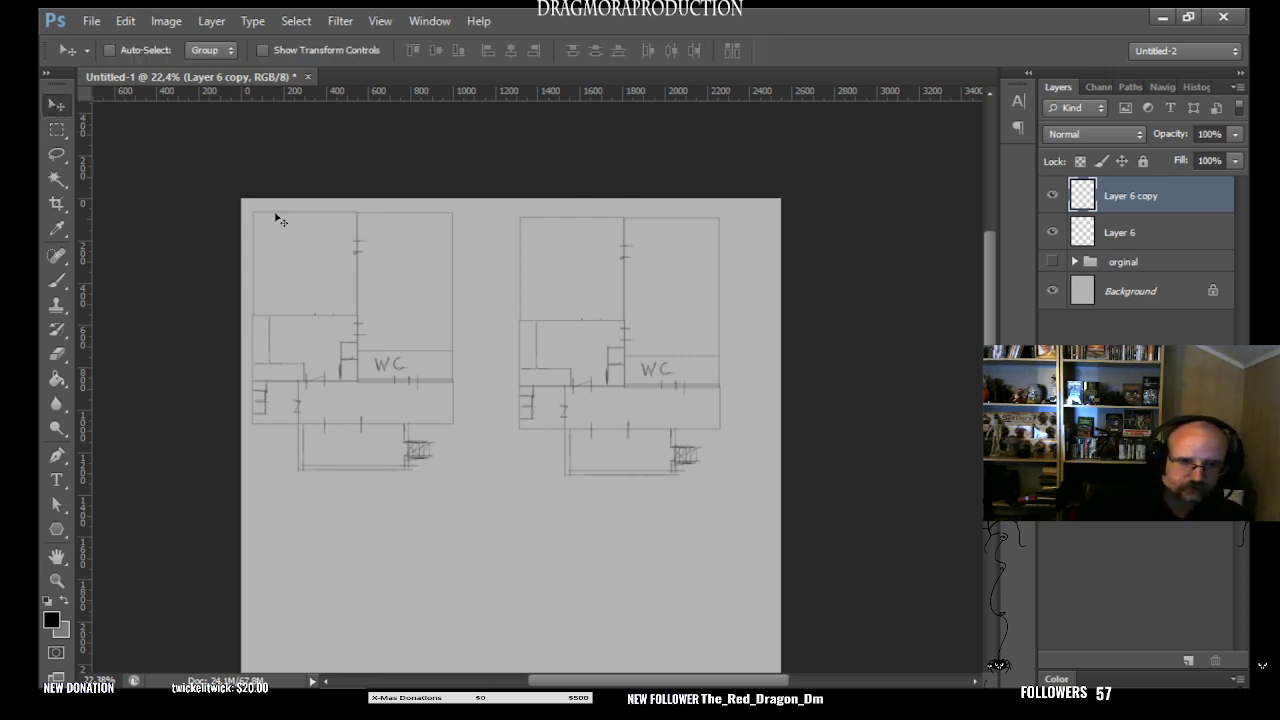
key(ctrl+t)
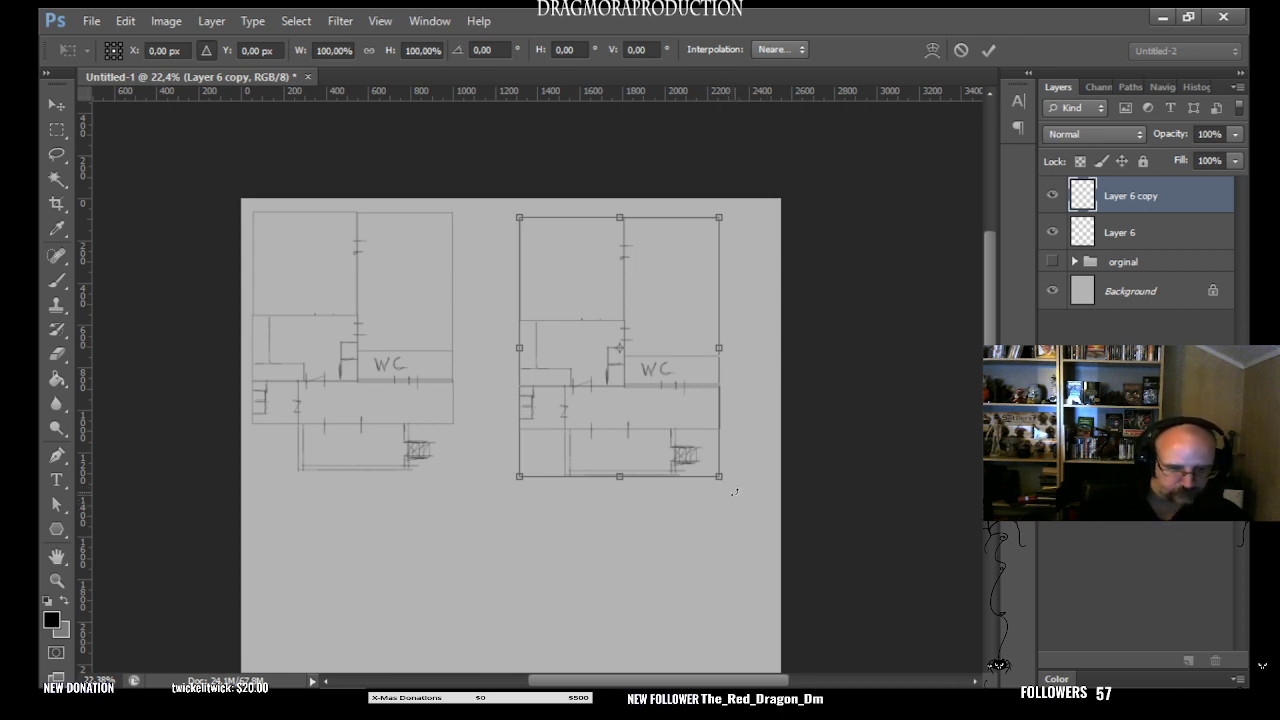
drag(734, 492, 796, 330)
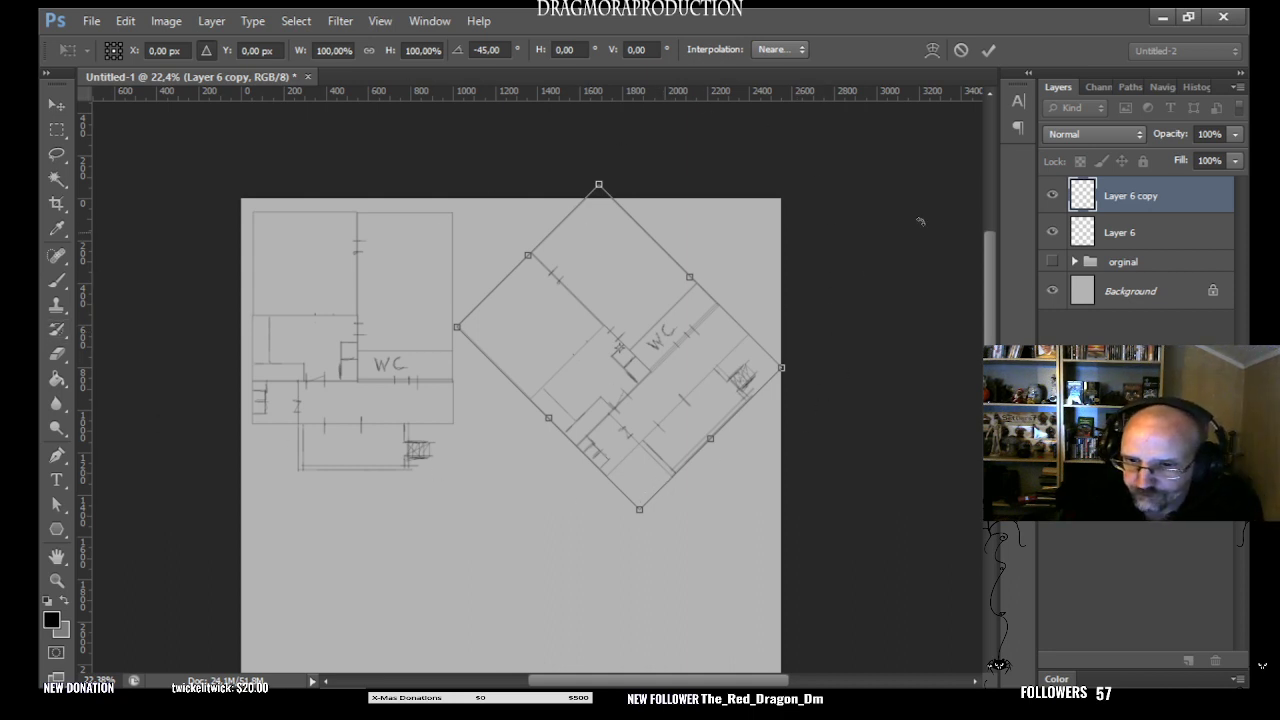
- Try a custom warp on the rotated copy by pulling its lowest corner slightly downward, and cancel the whole transform
click(932, 50)
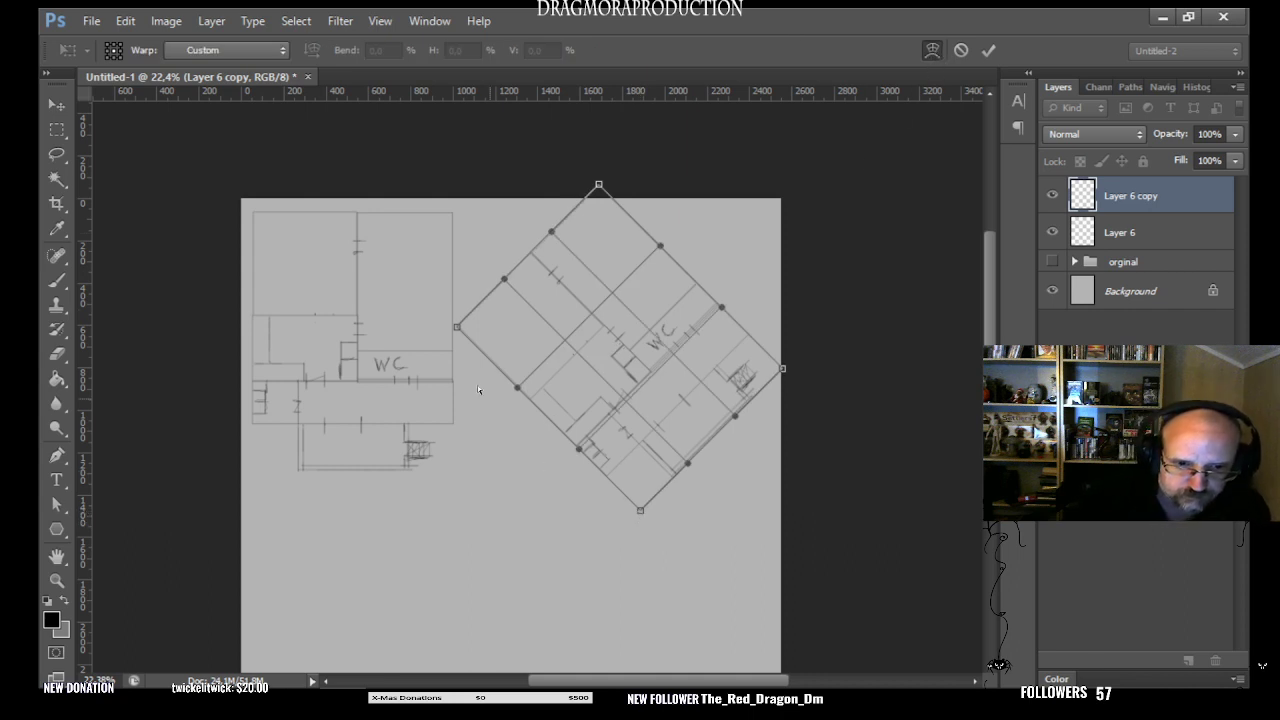
click(244, 49)
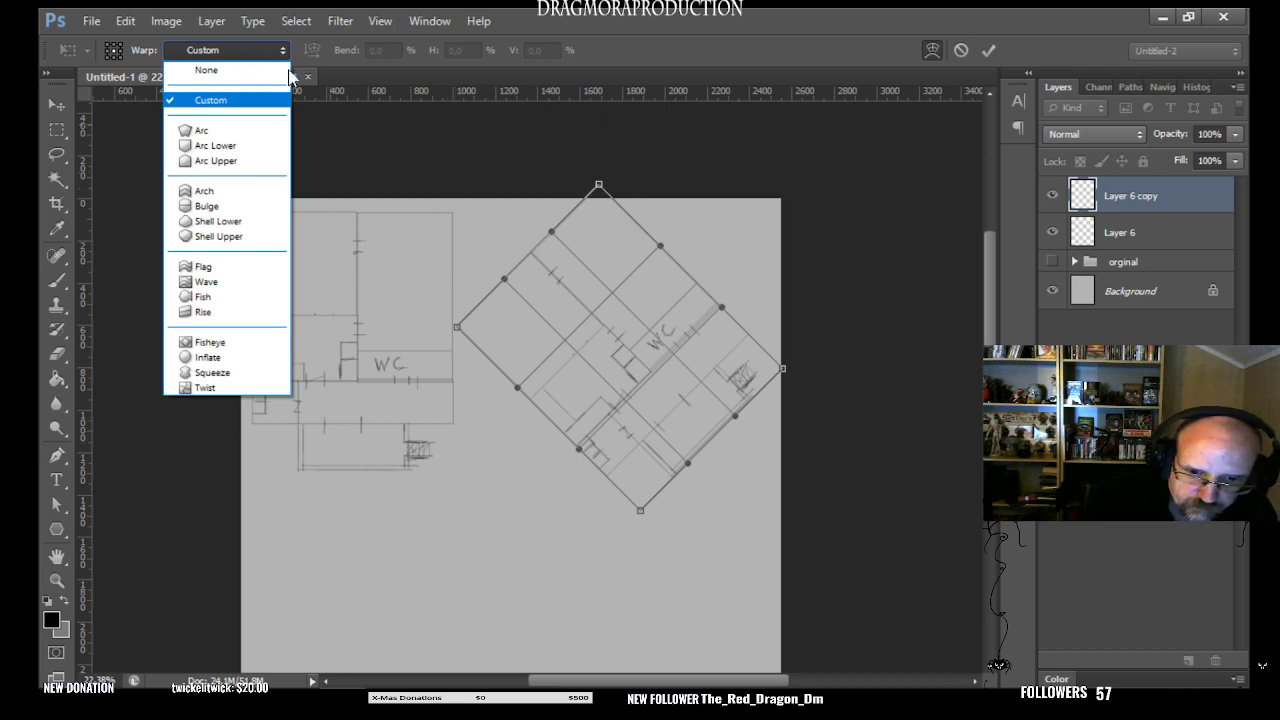
click(260, 48)
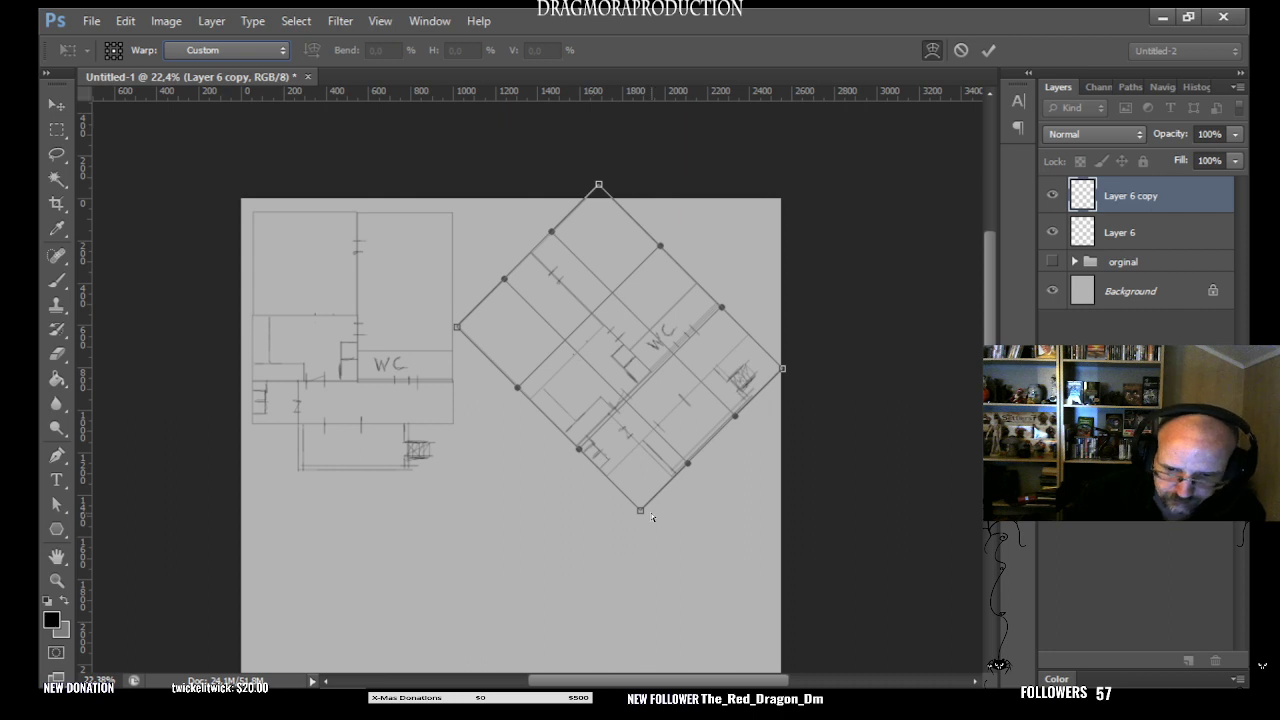
mouse_move(641, 513)
mouse_down()
mouse_move(645, 497)
mouse_move(643, 519)
mouse_up()
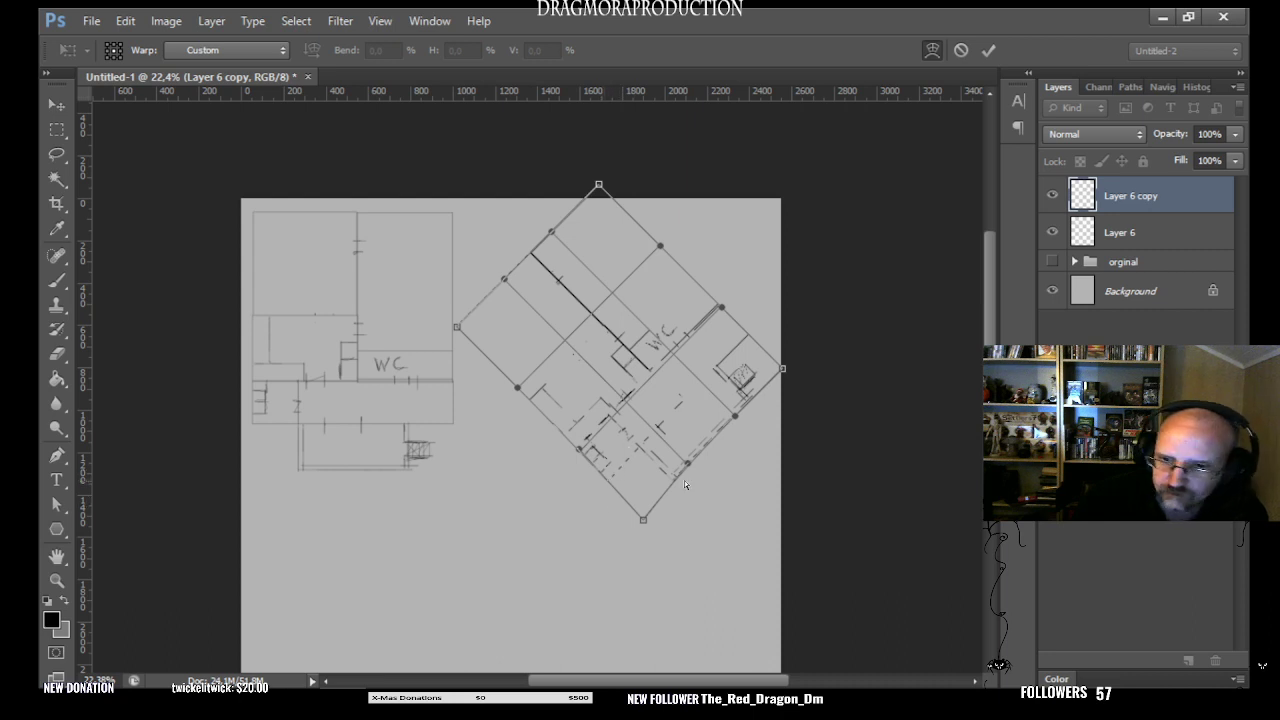
click(932, 50)
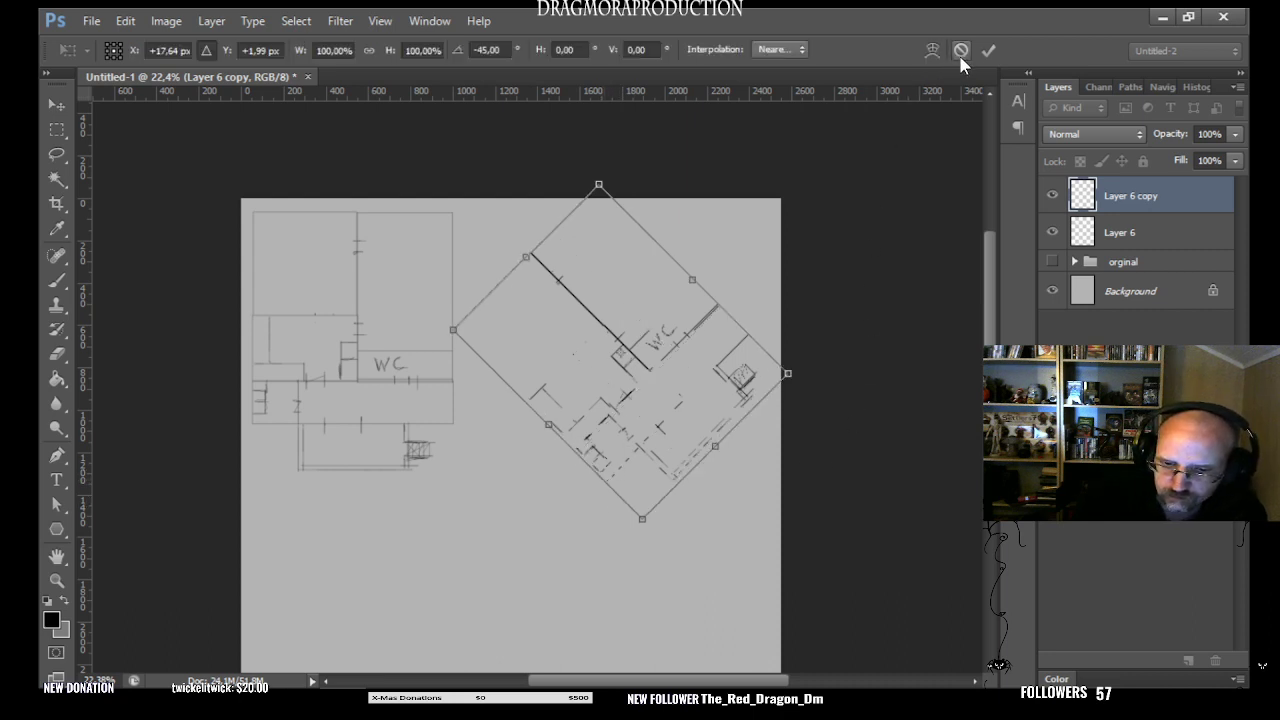
click(958, 53)
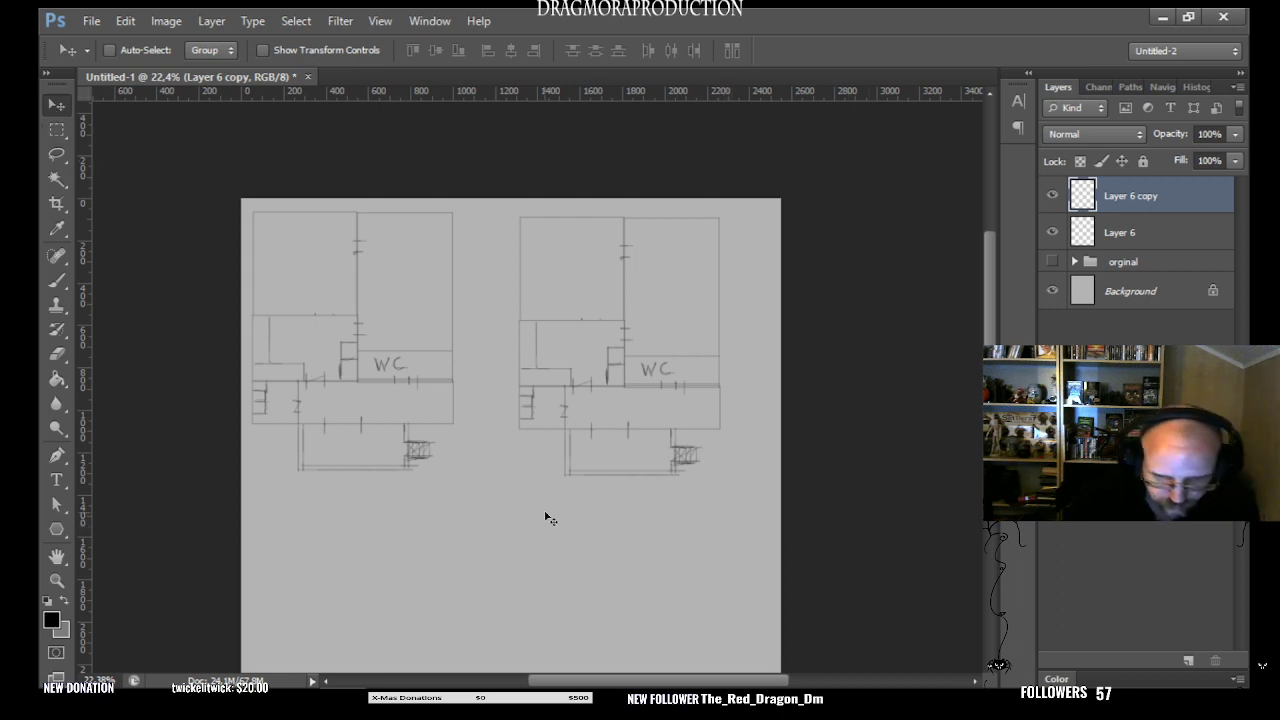
key(t)
click(807, 513)
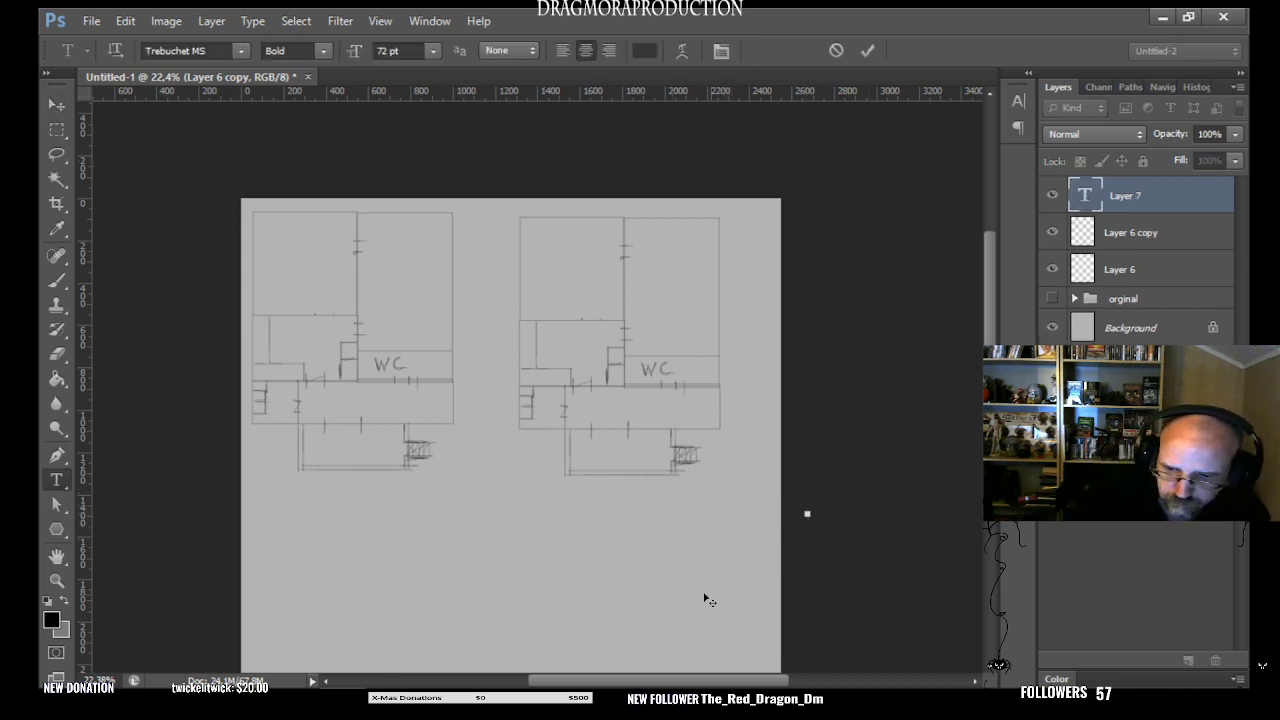
drag(1139, 191, 1216, 660)
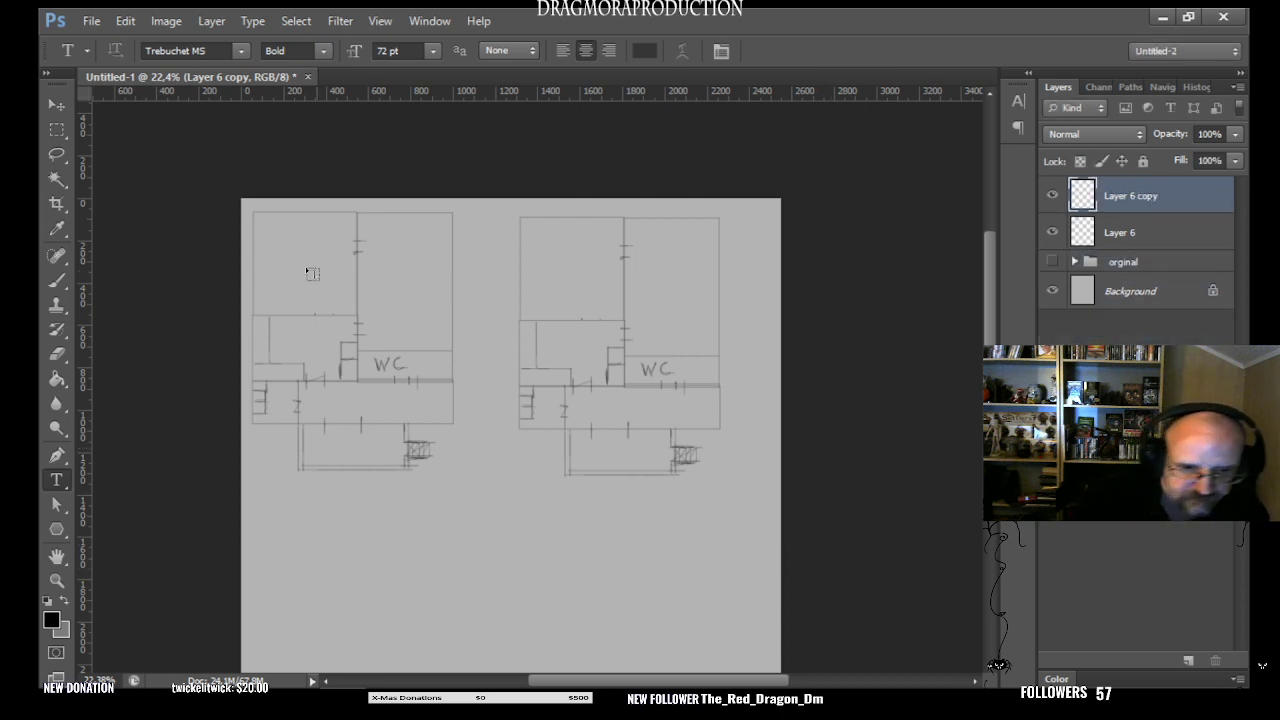
click(56, 104)
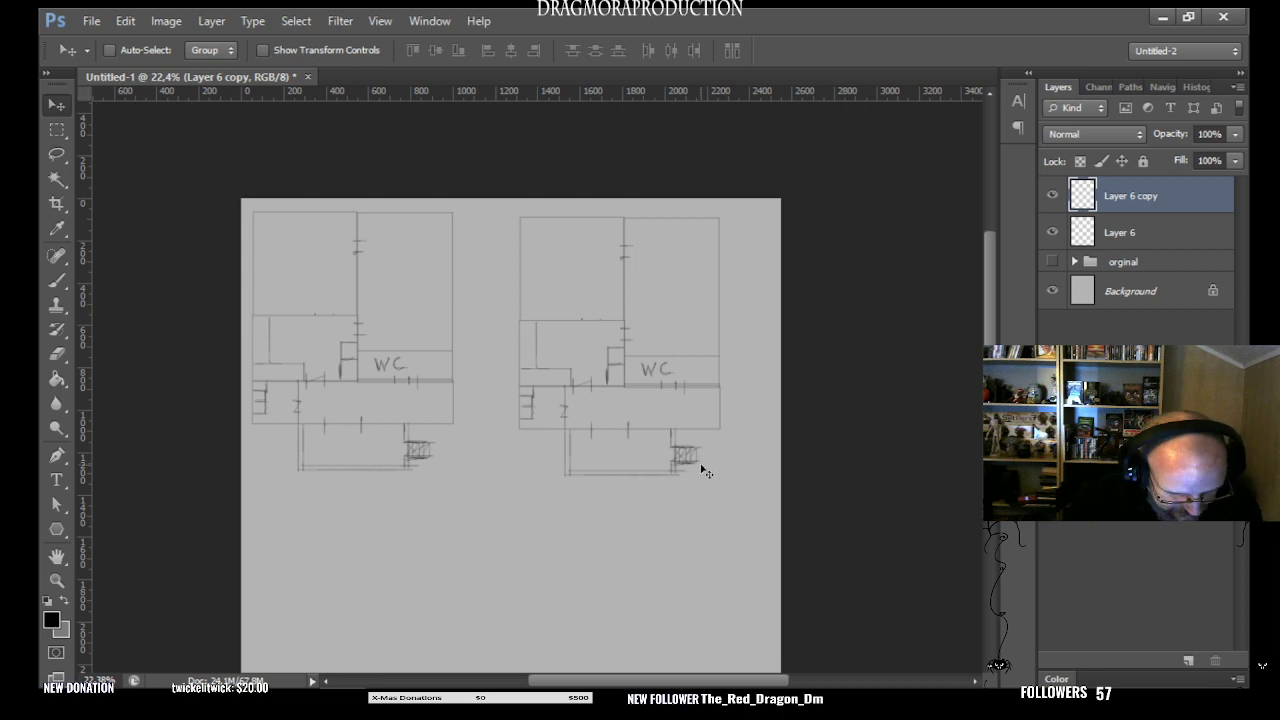
- Rotate the right-hand plan copy to -45° again and turn off relative positioning for the transform's reference point
key(ctrl+t)
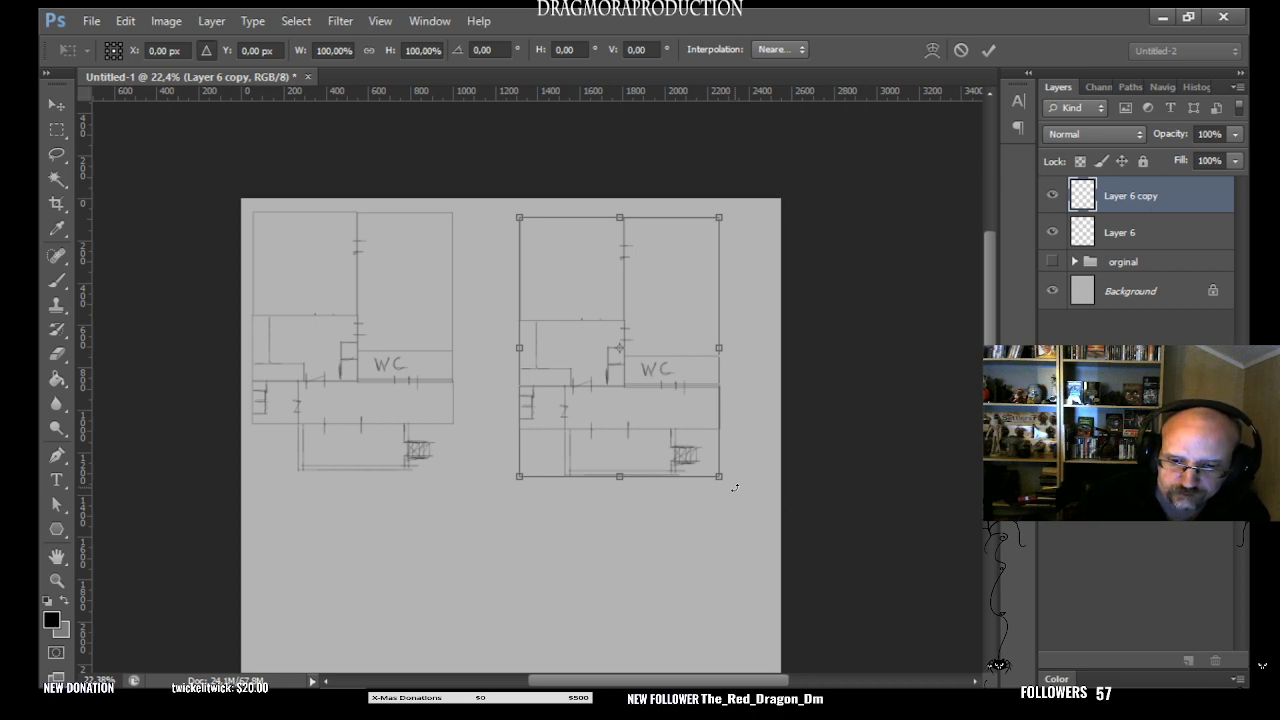
drag(735, 487, 769, 376)
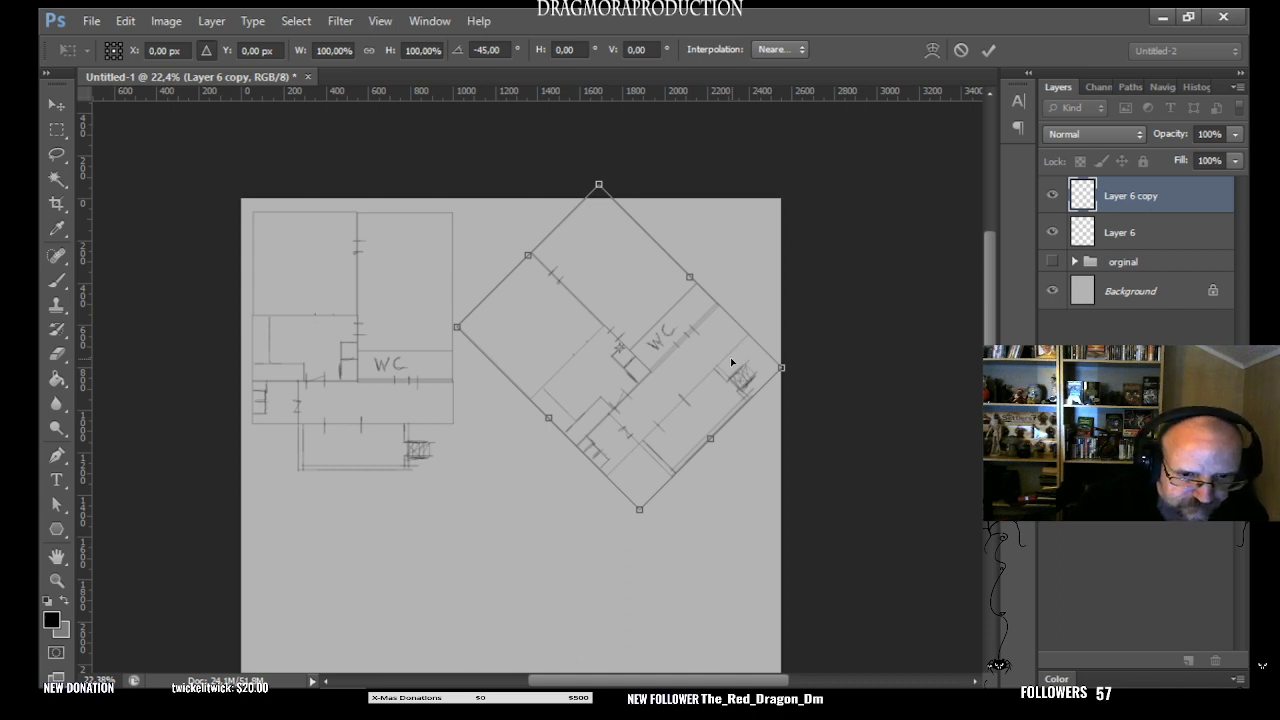
click(212, 50)
click(211, 50)
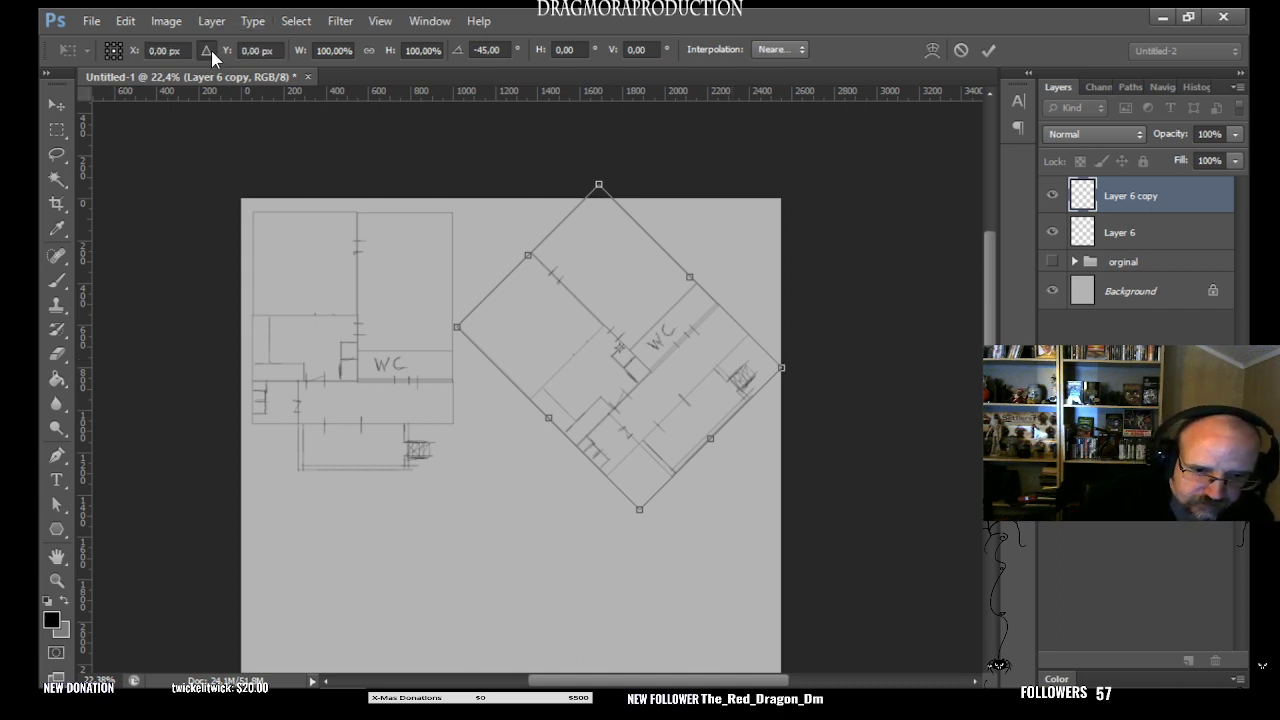
click(207, 50)
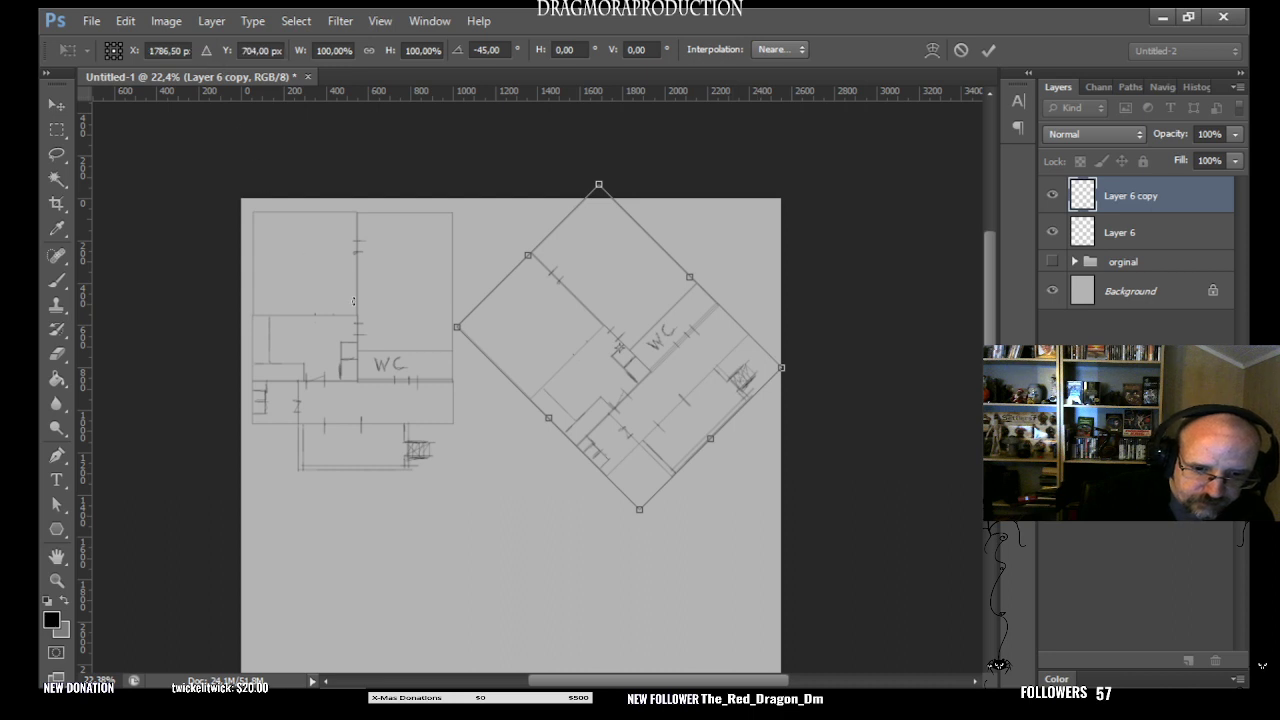
click(778, 58)
click(800, 51)
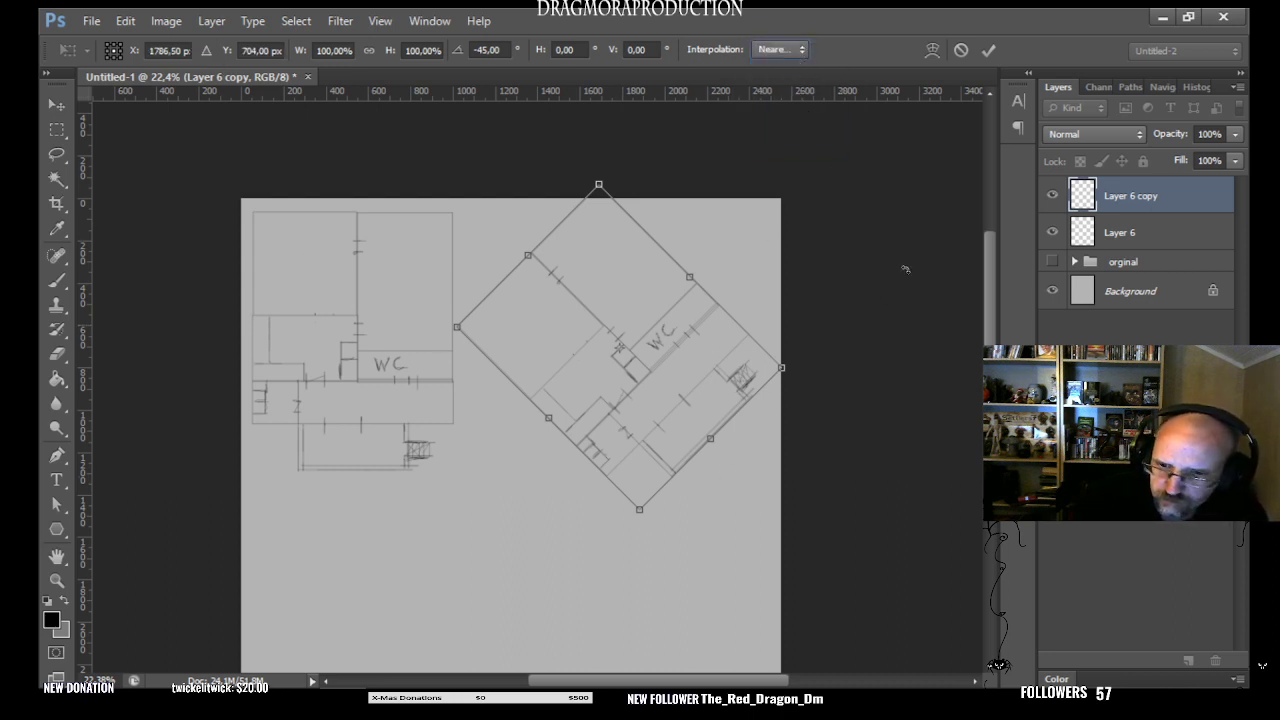
- Try custom-warping the rotated copy by shifting its lowest corner slightly outward in two small moves
click(932, 49)
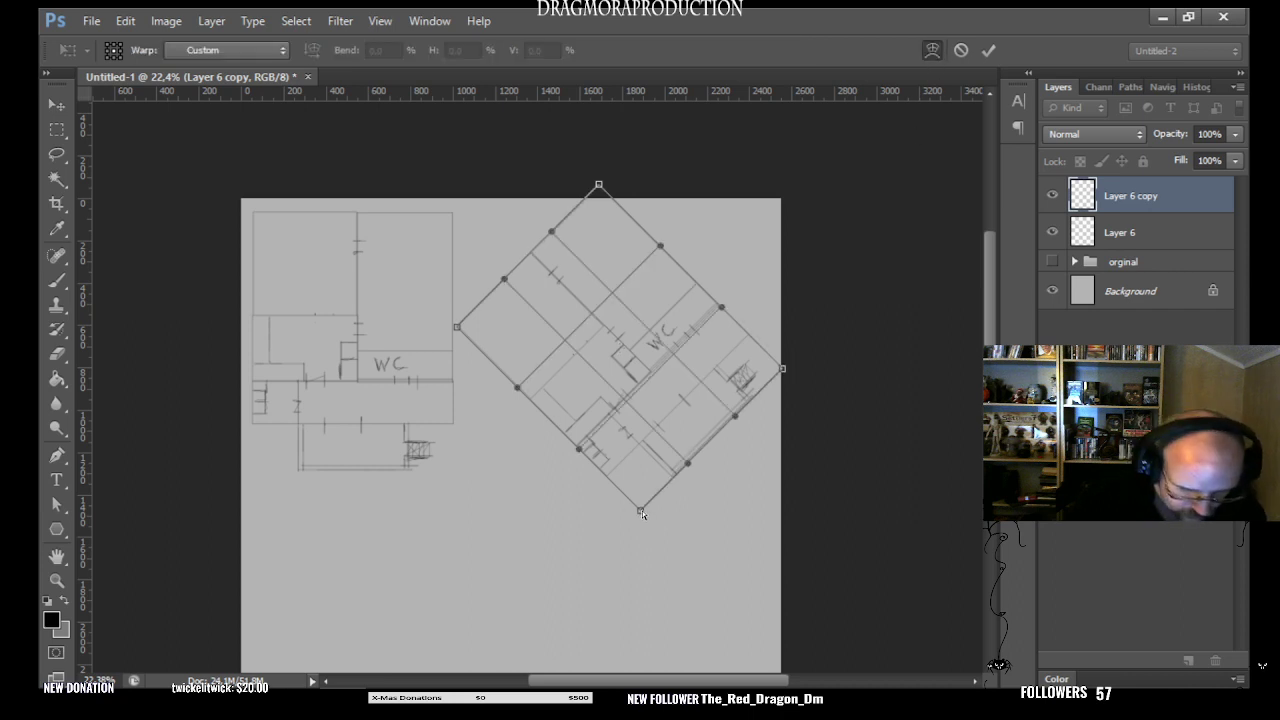
mouse_move(640, 512)
mouse_down()
mouse_move(571, 508)
mouse_move(641, 513)
mouse_up()
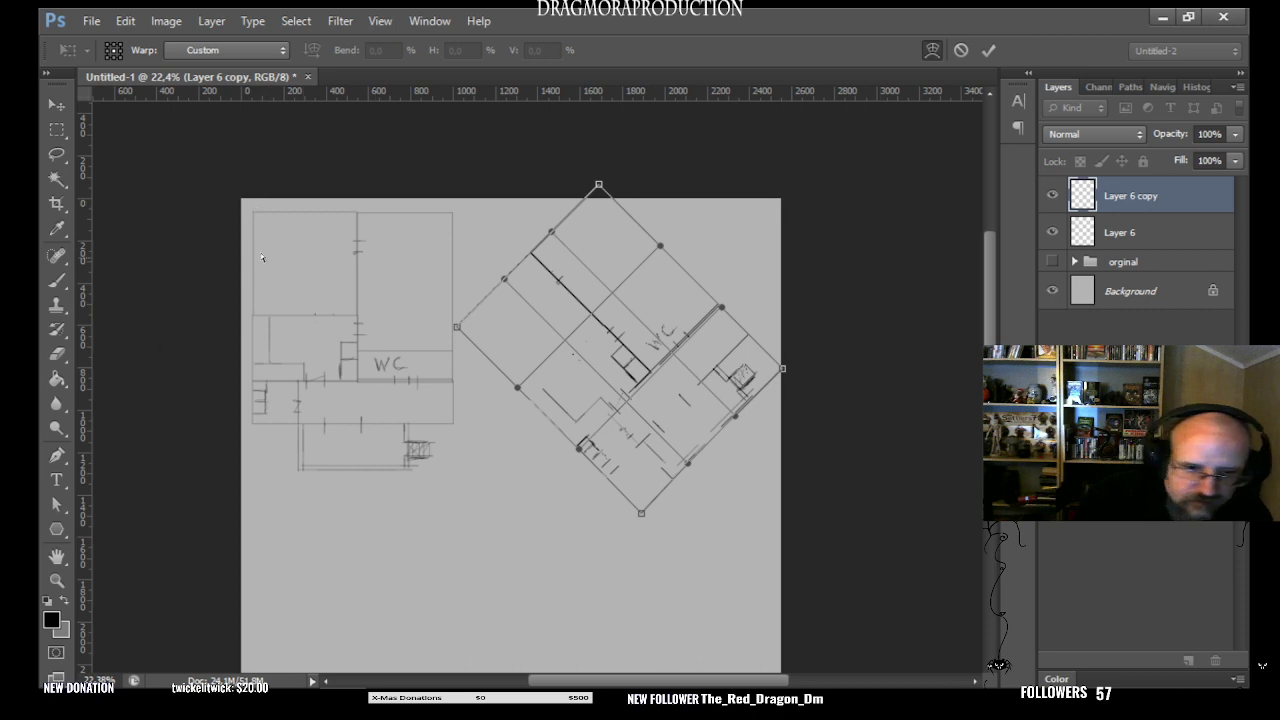
click(282, 49)
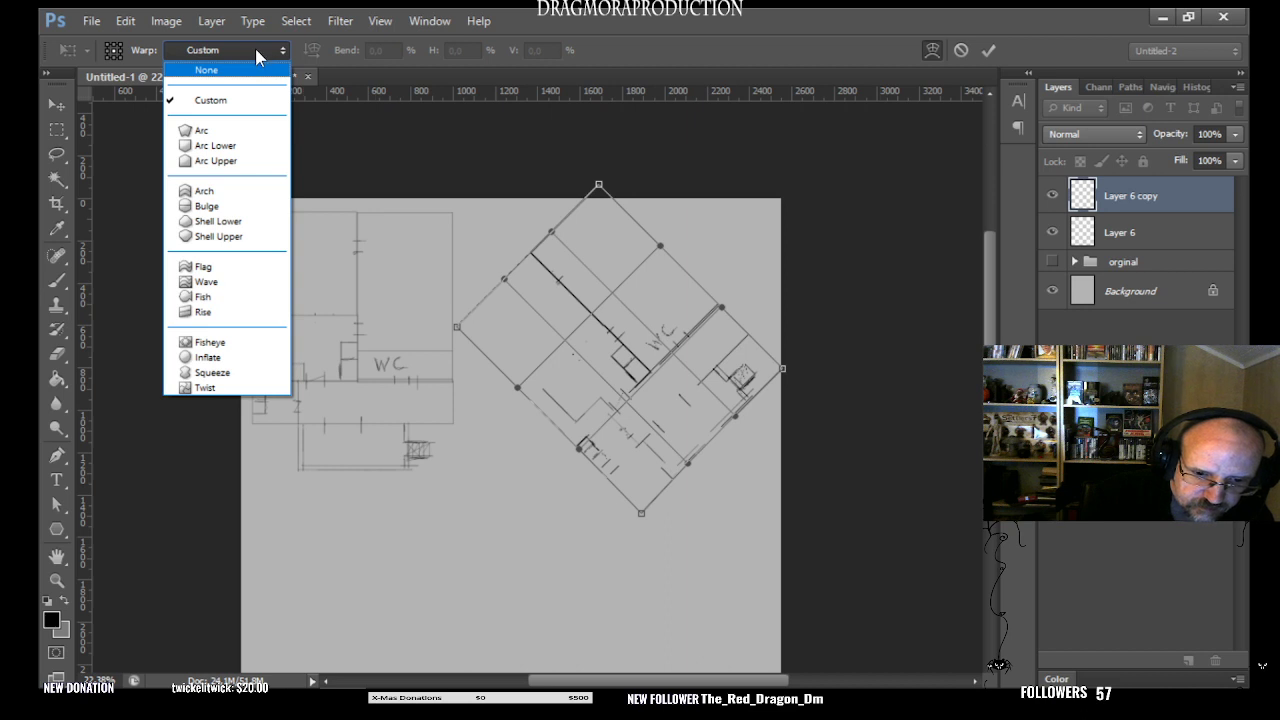
click(282, 39)
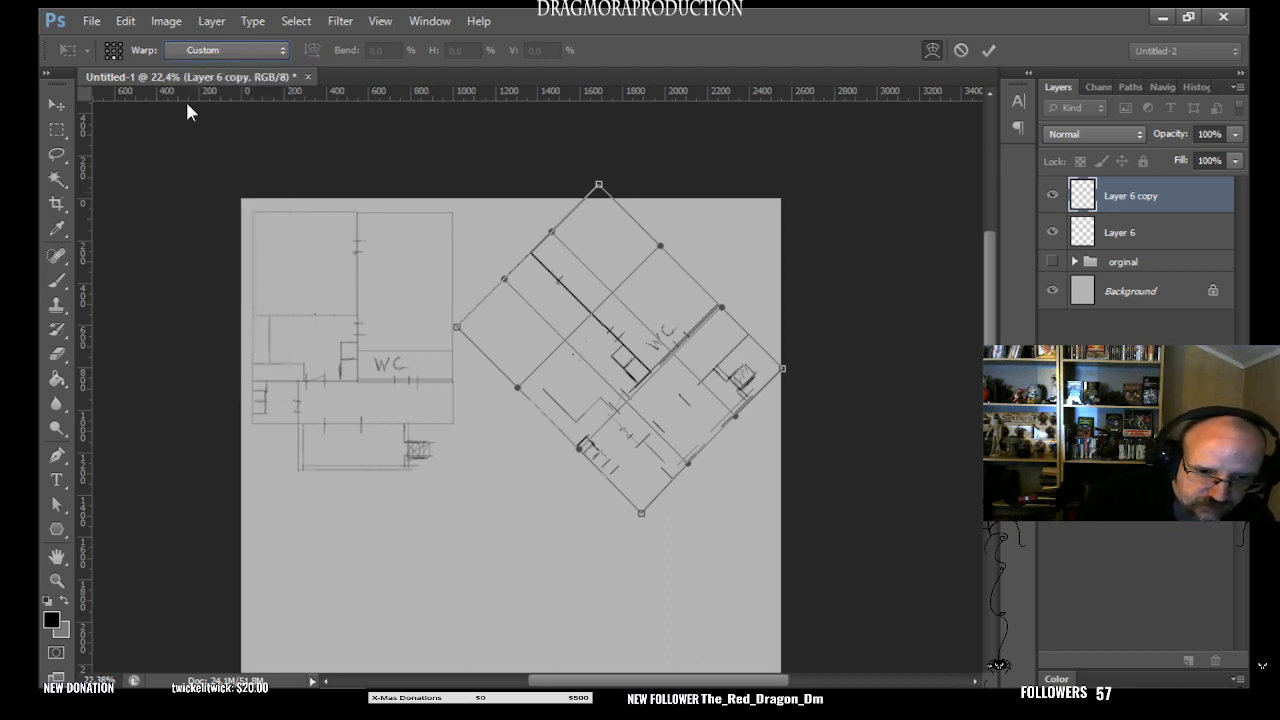
drag(643, 513, 647, 515)
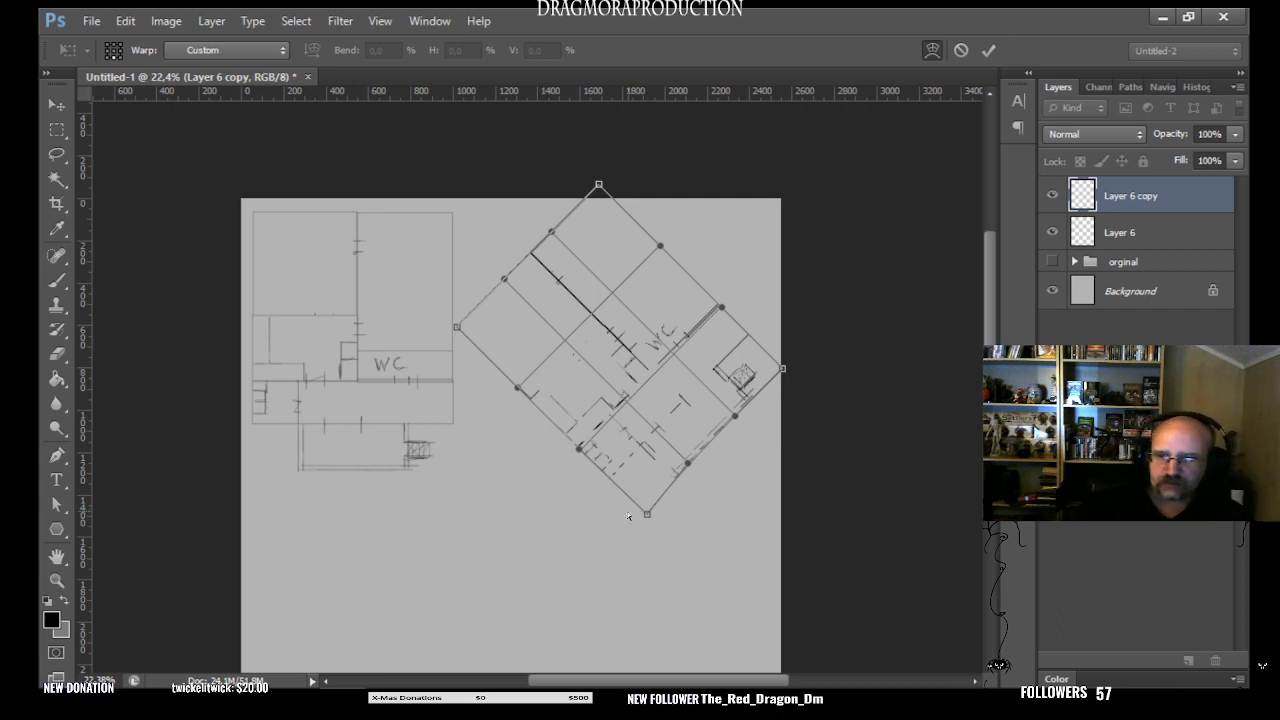
- Leave warp mode, try scaling the rotated copy to 97.52% from its lowest corner, and cancel the transform
click(932, 50)
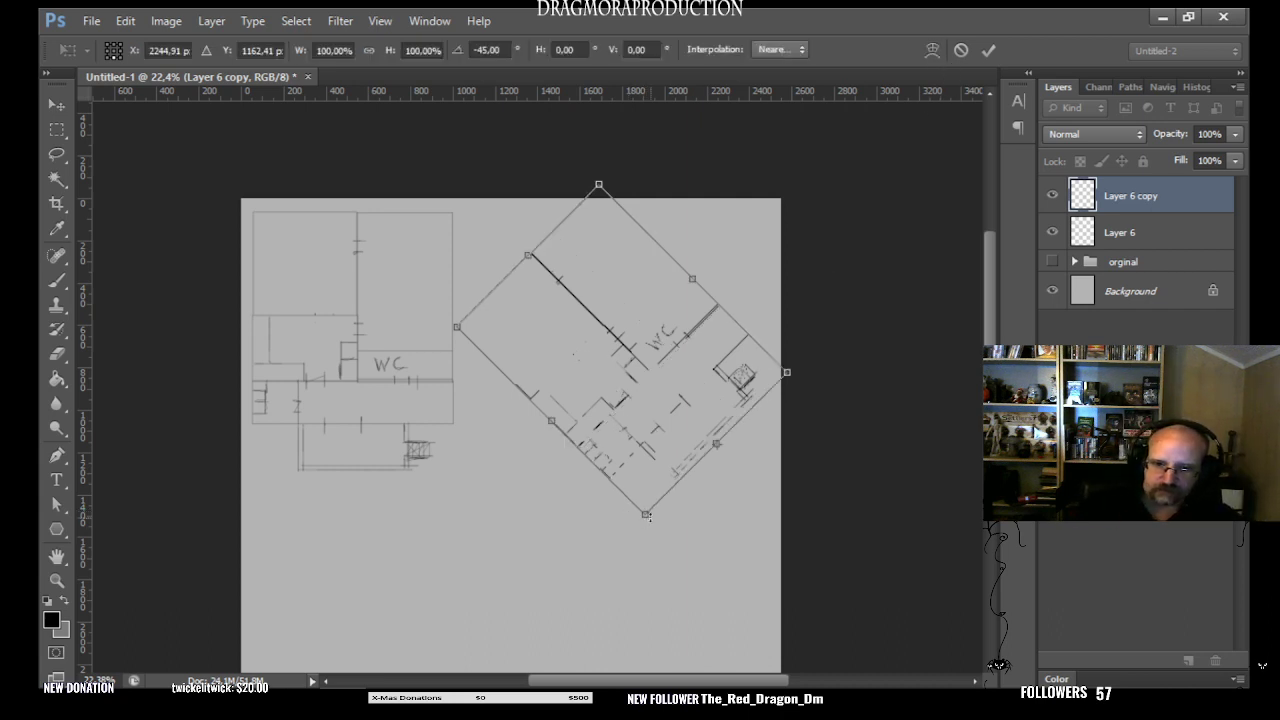
mouse_move(645, 515)
mouse_down()
mouse_move(660, 278)
mouse_move(657, 560)
mouse_move(650, 362)
mouse_move(643, 506)
mouse_up()
click(781, 49)
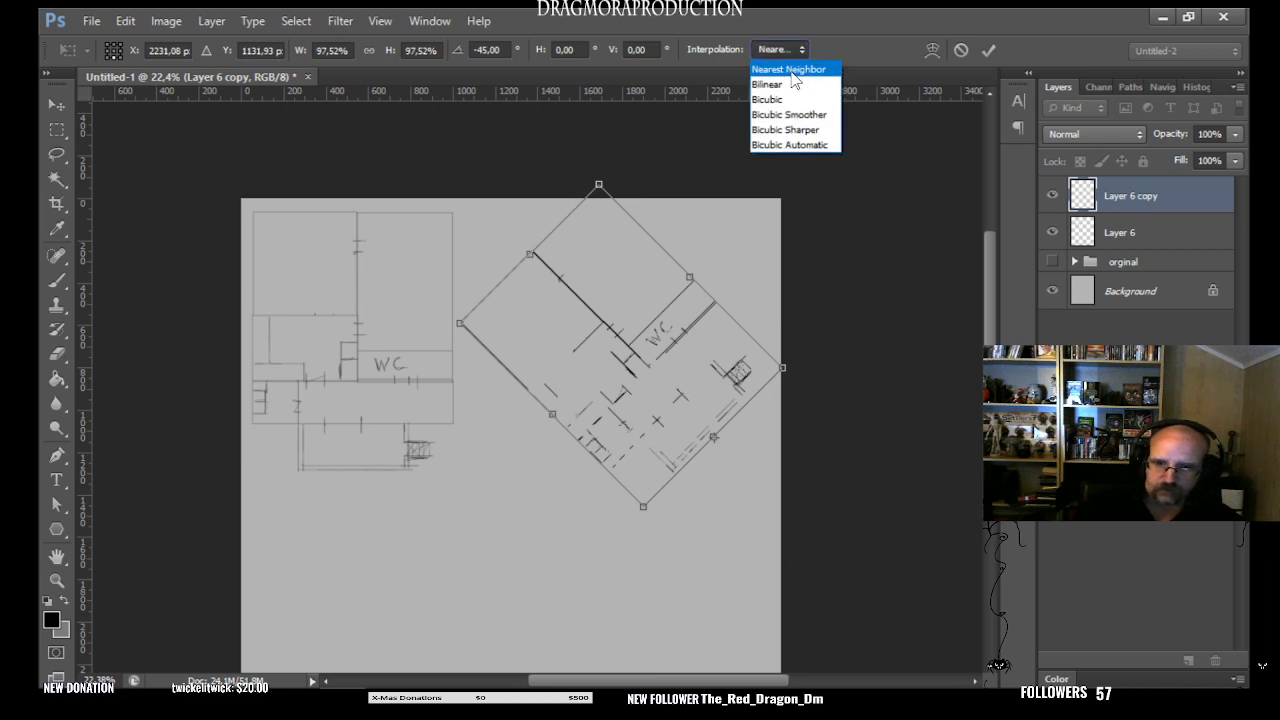
click(843, 320)
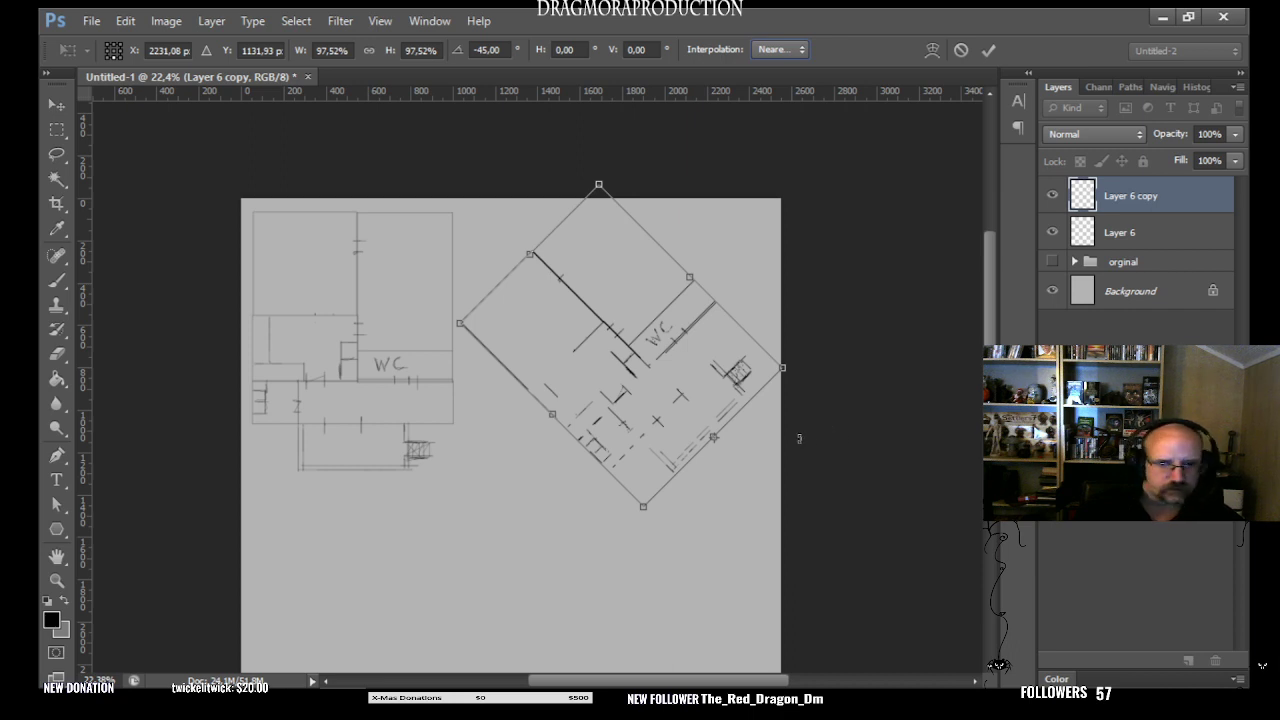
click(961, 49)
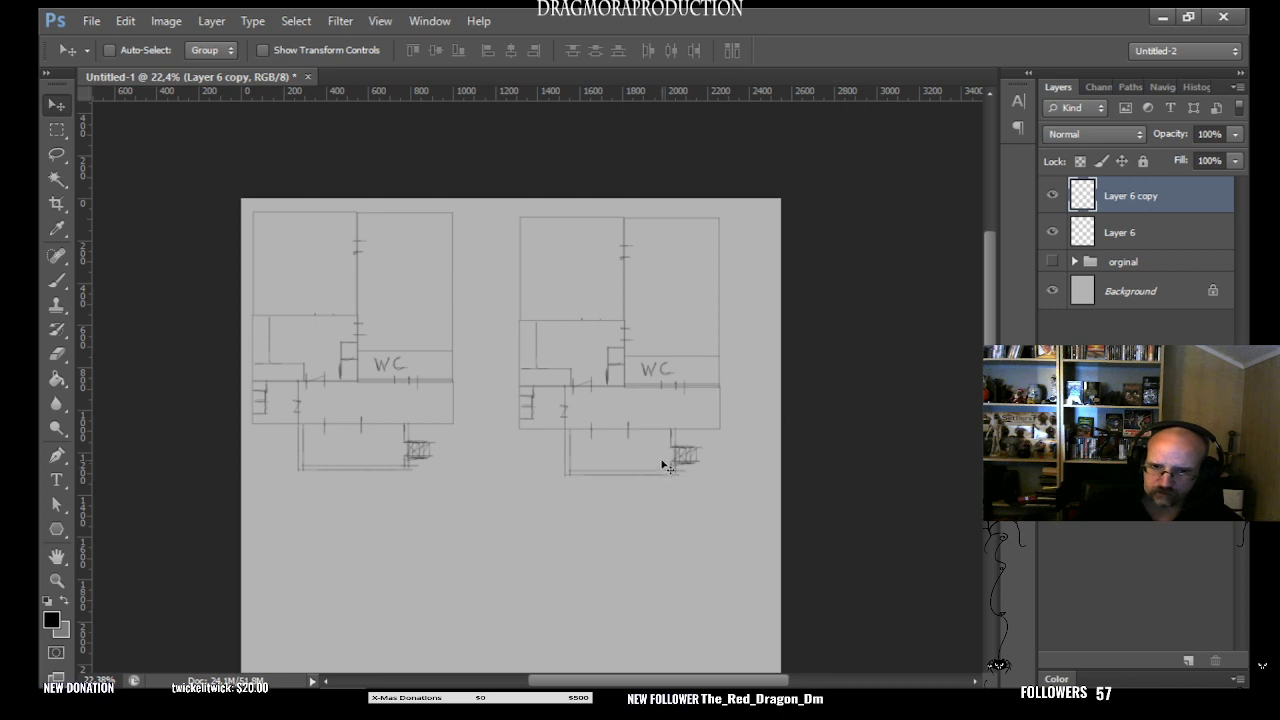
- Show the "orginal" layer group and hide Layer 6 and Layer 6 copy
click(1123, 263)
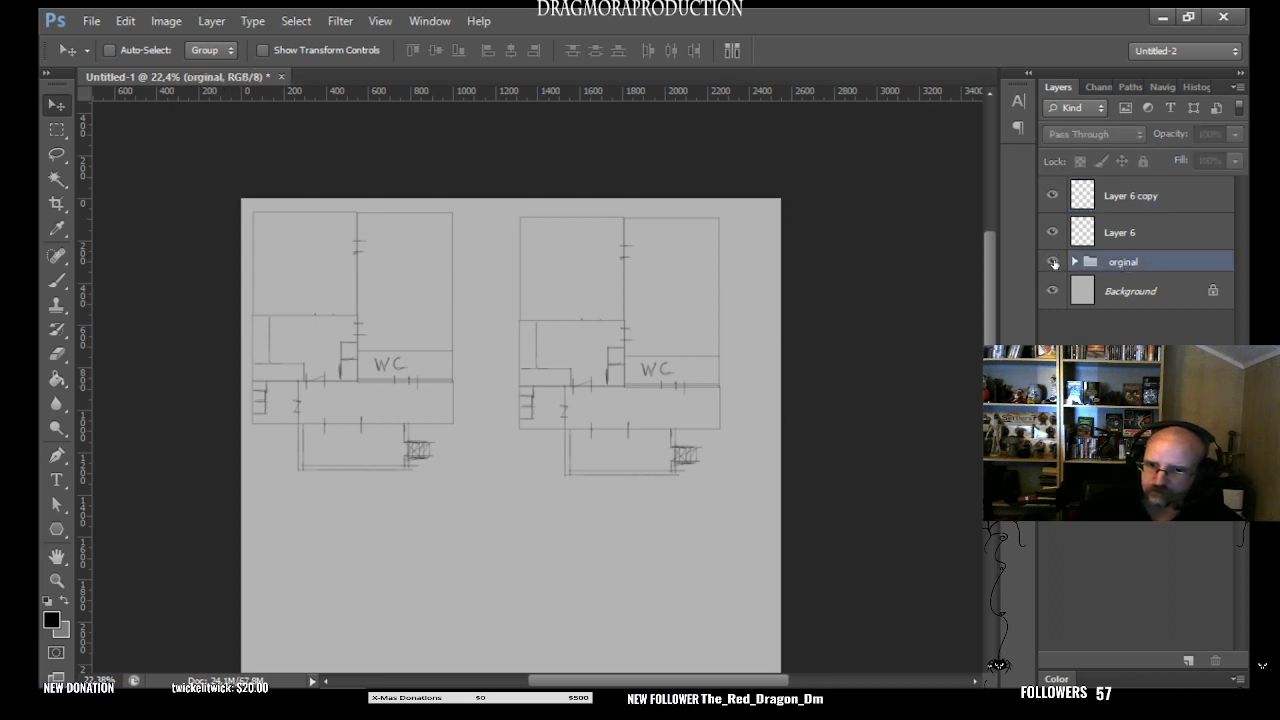
click(1052, 261)
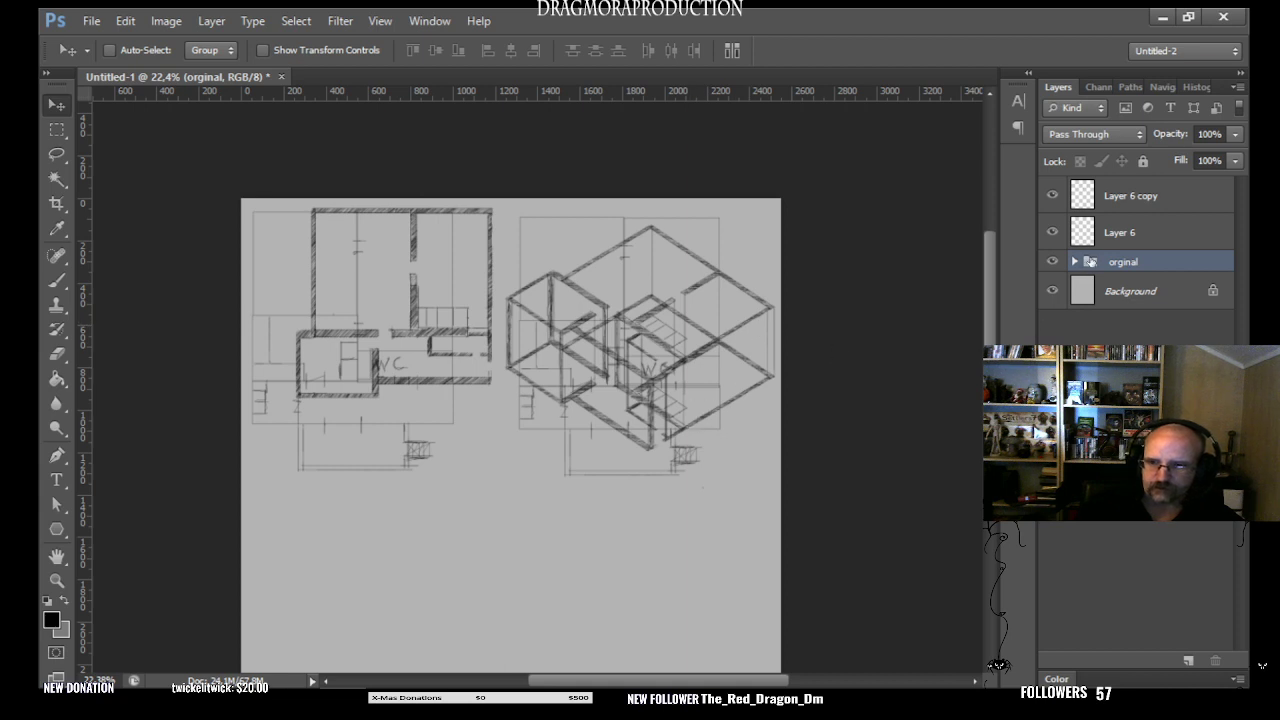
double_click(1122, 262)
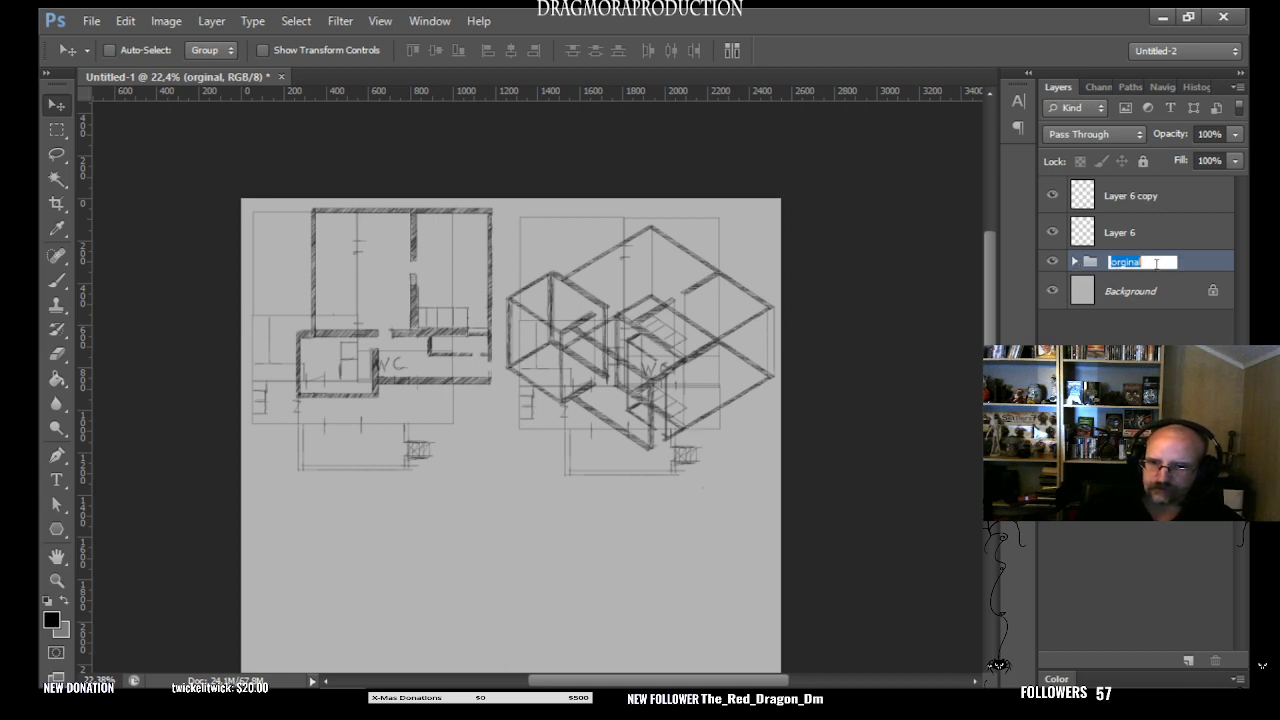
click(1156, 264)
click(1052, 262)
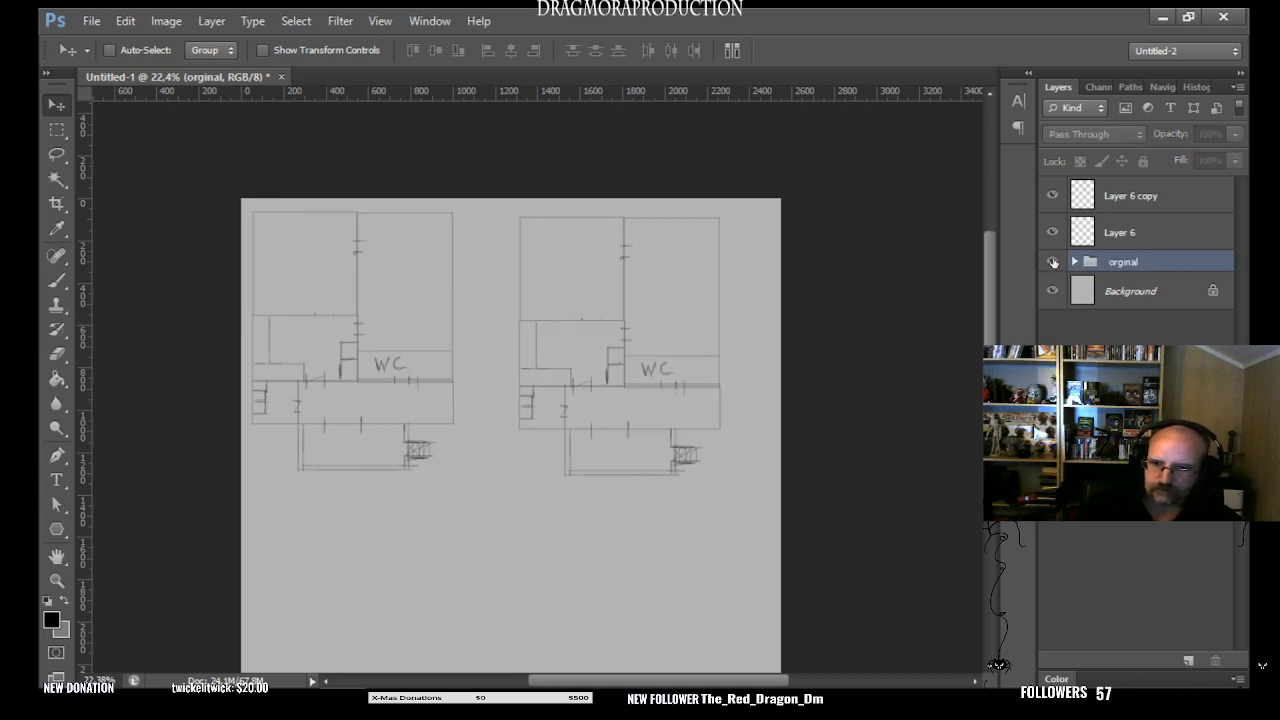
click(1052, 262)
click(1053, 231)
click(1052, 196)
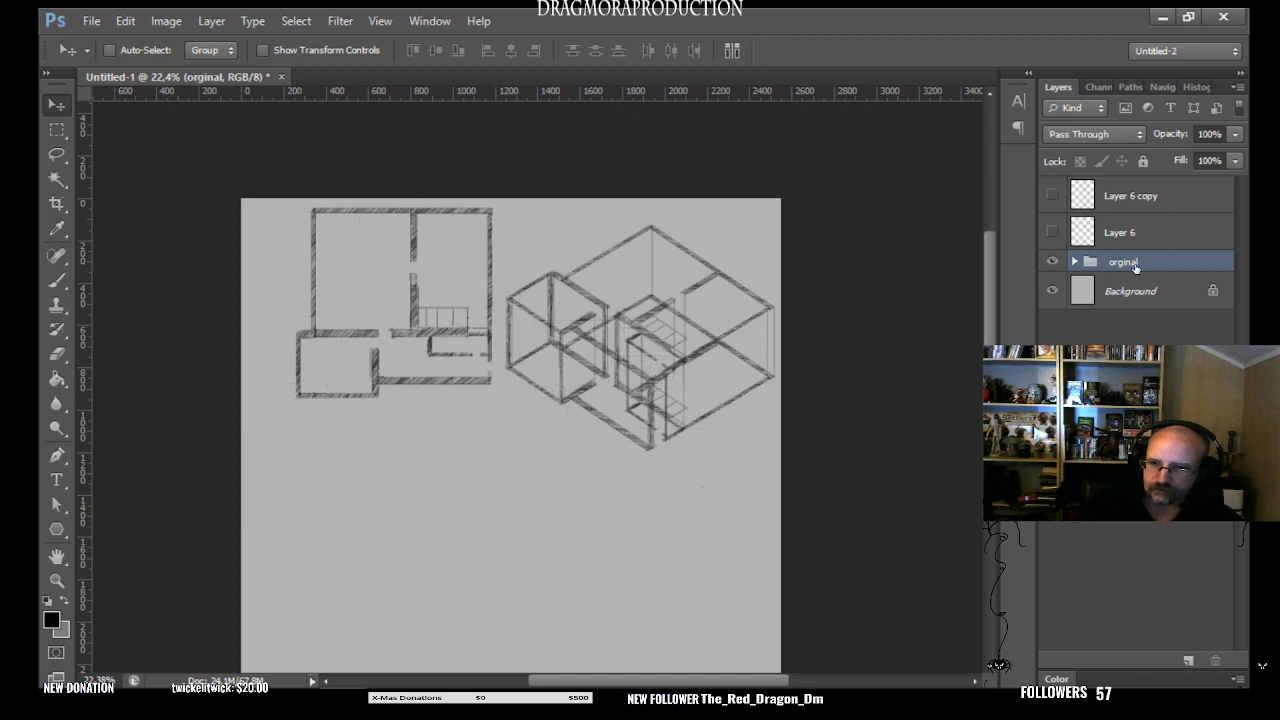
- Expand the "orginal" group and switch off its Layer 4 and Layer 2 to view only the angled plans
click(1075, 262)
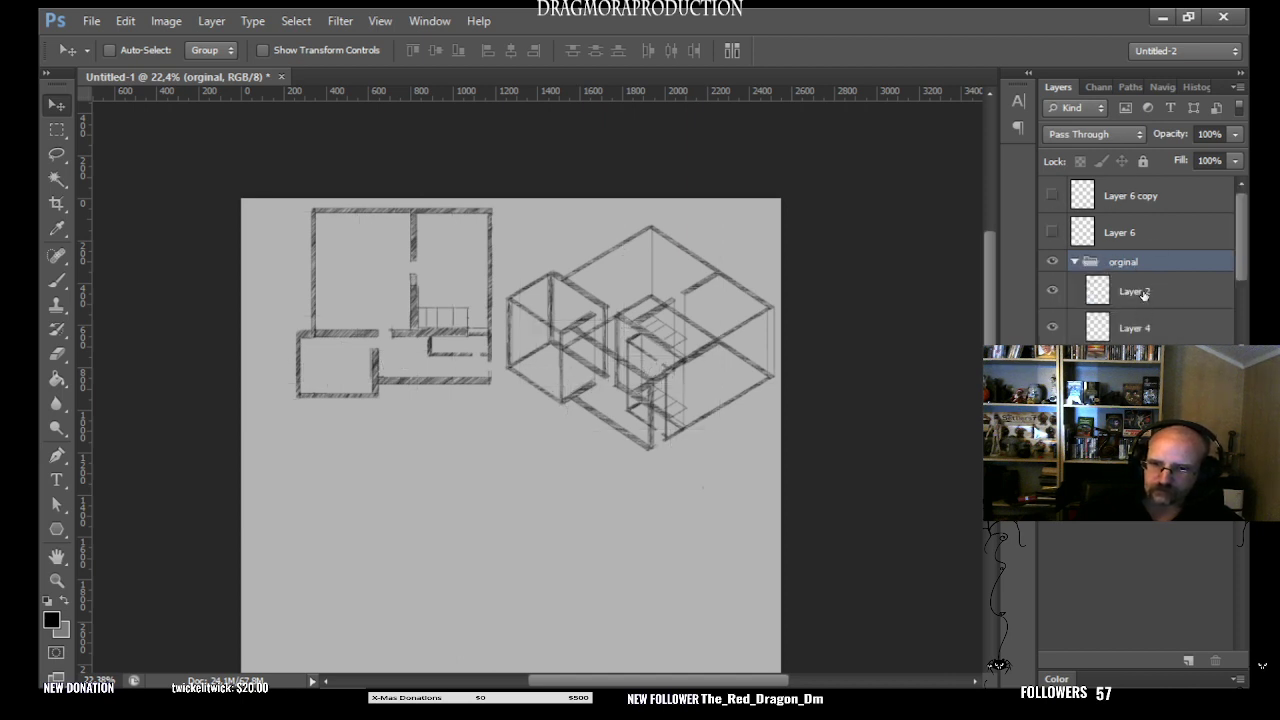
click(1145, 296)
click(1145, 333)
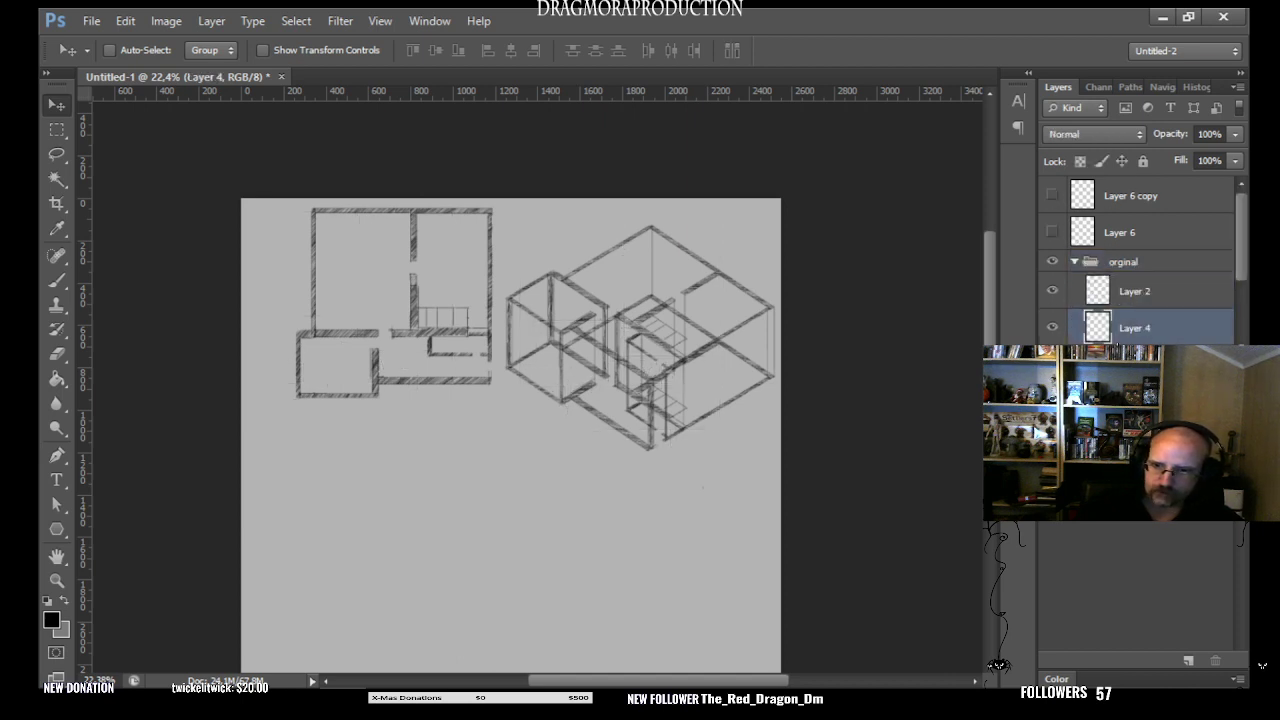
click(1053, 329)
click(1053, 329)
click(1053, 329)
click(1053, 291)
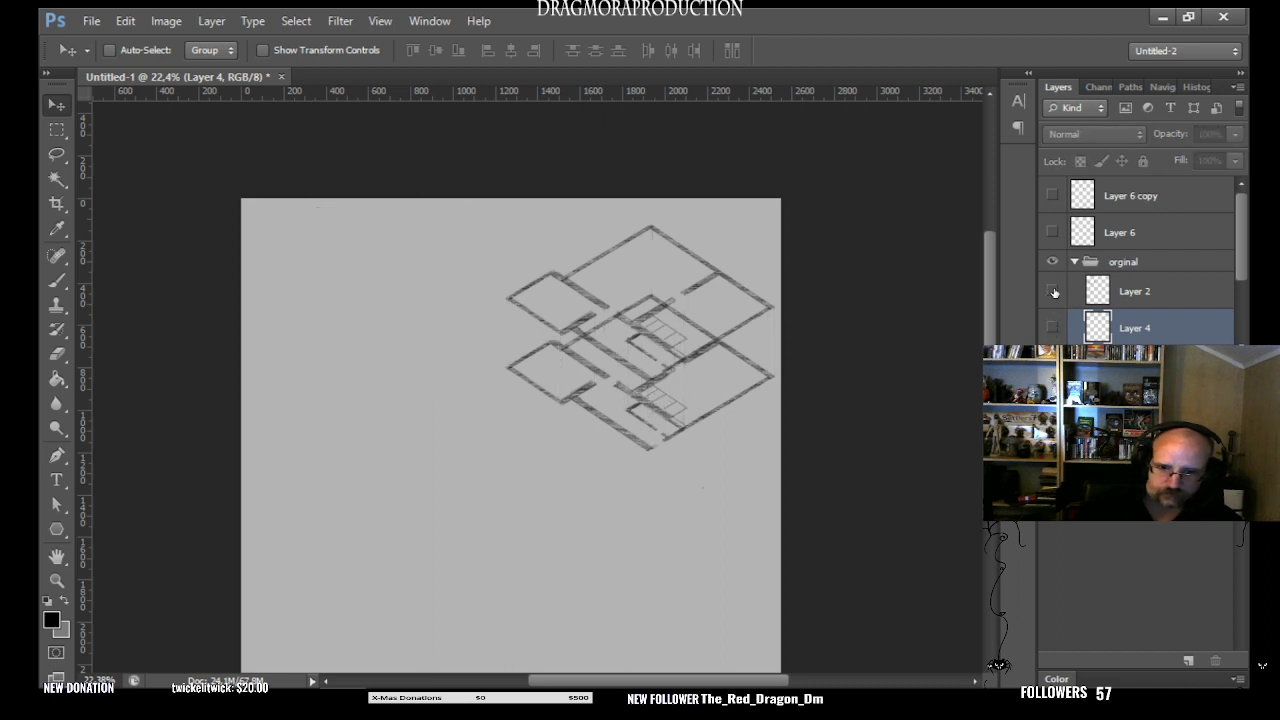
- Toggle the visibility of Layer 3 copy and Layer 3 to examine each angled floor plan separately
drag(1237, 243, 1234, 288)
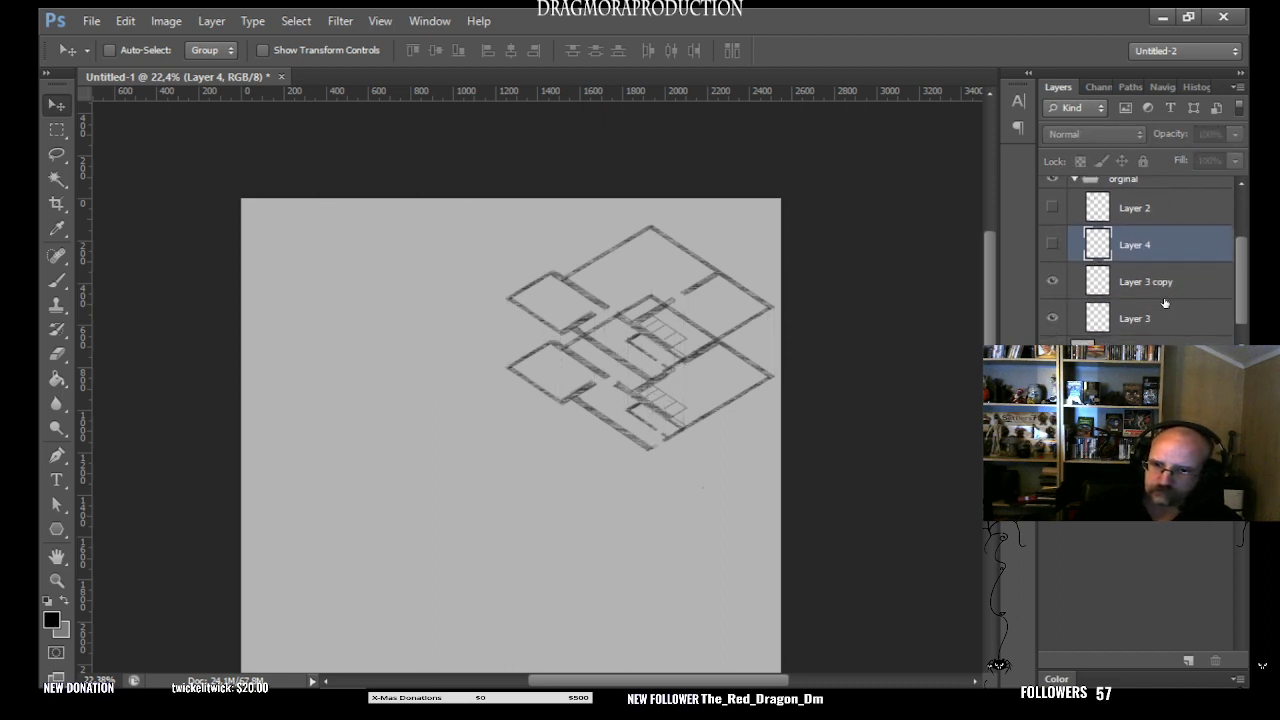
click(1051, 283)
click(1051, 283)
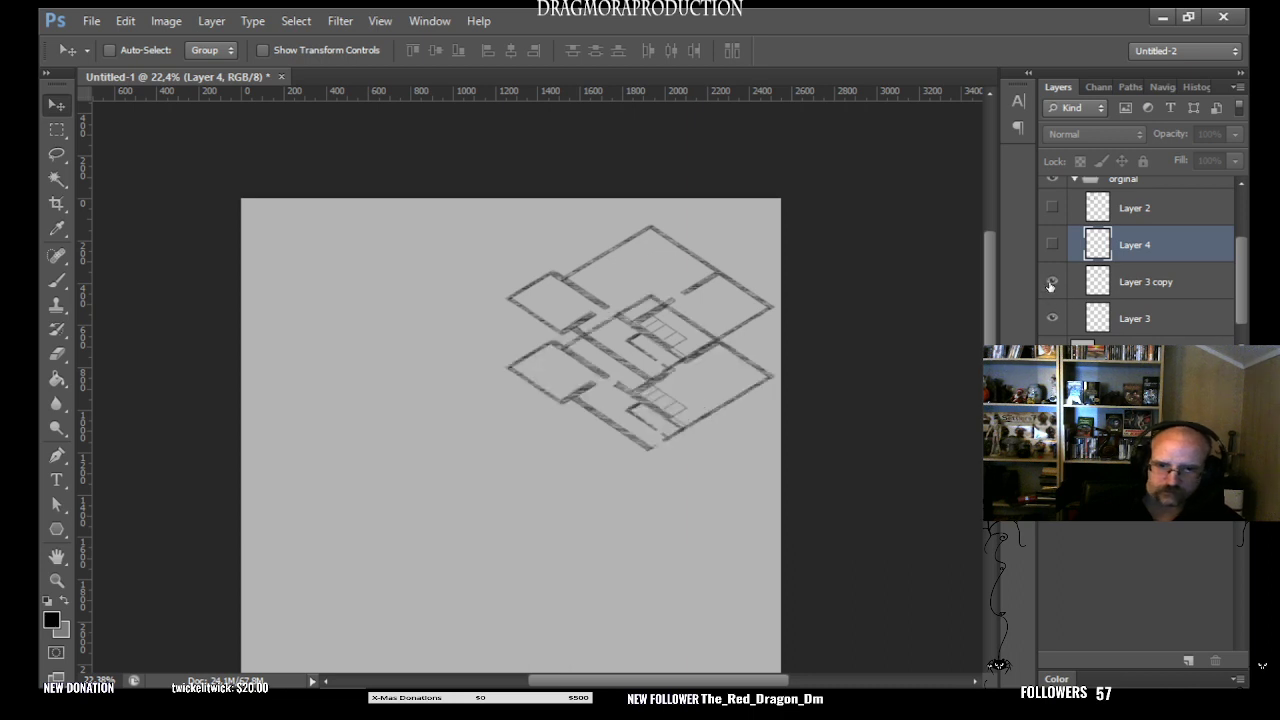
click(1051, 283)
click(1051, 283)
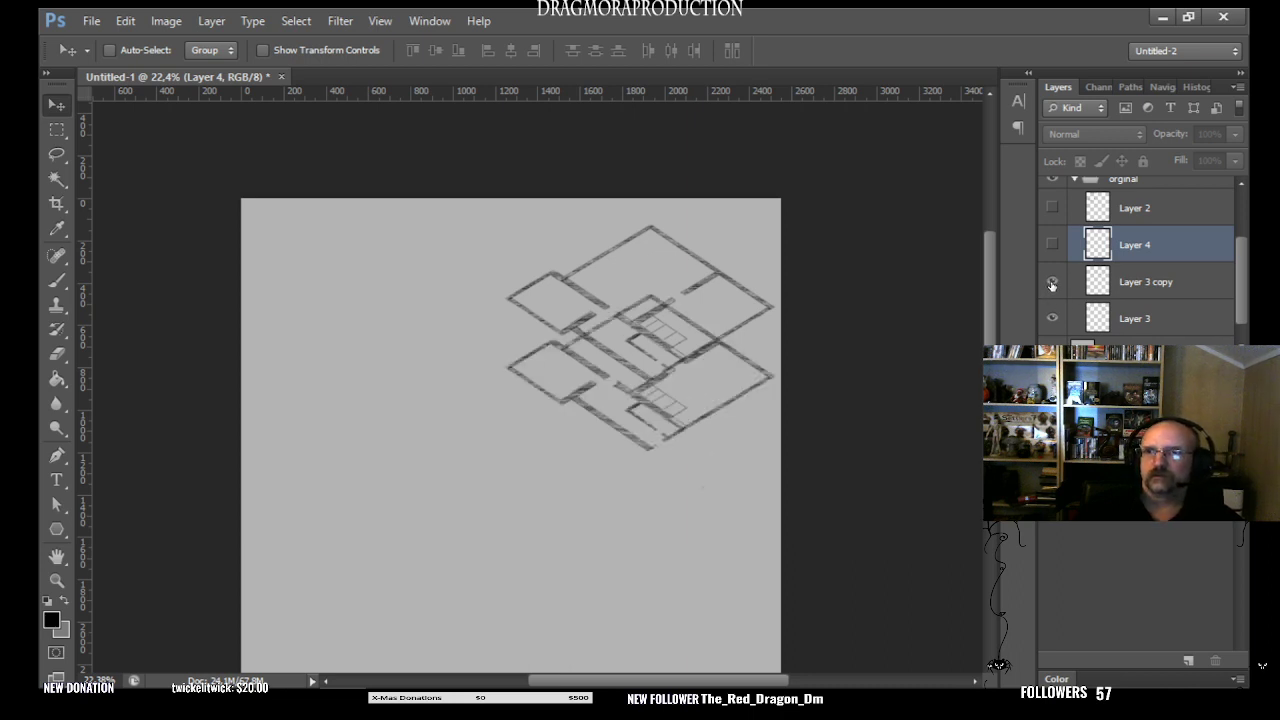
click(1053, 319)
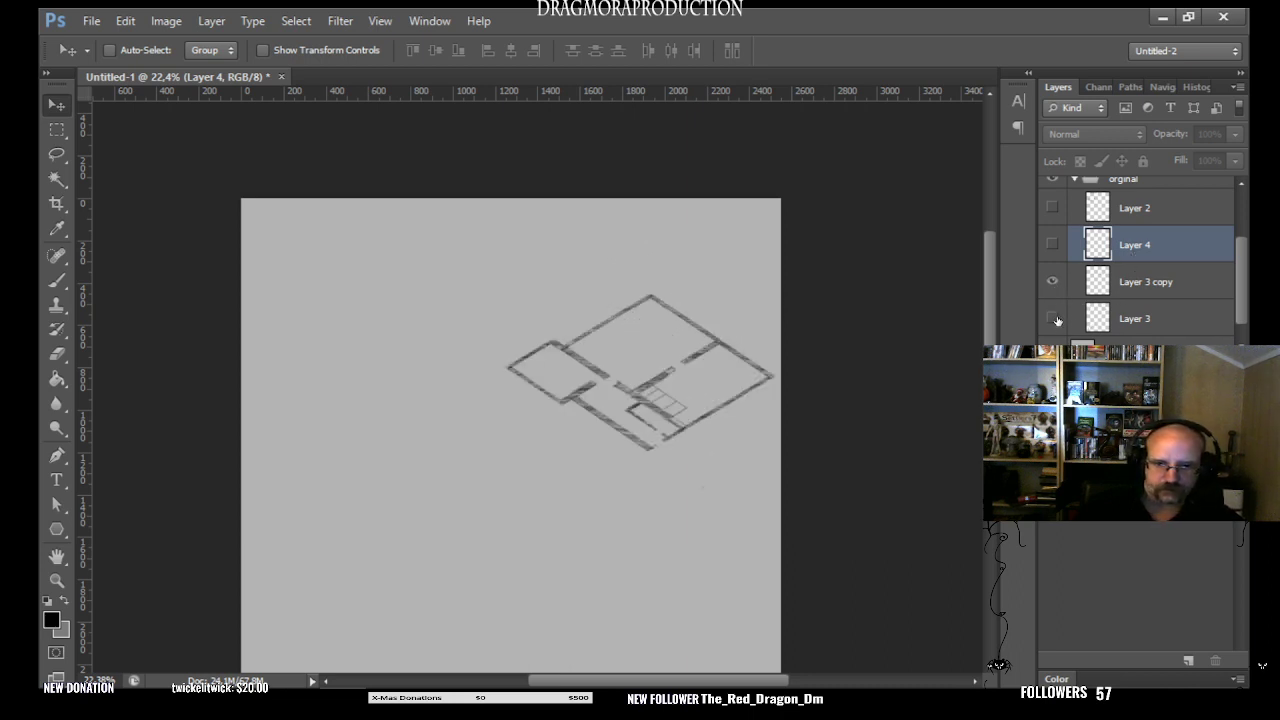
click(1052, 319)
- Compare the flat plan on Layer 2 with the angled copies by toggling layers, leaving Layer 3 copy, Layer 4 and Layer 2 shown
click(1052, 207)
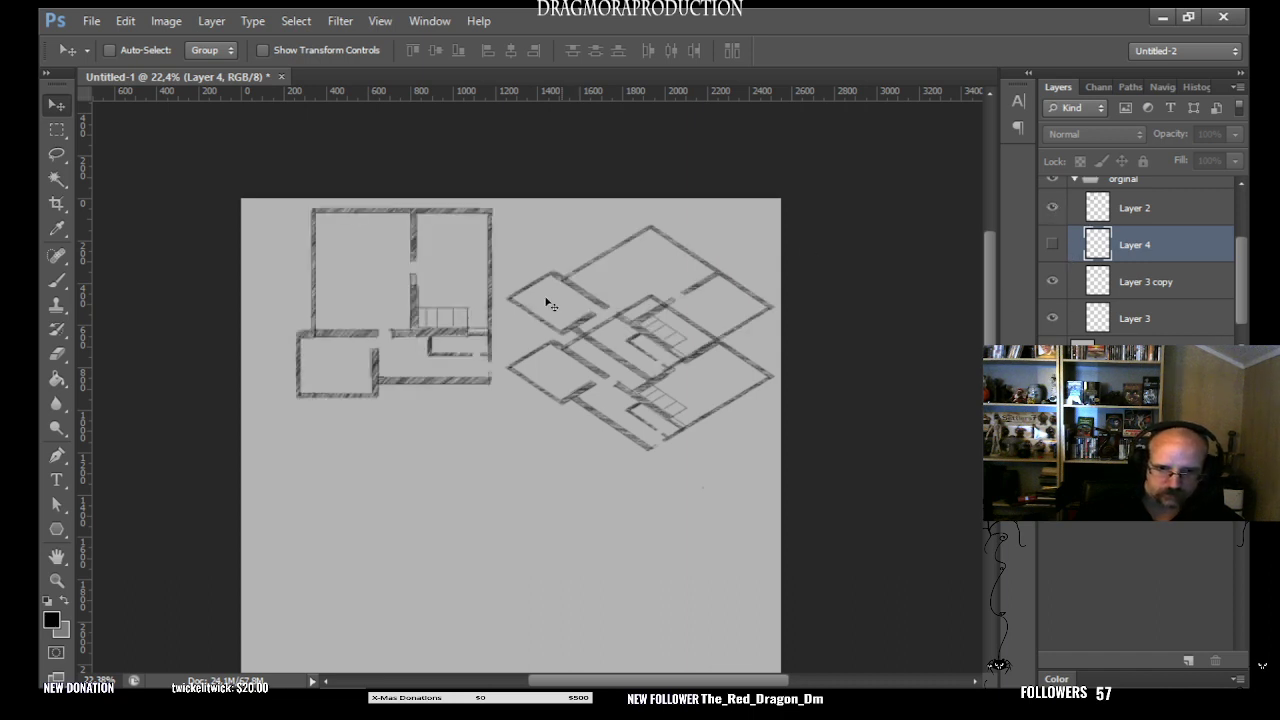
click(1052, 207)
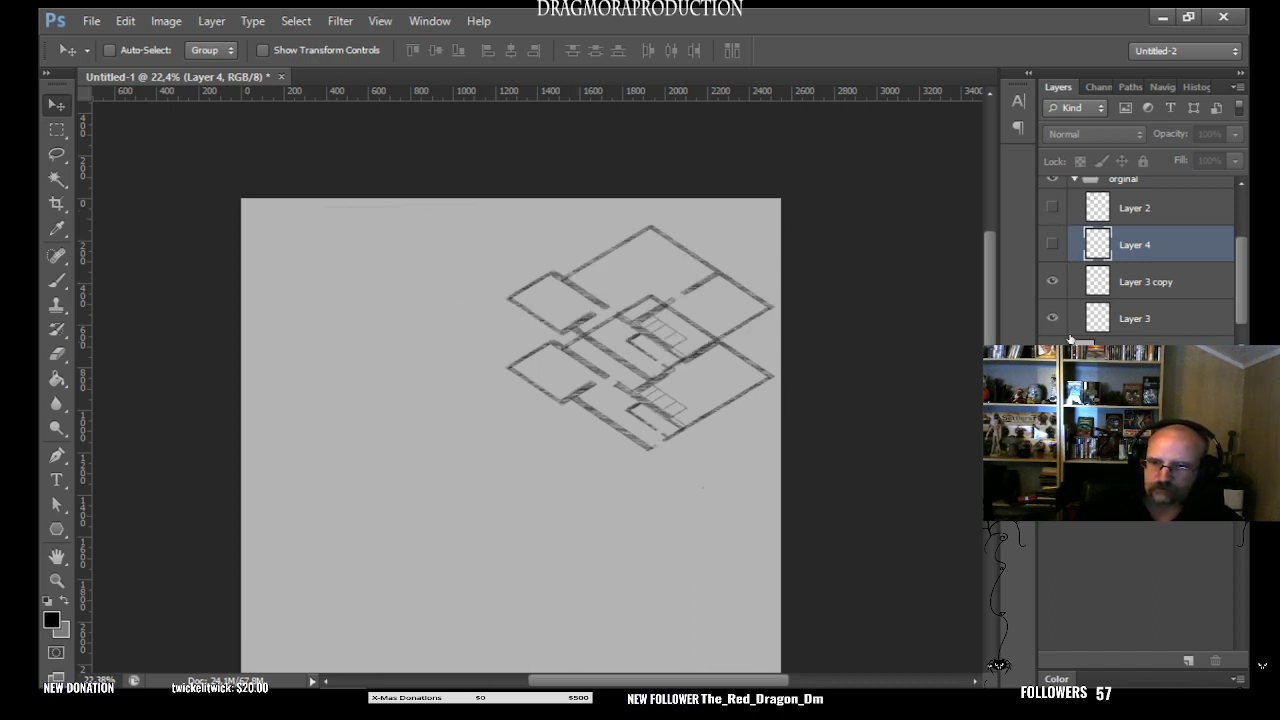
click(1052, 281)
click(1052, 281)
click(1052, 281)
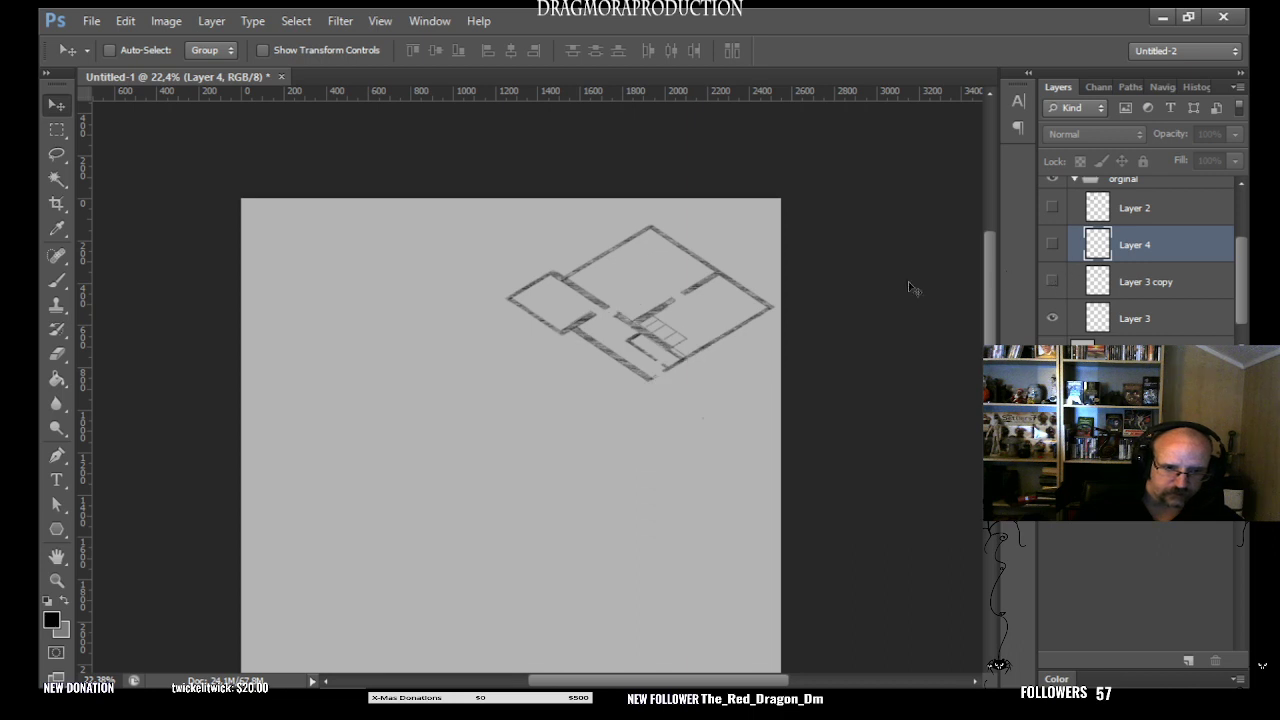
click(1052, 281)
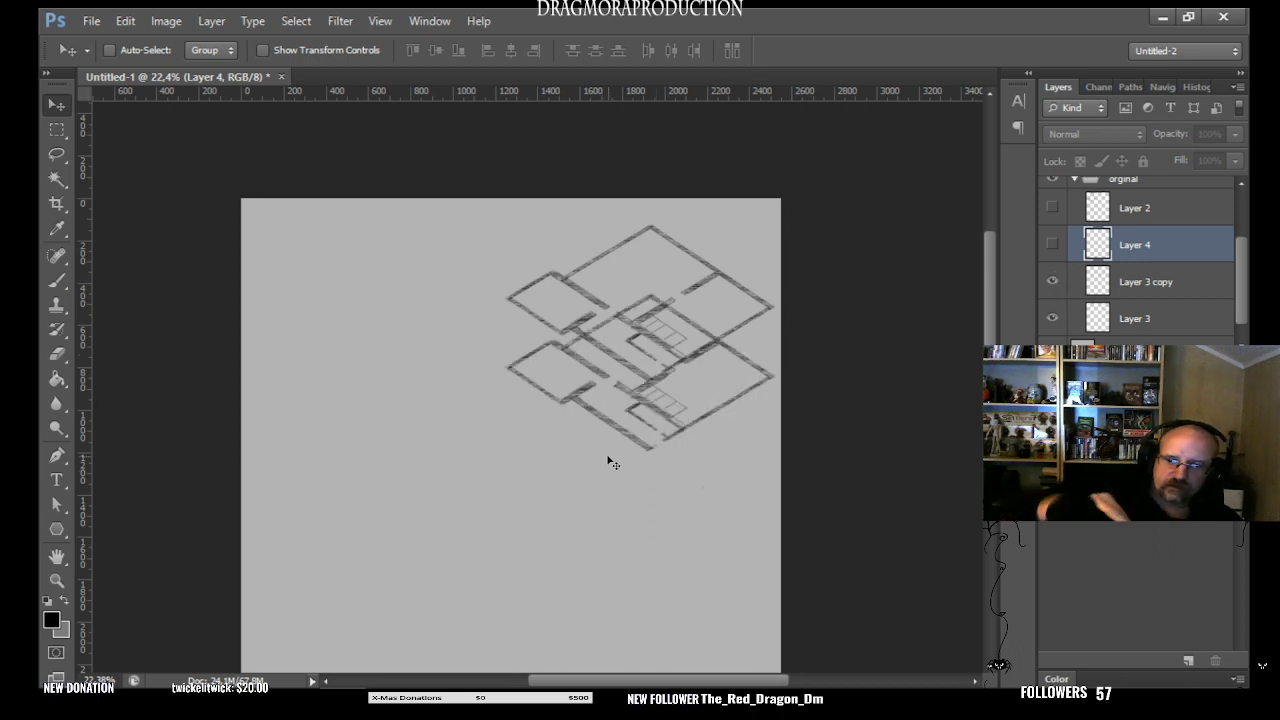
click(1052, 244)
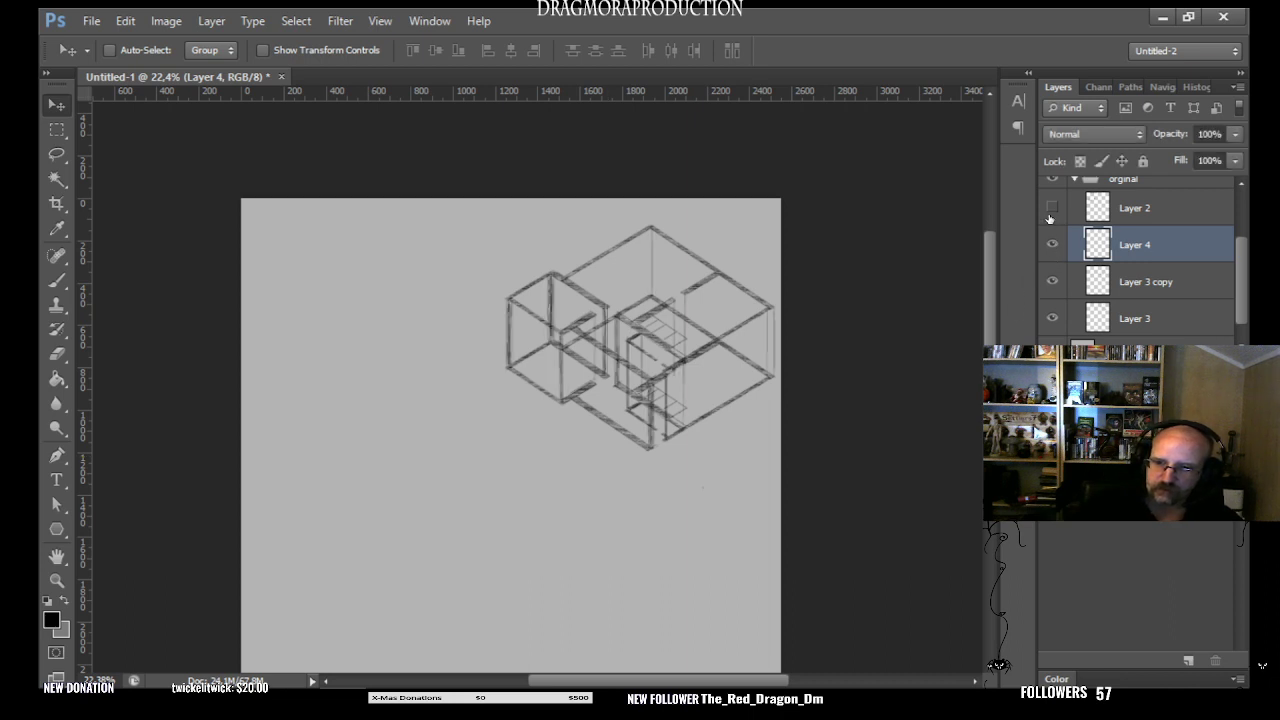
click(1052, 207)
- Hide the "orginal" group, show Layer 6 and Layer 6 copy, and make Layer 6 copy the active layer
drag(1243, 316, 1229, 272)
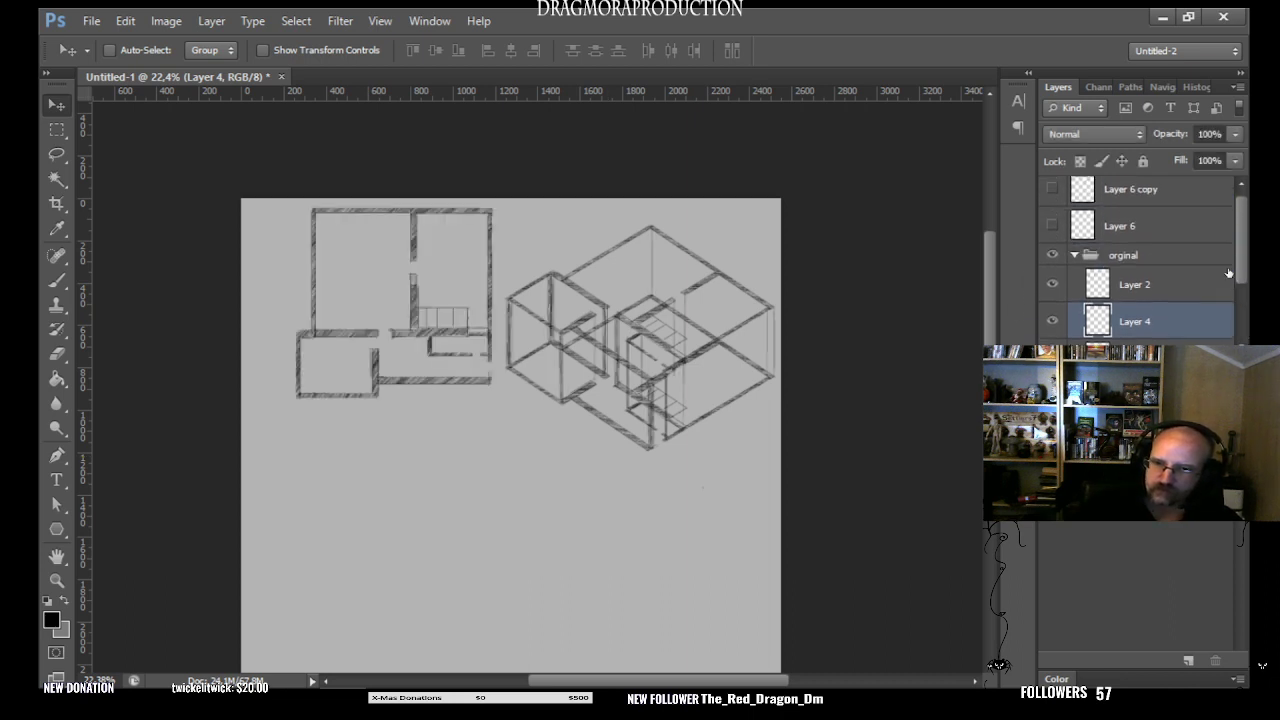
click(1052, 256)
click(1138, 230)
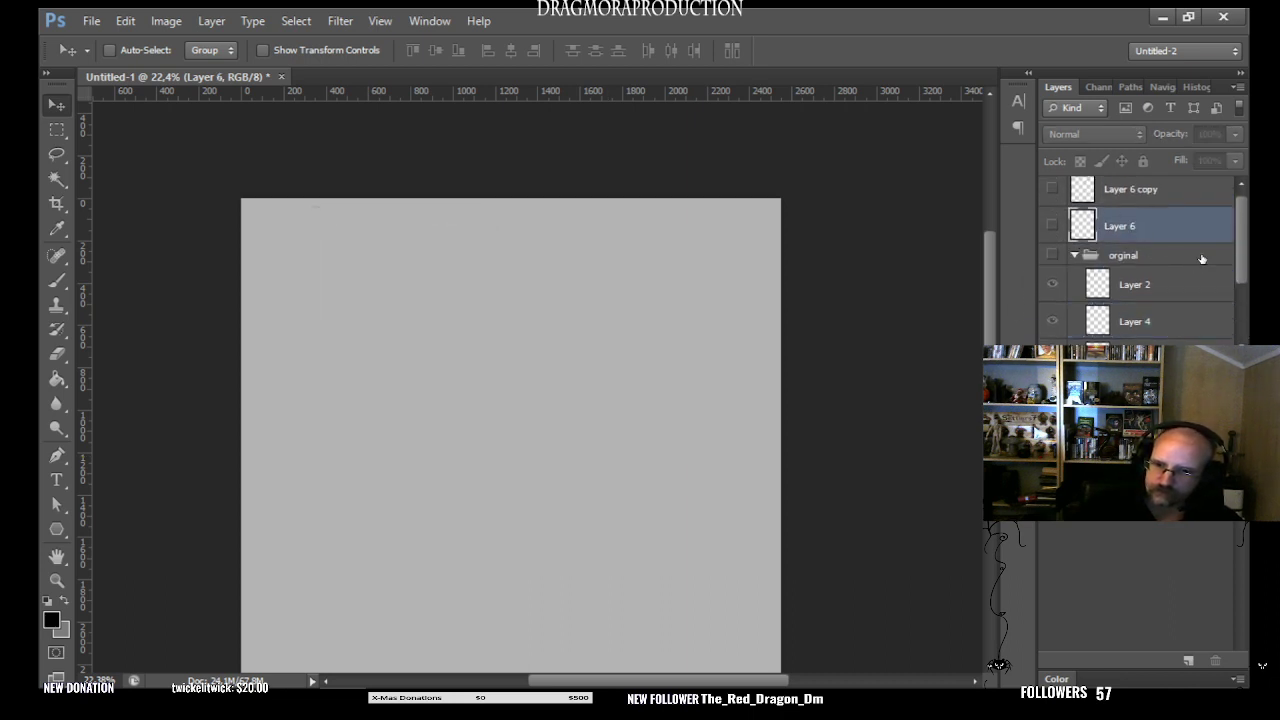
drag(1238, 273, 1240, 254)
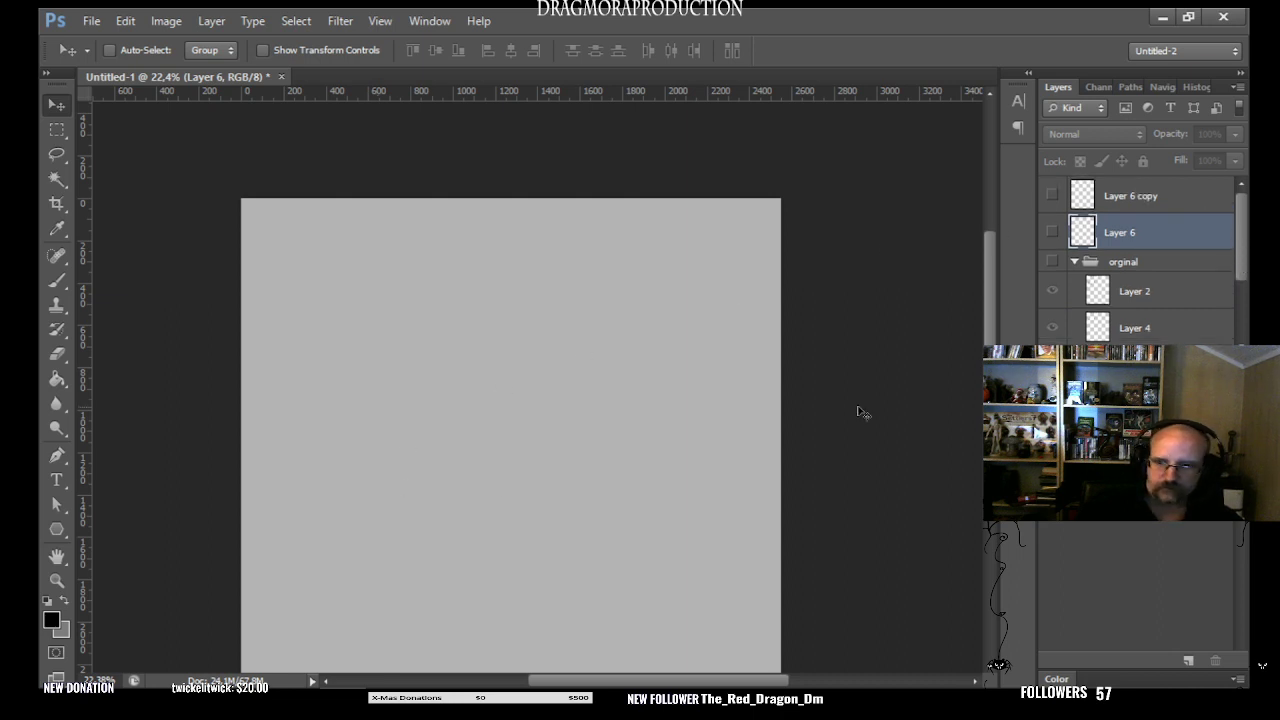
click(1052, 232)
click(1052, 196)
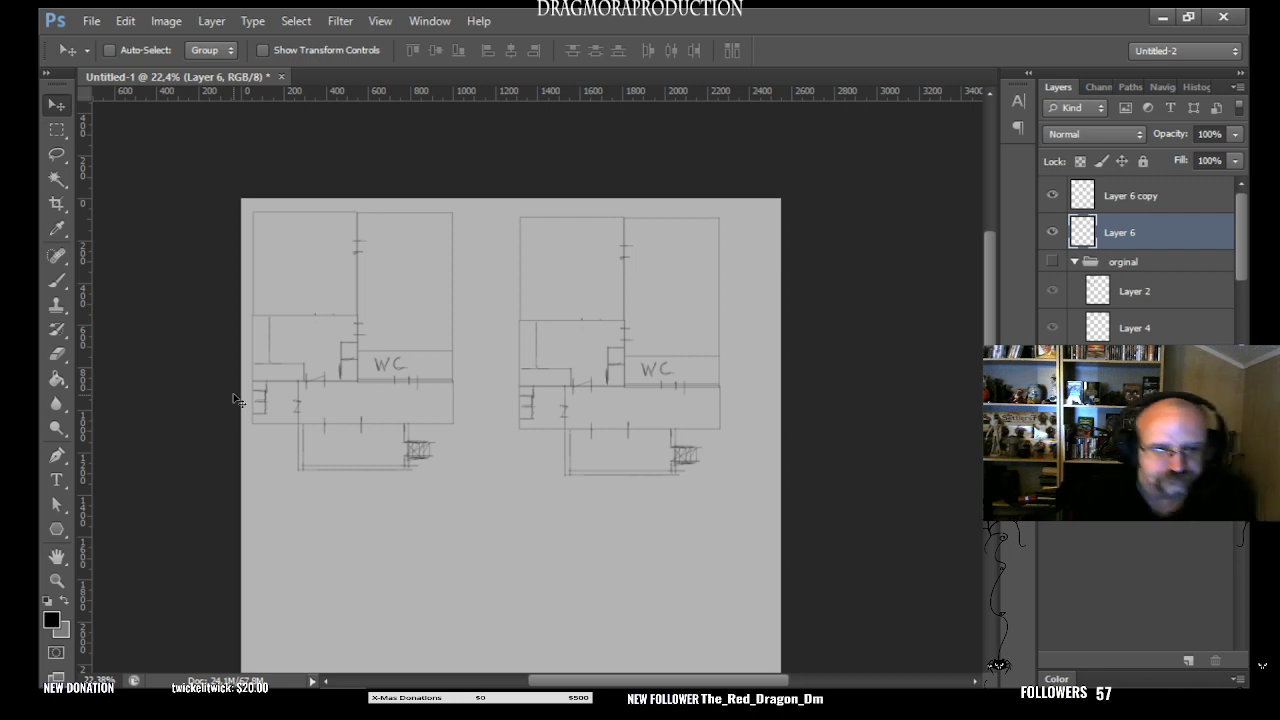
click(1143, 205)
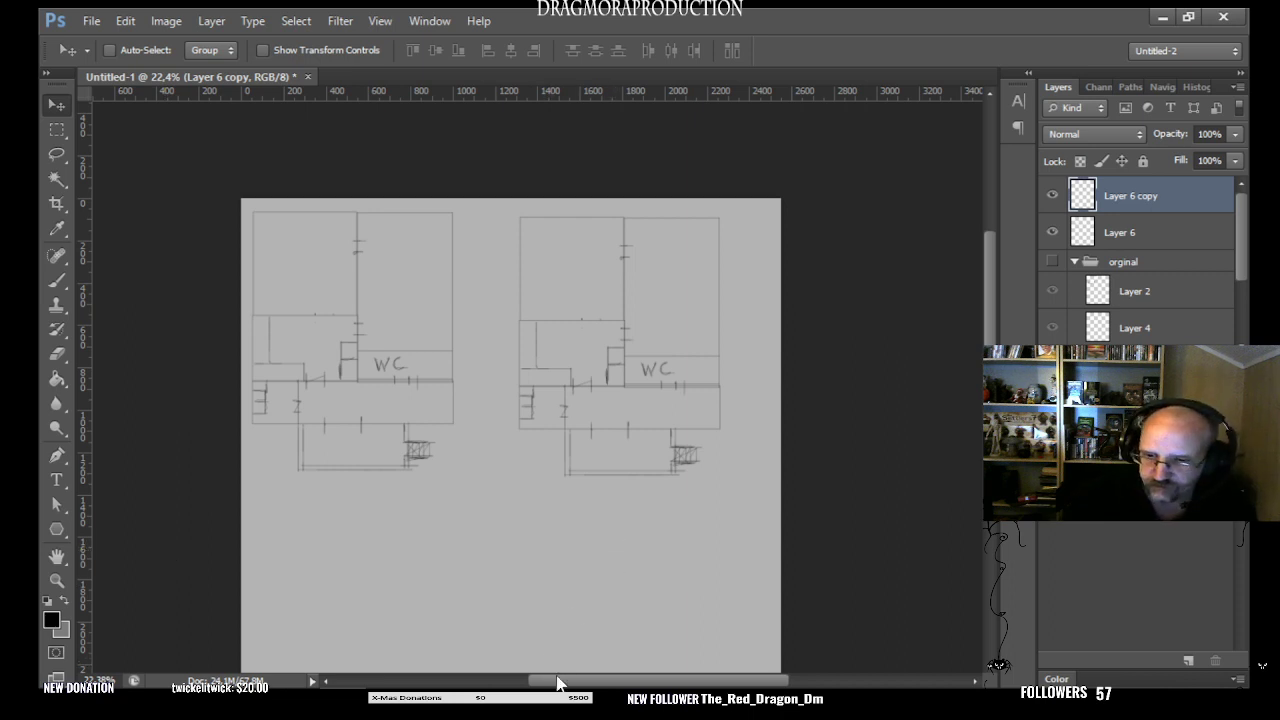
- Try rotating Layer 6 copy to -45° and distorting its lower corner and edges into a flattened angled view, and apply the transform
key(ctrl+t)
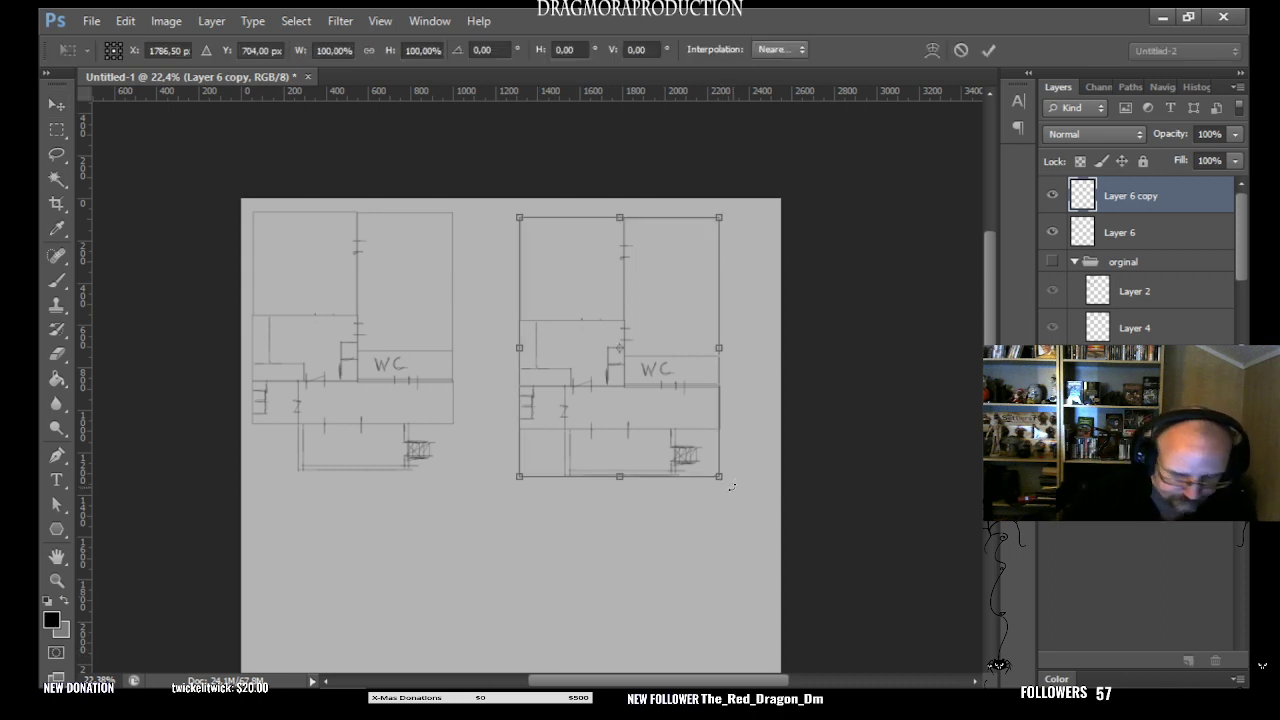
mouse_move(731, 488)
mouse_down()
mouse_move(766, 457)
mouse_move(785, 372)
mouse_up()
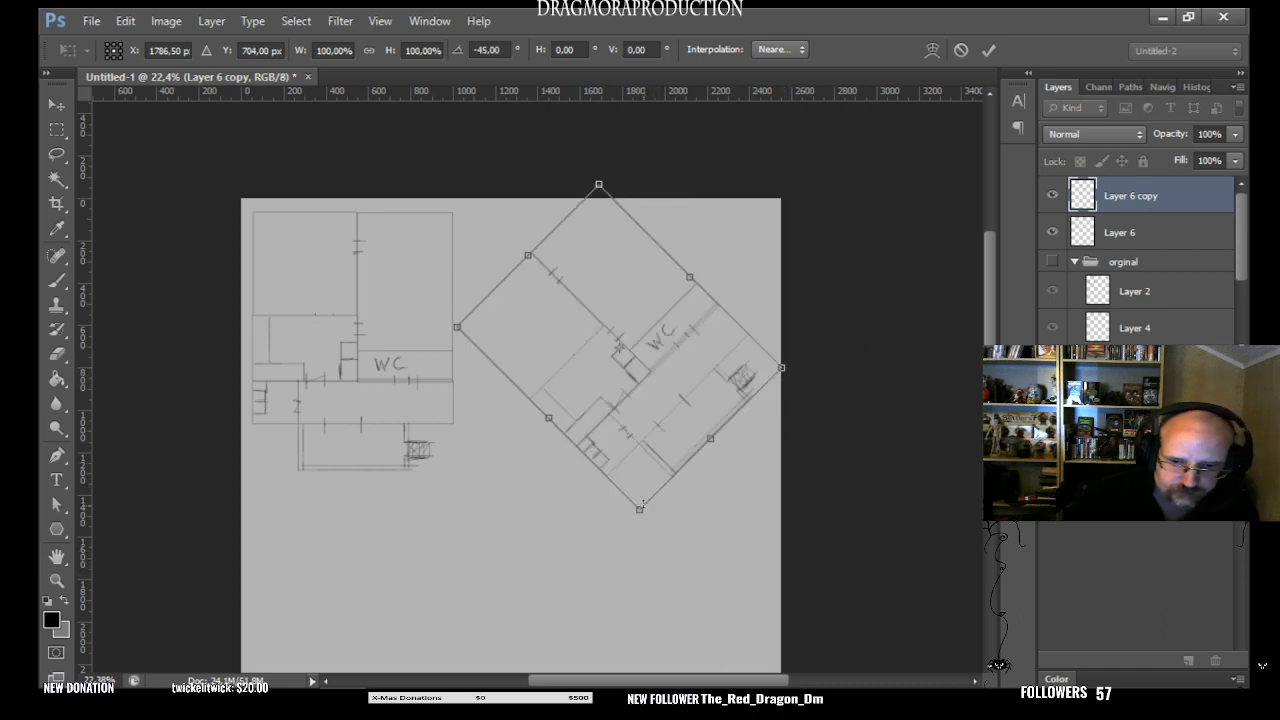
drag(639, 510, 606, 502)
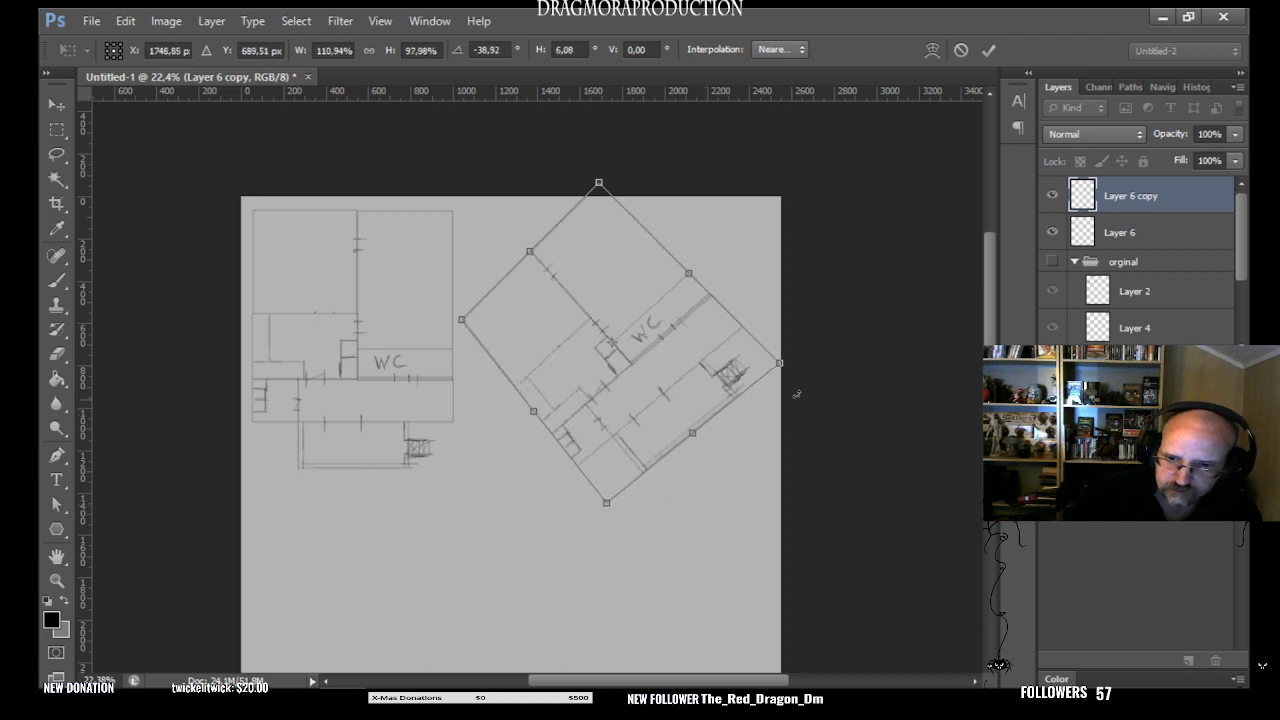
drag(693, 432, 677, 409)
drag(526, 400, 517, 349)
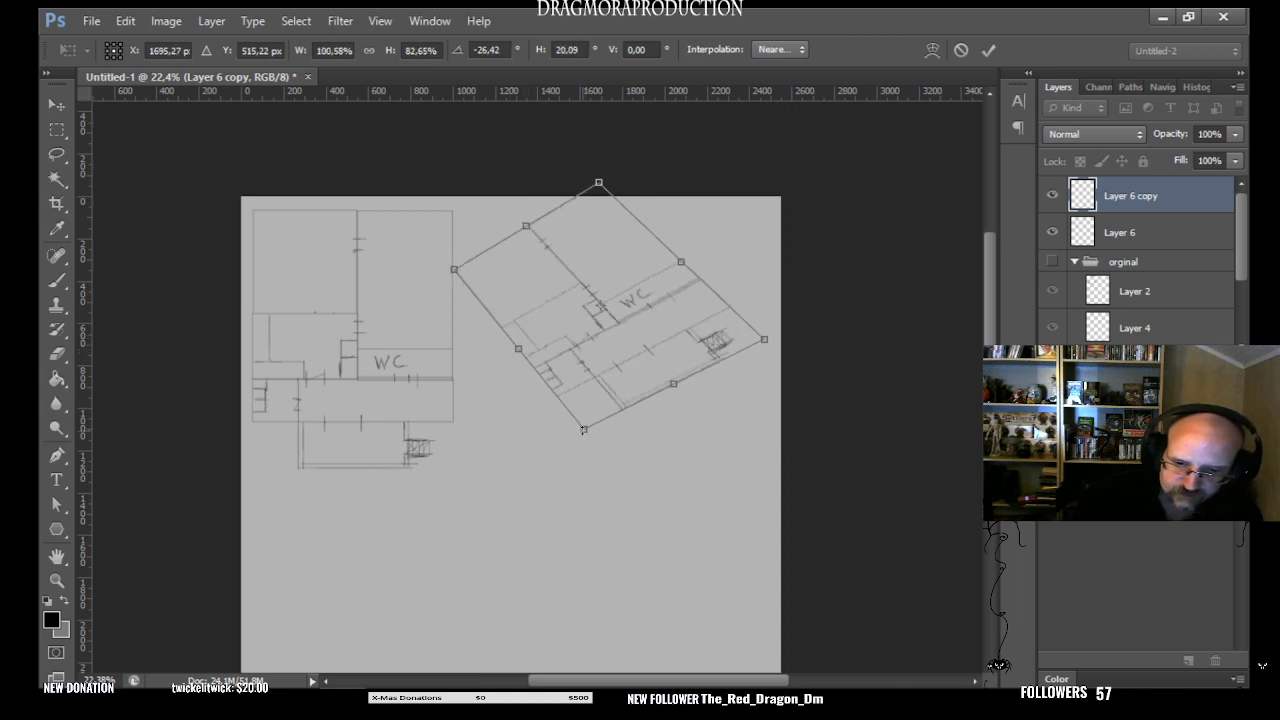
drag(583, 430, 605, 448)
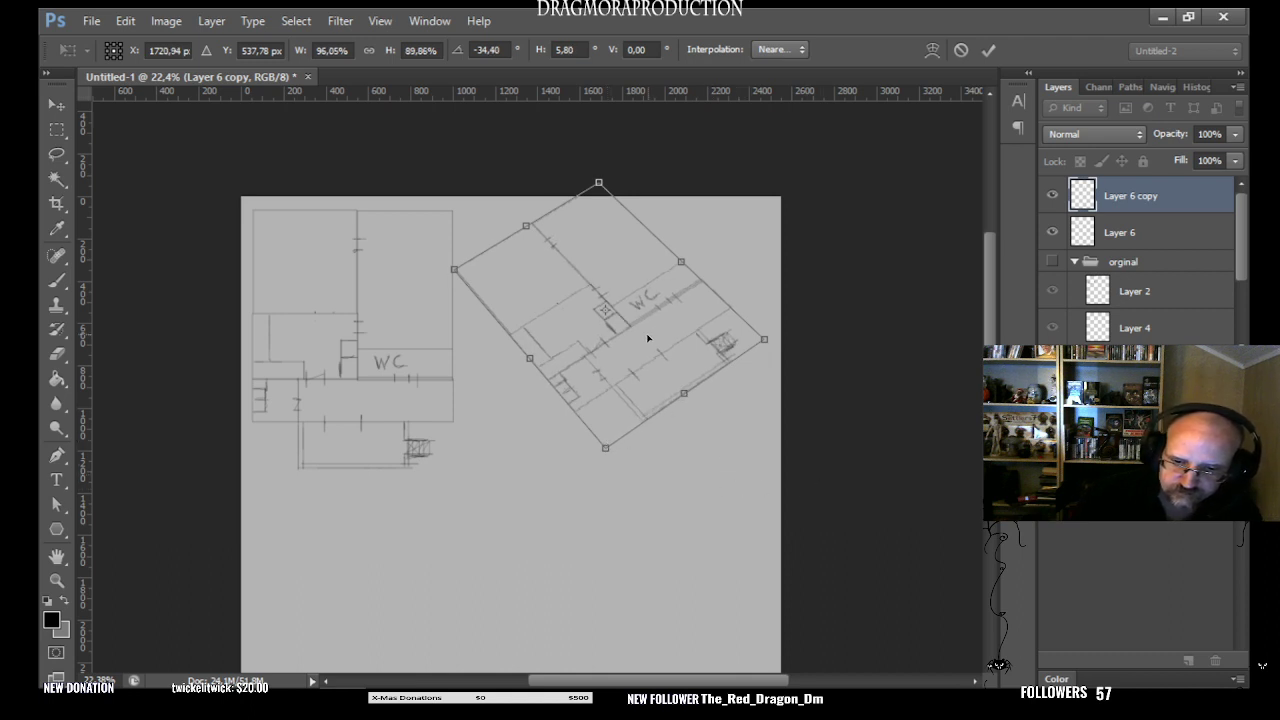
key(Return)
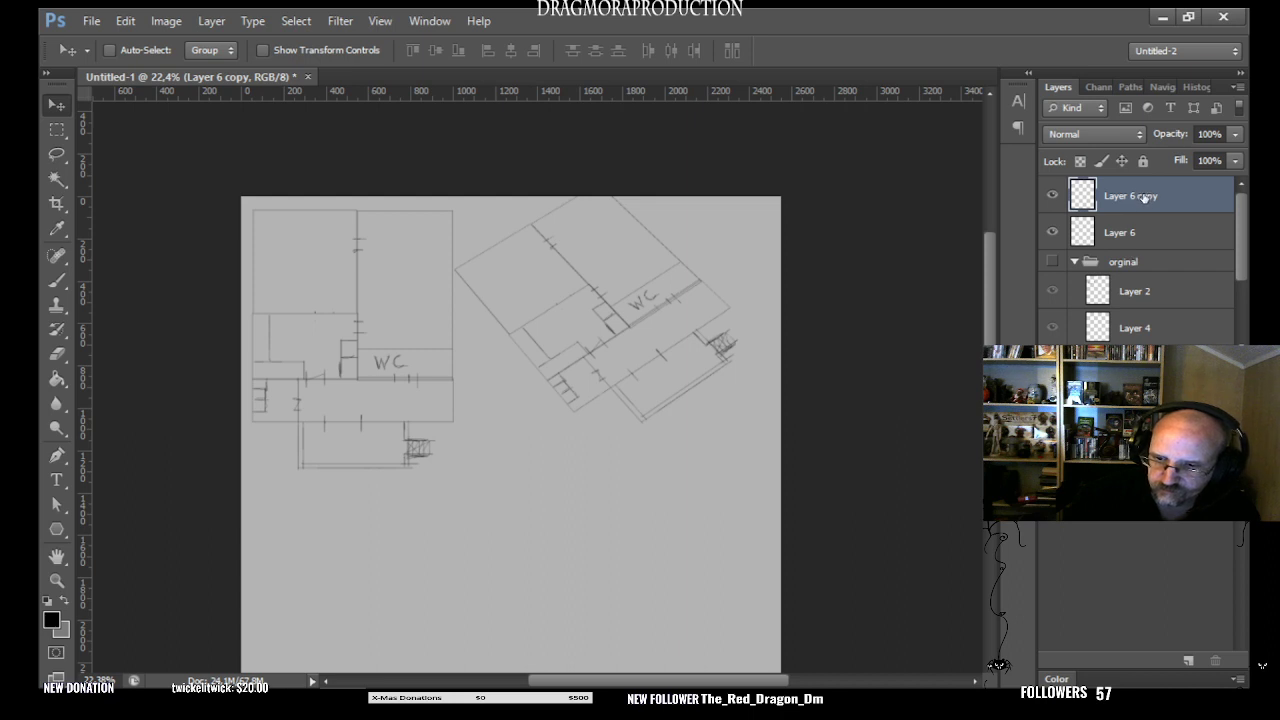
- Delete the distorted Layer 6 copy, paste a fresh copy of the floor plan, and place it to the right of the original
key(Delete)
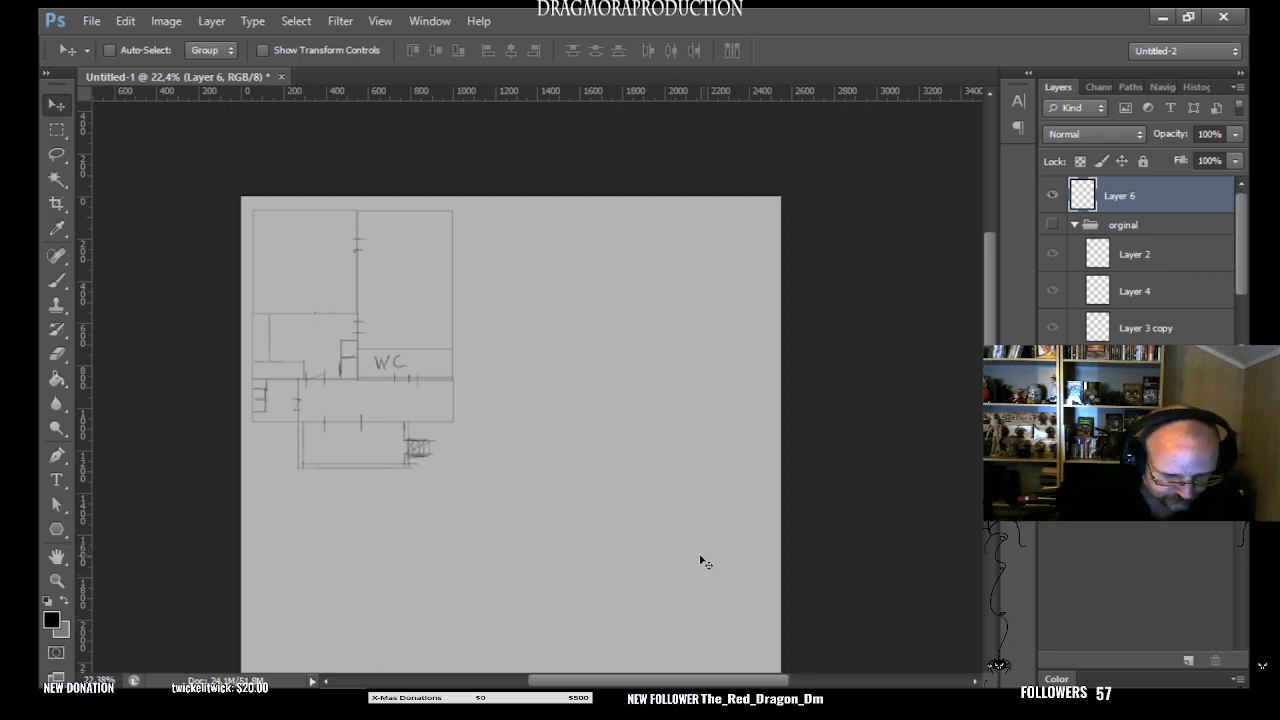
key(ctrl+v)
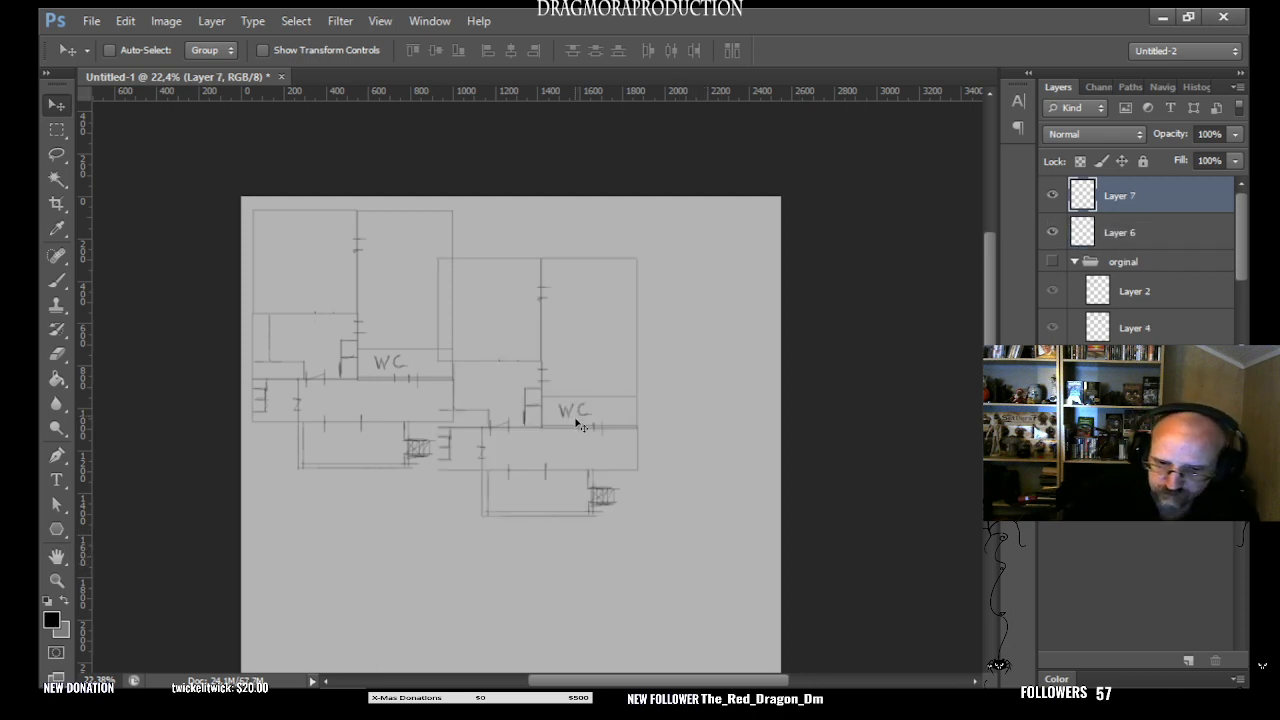
drag(577, 426, 654, 403)
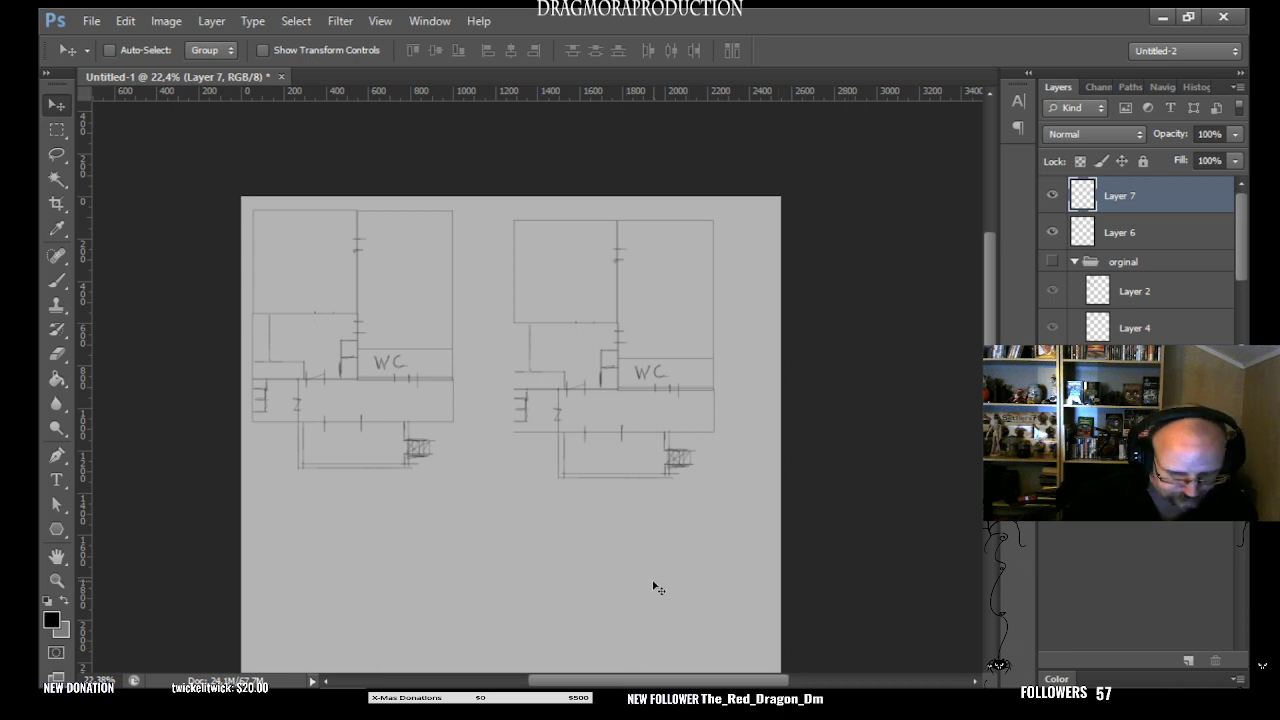
- Rotate the pasted plan to -45°, shift its lowest corner slightly inward, and move the transform reference point to the bottom centre
key(ctrl+t)
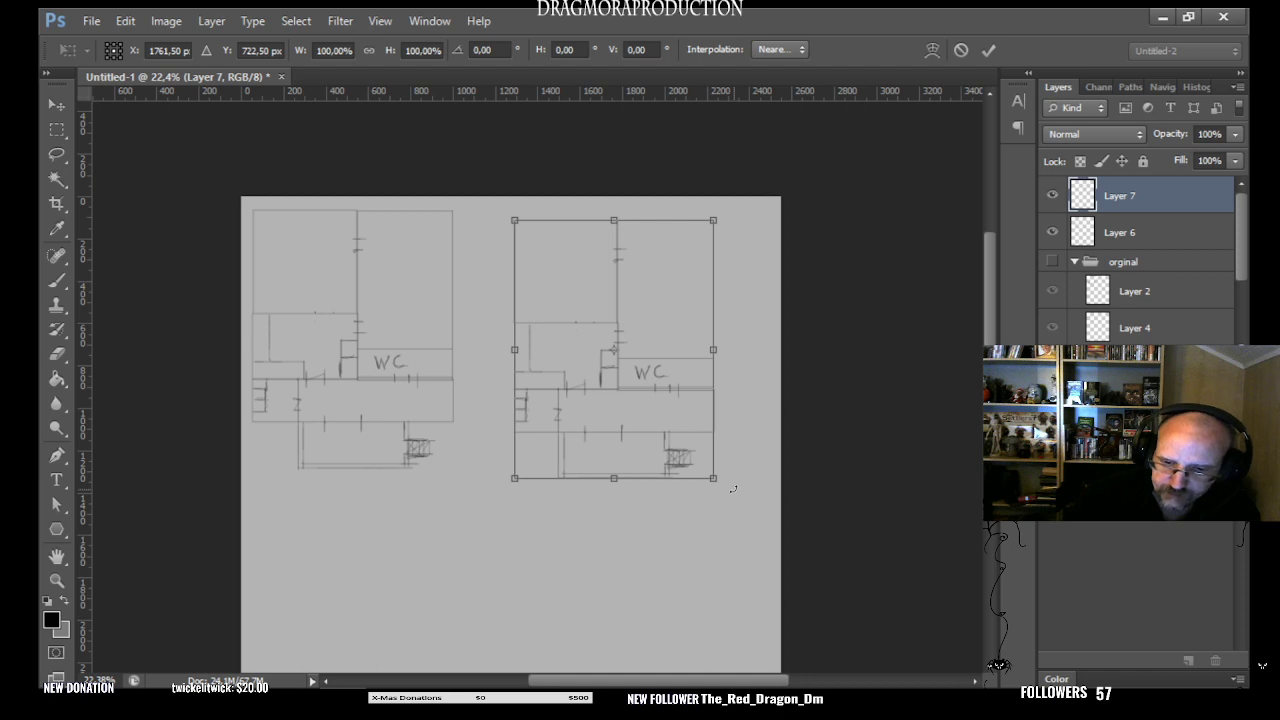
mouse_move(731, 491)
mouse_down()
mouse_move(780, 452)
mouse_move(792, 393)
mouse_up()
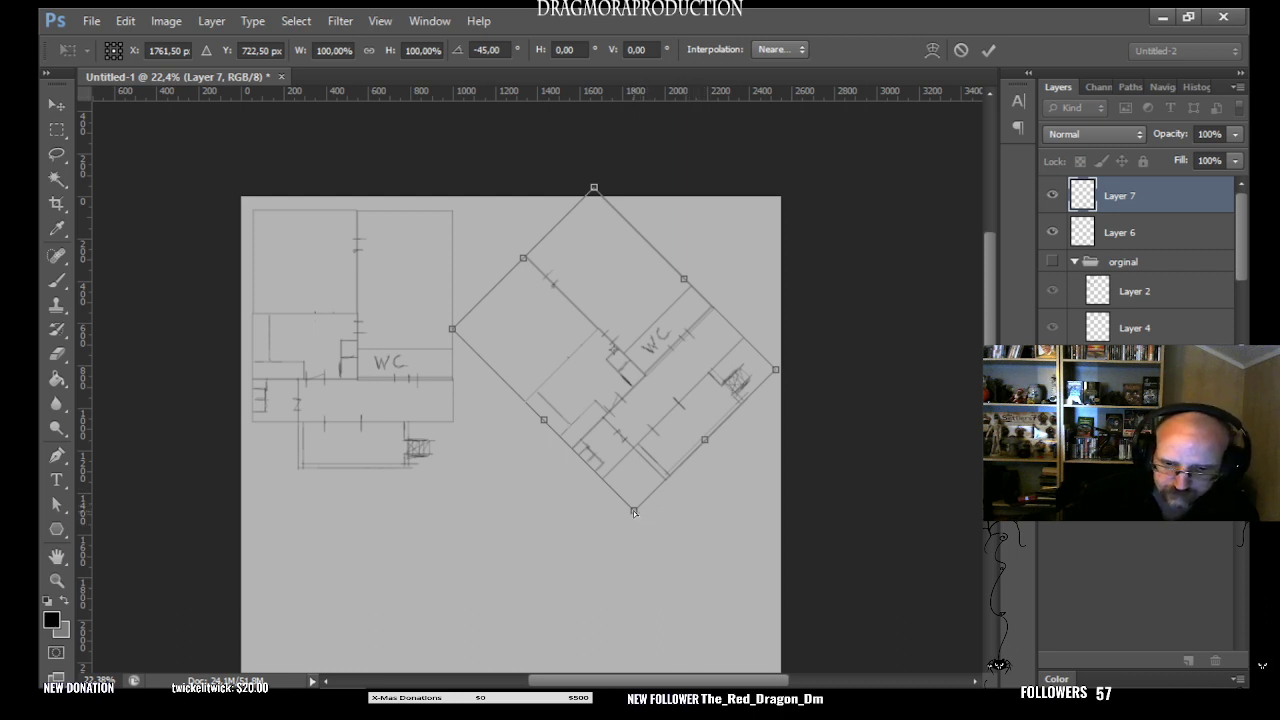
mouse_move(634, 512)
mouse_down()
mouse_move(625, 448)
mouse_move(598, 526)
mouse_move(630, 528)
mouse_move(626, 513)
mouse_up()
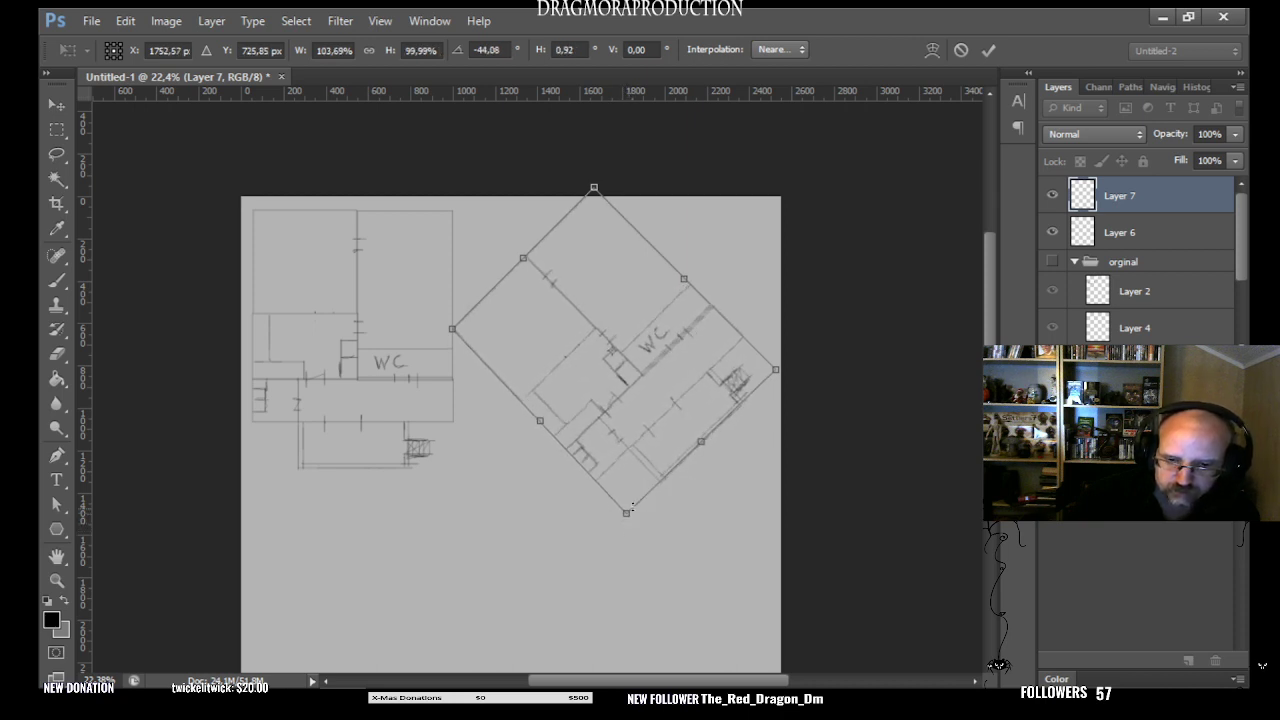
click(115, 58)
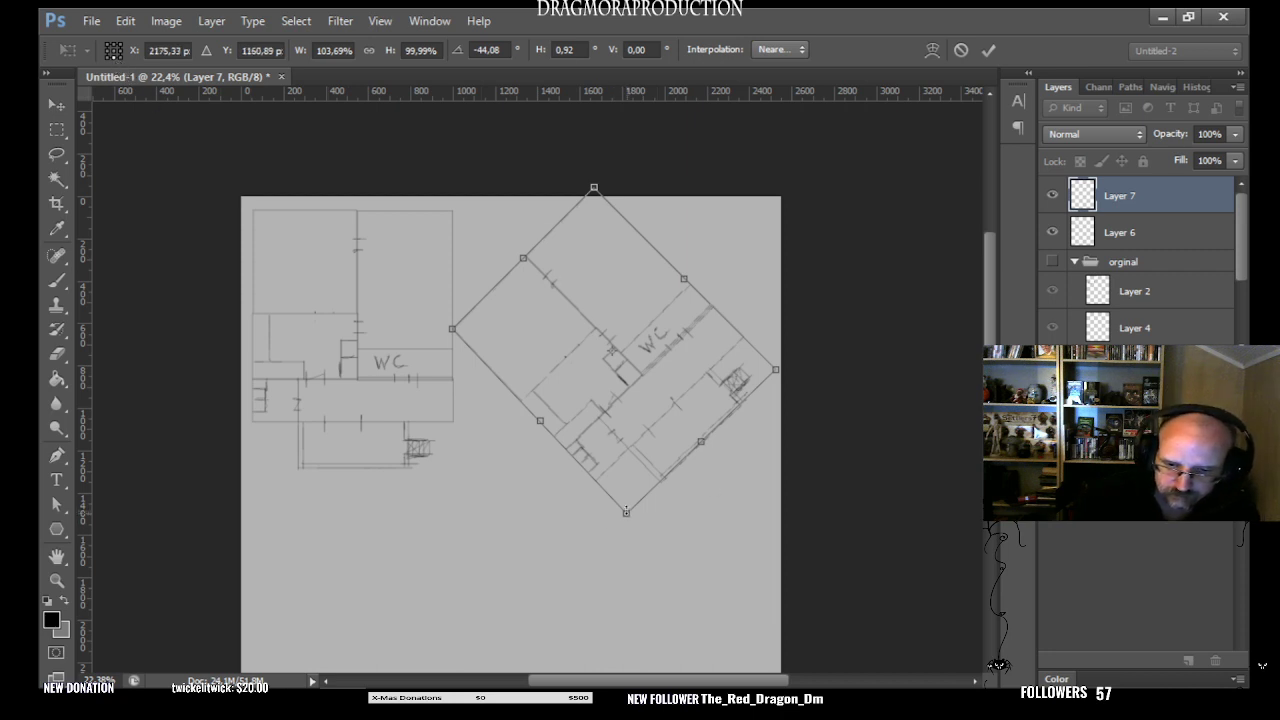
- Flatten the rotated plan by distorting its top corner down, its lowest corner up, and its right corner slightly up
mouse_move(626, 511)
mouse_down()
mouse_move(632, 424)
mouse_move(618, 548)
mouse_move(638, 354)
mouse_move(620, 508)
mouse_move(636, 376)
mouse_move(624, 492)
mouse_up()
mouse_move(594, 188)
mouse_down()
mouse_move(636, 287)
mouse_move(622, 233)
mouse_up()
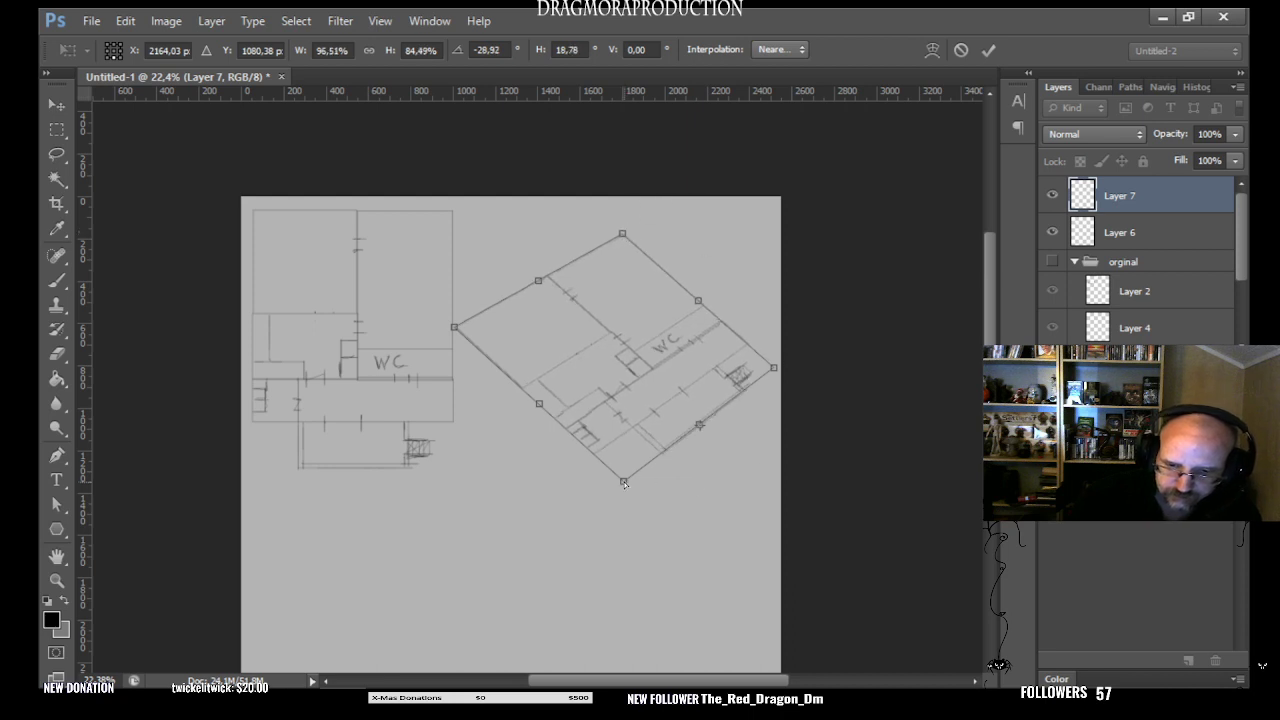
mouse_move(624, 483)
mouse_down()
mouse_move(624, 451)
mouse_move(621, 509)
mouse_move(628, 402)
mouse_move(613, 528)
mouse_move(626, 445)
mouse_move(626, 470)
mouse_move(614, 471)
mouse_up()
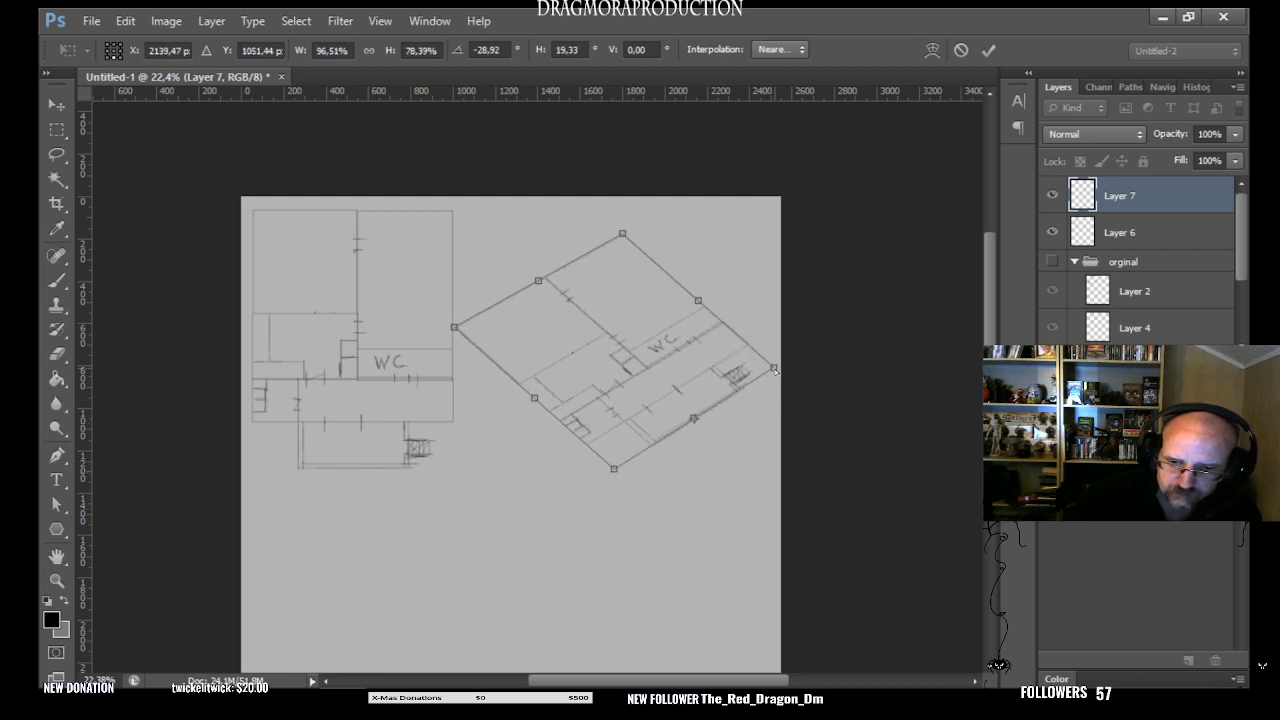
mouse_move(774, 370)
mouse_down()
mouse_move(777, 352)
mouse_move(777, 364)
mouse_up()
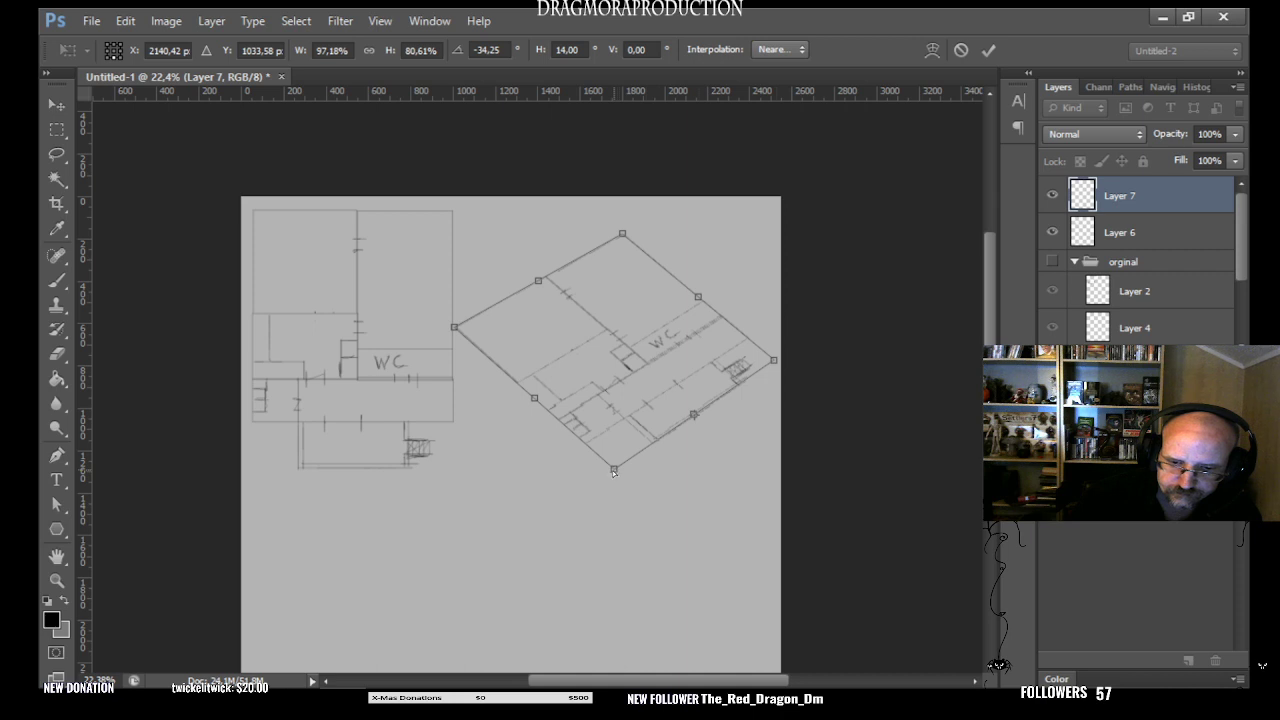
drag(614, 472, 614, 476)
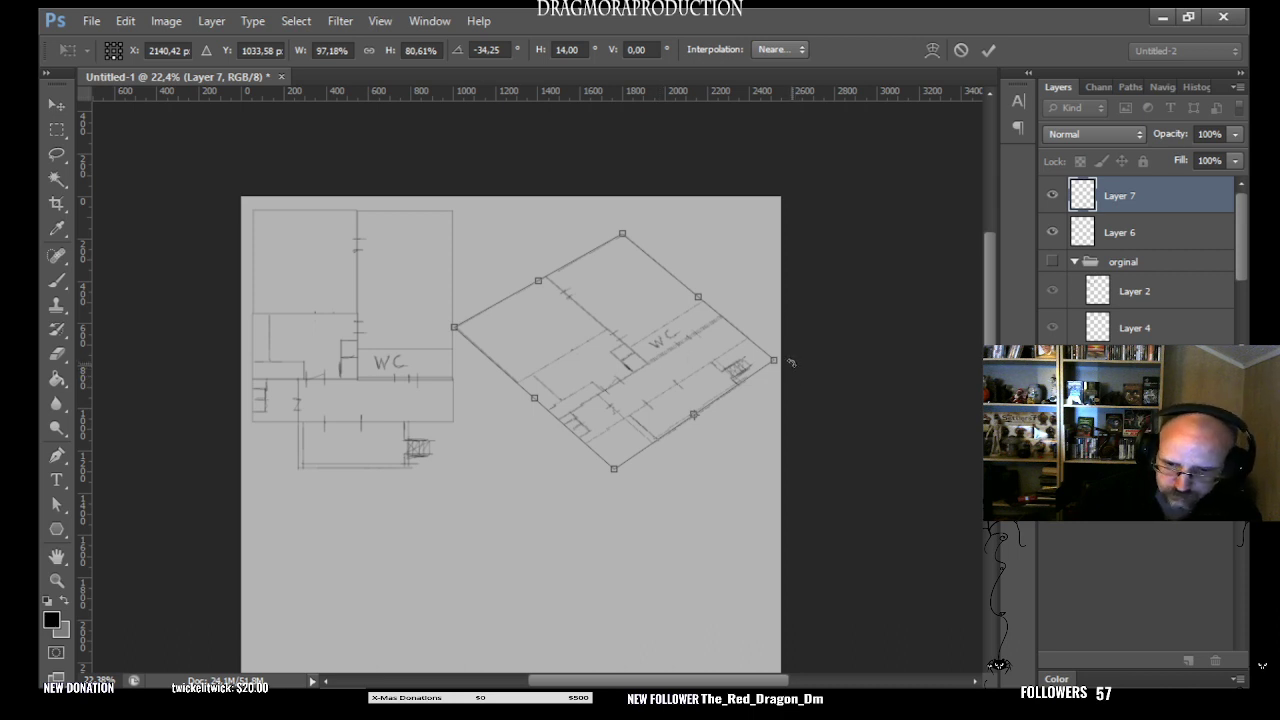
- Try the plan at a -19.25° rotation in a shifted position, and restore its -34.25° rotation
drag(791, 363, 782, 388)
drag(724, 356, 685, 372)
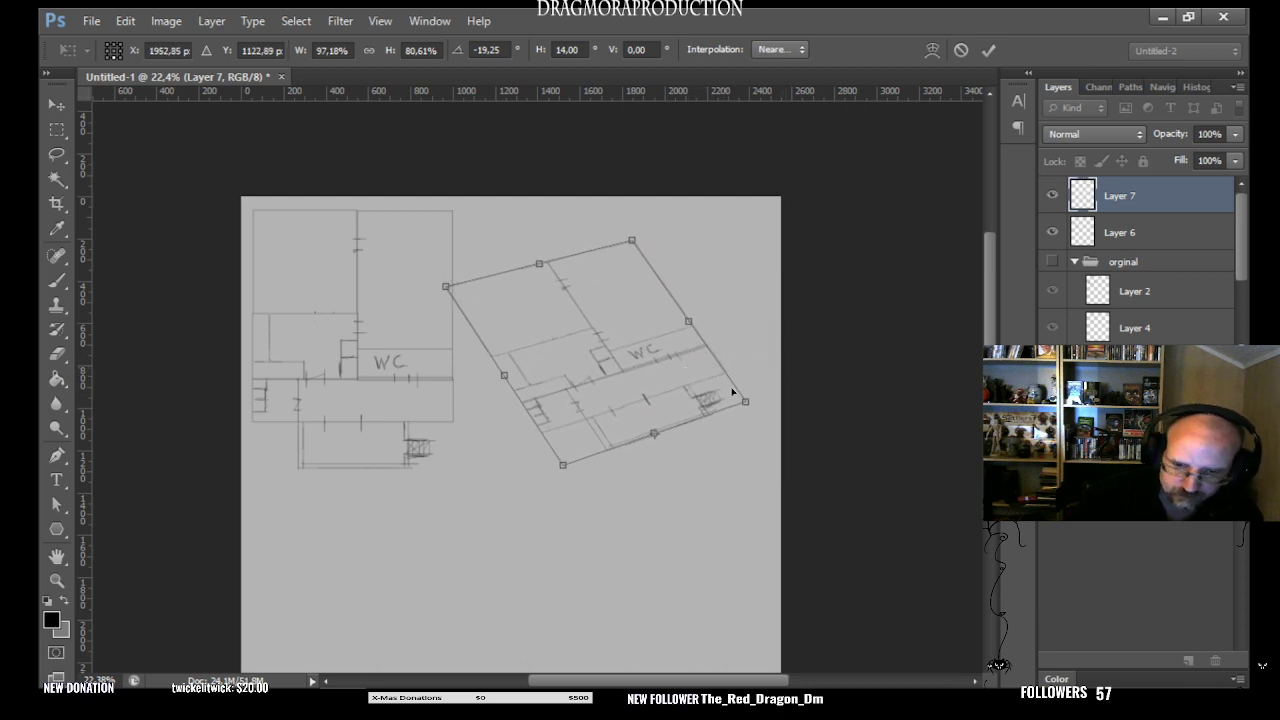
drag(768, 410, 775, 364)
- Reposition the angled plan beside the original, scale it to about 87.80% width and 71.75% height, and apply the transform
drag(651, 385, 700, 370)
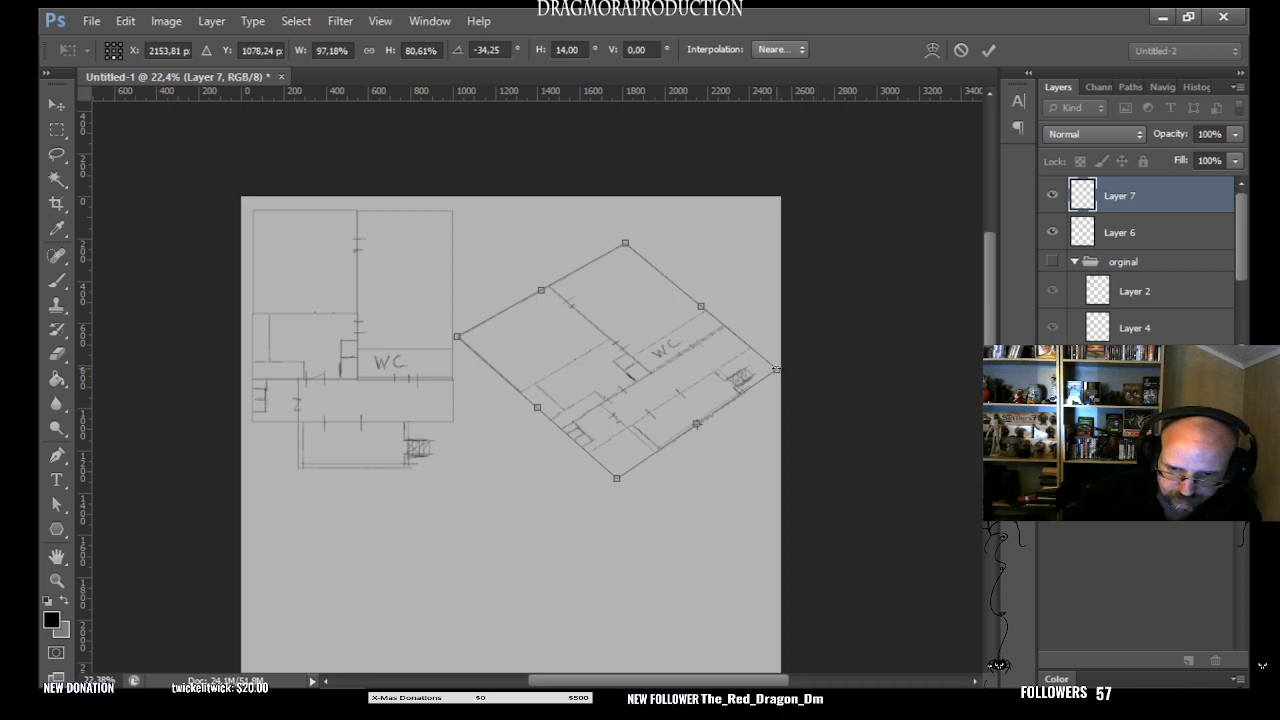
drag(776, 370, 692, 356)
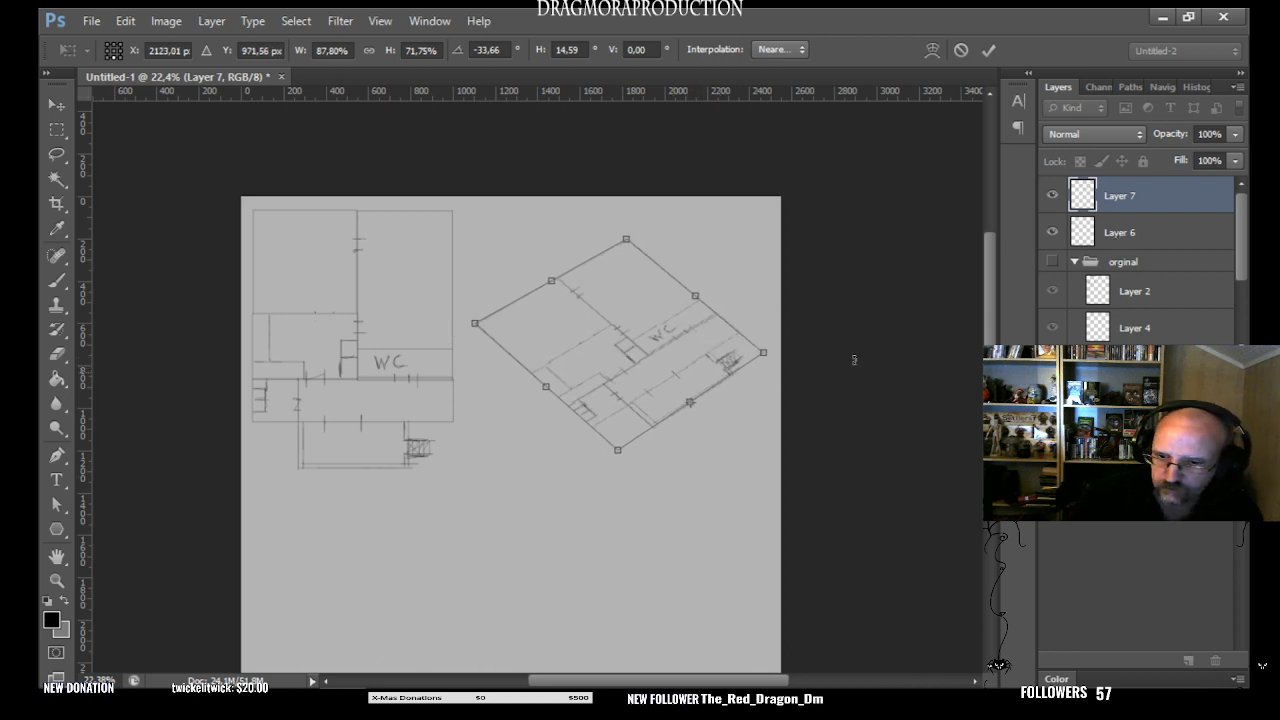
key(Return)
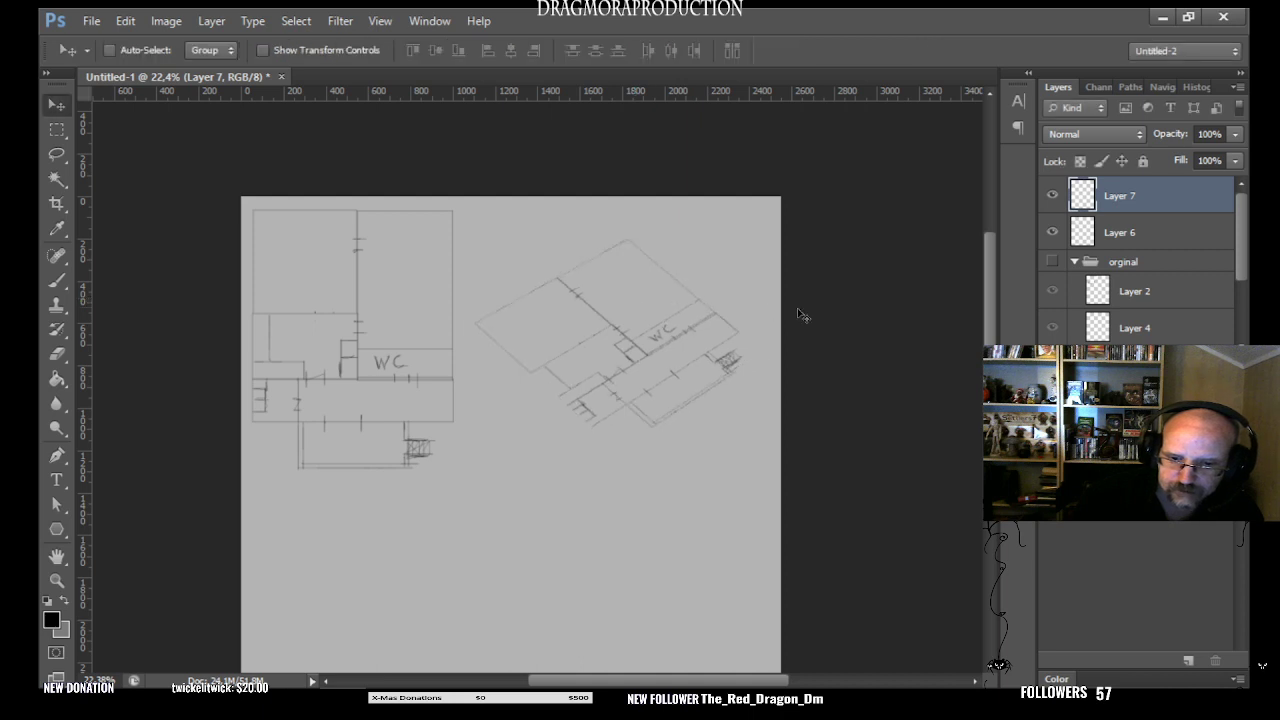
- Scale the original floor plan on Layer 6 to about 75%, keeping its upper-left corner fixed, and apply the transform
click(1150, 232)
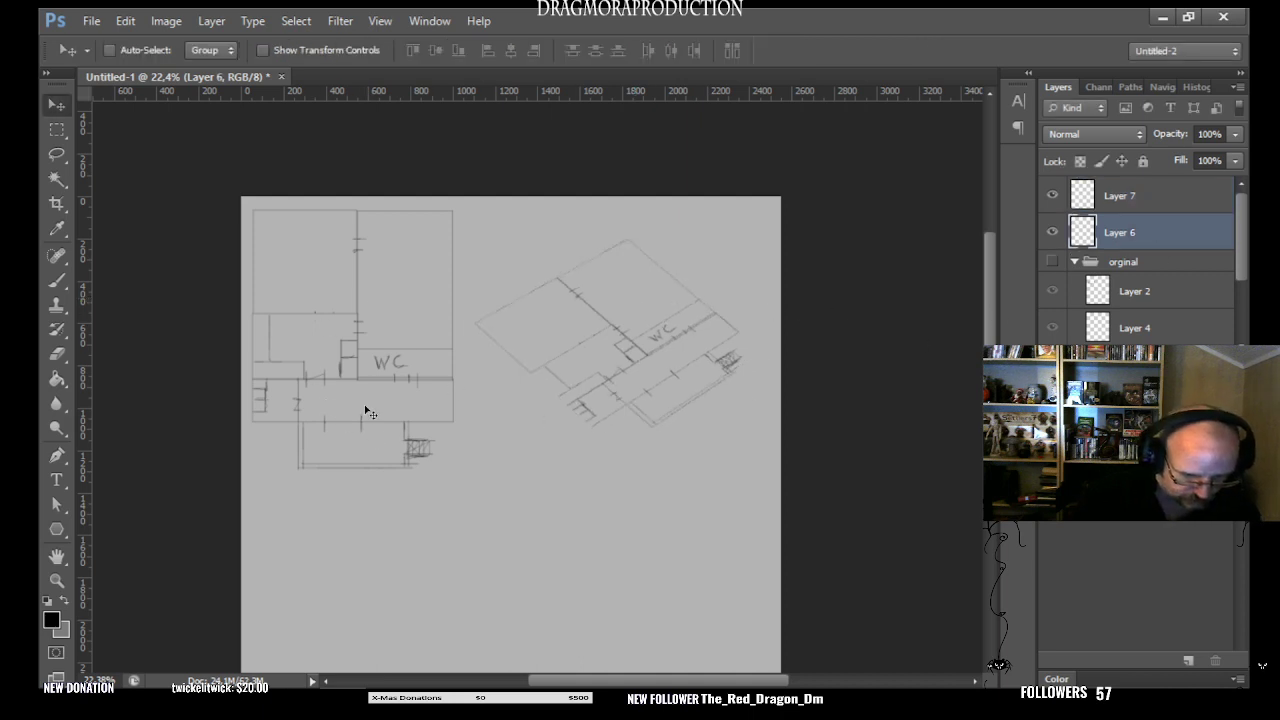
key(ctrl+t)
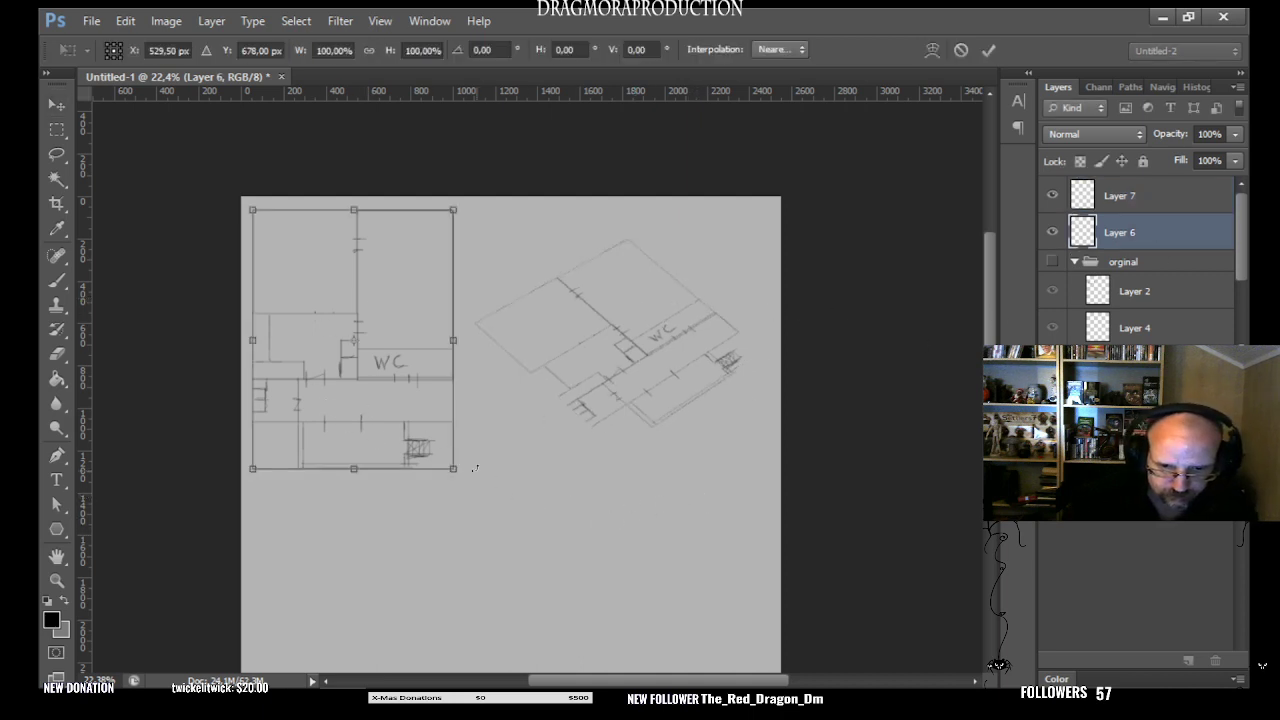
drag(455, 470, 421, 387)
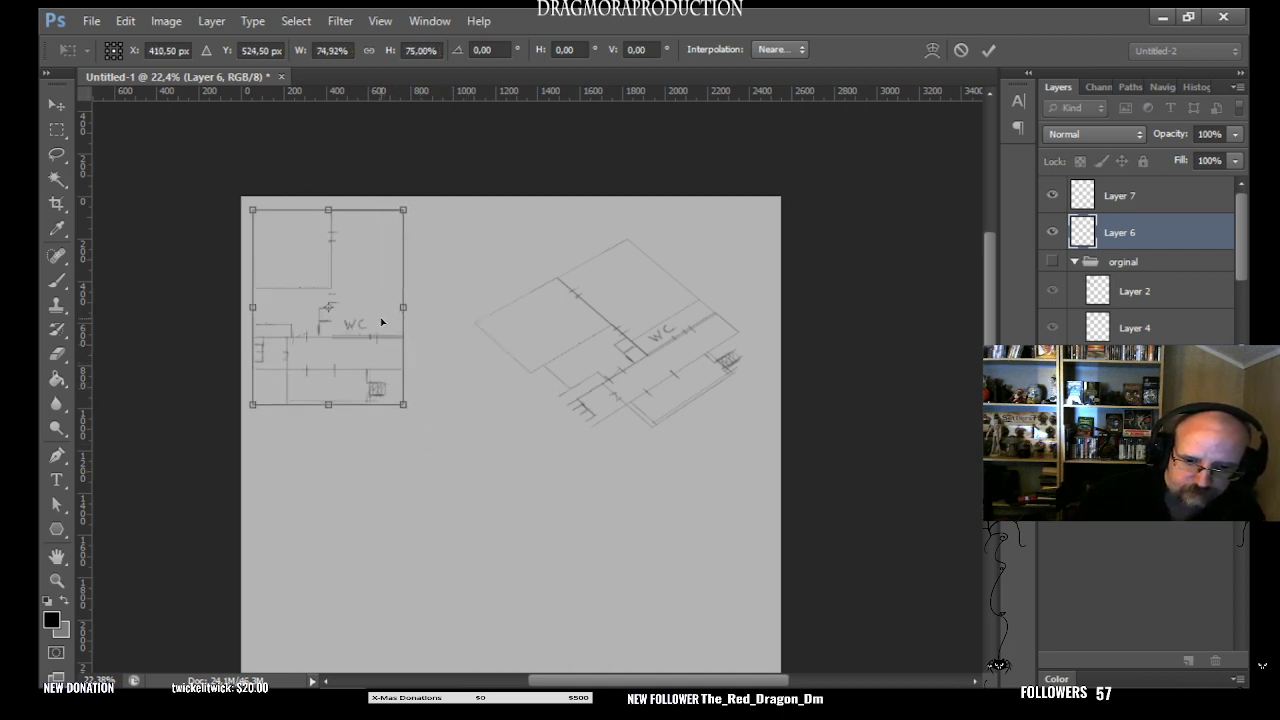
key(Return)
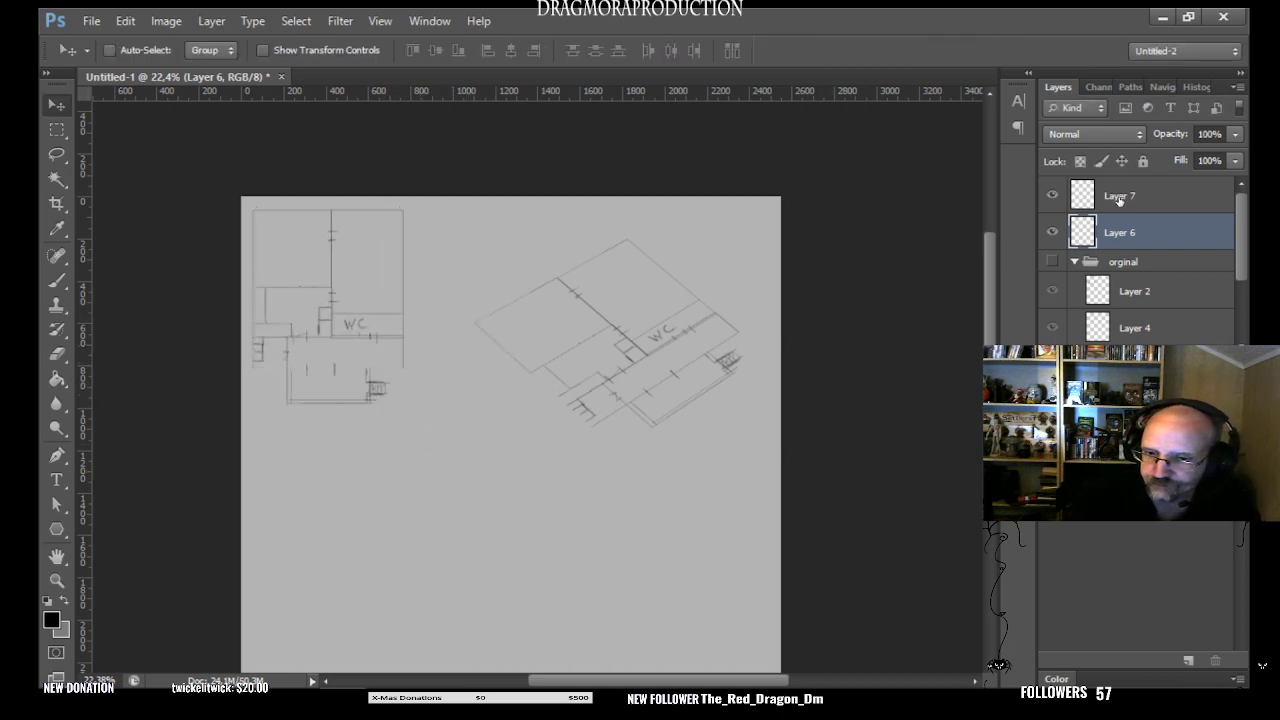
- Duplicate Layer 7, which holds the angled floor plan, keeping the default copy name
click(1119, 199)
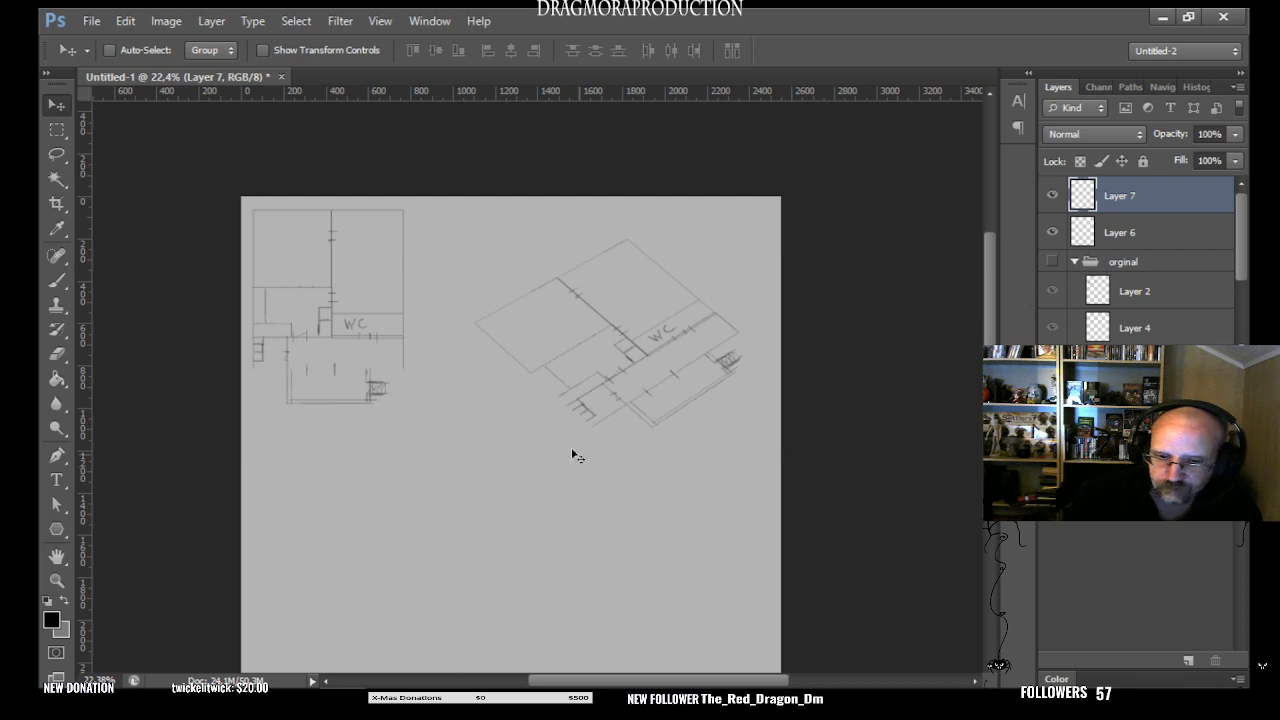
click(63, 581)
click(795, 332)
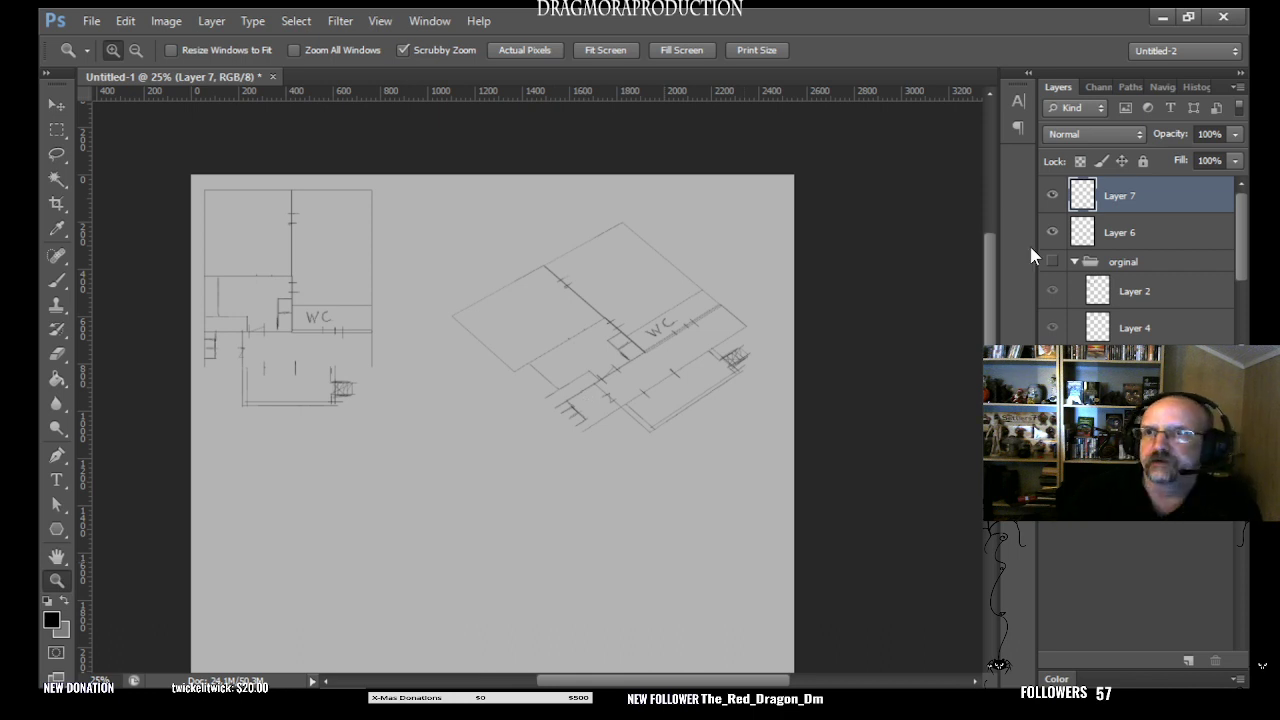
right_click(1167, 196)
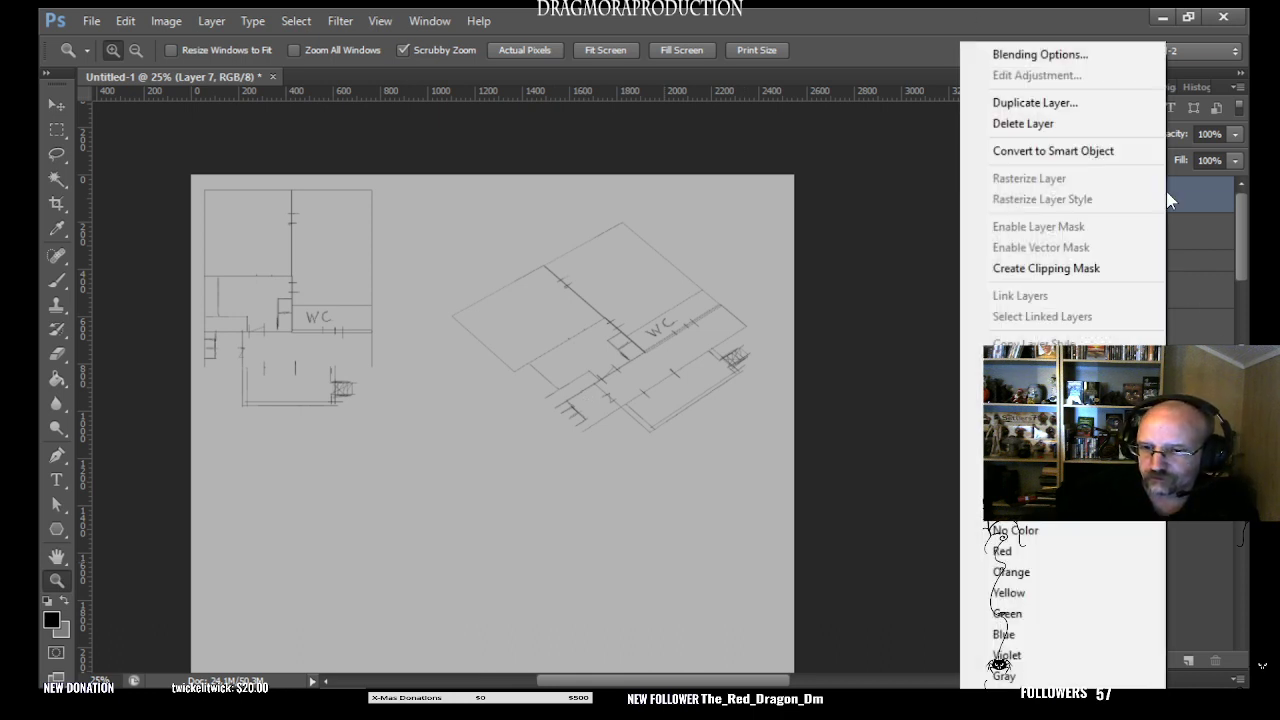
click(1103, 104)
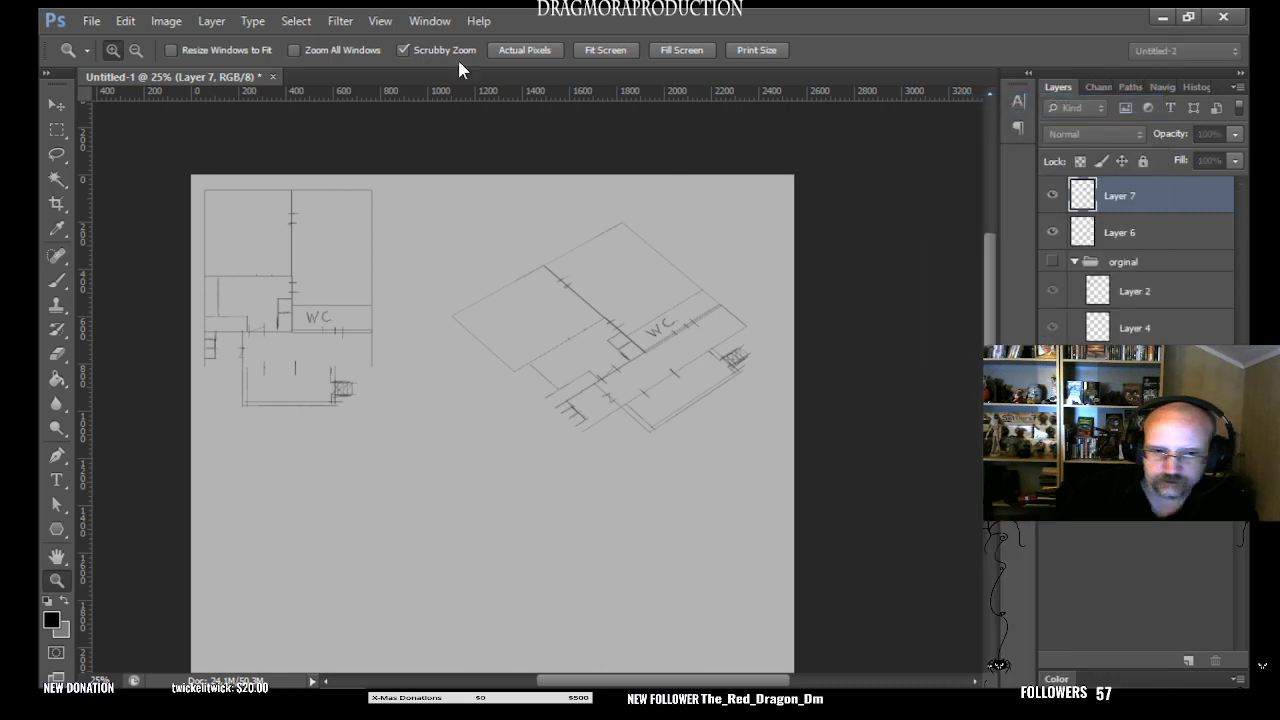
key(Return)
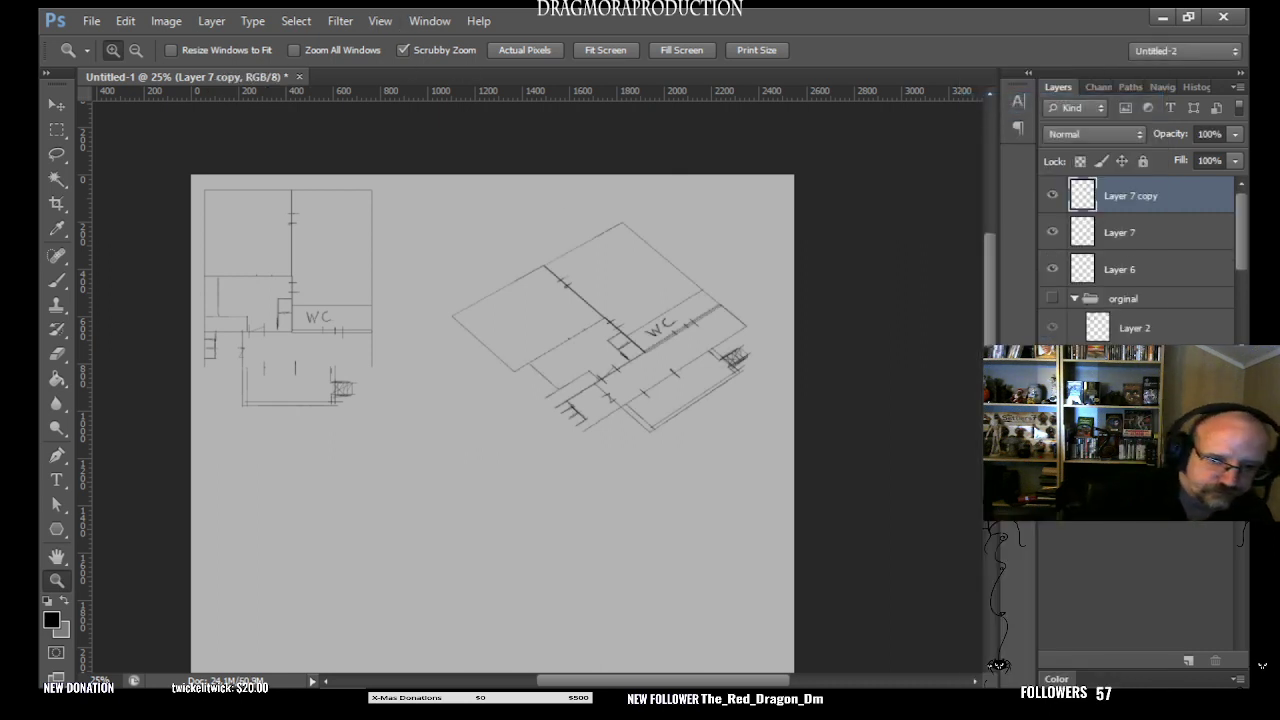
- Move the duplicated angled plan straight down so it sits slightly below the first one and partly overlaps it
click(57, 104)
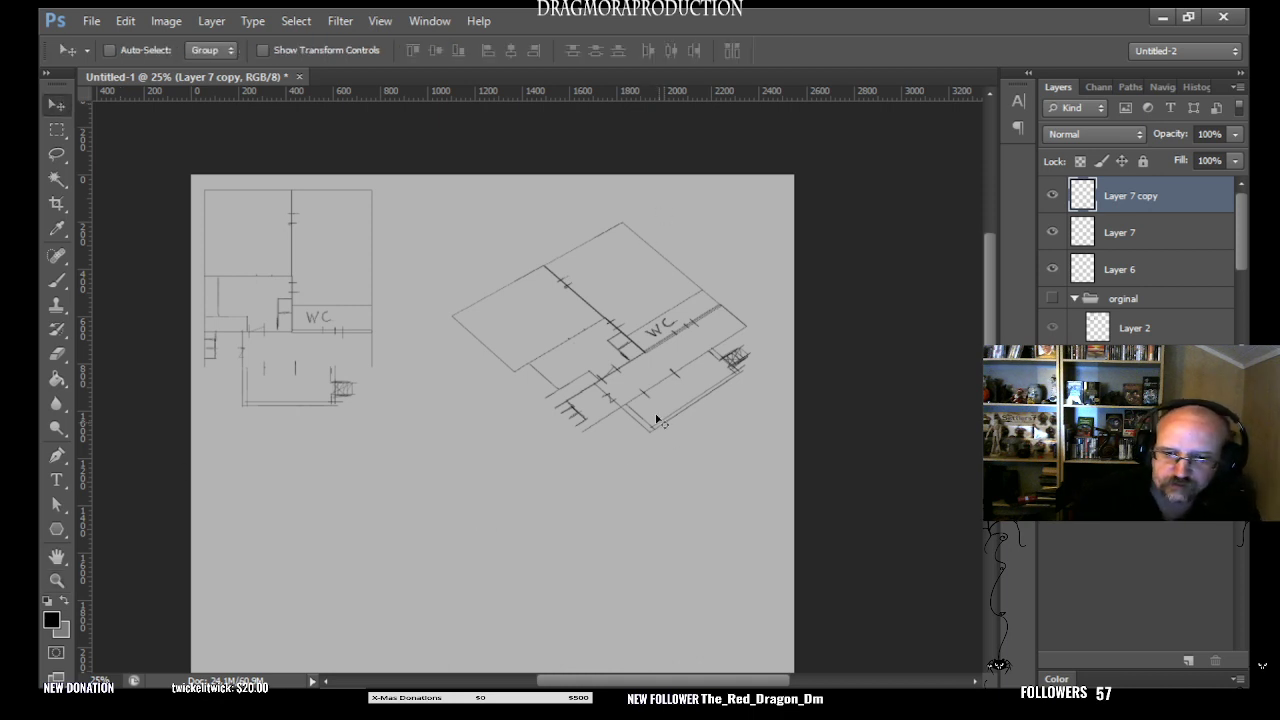
drag(638, 364, 700, 404)
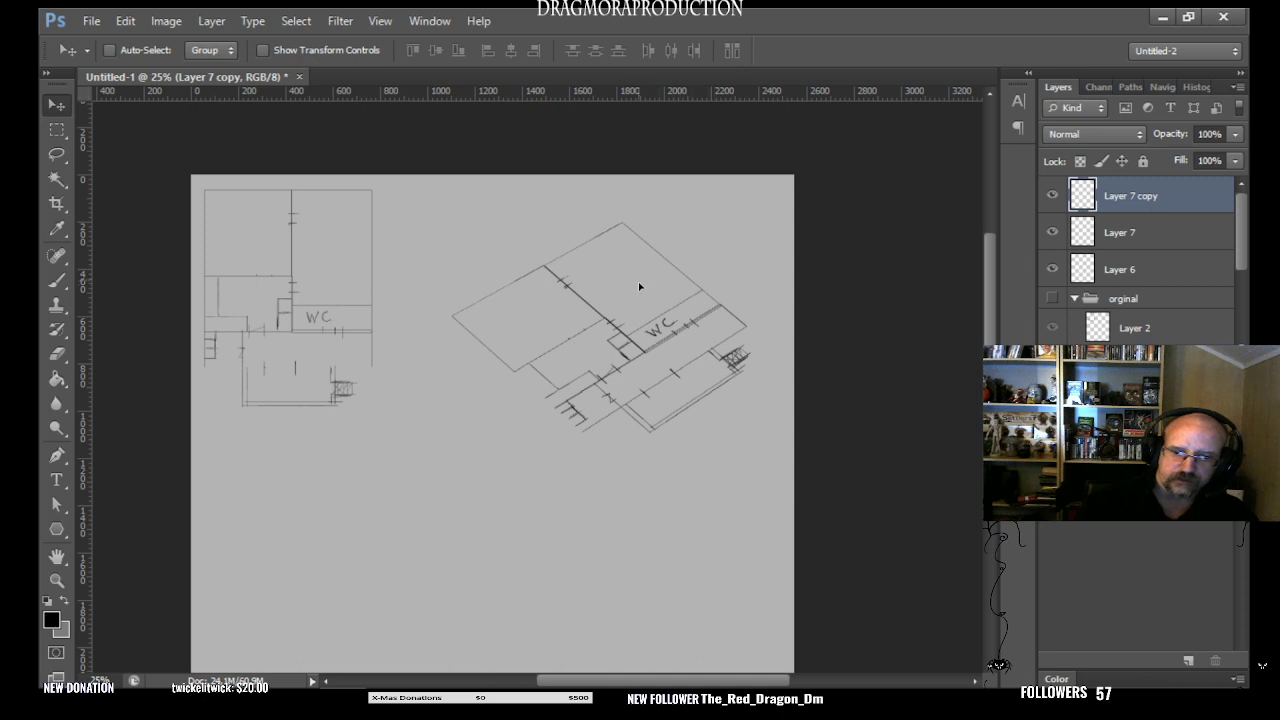
drag(640, 283, 594, 492)
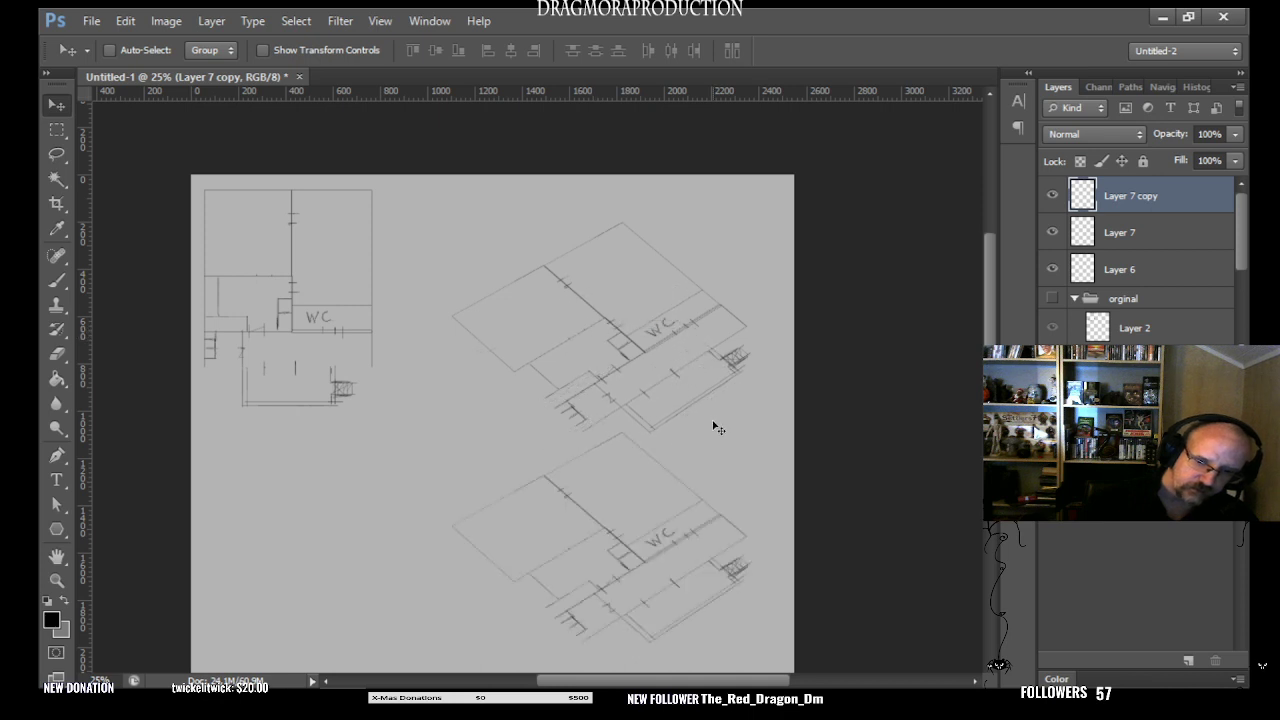
drag(648, 557, 639, 390)
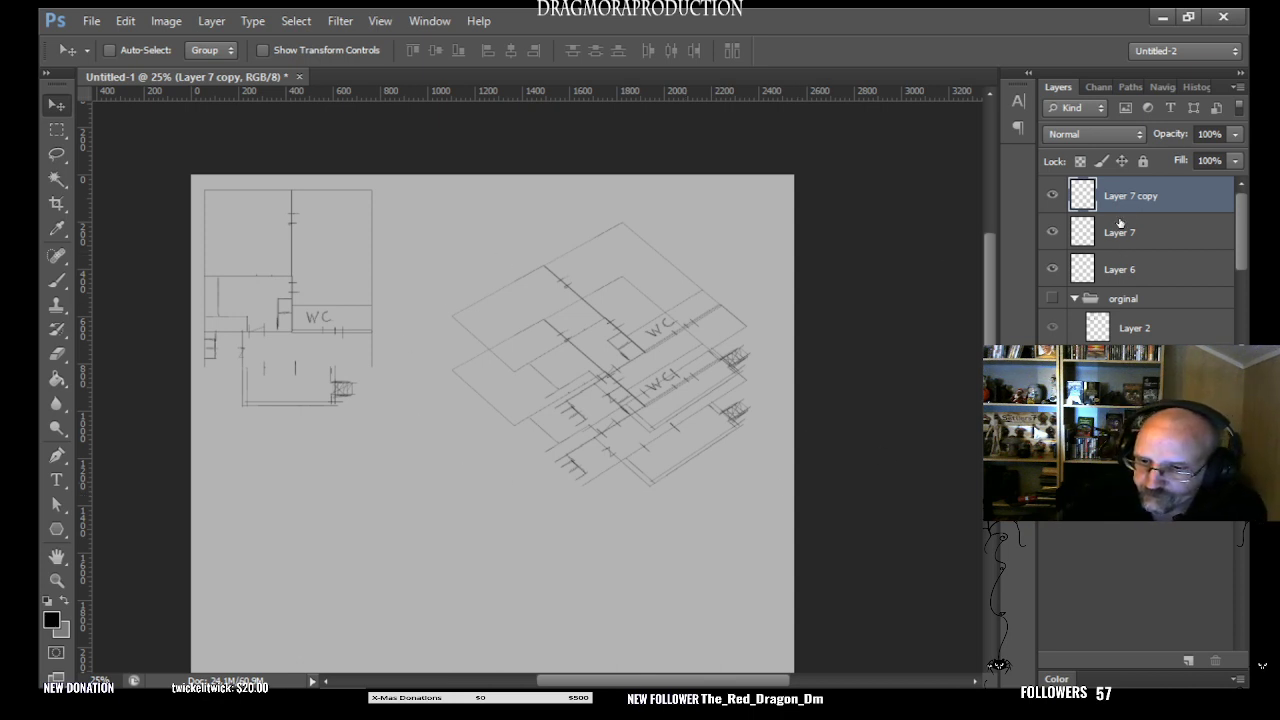
- Identify the plan on Layer 7 by toggling its visibility, and reduce that layer's opacity to 45%
click(1055, 234)
click(1056, 234)
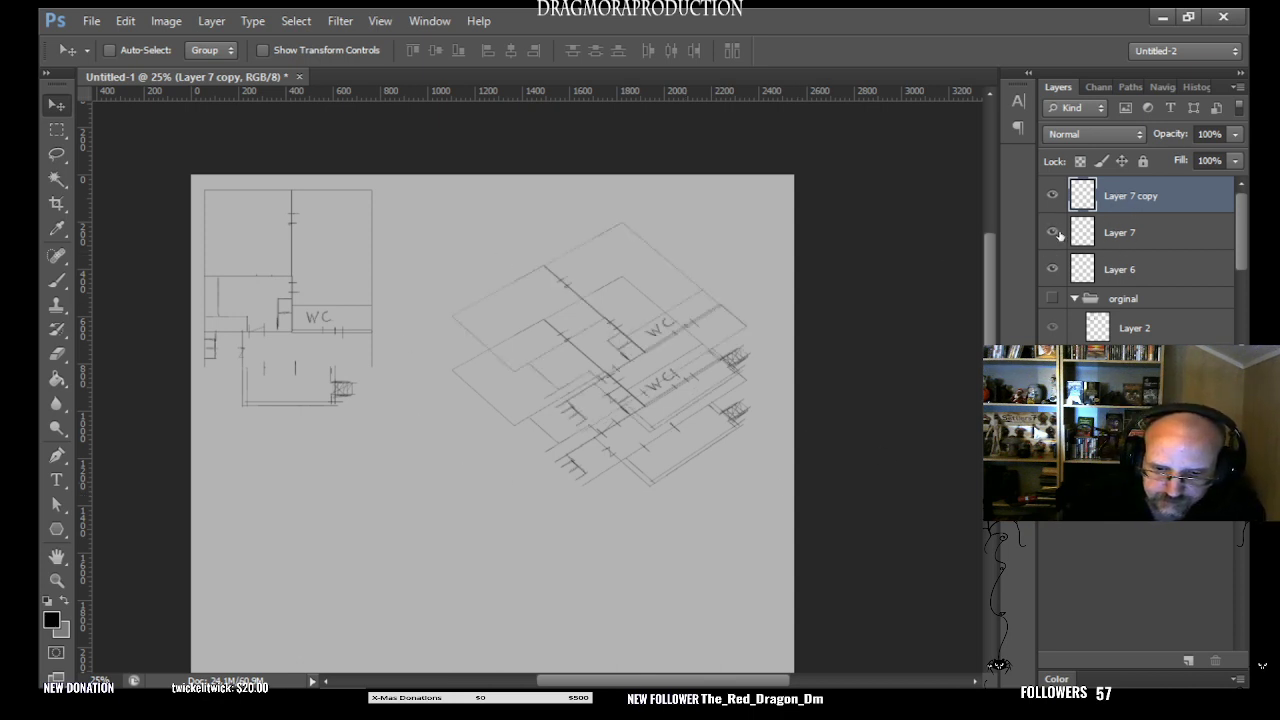
click(1152, 242)
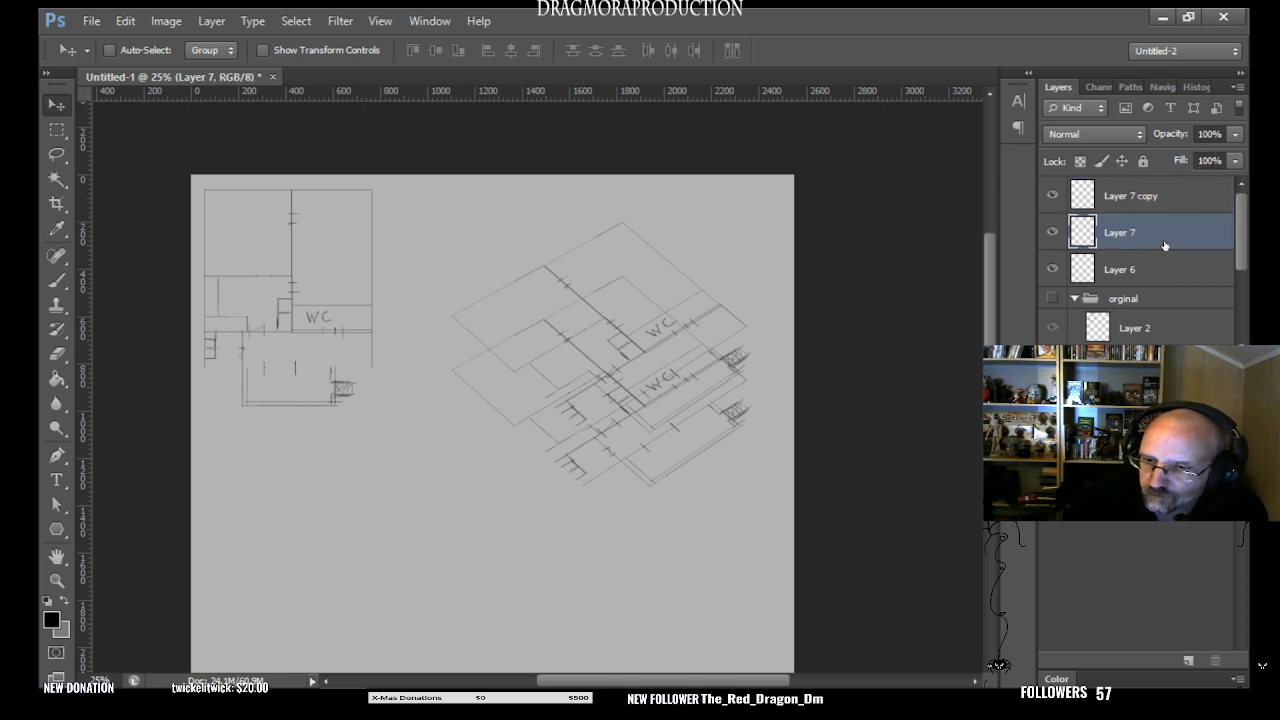
click(1235, 138)
click(1164, 157)
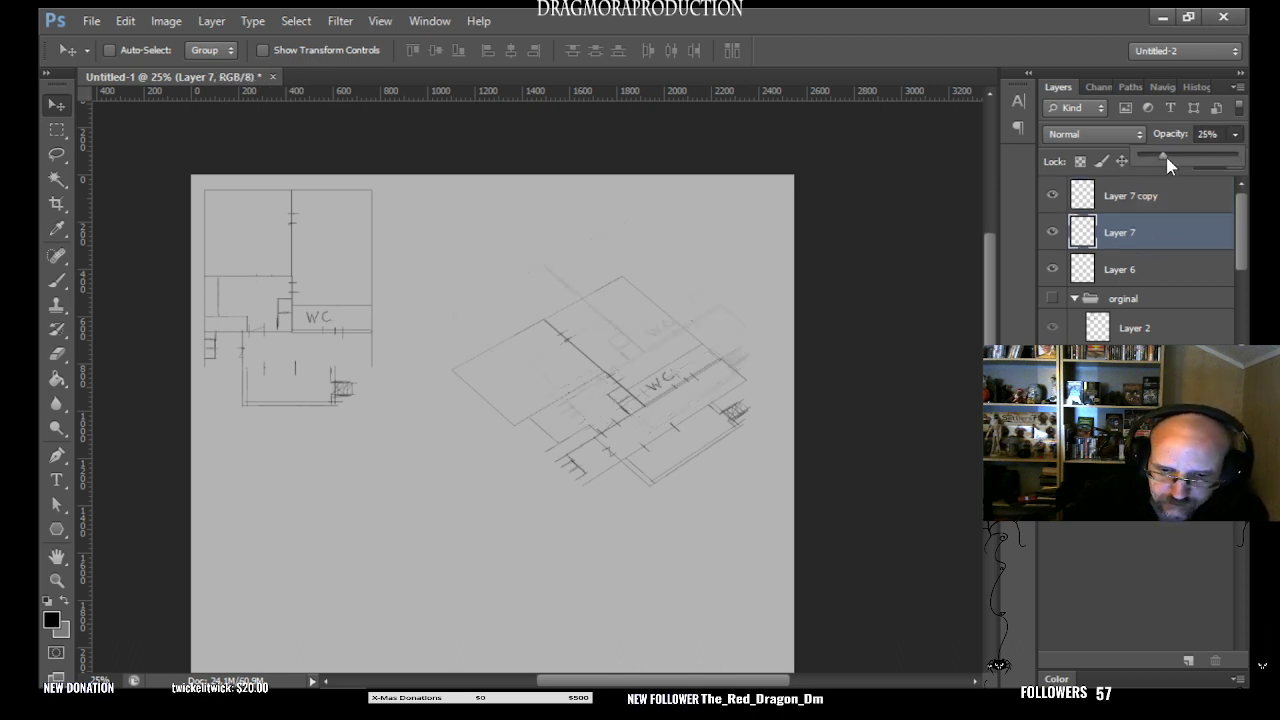
drag(1173, 157, 1183, 159)
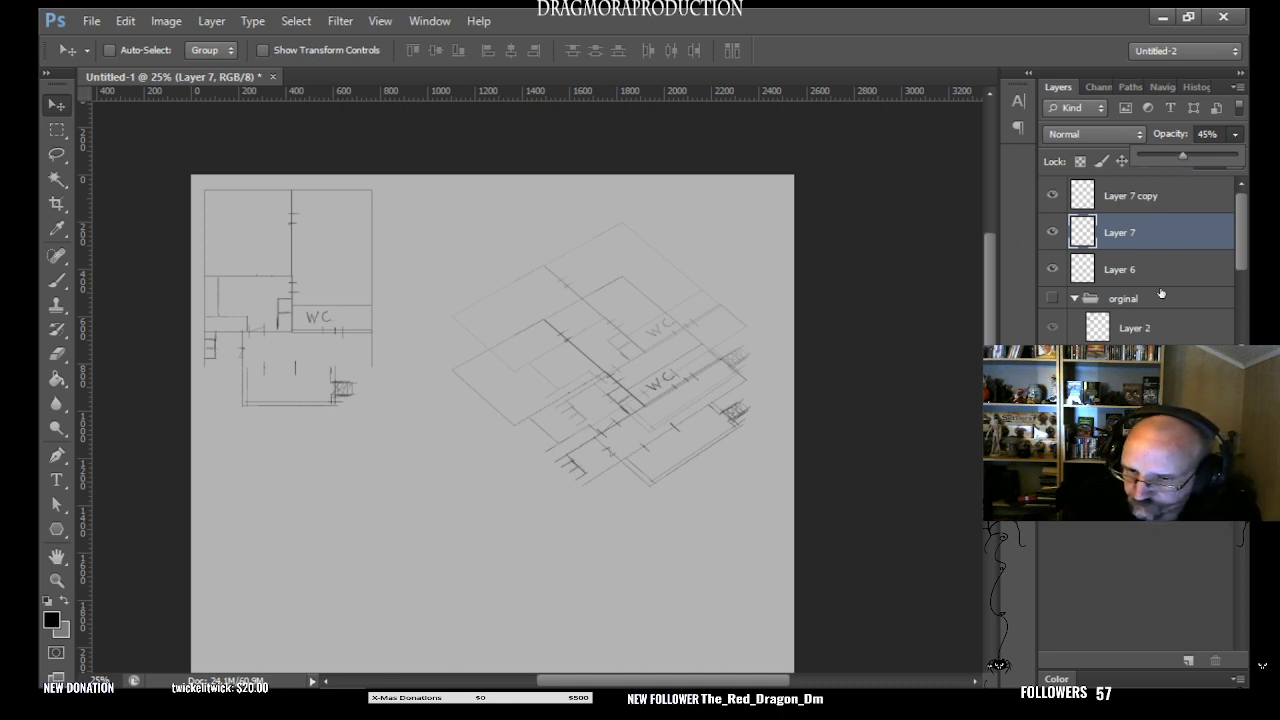
- Check which plan belongs to Layer 7 and which to Layer 7 copy by toggling each layer's visibility
click(1085, 200)
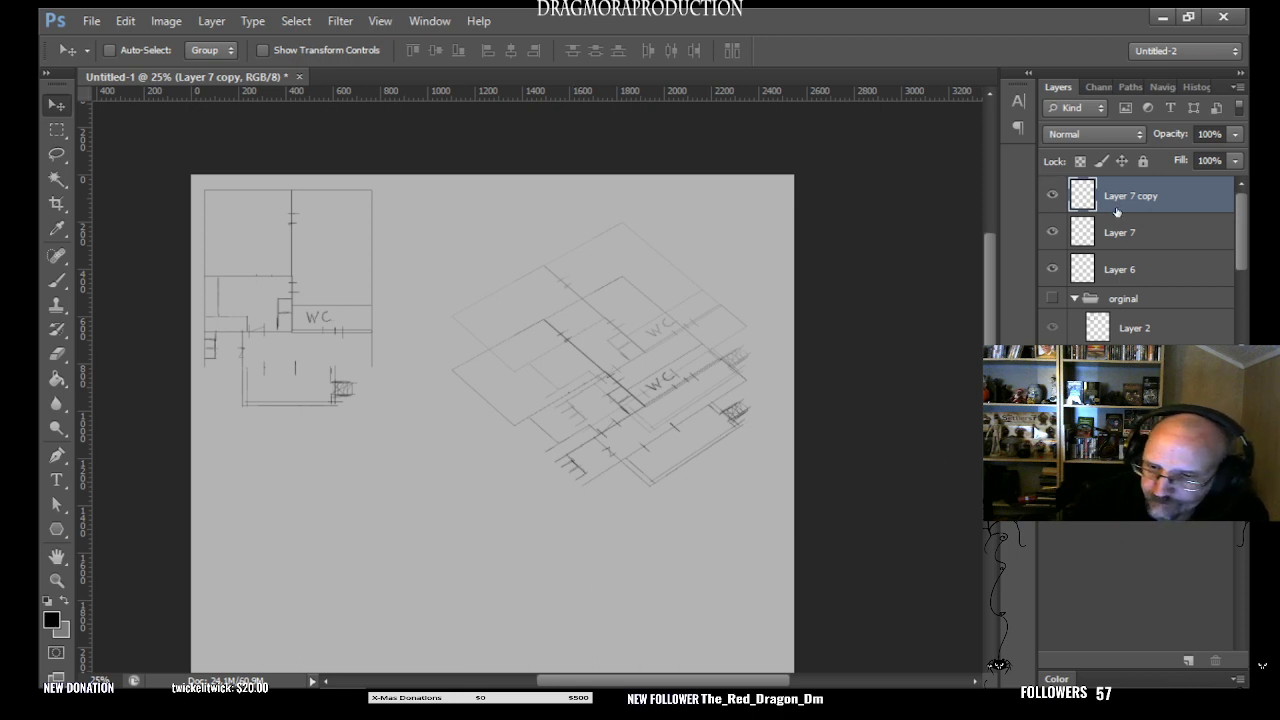
click(1052, 232)
click(1052, 232)
click(1052, 195)
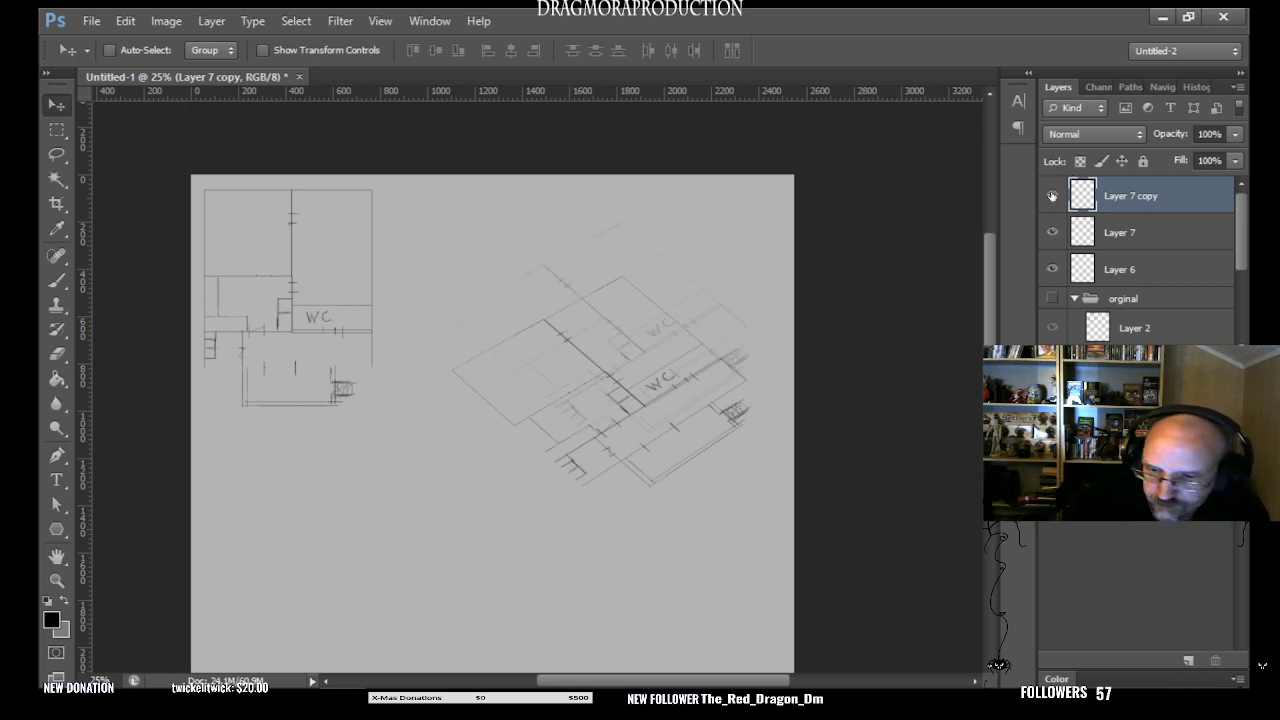
click(1053, 195)
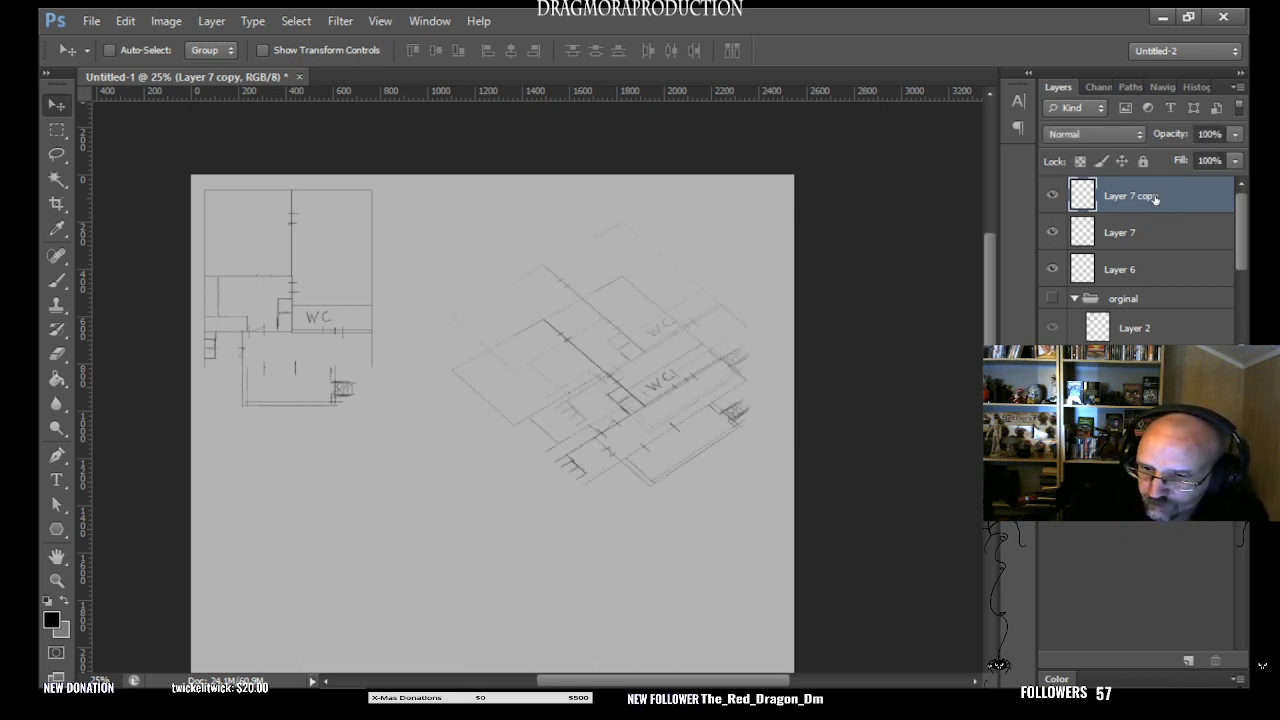
double_click(1154, 196)
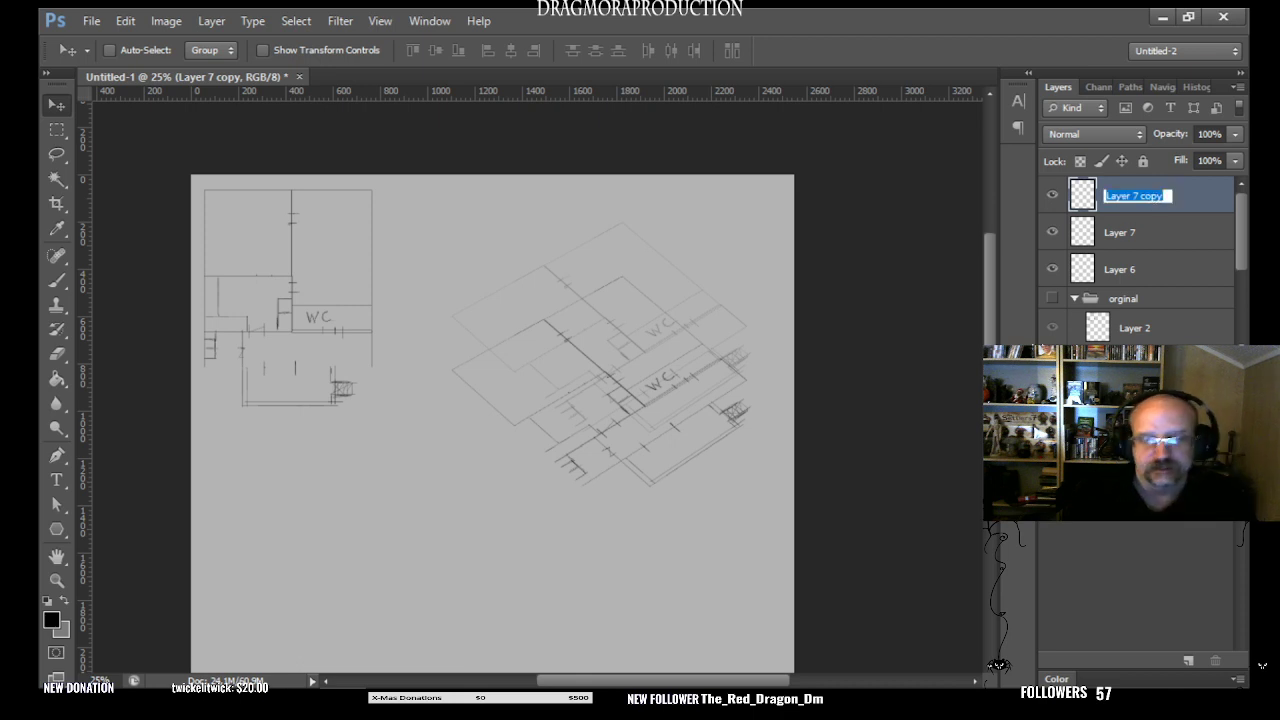
key(BackSpace)
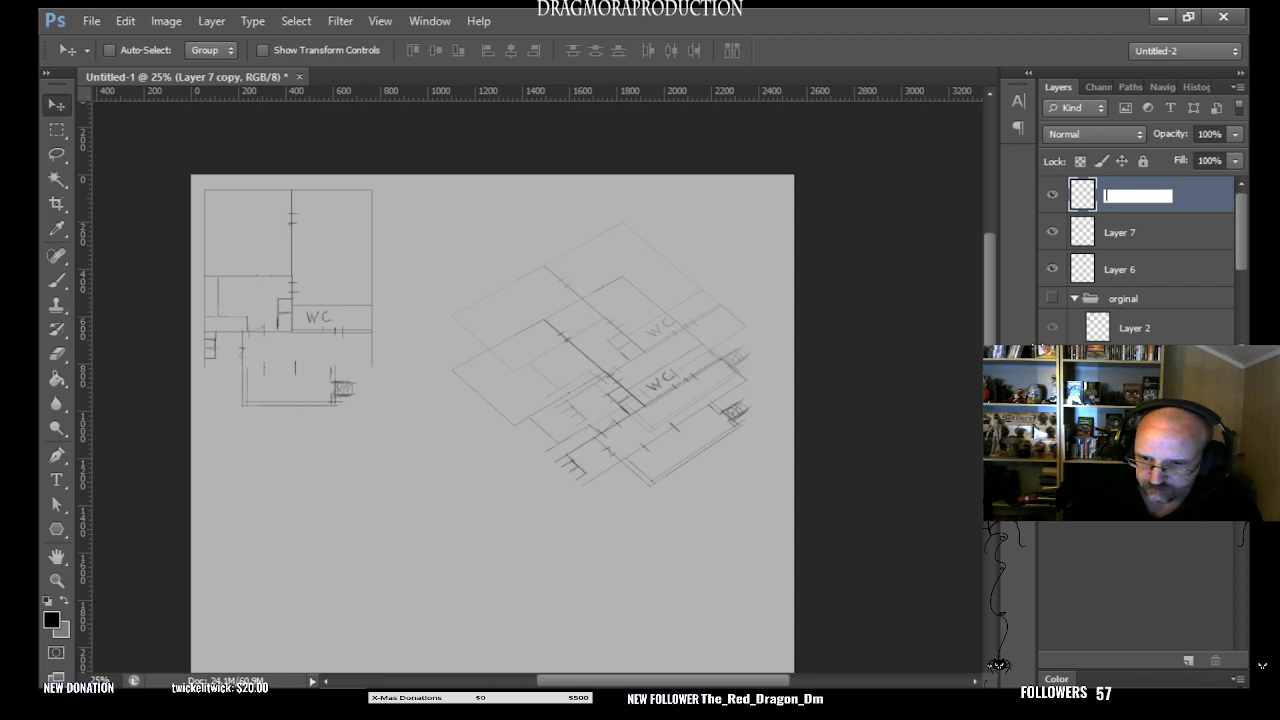
click(1052, 194)
click(1052, 194)
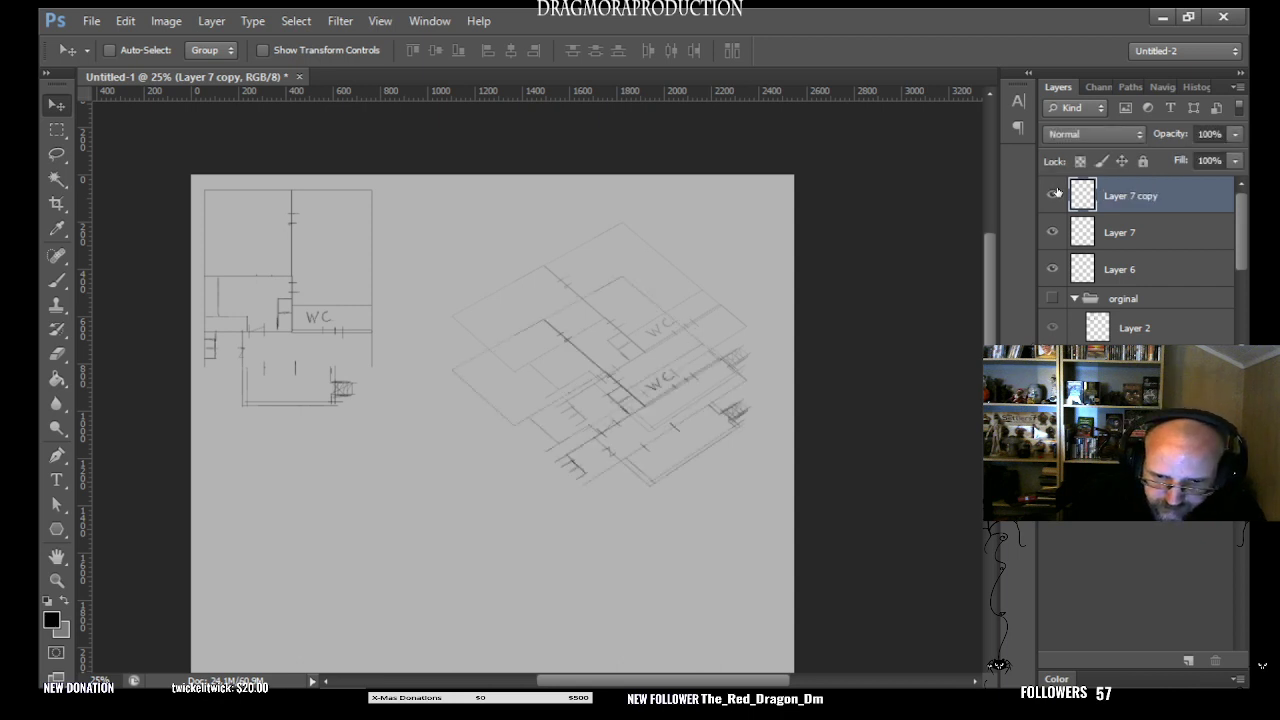
- Rename Layer 7 copy, the lower of the two angled plans, as Ground
double_click(1156, 197)
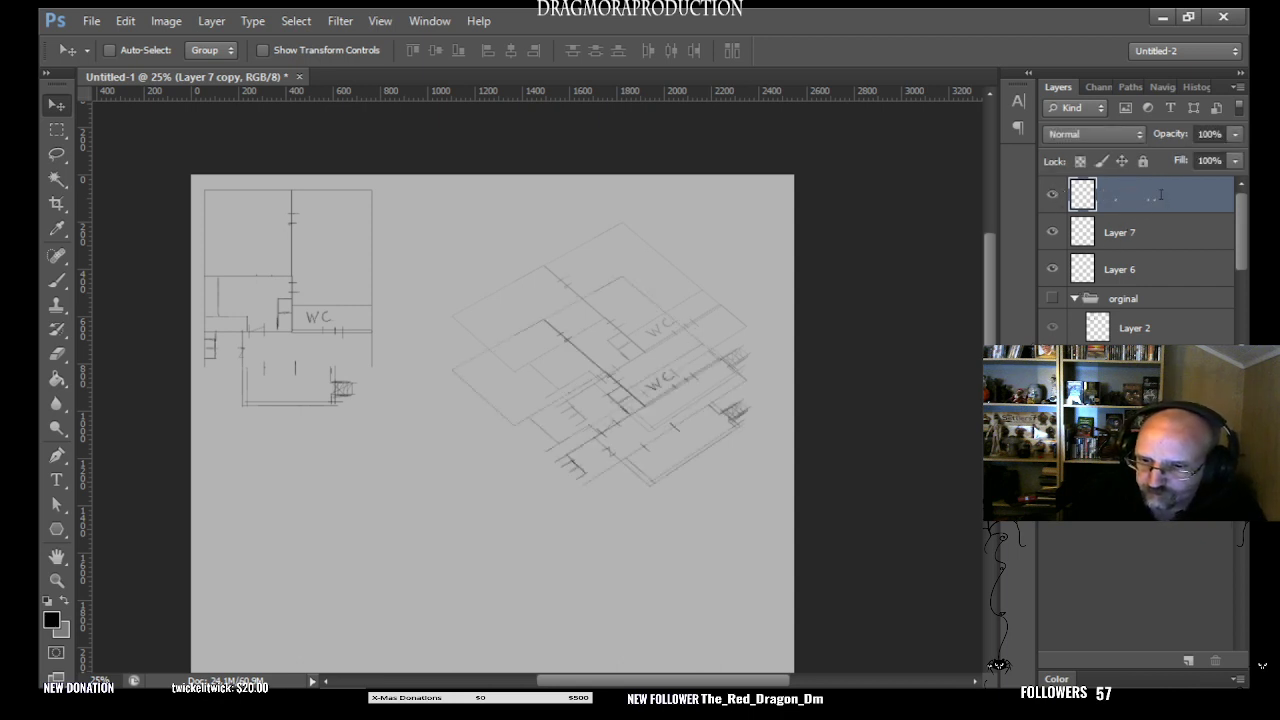
key(BackSpace)
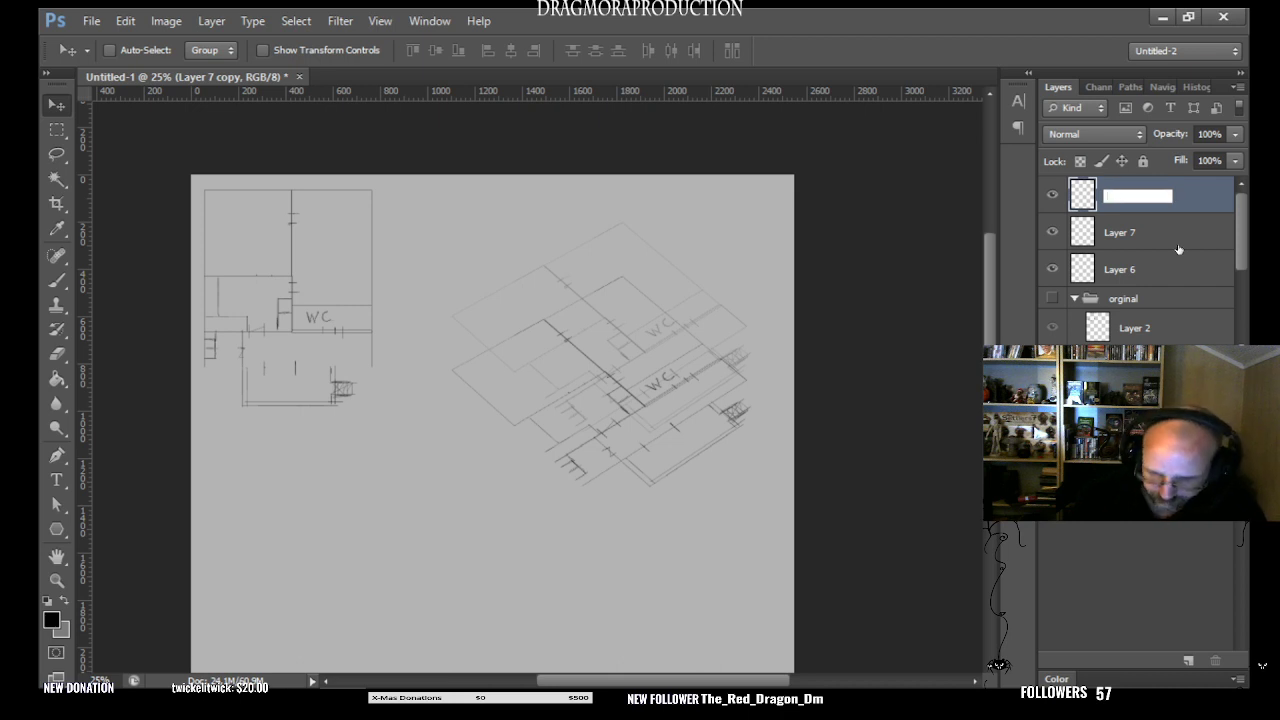
text(Gra)
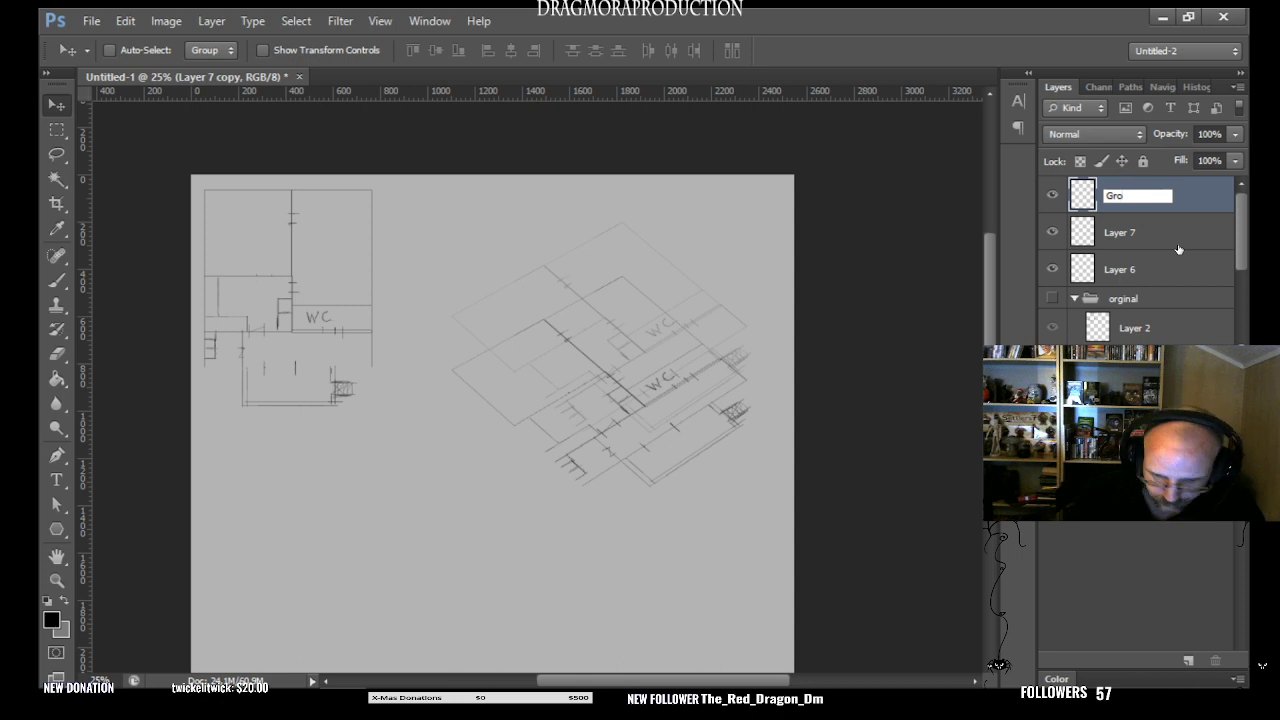
text(und)
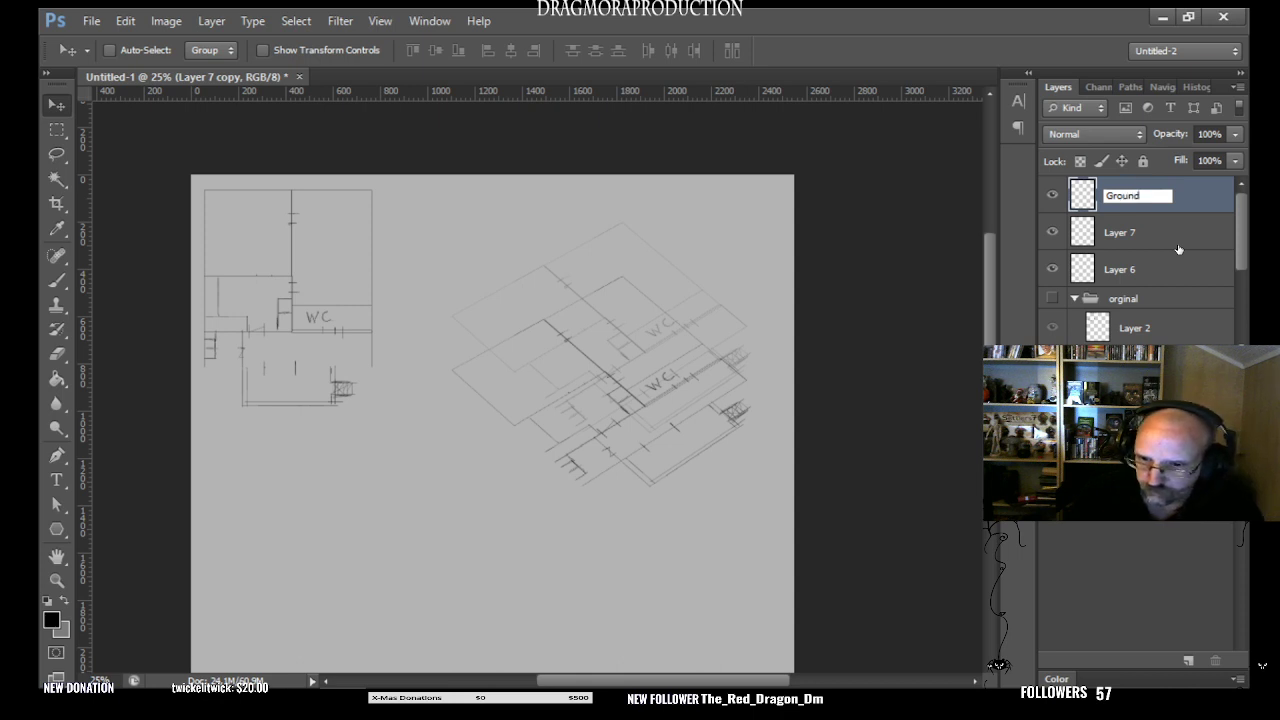
key(Return)
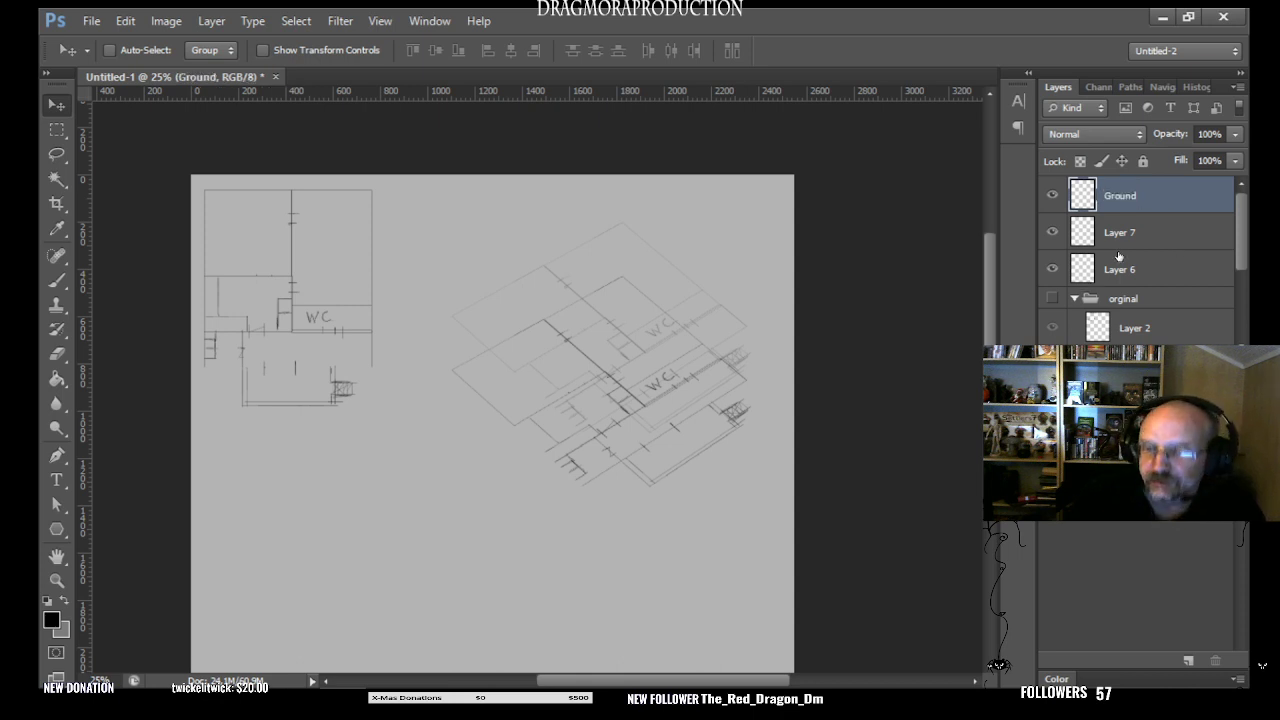
- Rename Layer 7, the fainter upper angled plan, as Upper
click(1128, 235)
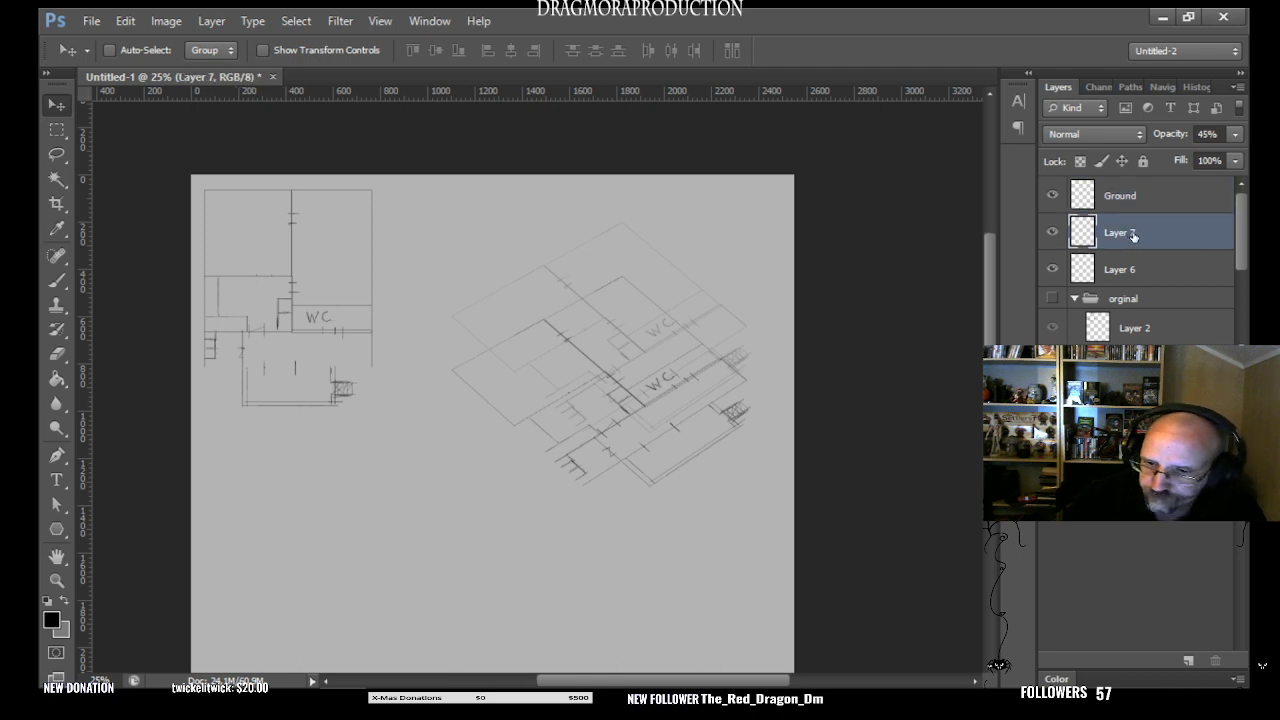
double_click(1131, 236)
key(BackSpace)
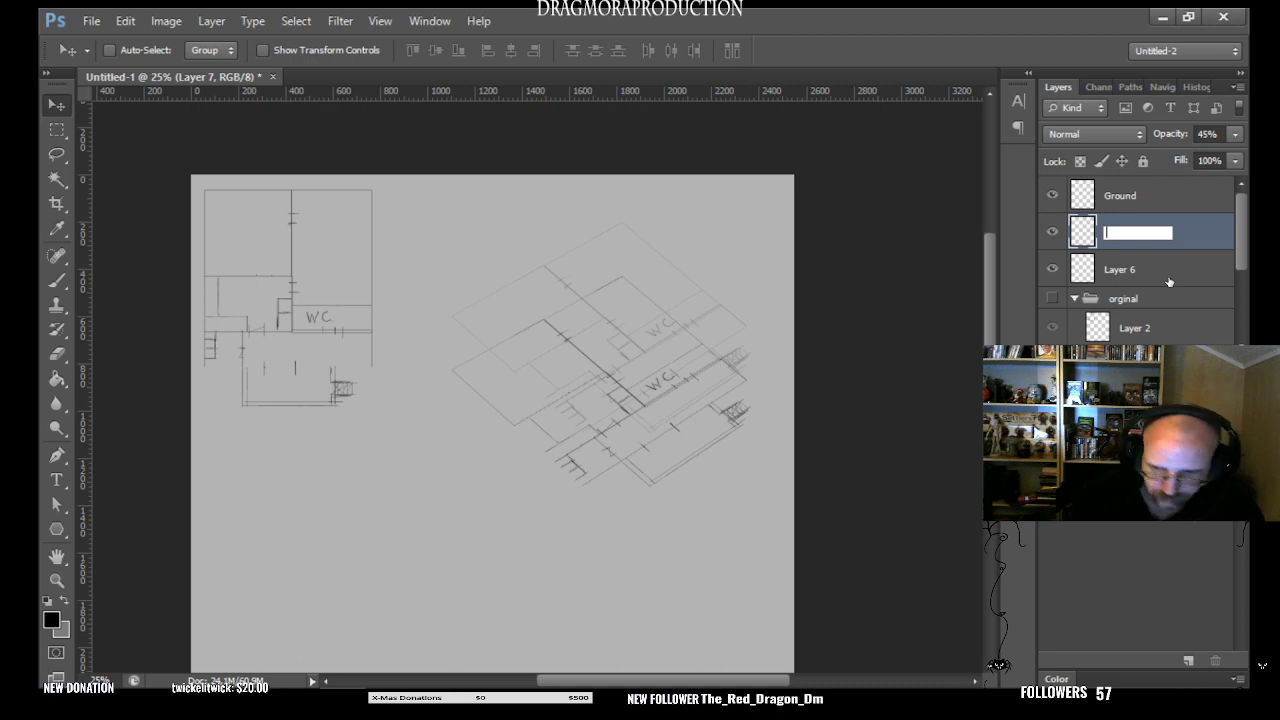
text(Upper)
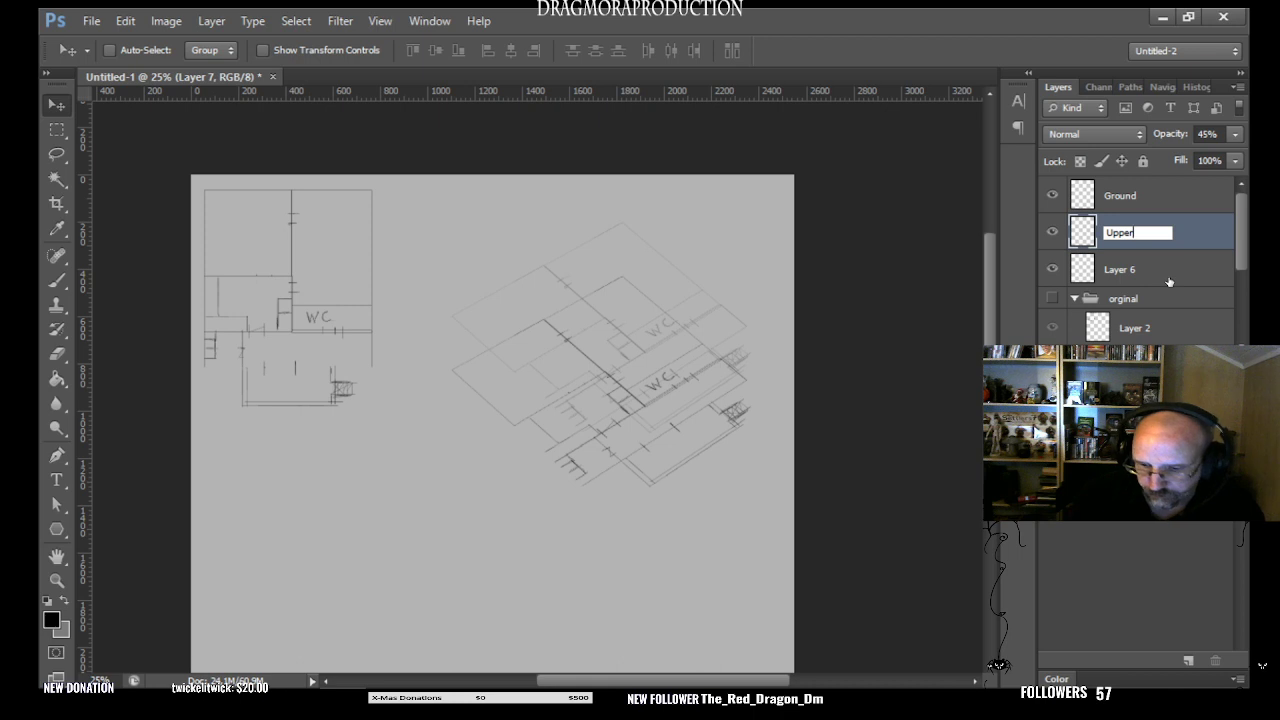
key(Return)
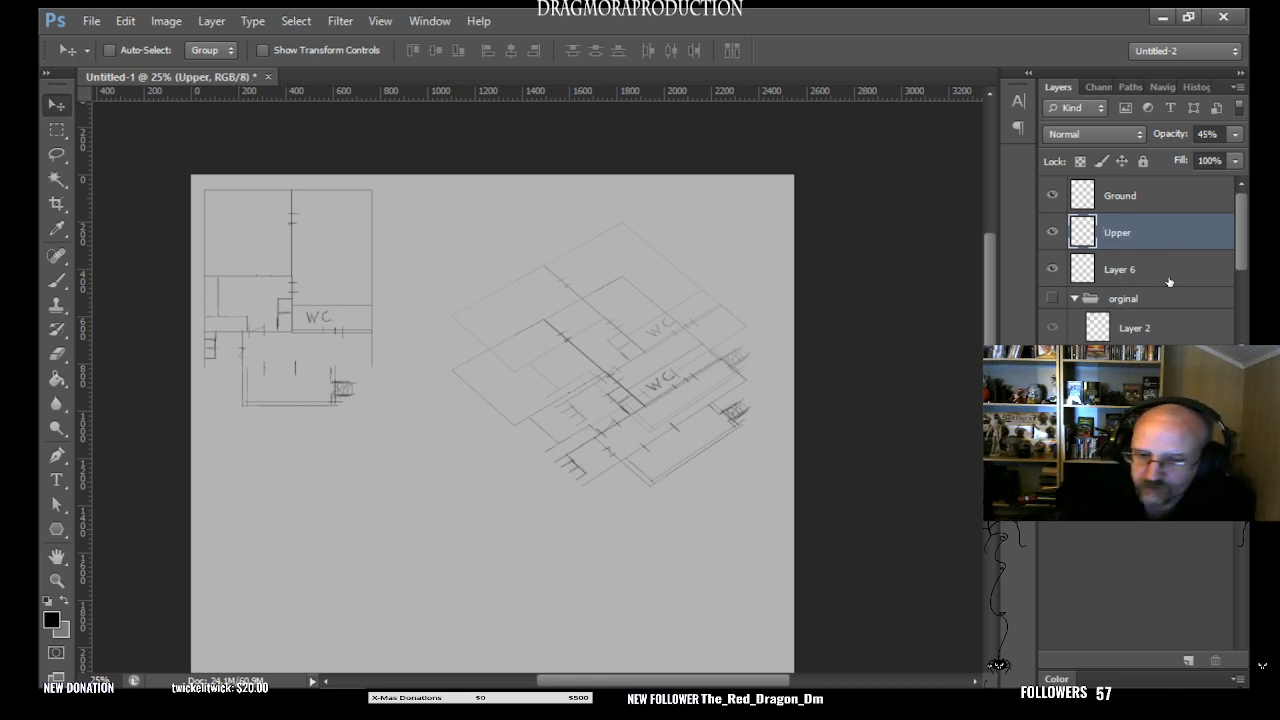
- Add a new layer above Upper and brush vertical lines joining the matching left-hand corners of the two angled plans
click(56, 282)
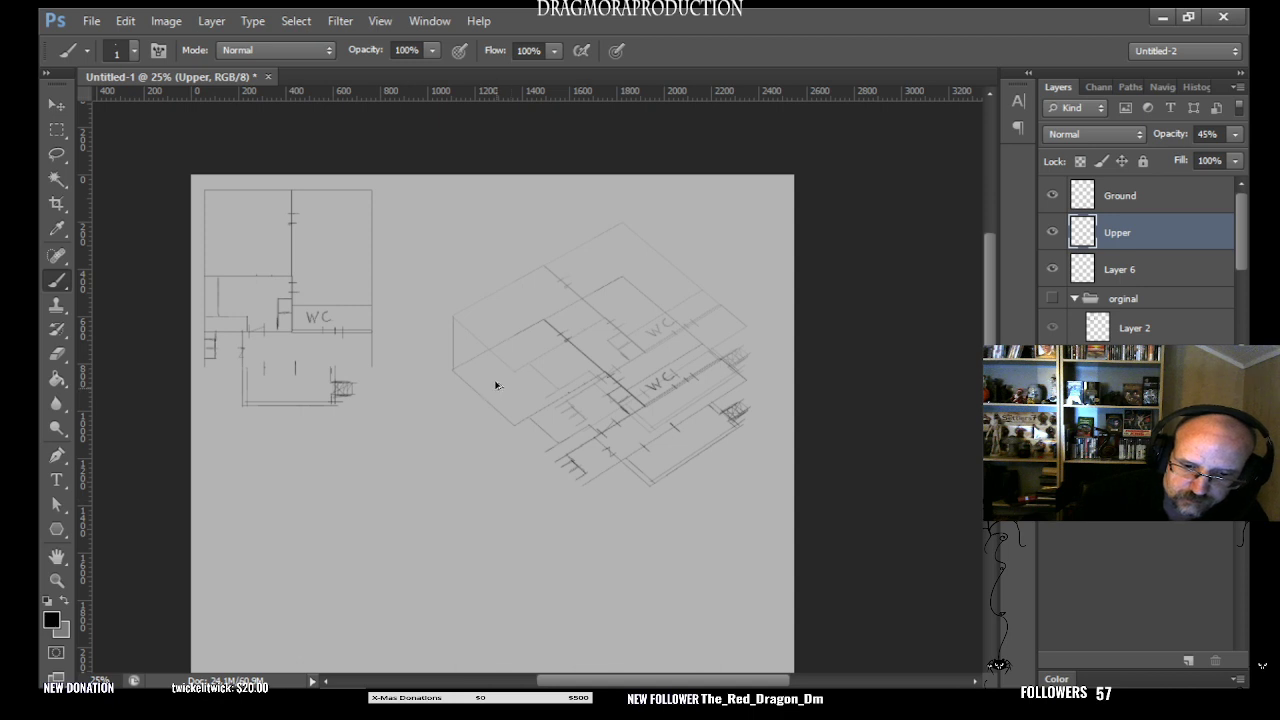
key(ctrl+z)
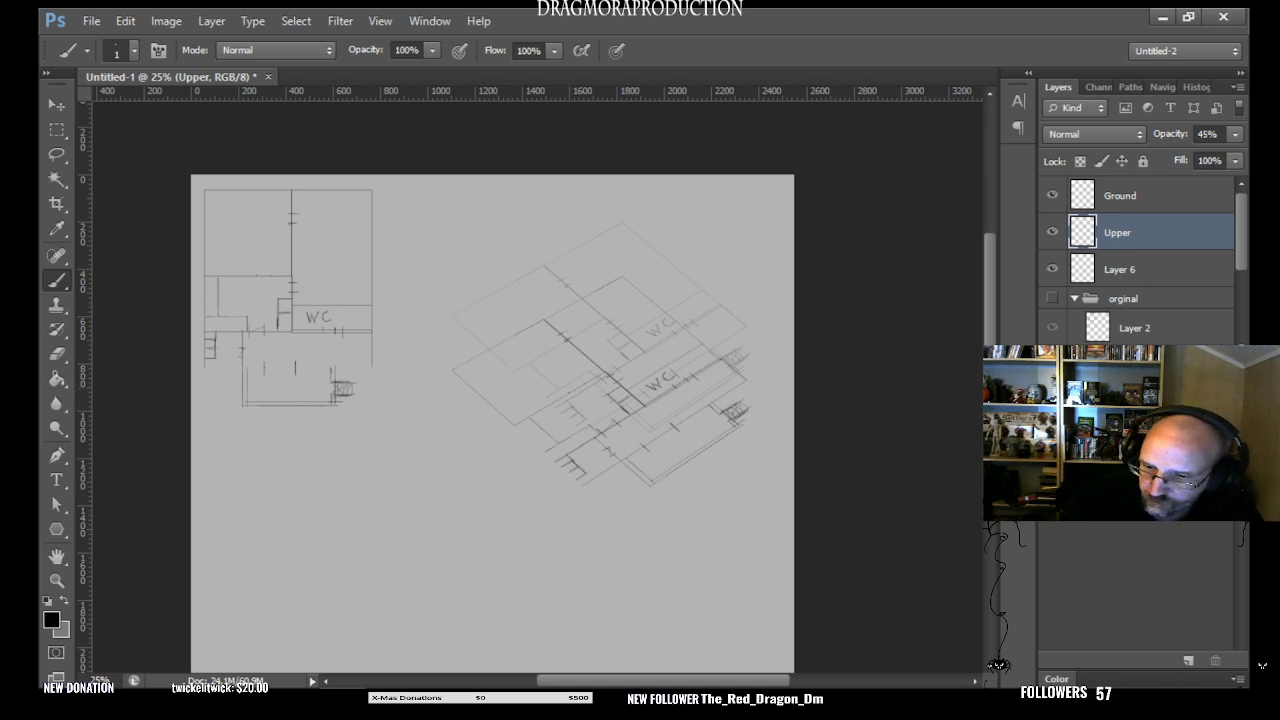
key(ctrl+shift+alt+n)
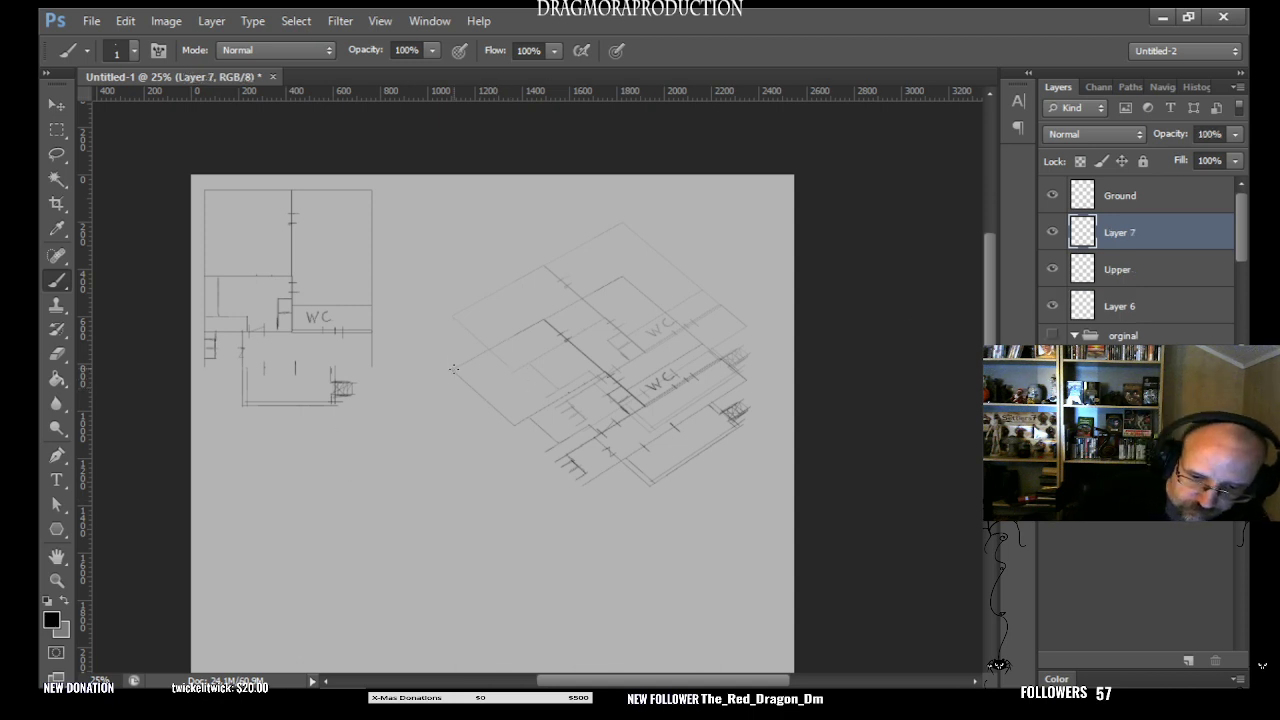
drag(454, 368, 454, 322)
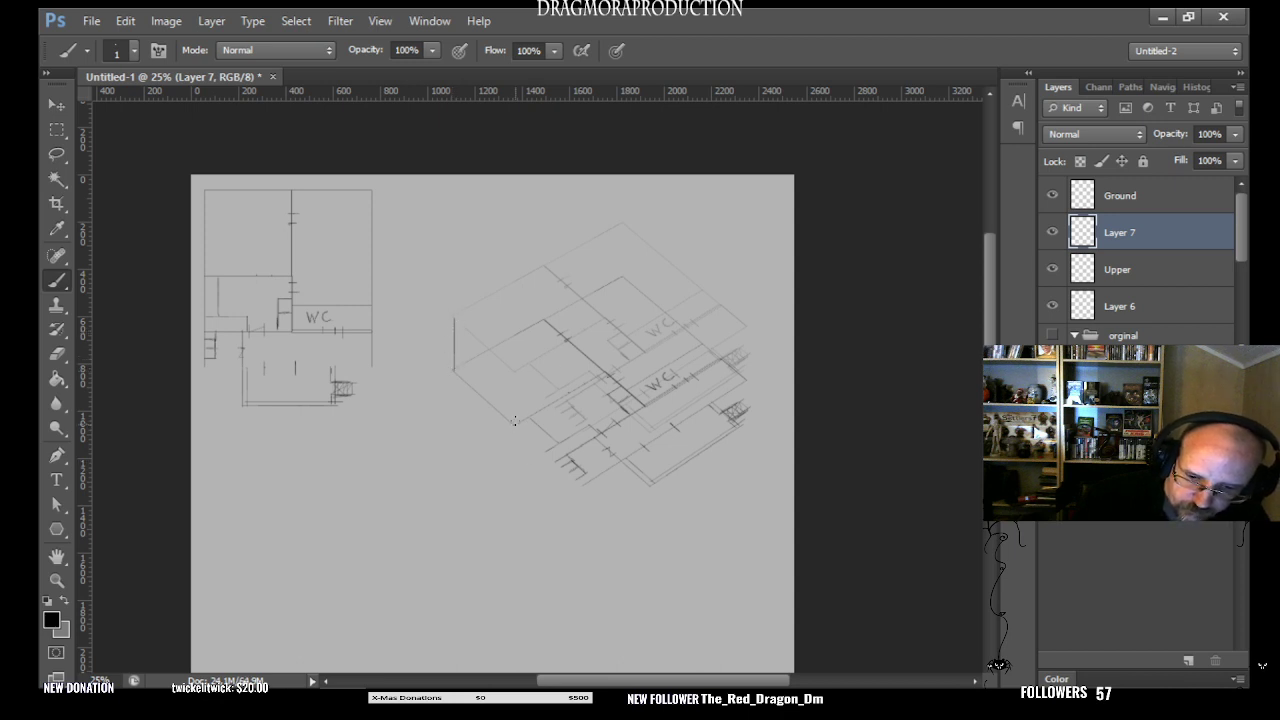
drag(514, 422, 514, 372)
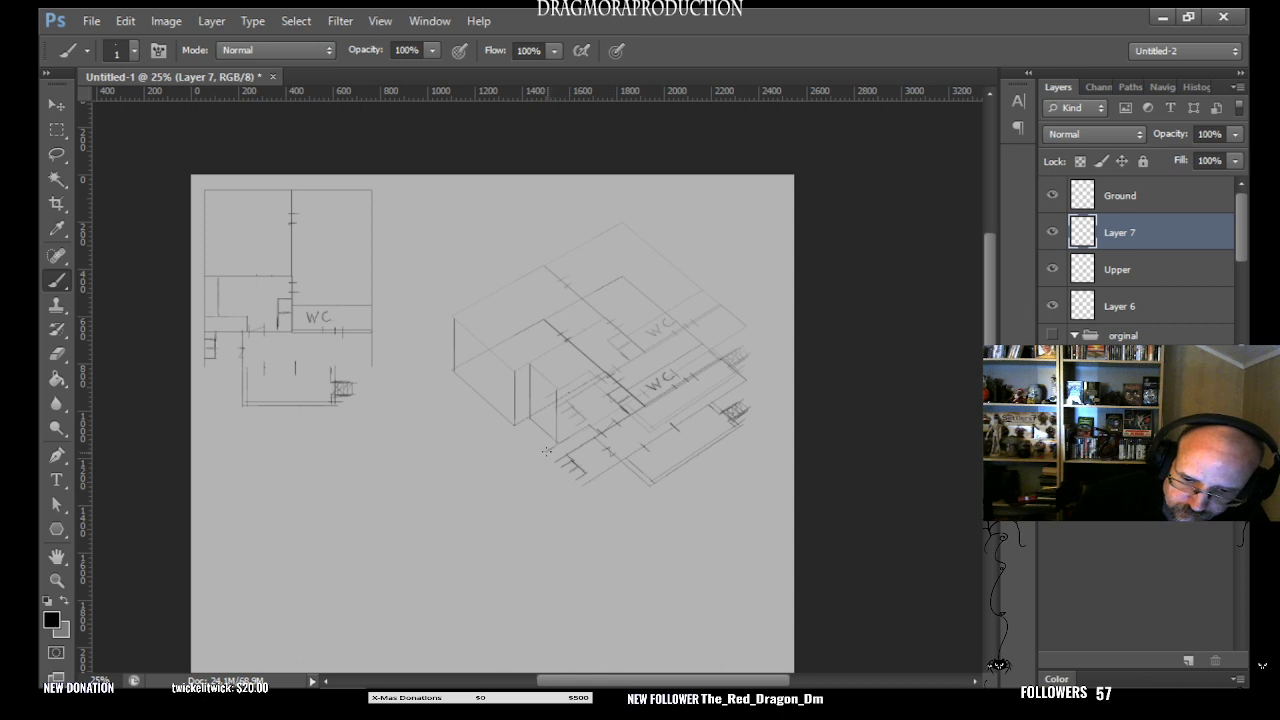
- Brush the outer stair wall between the two plans with two vertical corner lines, sloping upper and lower edges, and a diagonal
drag(545, 441, 545, 400)
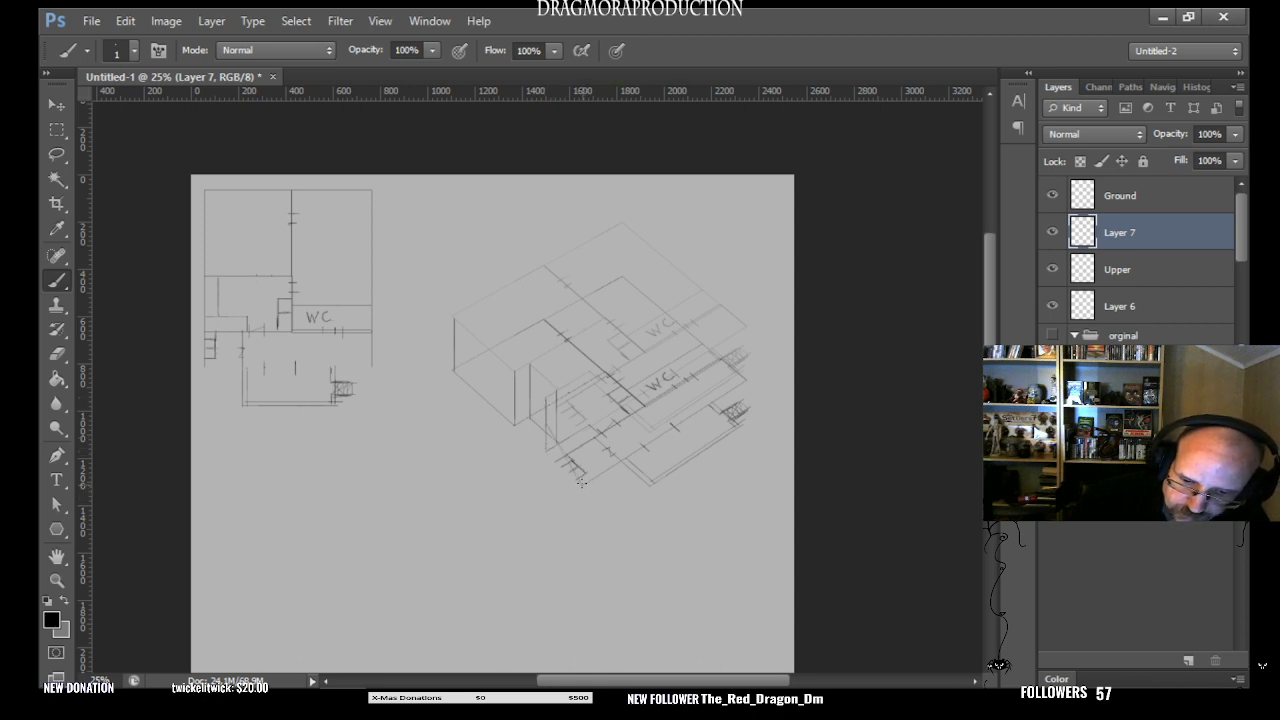
drag(584, 453, 581, 438)
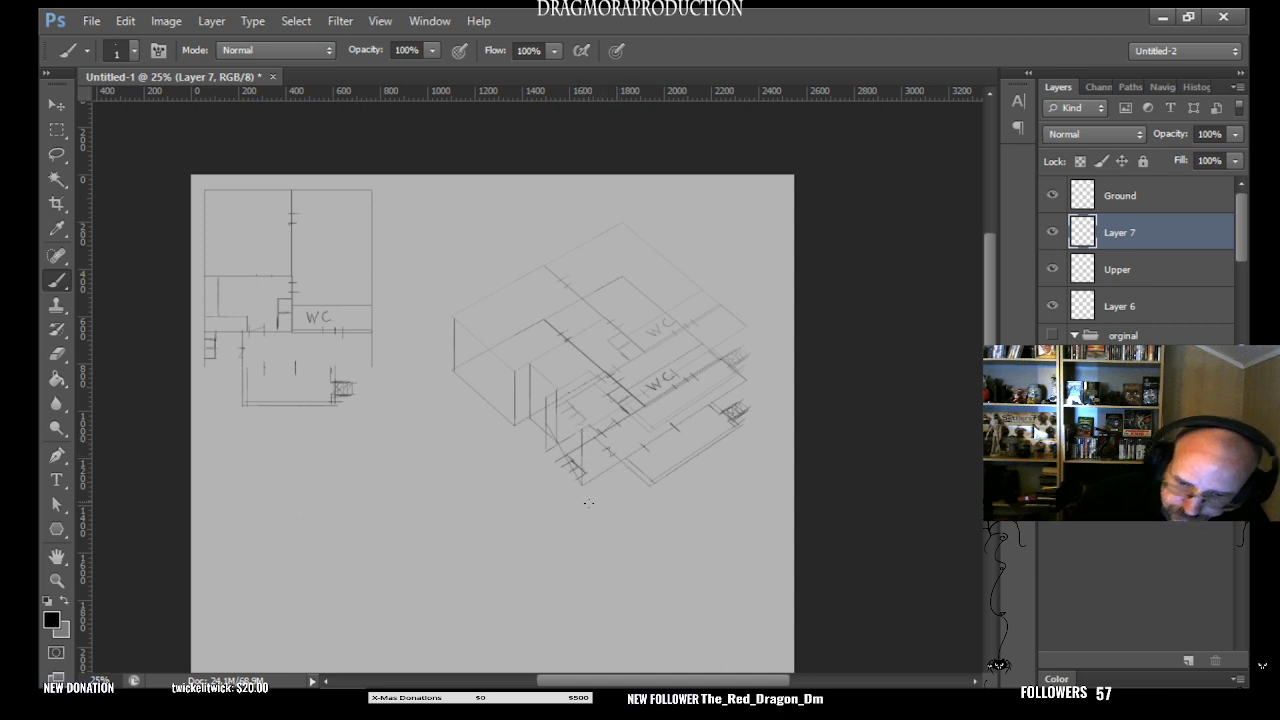
shift+click(582, 430)
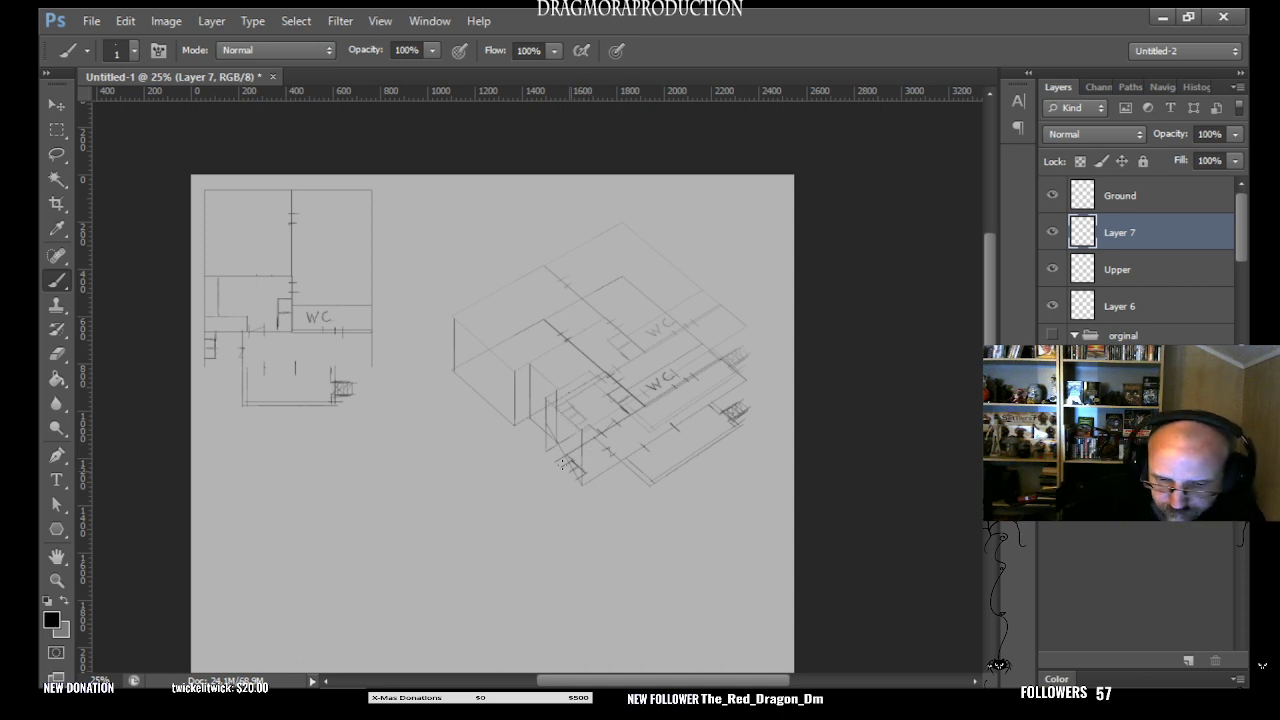
shift+click(581, 485)
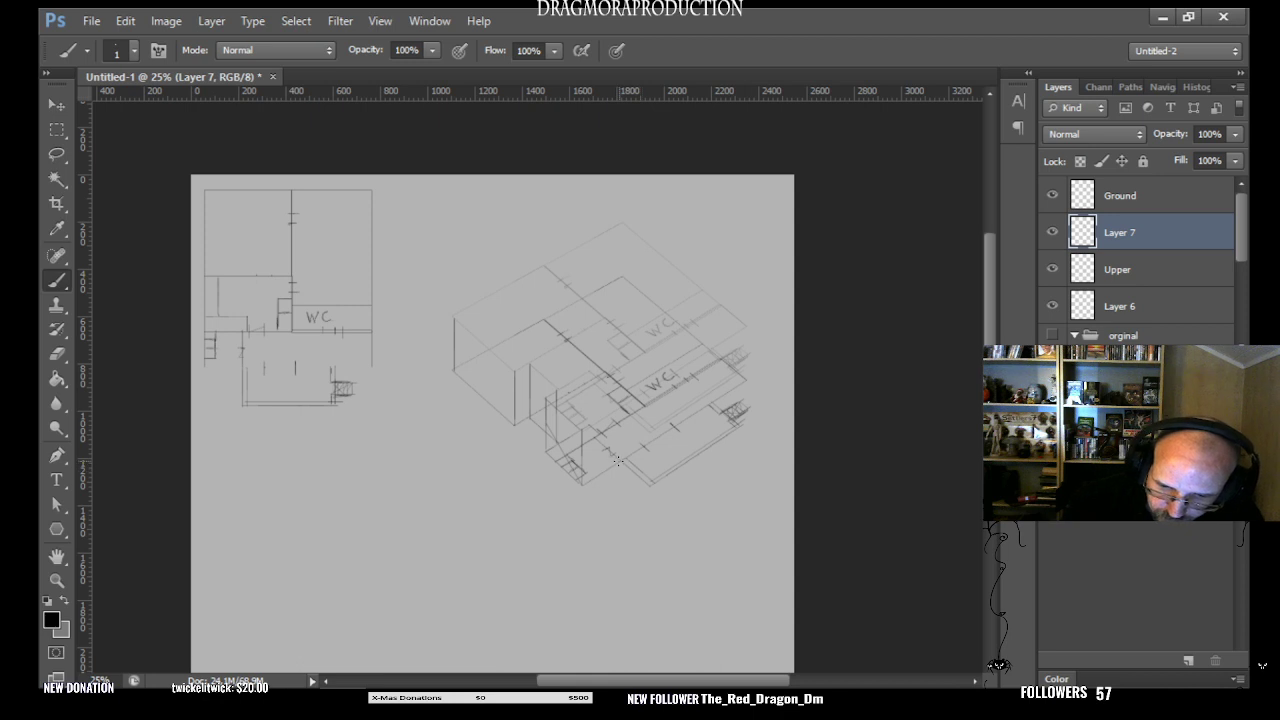
drag(620, 456, 622, 426)
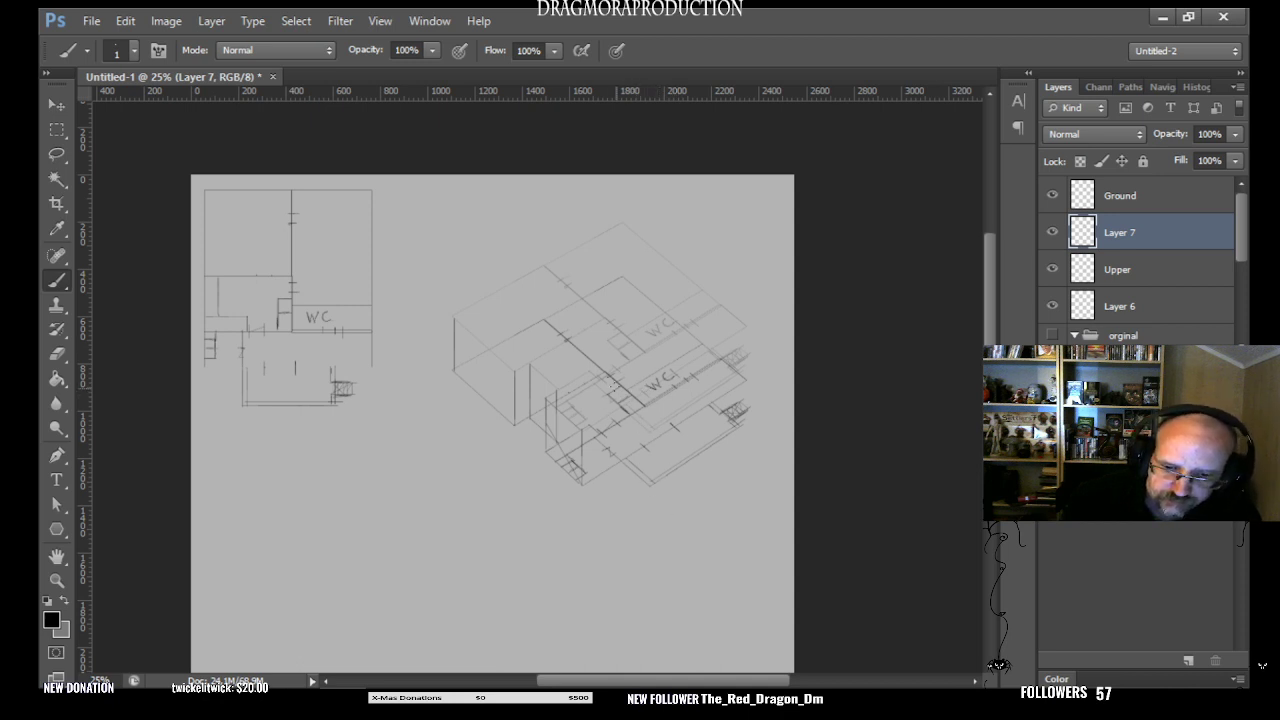
drag(611, 381, 612, 413)
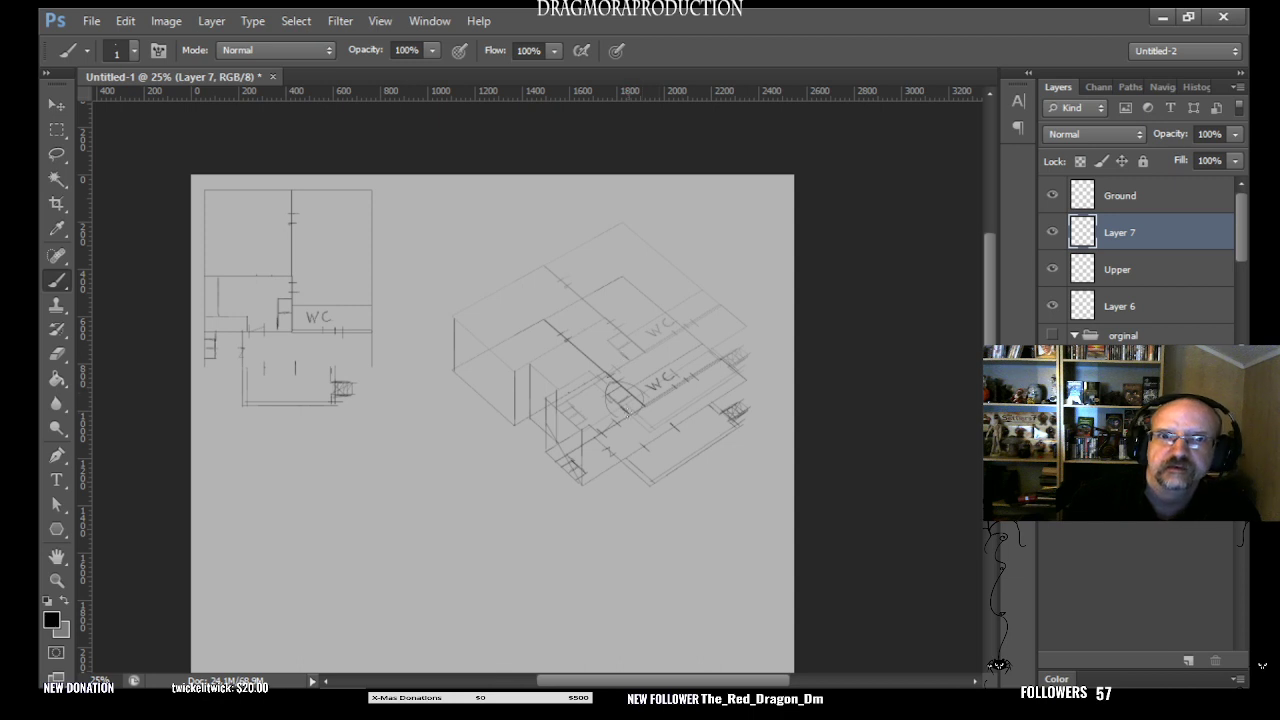
key(ctrl+z)
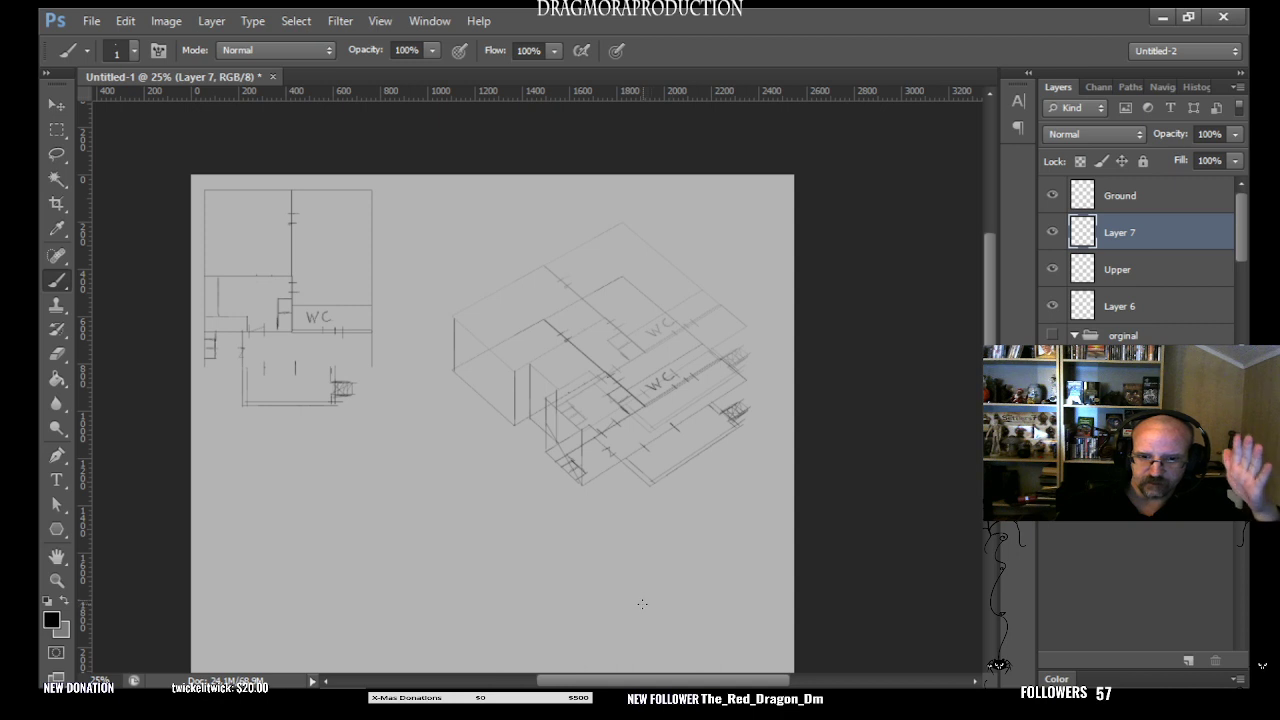
- Compare the two floor levels and the connecting wall lines by repeatedly hiding and showing the Ground layer
click(1053, 196)
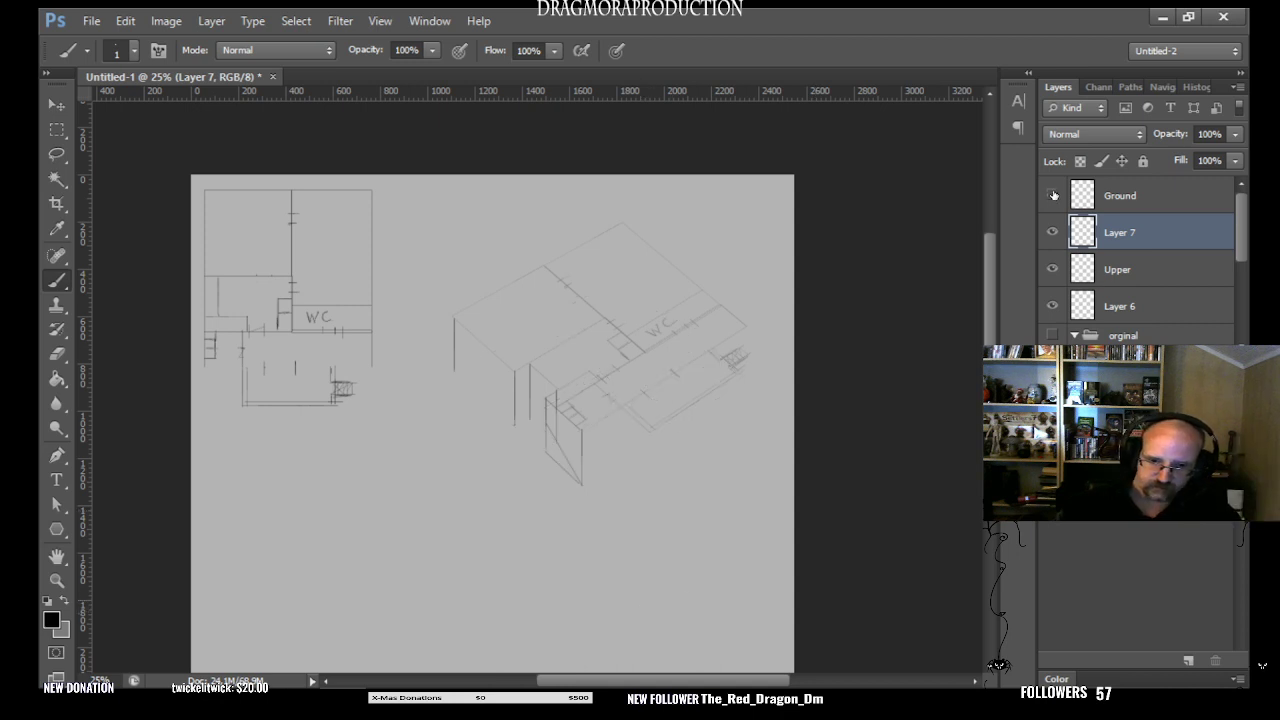
click(1053, 196)
click(1053, 196)
click(1054, 196)
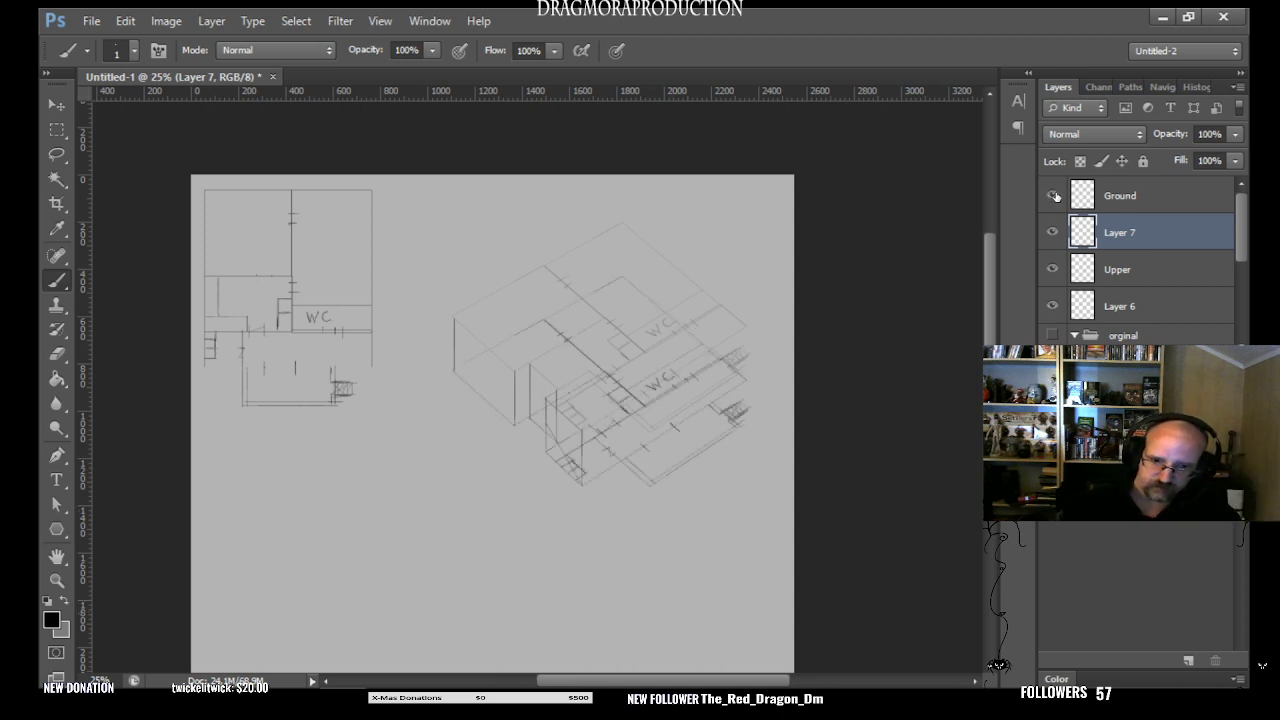
click(1054, 196)
click(1054, 196)
click(1054, 196)
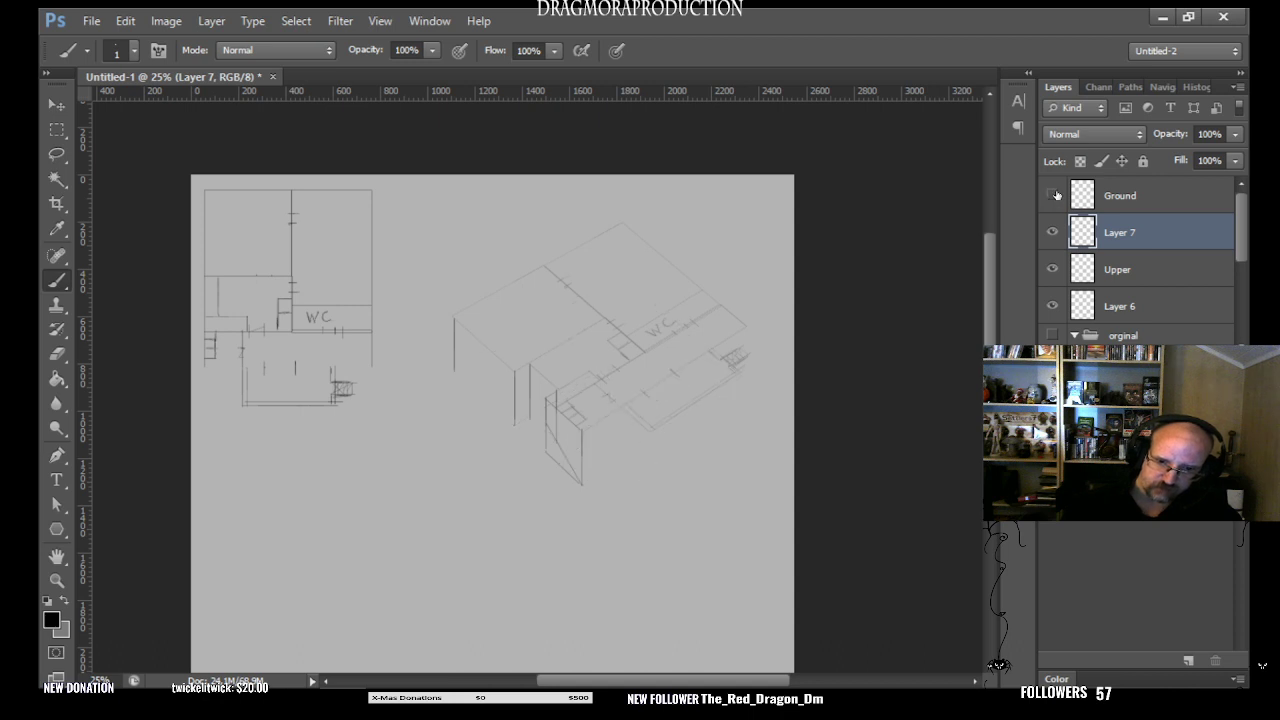
click(1053, 196)
click(1054, 196)
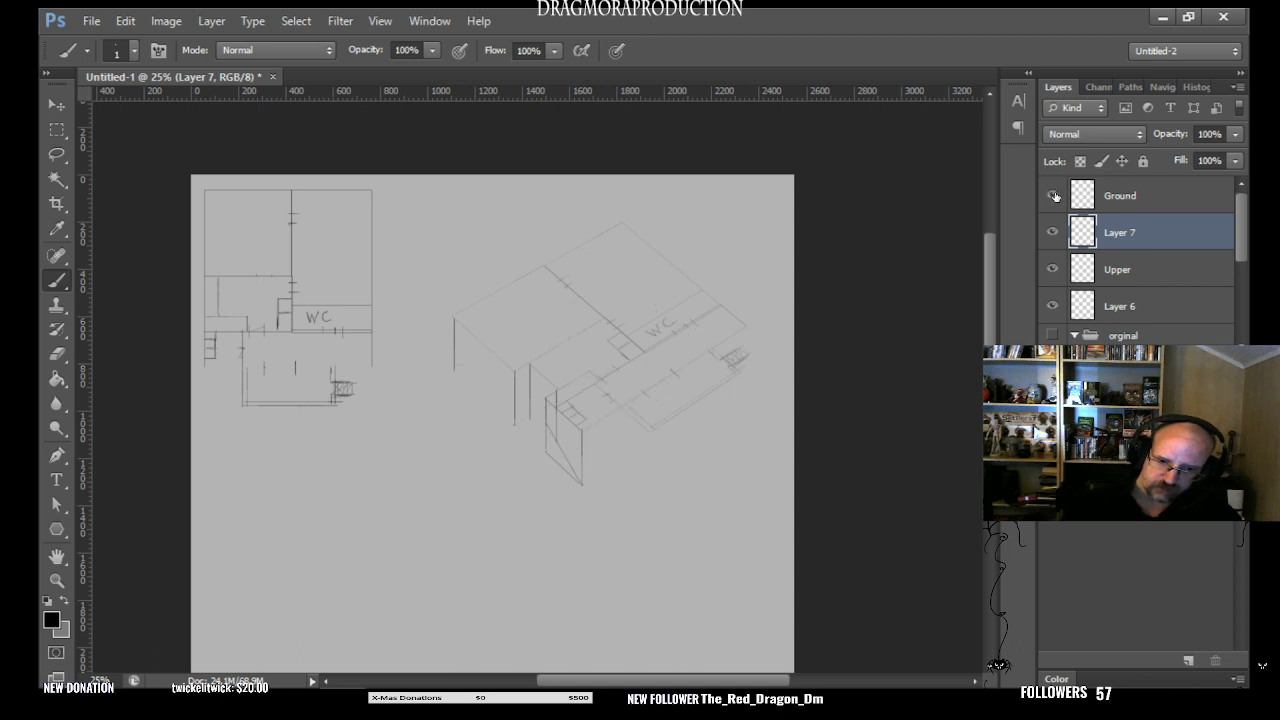
click(1054, 196)
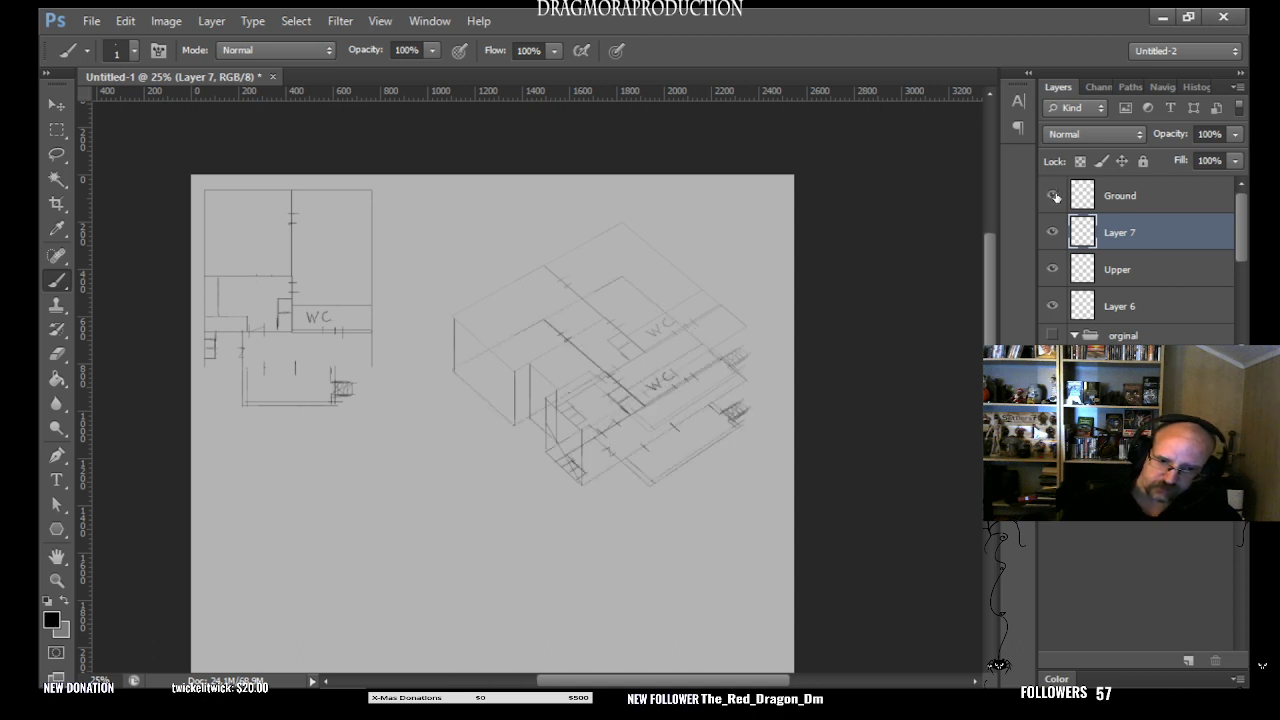
click(1054, 196)
click(1054, 196)
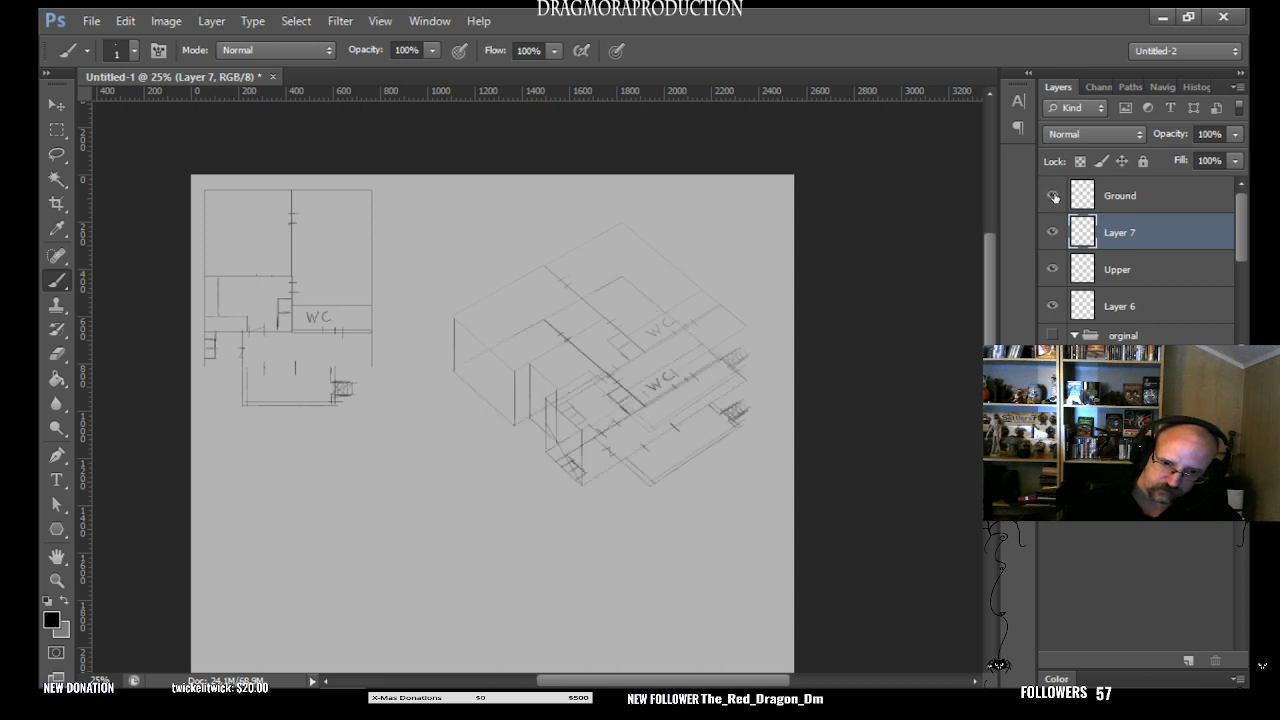
click(1054, 196)
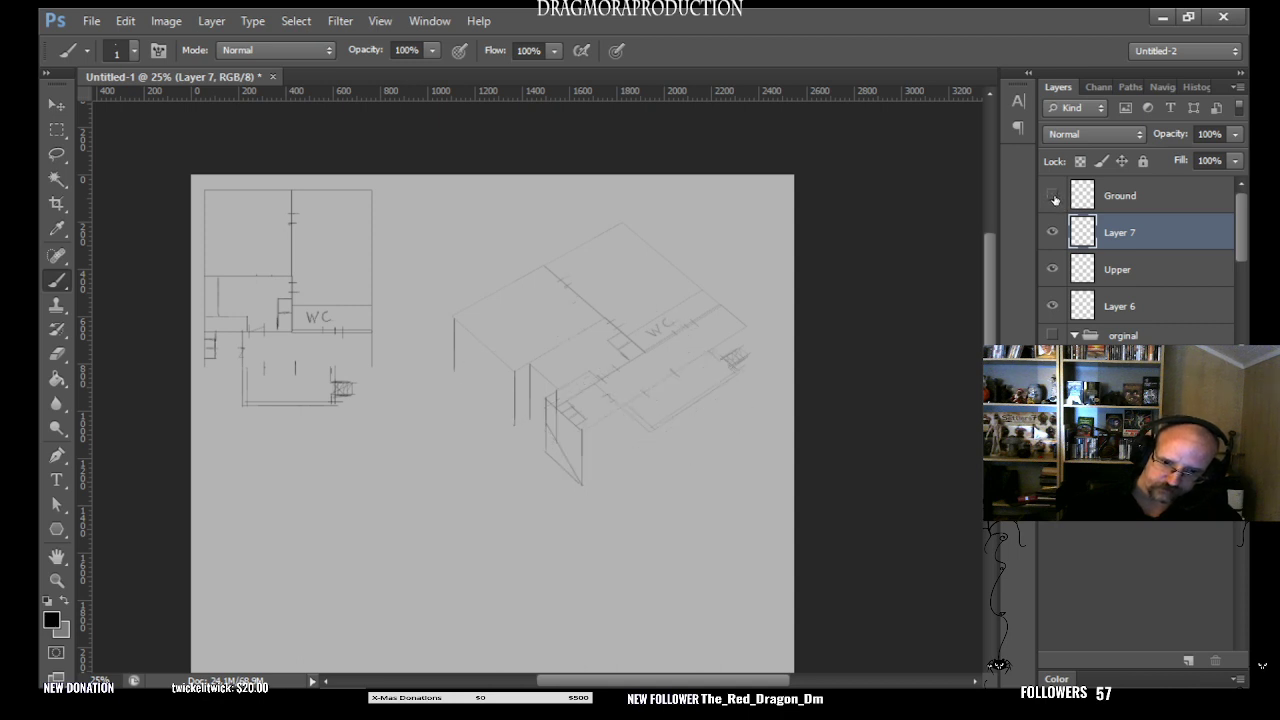
click(1054, 197)
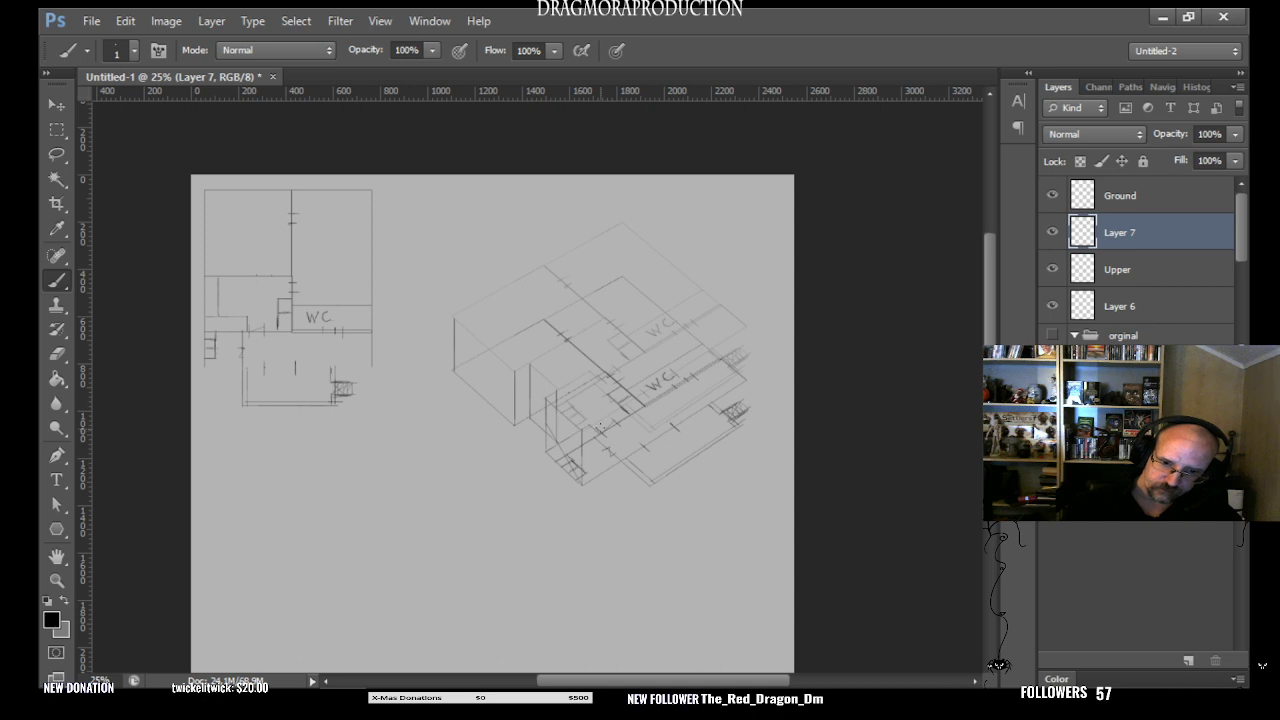
- Brush two vertical lines joining the upper and lower plans beside the inner stairs, and check them by toggling Layer 7's visibility
drag(603, 424, 602, 377)
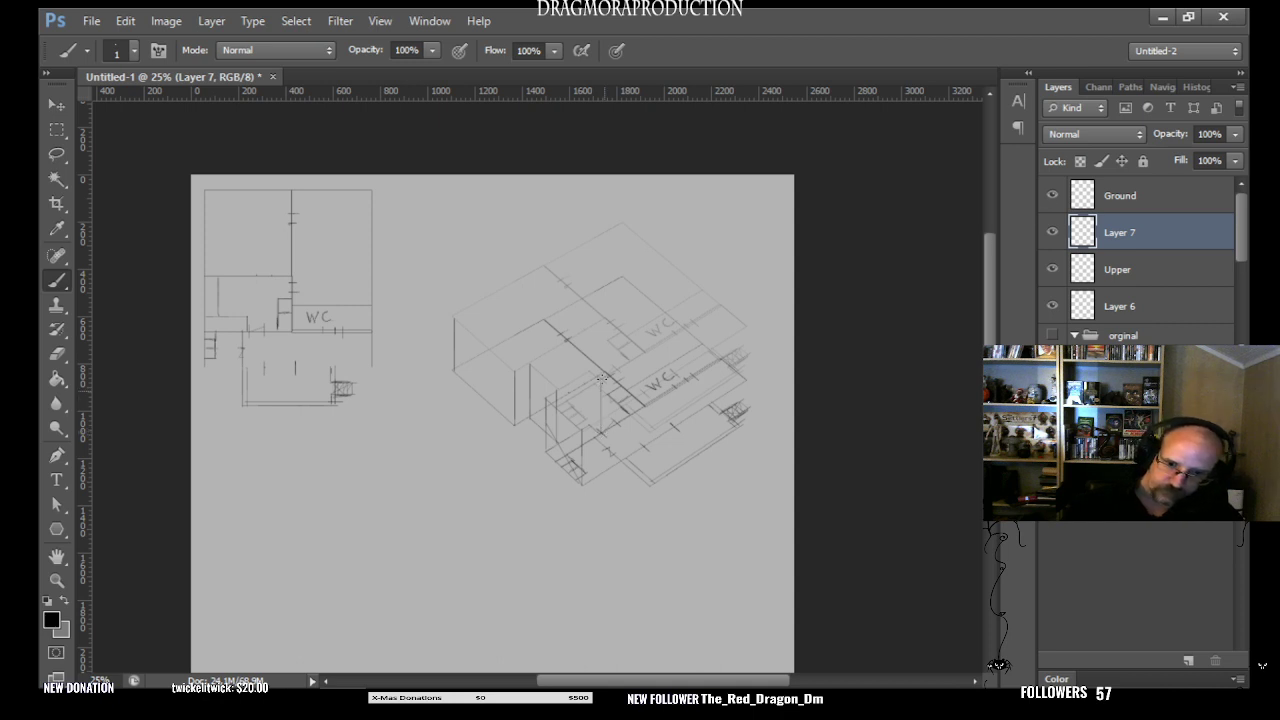
drag(619, 422, 619, 372)
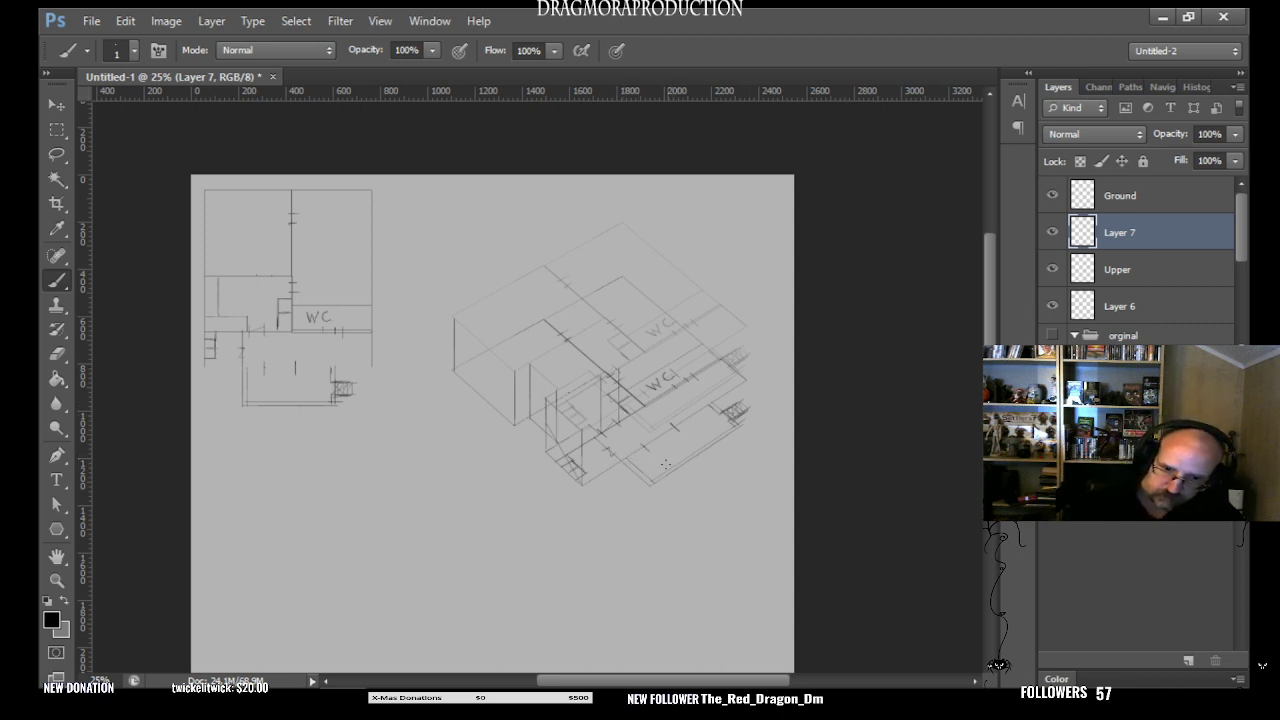
click(1053, 232)
click(1053, 232)
click(1053, 232)
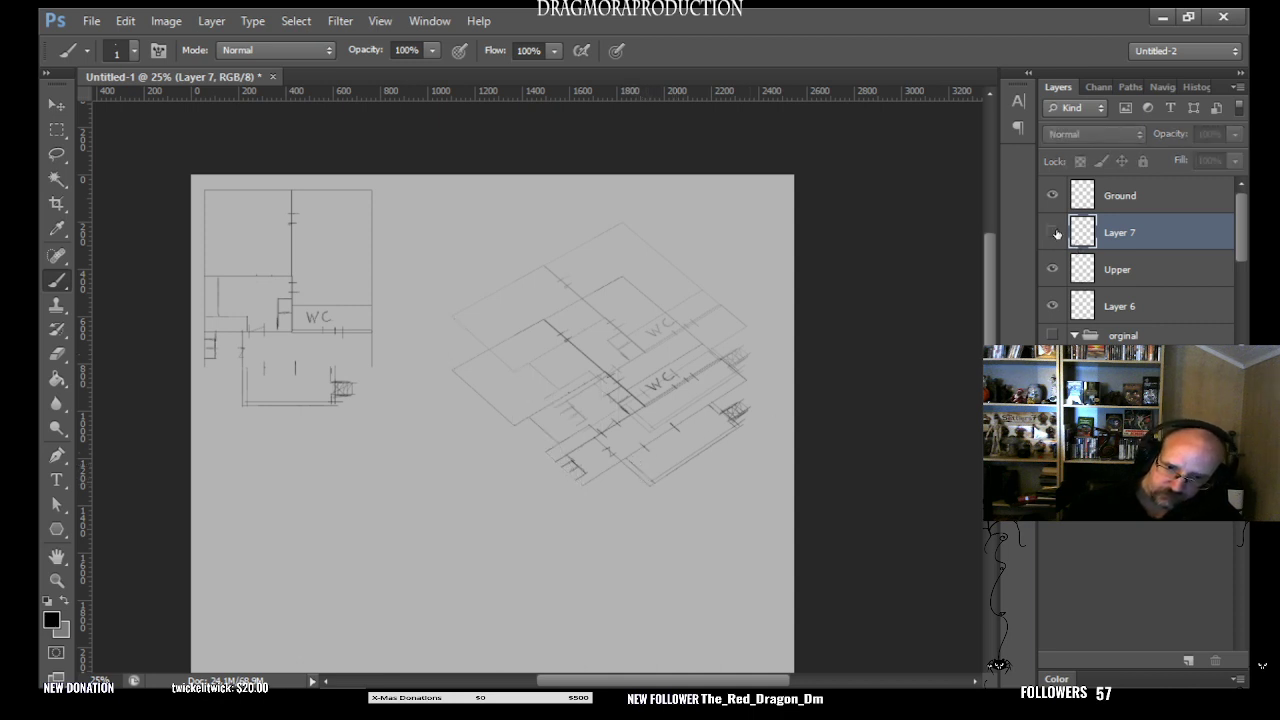
click(1053, 232)
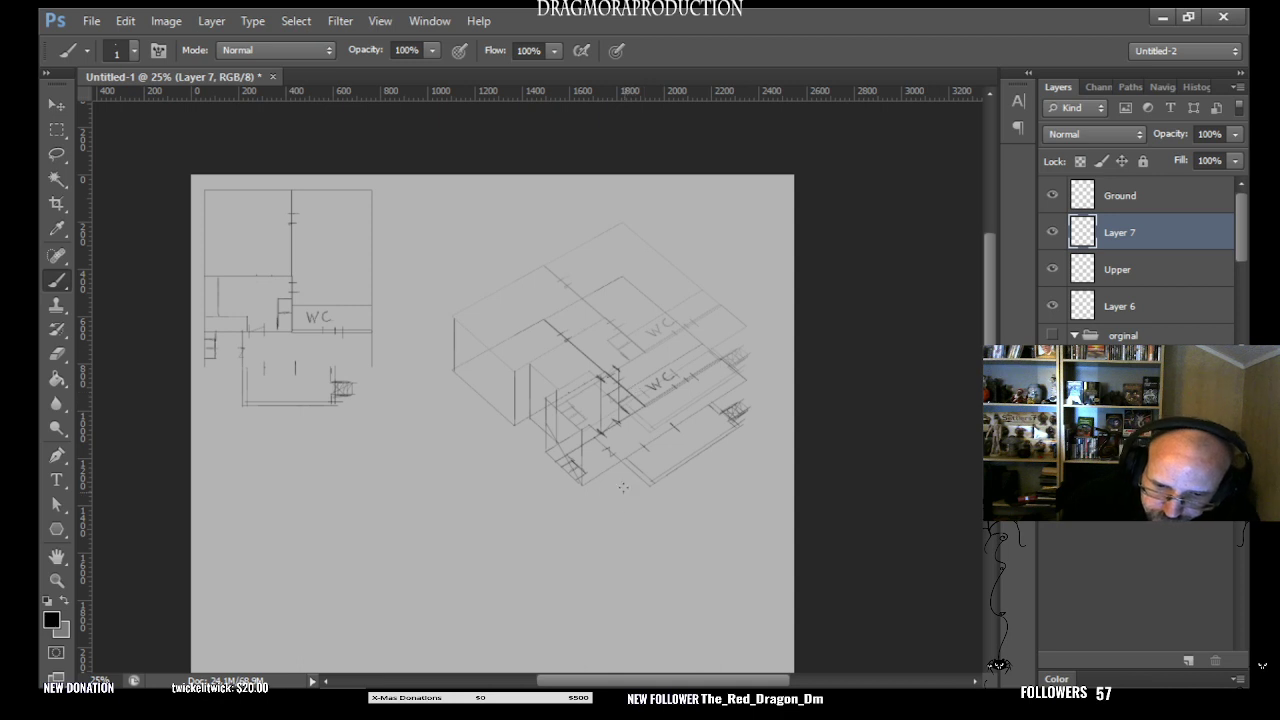
- Examine how the new vertical lines beside the inner stairs relate to each floor by toggling the Ground layer's visibility
click(1052, 196)
click(1052, 196)
click(1052, 196)
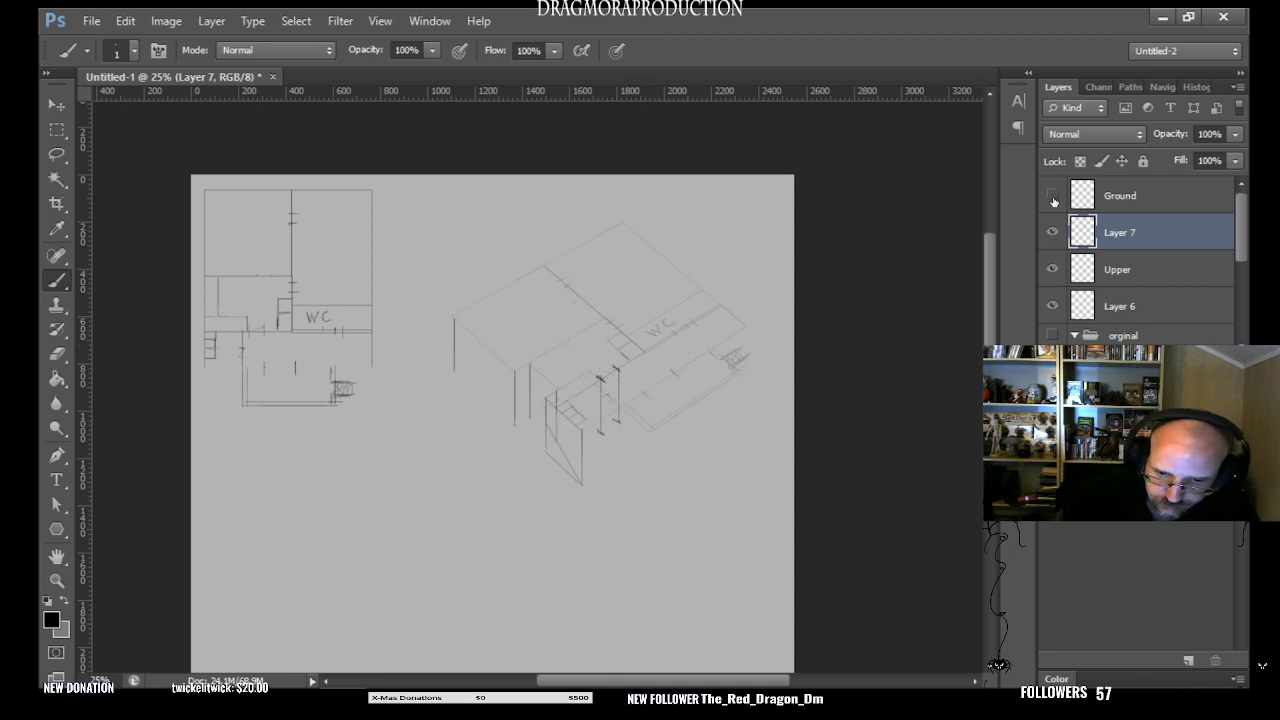
click(1052, 196)
click(1053, 197)
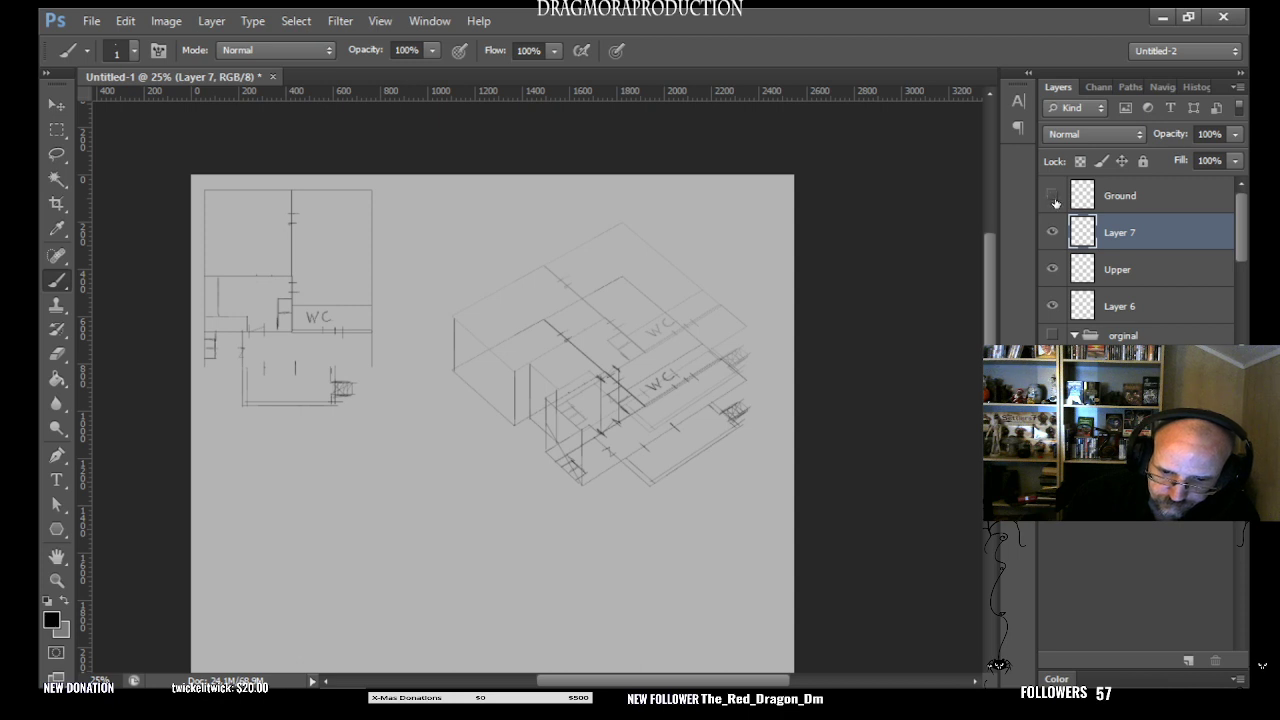
click(1055, 202)
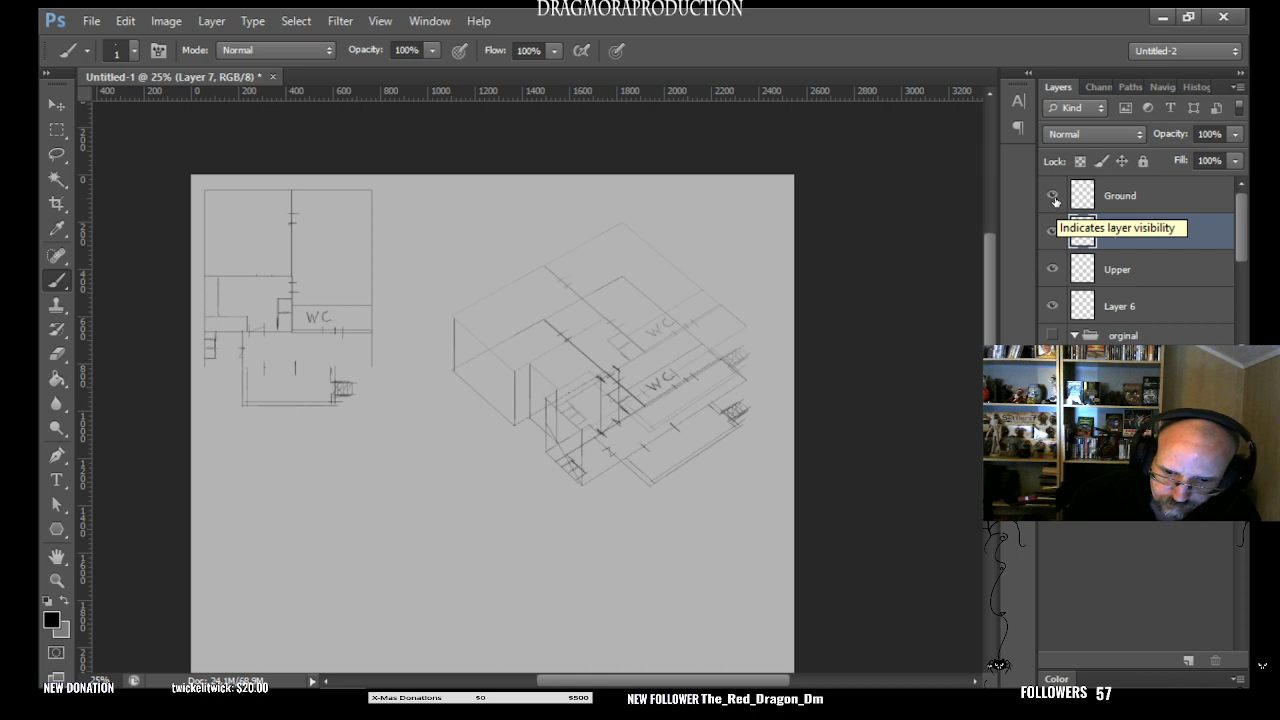
click(1054, 200)
click(1054, 201)
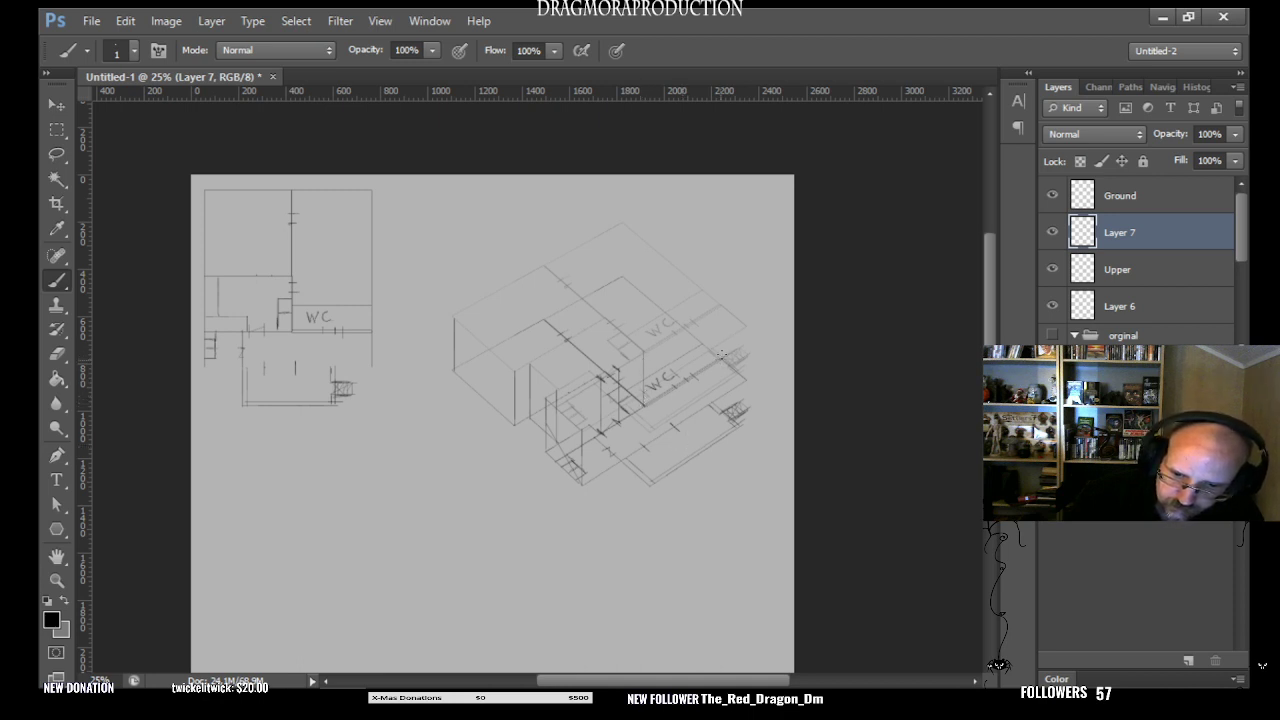
- Brush vertical lines joining the two plans at the WC's far corner and the far right corner, and check them by toggling layer visibility
drag(721, 354, 721, 307)
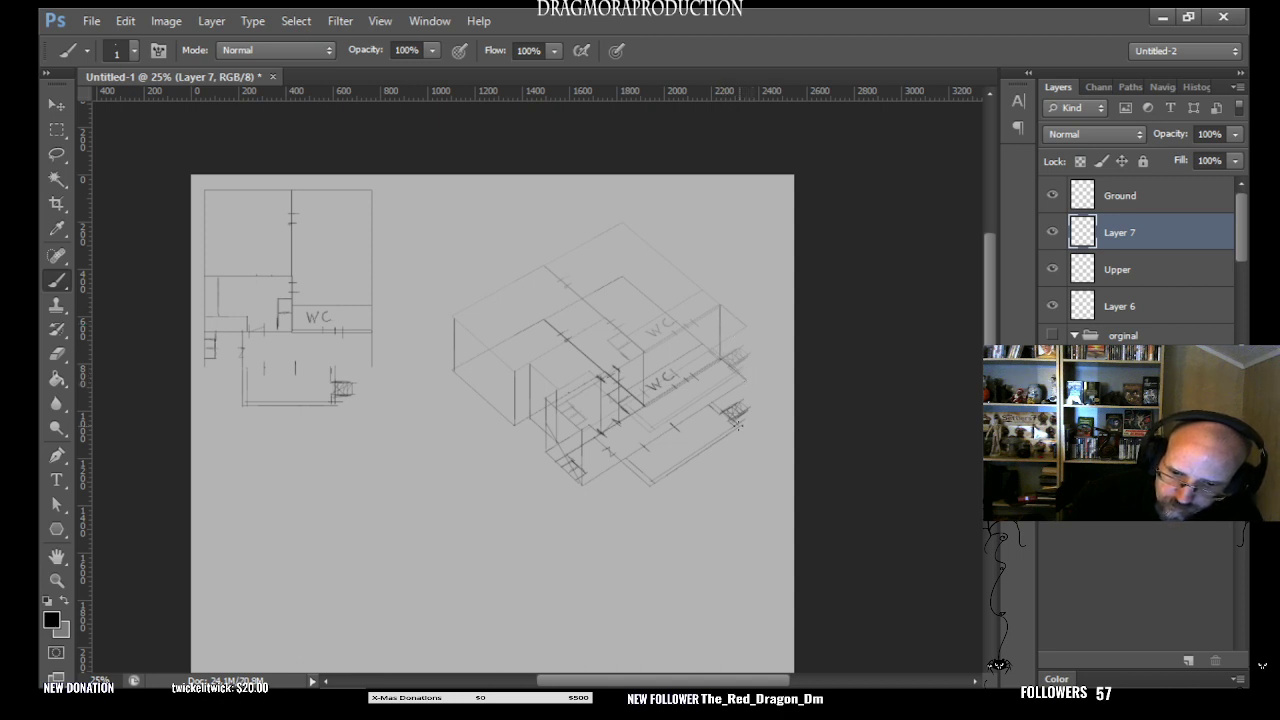
drag(738, 412, 741, 377)
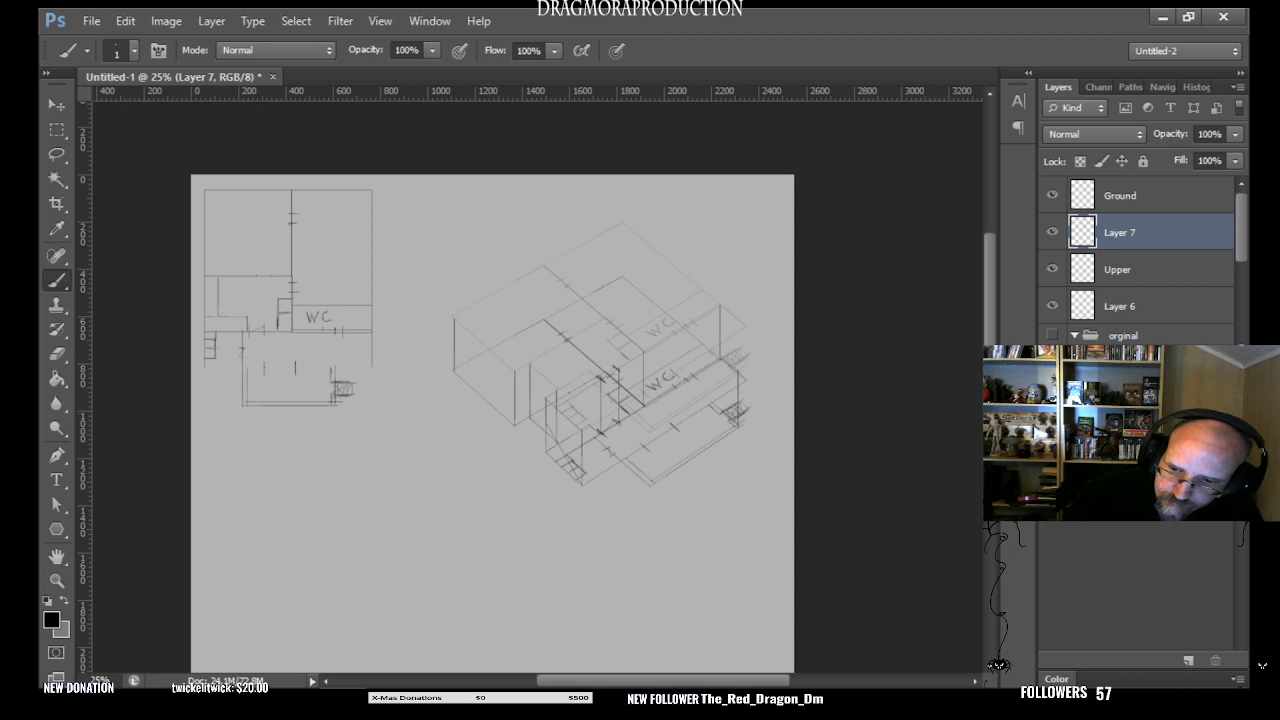
click(1053, 232)
click(1053, 232)
click(1053, 196)
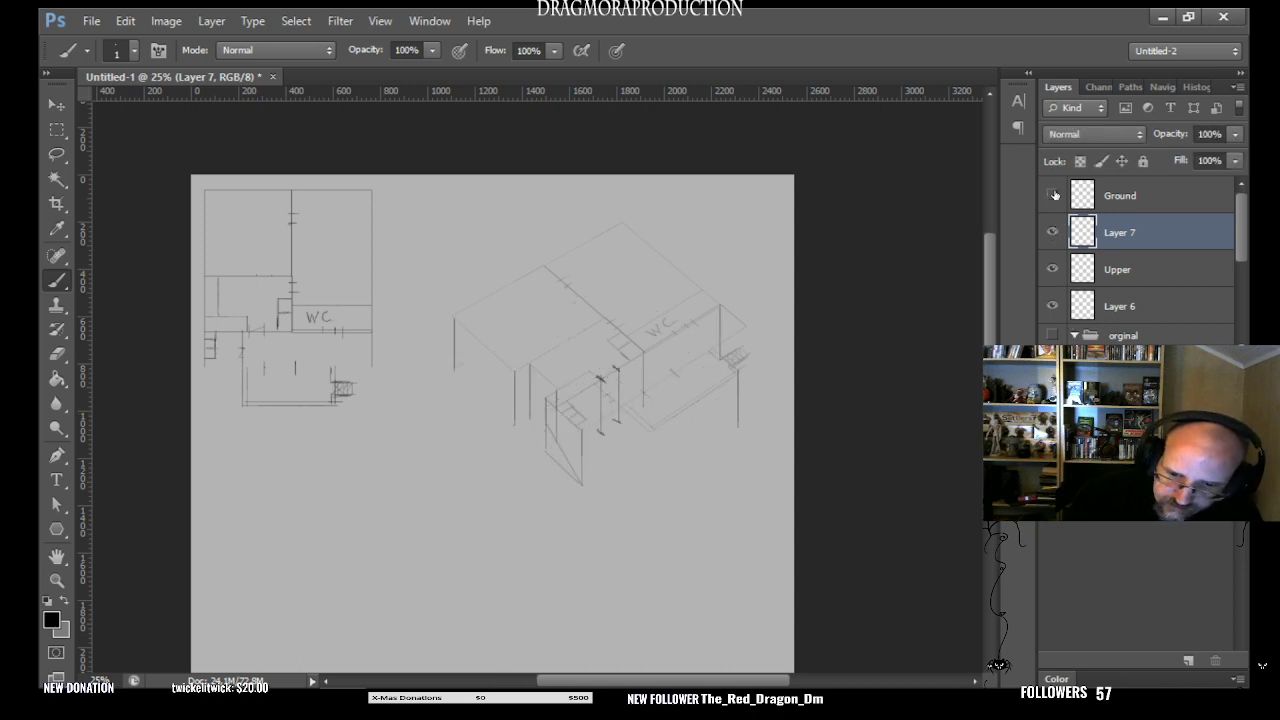
- Brush vertical lines on Layer 7 joining the two plans at the rightmost corner and the rear corner, comparing floors via Ground's visibility
click(1053, 196)
click(1053, 196)
click(1053, 196)
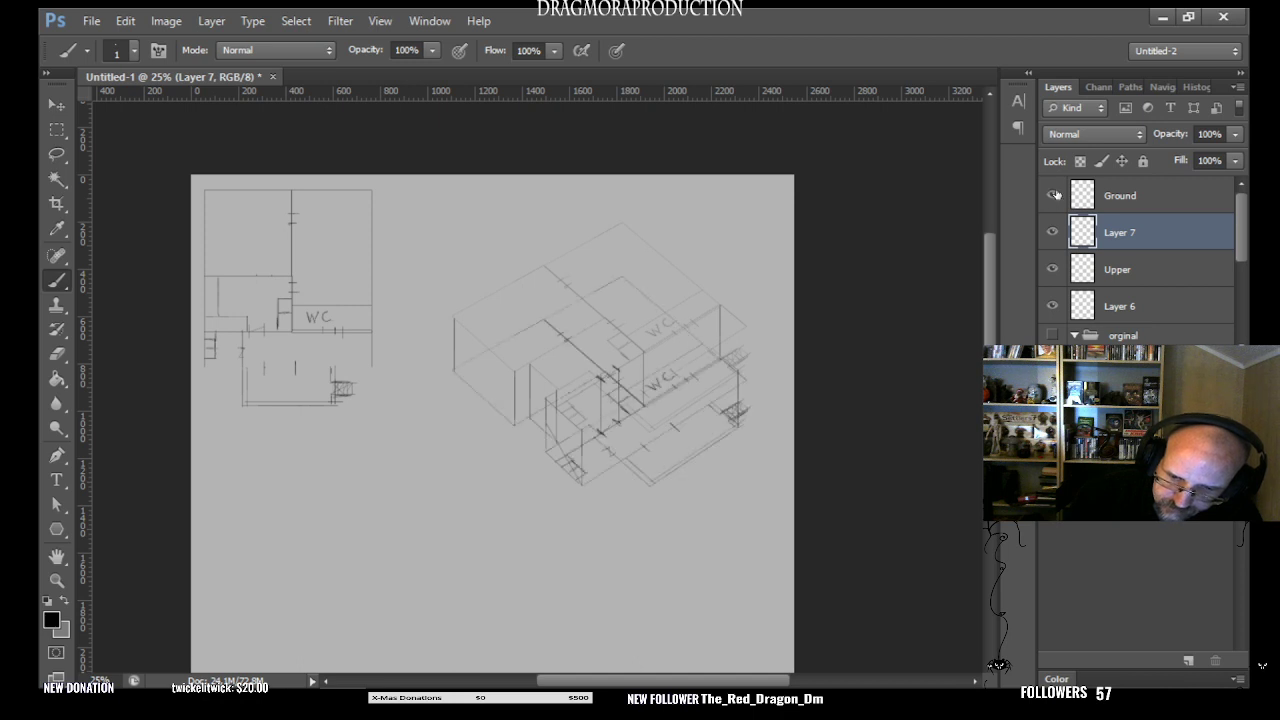
click(1053, 196)
click(1053, 196)
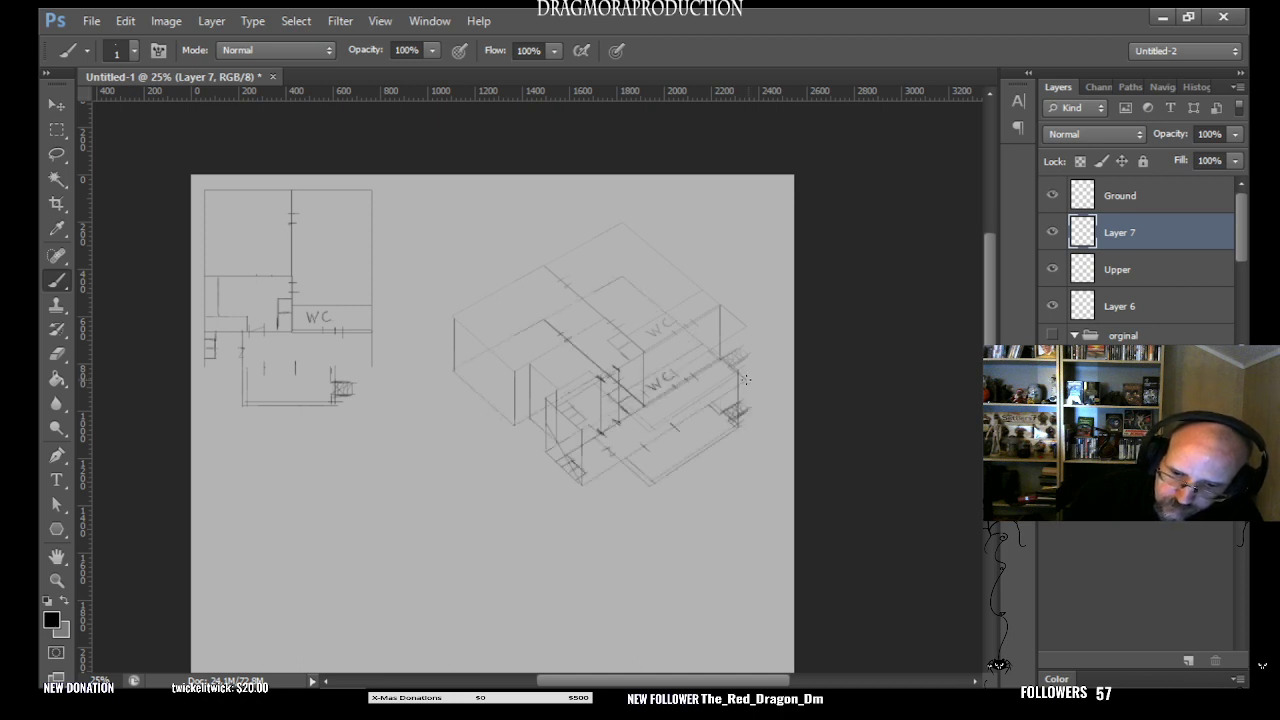
drag(745, 378, 745, 326)
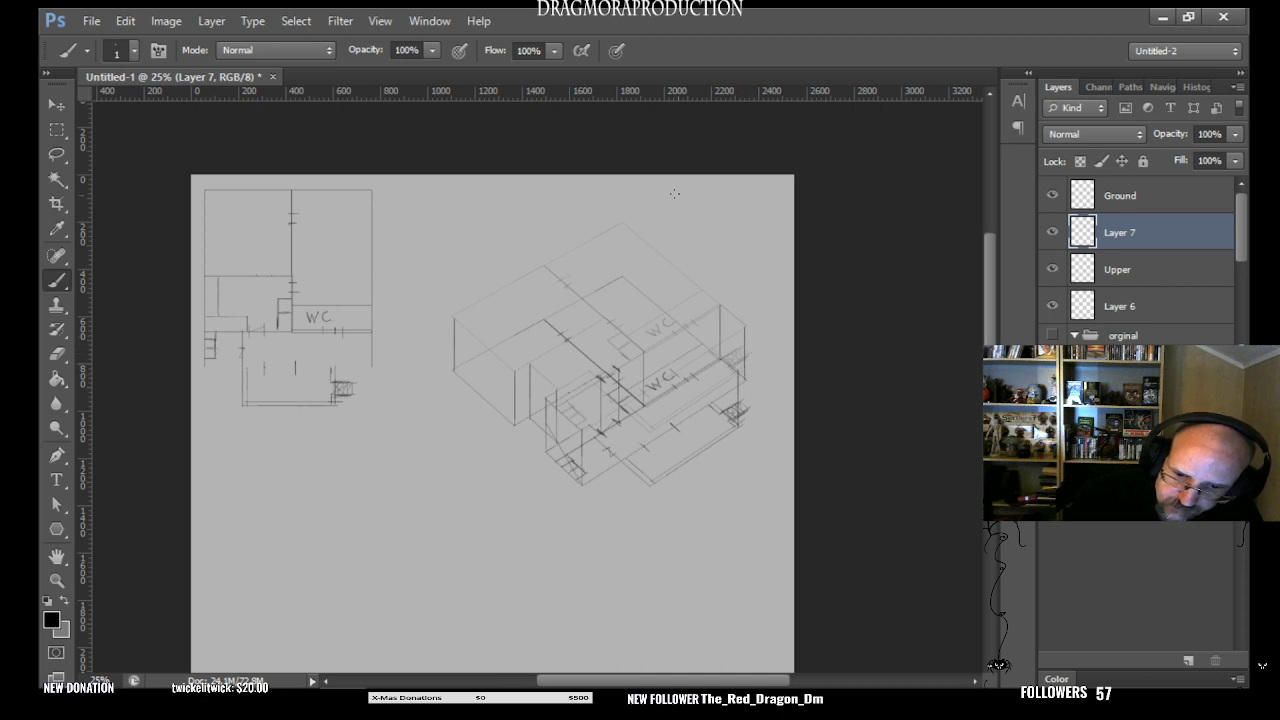
drag(621, 278, 621, 230)
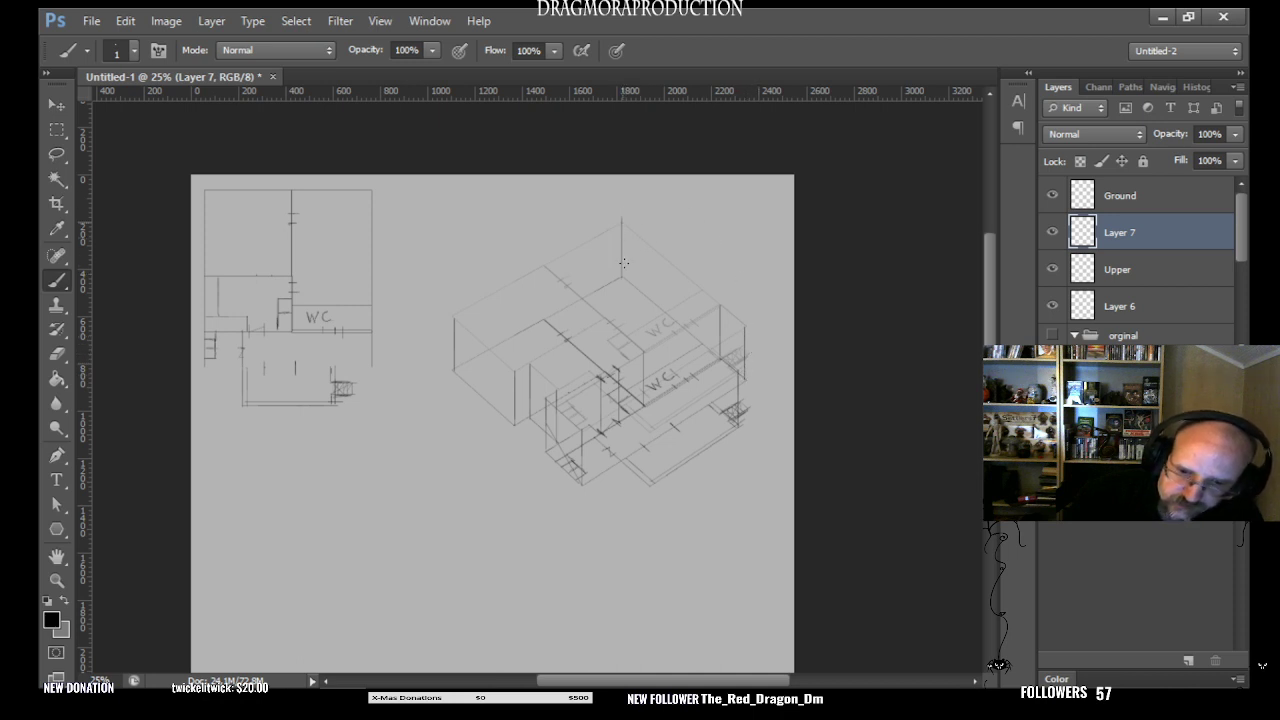
- Examine how the new rightmost and rear corner lines meet the upper plan by toggling the Ground layer's visibility
click(1052, 196)
click(1052, 196)
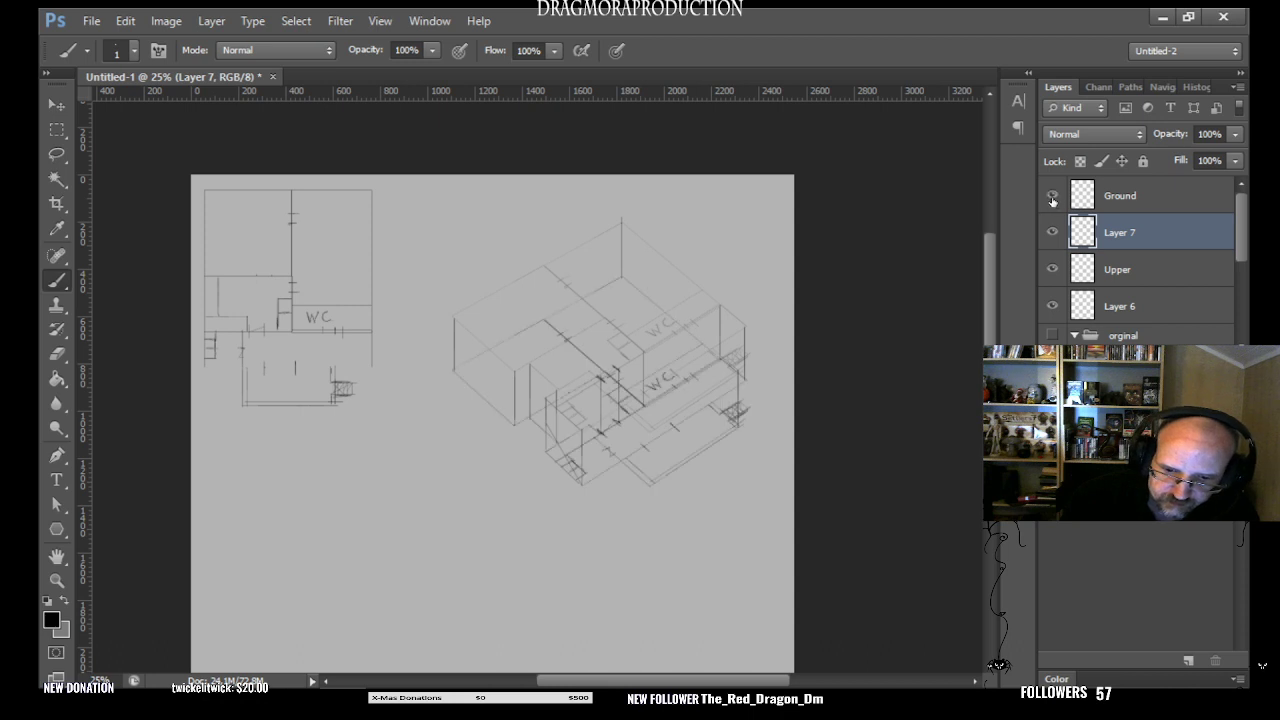
click(1052, 196)
click(1053, 200)
click(1053, 200)
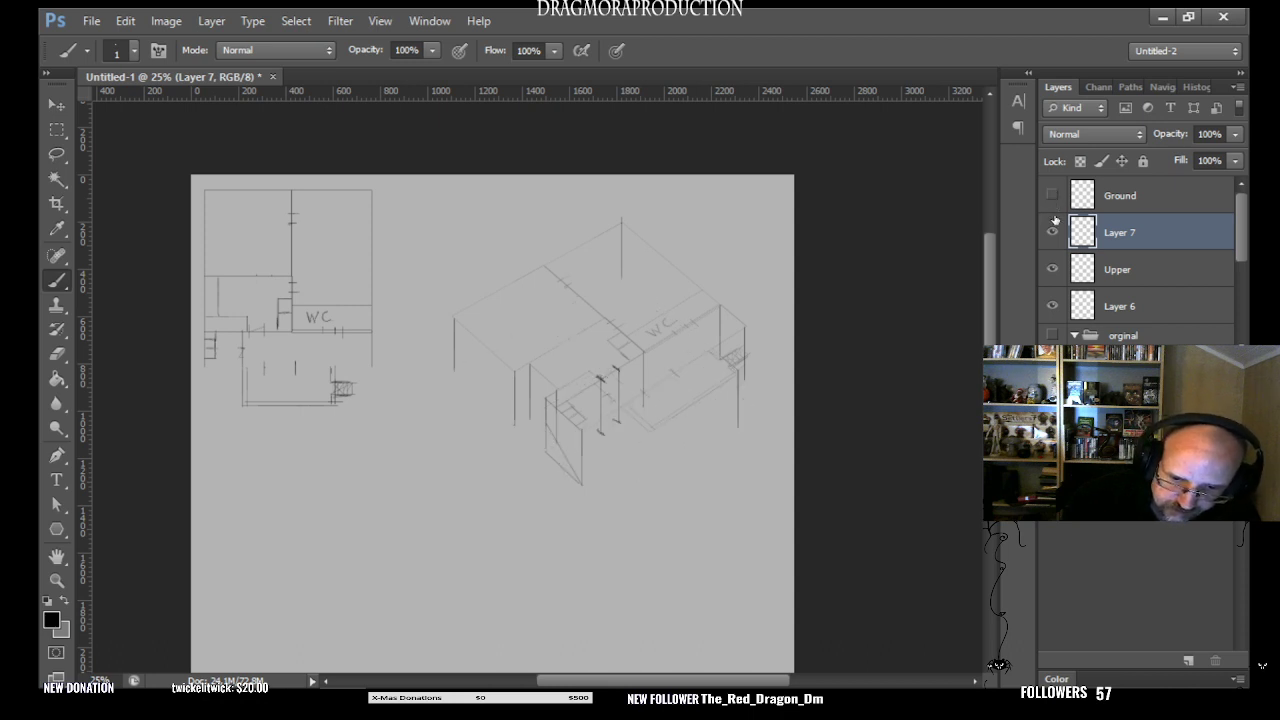
click(1053, 197)
click(1053, 198)
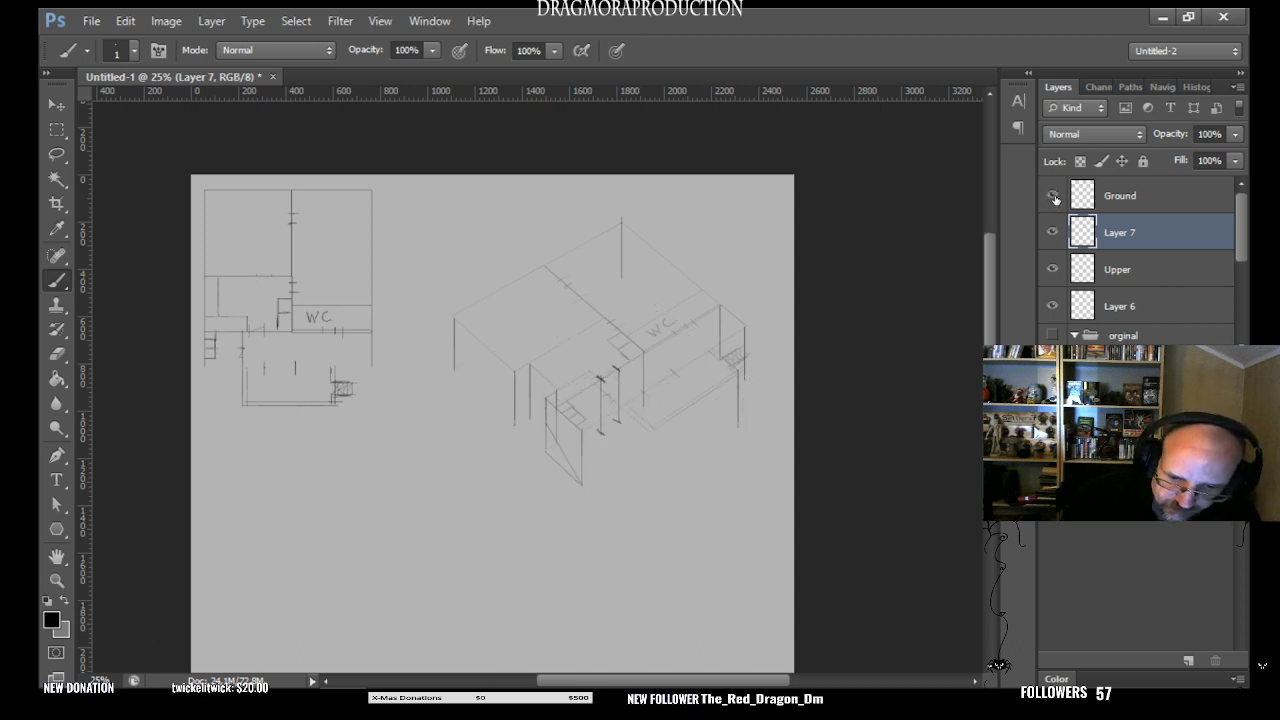
click(1054, 200)
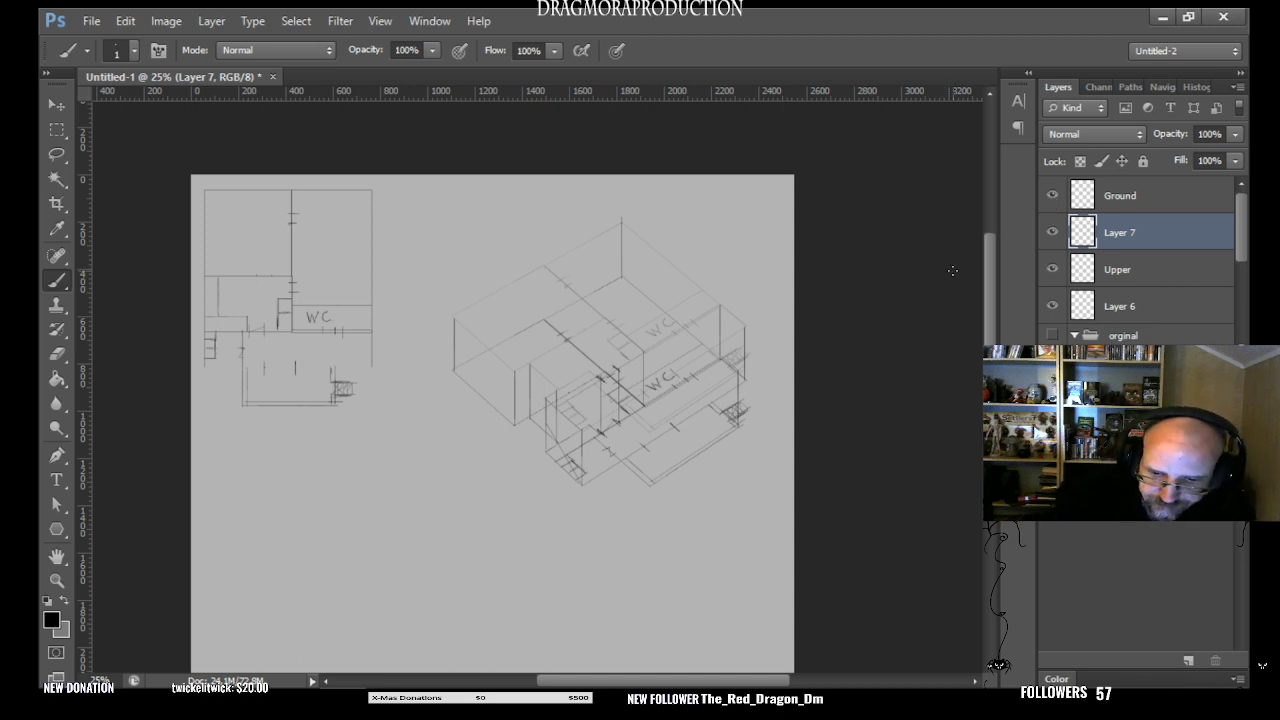
click(1052, 197)
click(1052, 197)
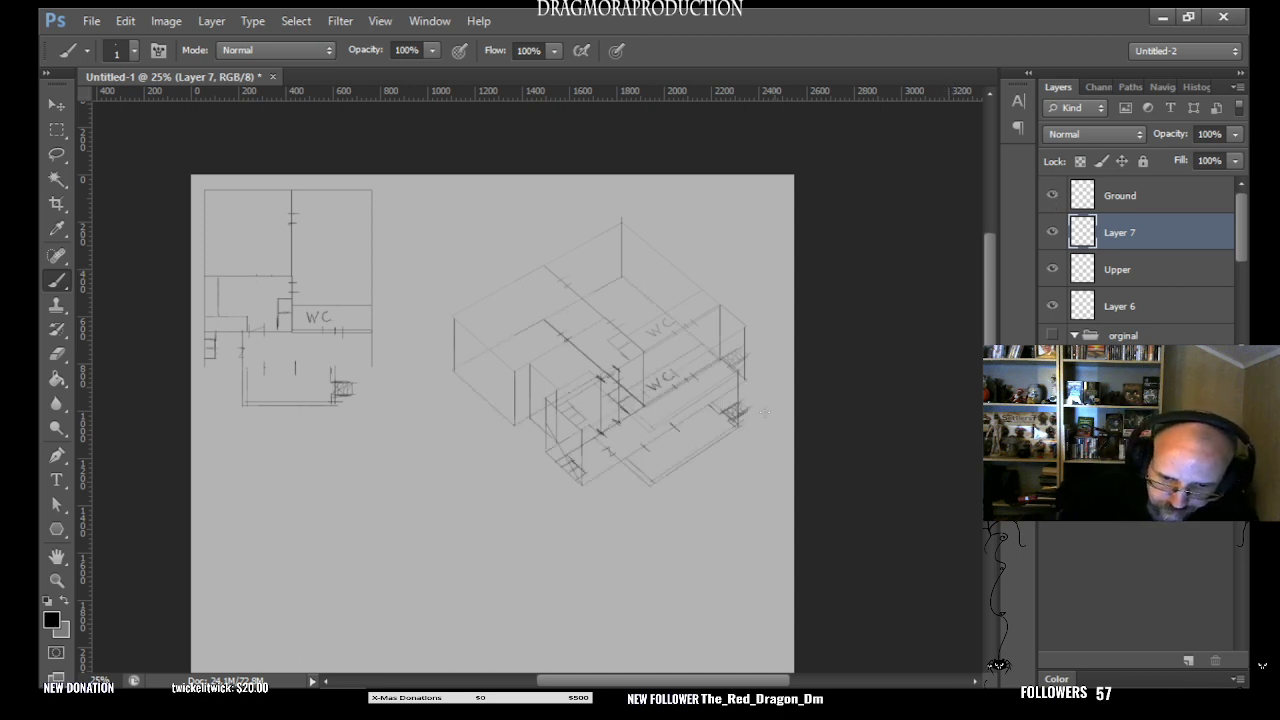
click(1052, 197)
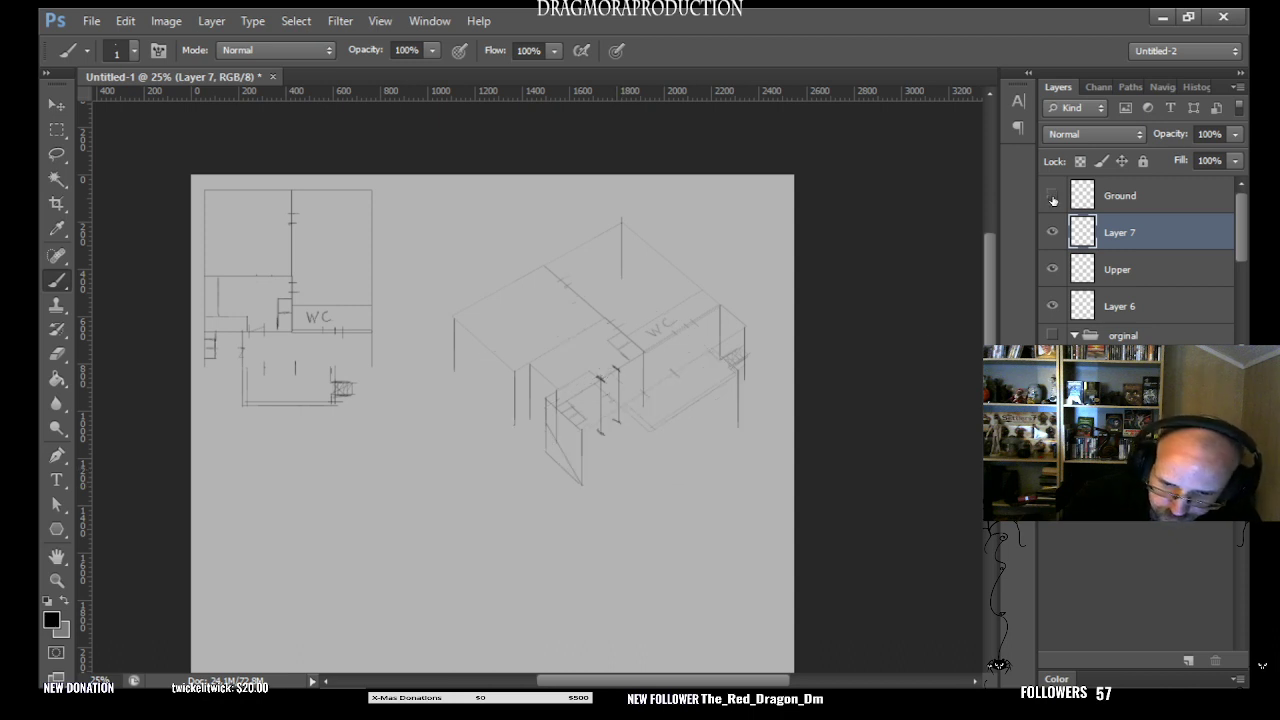
click(1052, 197)
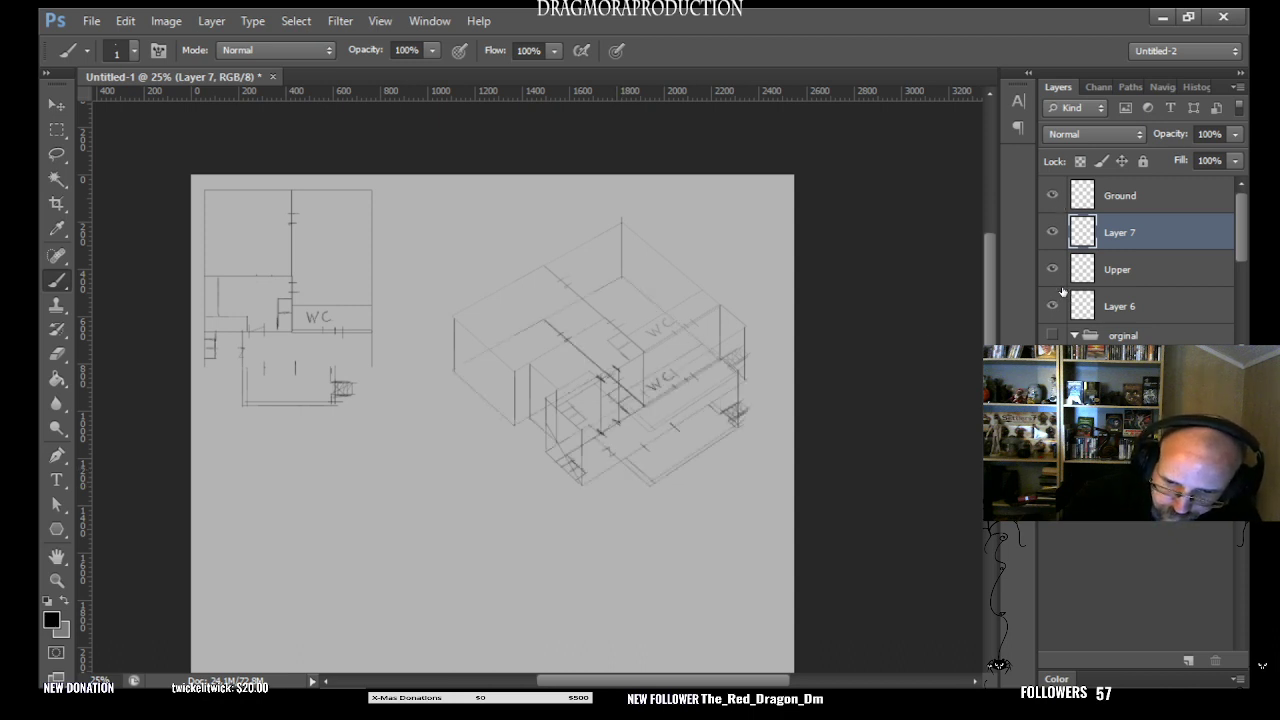
- Examine the connecting lines against the lower plan by toggling the visibility of Layer 7 and the Upper layer
click(1053, 233)
click(1054, 235)
click(1054, 235)
click(1055, 236)
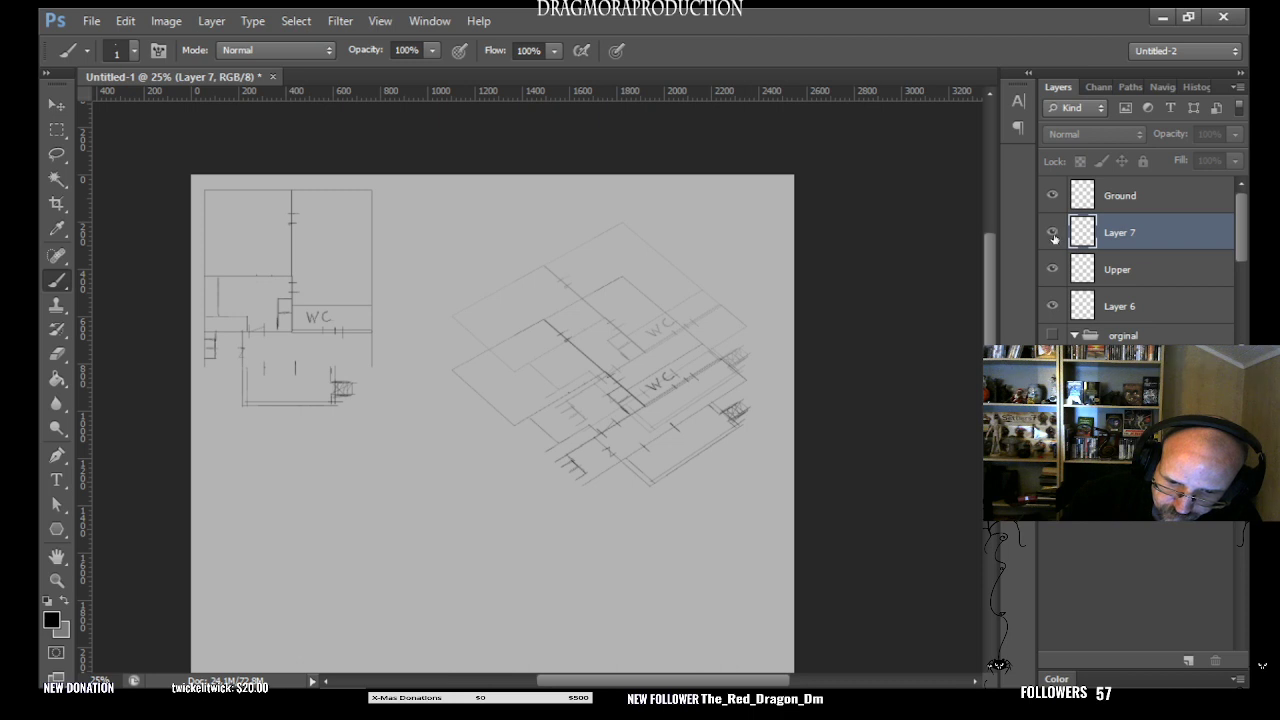
click(1053, 267)
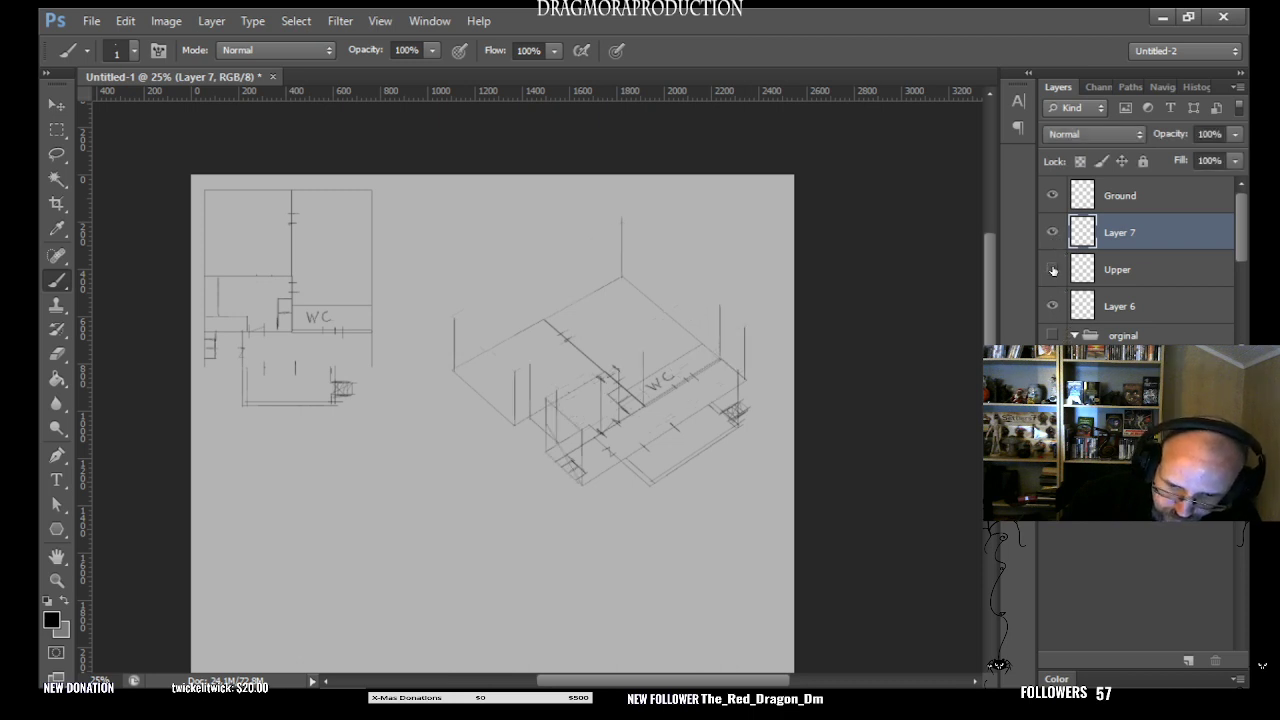
click(1053, 268)
click(1053, 269)
click(1053, 269)
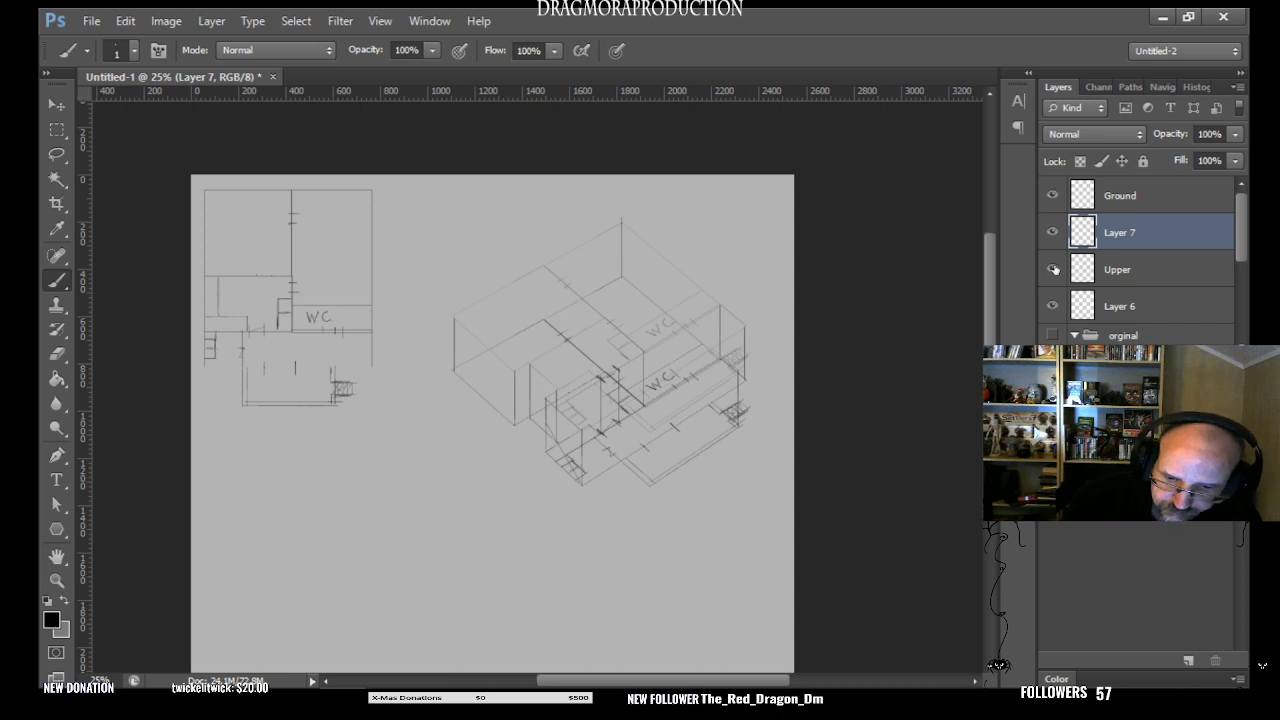
click(1053, 269)
click(1053, 269)
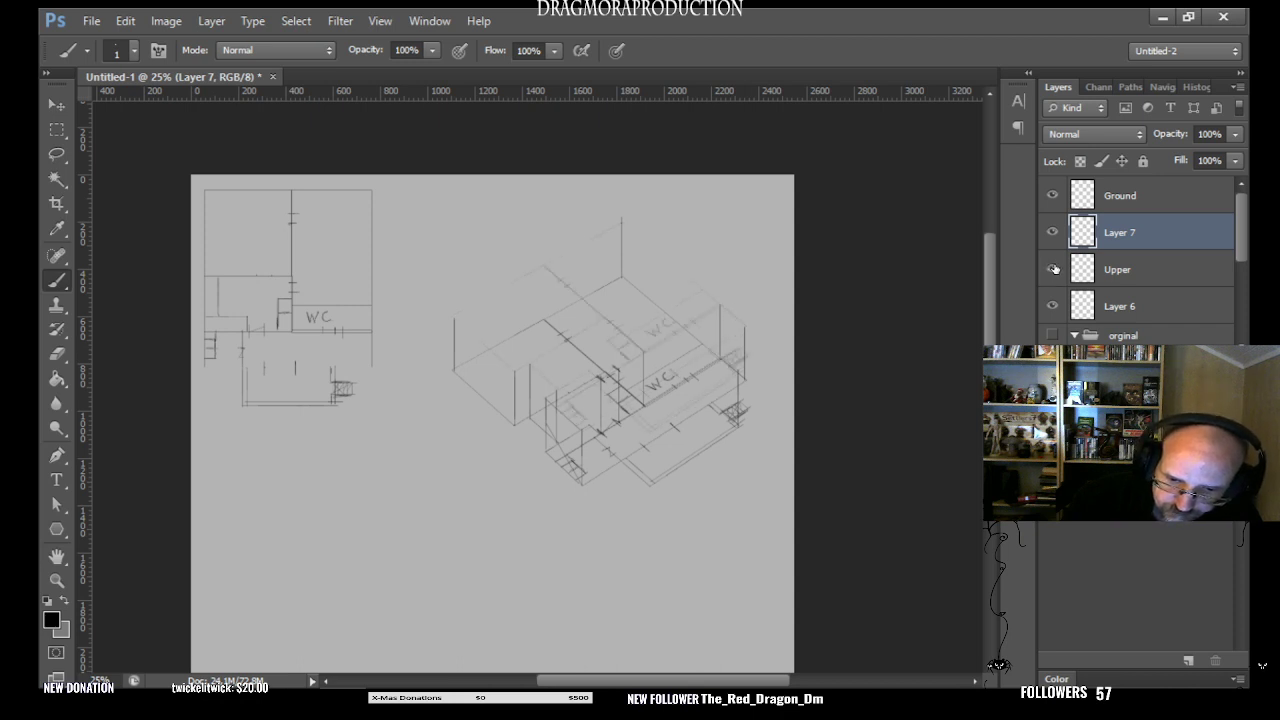
click(1053, 269)
click(1053, 269)
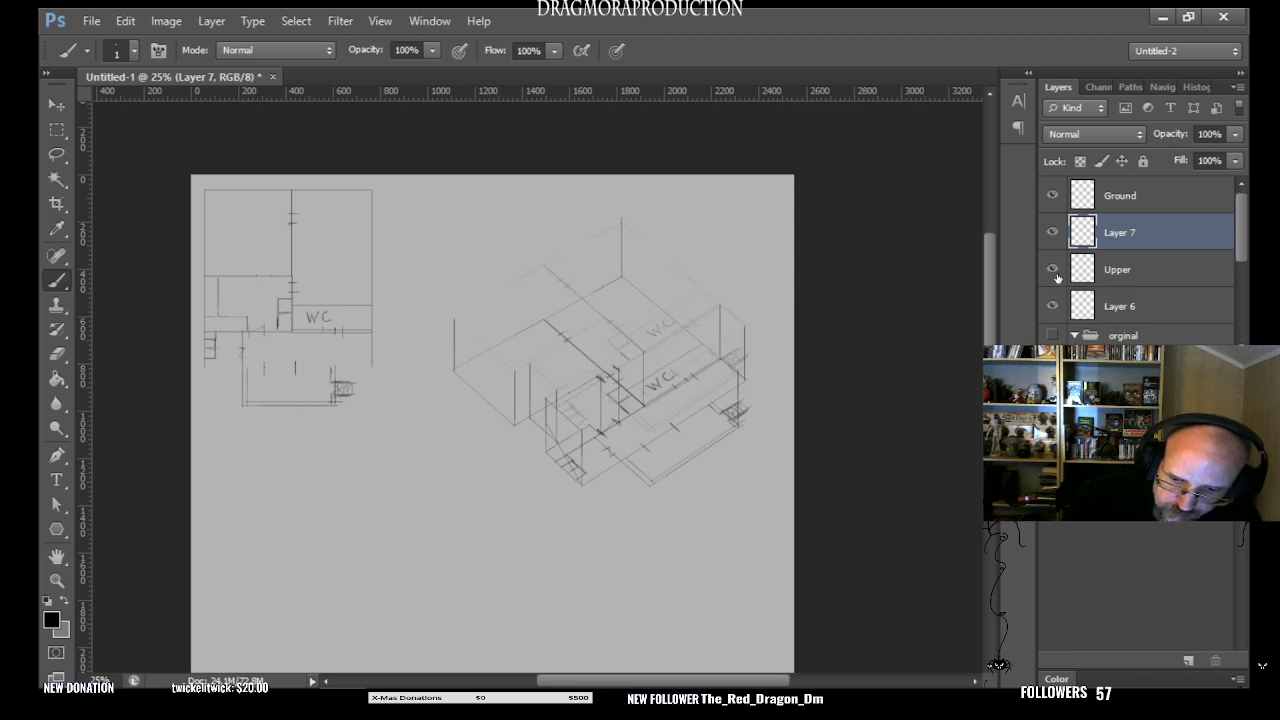
click(1053, 272)
click(1052, 270)
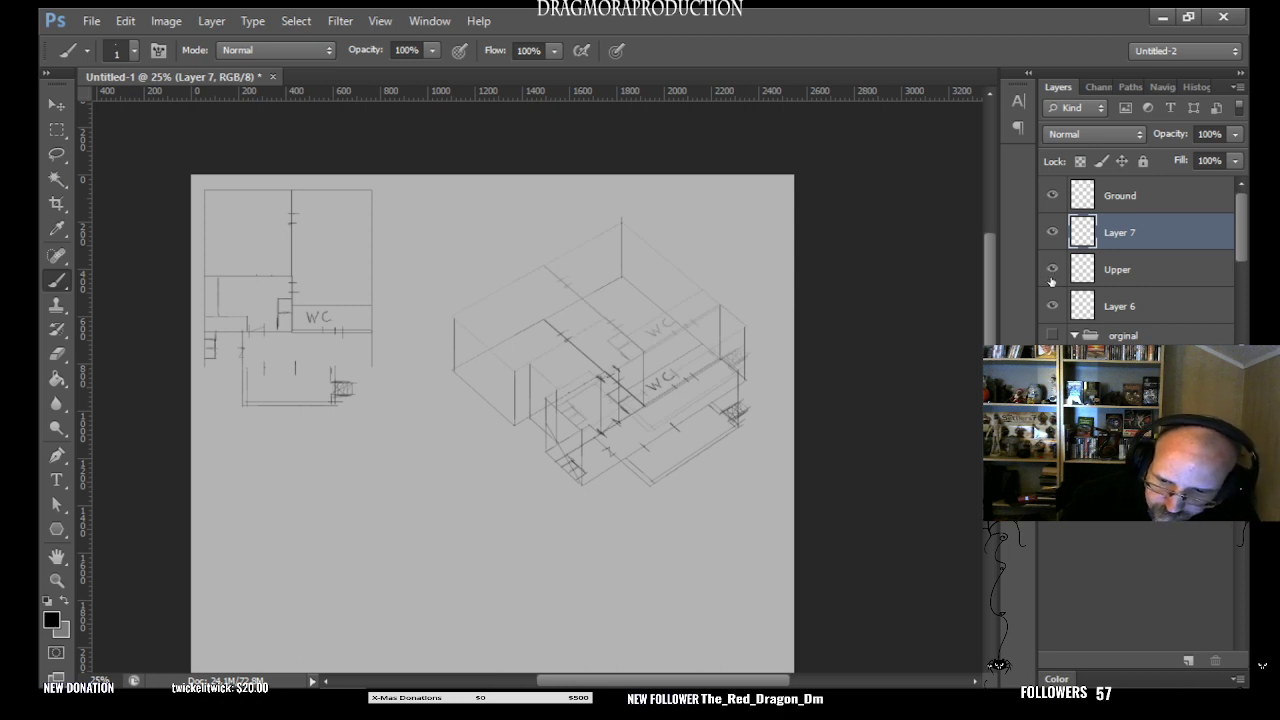
click(1052, 271)
click(1052, 271)
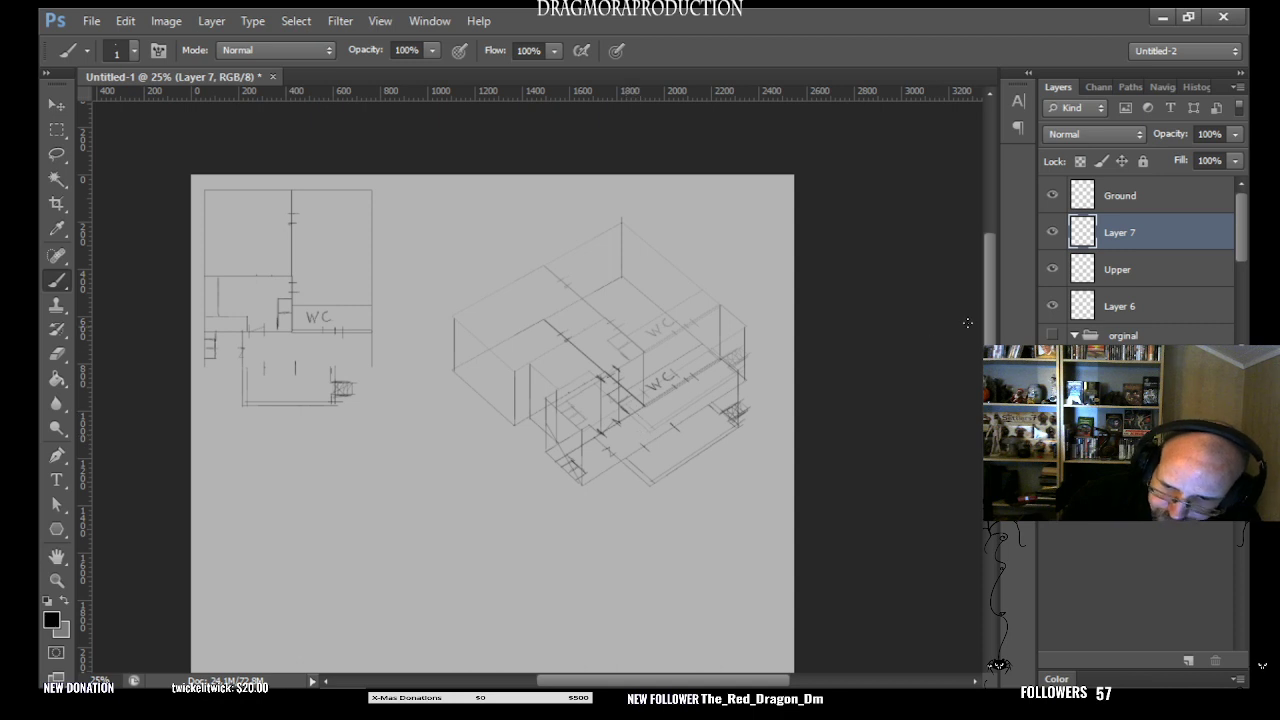
- Compare the upper plan alone with the full stacked drawing by hiding and showing Layer 7 and the Ground layer
click(1051, 233)
click(1051, 234)
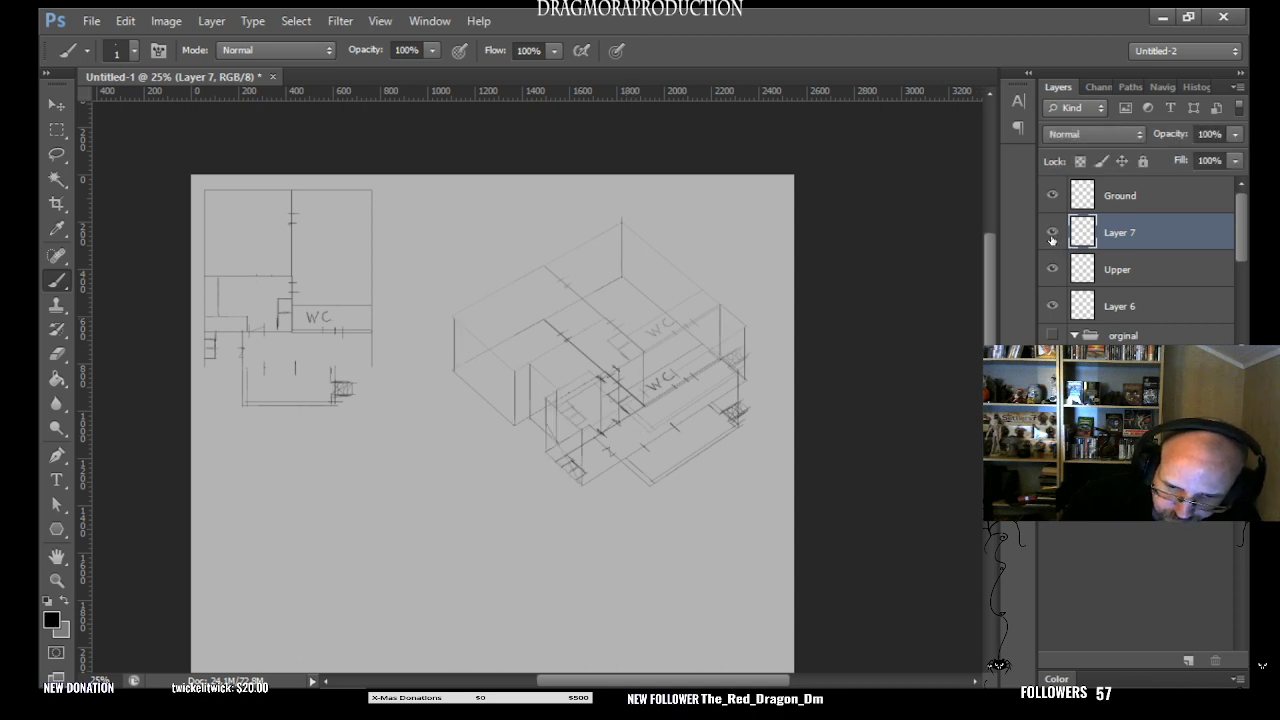
click(1051, 233)
click(1051, 196)
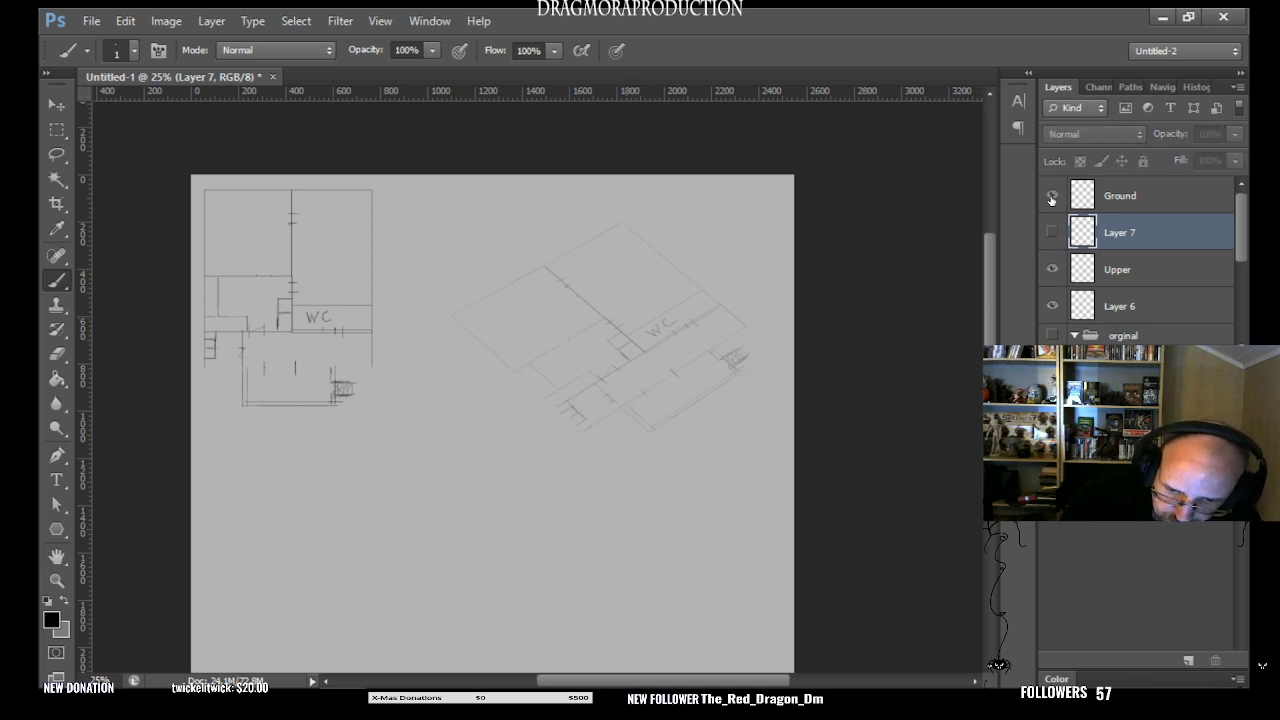
click(1051, 197)
click(1051, 198)
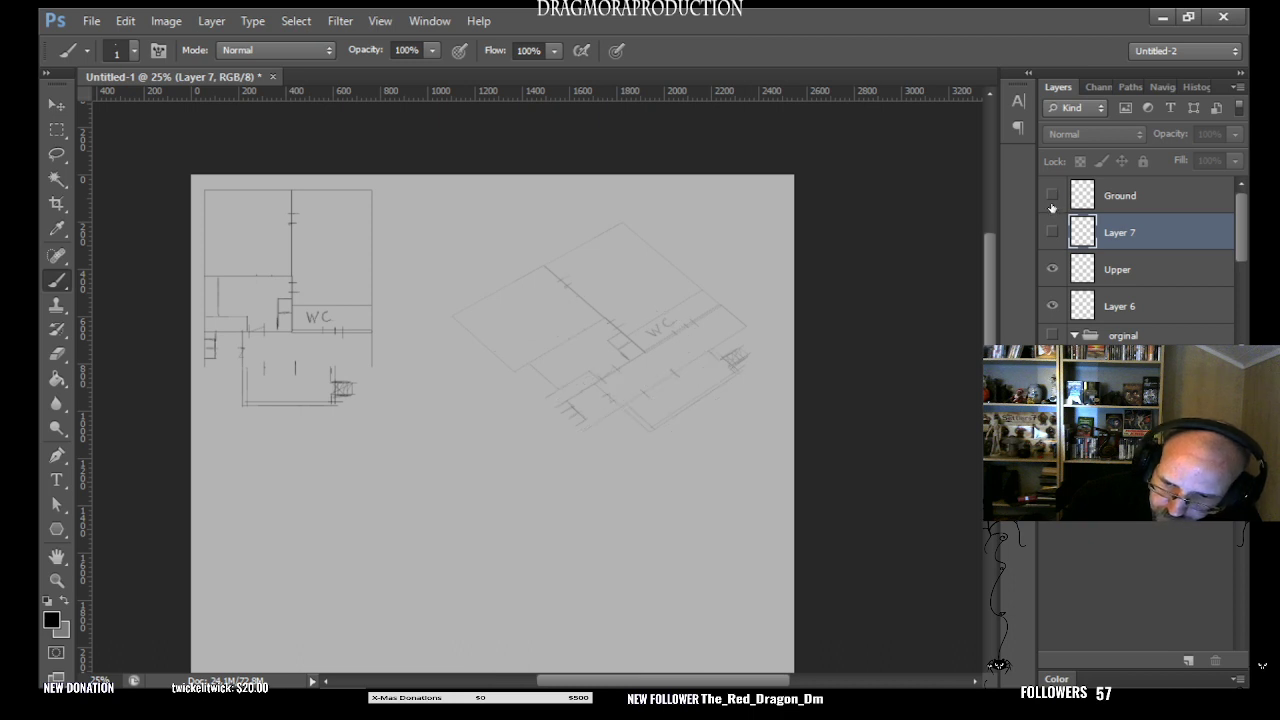
click(1052, 198)
click(1051, 233)
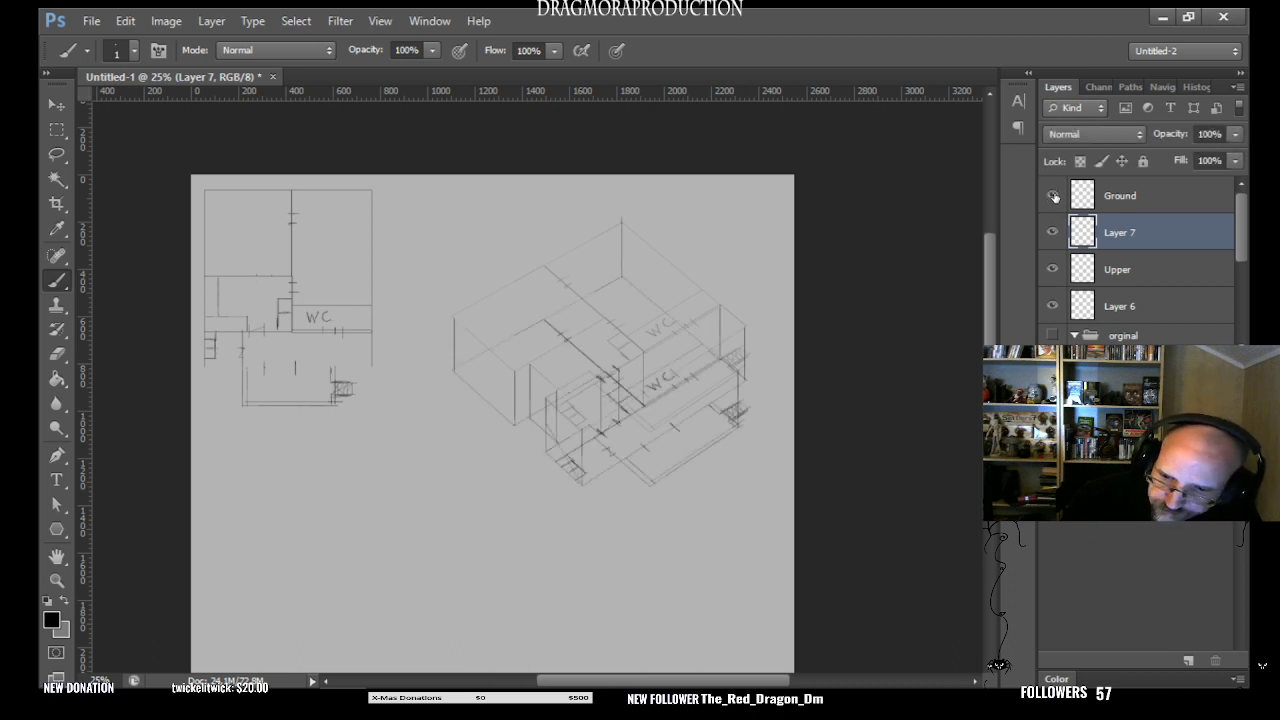
click(1052, 196)
click(1052, 196)
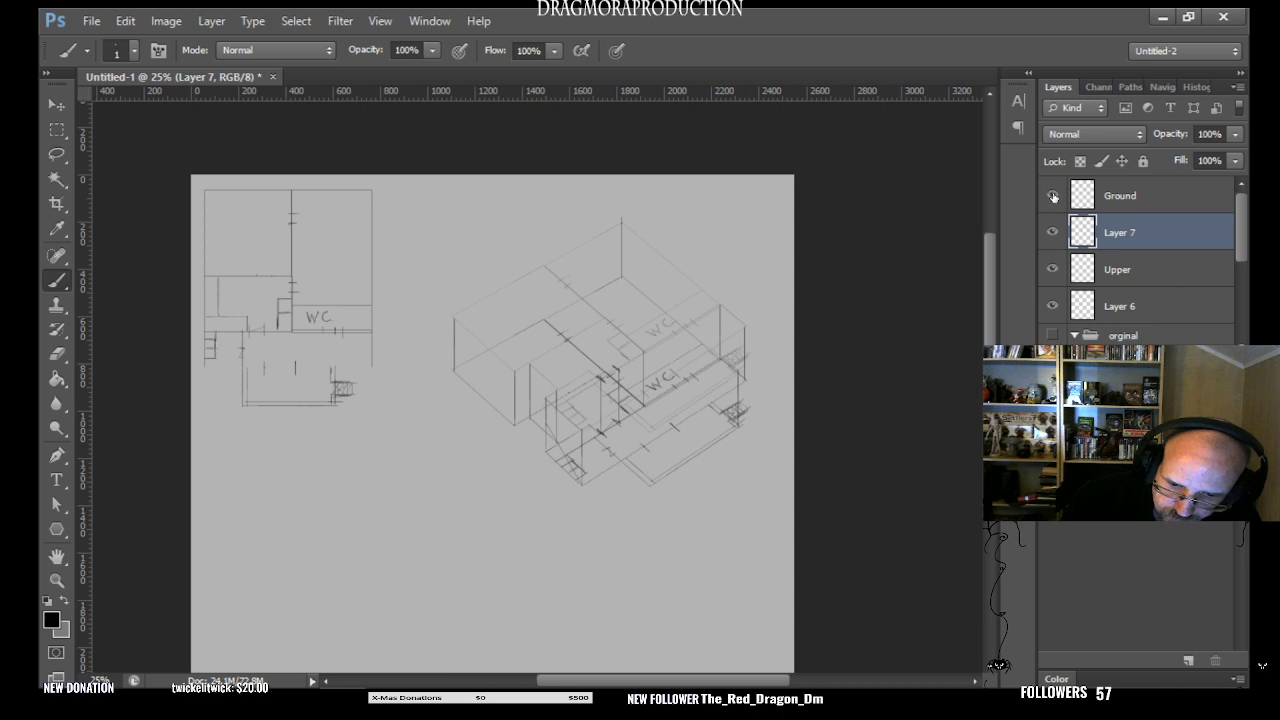
click(1052, 196)
click(1053, 196)
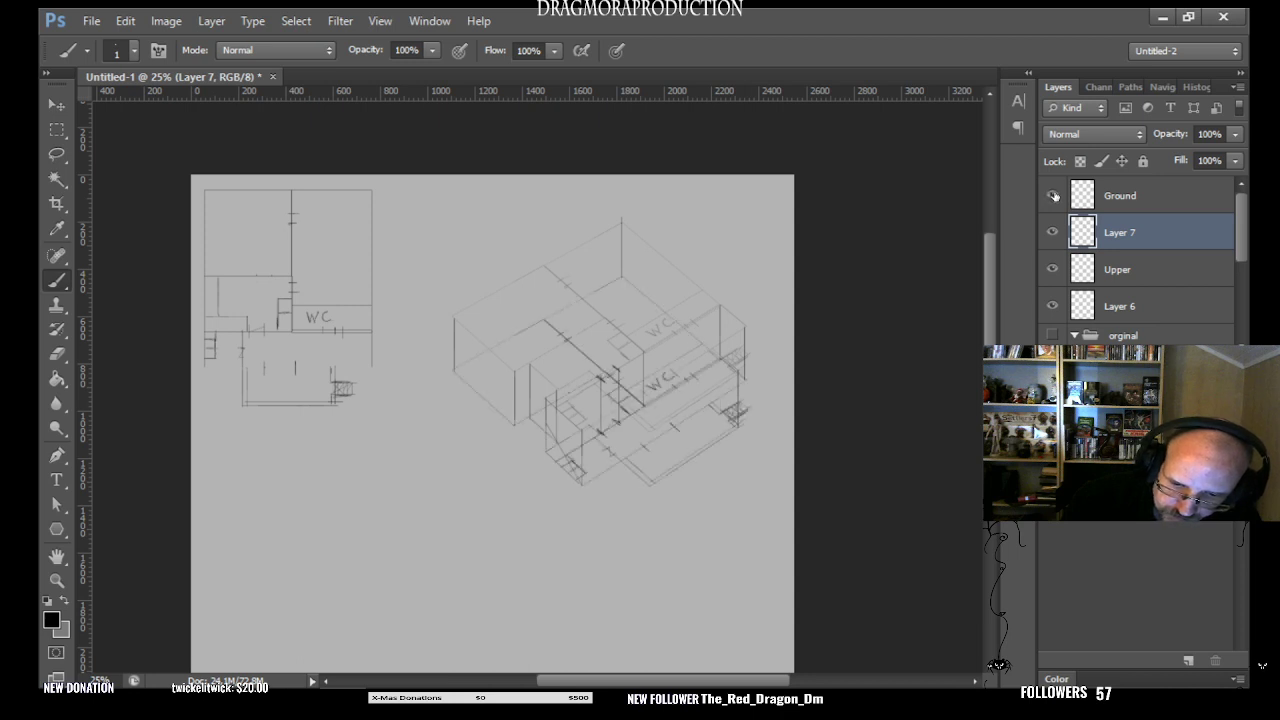
- Examine the lower plan and its vertical wall lines by repeatedly hiding and showing the Upper layer
click(1052, 269)
click(1052, 269)
click(1053, 269)
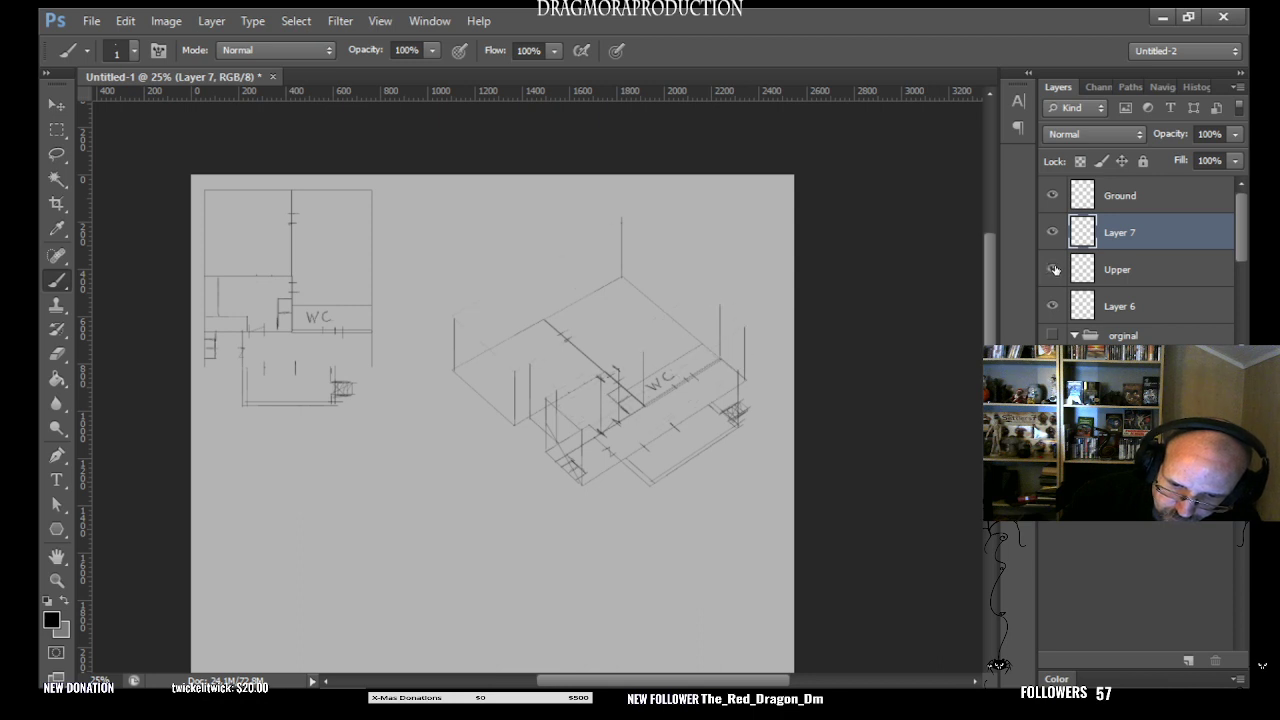
click(1052, 269)
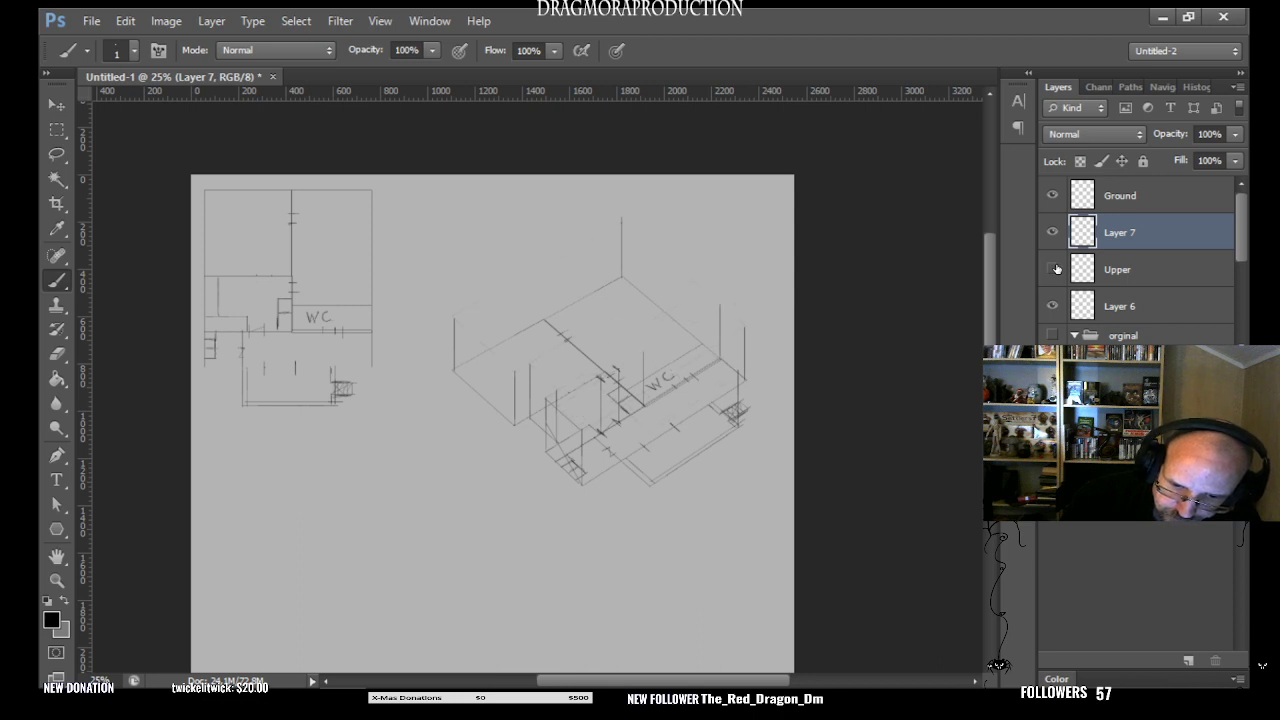
click(1052, 269)
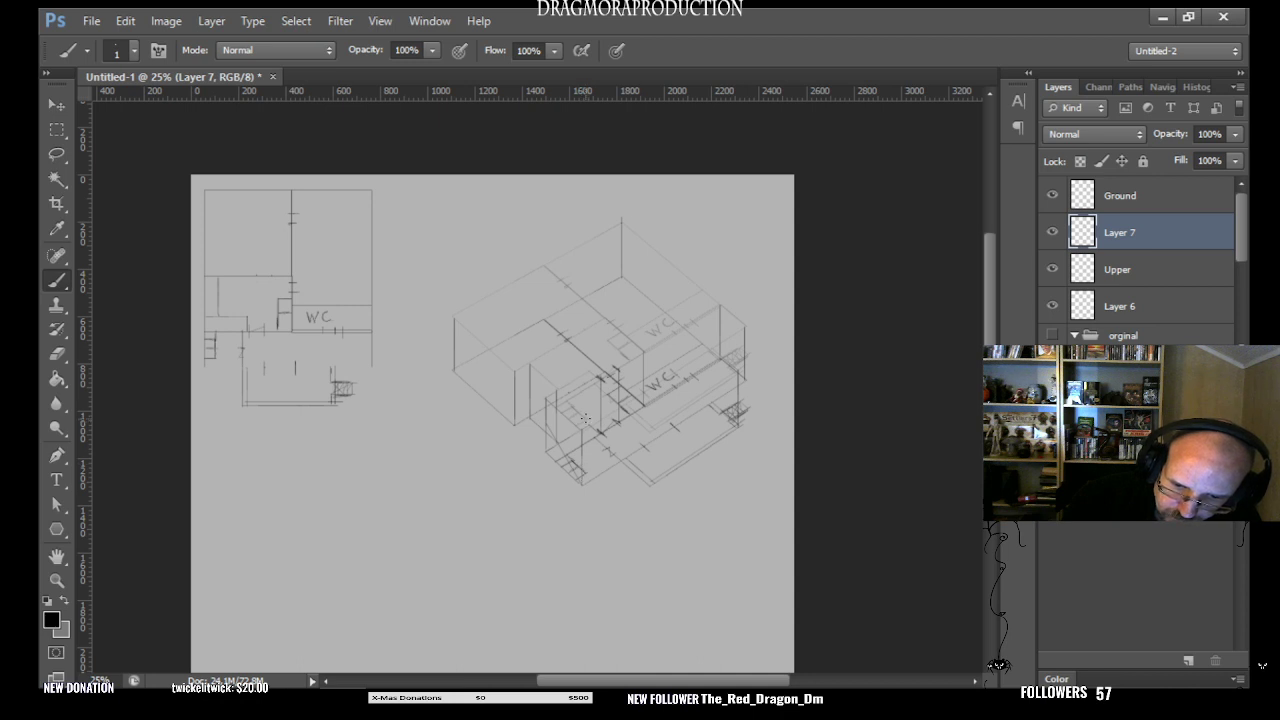
click(1052, 269)
click(1052, 269)
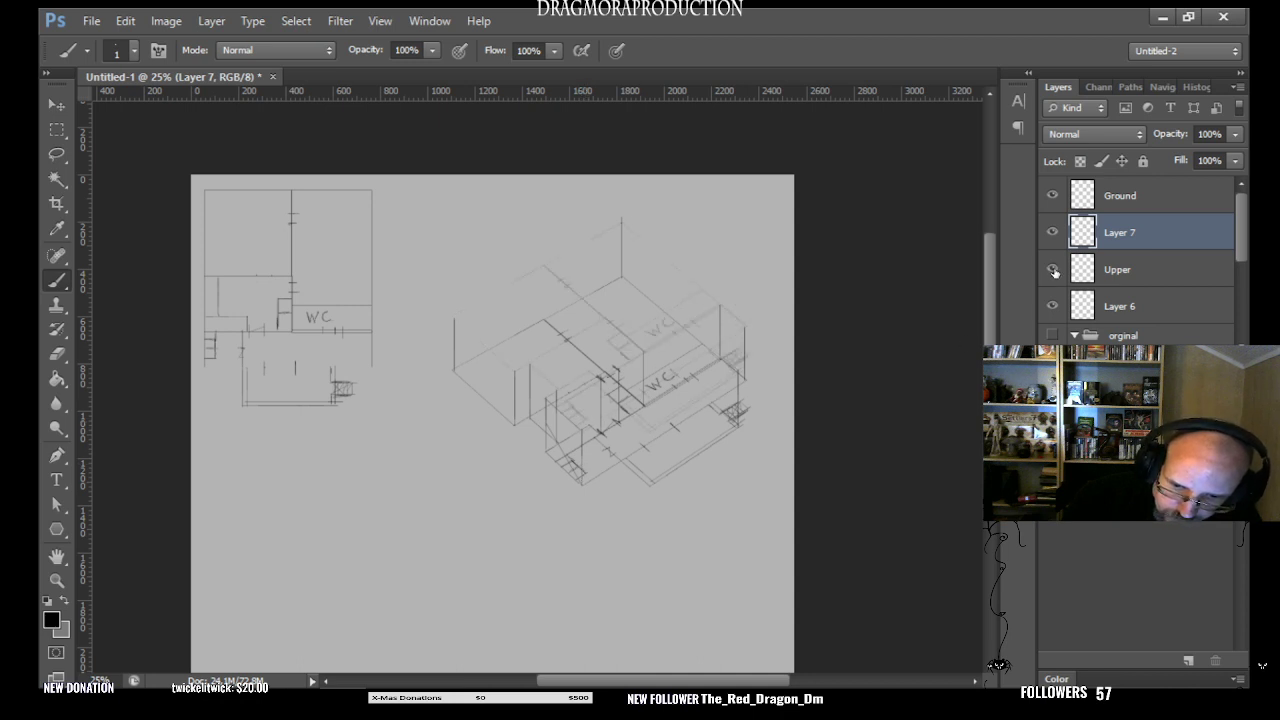
click(1053, 269)
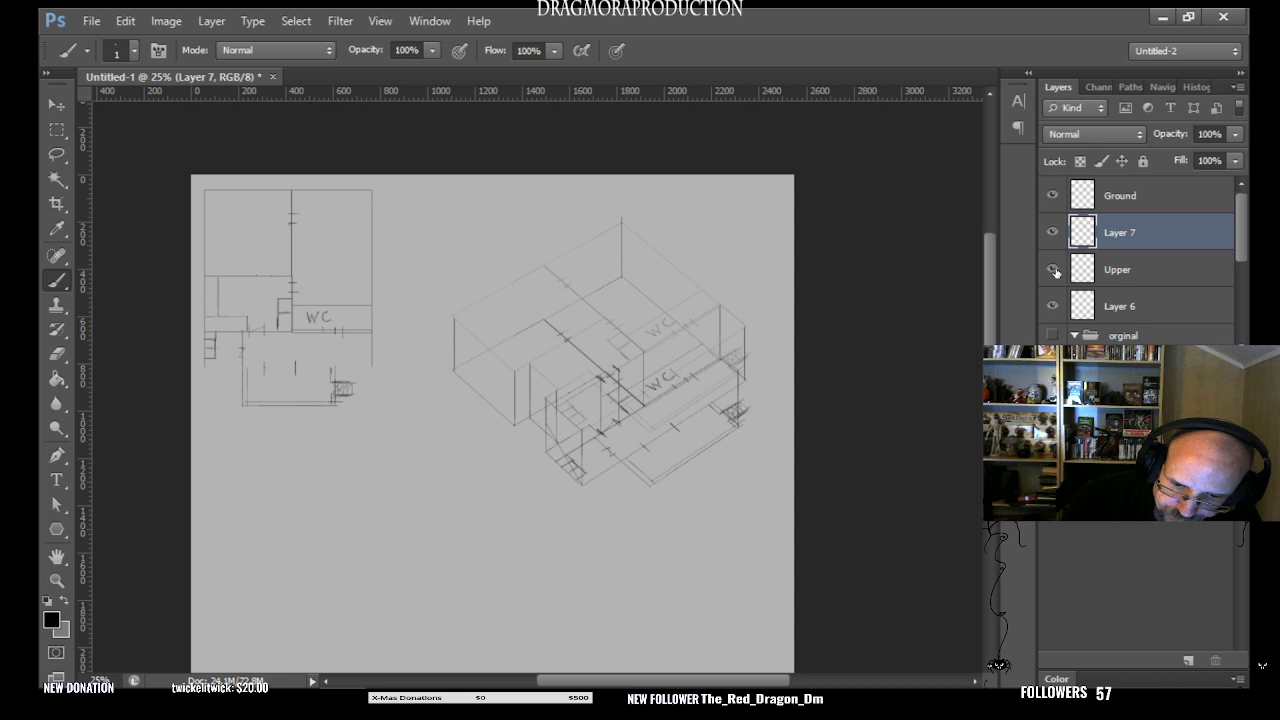
click(1052, 269)
click(1052, 269)
click(1052, 269)
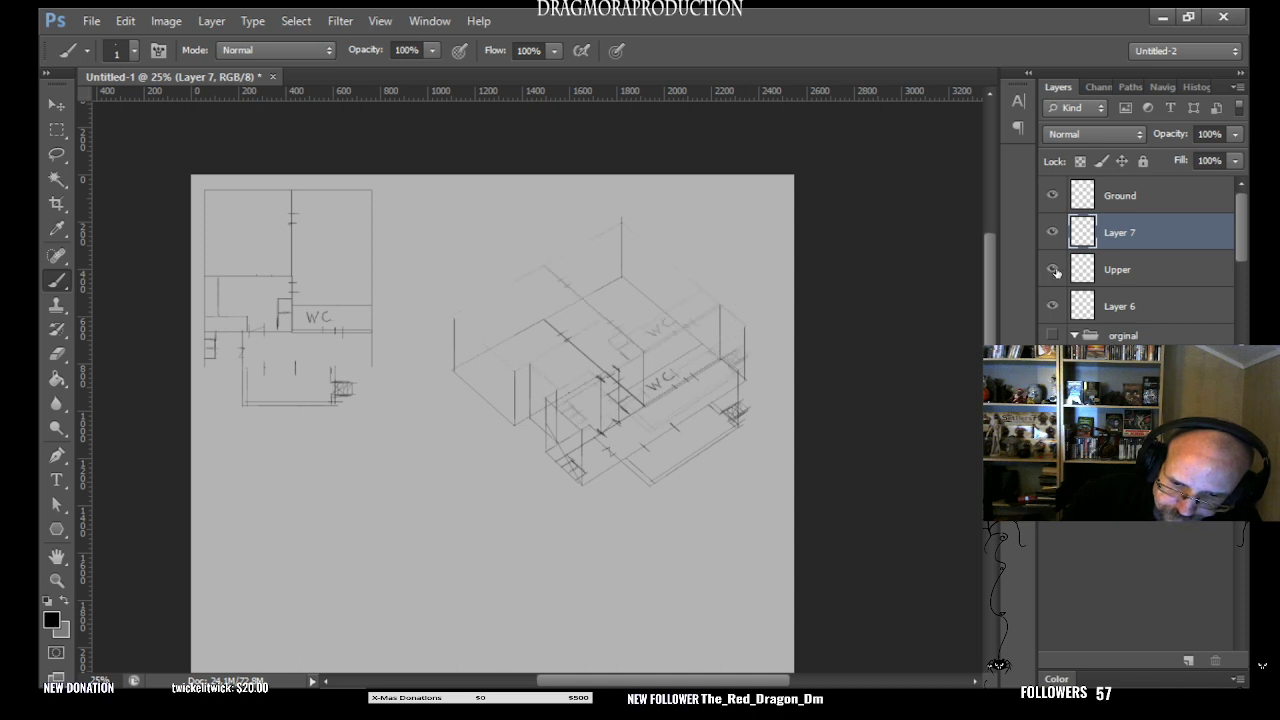
click(1053, 270)
click(1053, 270)
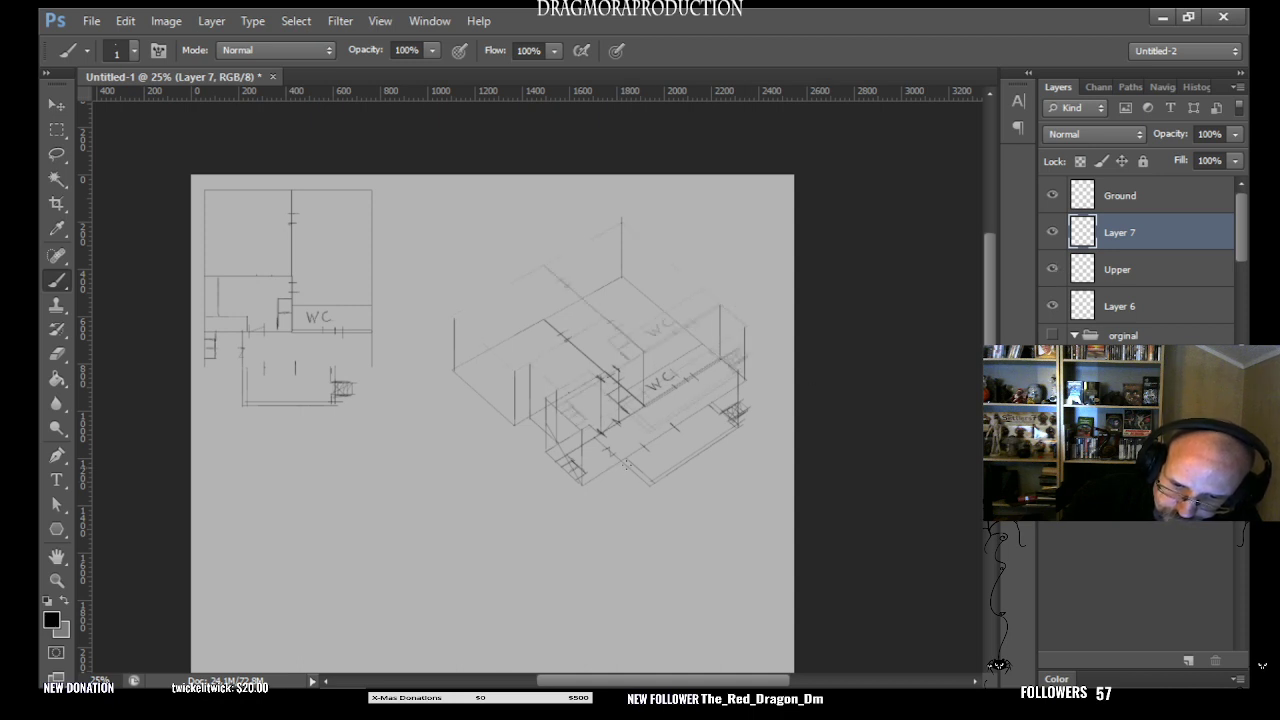
- Compare the two floor plans with Layer 7 hidden by toggling the Upper layer, and restore Layer 7 as the visible, active layer
click(1052, 232)
click(1053, 270)
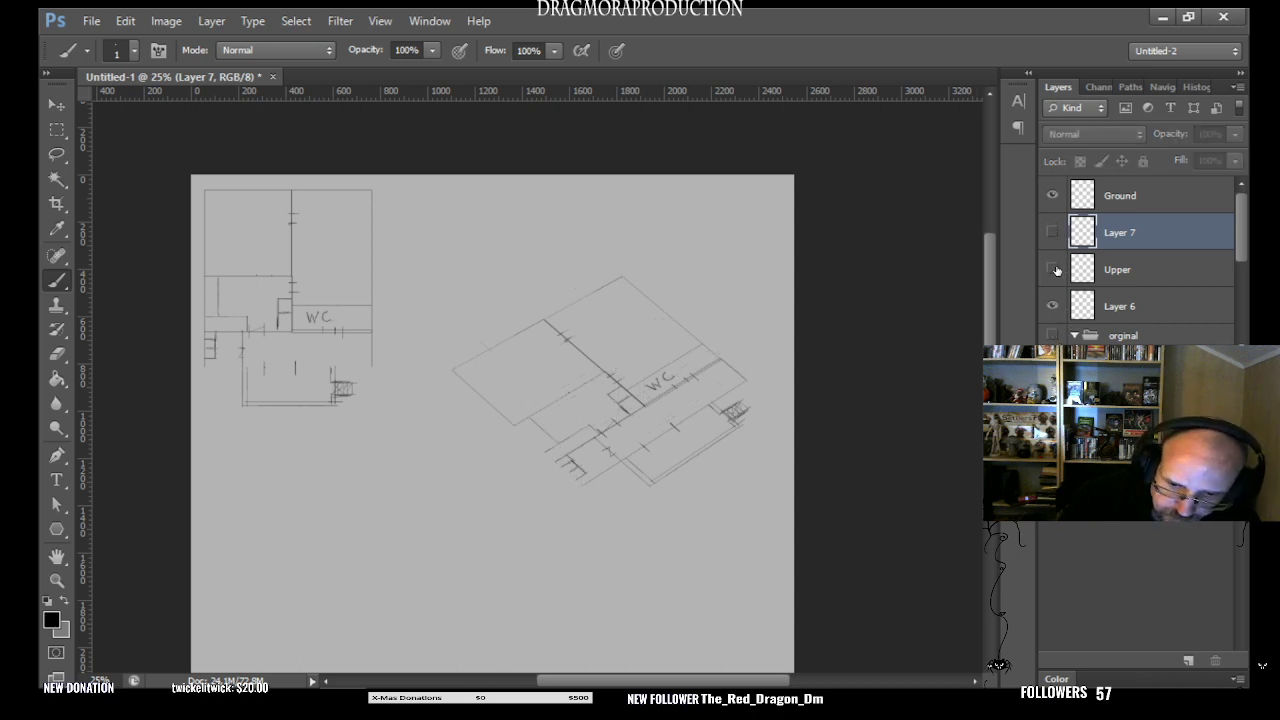
click(1055, 270)
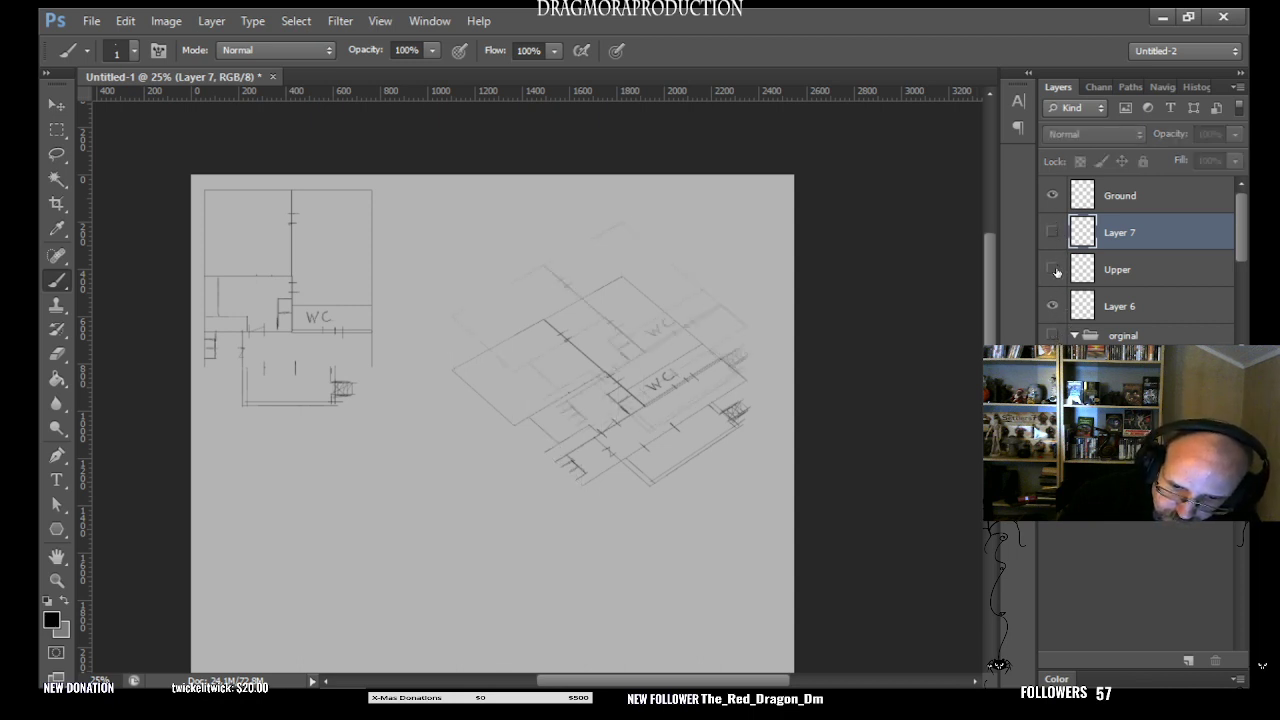
click(1056, 271)
click(1057, 271)
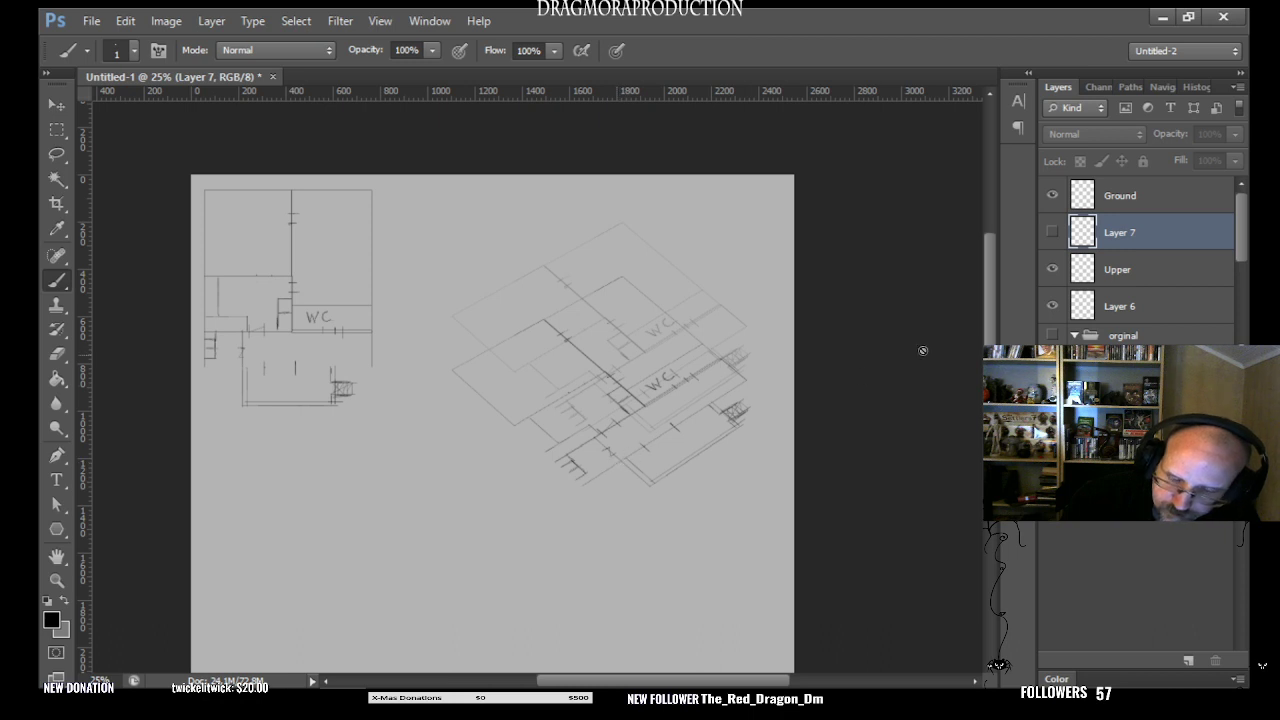
click(1055, 230)
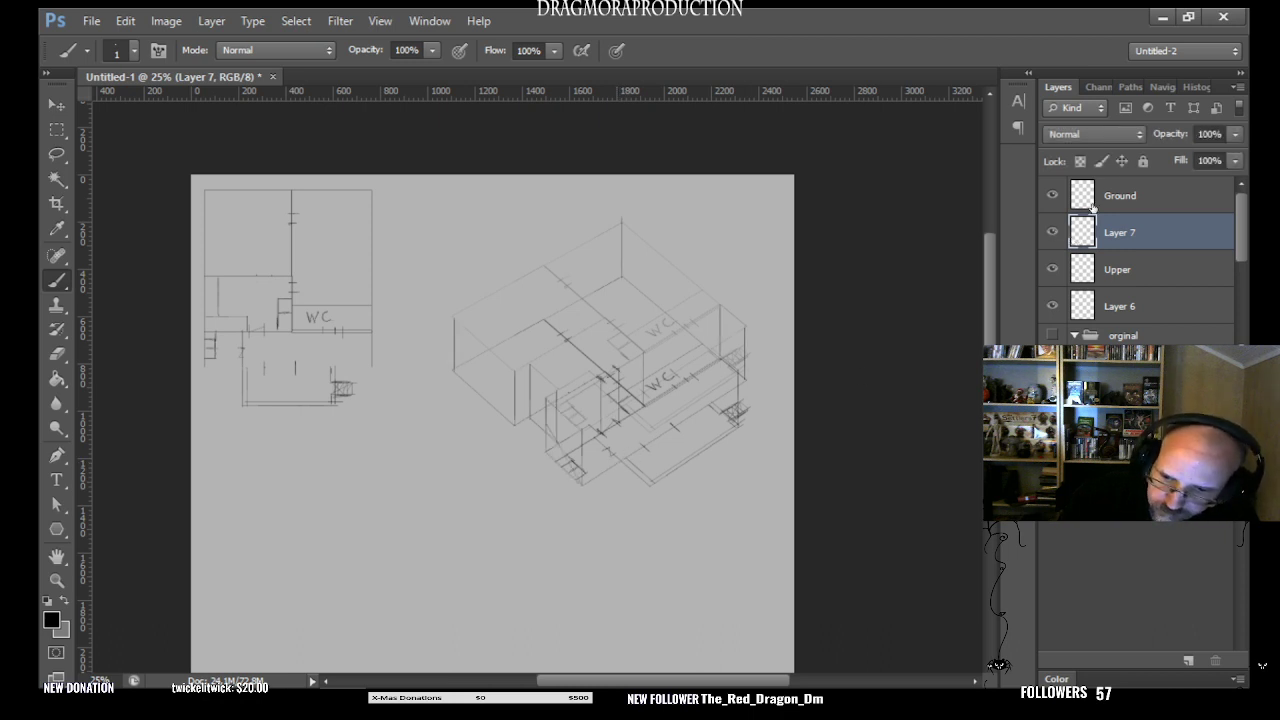
click(1127, 197)
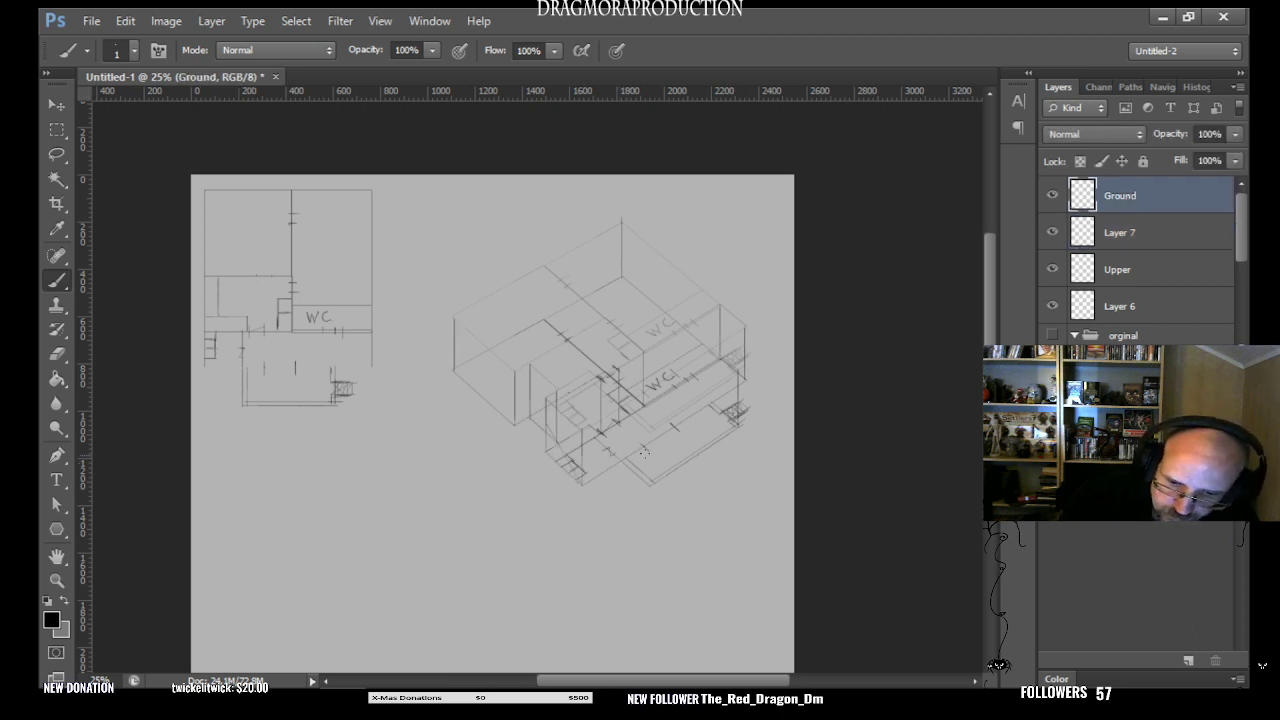
click(1130, 238)
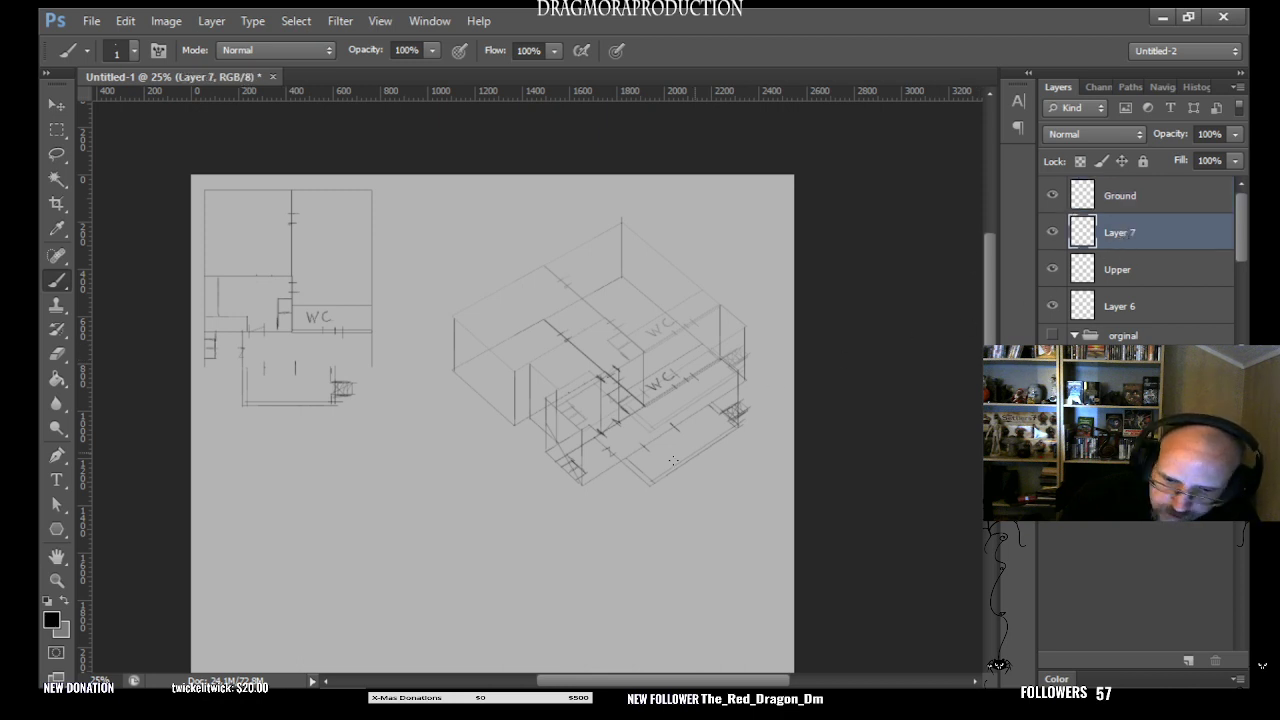
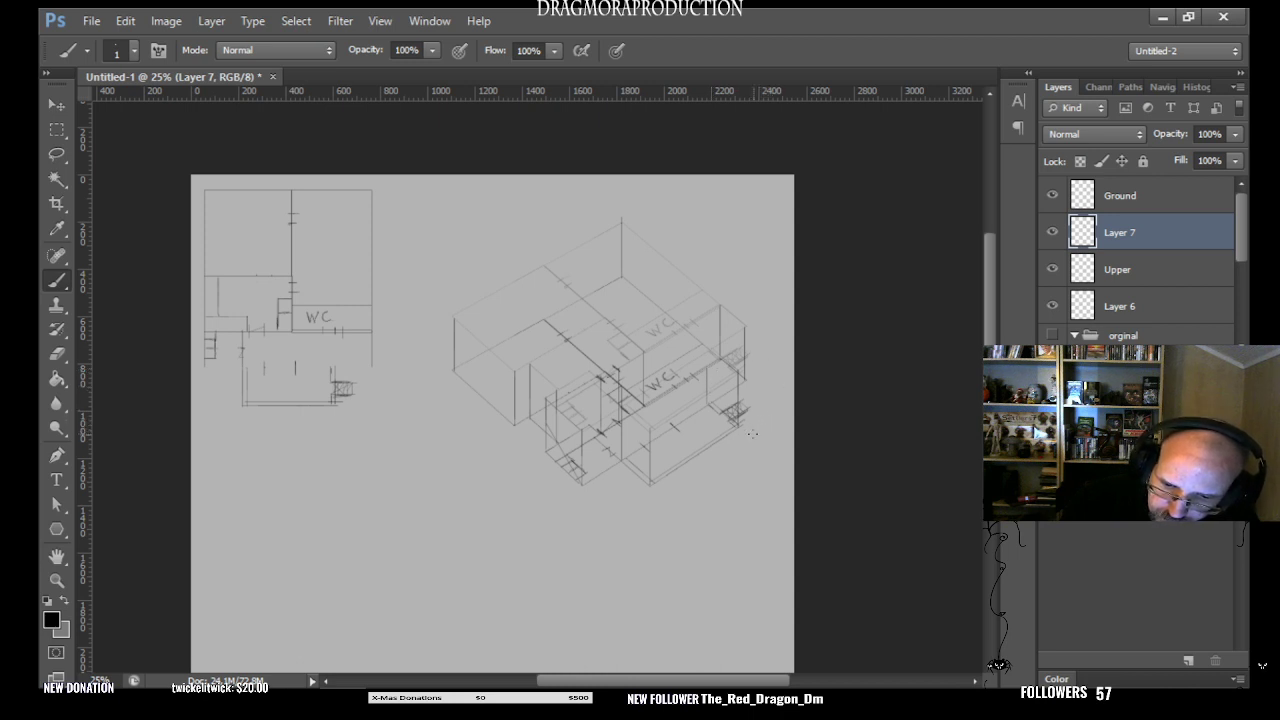
- Examine the upper plan and its vertical wall lines by toggling Layer 7 once and repeatedly hiding and showing the Ground layer
click(1052, 232)
click(1052, 232)
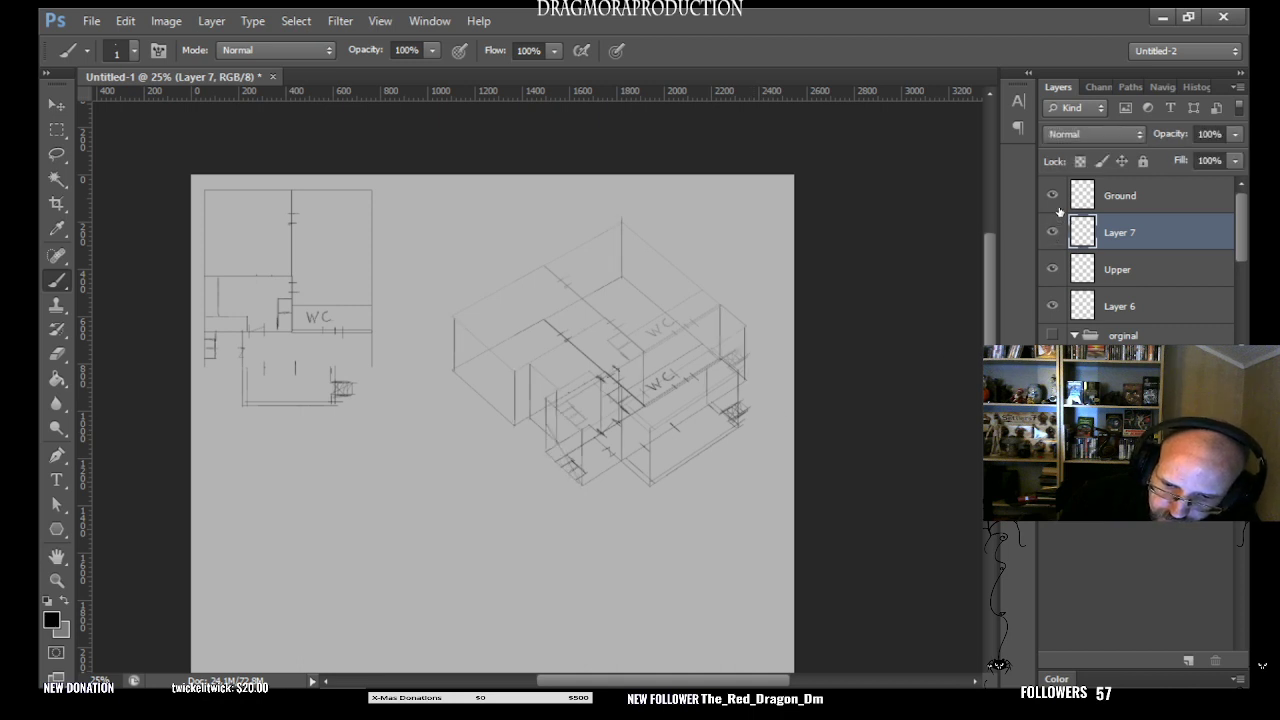
click(1055, 198)
click(1055, 198)
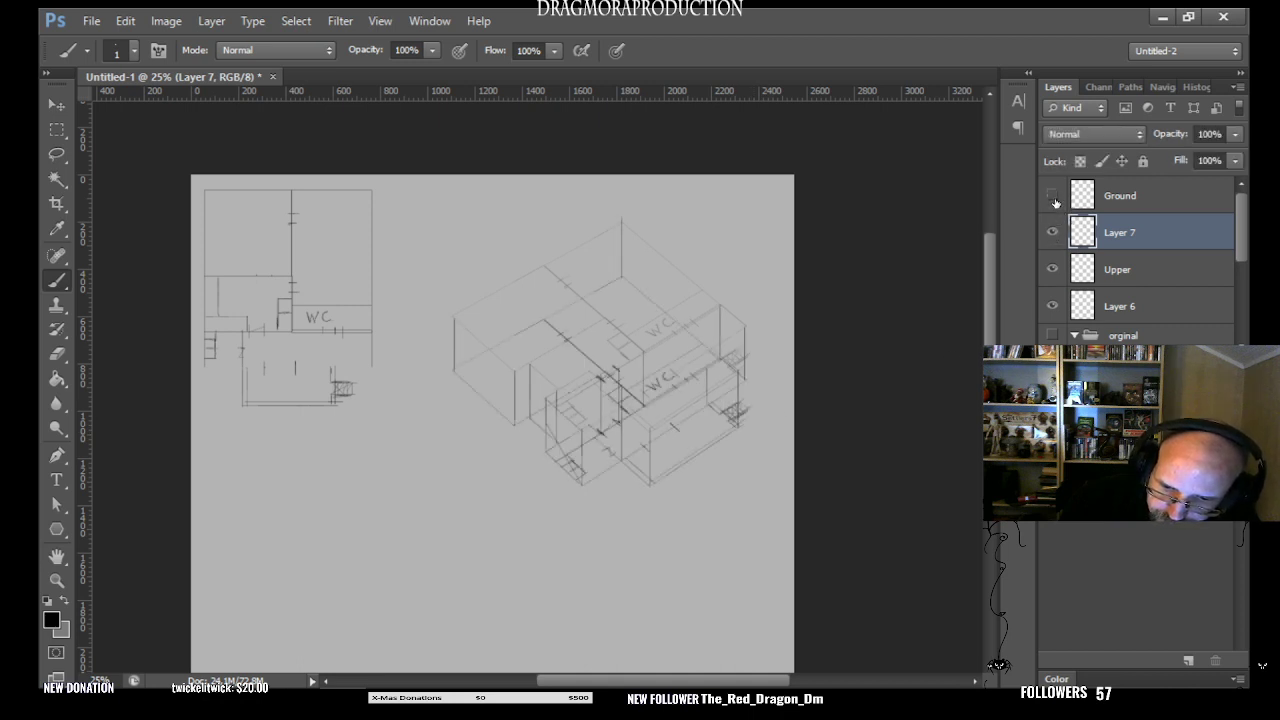
click(1055, 198)
click(1055, 198)
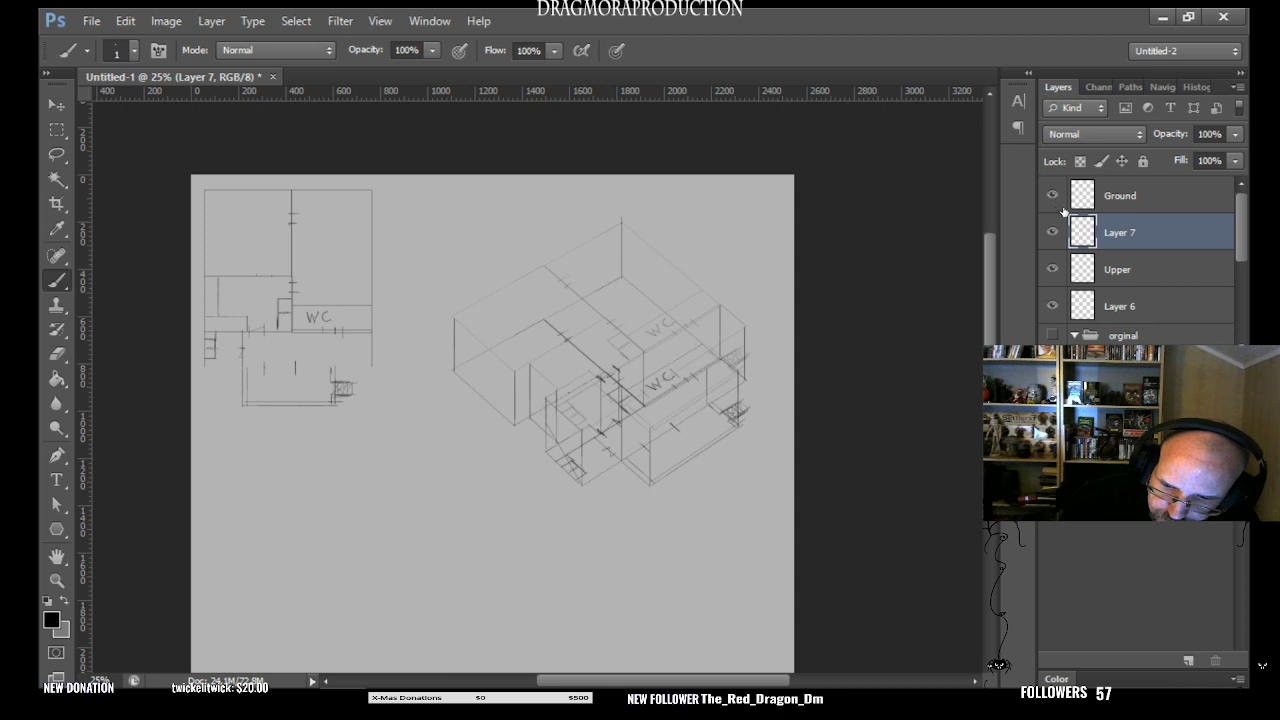
click(1055, 200)
click(1055, 200)
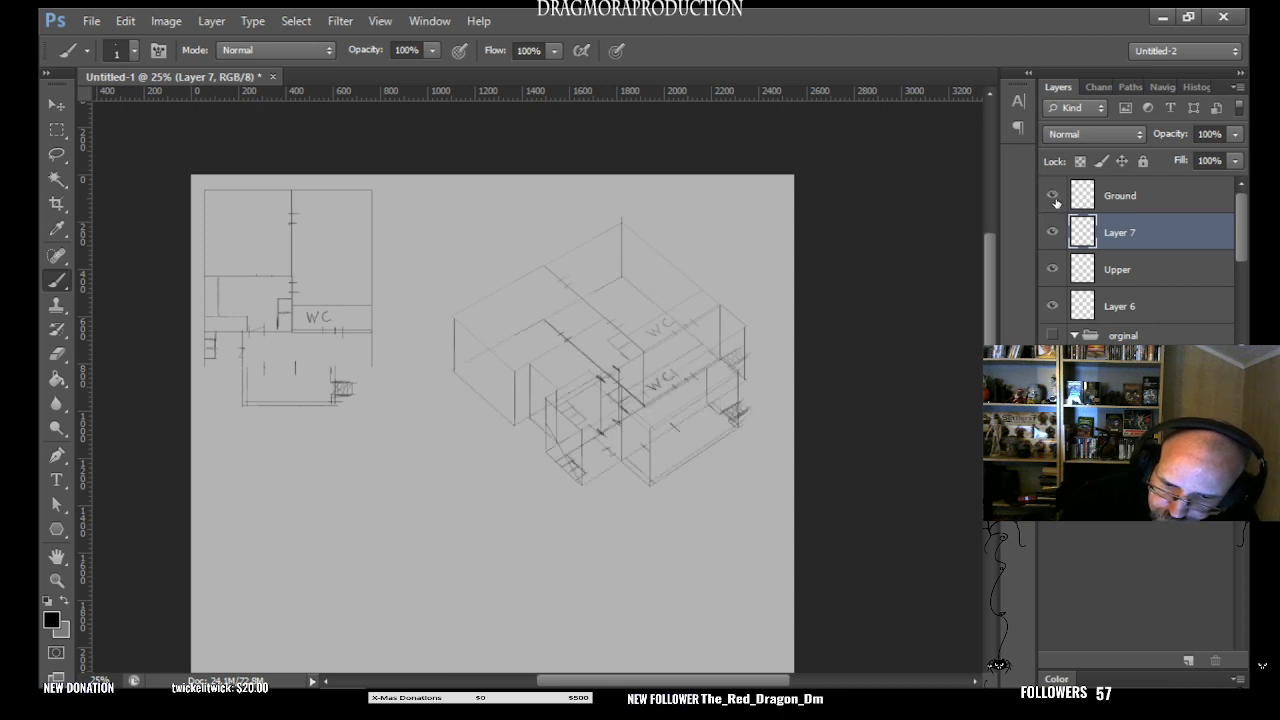
click(1054, 200)
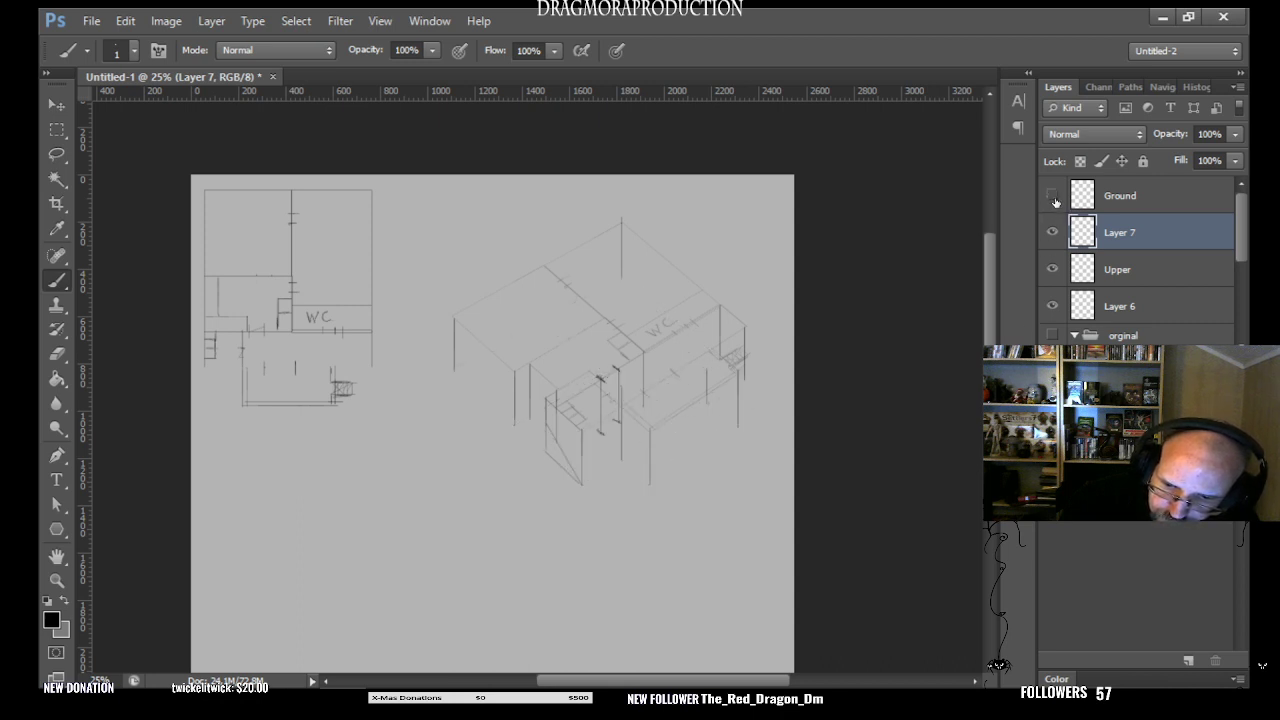
click(1054, 200)
click(1054, 200)
click(1054, 200)
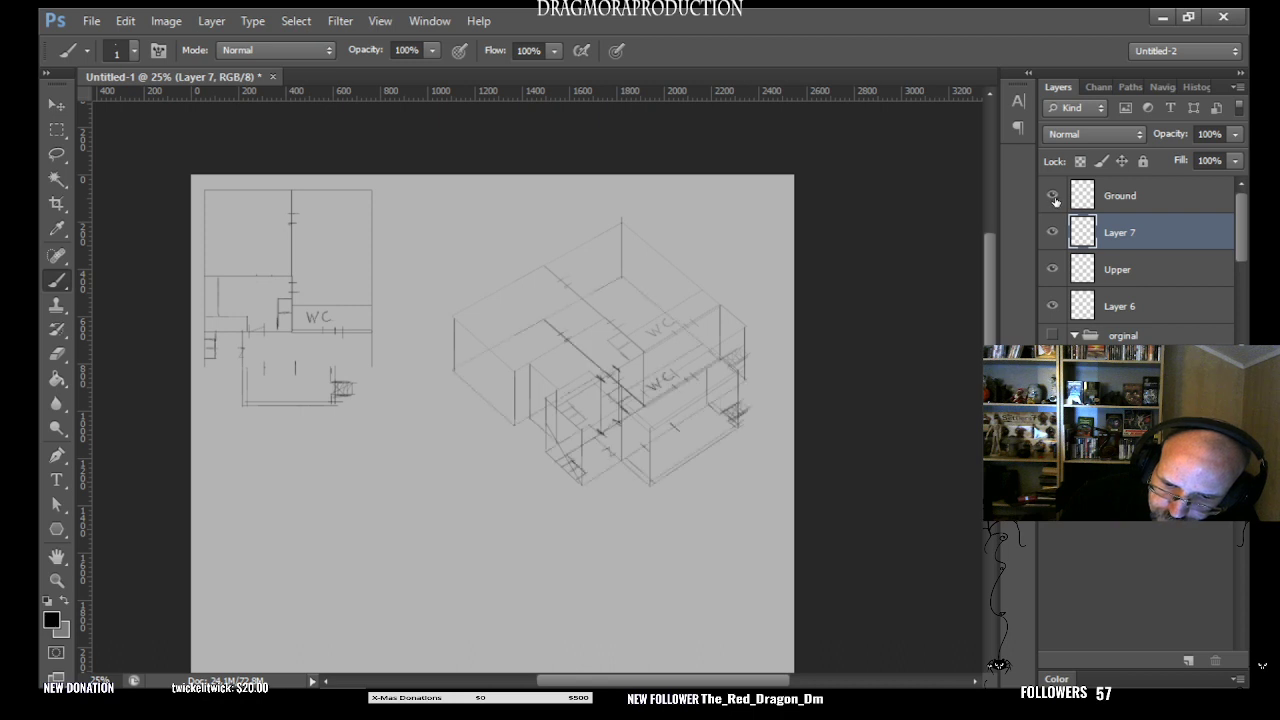
click(1054, 200)
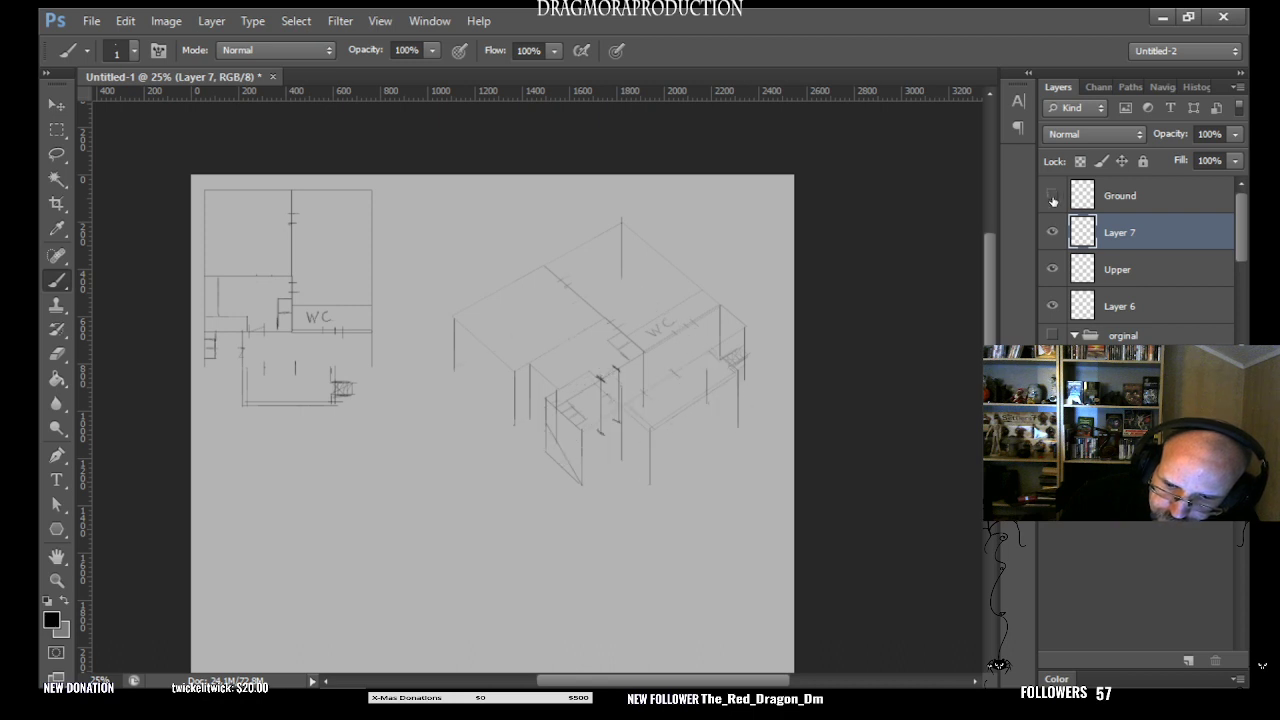
click(1054, 200)
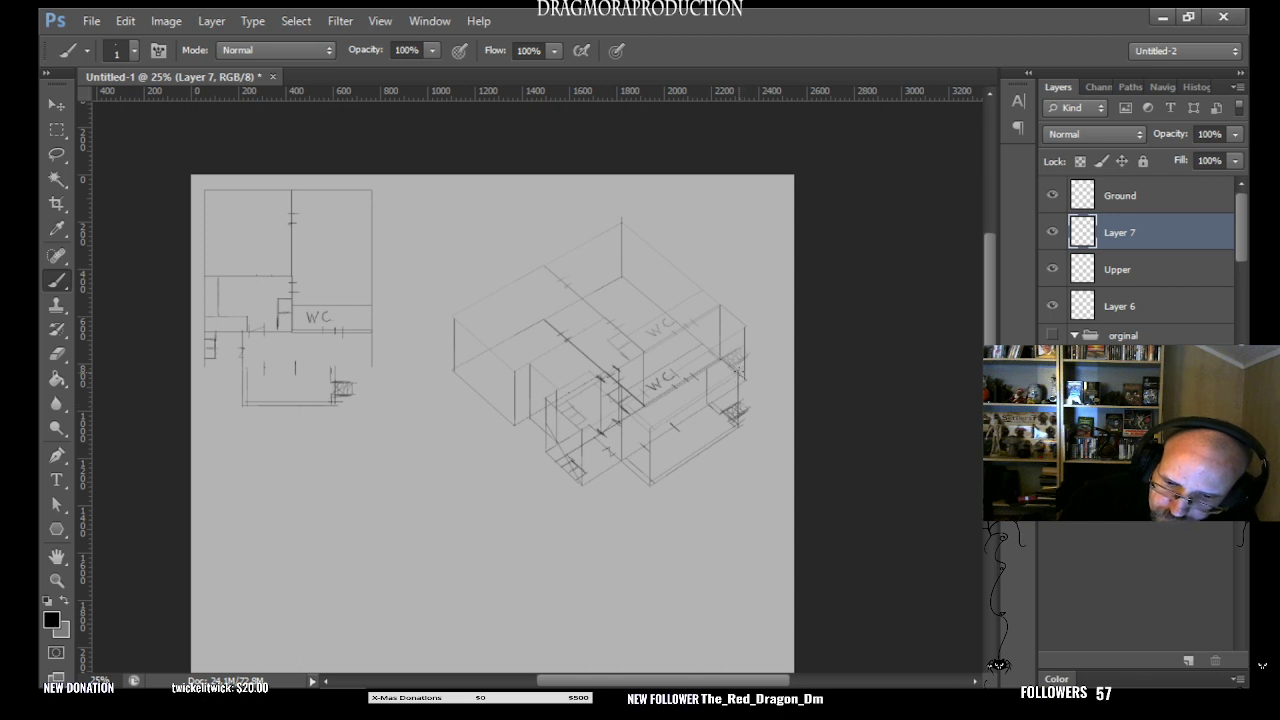
click(1052, 195)
click(1052, 195)
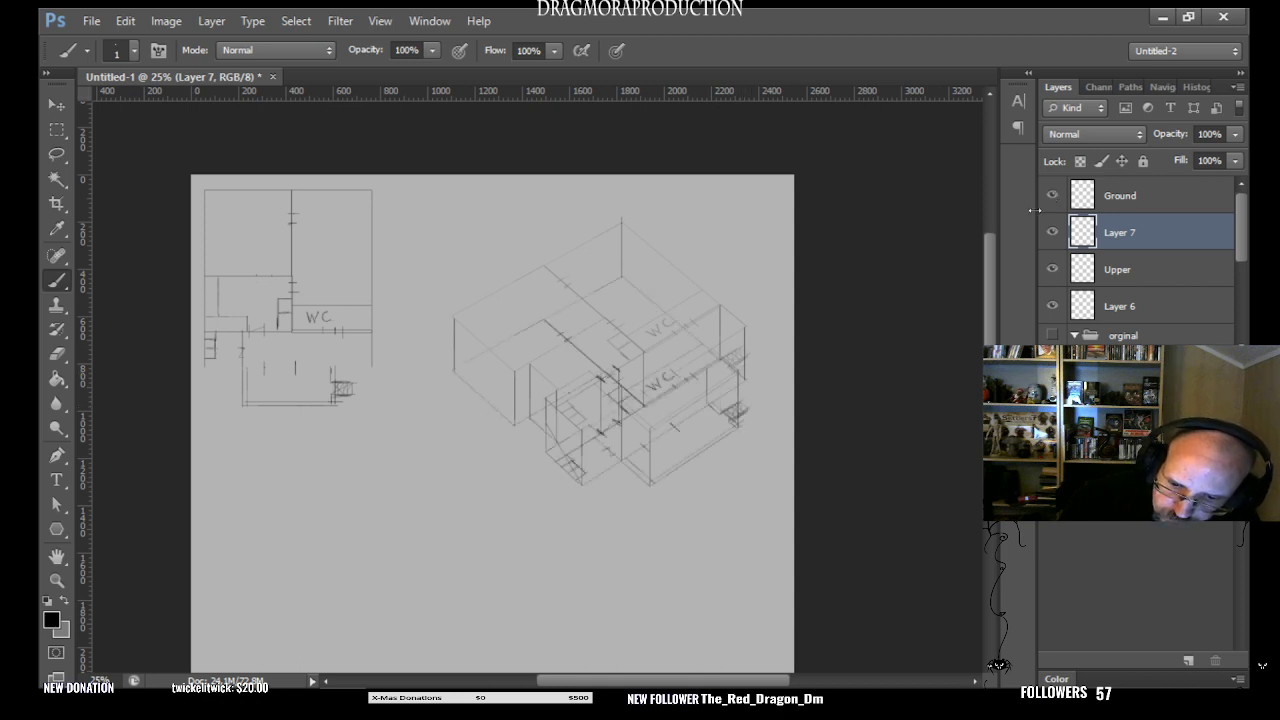
click(1052, 195)
click(1052, 195)
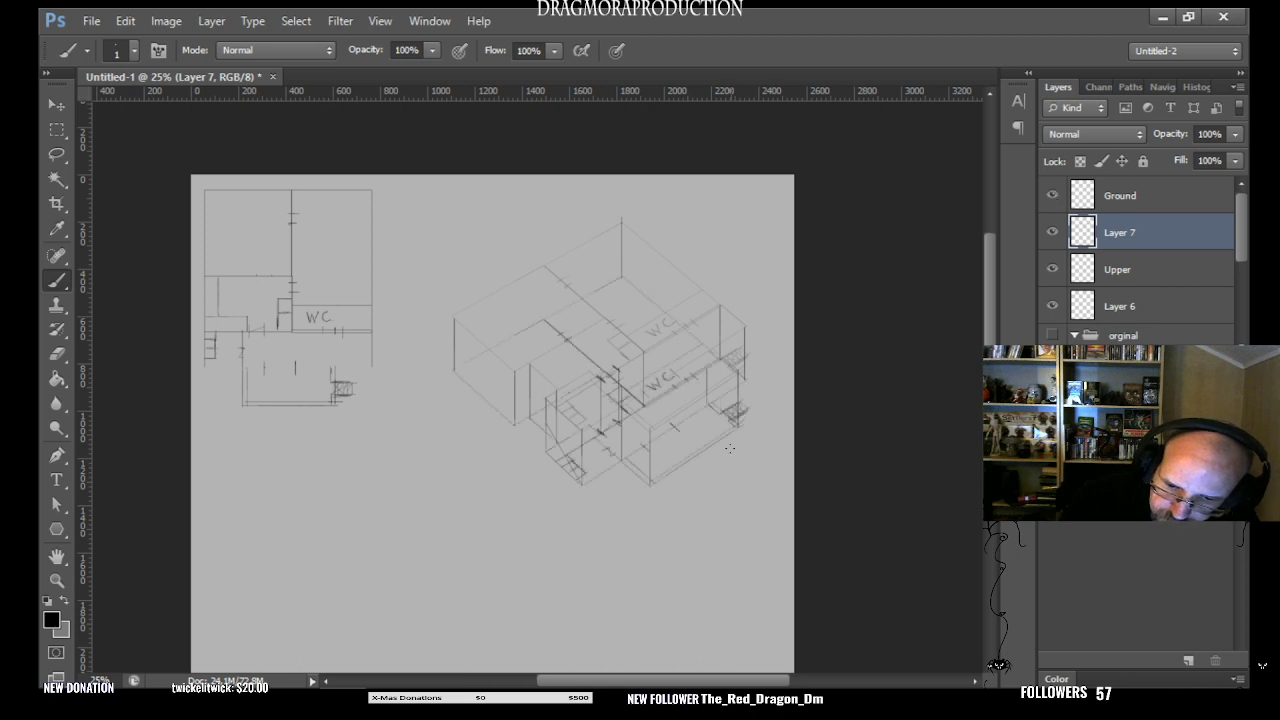
- Check how the vertical wall lines meet the lower plan by repeatedly hiding and showing the Upper layer
click(1053, 269)
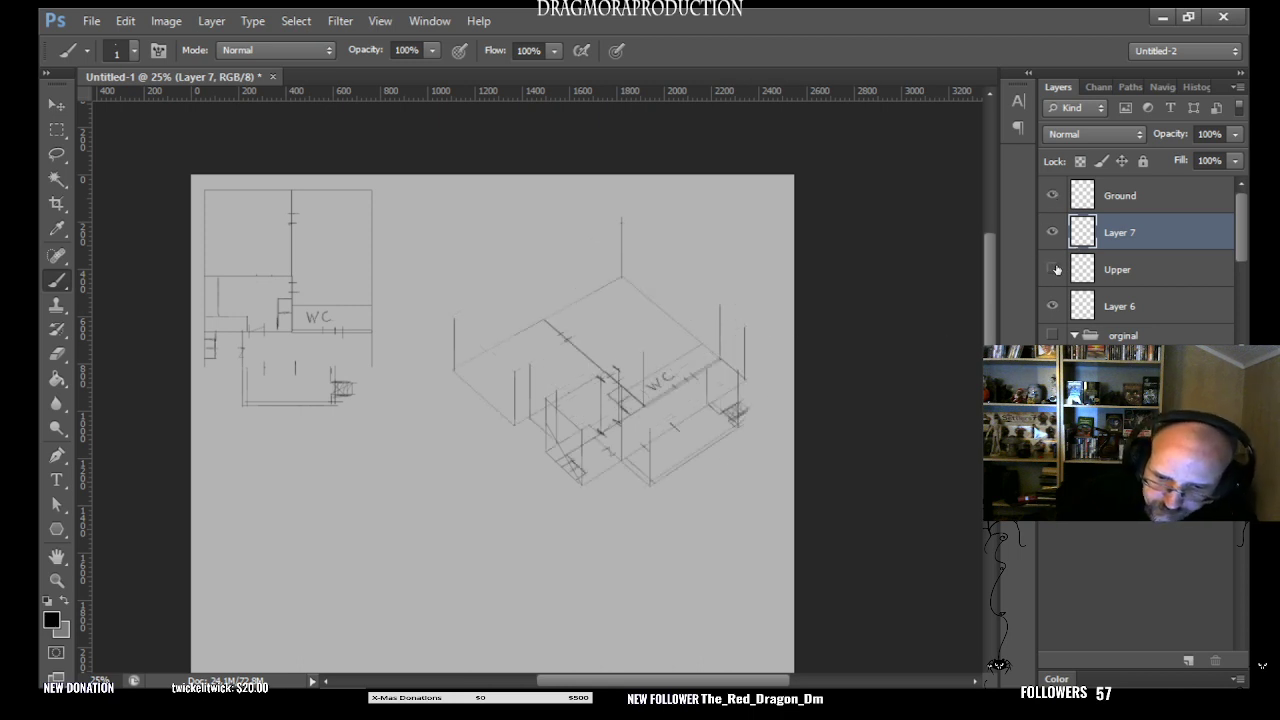
click(1053, 269)
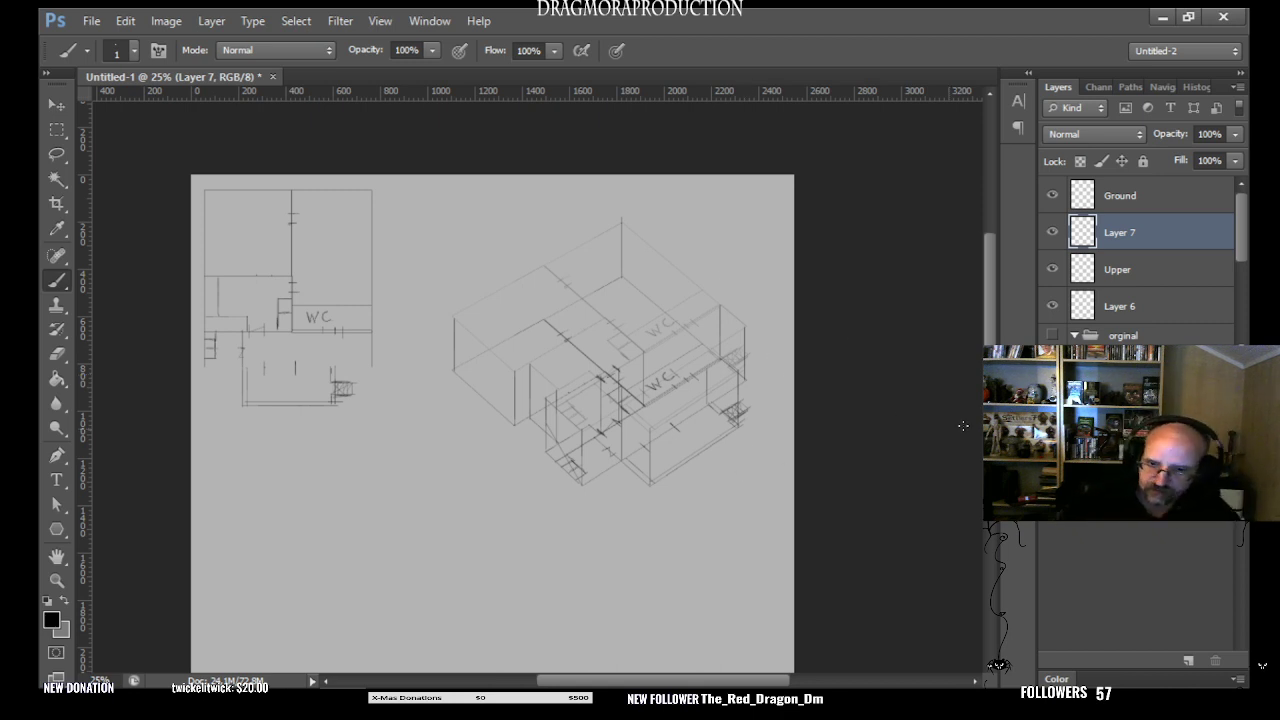
click(1053, 269)
click(1055, 270)
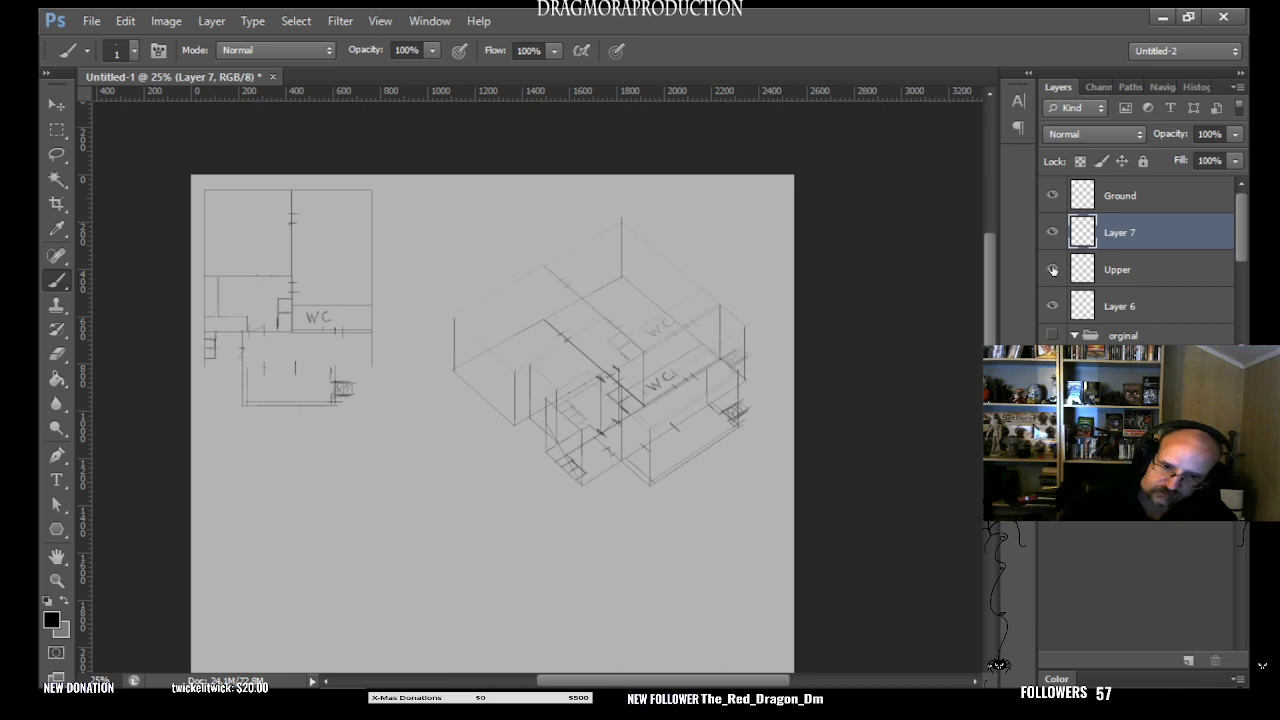
click(1056, 270)
click(1057, 271)
click(1058, 271)
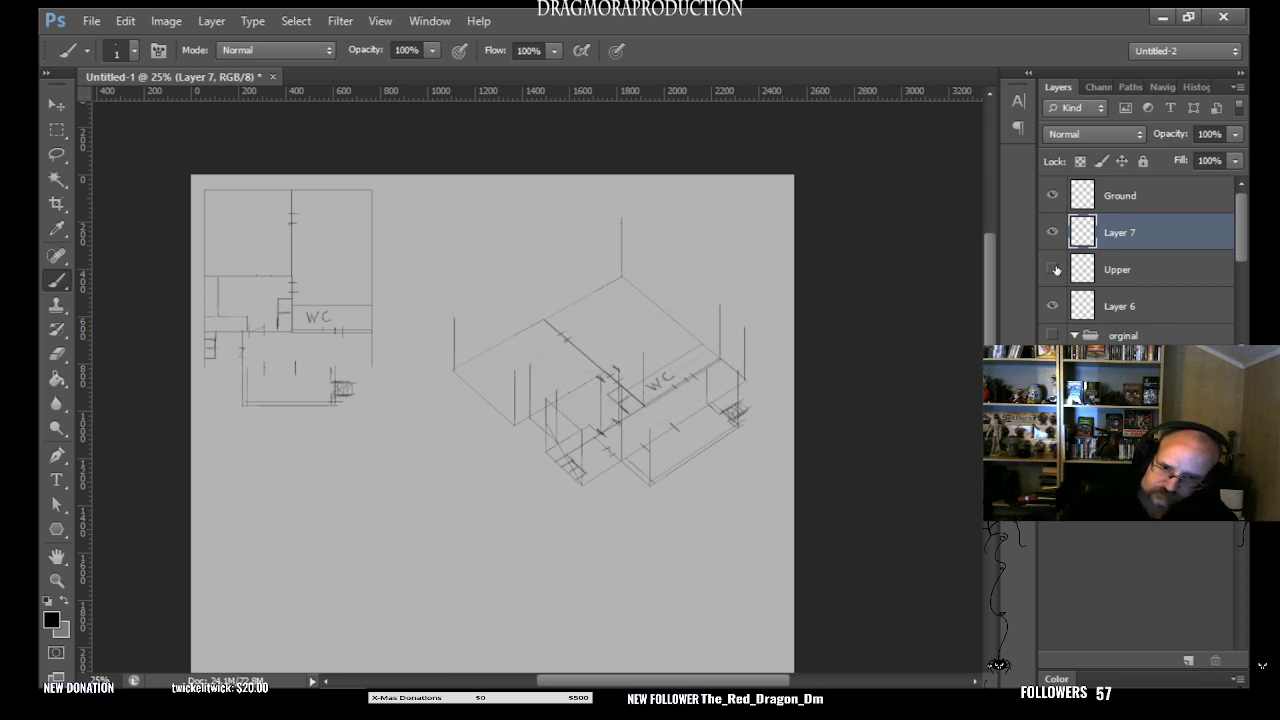
click(1055, 269)
click(1055, 269)
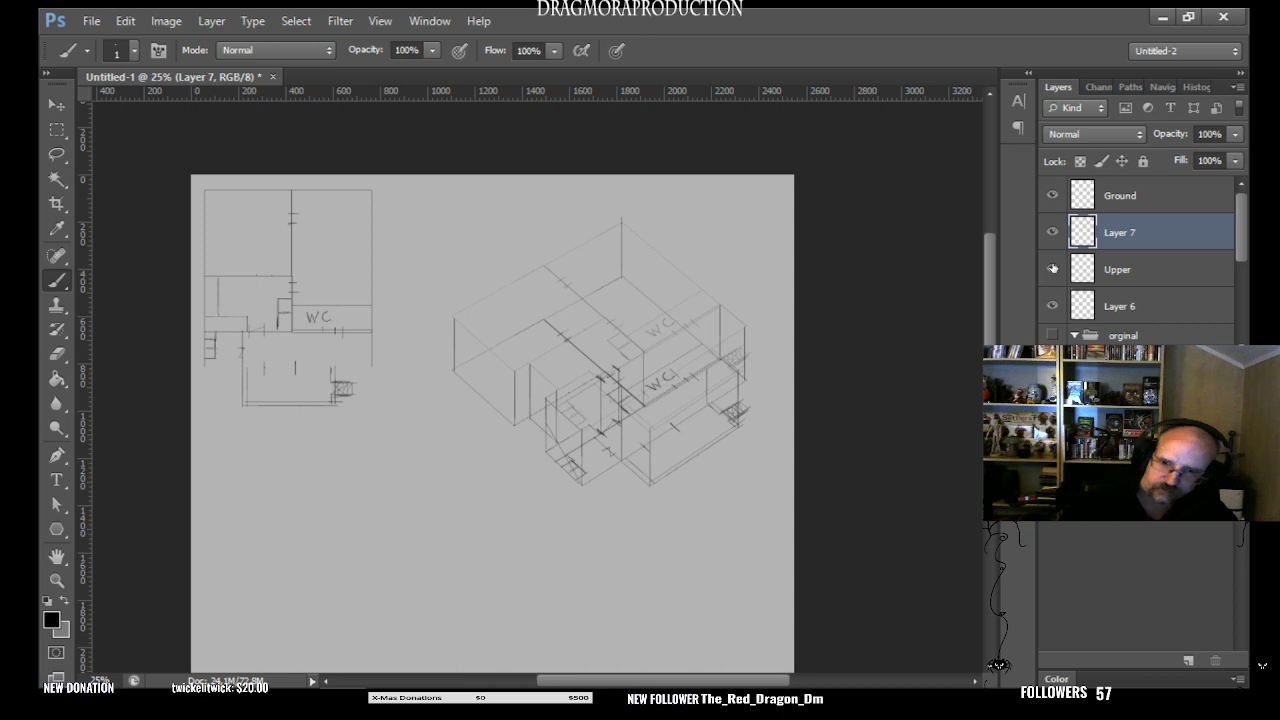
- Inspect the lower plan alone with Upper and Layer 7 hidden, toggle Ground, and show the Upper plan again
click(1054, 270)
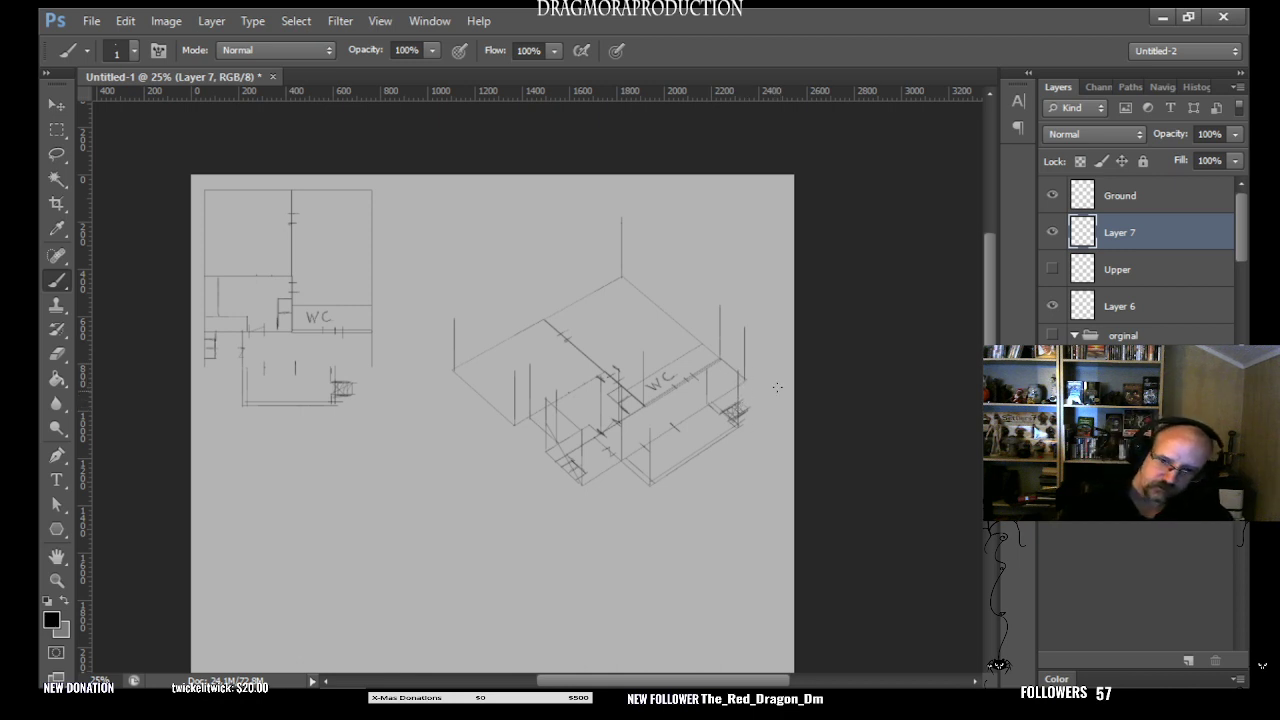
click(1052, 232)
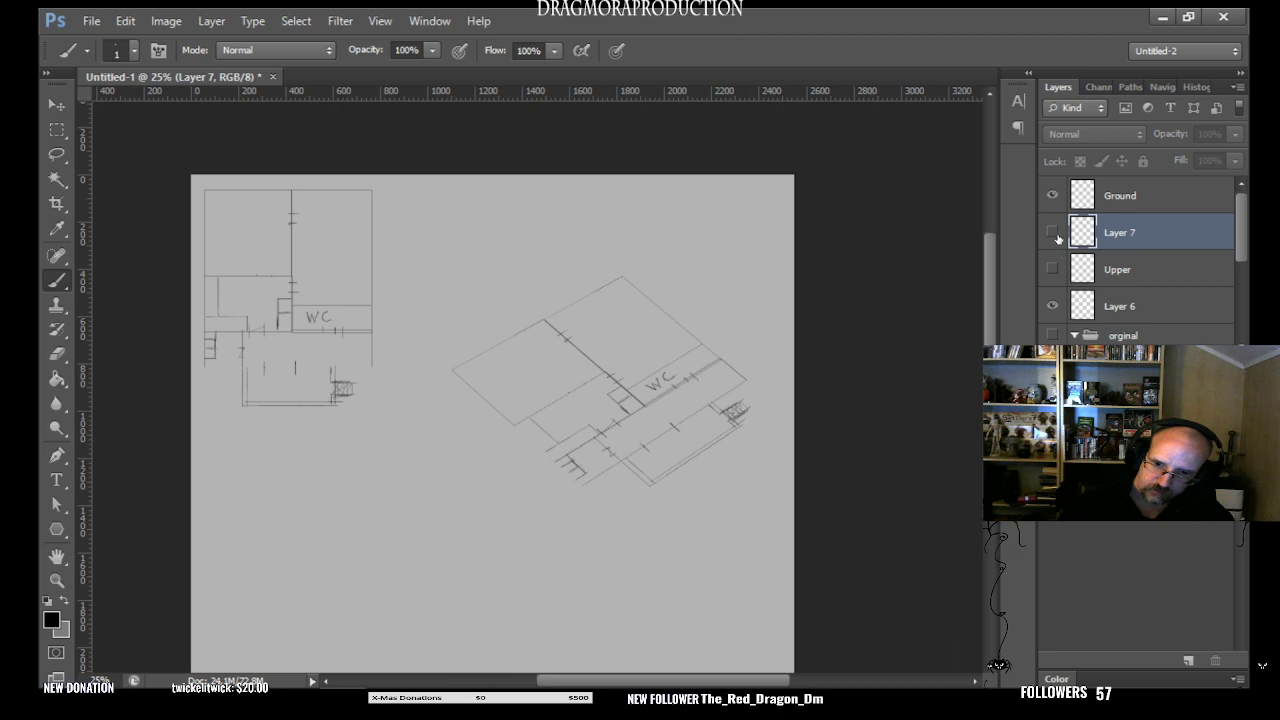
click(1053, 196)
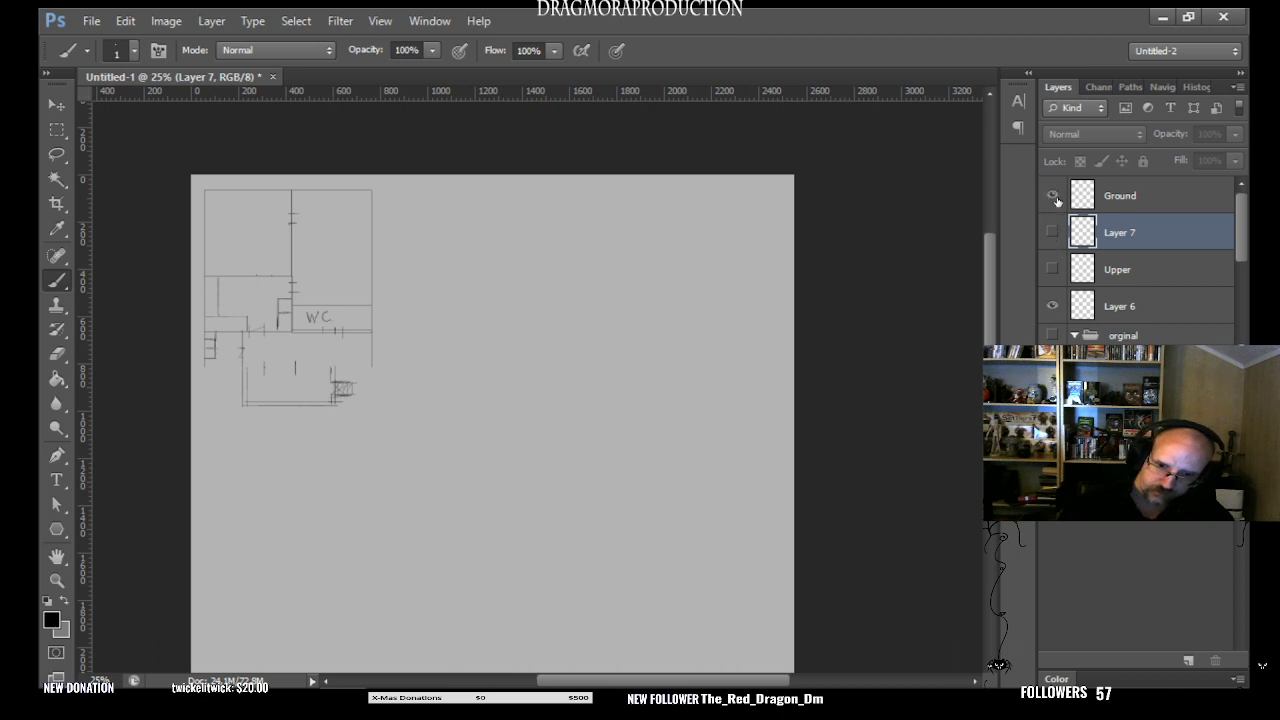
click(1053, 196)
click(1053, 270)
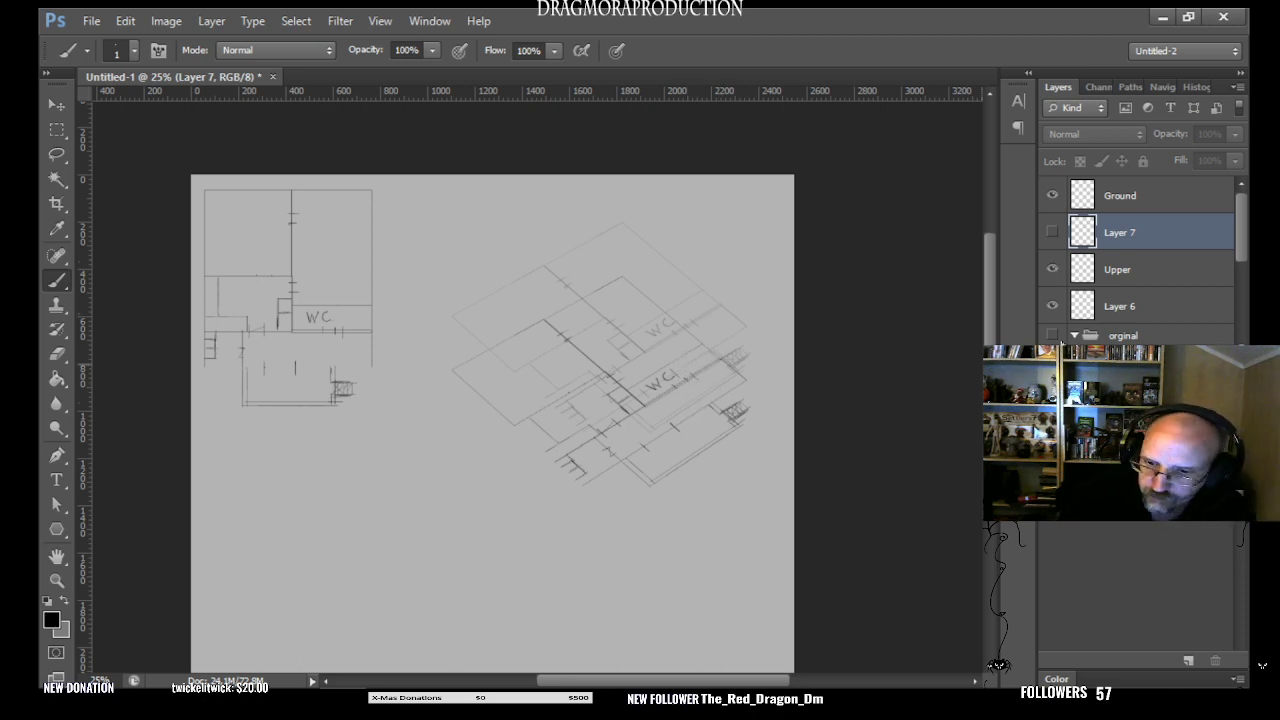
- Show Layer 7 again and strengthen the vertical wall line beside the hatched stairs at the building's right end
click(1052, 232)
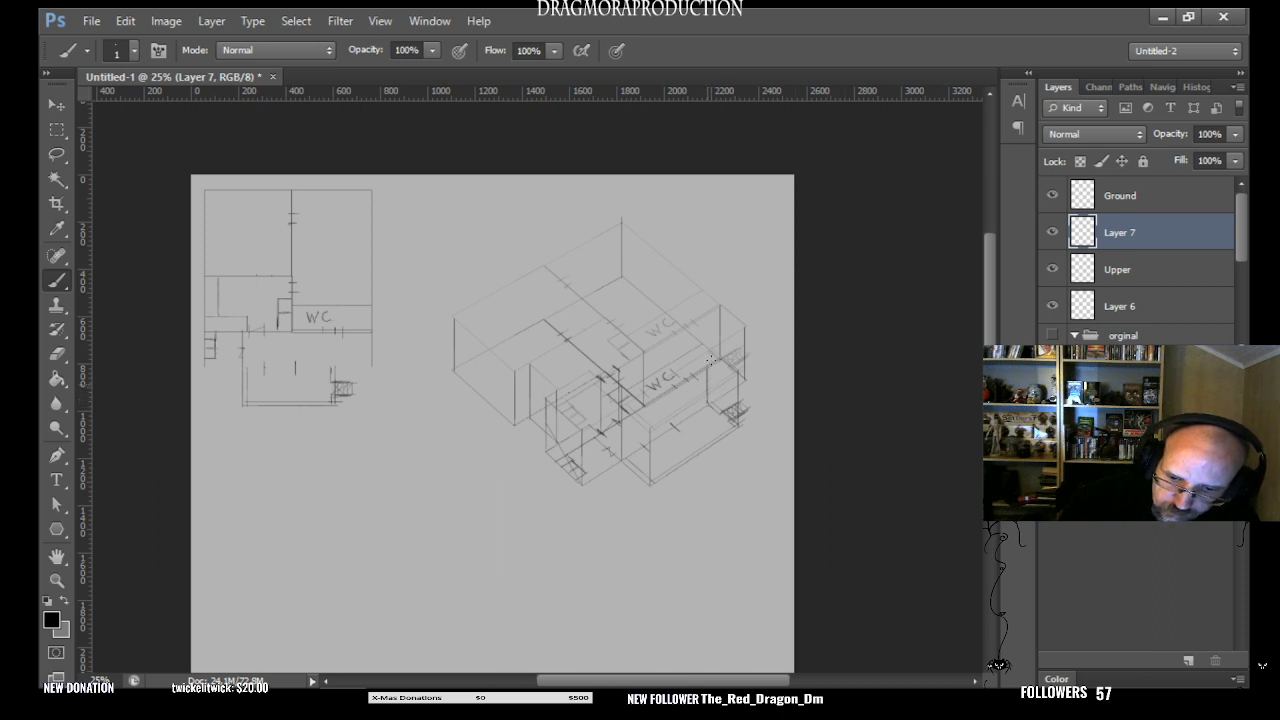
drag(707, 393, 707, 366)
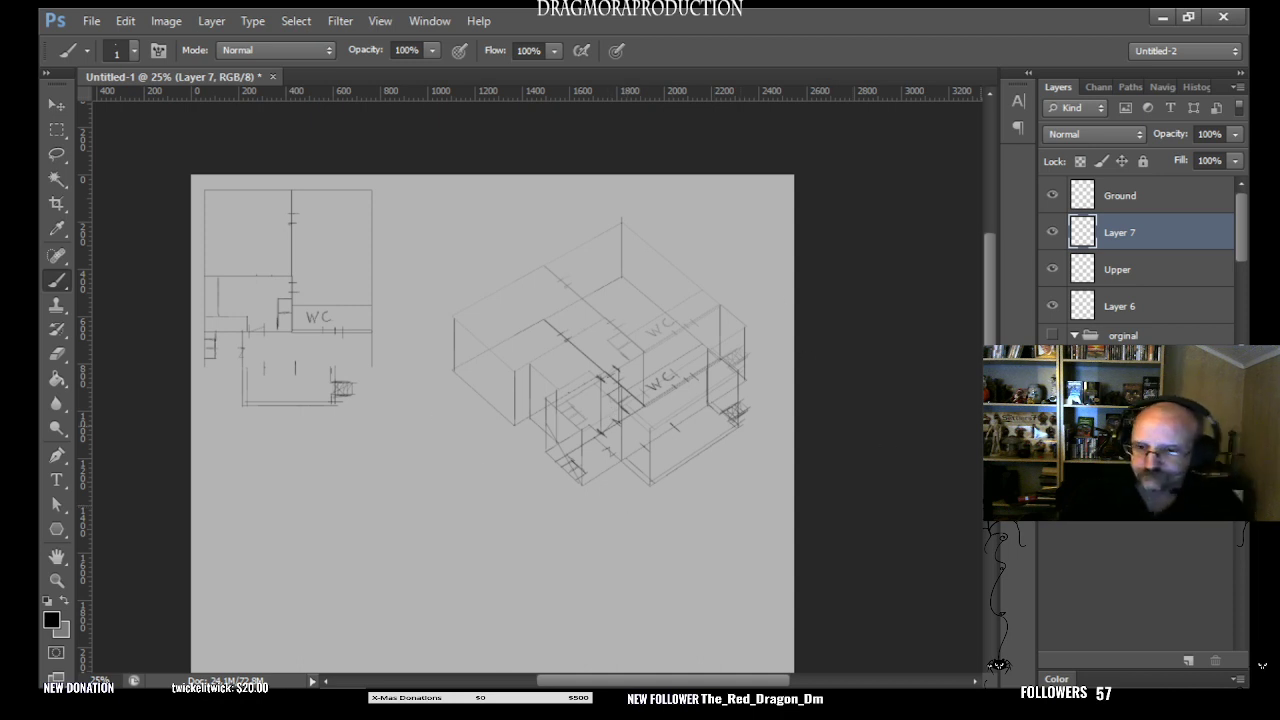
- Review the strengthened wall line against both plans by toggling Layer 7, Upper and Ground in turn, leaving all three visible
click(1052, 232)
click(1052, 232)
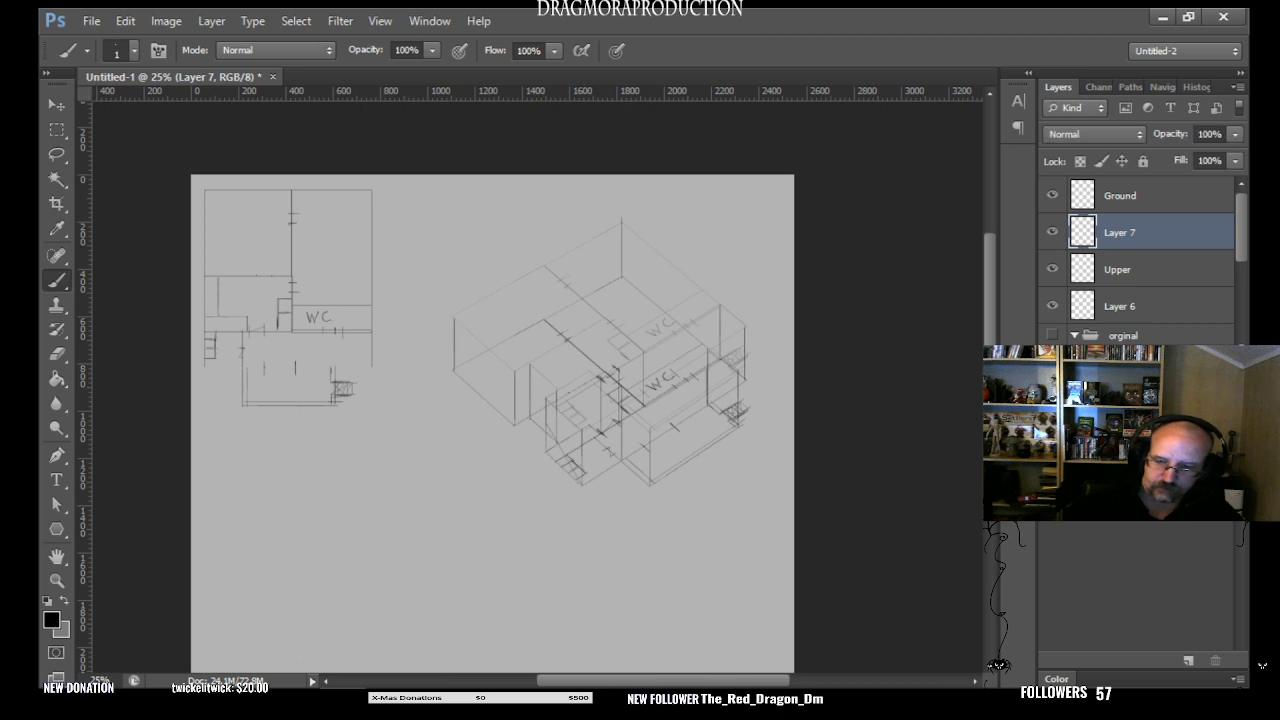
click(1052, 268)
click(1052, 268)
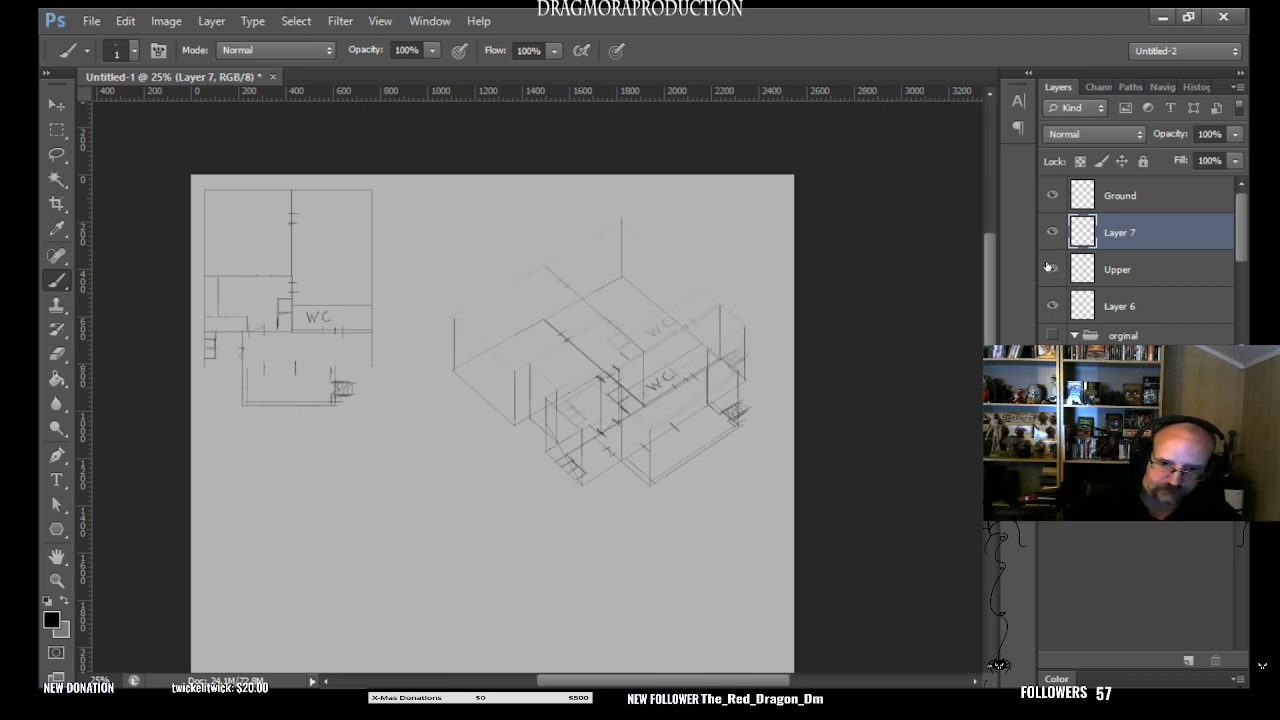
click(1052, 196)
click(1052, 196)
click(1052, 197)
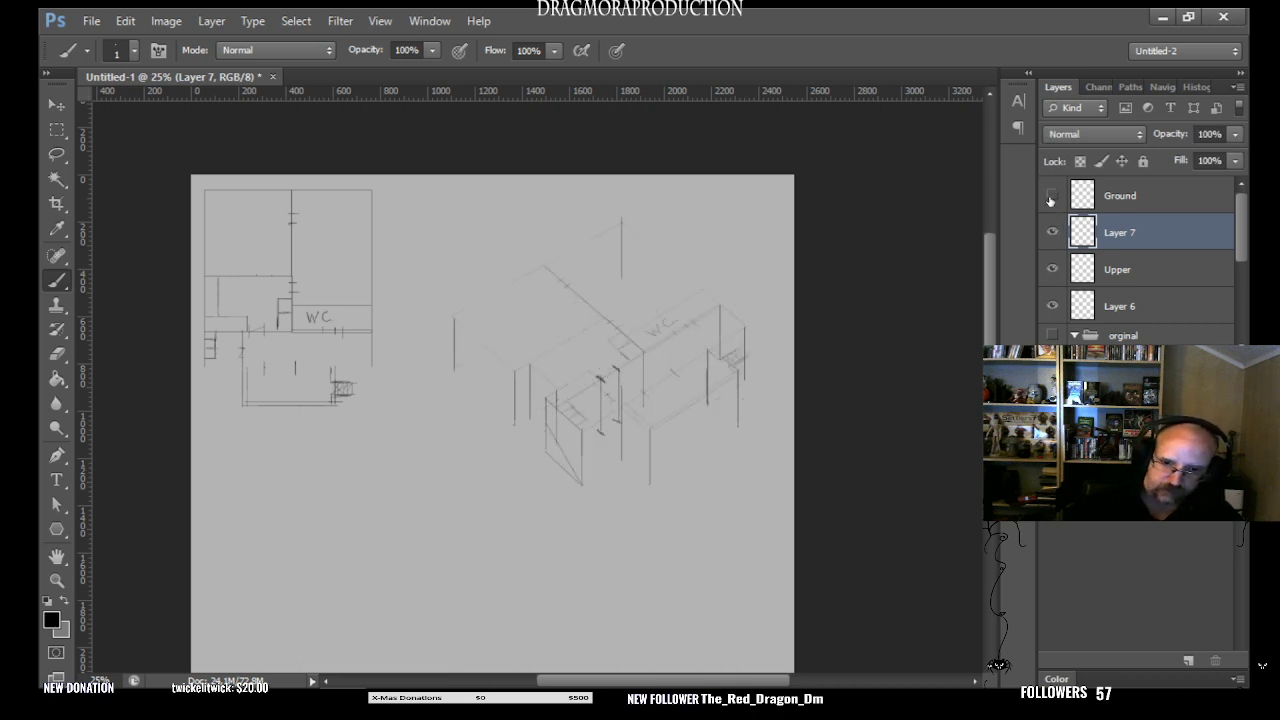
click(1053, 195)
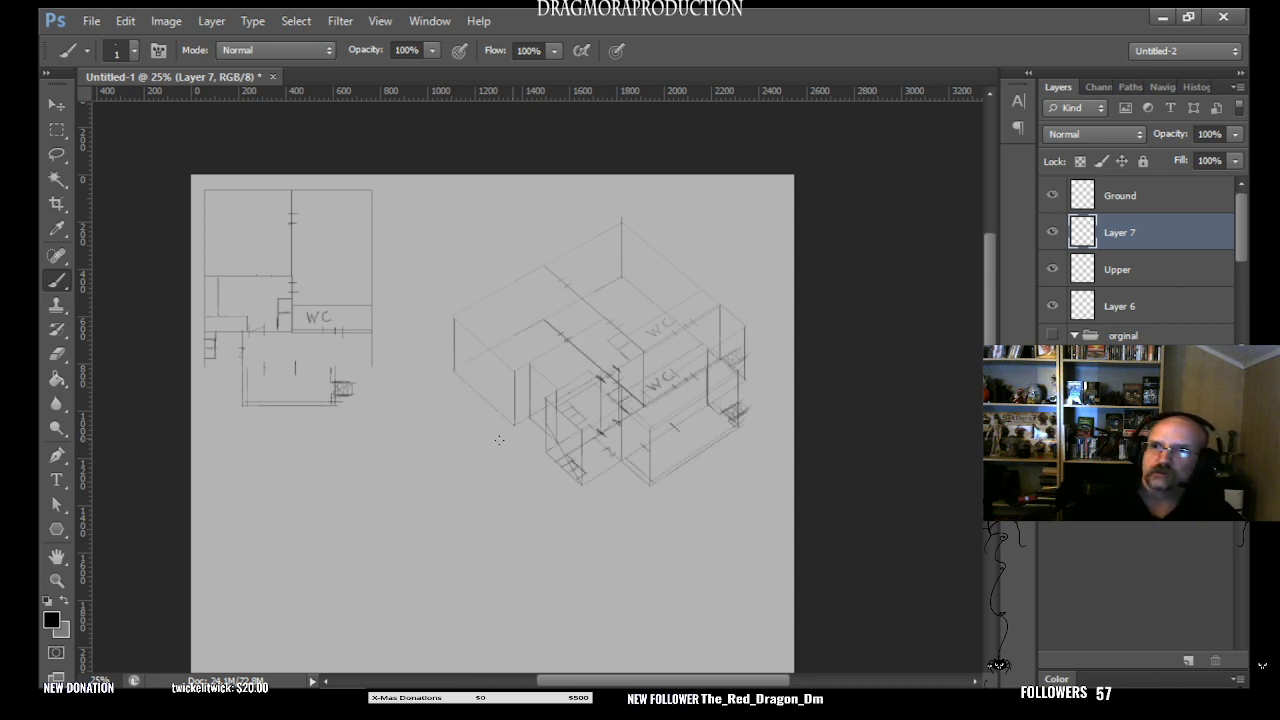
- Add a new empty layer directly above Layer 7
click(57, 580)
click(619, 386)
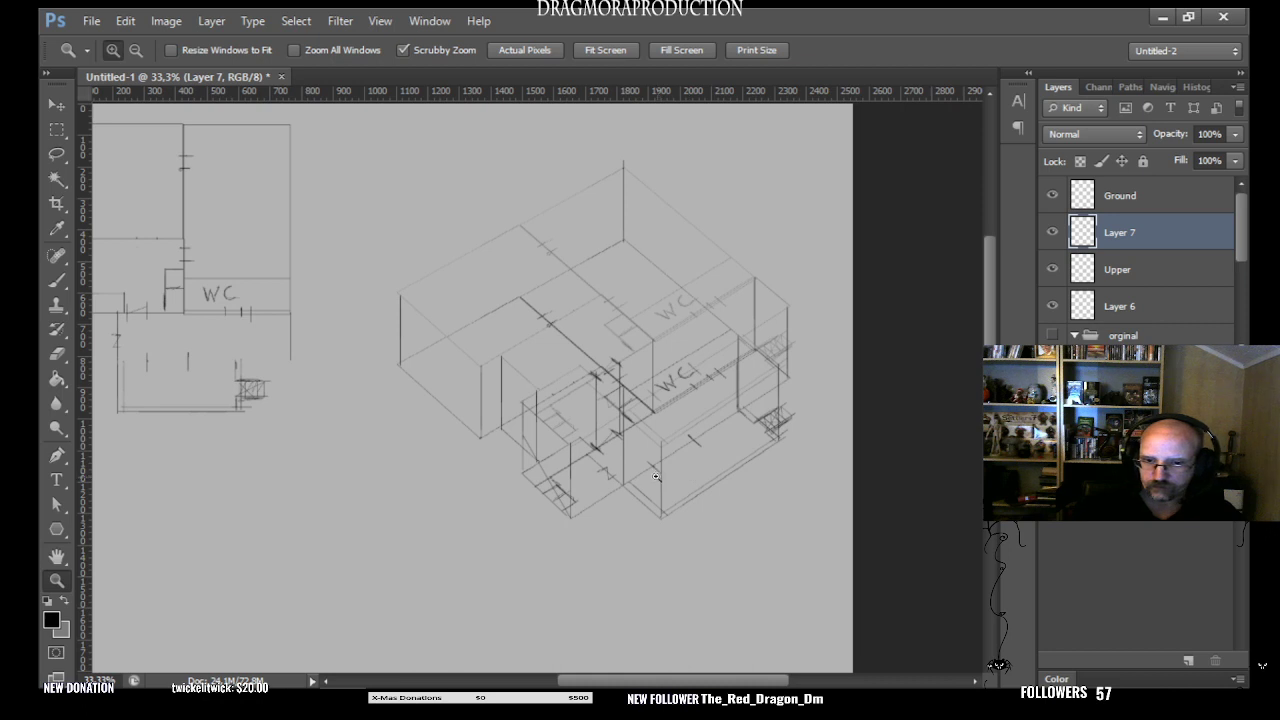
click(656, 484)
alt+click(769, 406)
alt+click(815, 477)
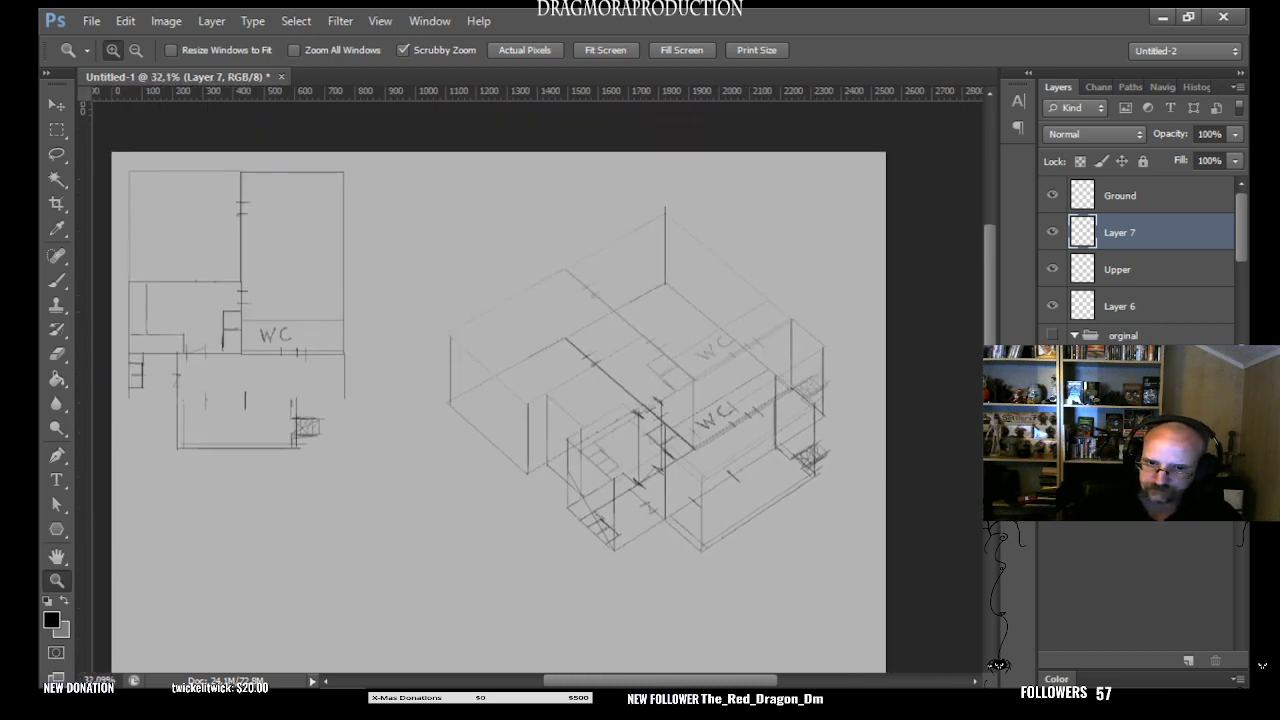
key(ctrl+shift+alt+n)
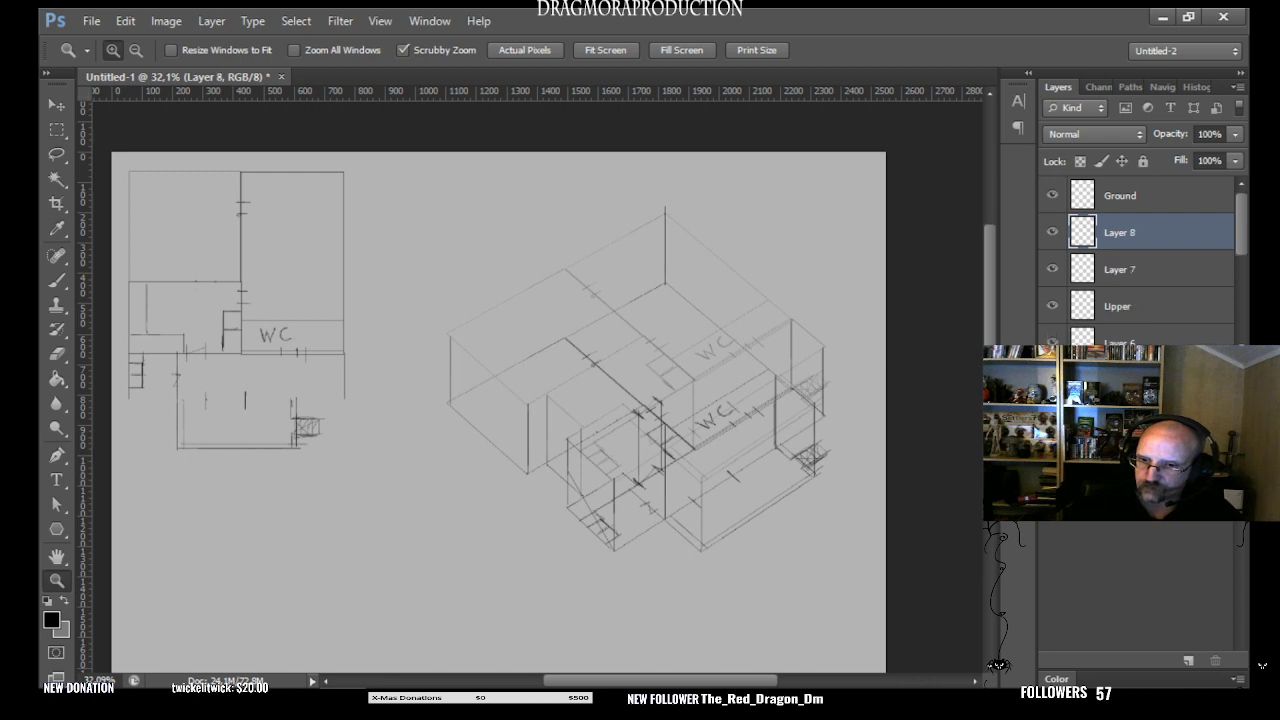
- Rename Layer 7 as walls
double_click(1122, 269)
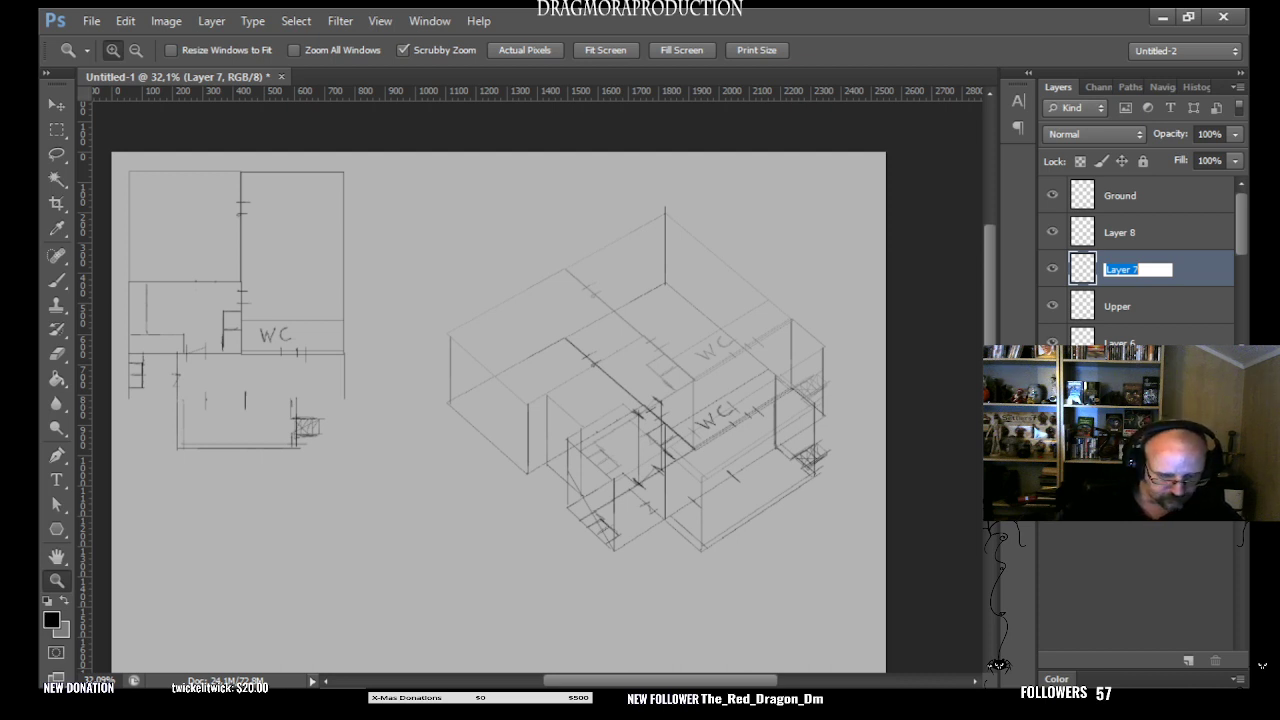
text(wa)
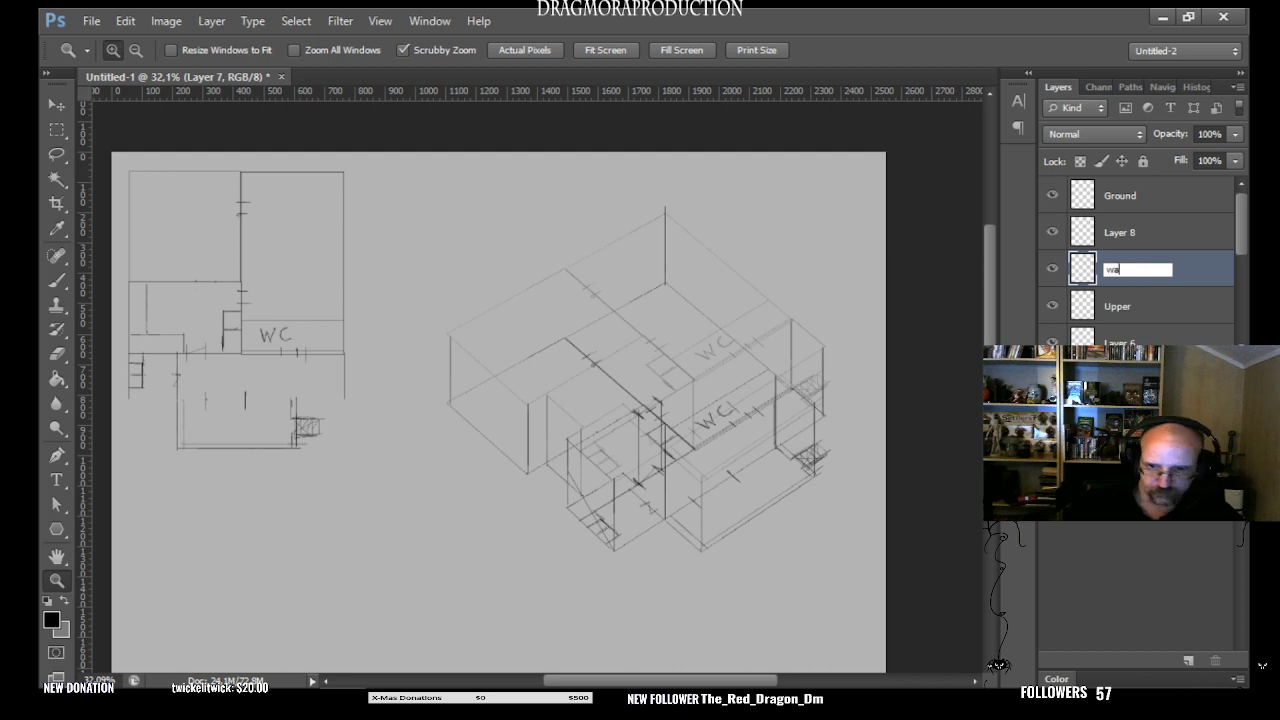
text(lls)
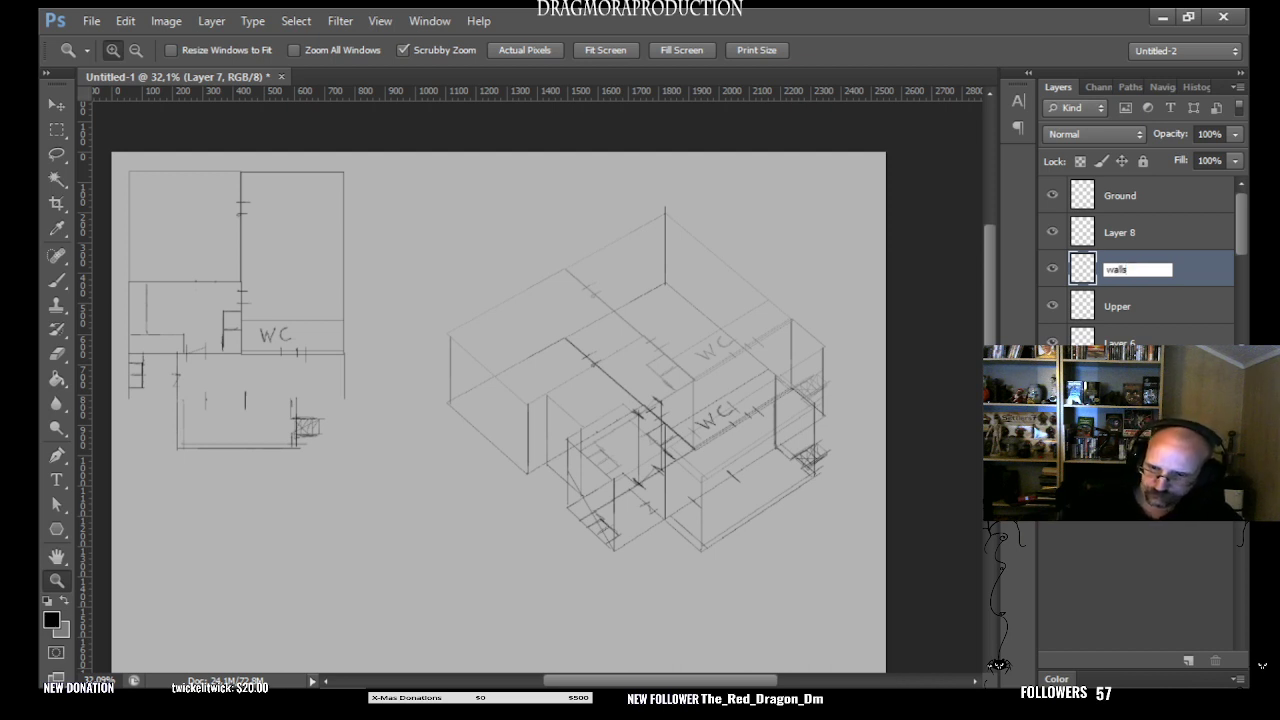
key(Return)
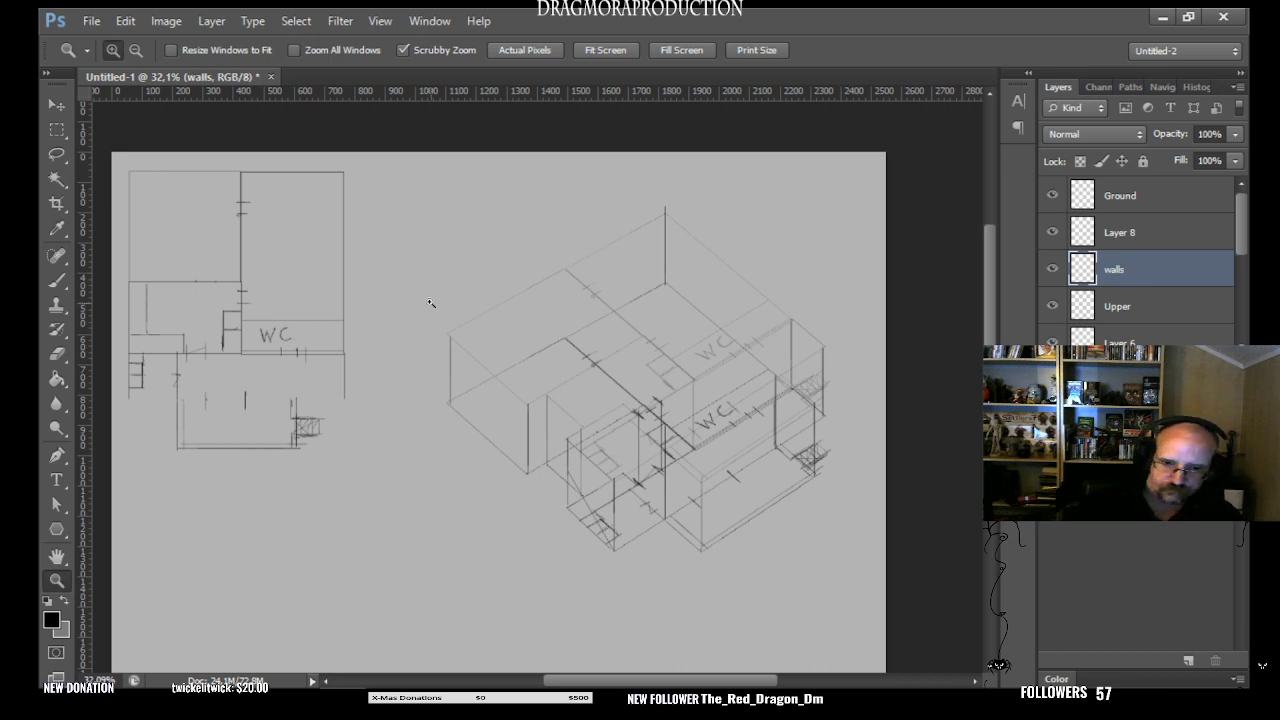
- Check the contents of the walls and Ground layers by hiding and showing each, leaving both visible
click(1052, 269)
click(1052, 269)
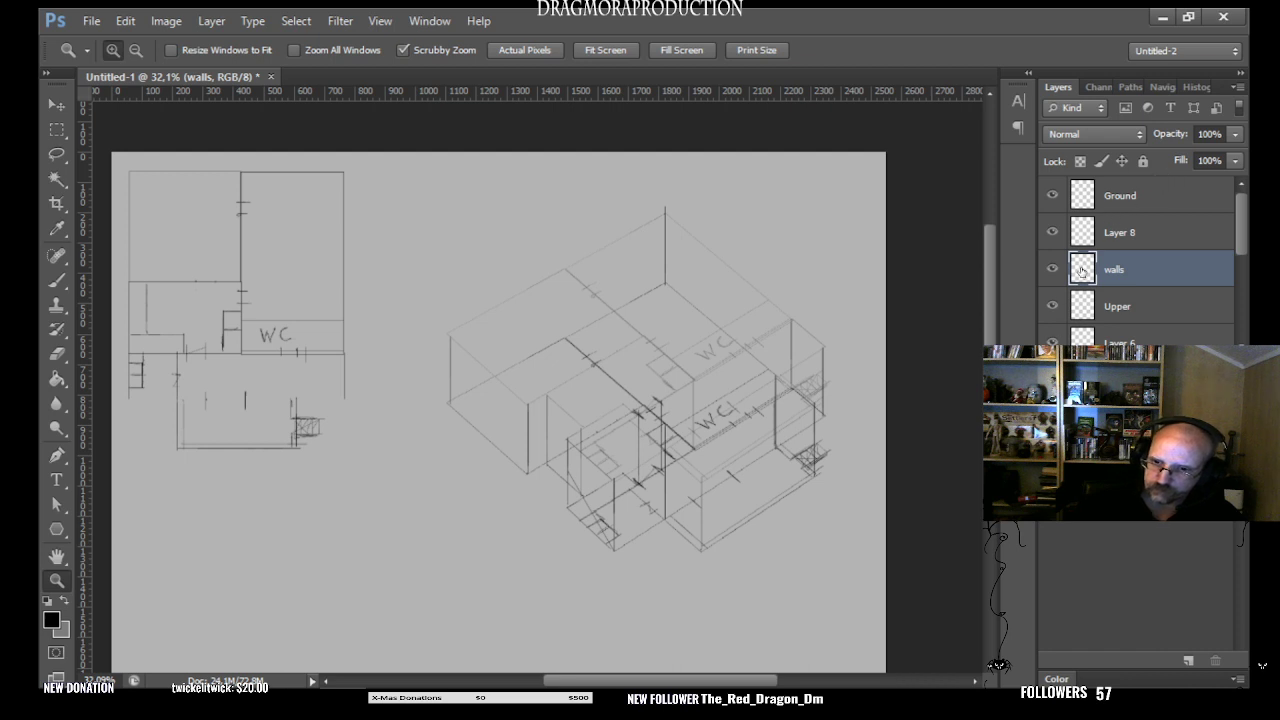
click(1054, 195)
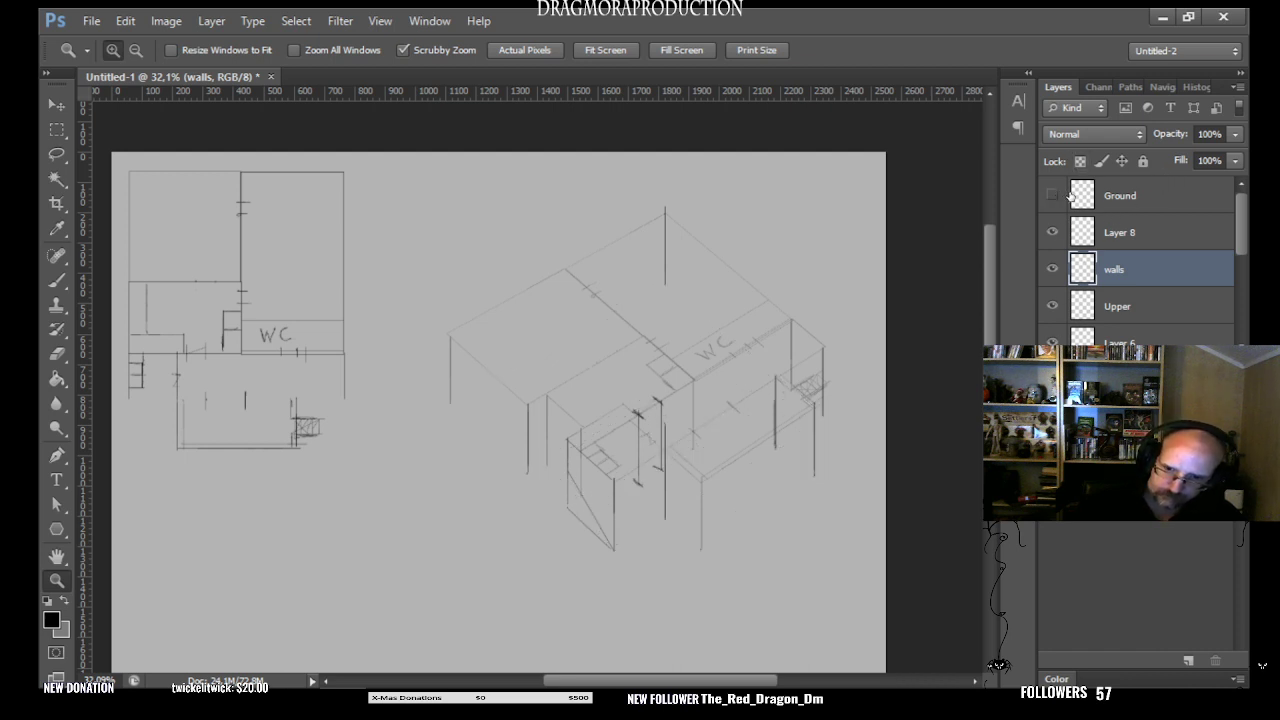
click(1056, 195)
click(1054, 194)
click(1055, 194)
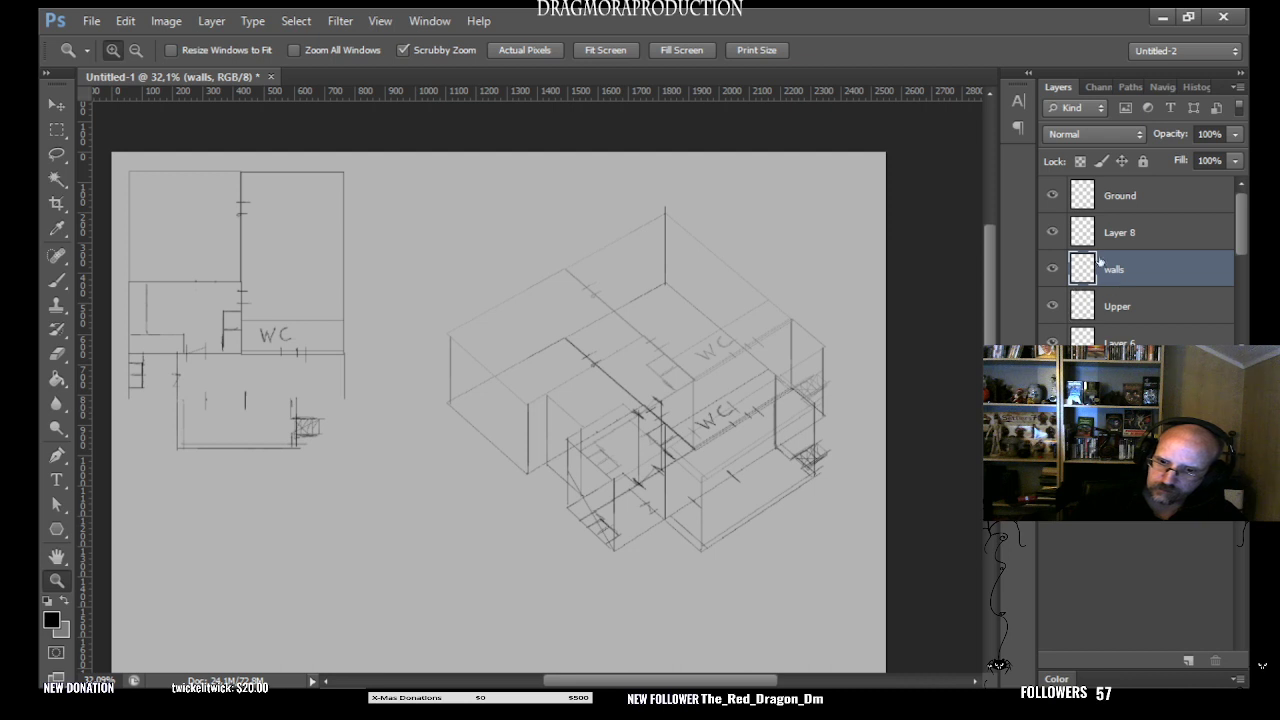
click(1055, 195)
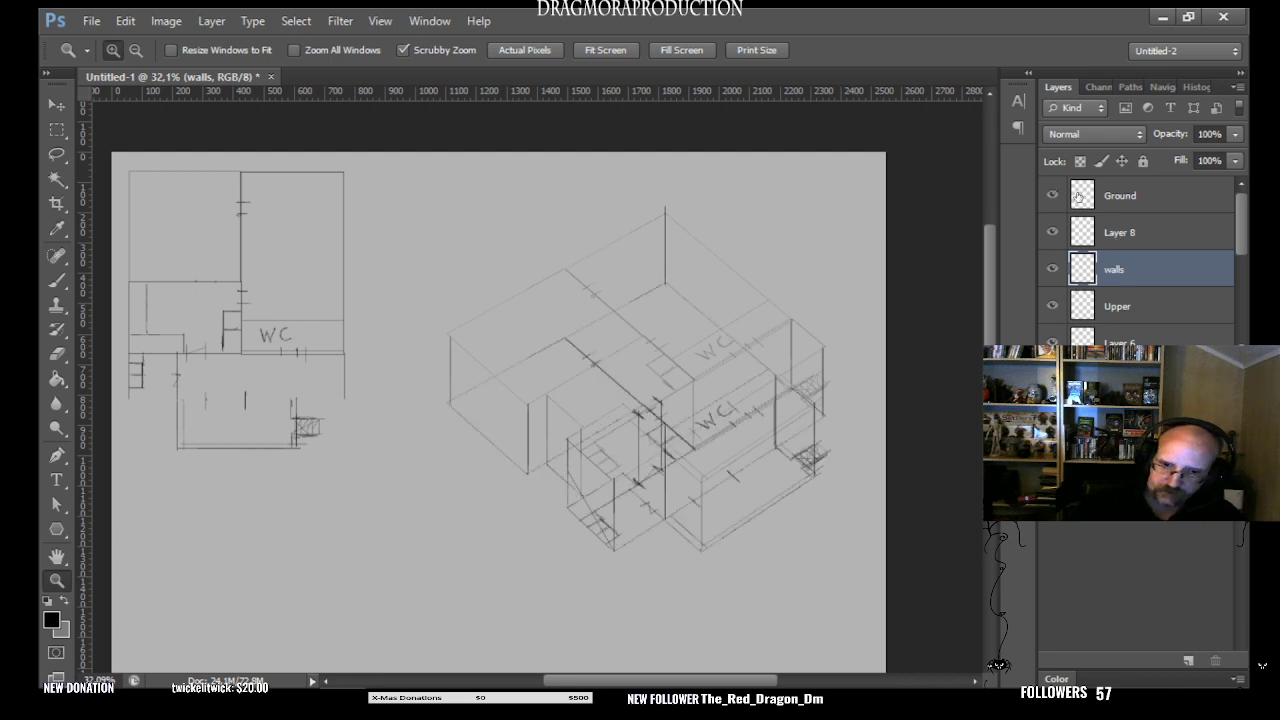
click(1052, 306)
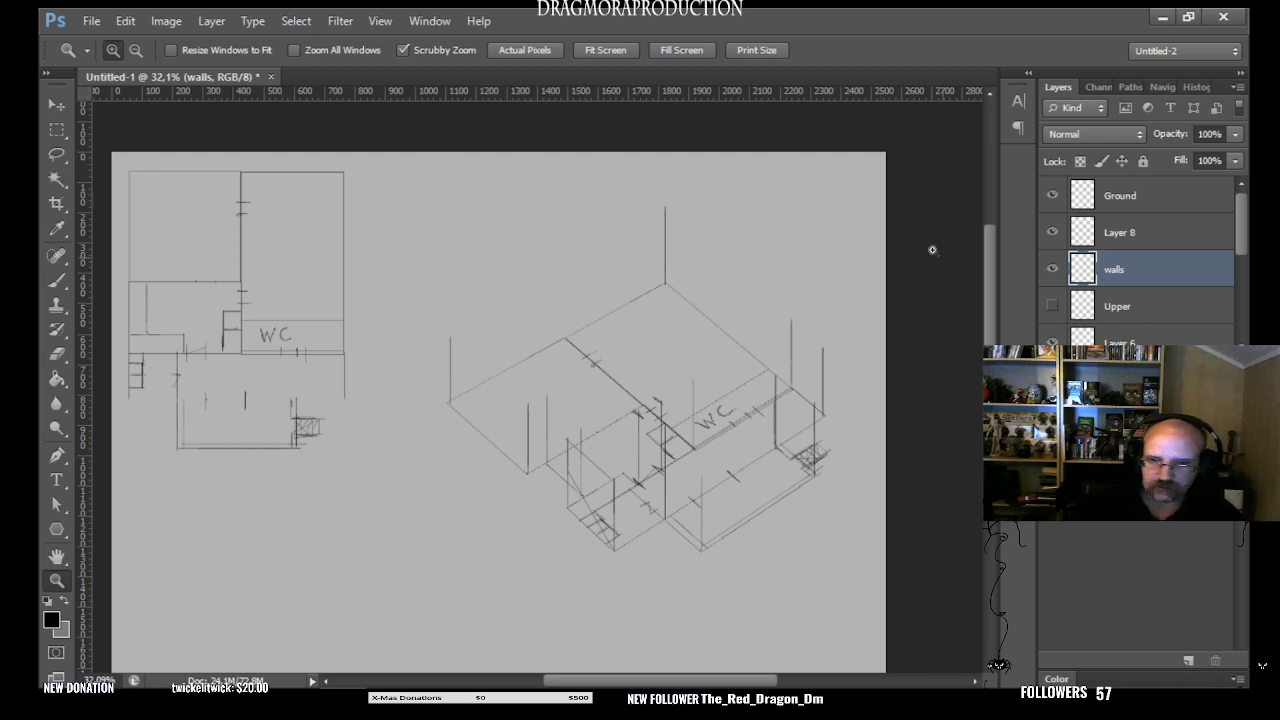
click(57, 281)
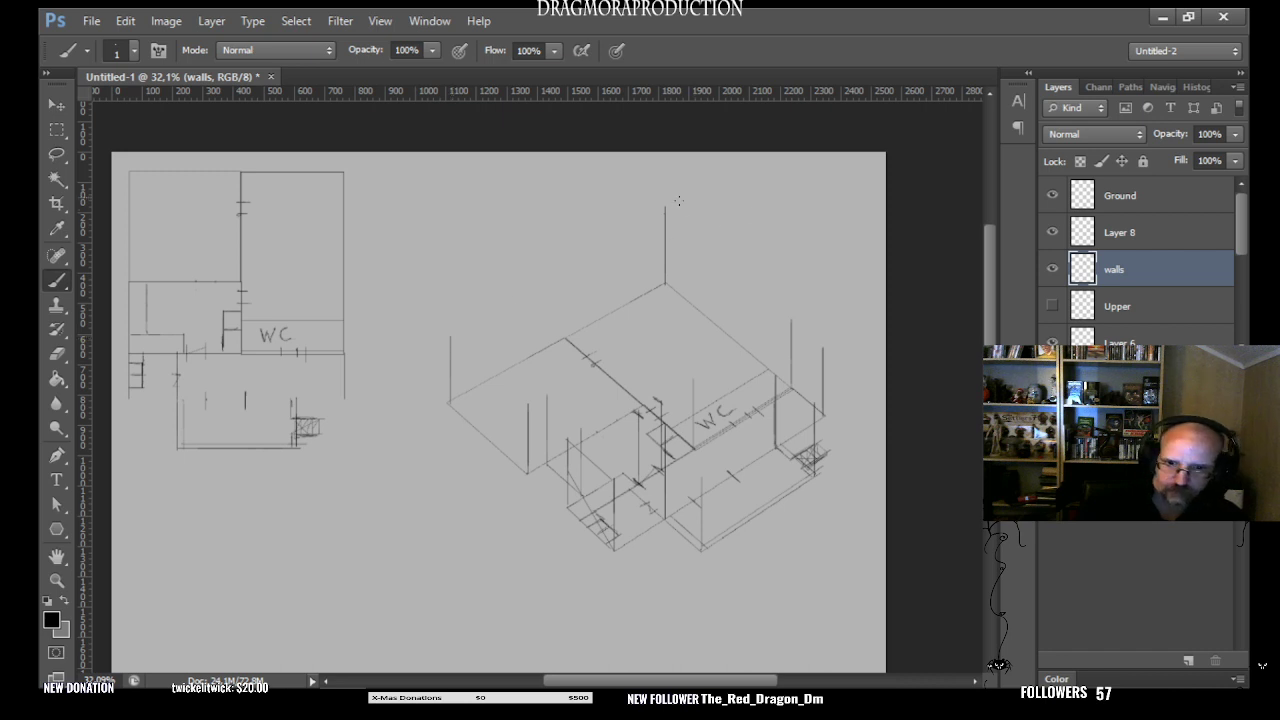
shift+click(450, 338)
key(ctrl+z)
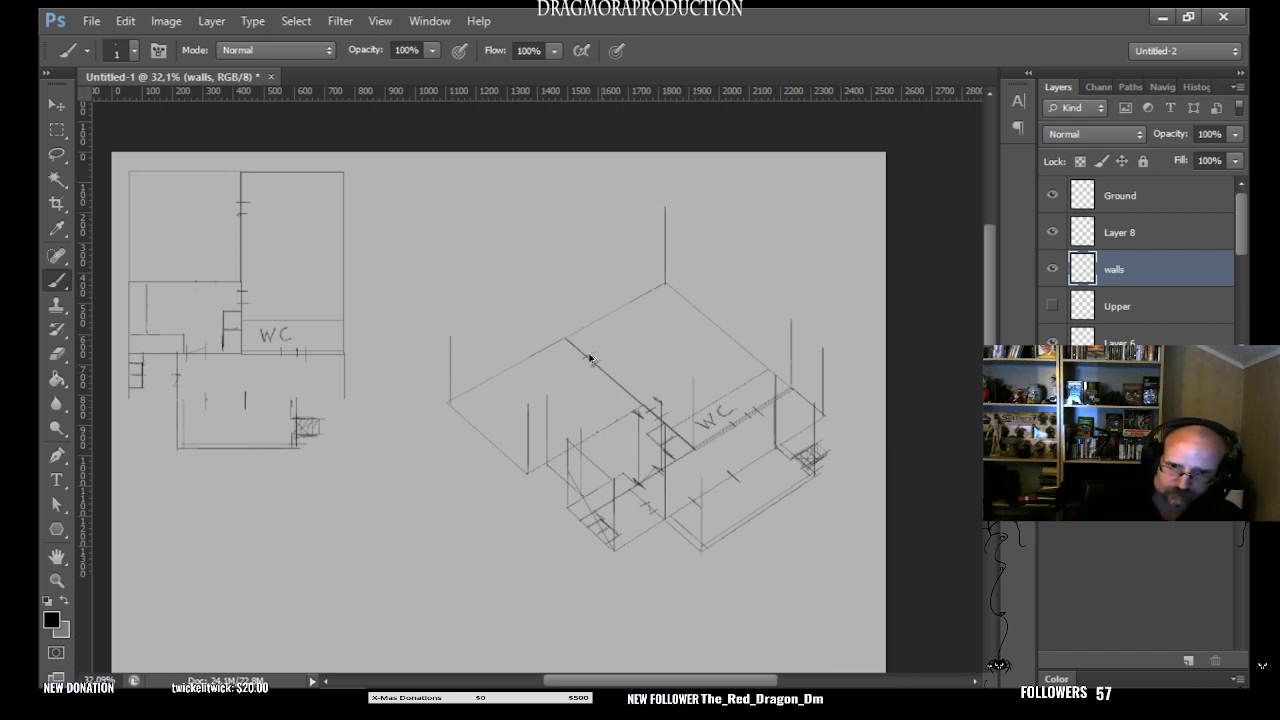
shift+click(669, 209)
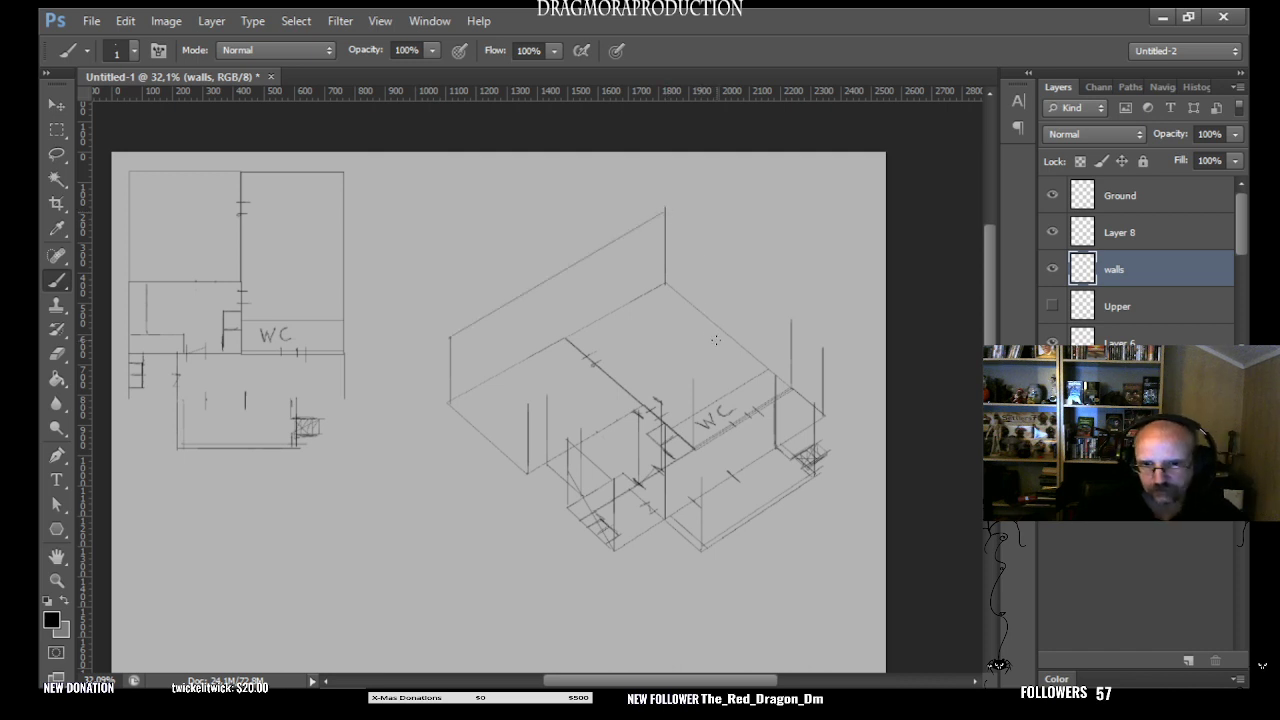
key(ctrl+z)
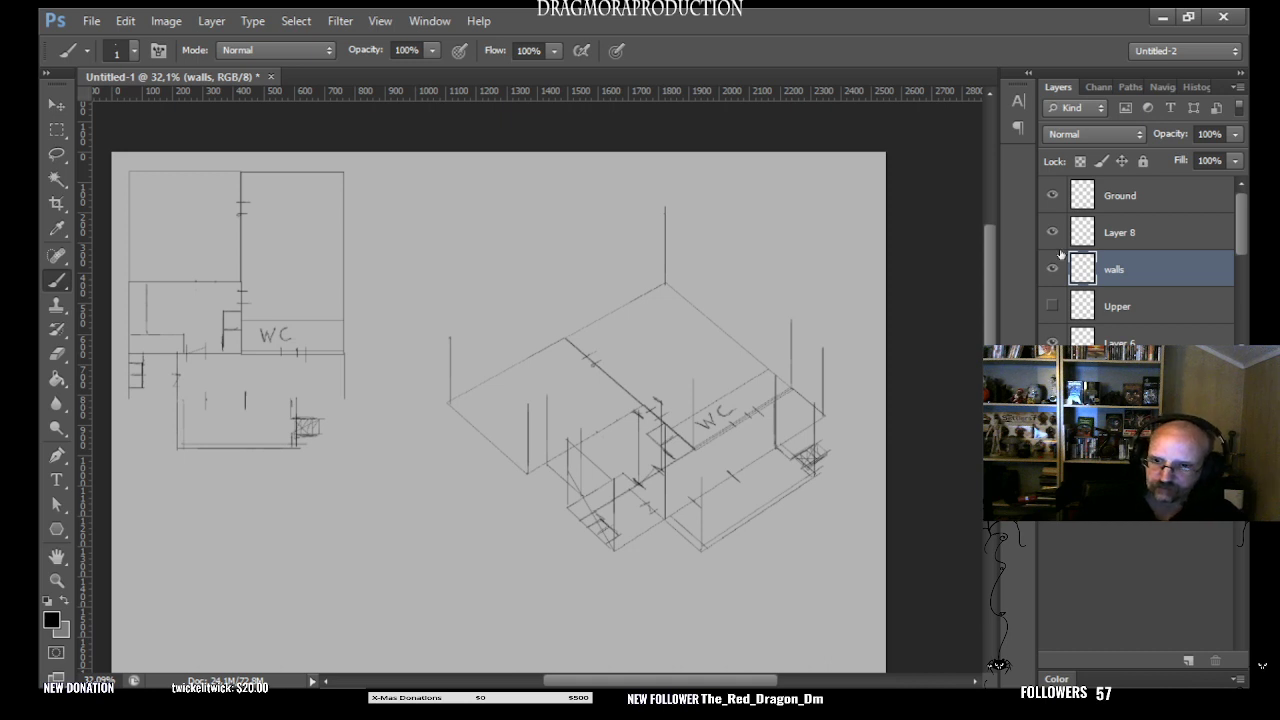
- Show the Upper layer and erase the part of the building's back-corner wall line that rises above the upper plan
click(1053, 195)
click(1053, 195)
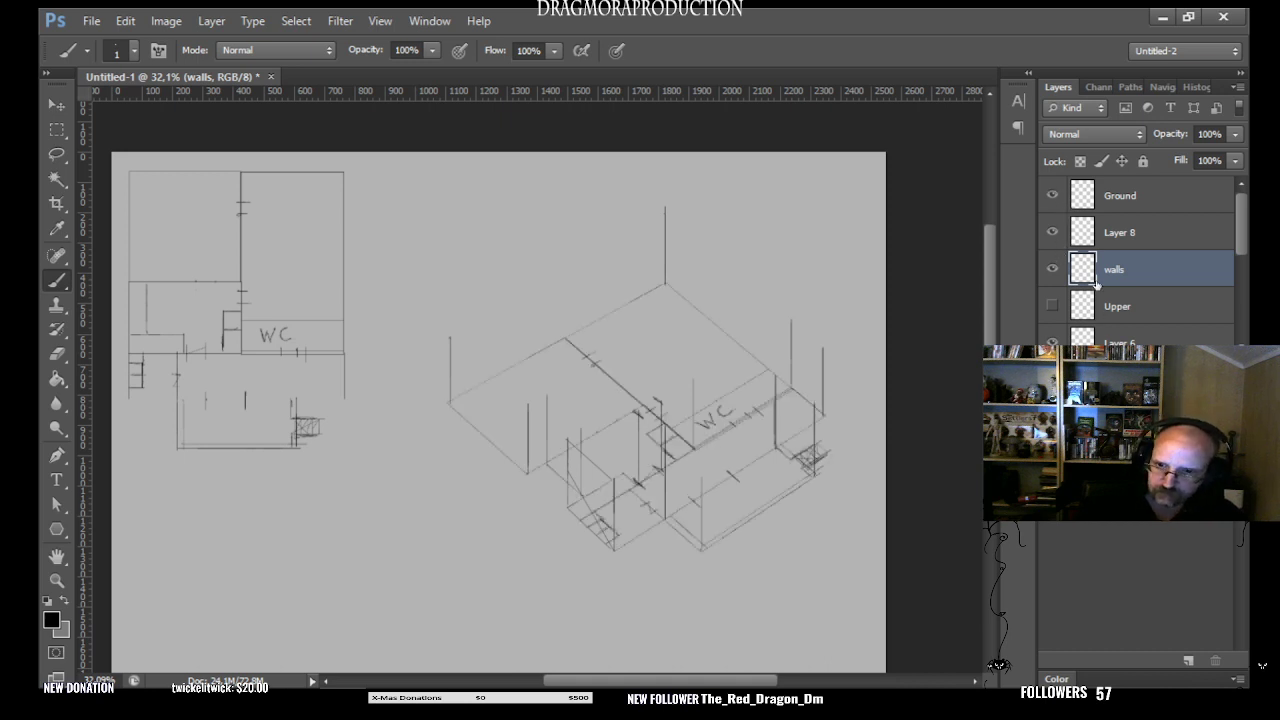
click(1053, 306)
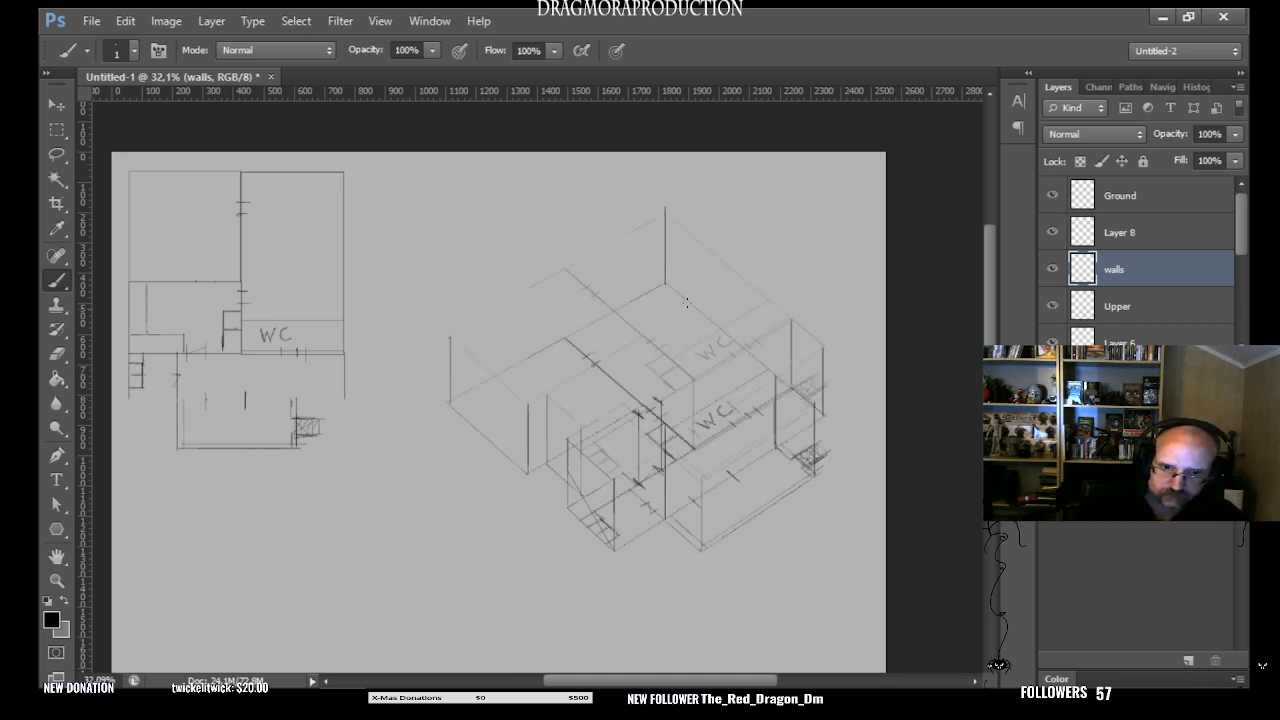
click(57, 354)
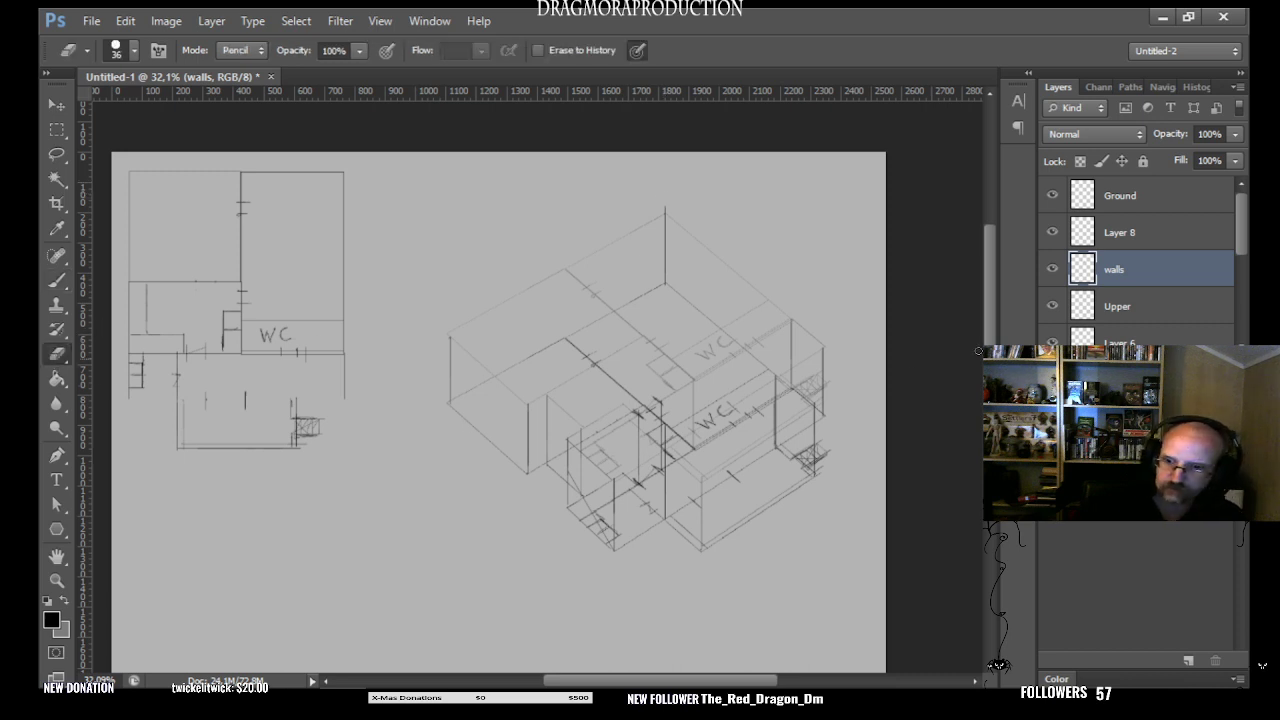
click(1120, 234)
click(1124, 264)
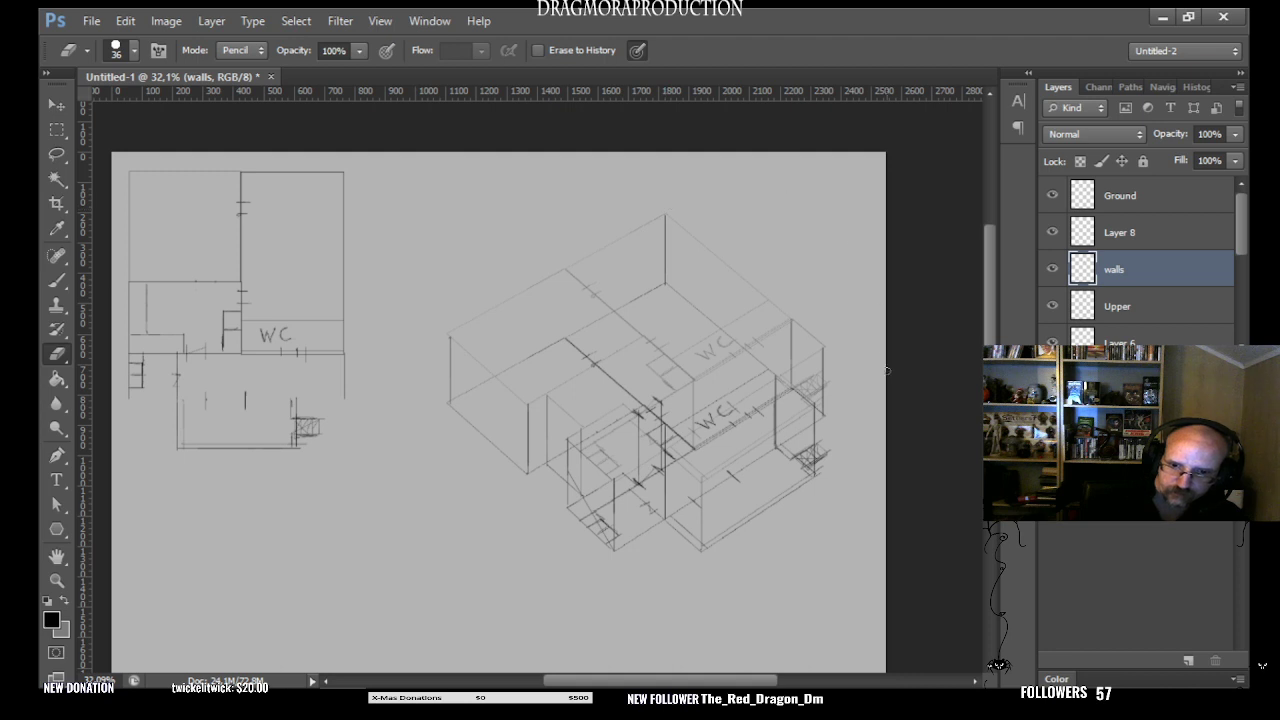
- Check the contents of Layer 8 and walls by hiding and showing each, leaving both visible
click(1052, 232)
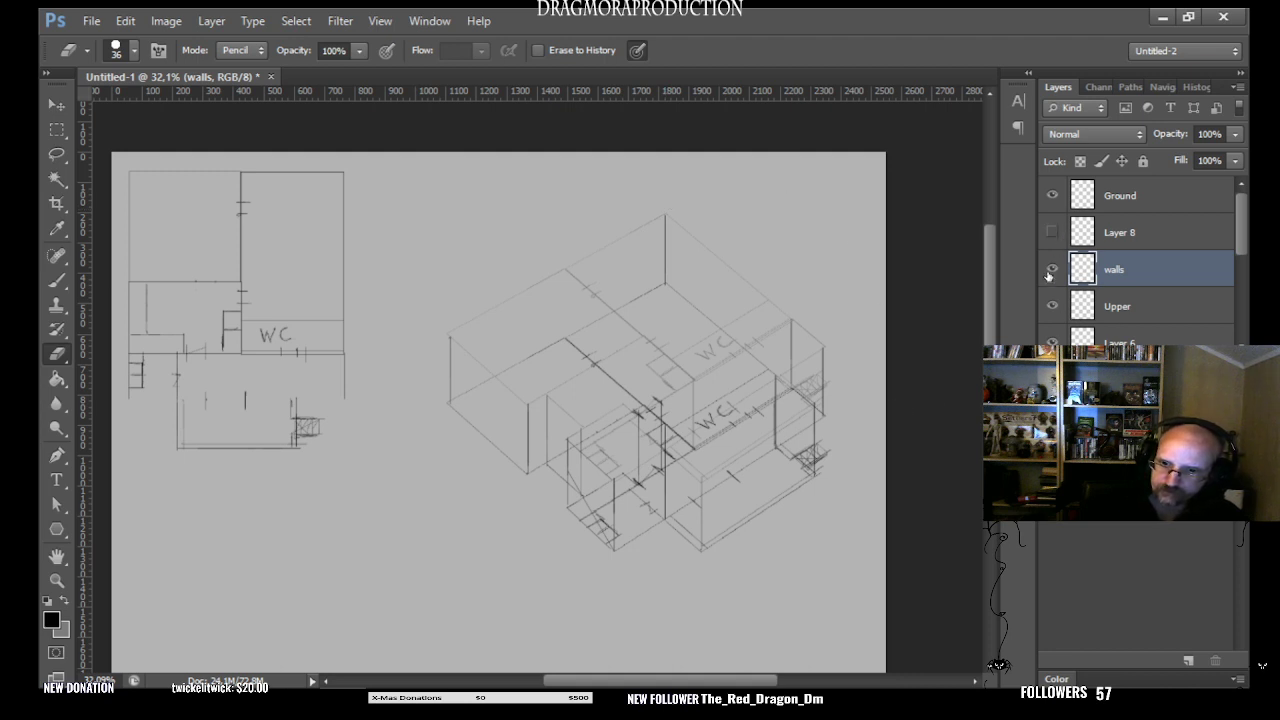
click(1052, 269)
click(1052, 232)
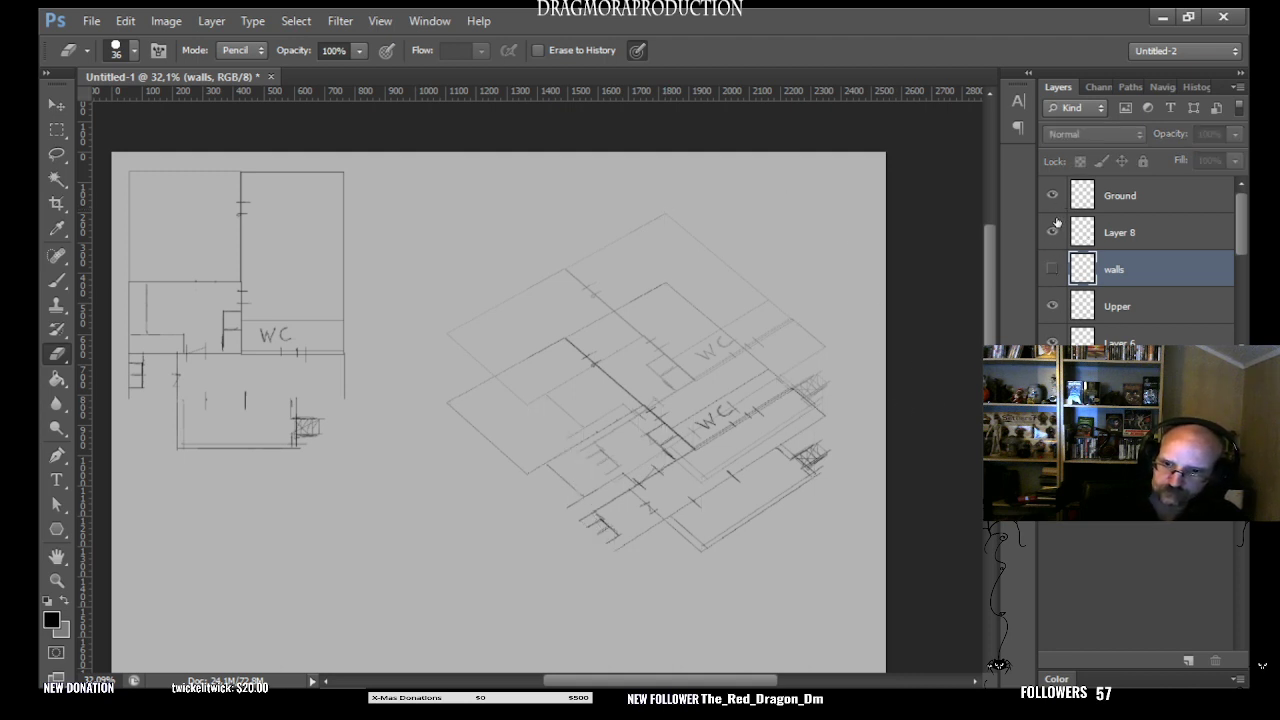
click(1052, 269)
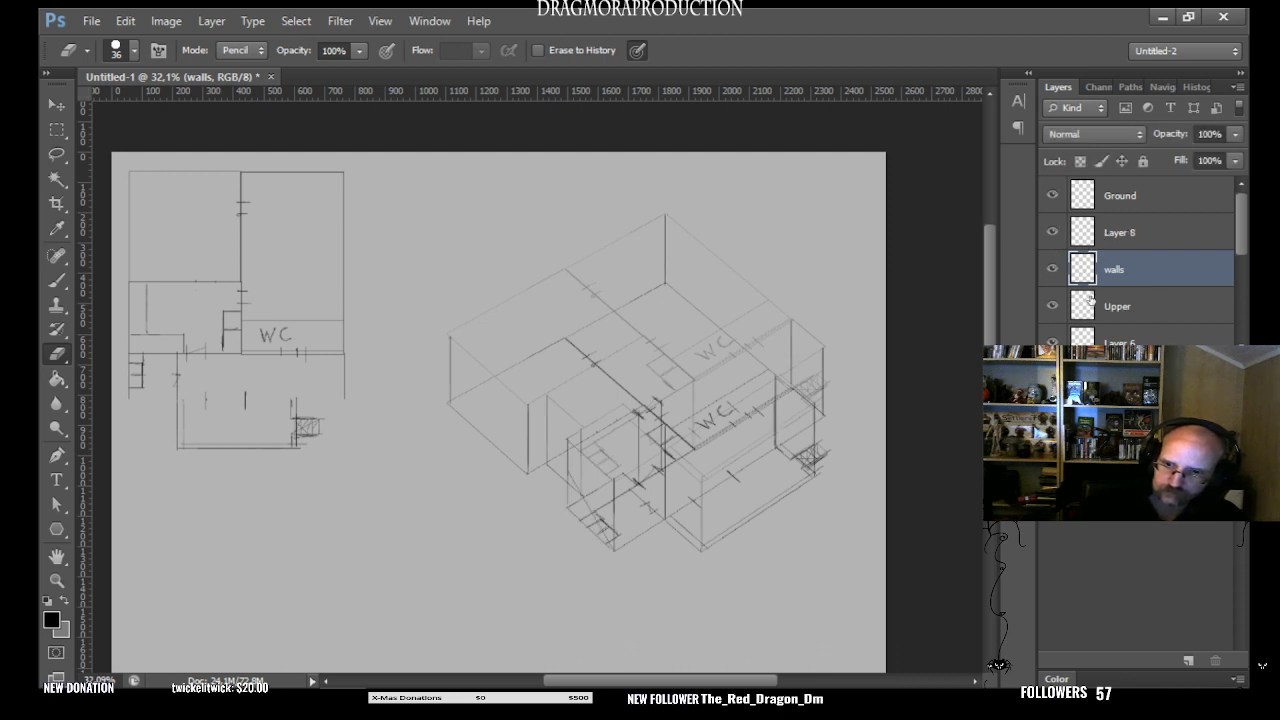
- Hide Upper and brush straight top wall edges on walls from the back corner to the building's left corner and along its stepped left side
click(1052, 307)
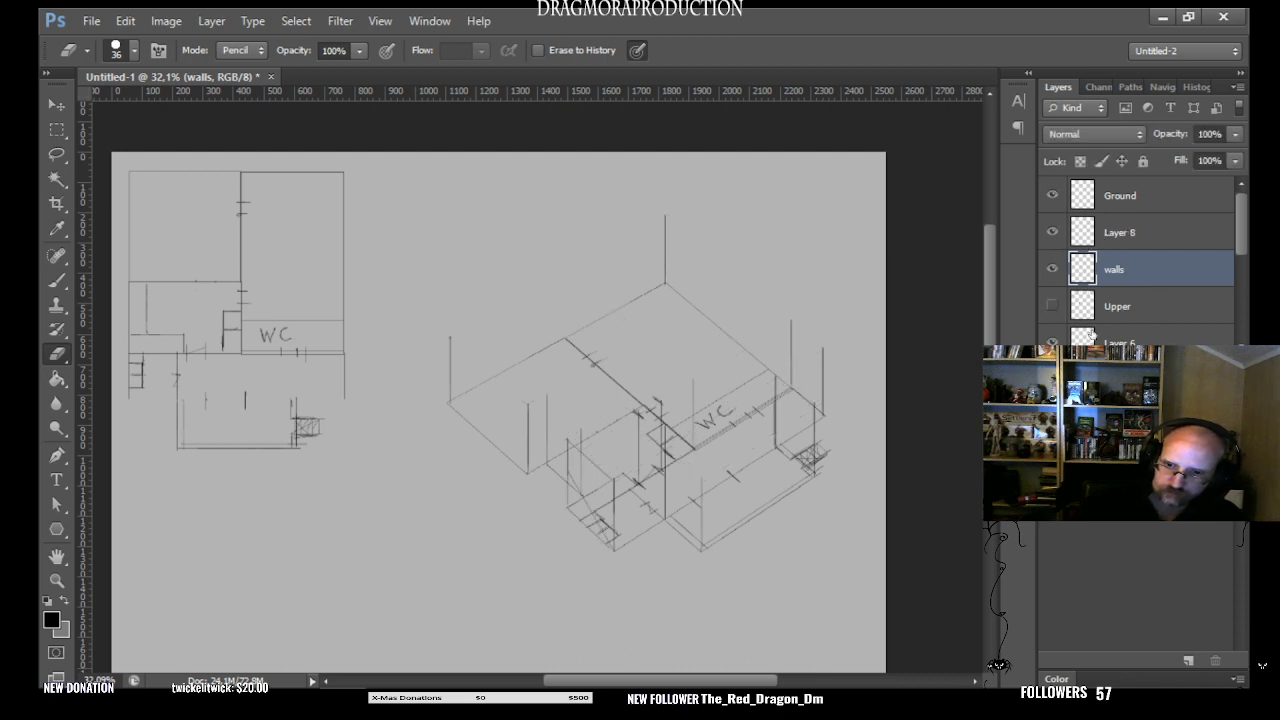
click(1052, 269)
click(1052, 269)
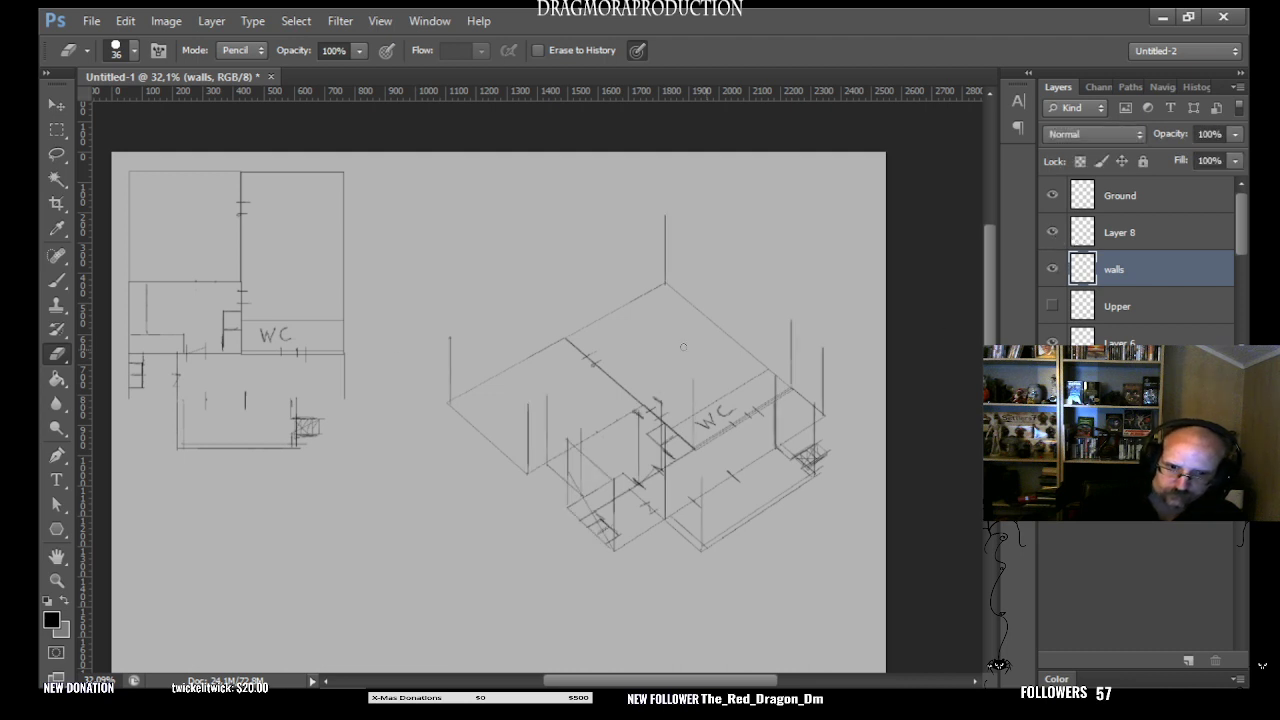
click(57, 281)
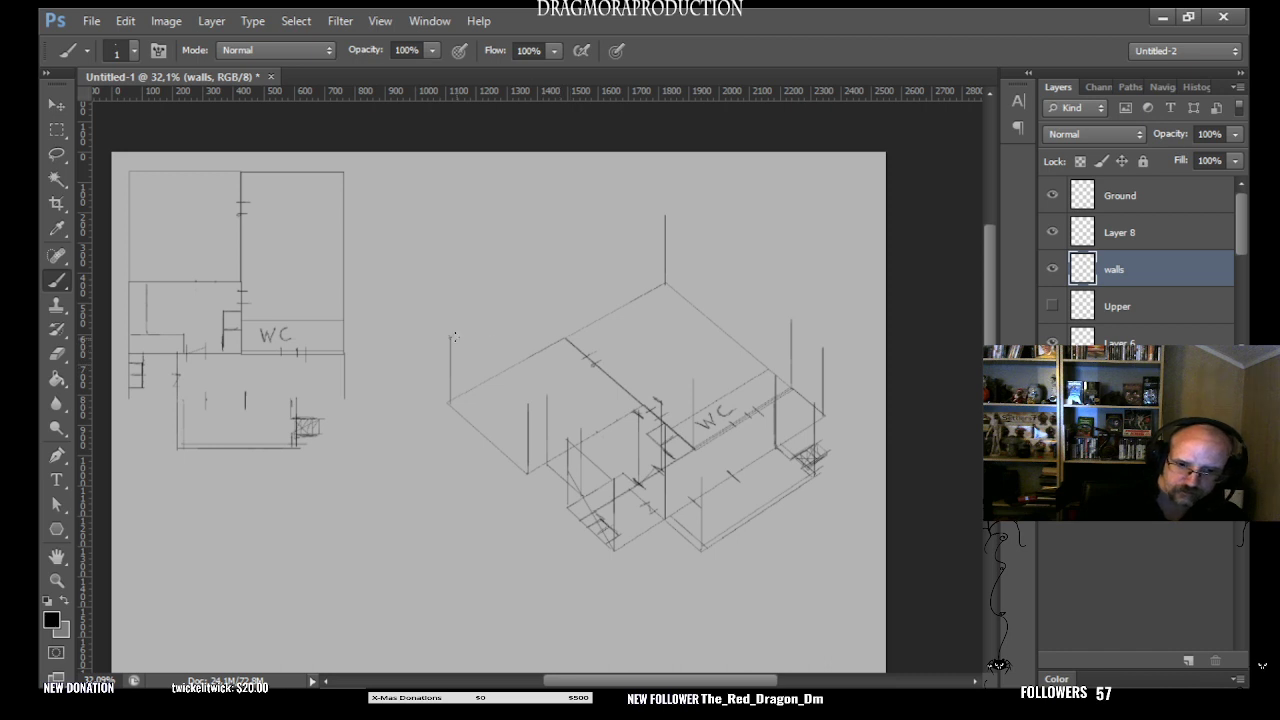
shift+click(667, 213)
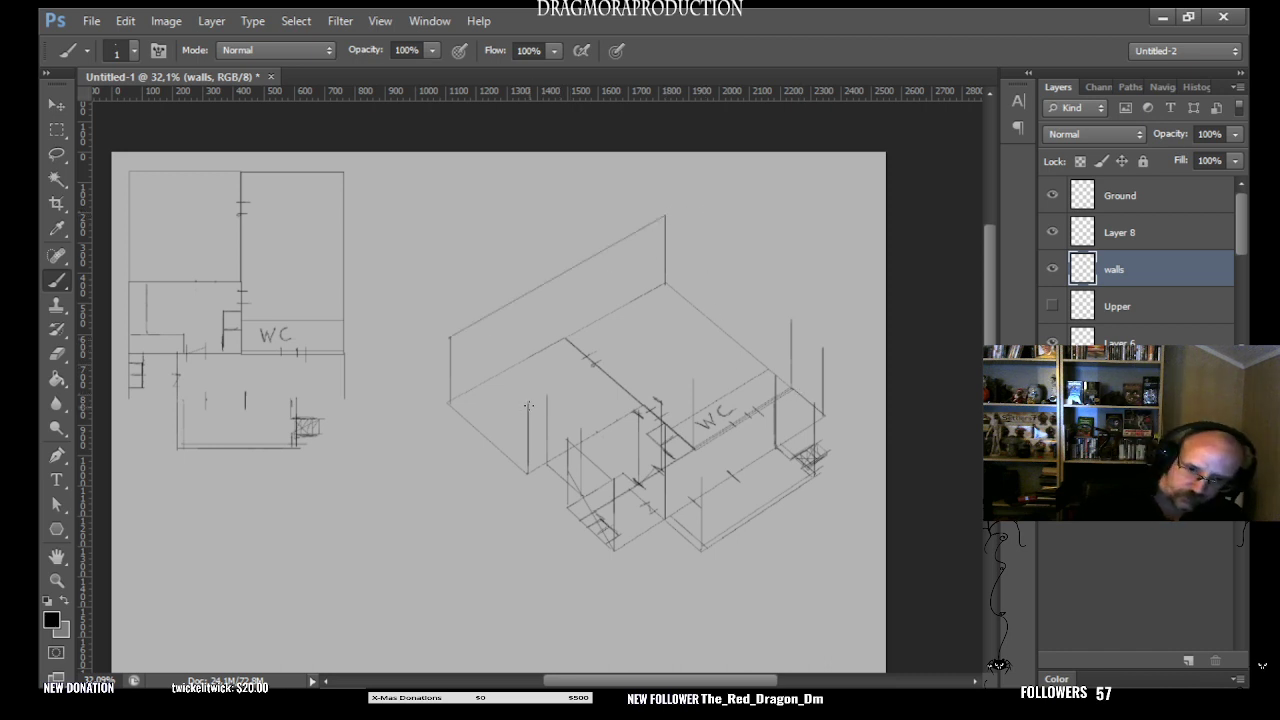
shift+click(451, 338)
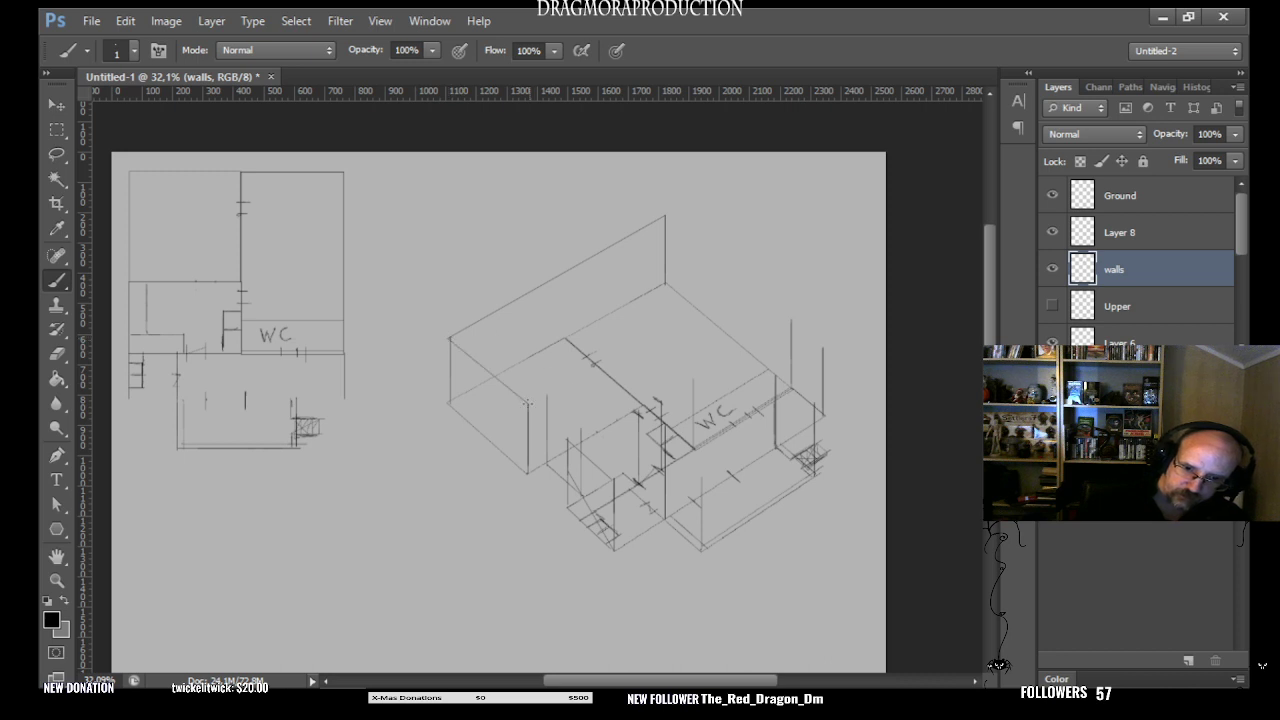
shift+click(546, 396)
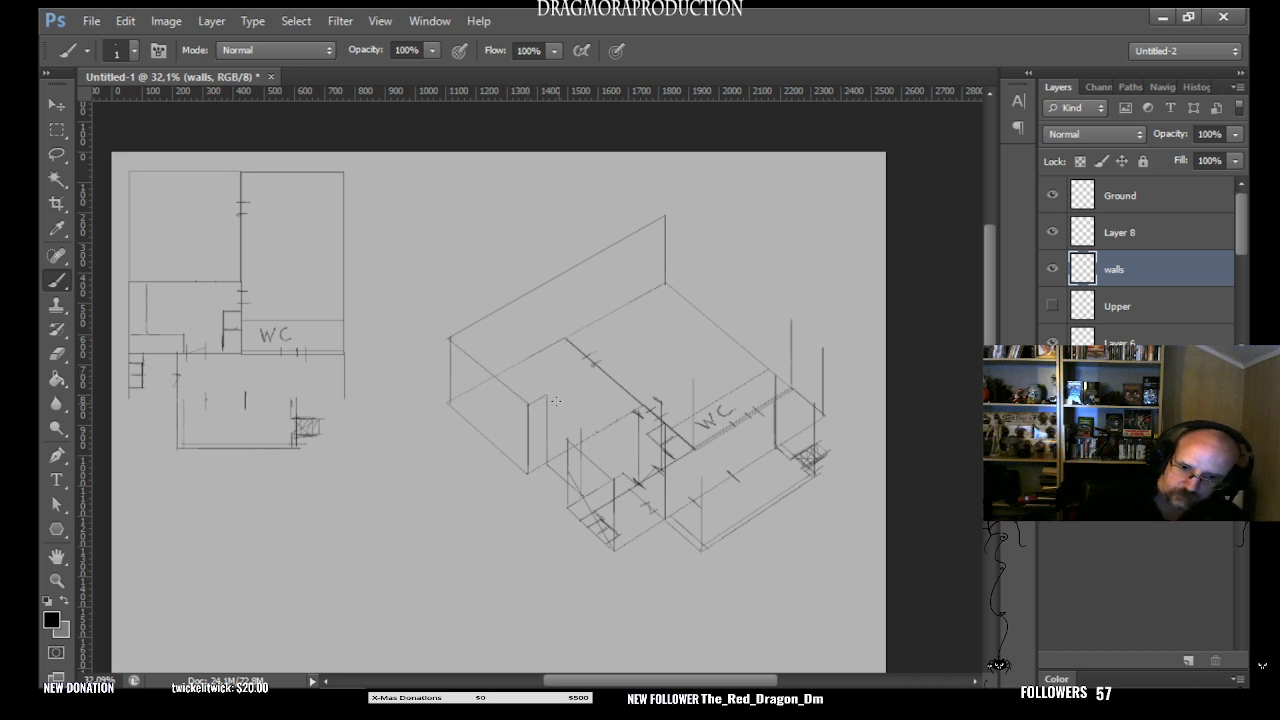
shift+click(585, 433)
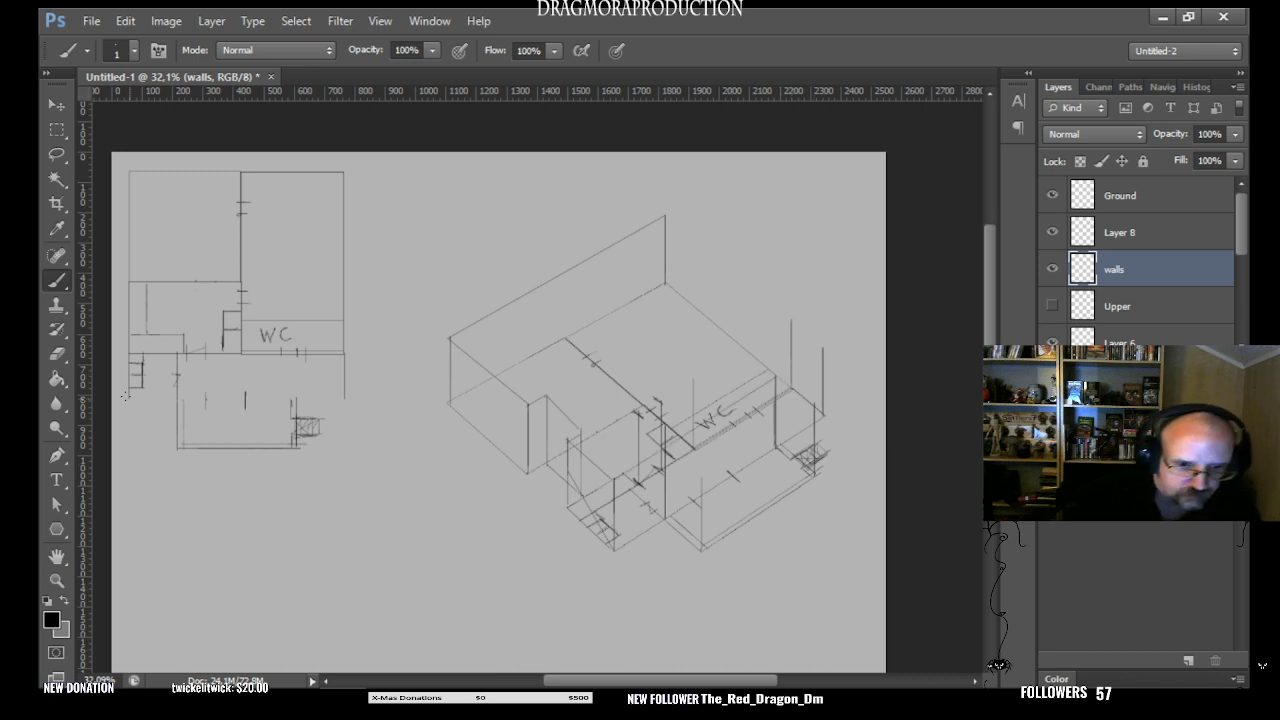
- Trim the excess above the front block's inner vertical, and draw the block's top edges around its front and right corners
key(e)
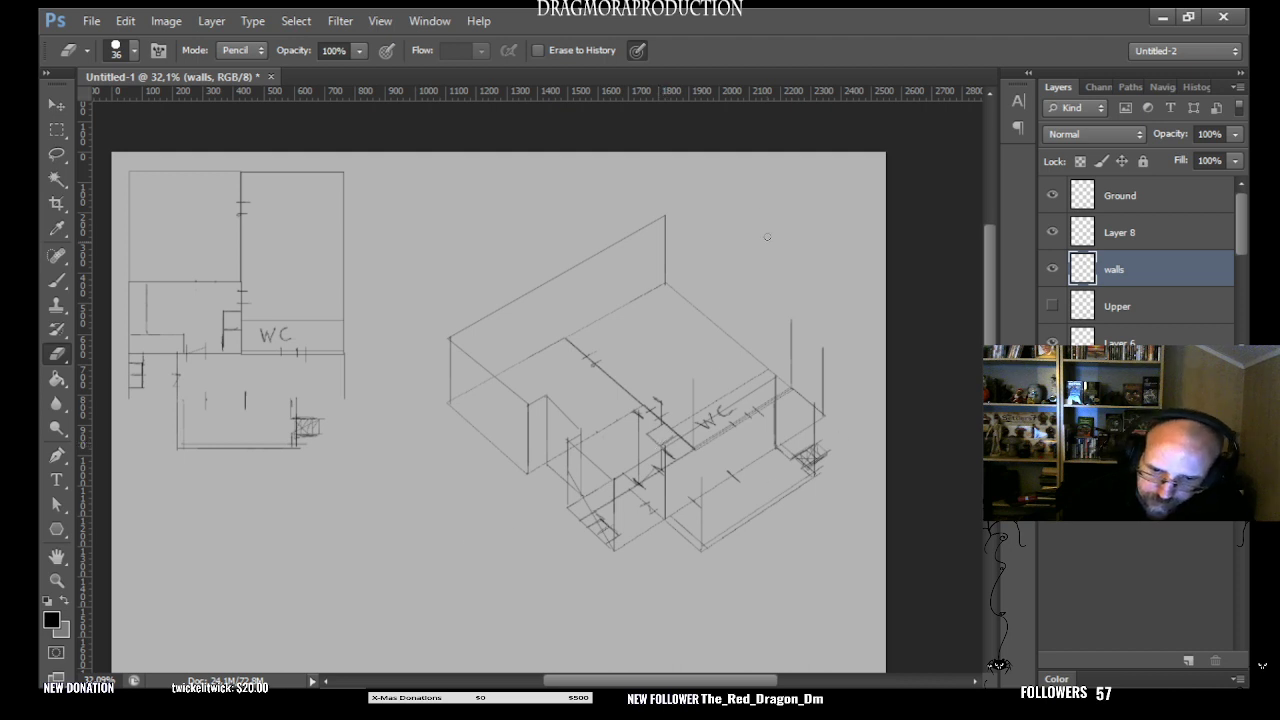
click(57, 282)
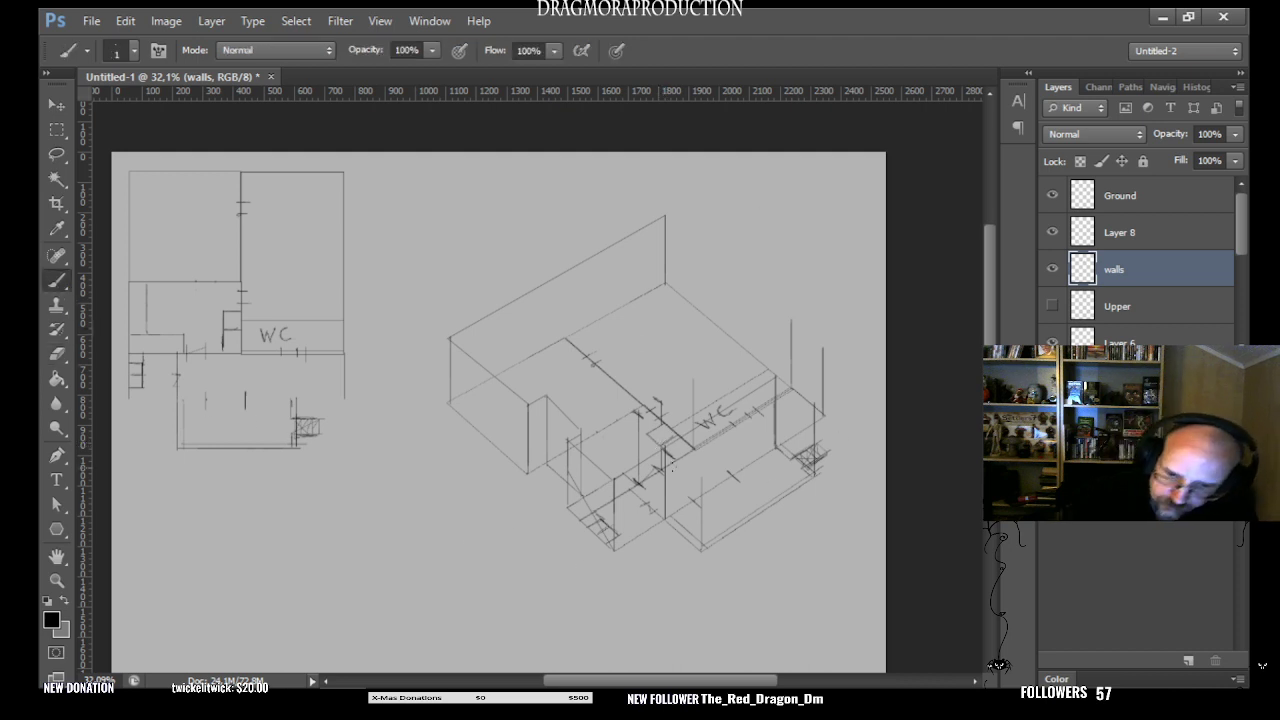
click(665, 448)
shift+click(702, 479)
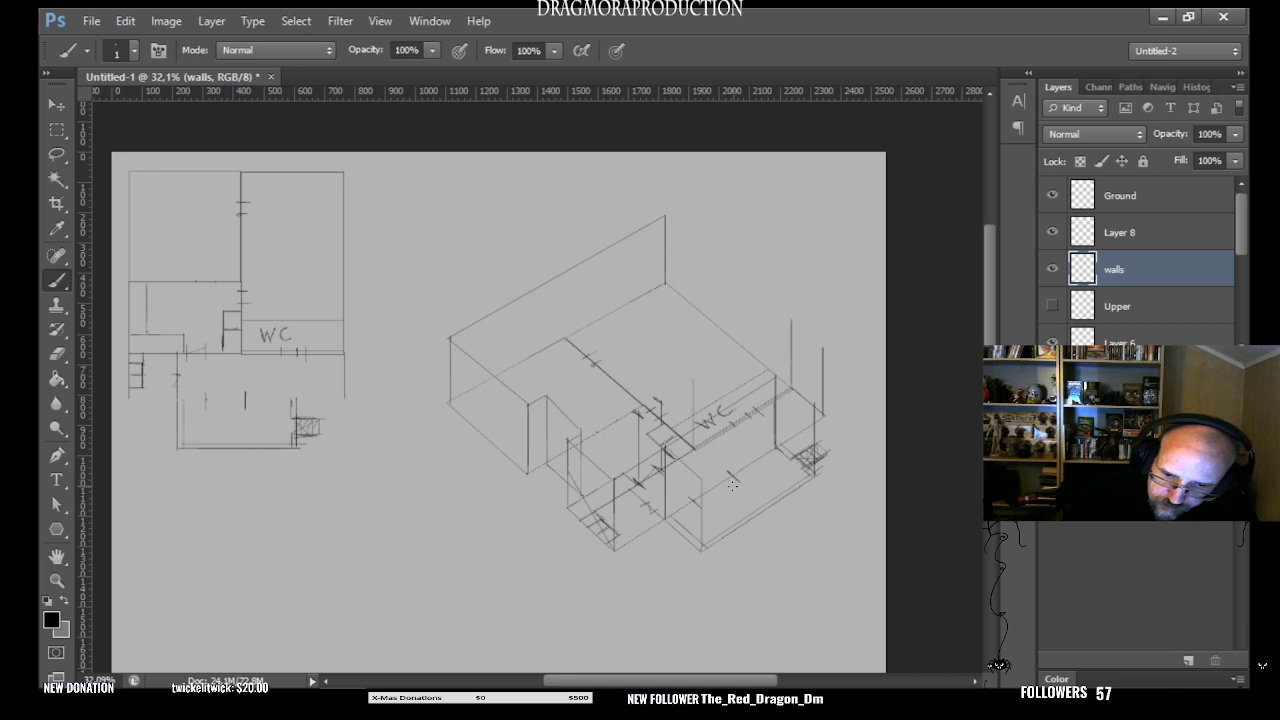
key(ctrl+z)
click(665, 447)
shift+click(702, 479)
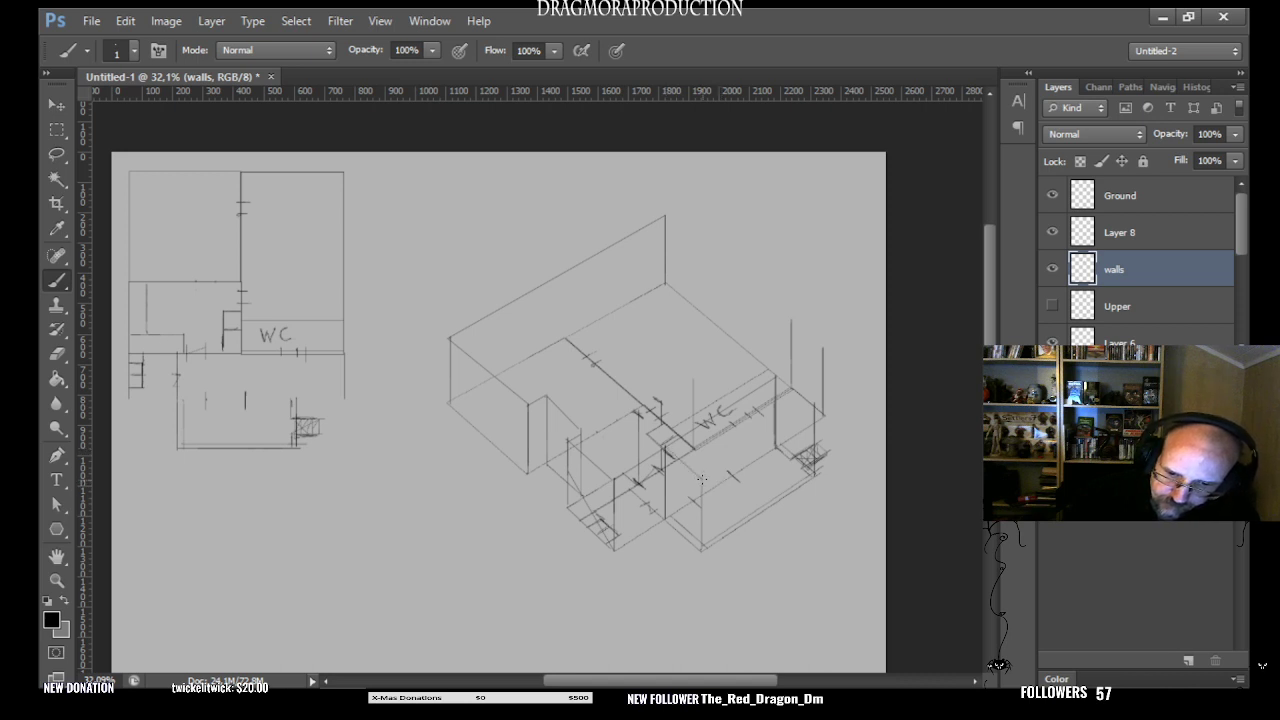
shift+click(814, 406)
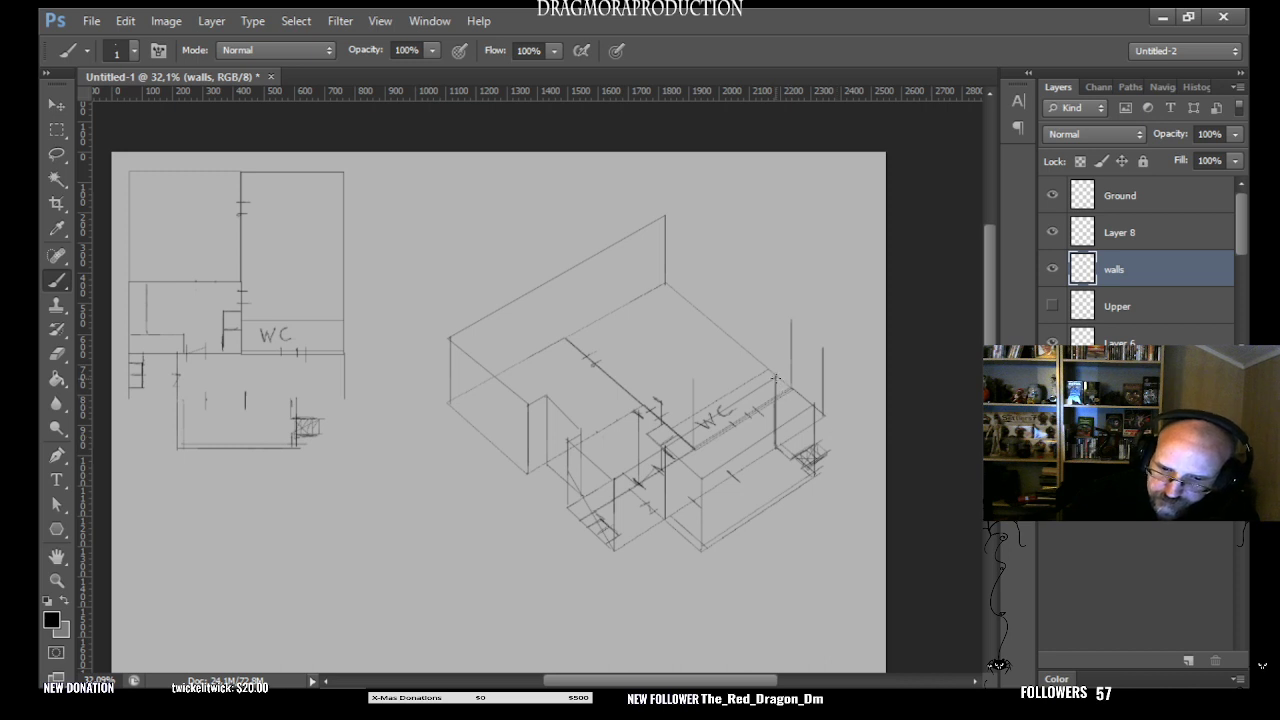
shift+click(814, 405)
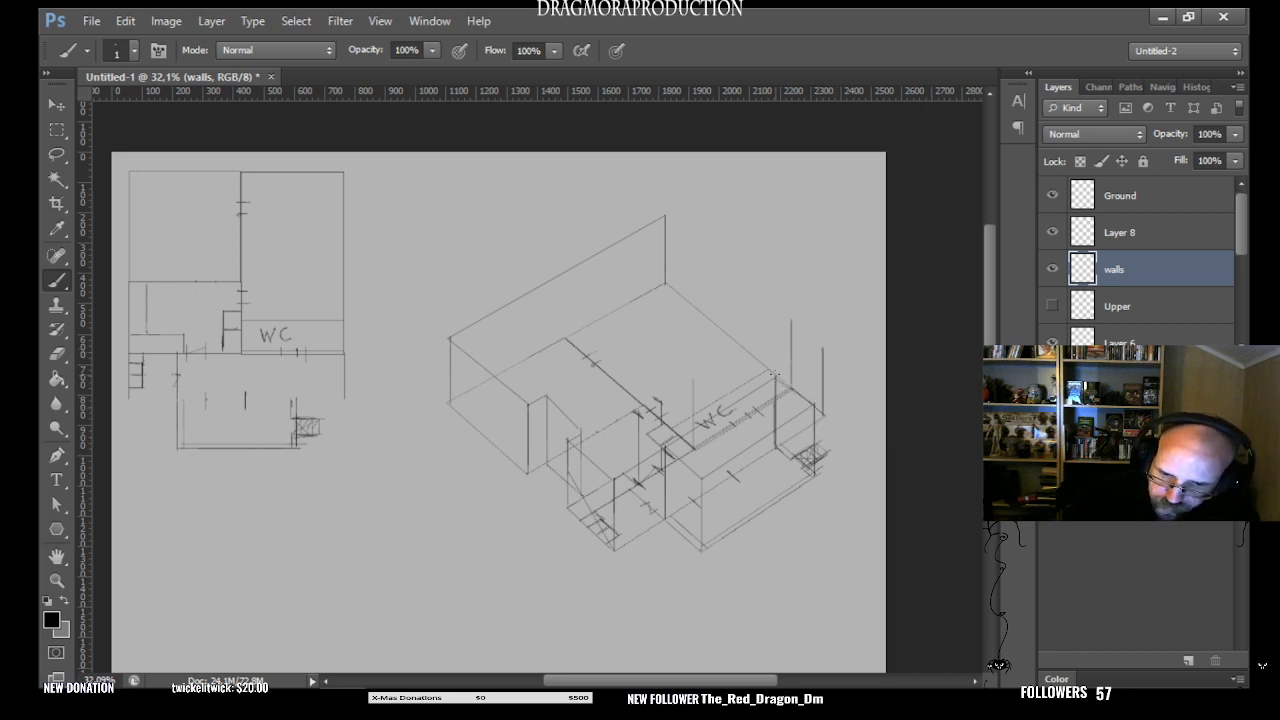
- Draw the top wall edges from the front block and the back corner to the building's right corner, and redraw that corner's vertical line
drag(774, 376, 822, 348)
click(665, 215)
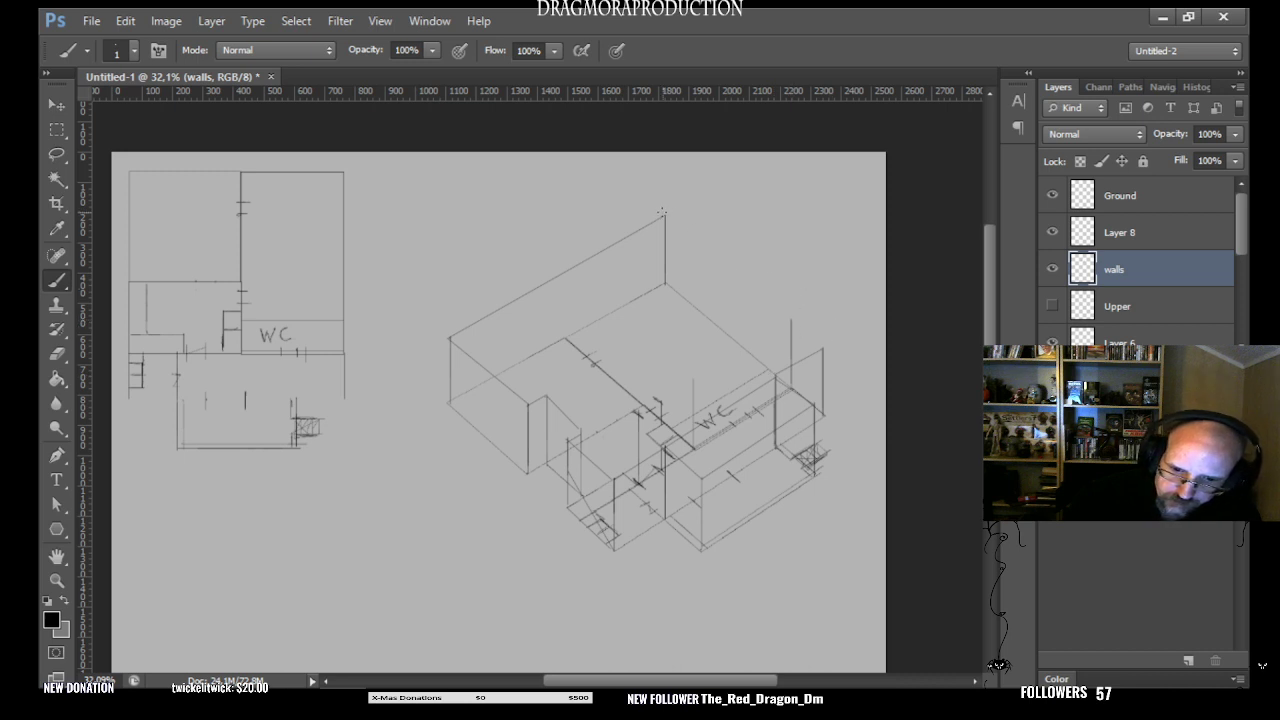
shift+click(792, 318)
shift+click(821, 348)
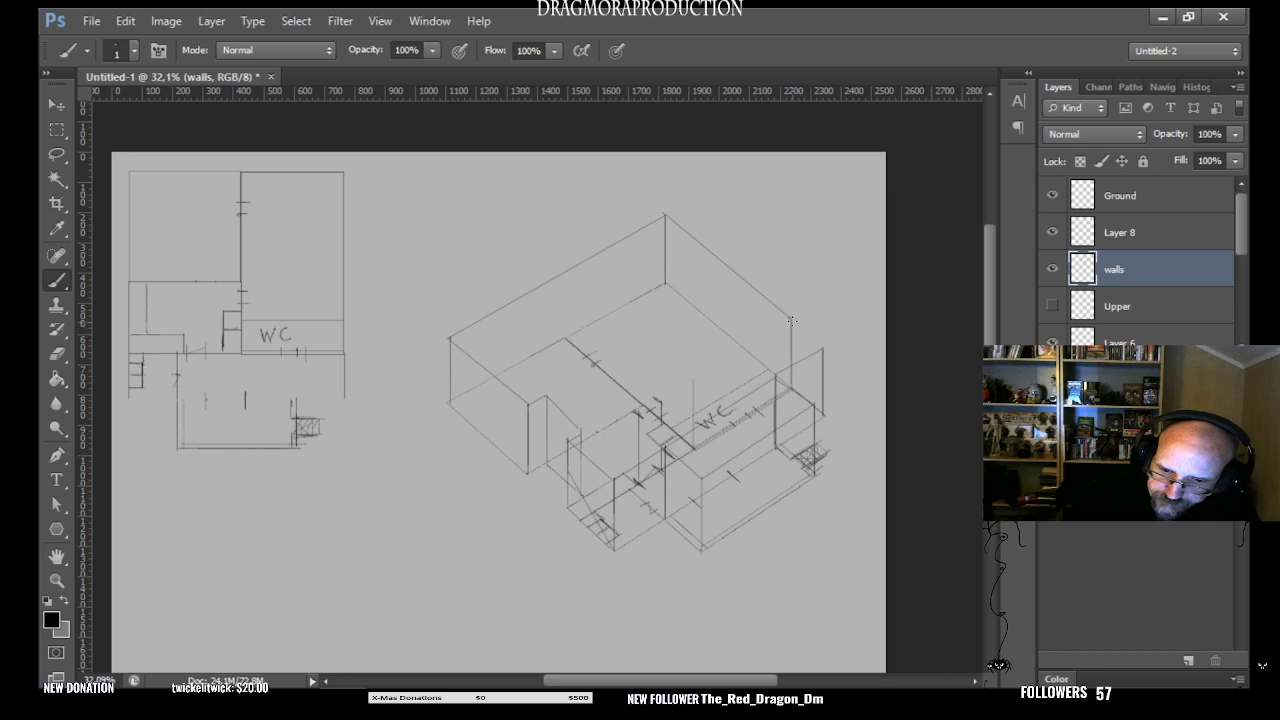
shift+click(822, 348)
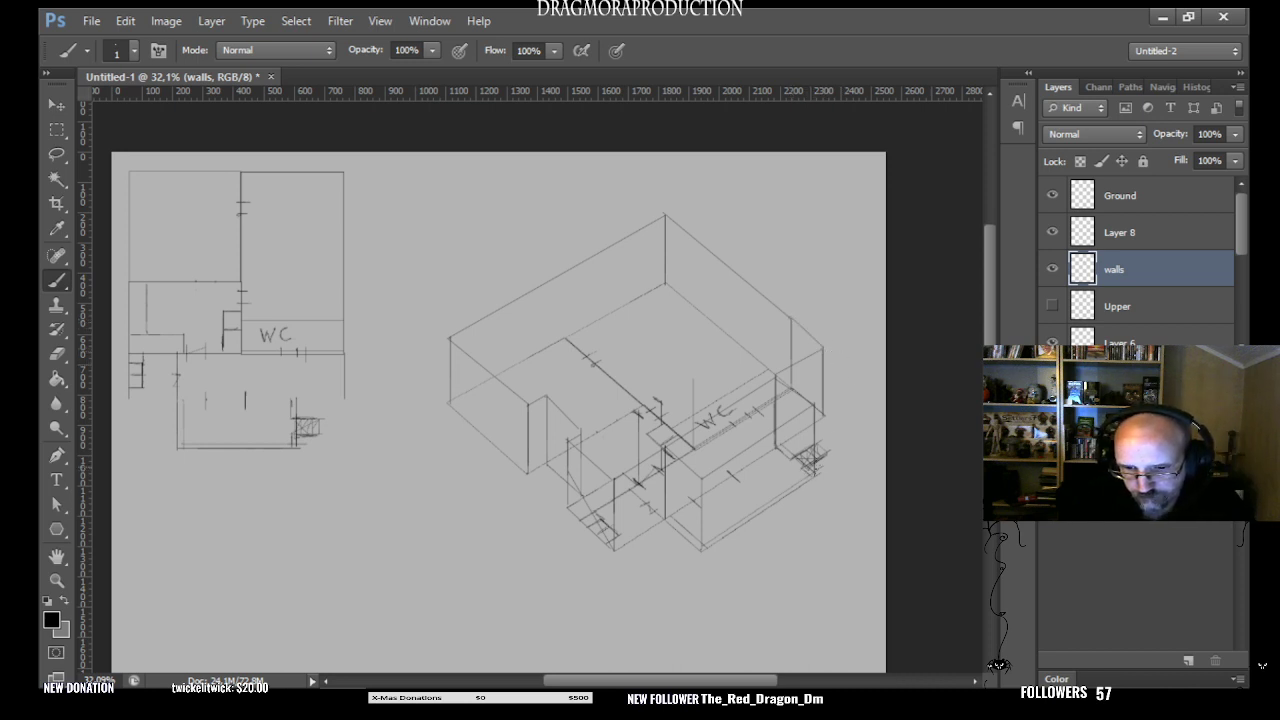
key(ctrl+z)
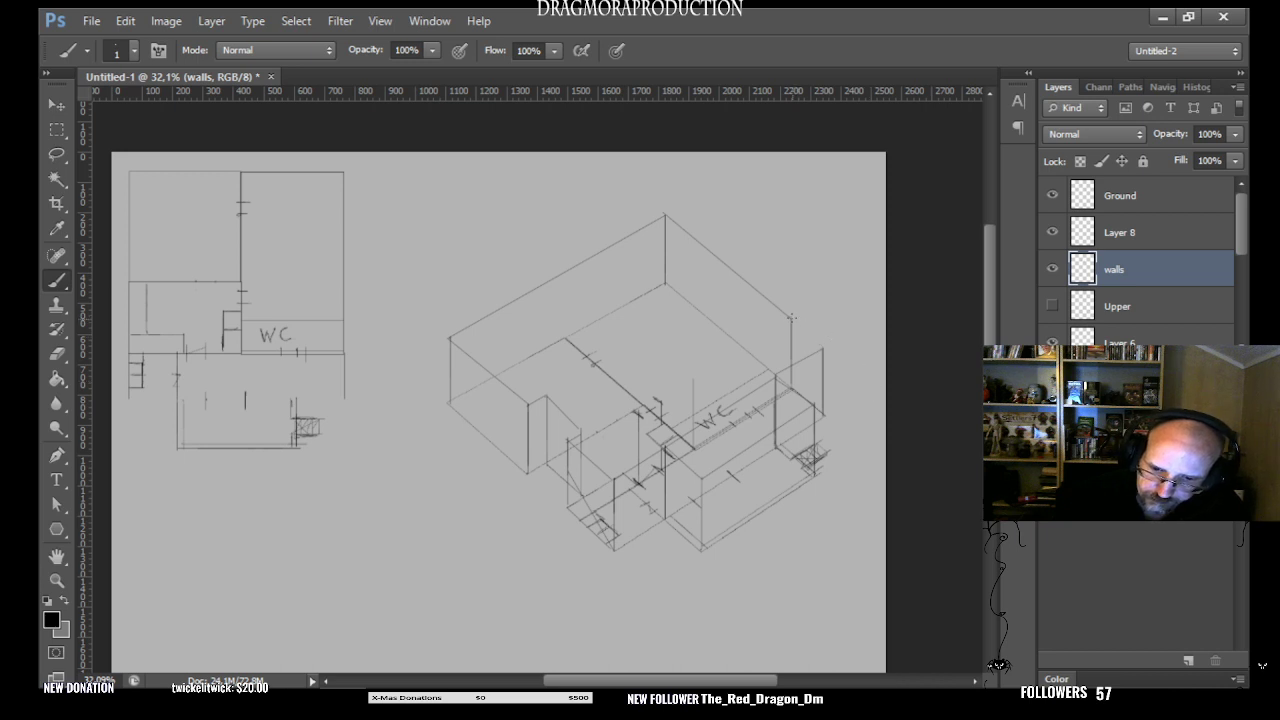
shift+click(826, 346)
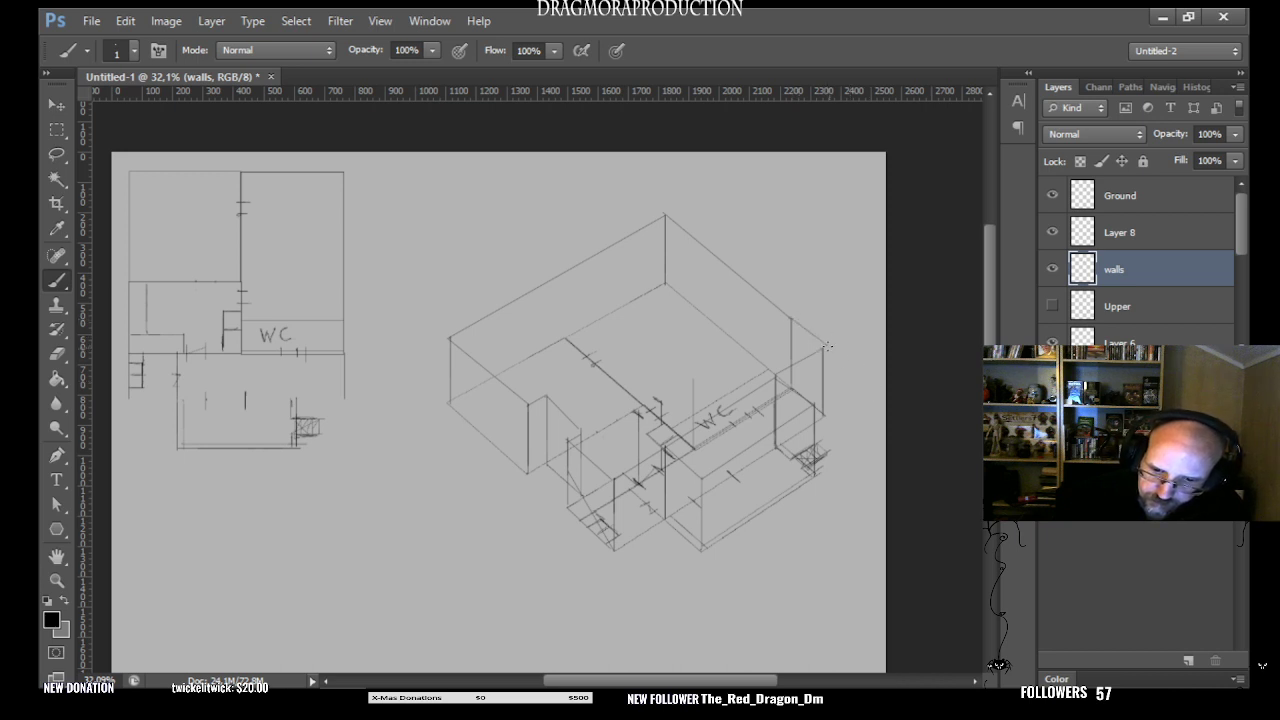
drag(826, 345, 826, 413)
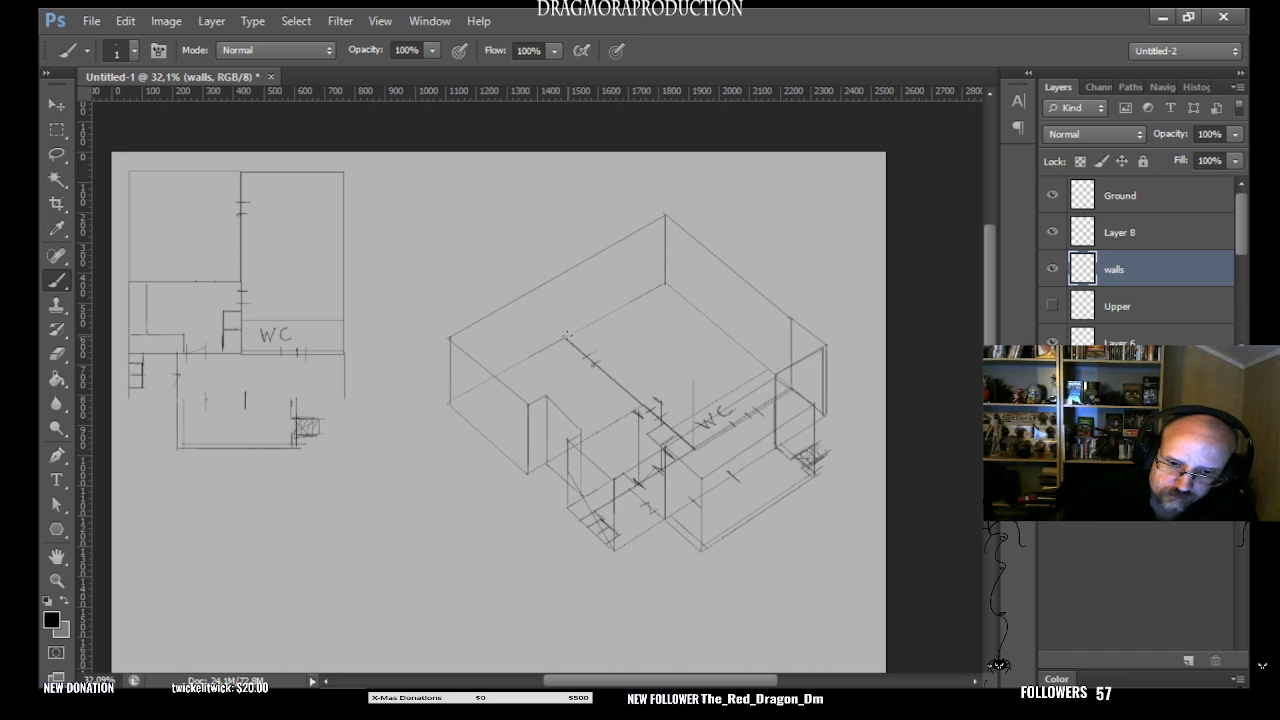
- Draw the long interior partition's rear vertical and top edge, plus verticals at the WC wall's outer end and beside the WC
drag(566, 338, 566, 282)
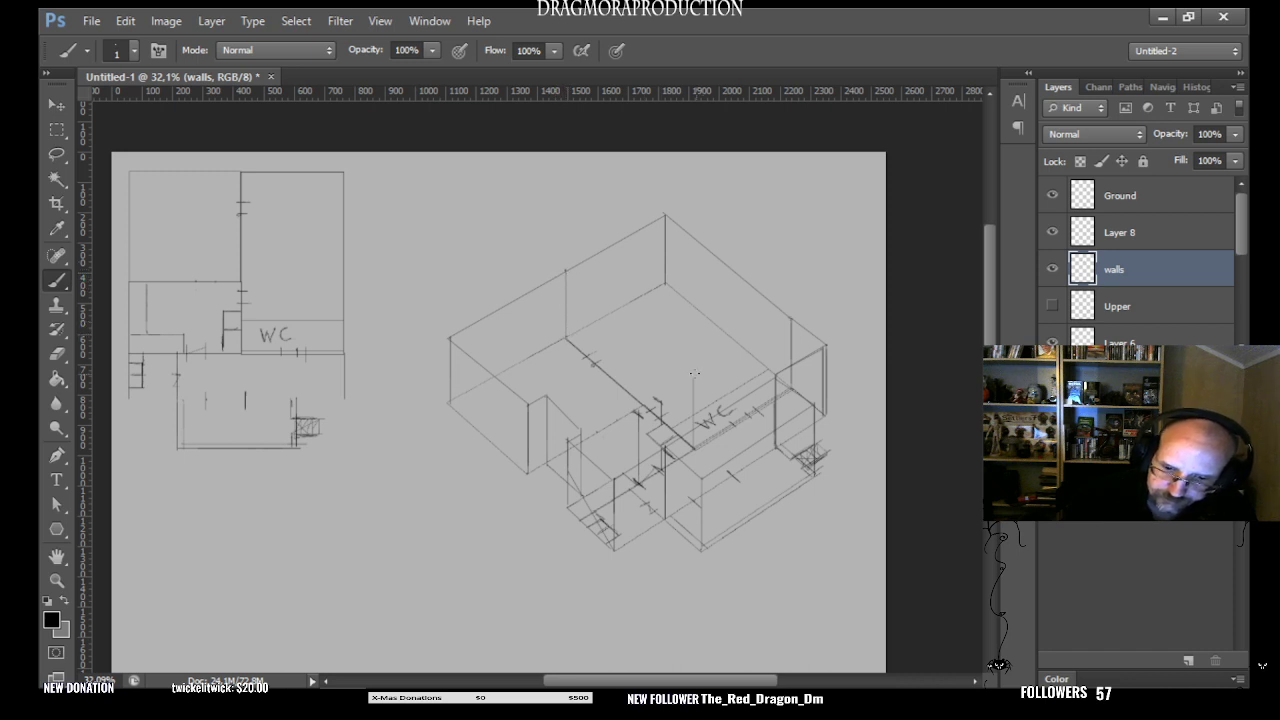
shift+click(693, 378)
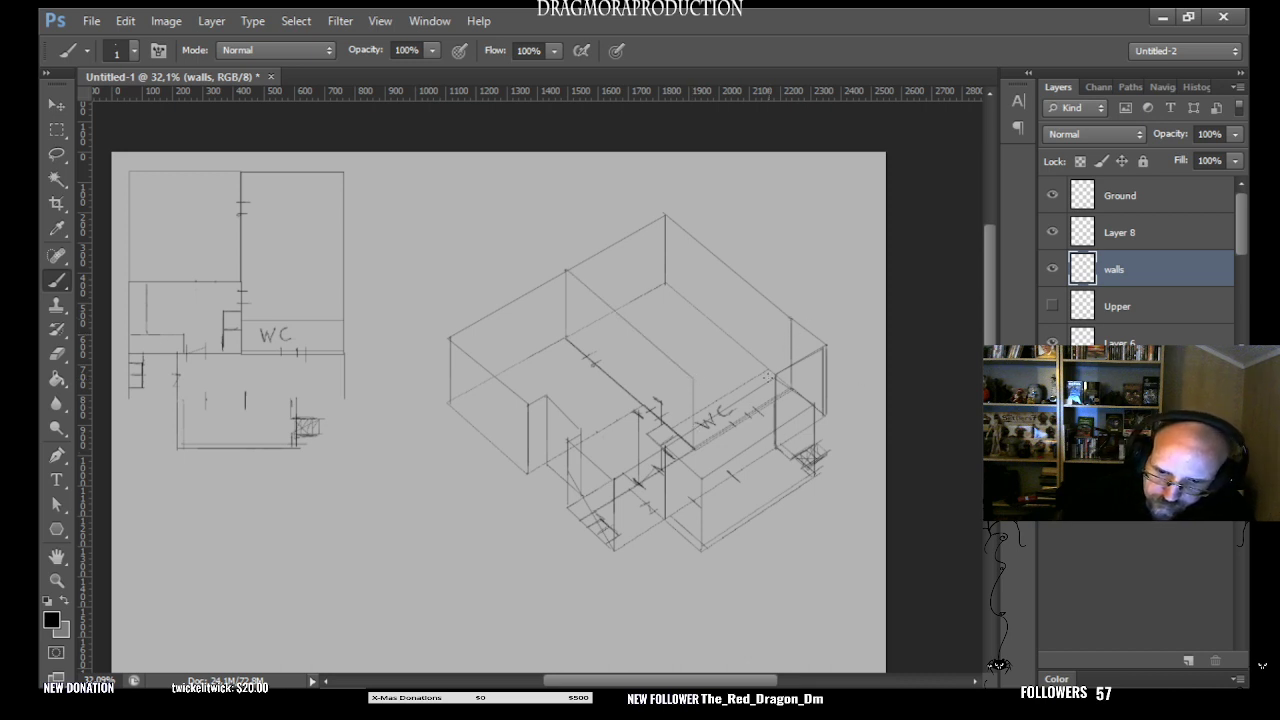
drag(768, 376, 770, 330)
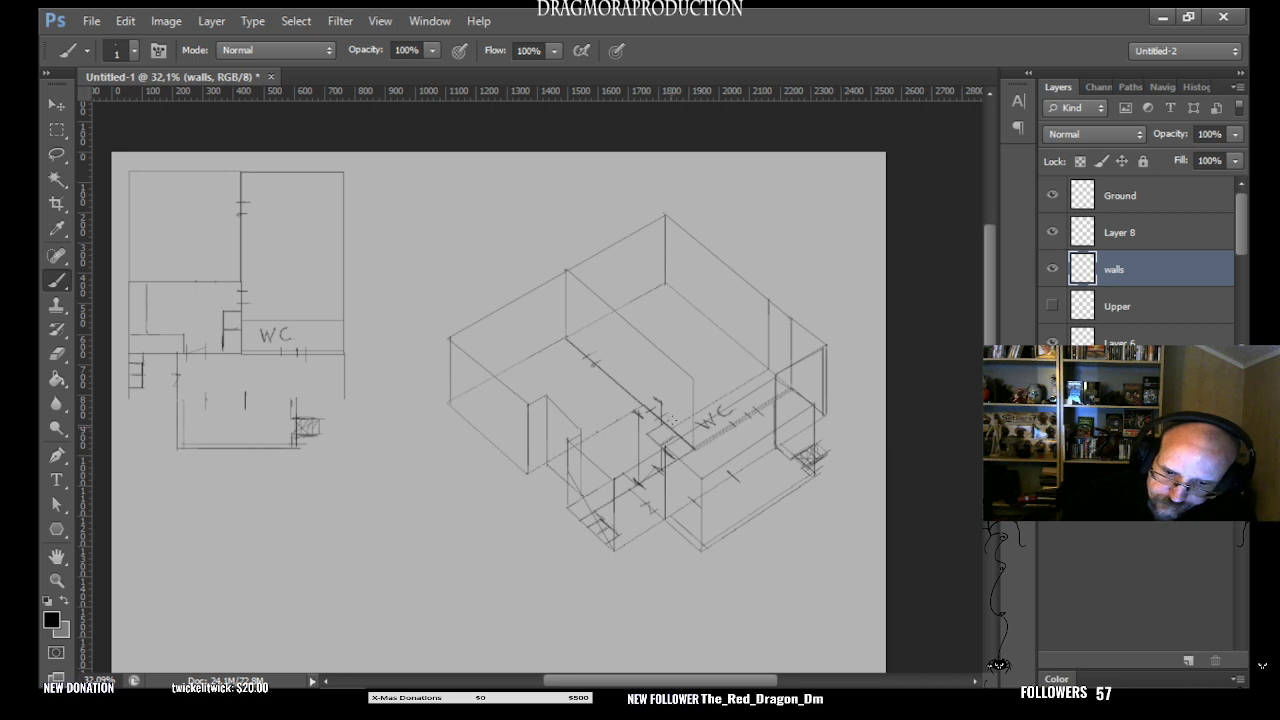
drag(671, 428, 674, 369)
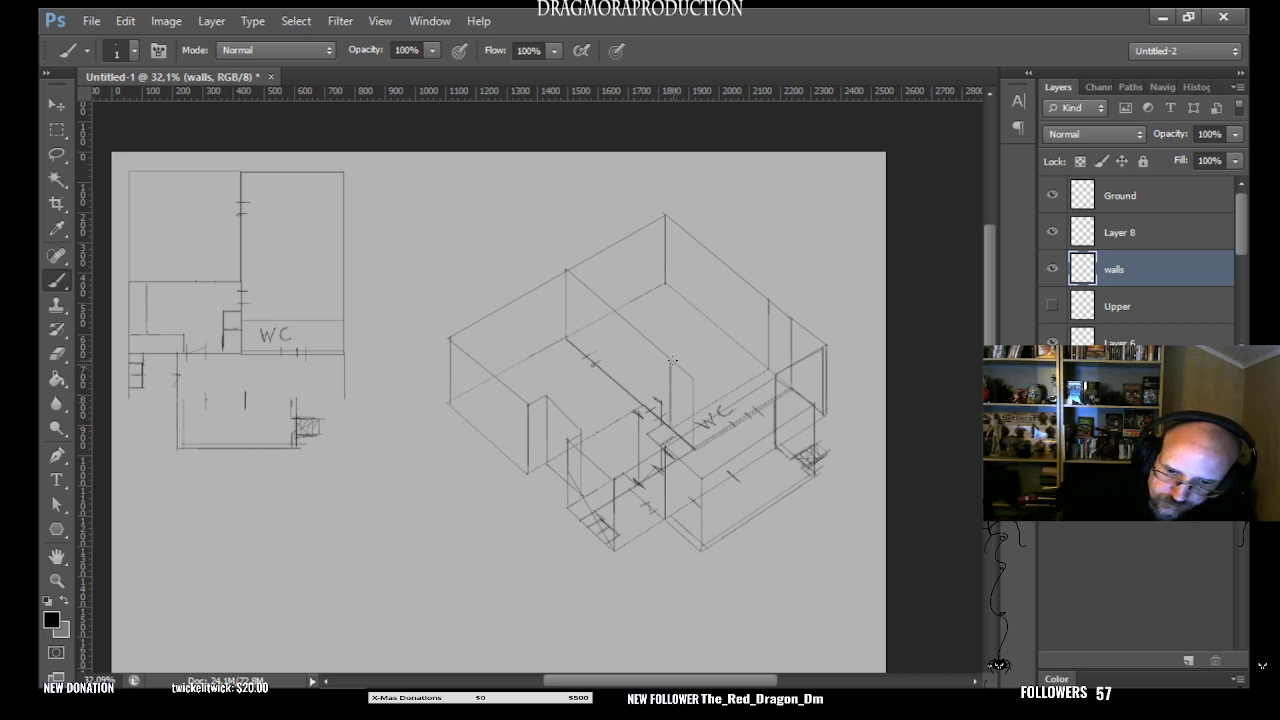
- Draw the WC walls' two parallel top edges across to the building's right side, and lower the walls layer's opacity to 29%
shift+click(769, 300)
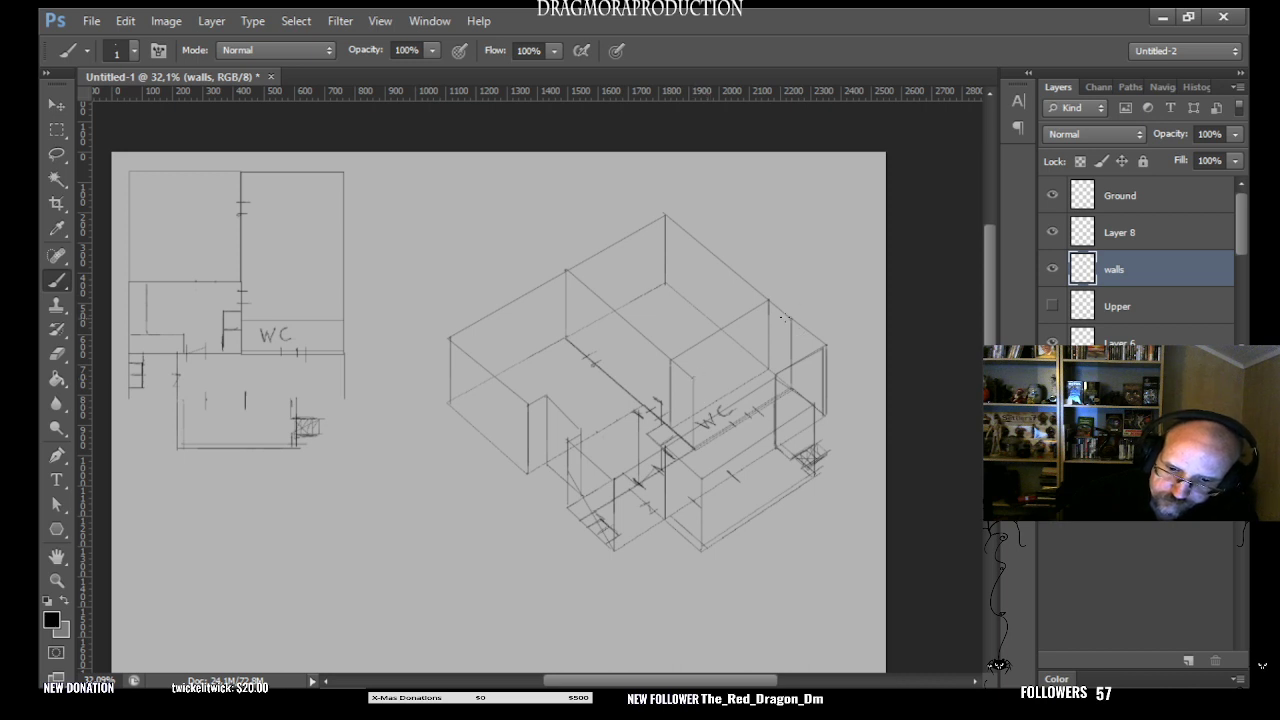
shift+click(672, 374)
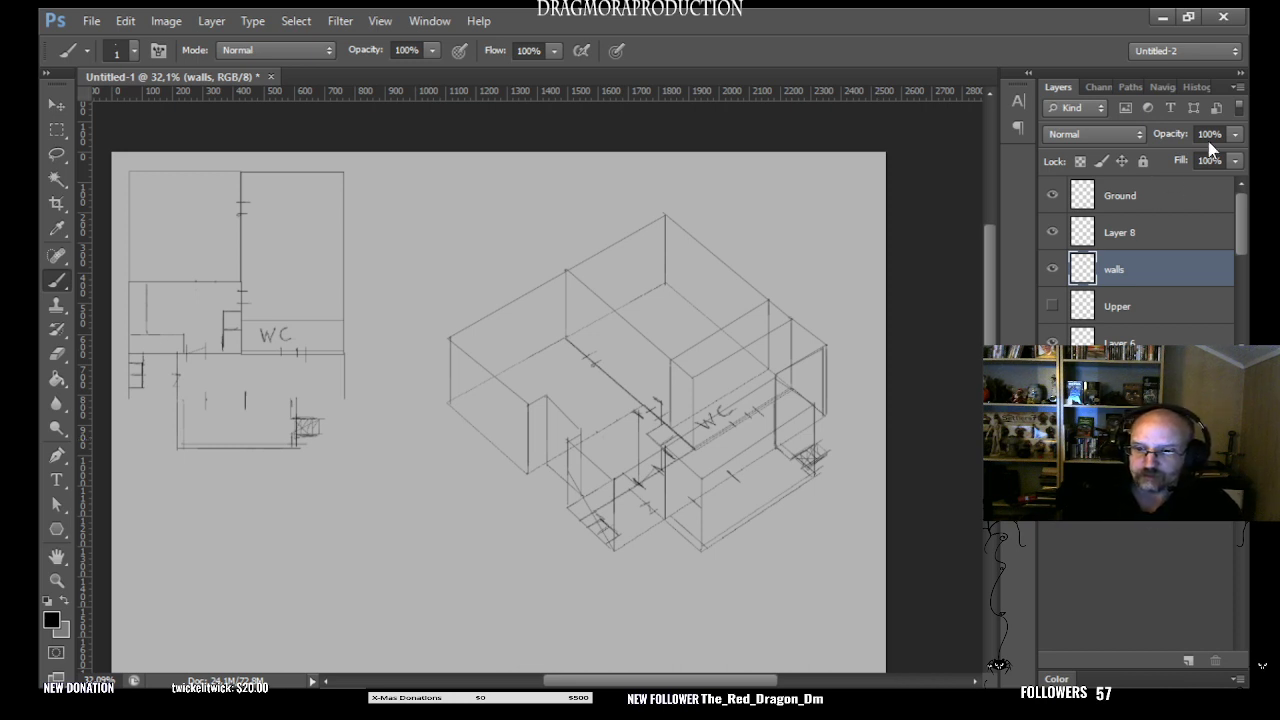
click(1235, 134)
click(1161, 155)
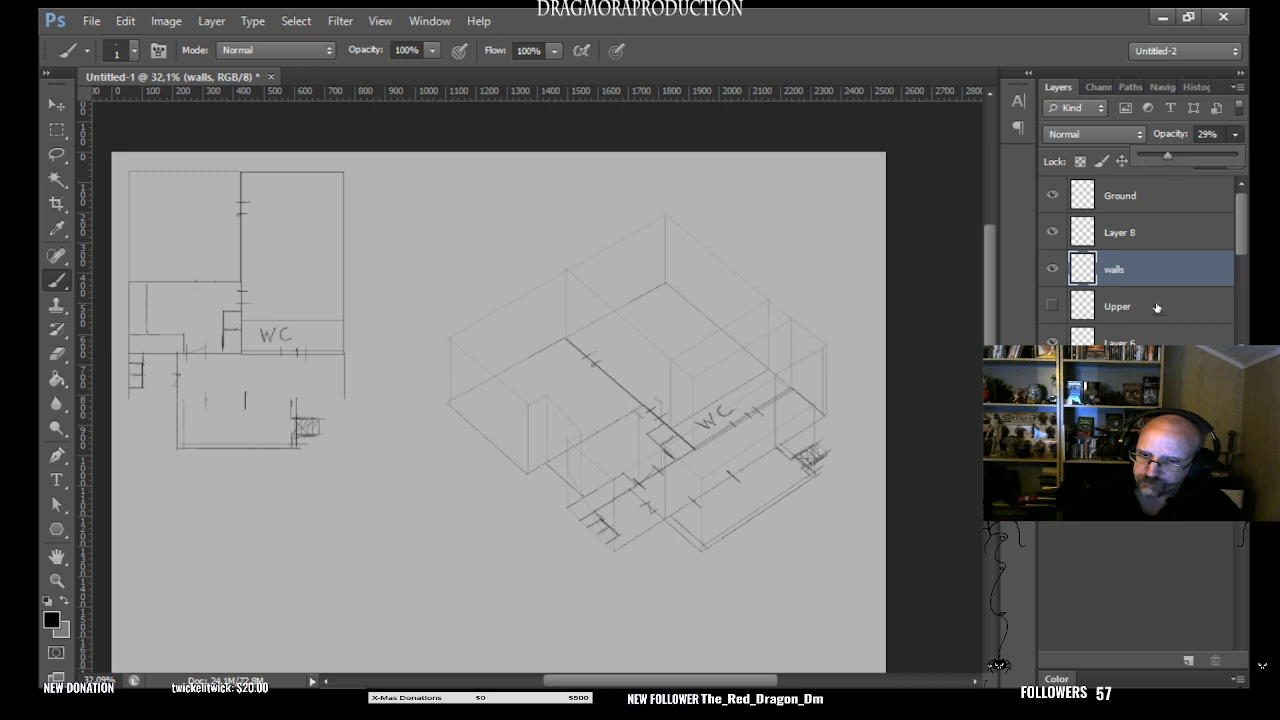
- On a new layer above walls, draw a narrow vertical post with closed ends at the rear end of the long interior partition
click(1160, 370)
key(ctrl+shift+alt+n)
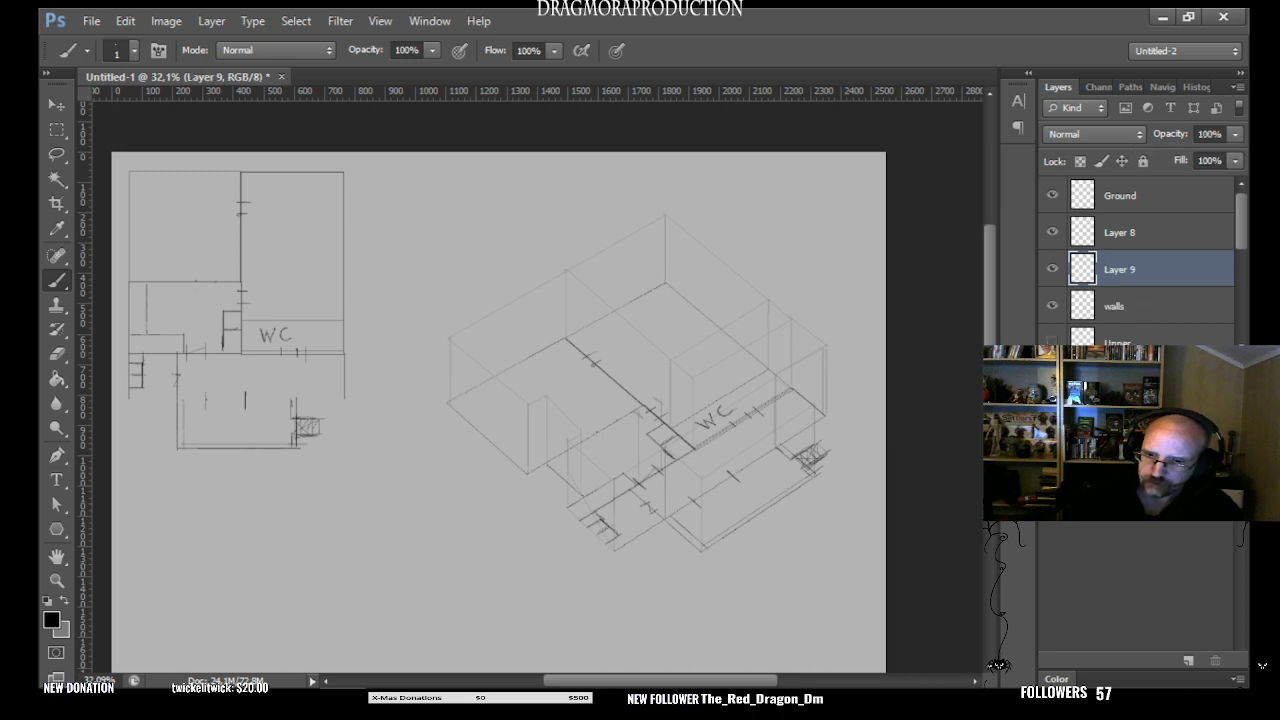
click(57, 580)
click(540, 353)
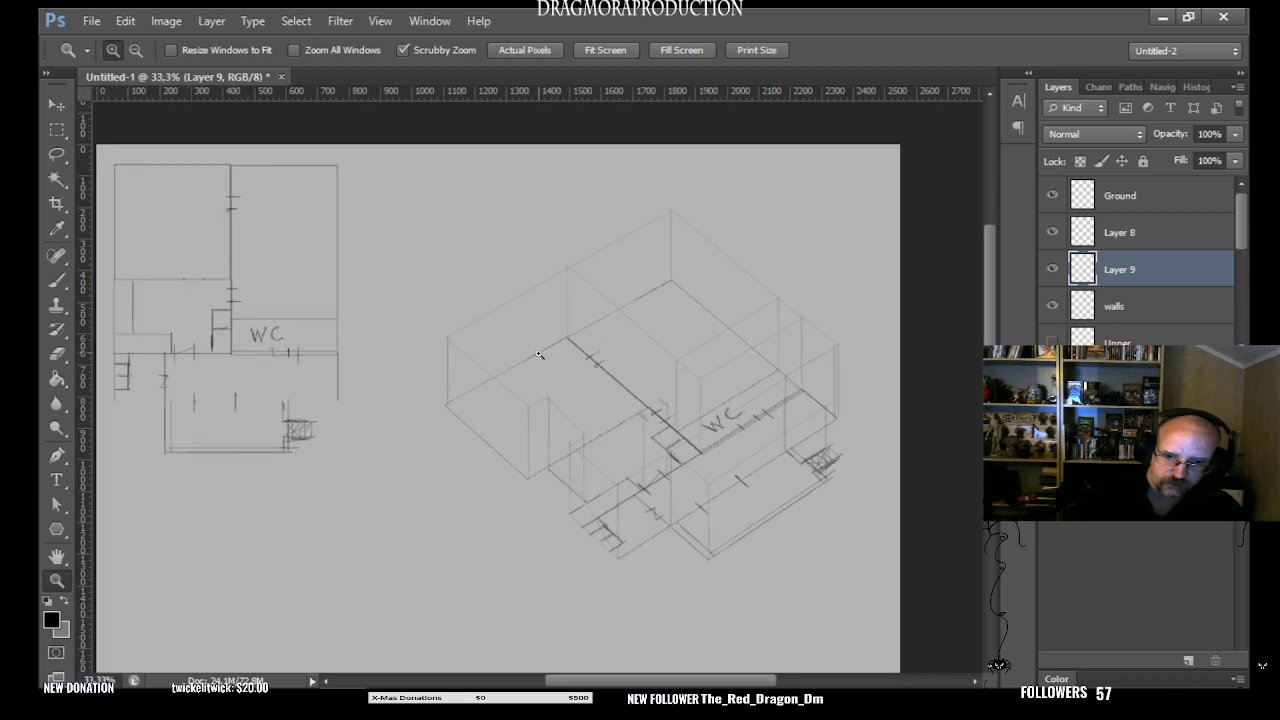
click(540, 353)
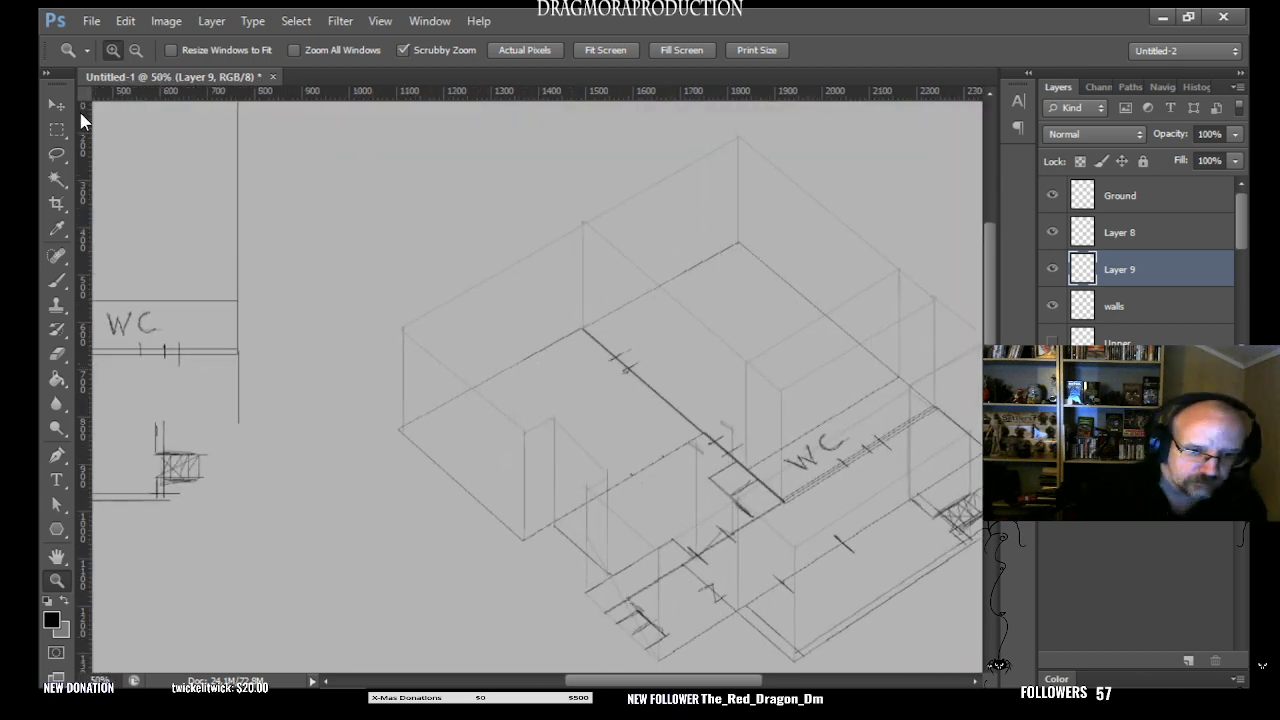
click(57, 278)
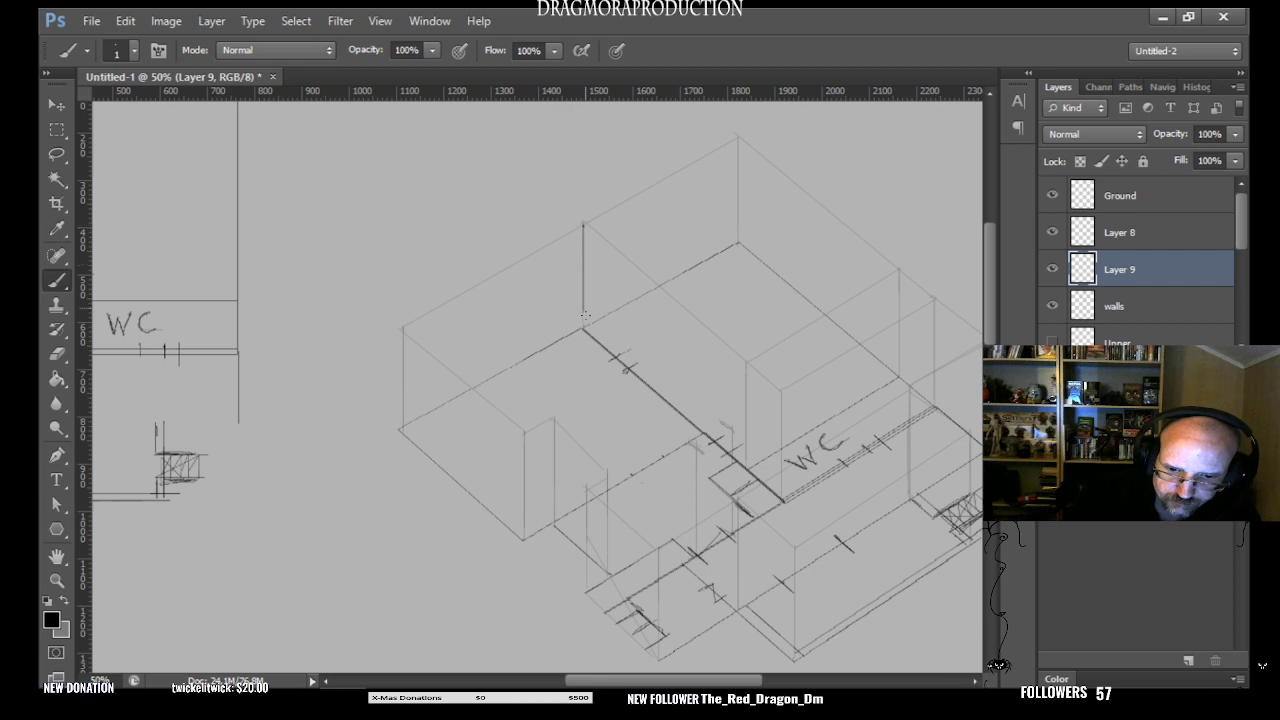
drag(581, 327, 585, 243)
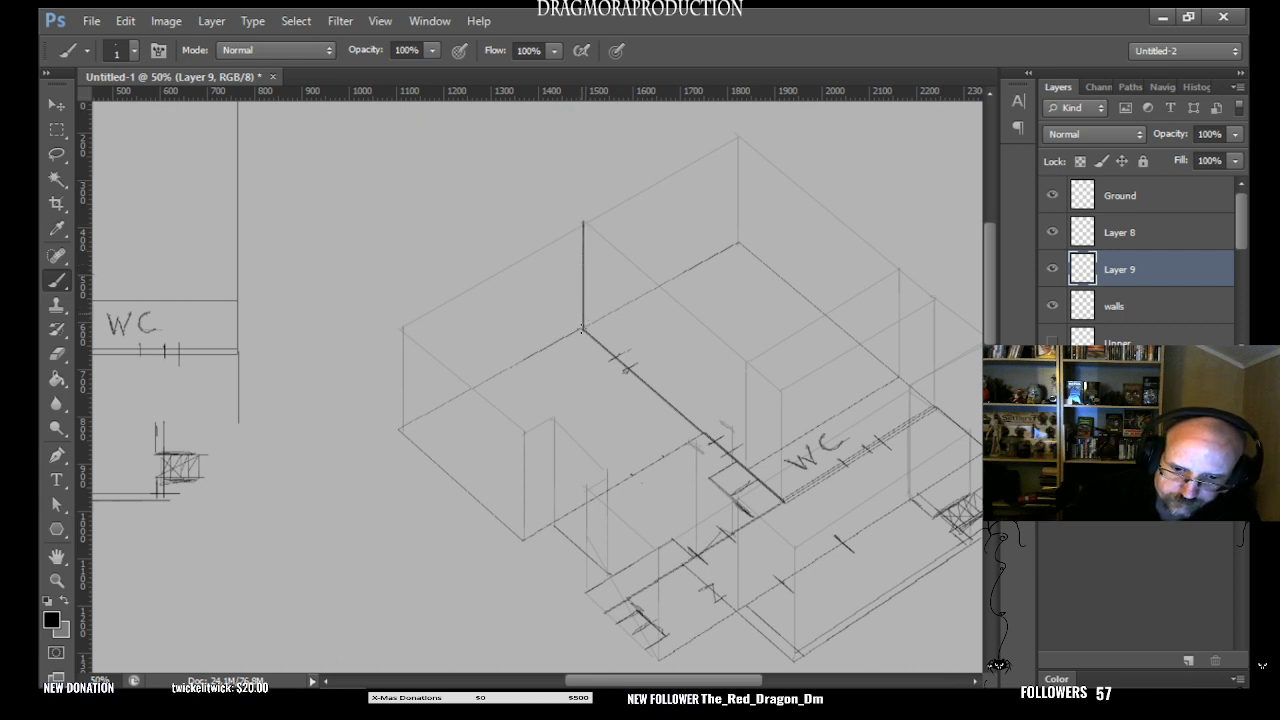
mouse_move(577, 226)
mouse_down()
mouse_move(576, 285)
mouse_move(578, 226)
mouse_up()
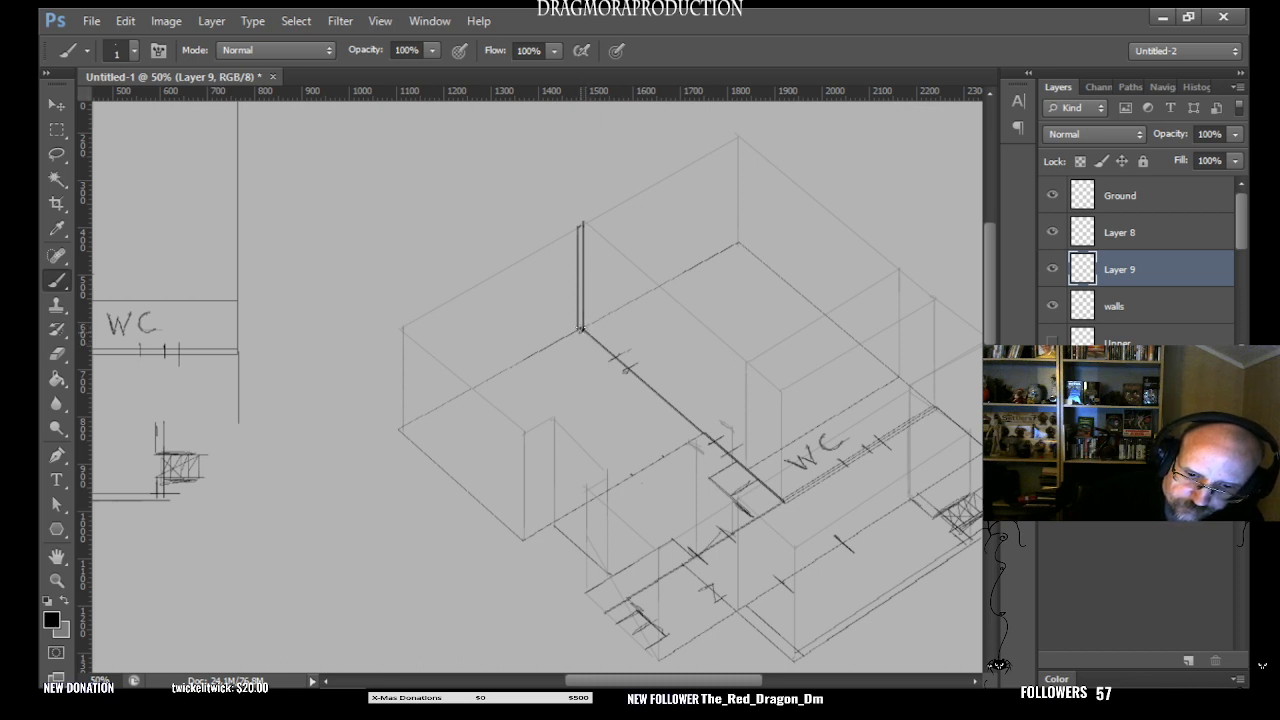
drag(580, 328, 581, 252)
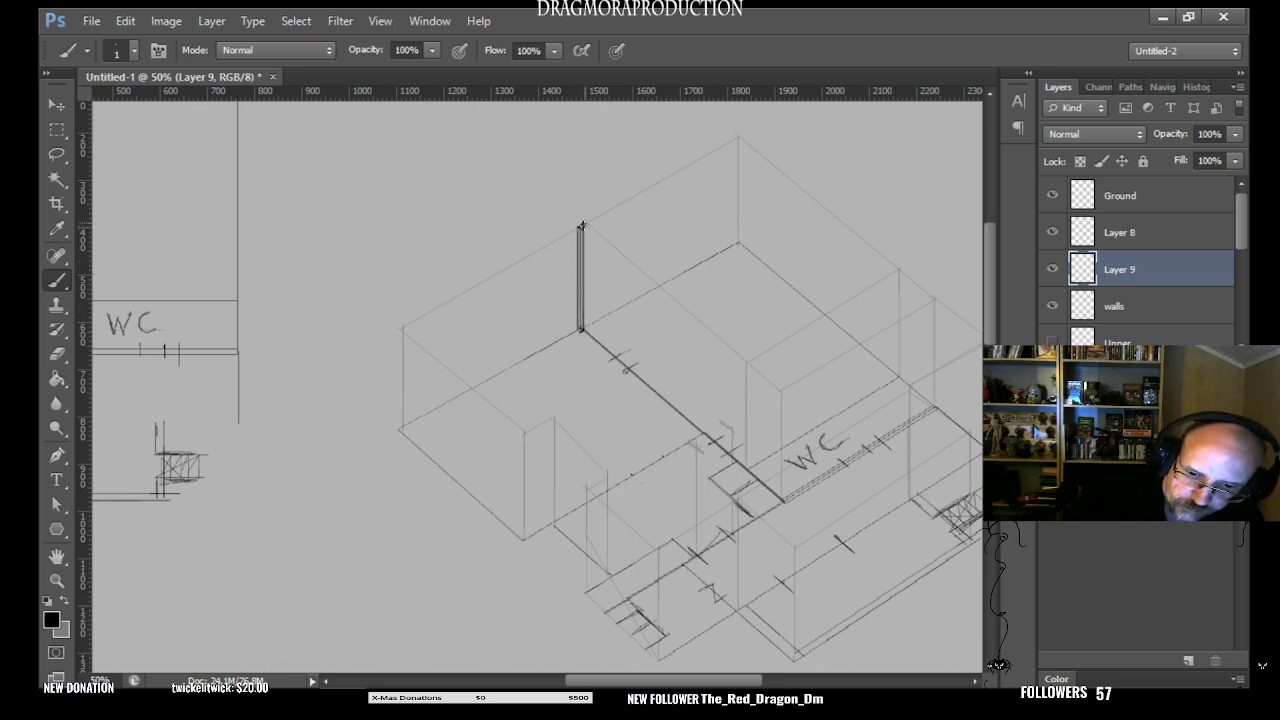
- Shade the inside of the post in dark grey with a soft 5 px brush, and compare it with the layer hidden
click(59, 579)
click(582, 262)
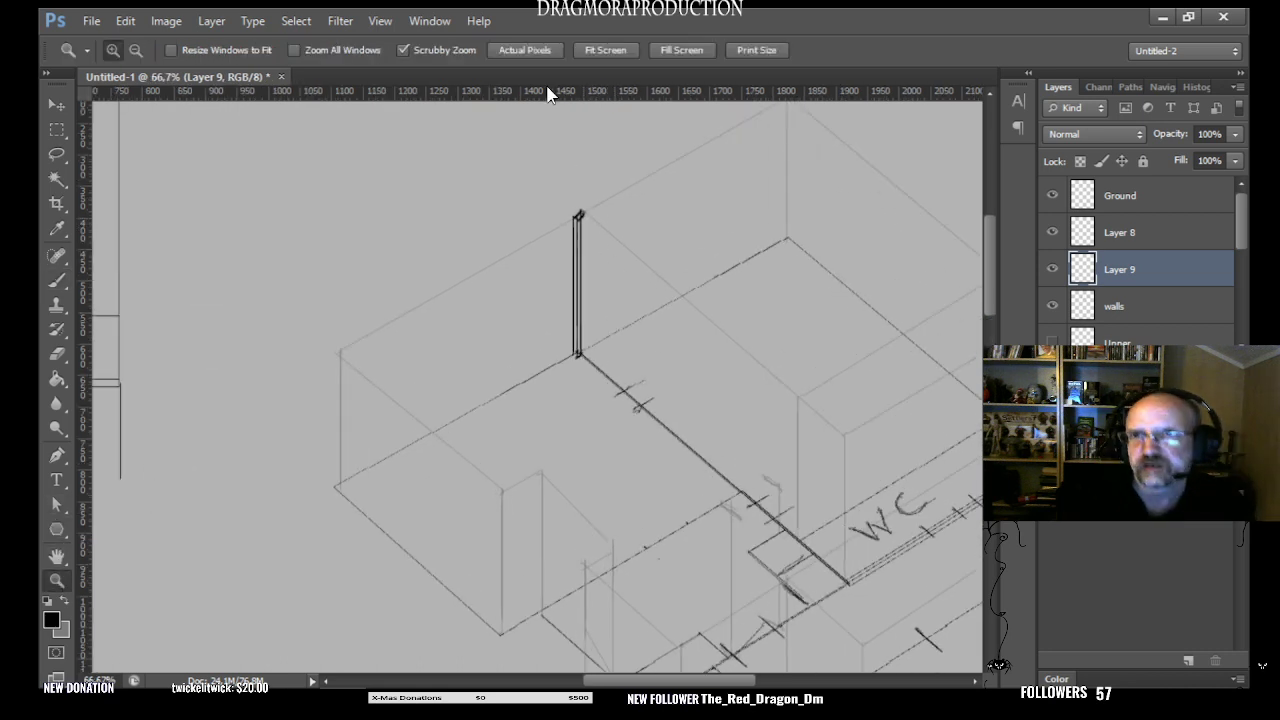
click(60, 284)
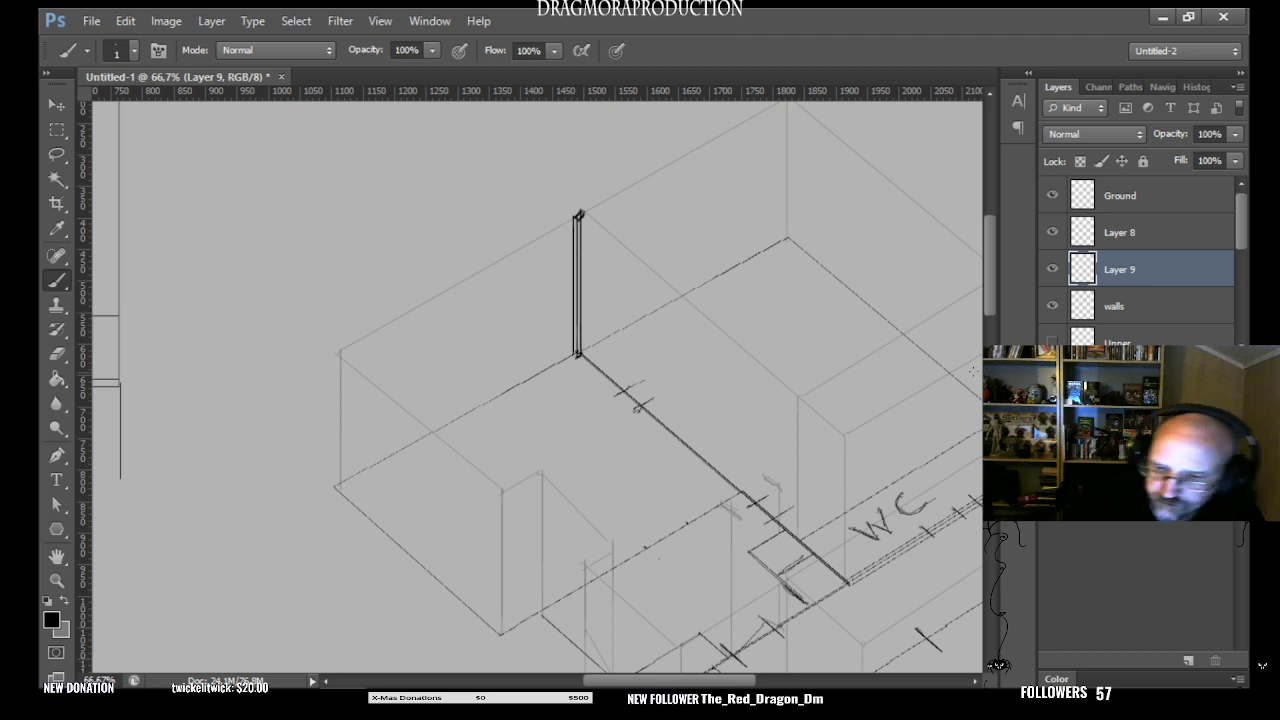
click(135, 50)
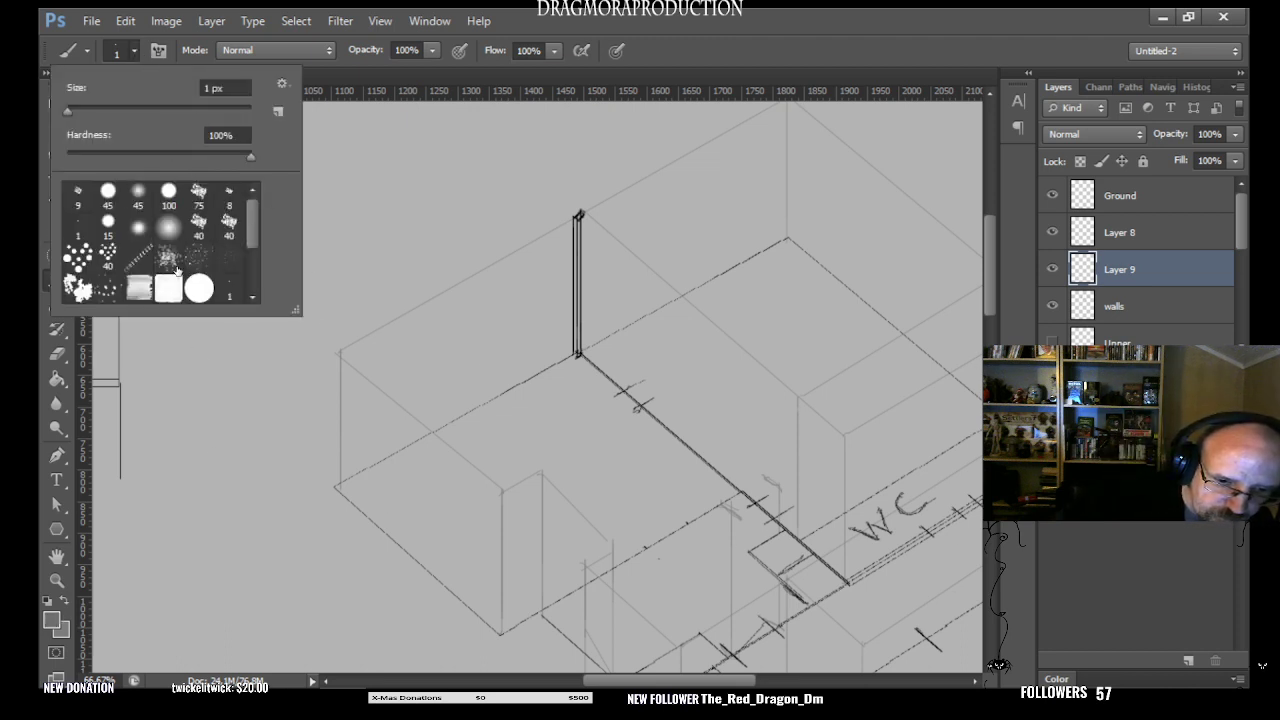
click(138, 227)
drag(66, 112, 70, 113)
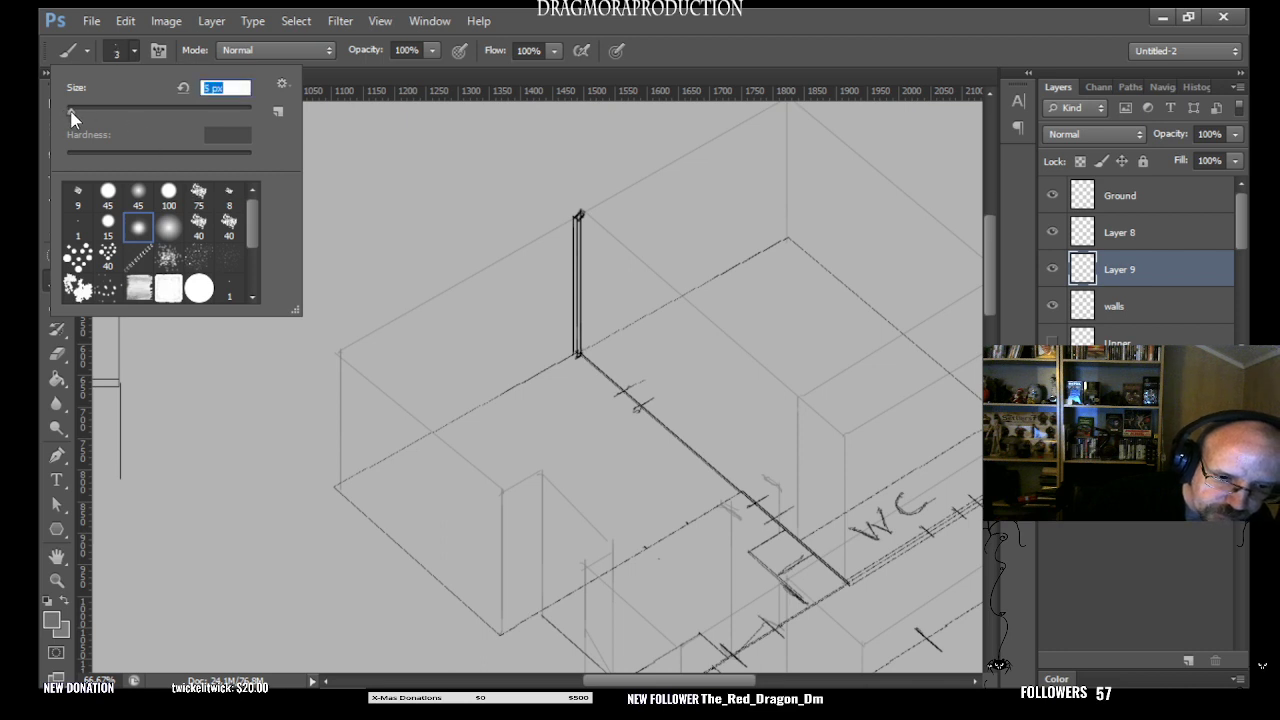
key(Return)
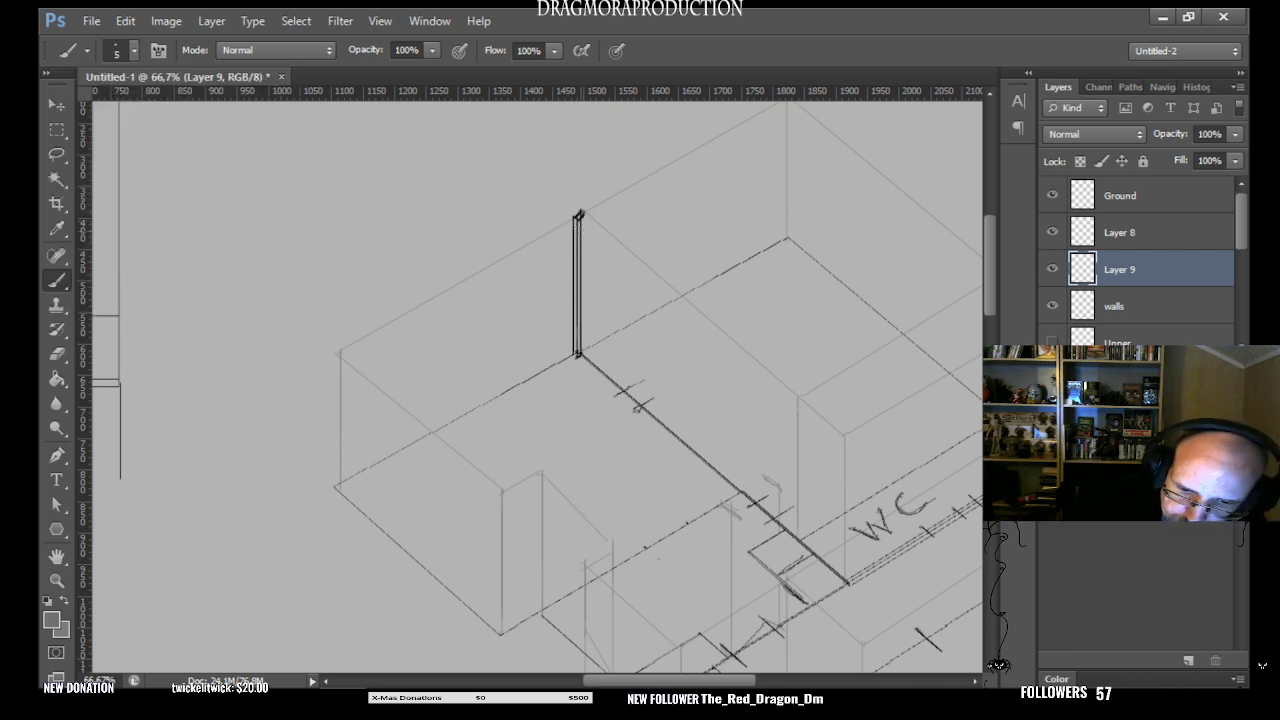
drag(578, 216, 576, 326)
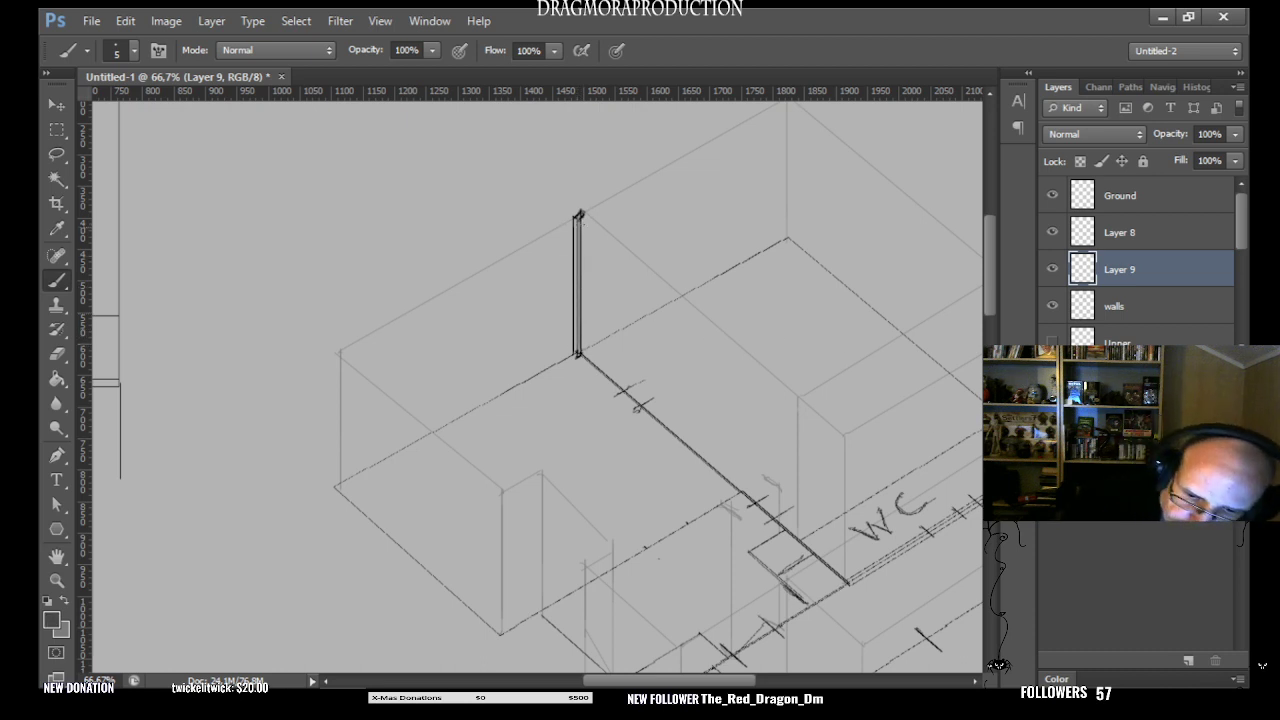
drag(576, 236, 573, 338)
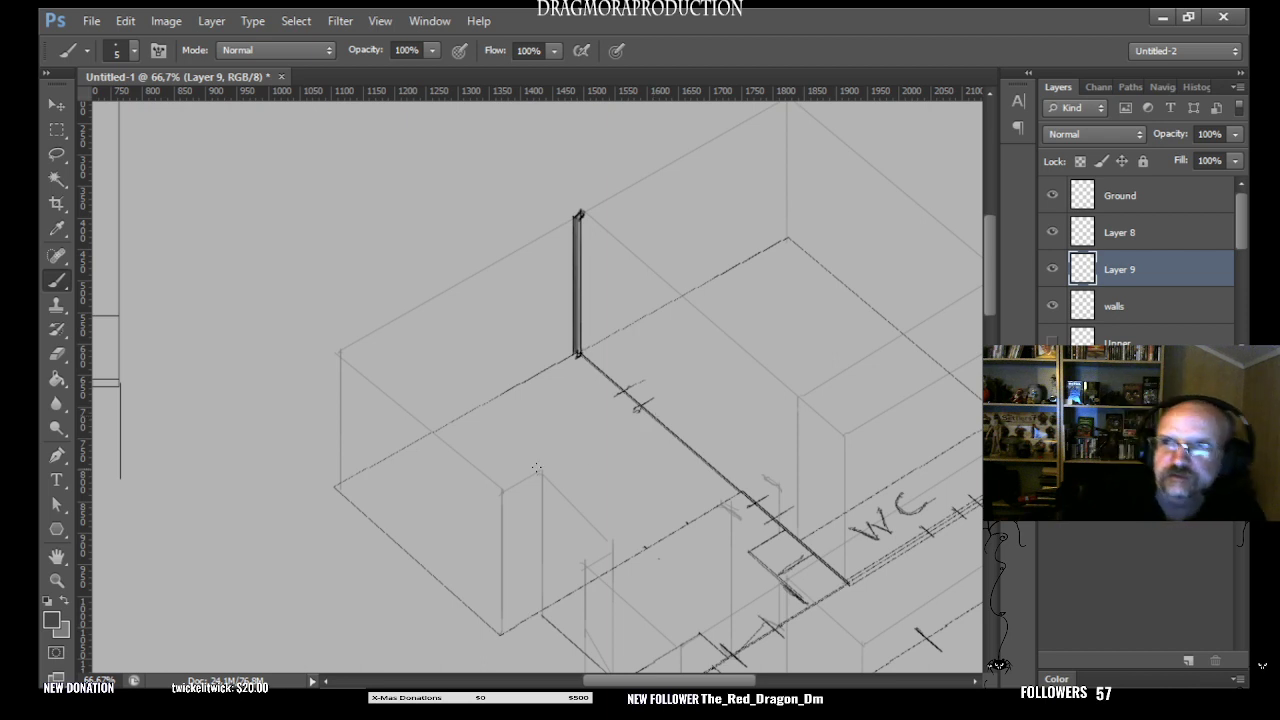
click(1052, 270)
click(1052, 270)
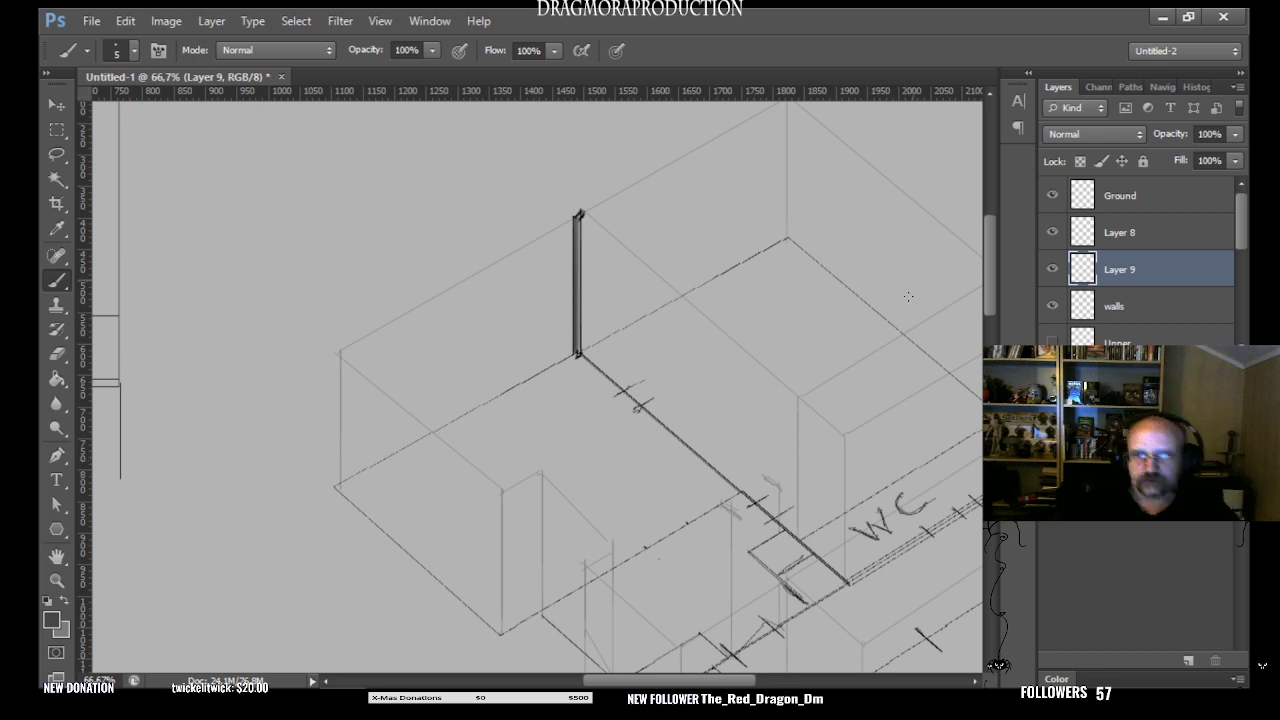
- Select the finished post, copy it to a new layer, and place the copy just left of the original along the back-left wall
right_click(1120, 284)
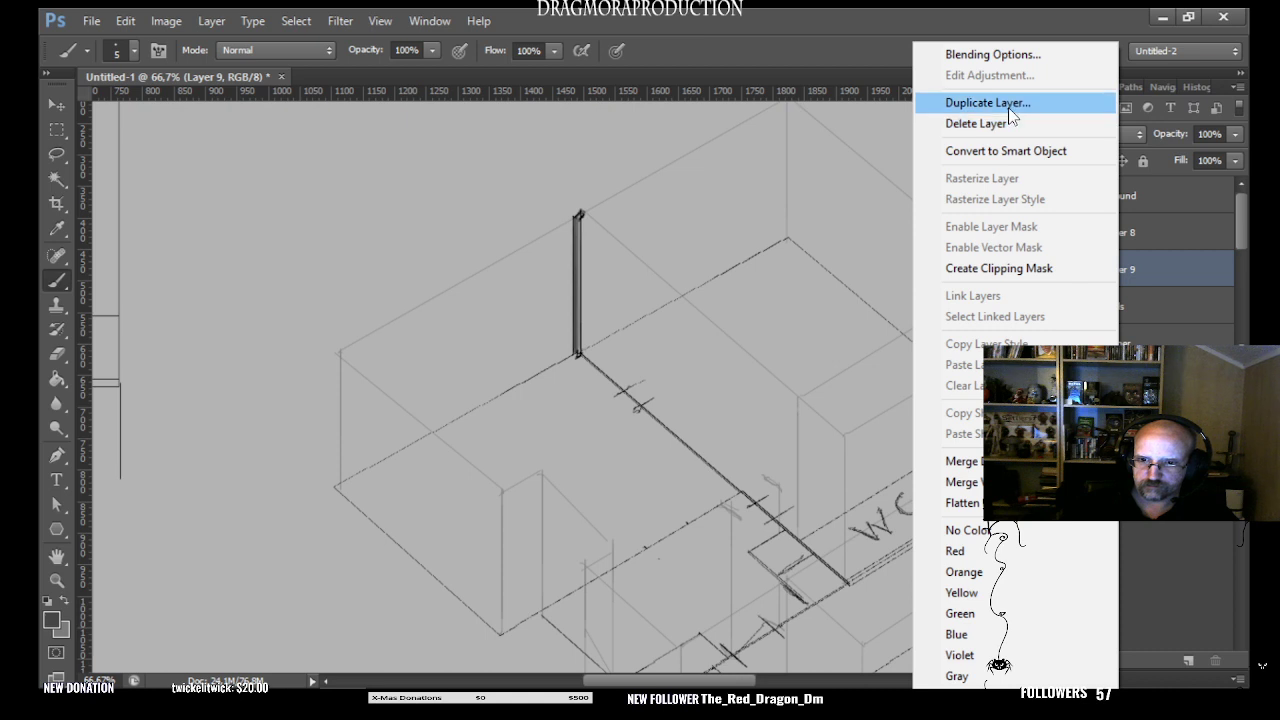
click(575, 133)
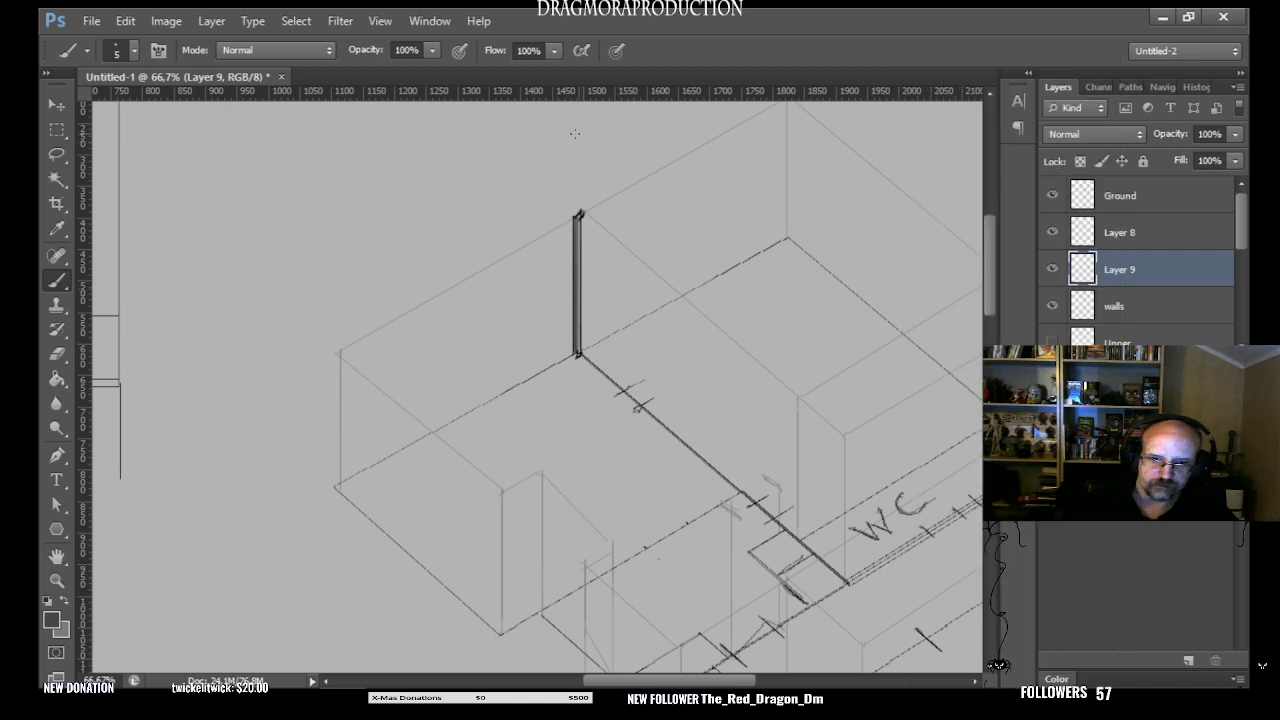
click(57, 129)
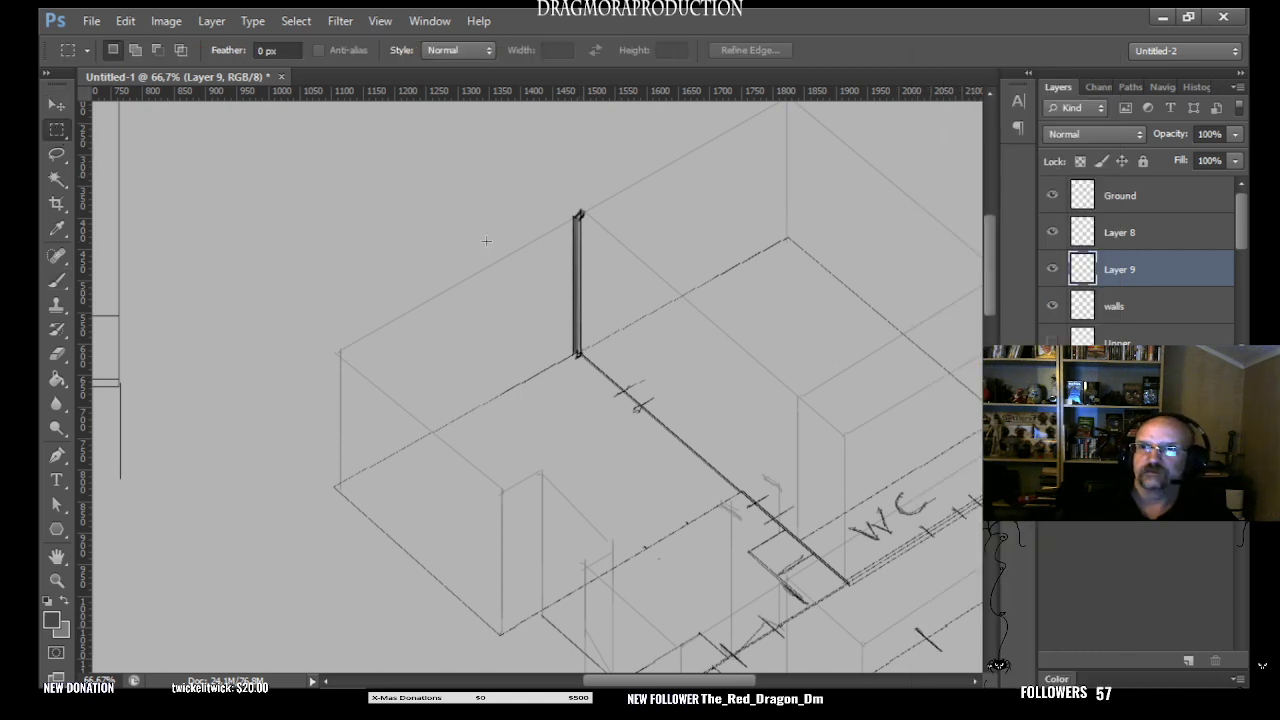
drag(584, 191, 567, 376)
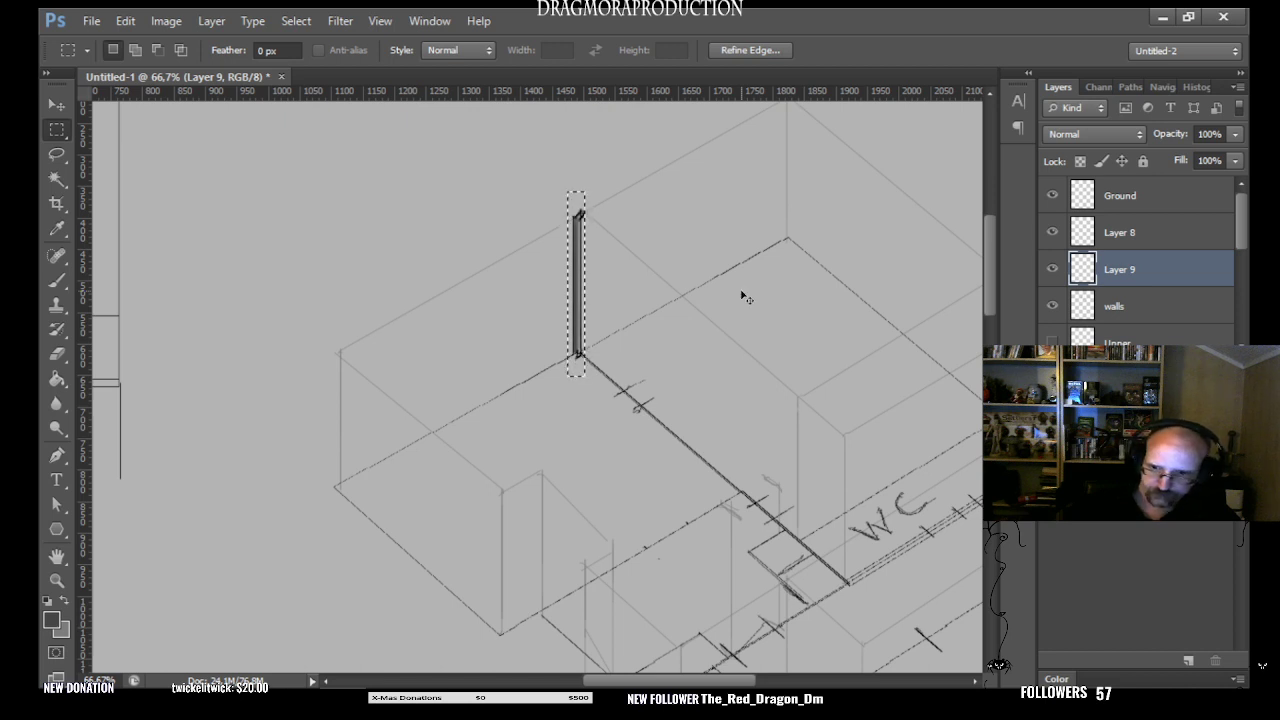
key(ctrl+j)
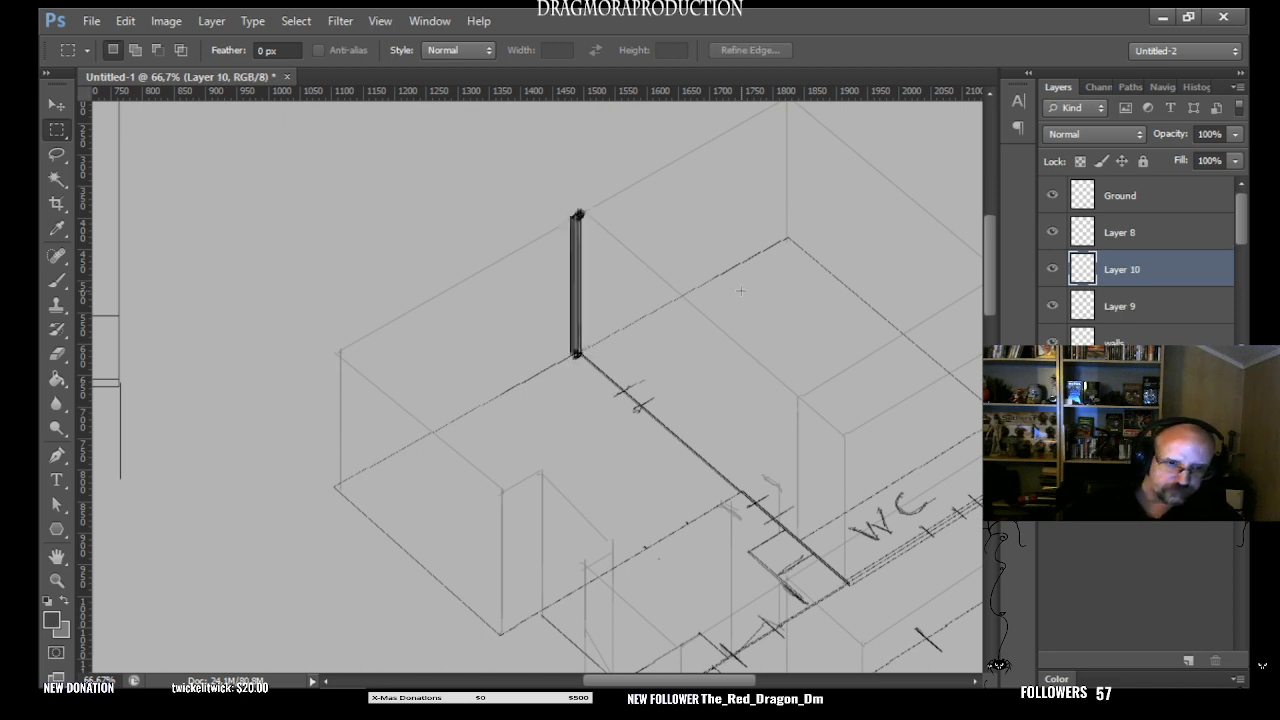
key(v)
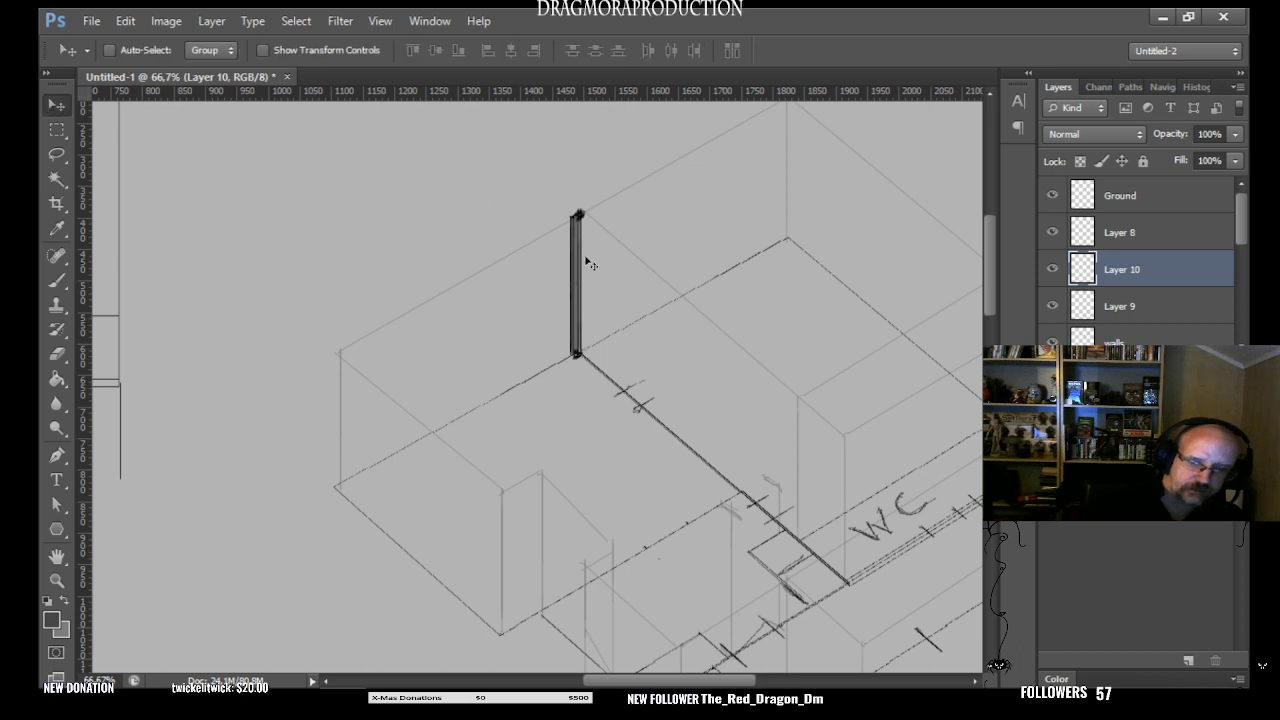
drag(573, 331, 541, 350)
drag(810, 498, 631, 348)
key(ctrl+z)
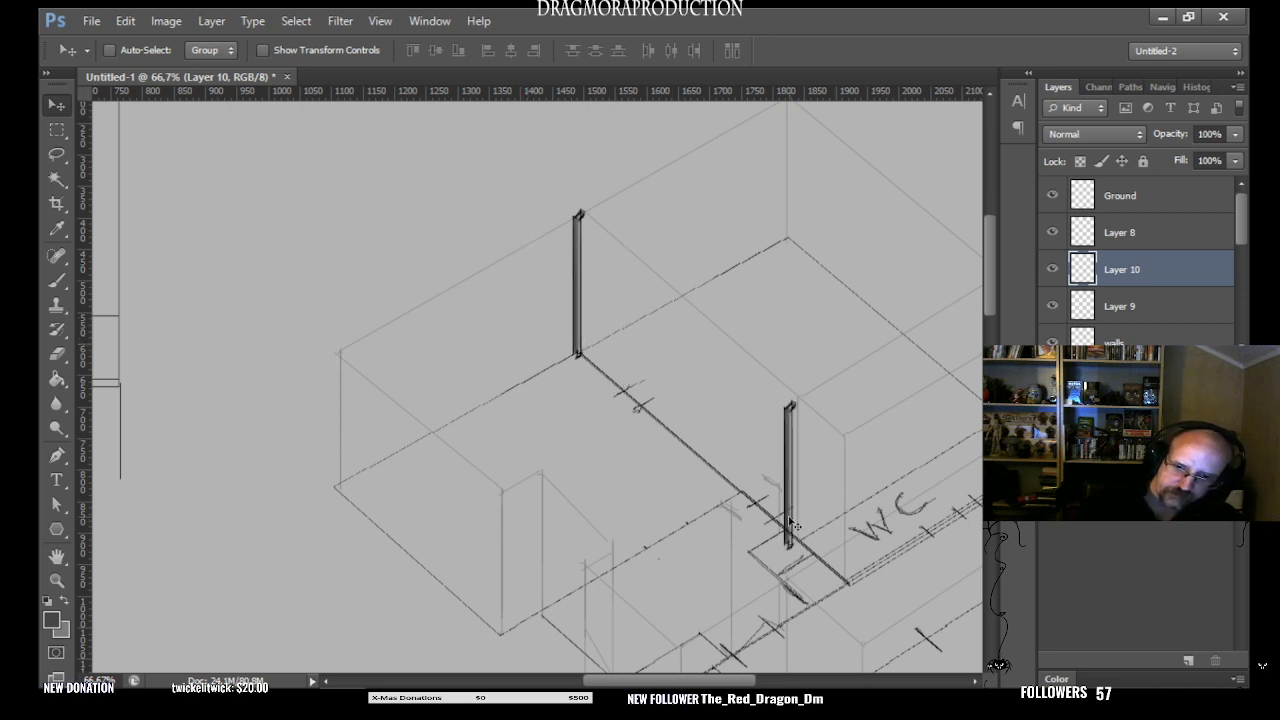
drag(794, 524, 538, 347)
key(ctrl+z)
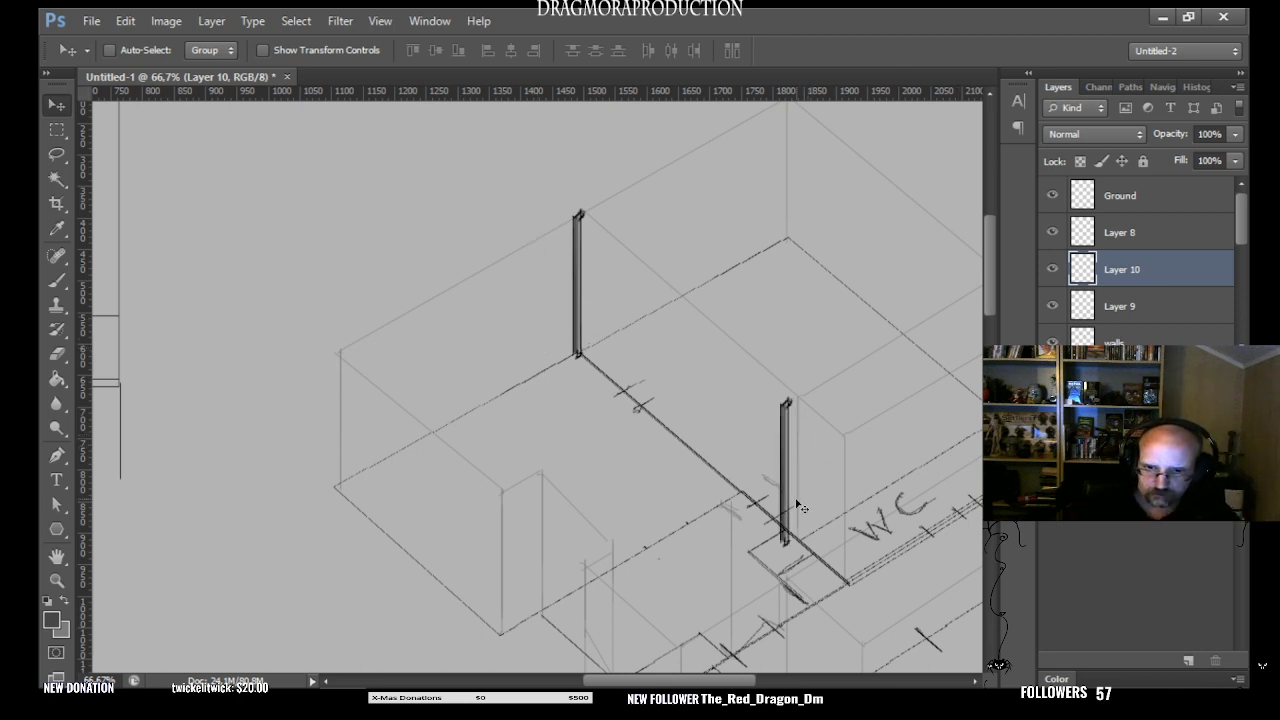
drag(789, 504, 535, 344)
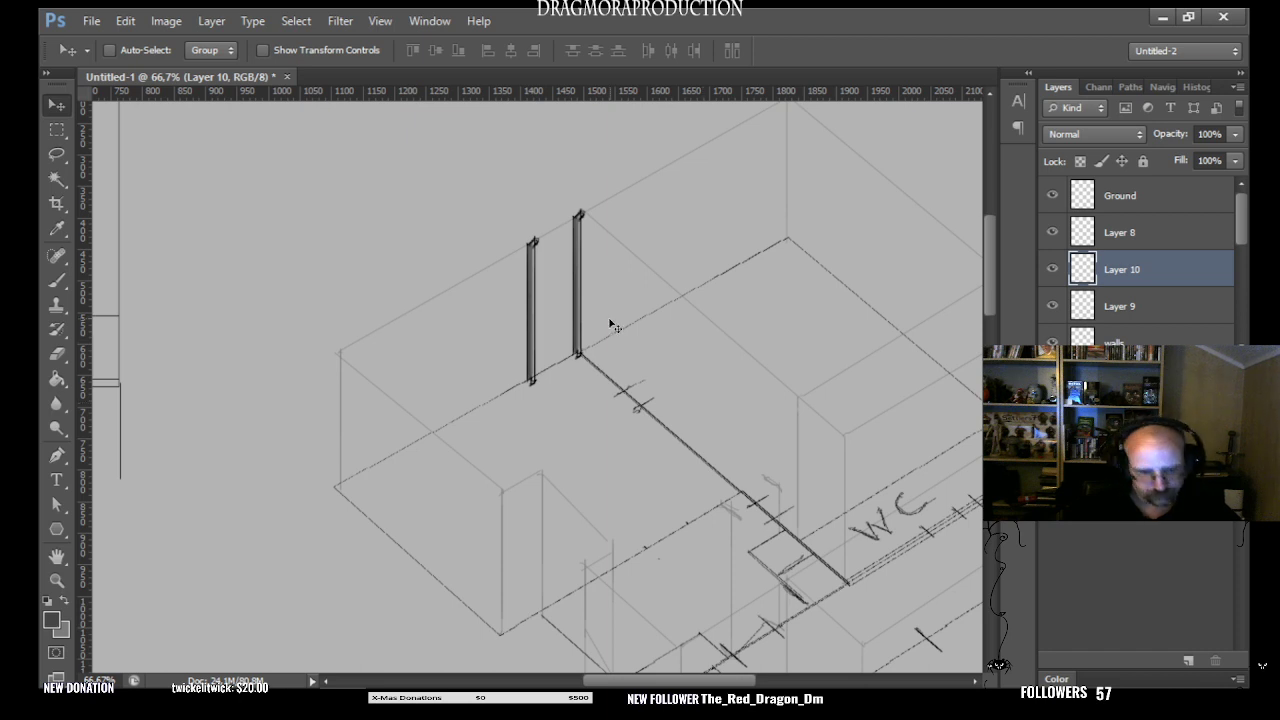
- Add four more post copies on separate layers, spaced evenly along the back-left wall down to the building's left corner
key(ctrl+j)
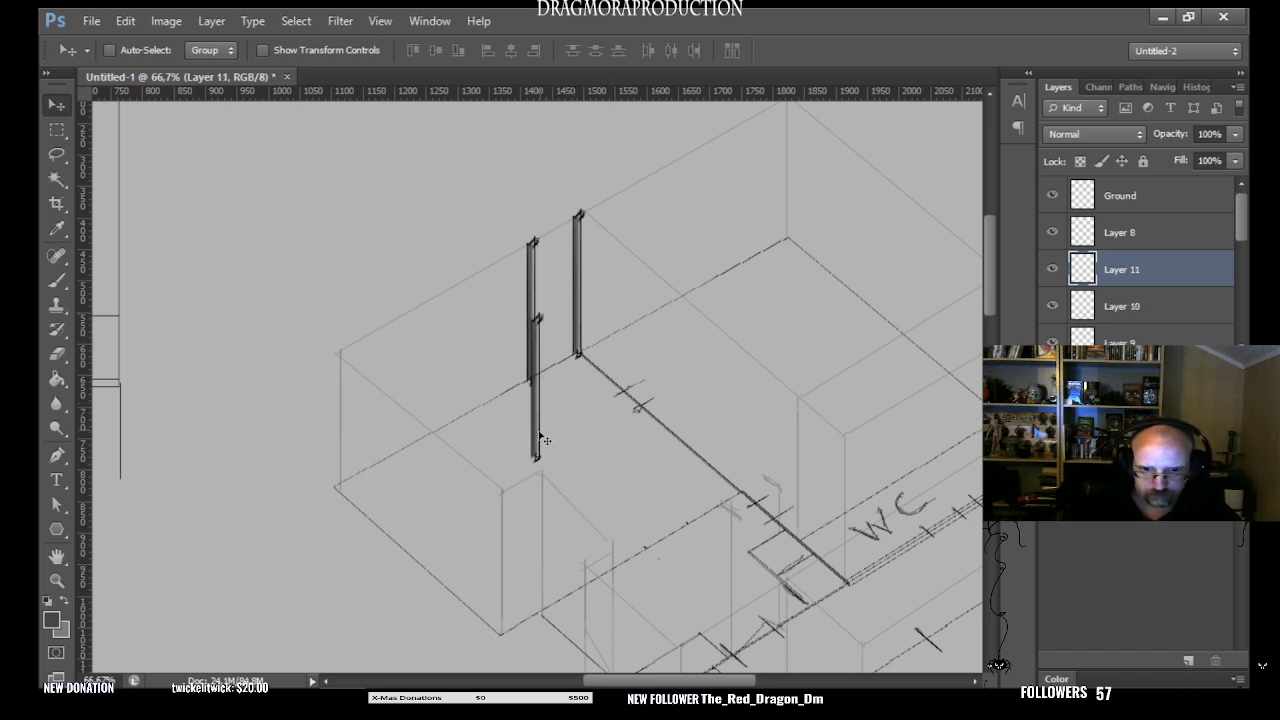
drag(540, 452, 479, 404)
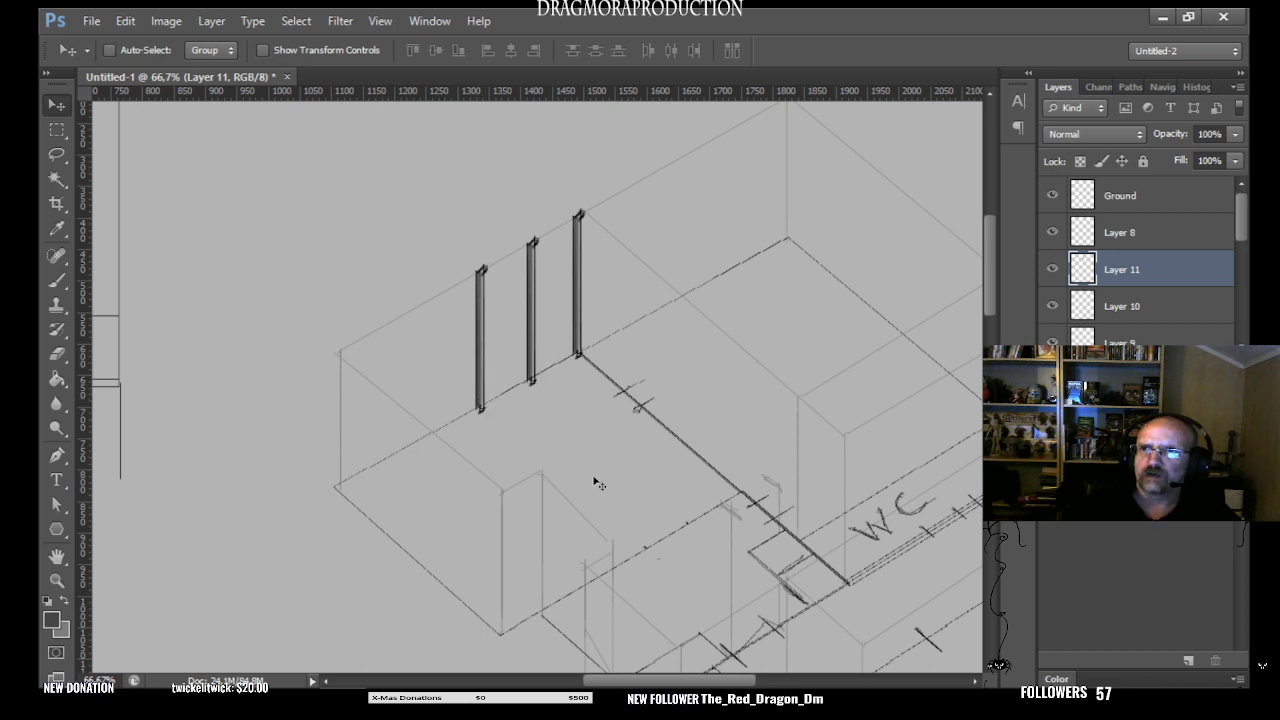
drag(557, 453, 433, 431)
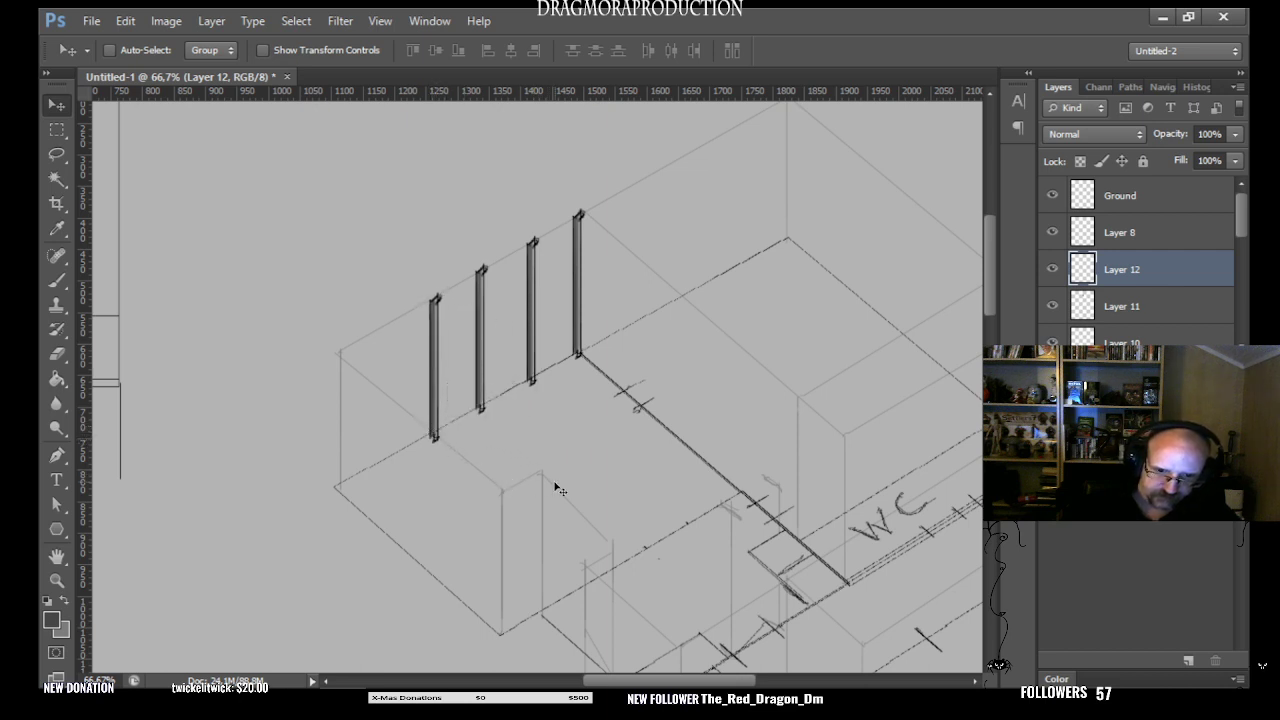
drag(555, 488, 388, 455)
key(ctrl+v)
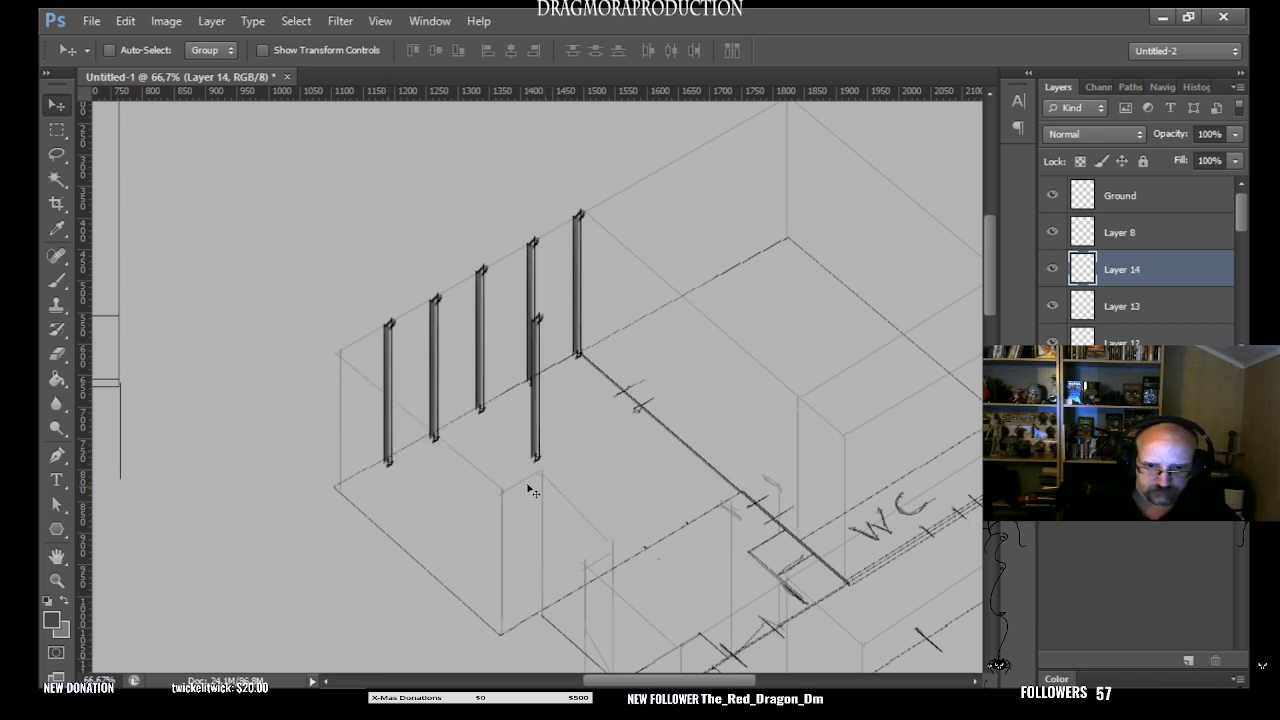
drag(534, 451, 337, 478)
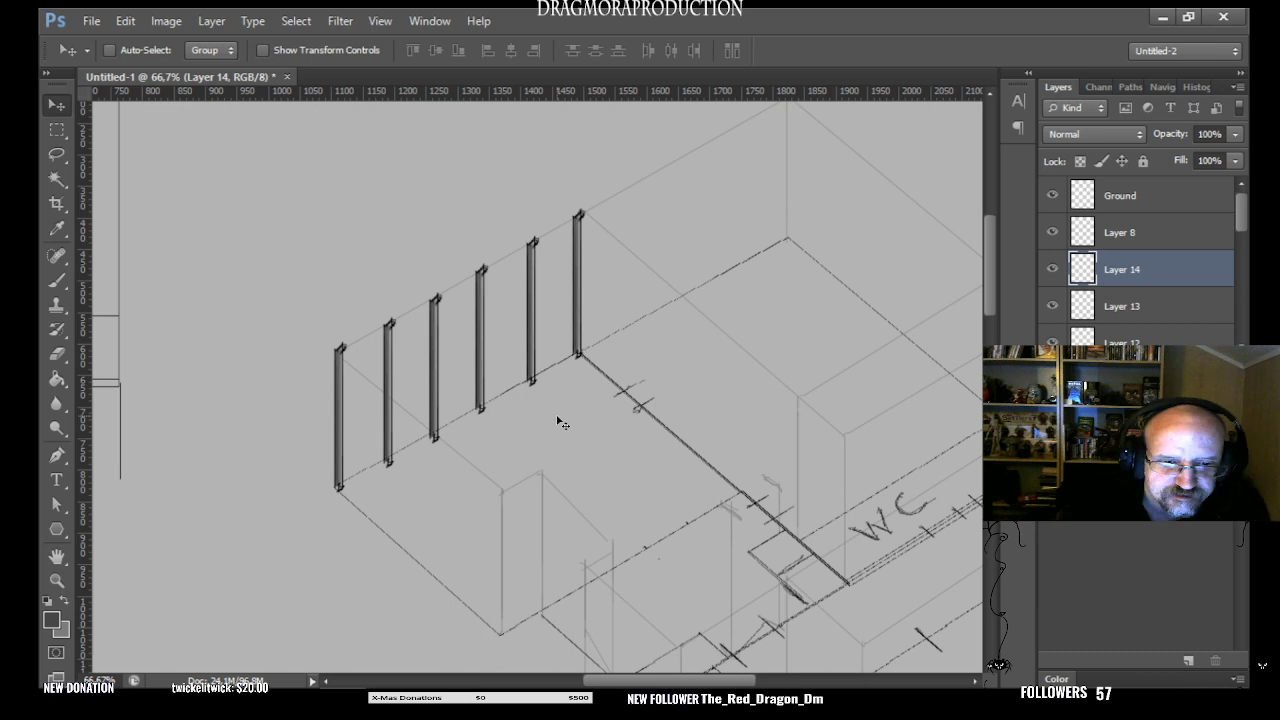
- Check which post Layer 14 holds by toggling its visibility, and hide Layer 8
click(1052, 269)
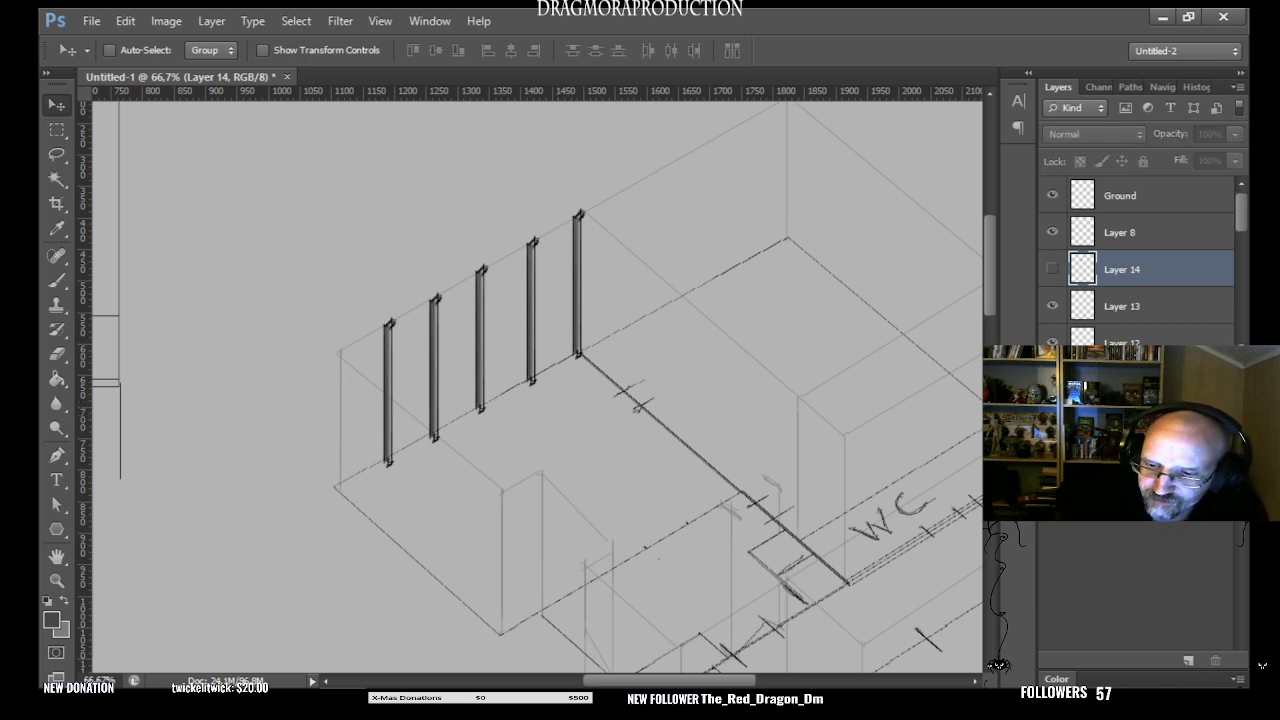
click(1052, 269)
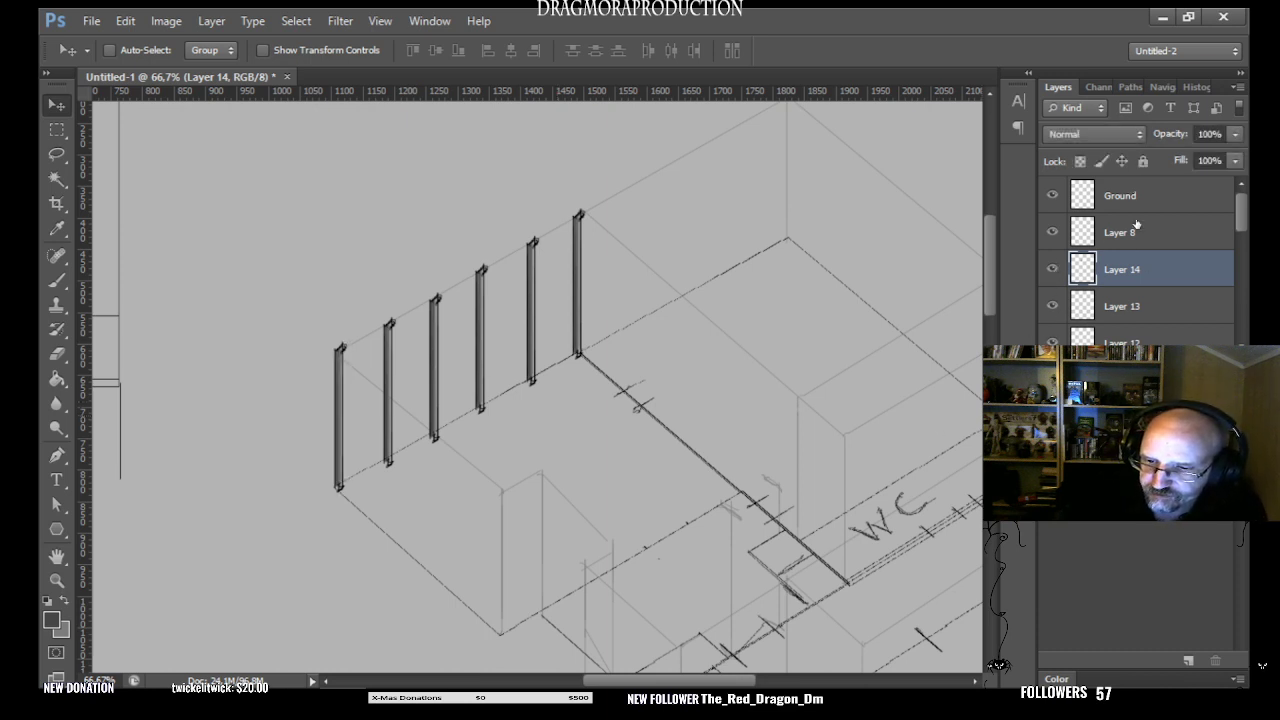
click(1052, 232)
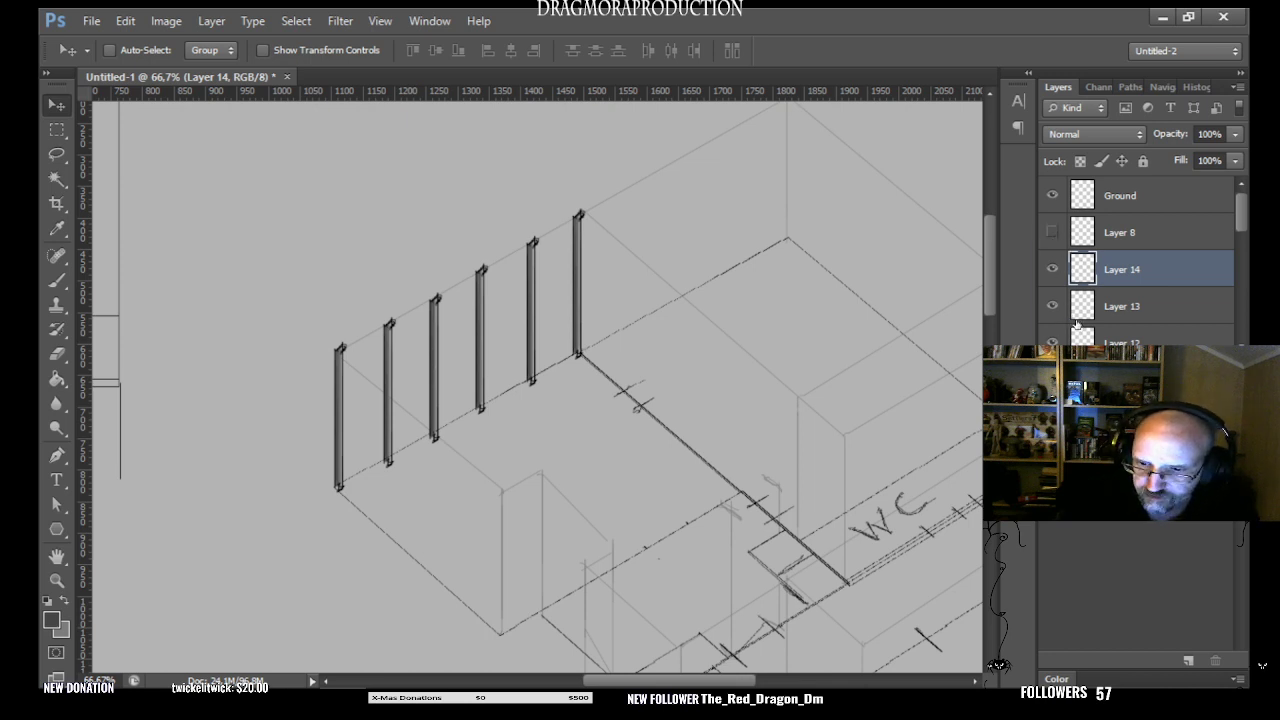
- Show Layer 8 again and check which post each of Layers 14 down to 10 holds by hiding them one by one
click(1052, 232)
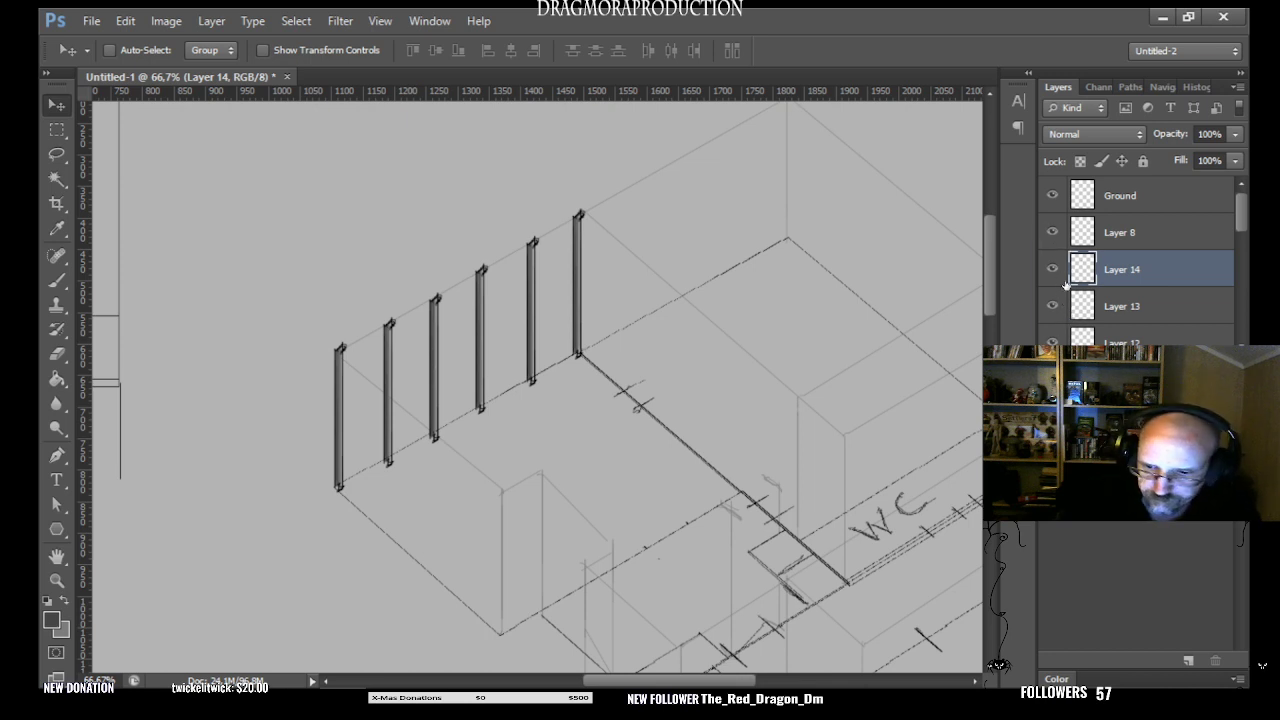
click(1052, 269)
click(1052, 306)
scroll(1243, 228, down, 2)
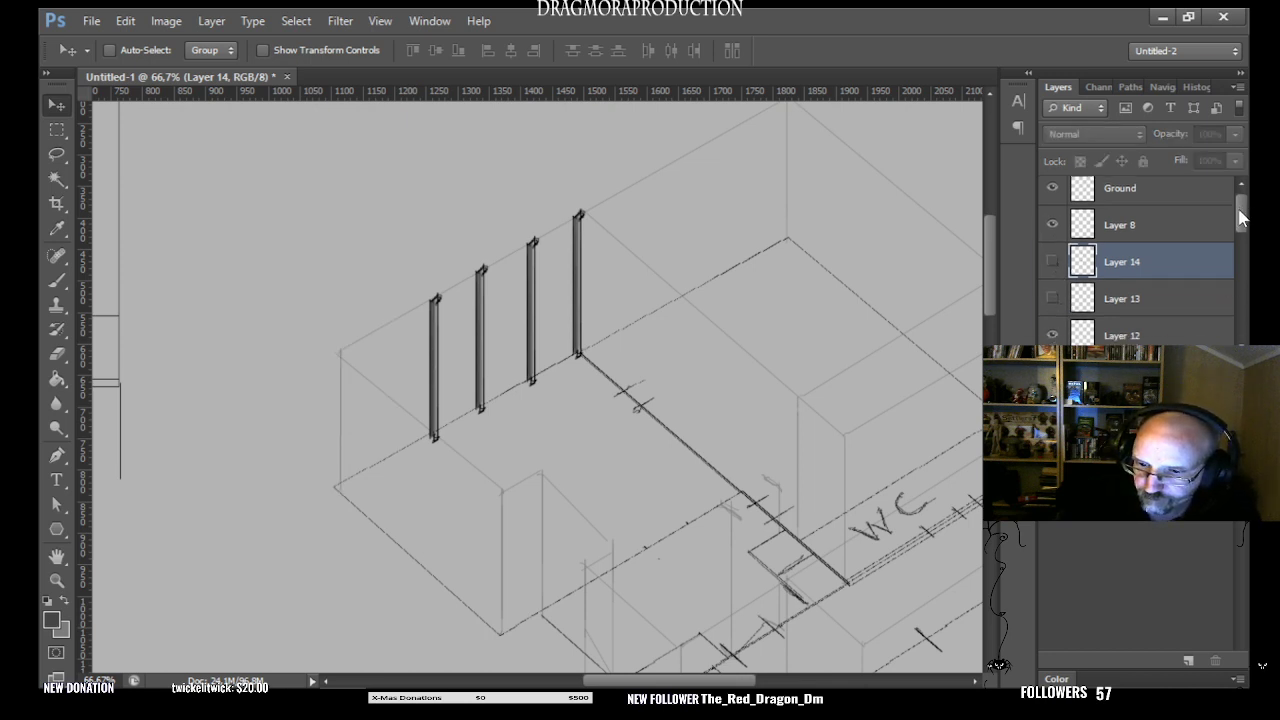
click(1052, 233)
click(1052, 233)
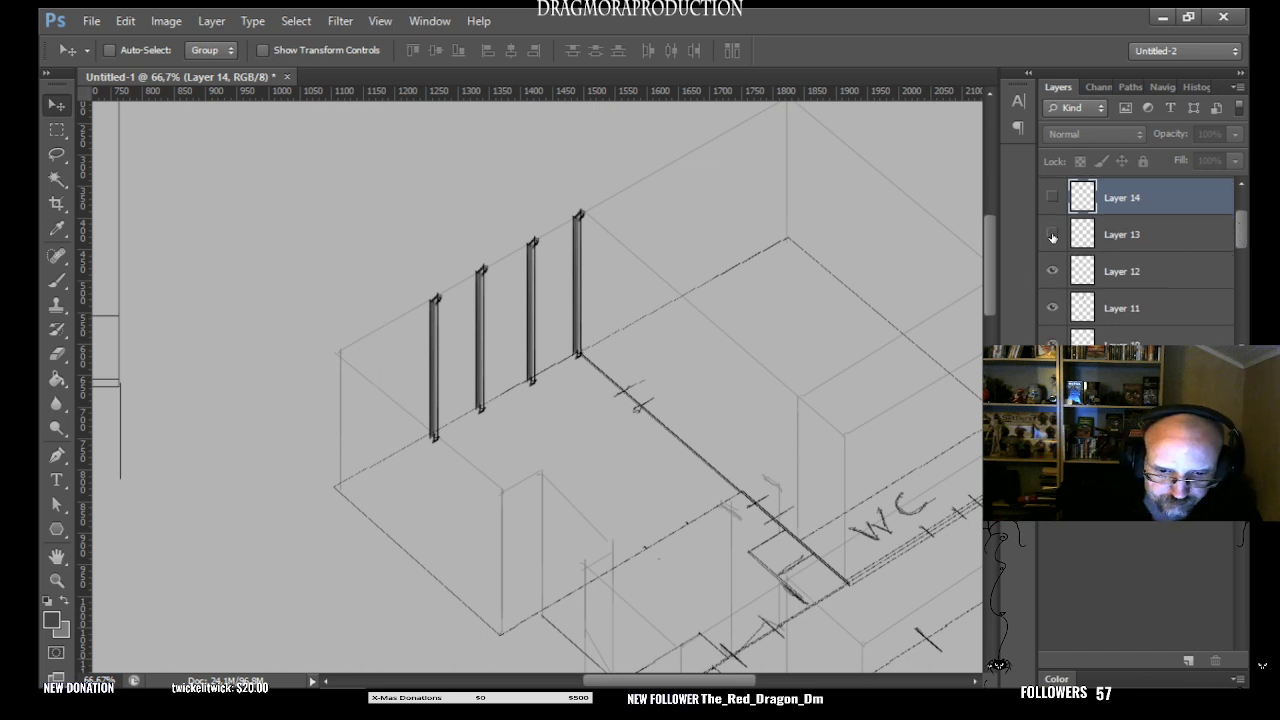
click(1052, 271)
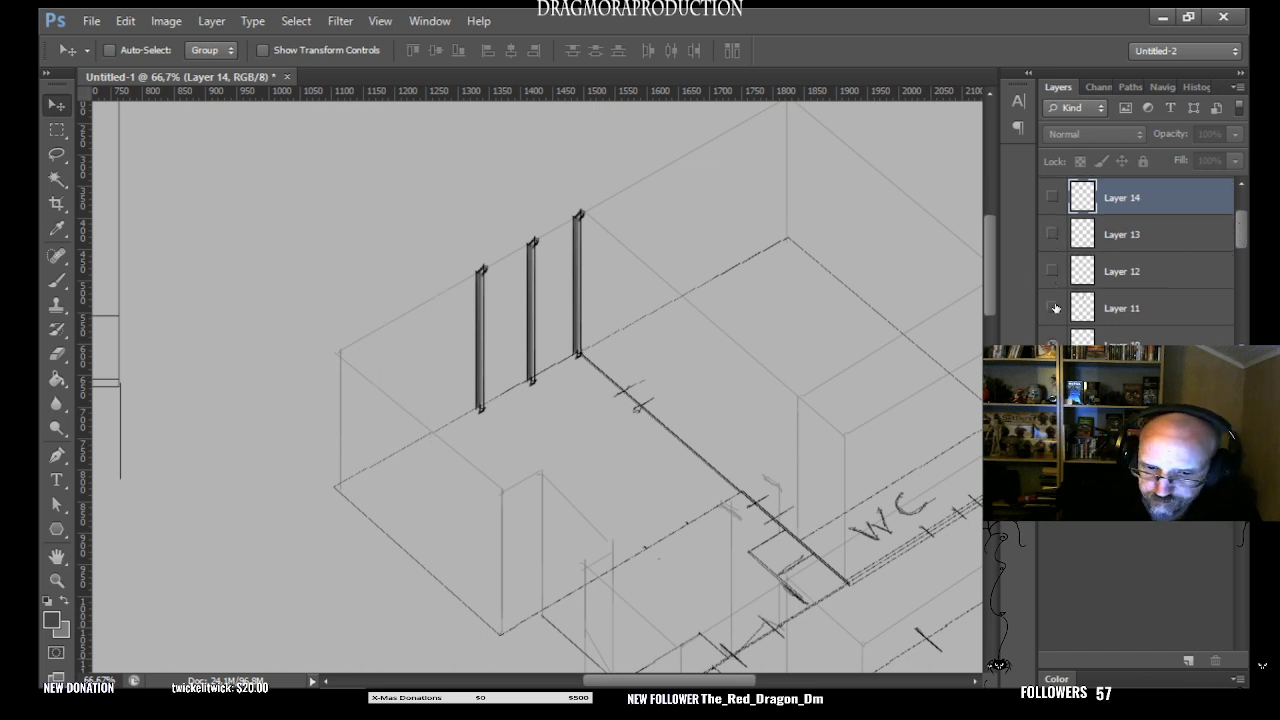
click(1052, 308)
click(1052, 344)
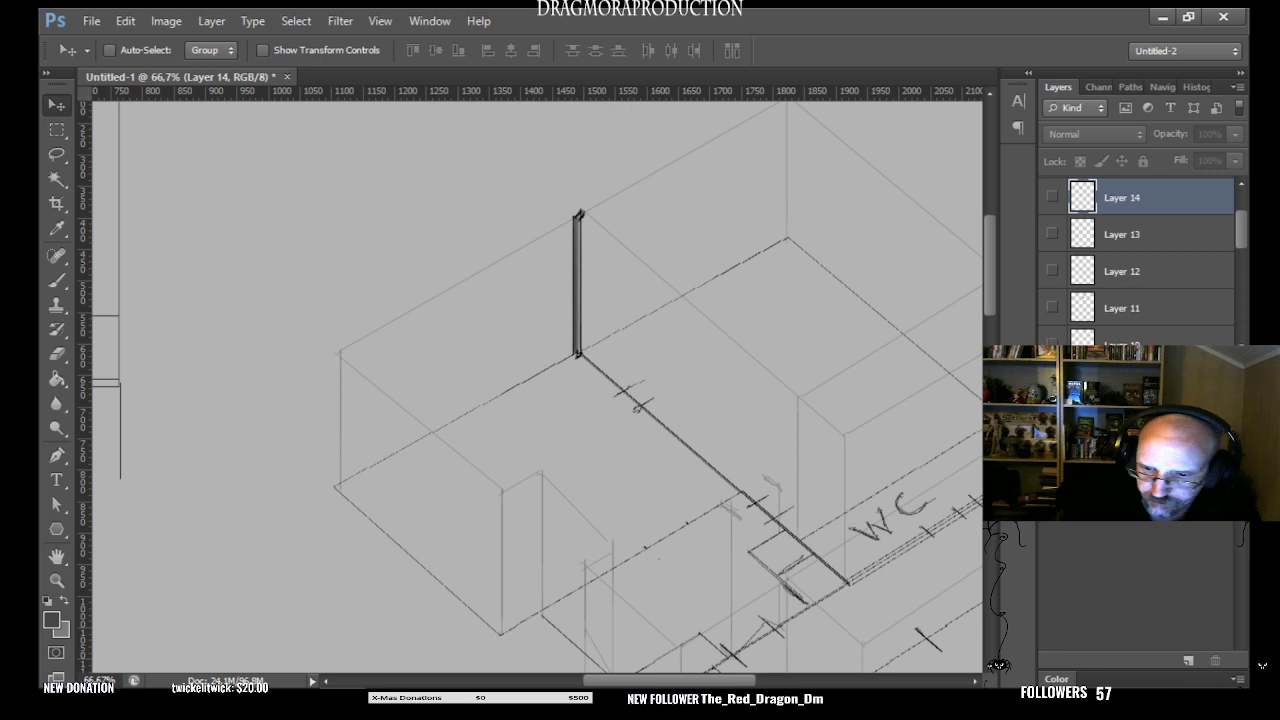
click(1052, 344)
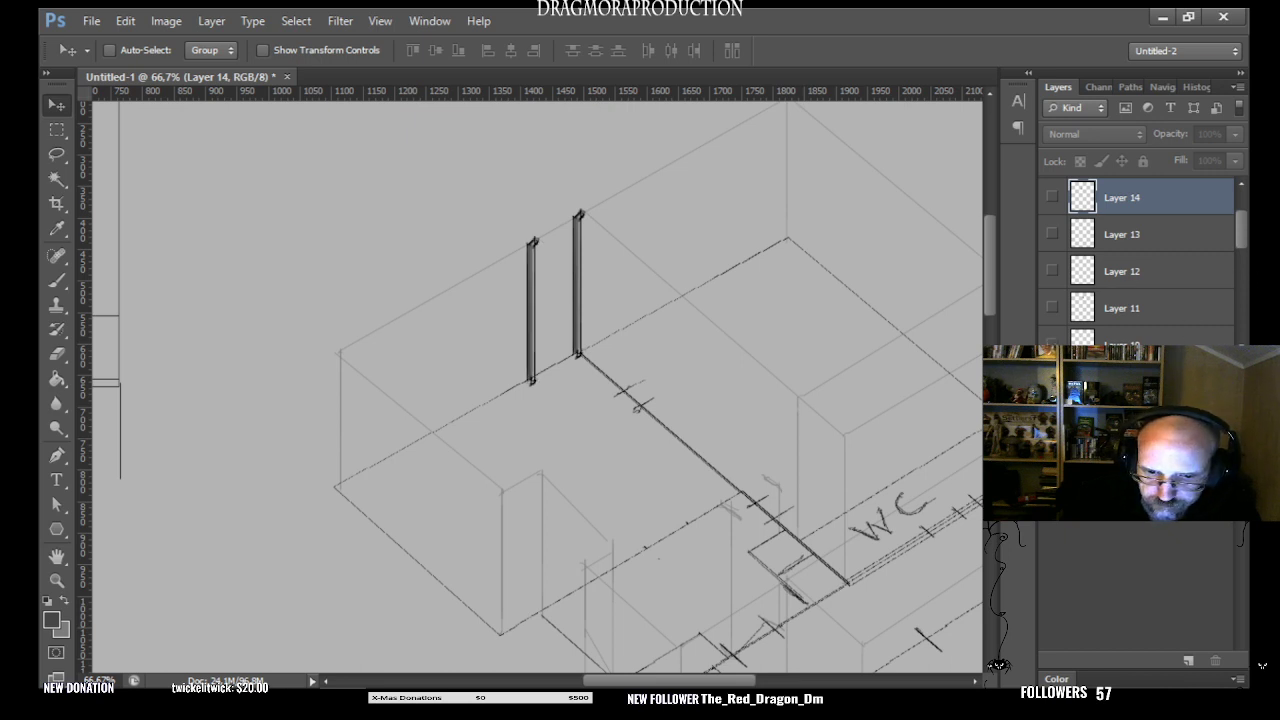
click(1052, 344)
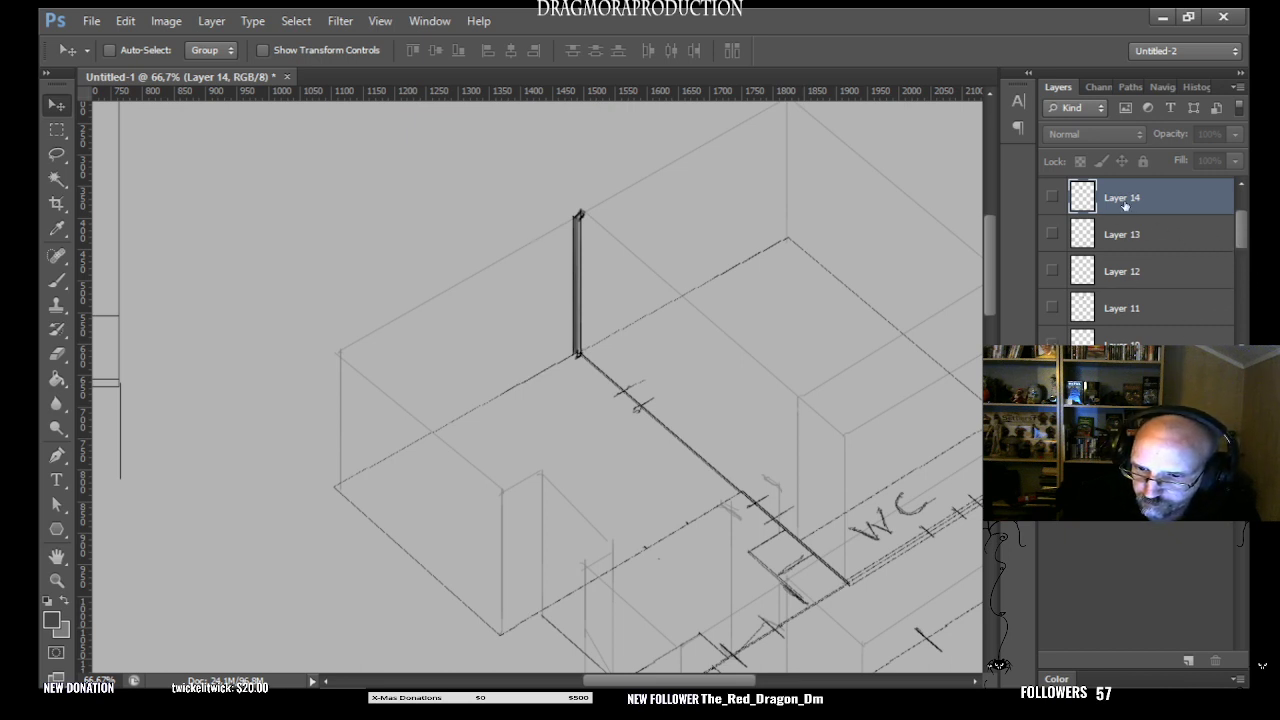
- Select Layers 14 to 11, show the hidden post layers again, and merge the selected layers into one
shift+click(1136, 313)
click(1052, 197)
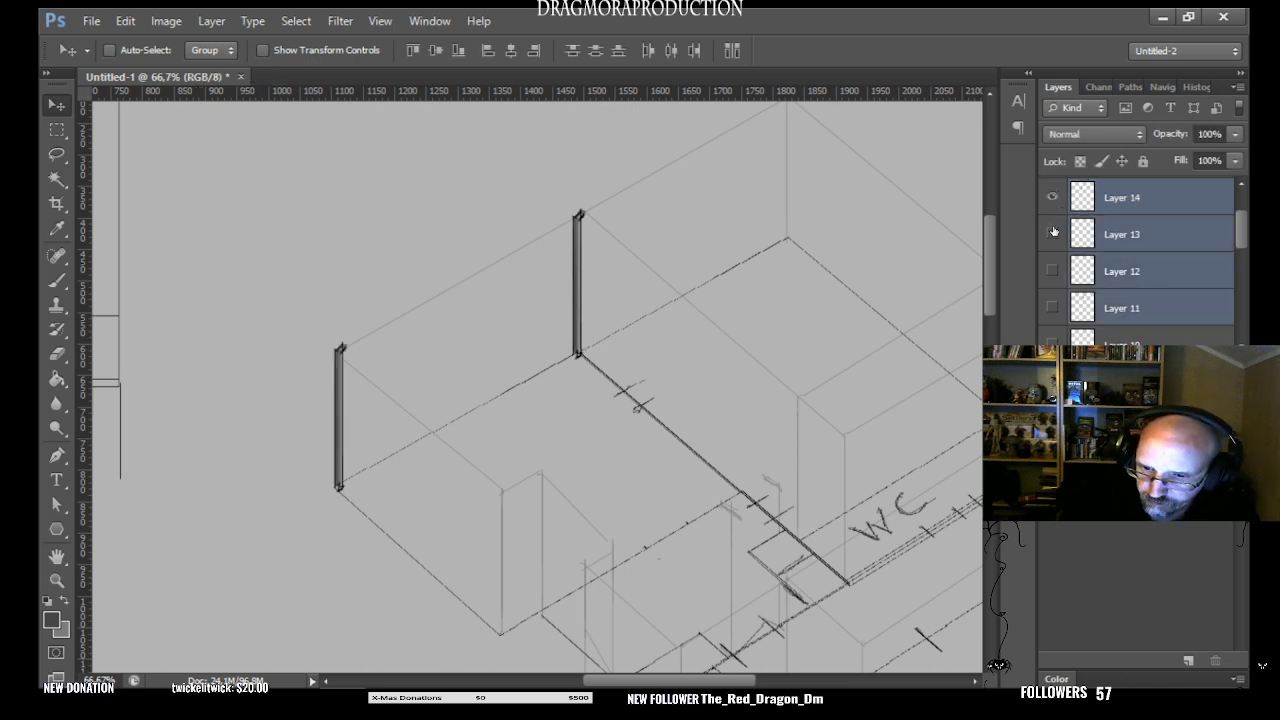
click(1052, 233)
click(1053, 270)
click(1052, 307)
click(1052, 342)
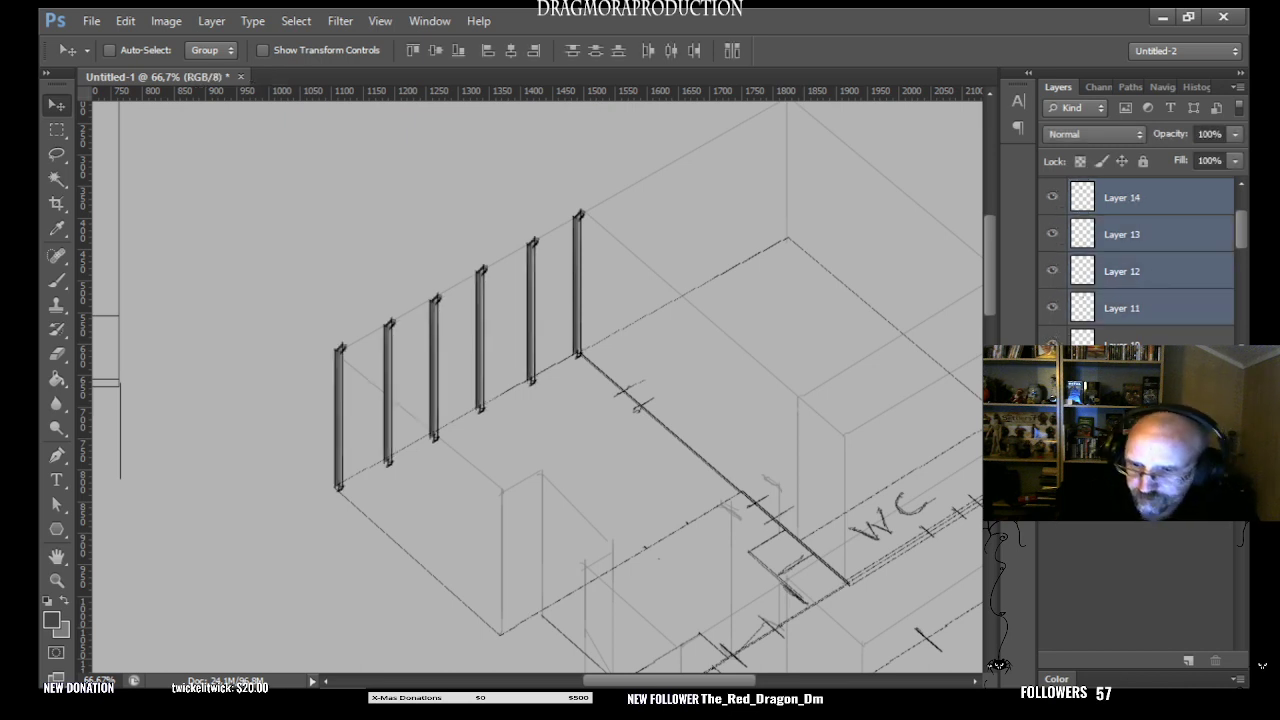
right_click(1148, 320)
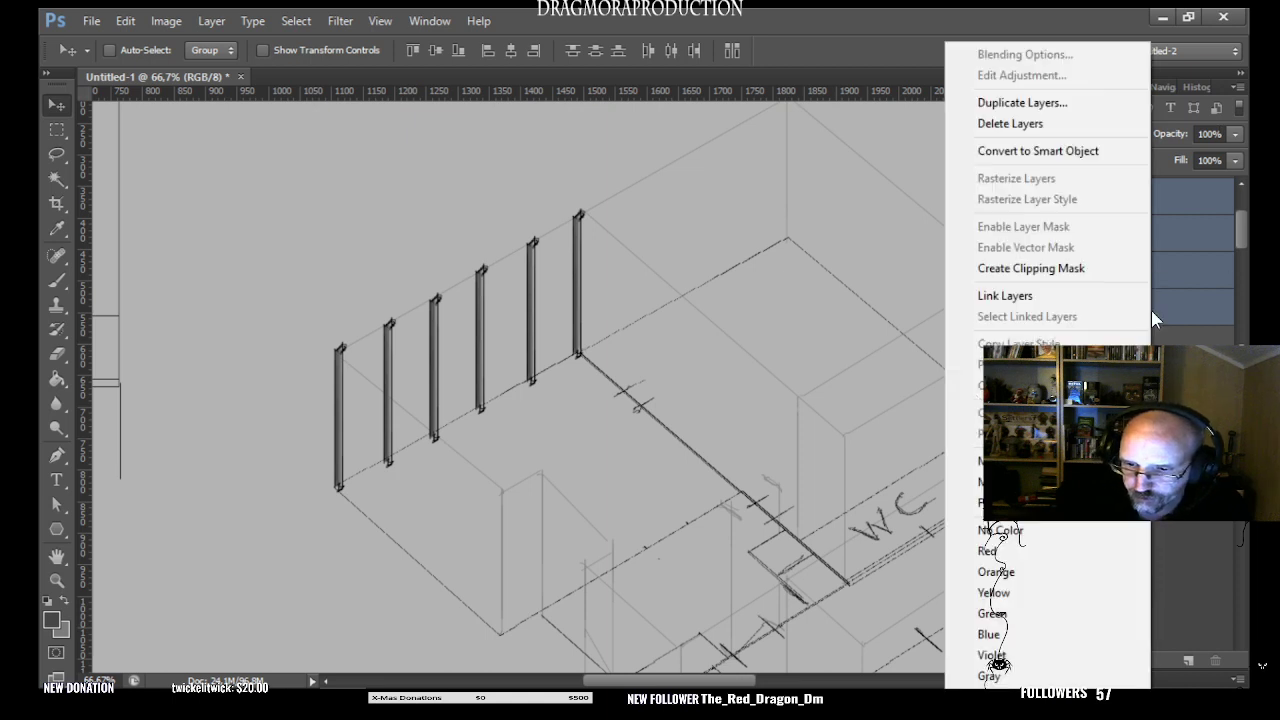
click(965, 462)
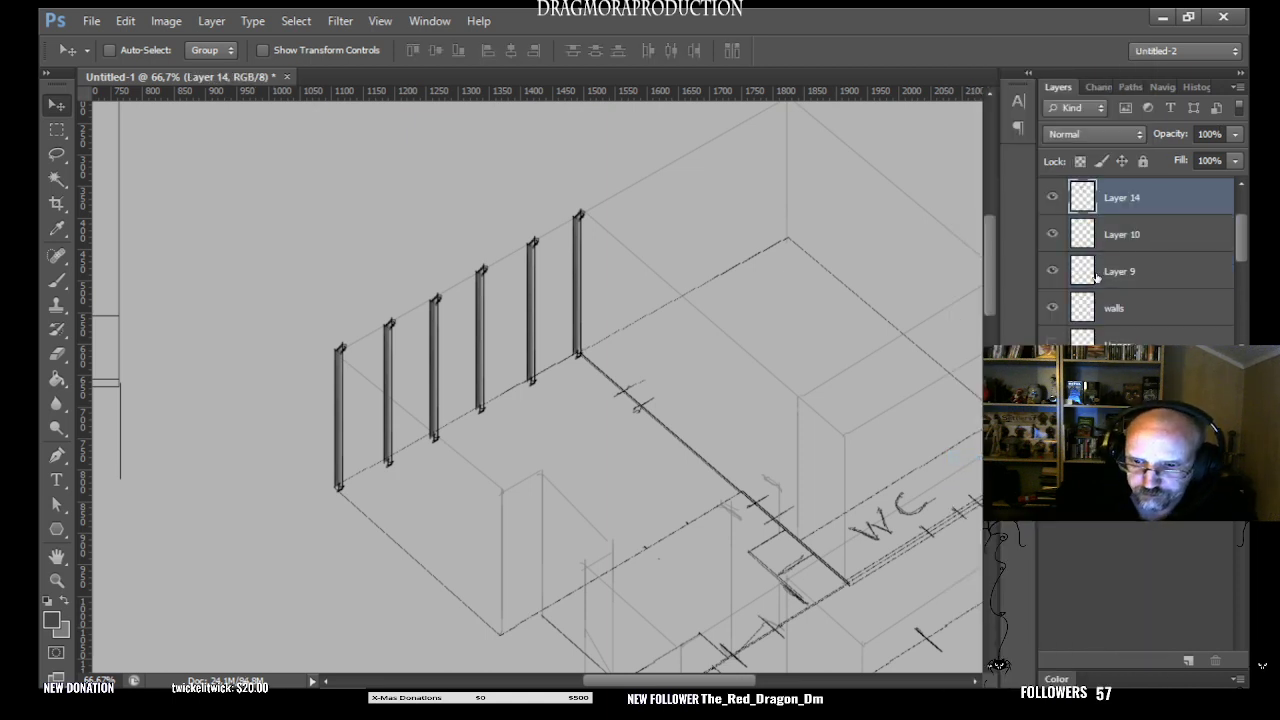
- Check which posts the merged Layer 14, Layer 10 and Layer 9 hold by toggling their visibility
click(1052, 197)
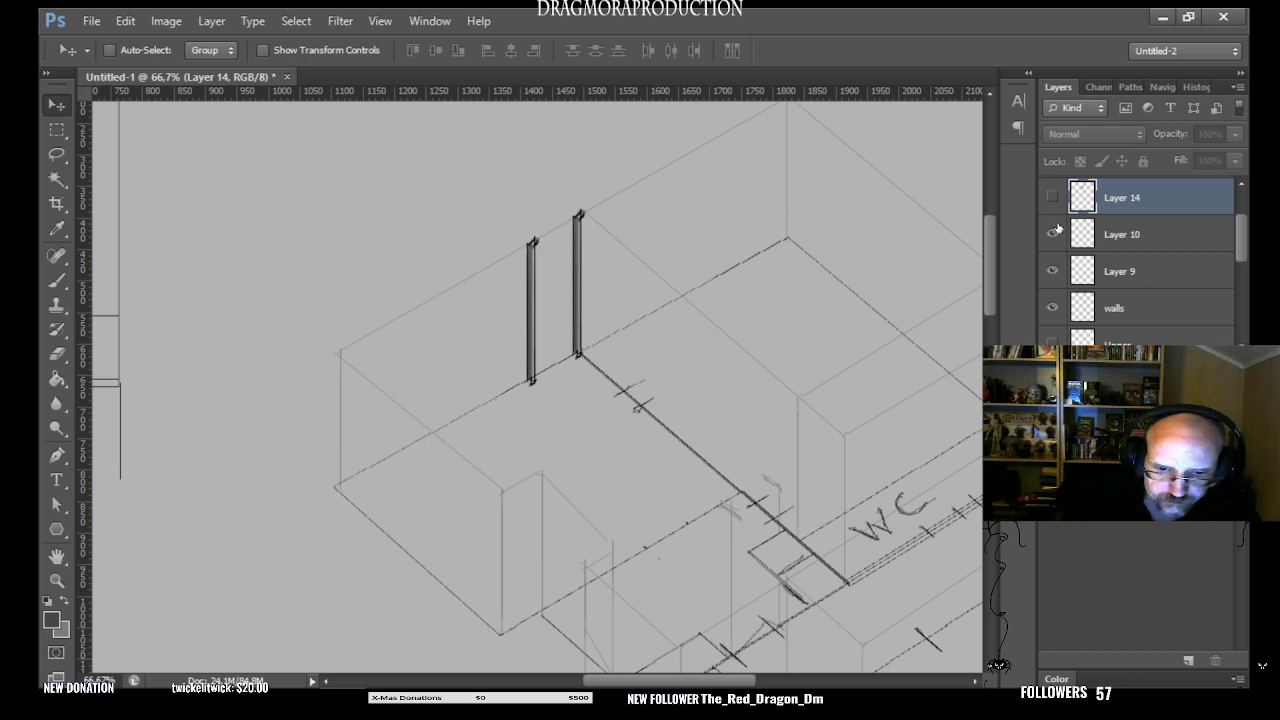
click(1052, 234)
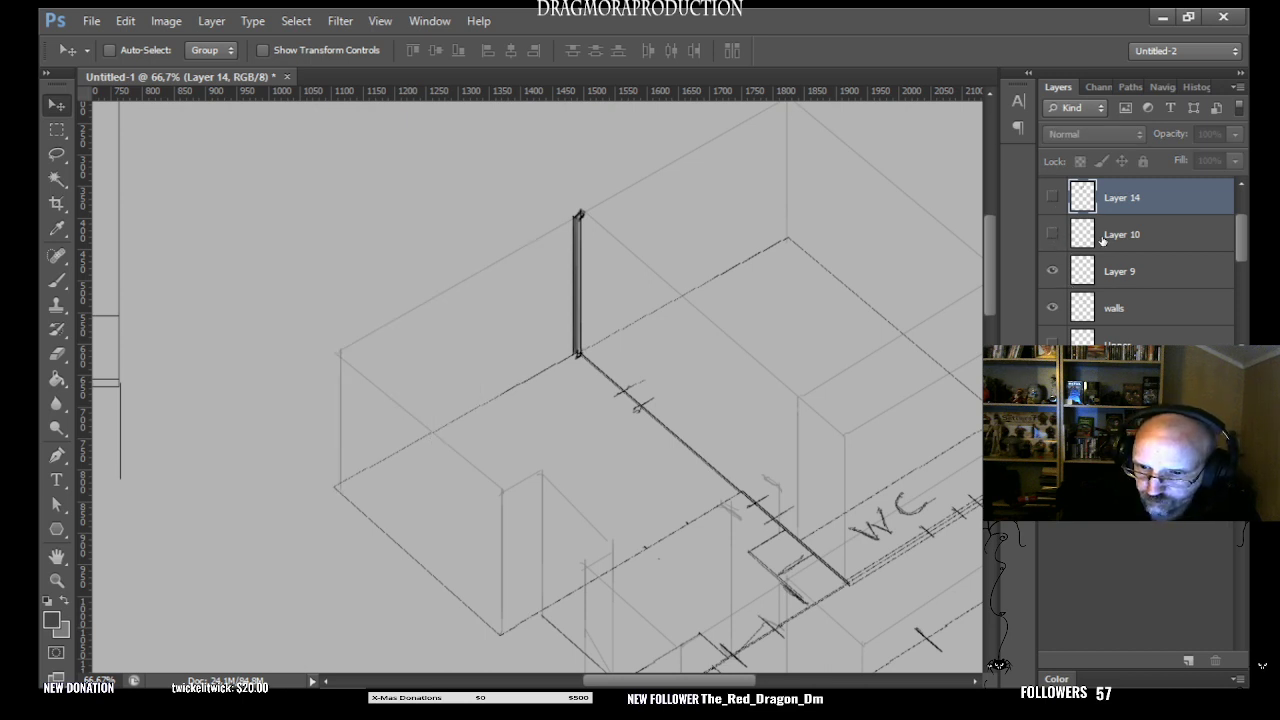
click(1051, 272)
click(1052, 271)
click(1052, 234)
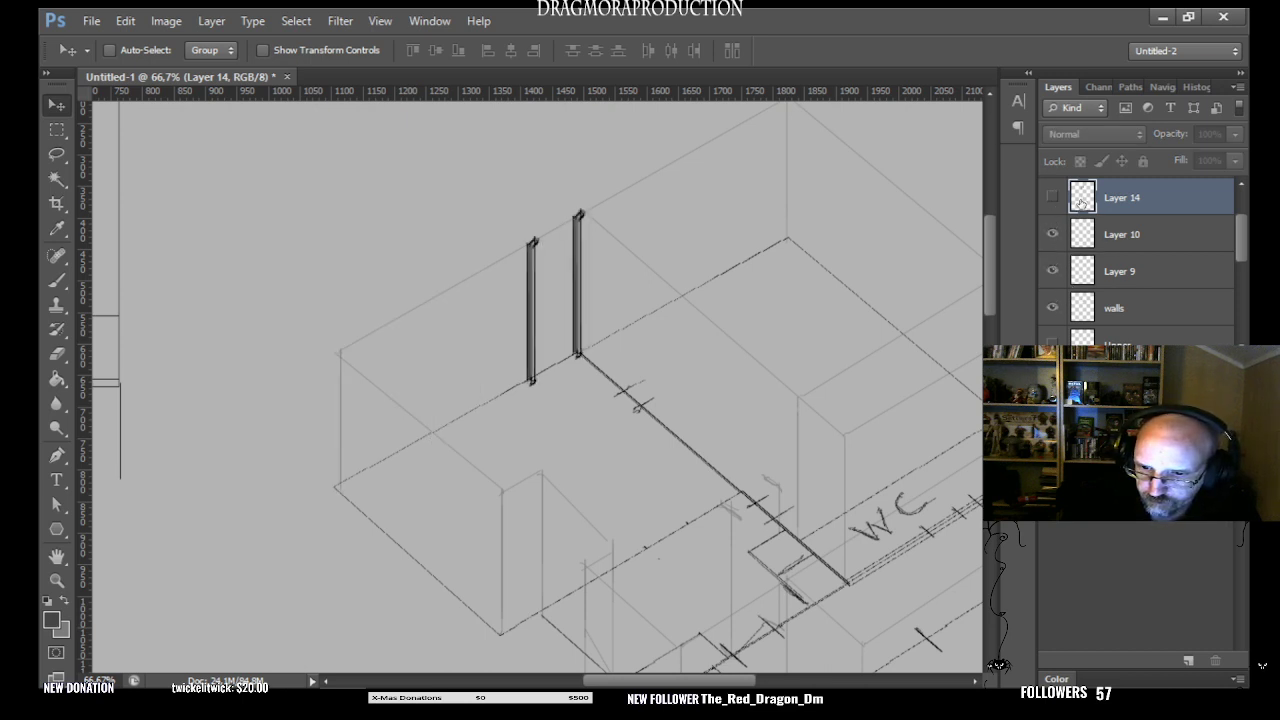
click(1052, 197)
- Select Layers 14, 10 and 9 together and merge them into a single post layer
drag(1131, 273, 1140, 230)
ctrl+click(1140, 230)
ctrl+click(1134, 204)
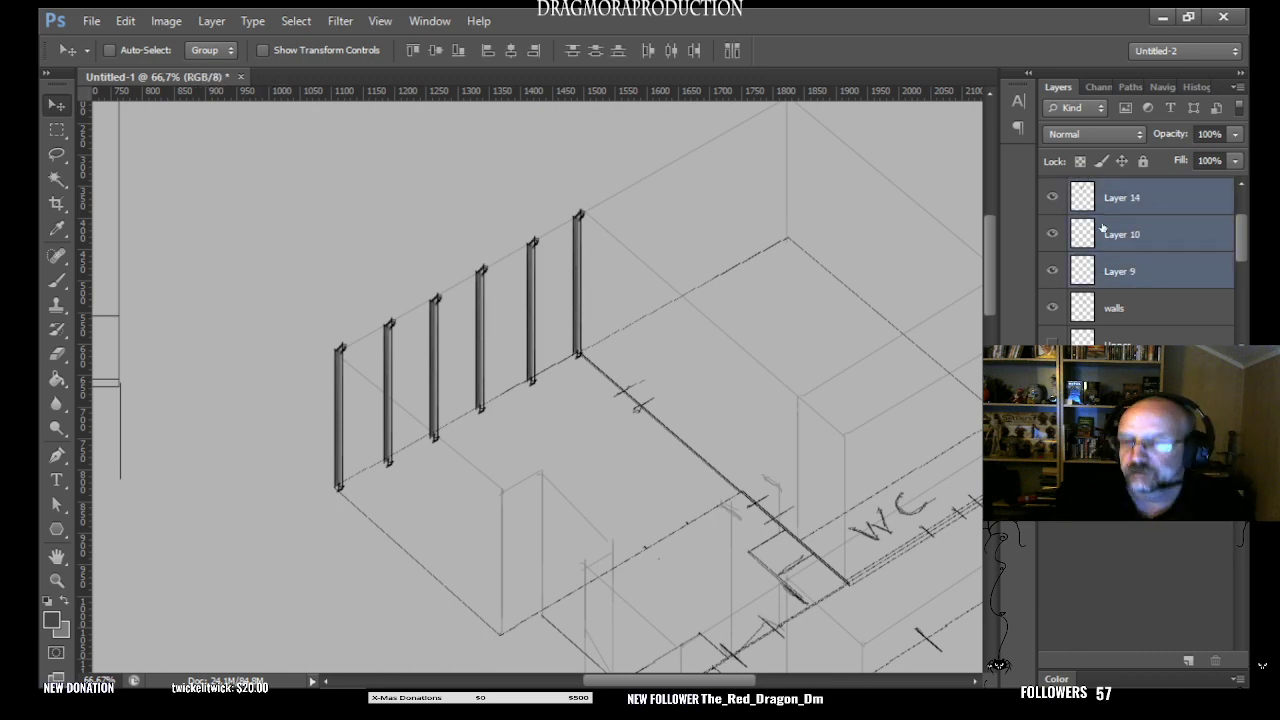
right_click(1101, 230)
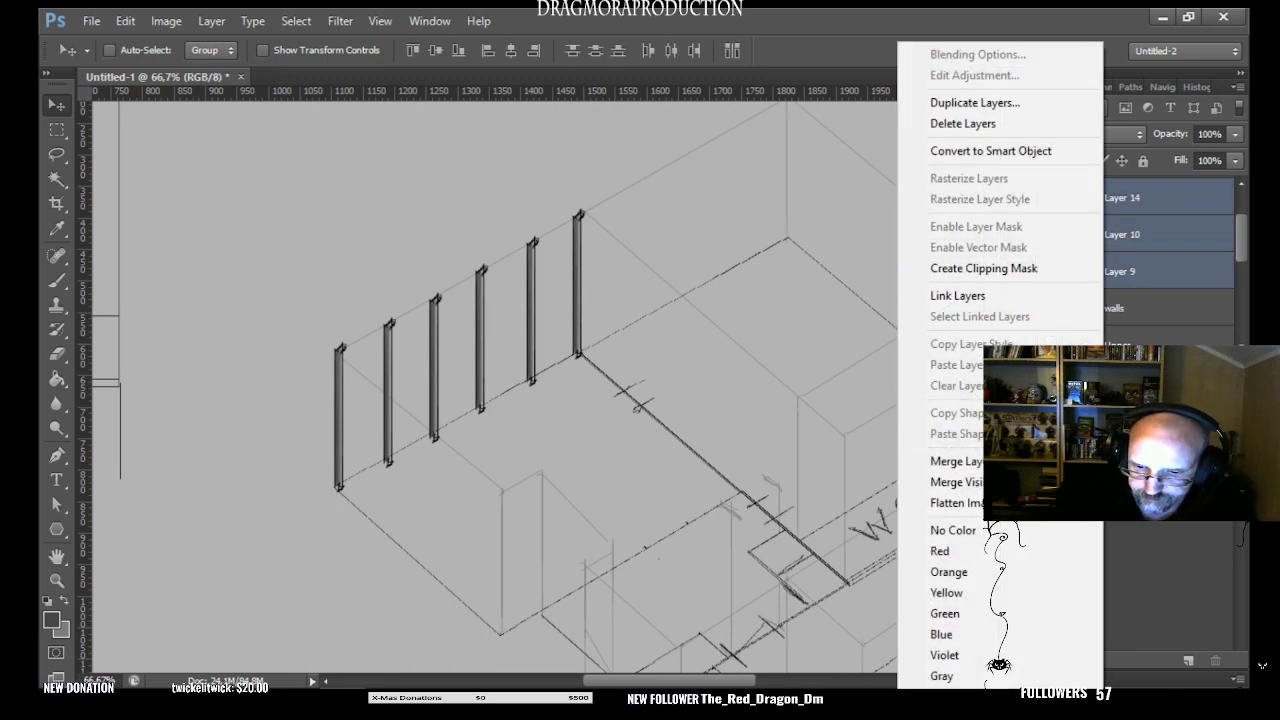
click(955, 461)
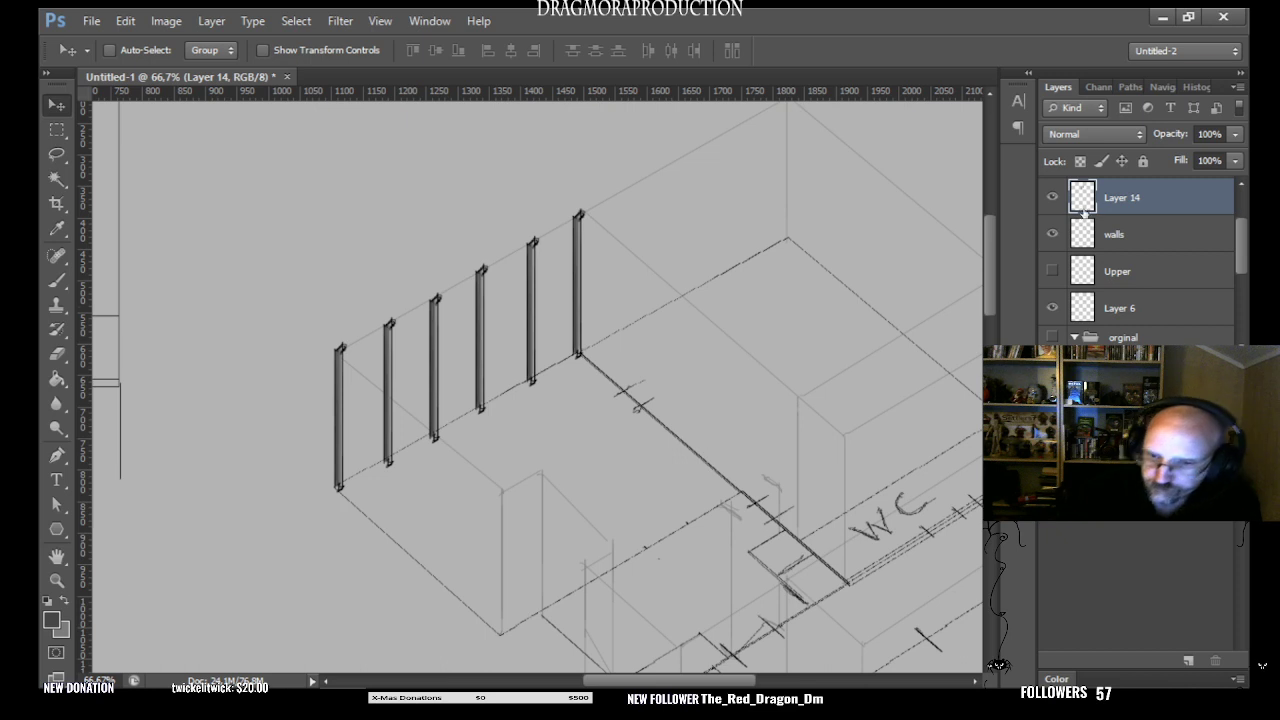
- Hide the merged post layer and check what Layer 8 holds by switching off its visibility
click(1052, 197)
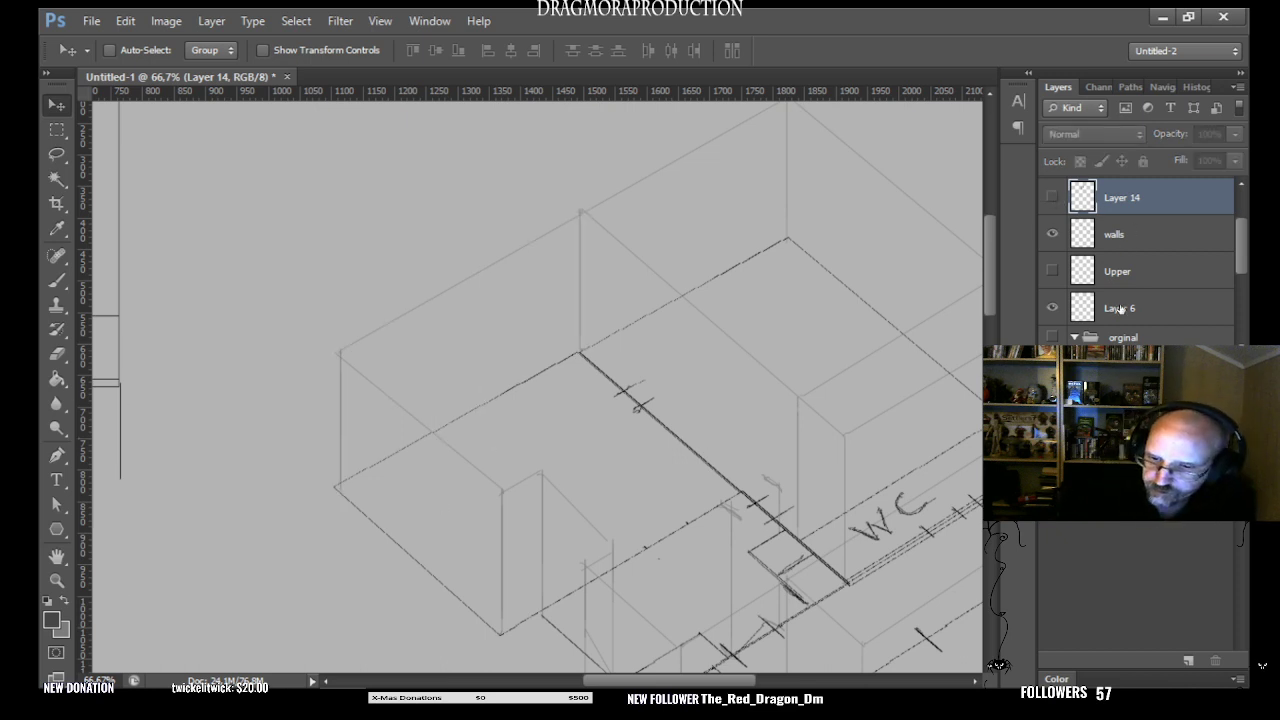
drag(1235, 250, 1236, 235)
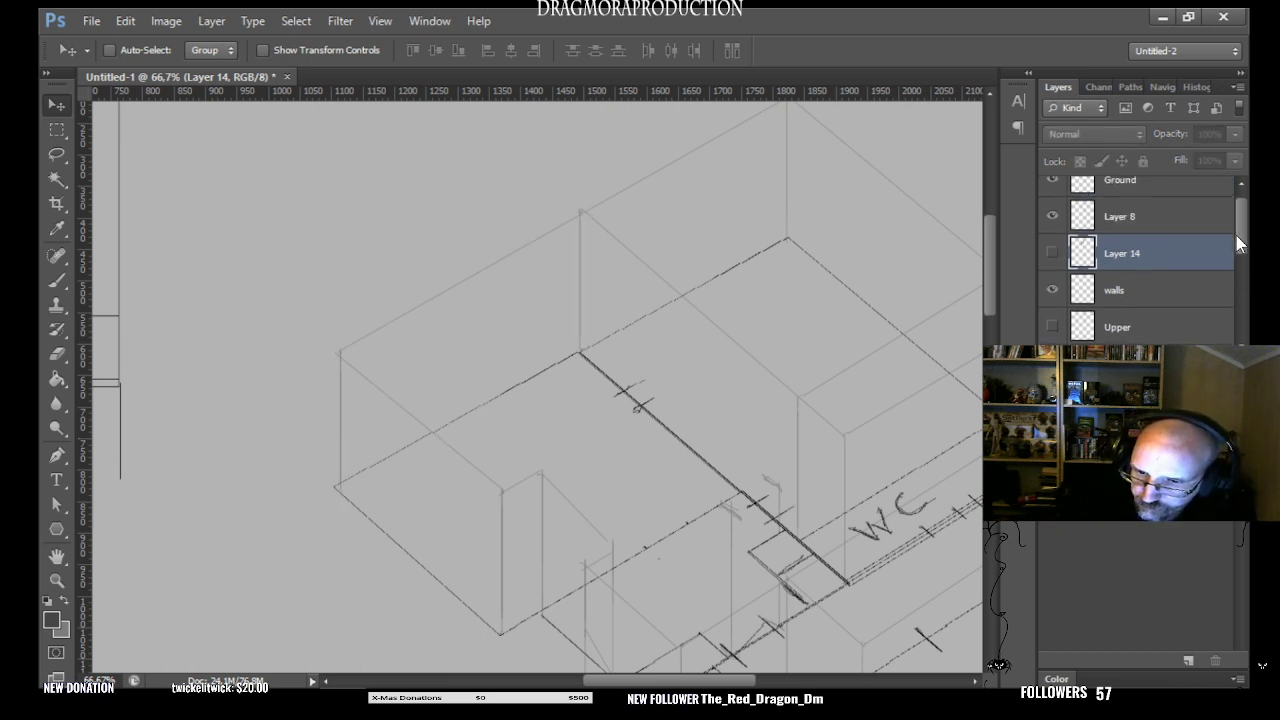
click(1052, 220)
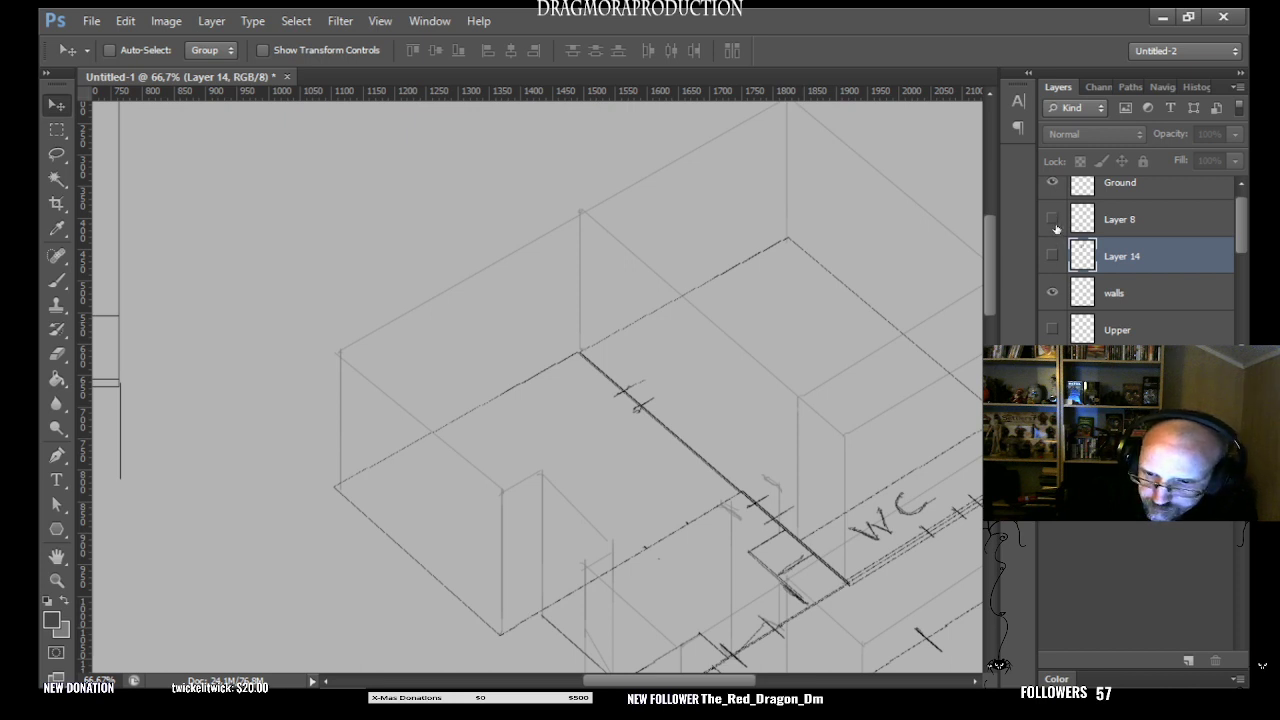
- On Layer 8, made visible, draw a full-height vertical line just left of the back corner with the 5 px brush
click(1132, 226)
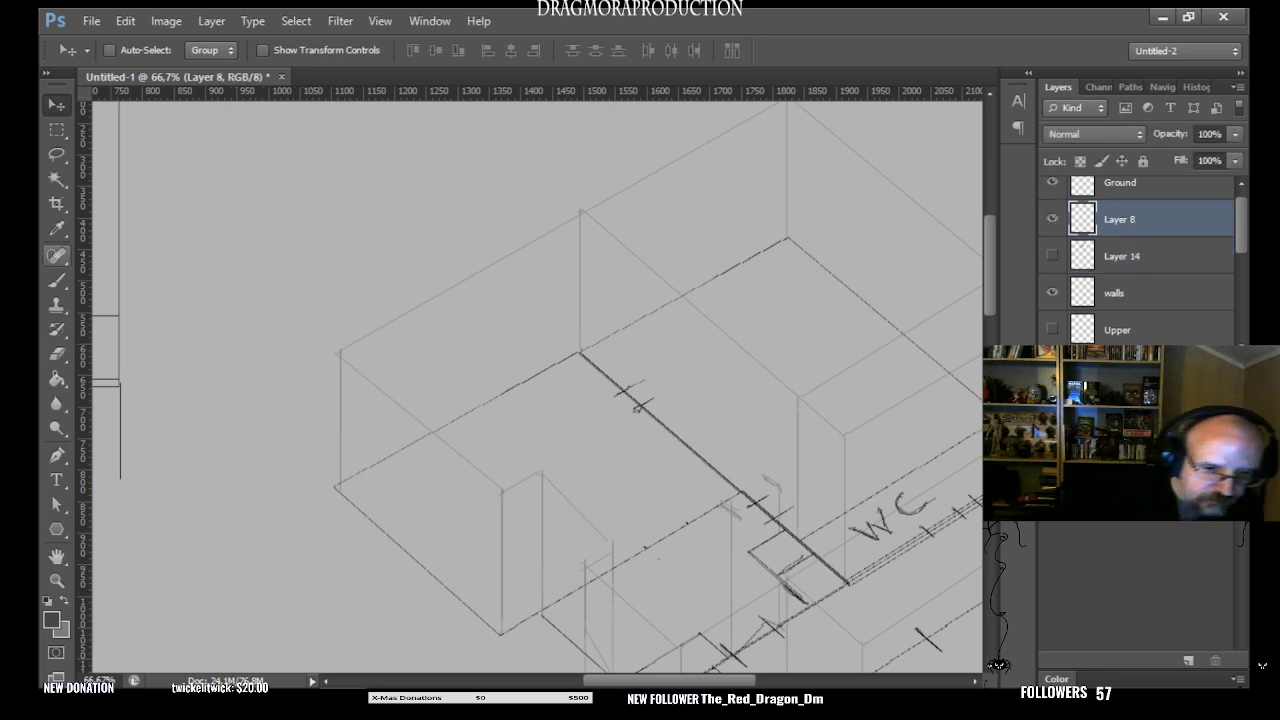
click(54, 284)
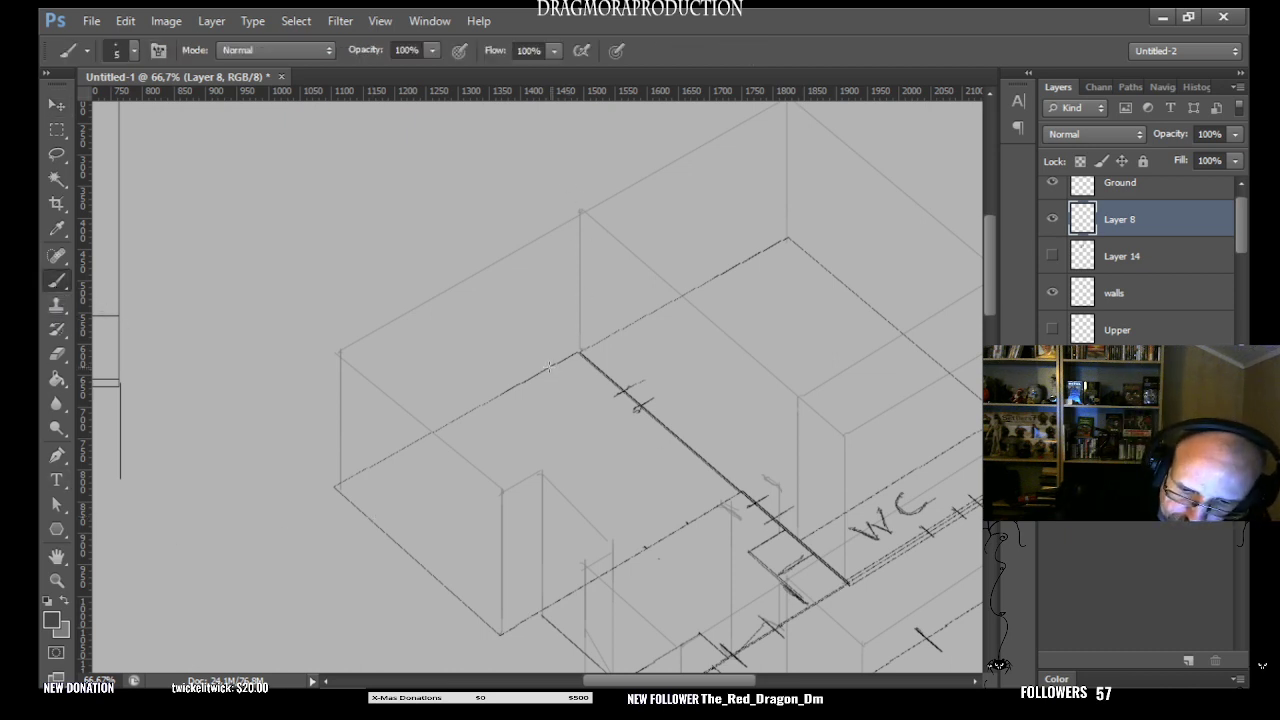
mouse_move(549, 369)
mouse_down()
mouse_move(550, 262)
mouse_move(548, 368)
mouse_up()
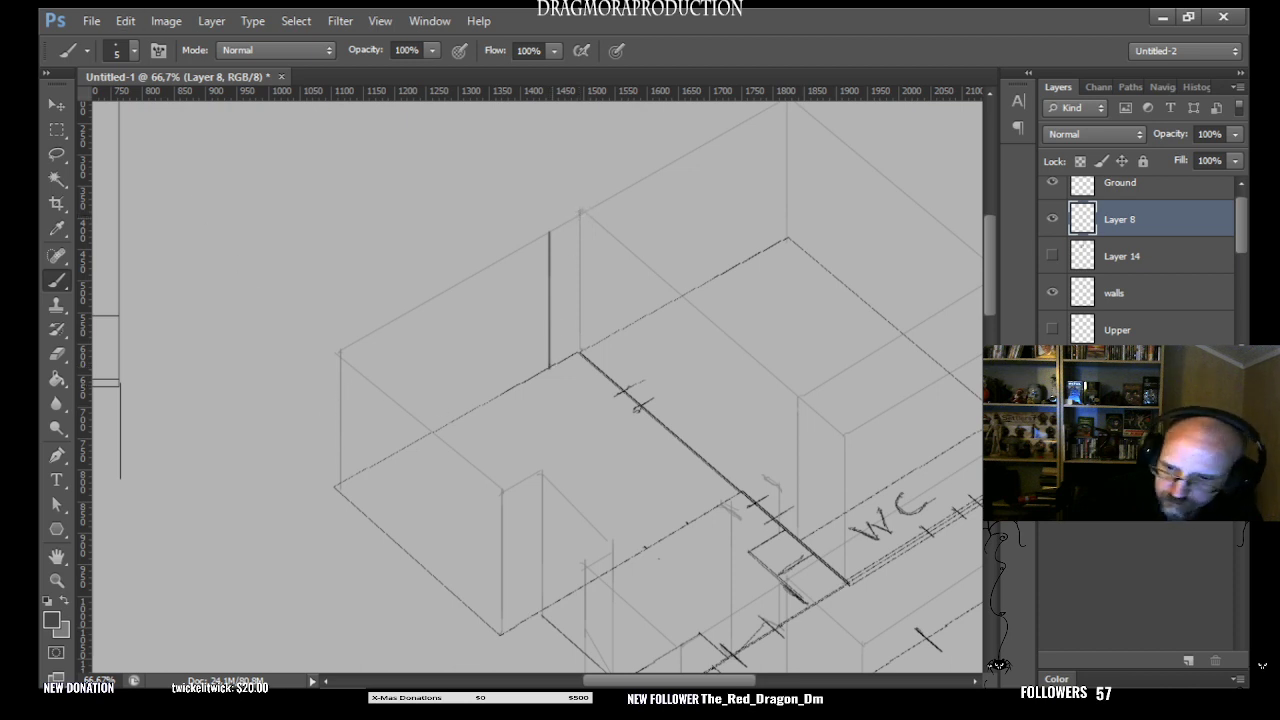
- With a black 1 px brush, draw two crossing diagonals between the vertical line and the back corner edge
click(57, 582)
click(558, 355)
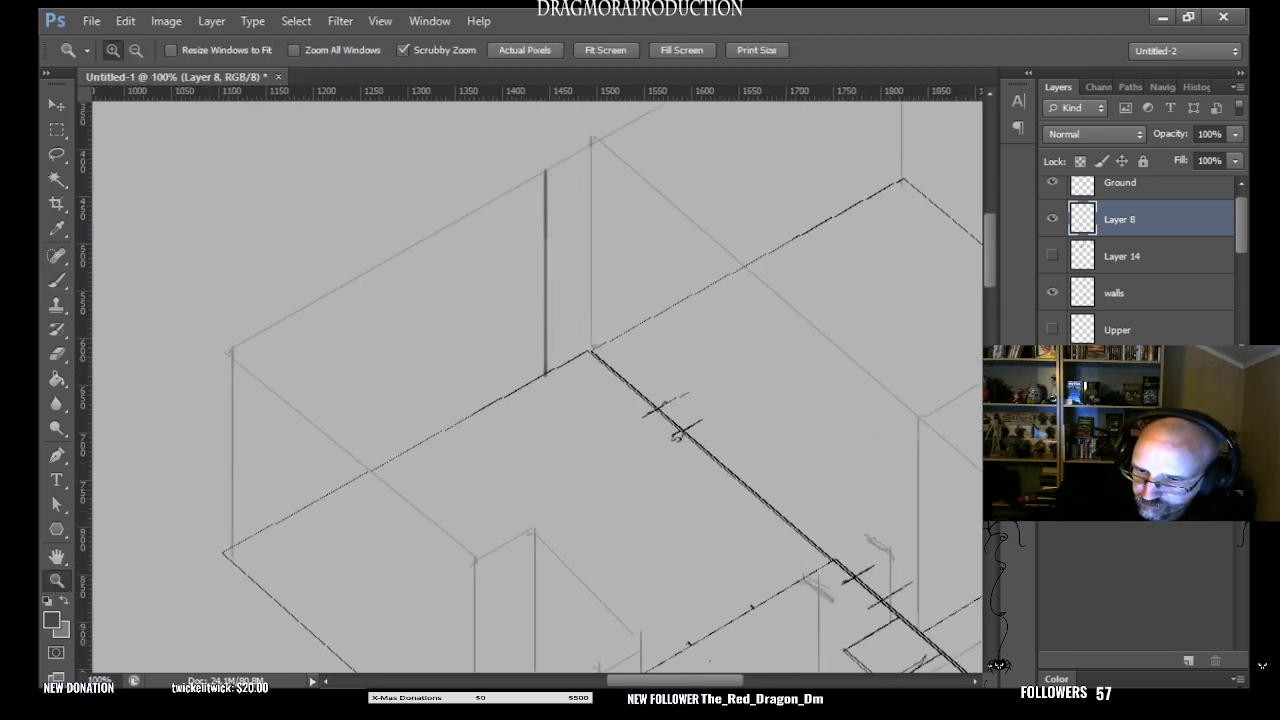
click(654, 335)
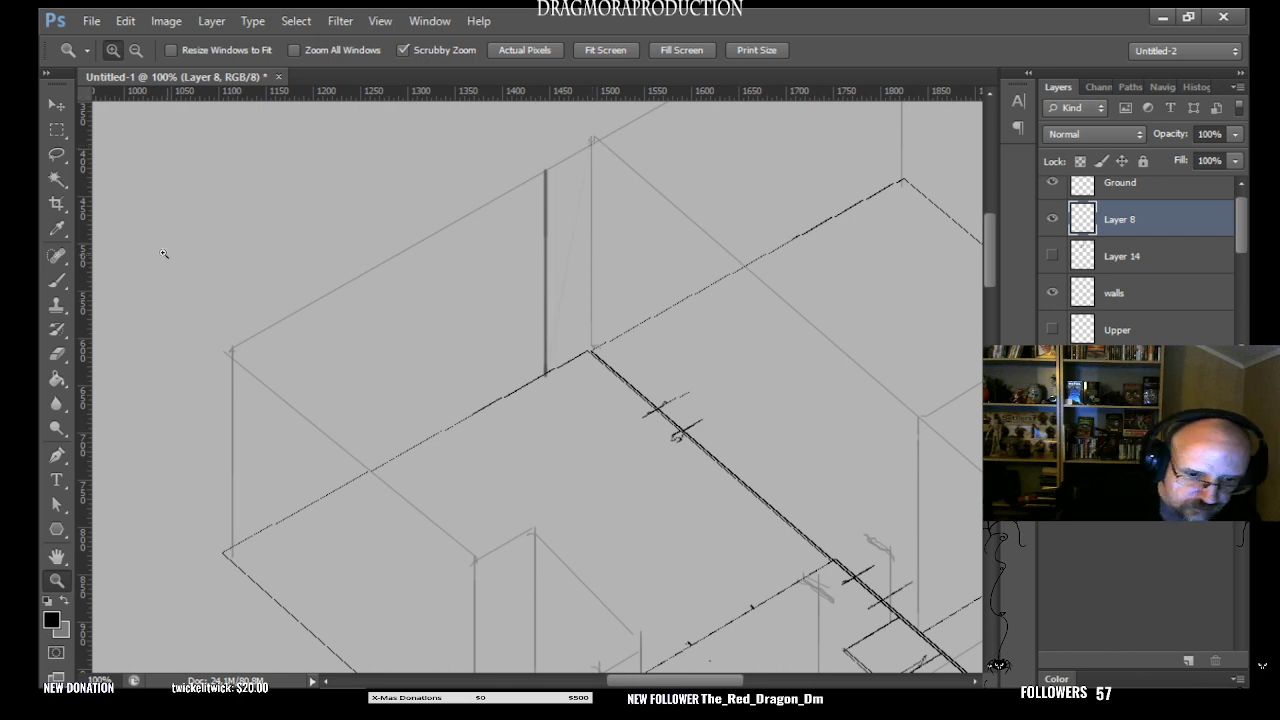
click(57, 280)
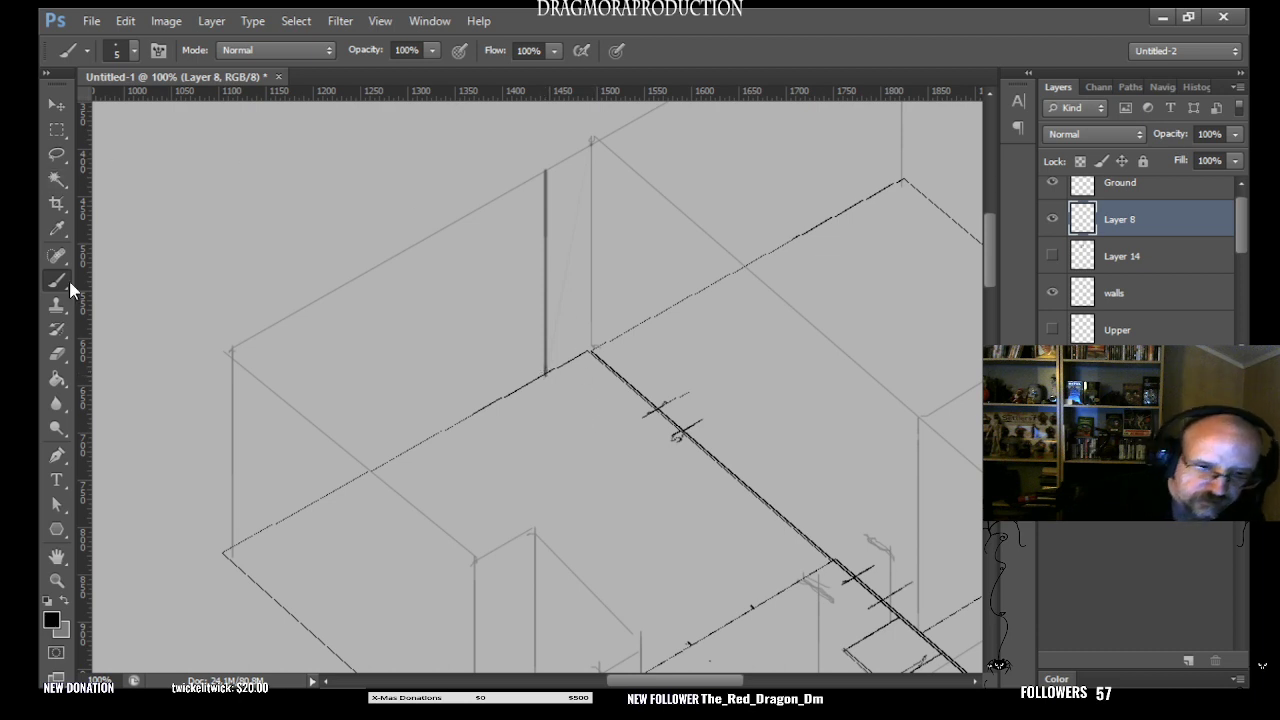
click(134, 51)
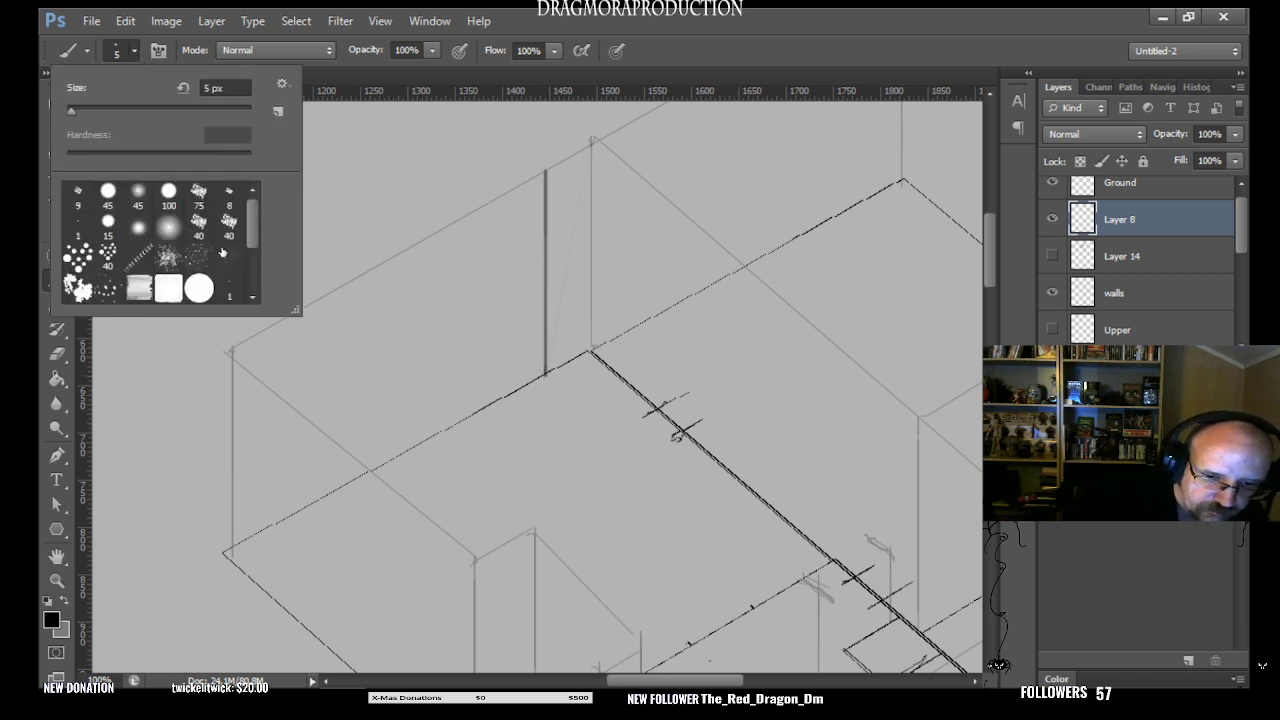
click(81, 227)
click(184, 459)
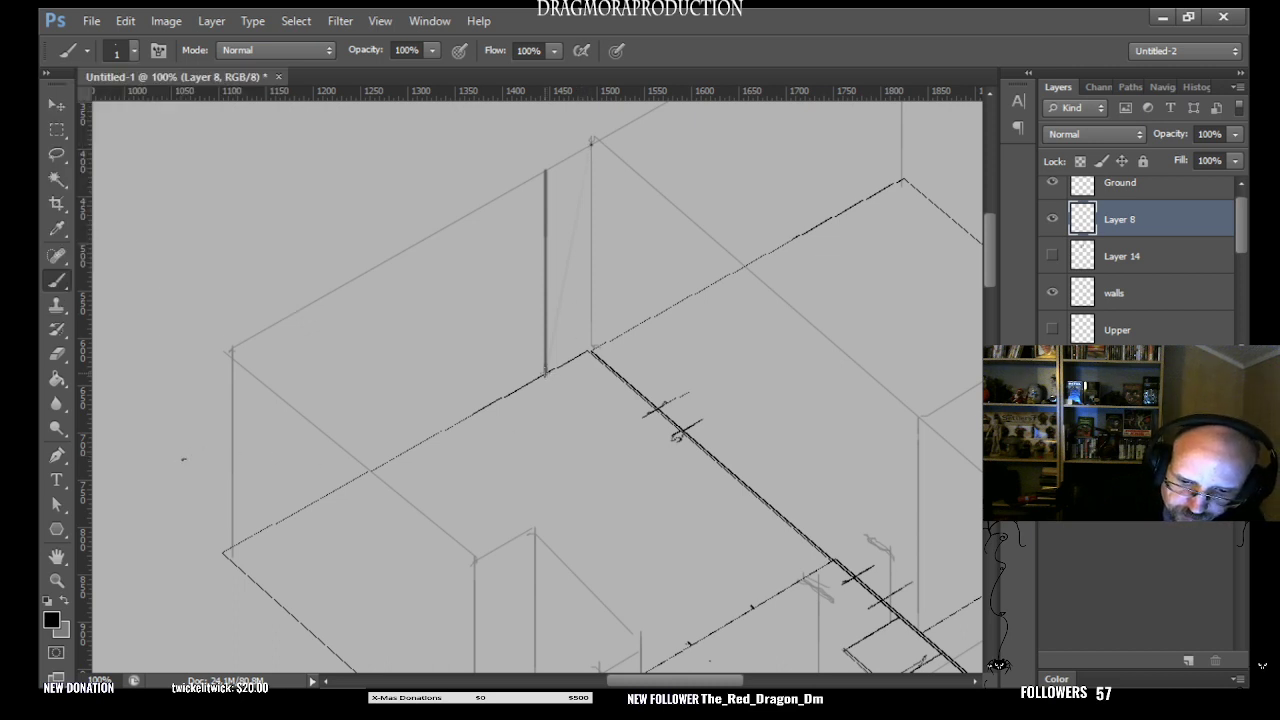
drag(591, 141, 545, 375)
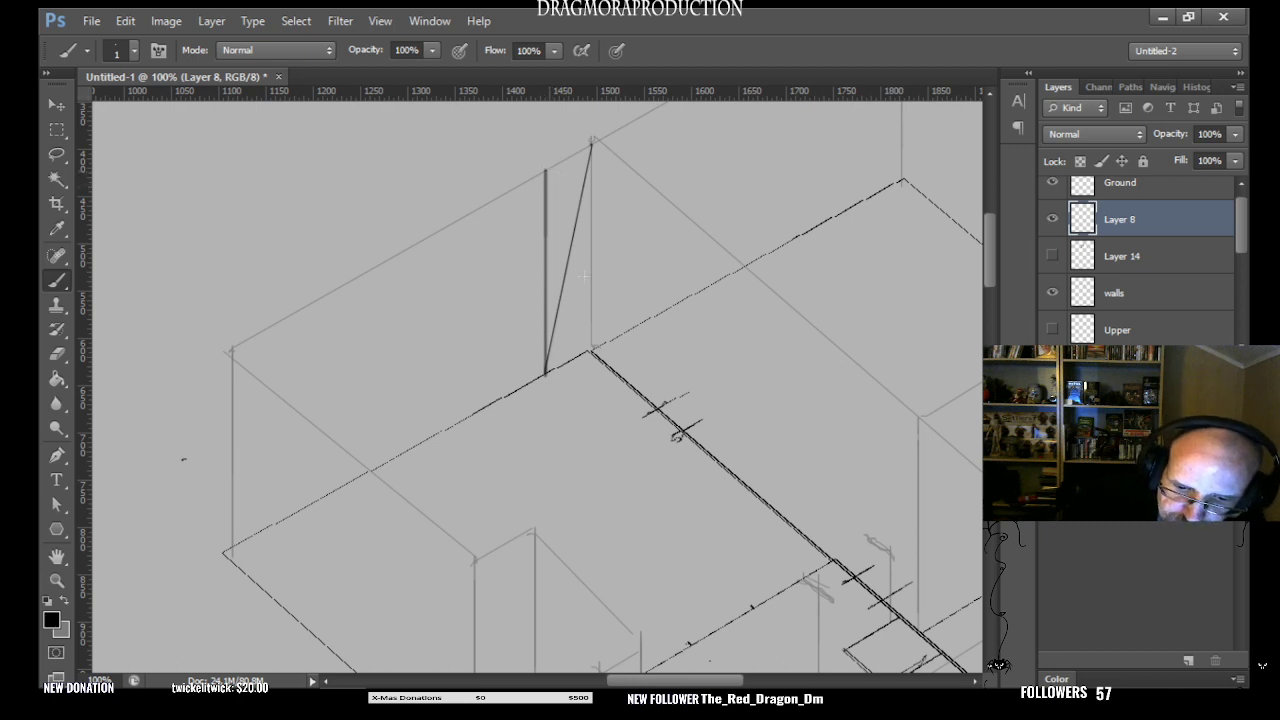
drag(592, 349, 546, 172)
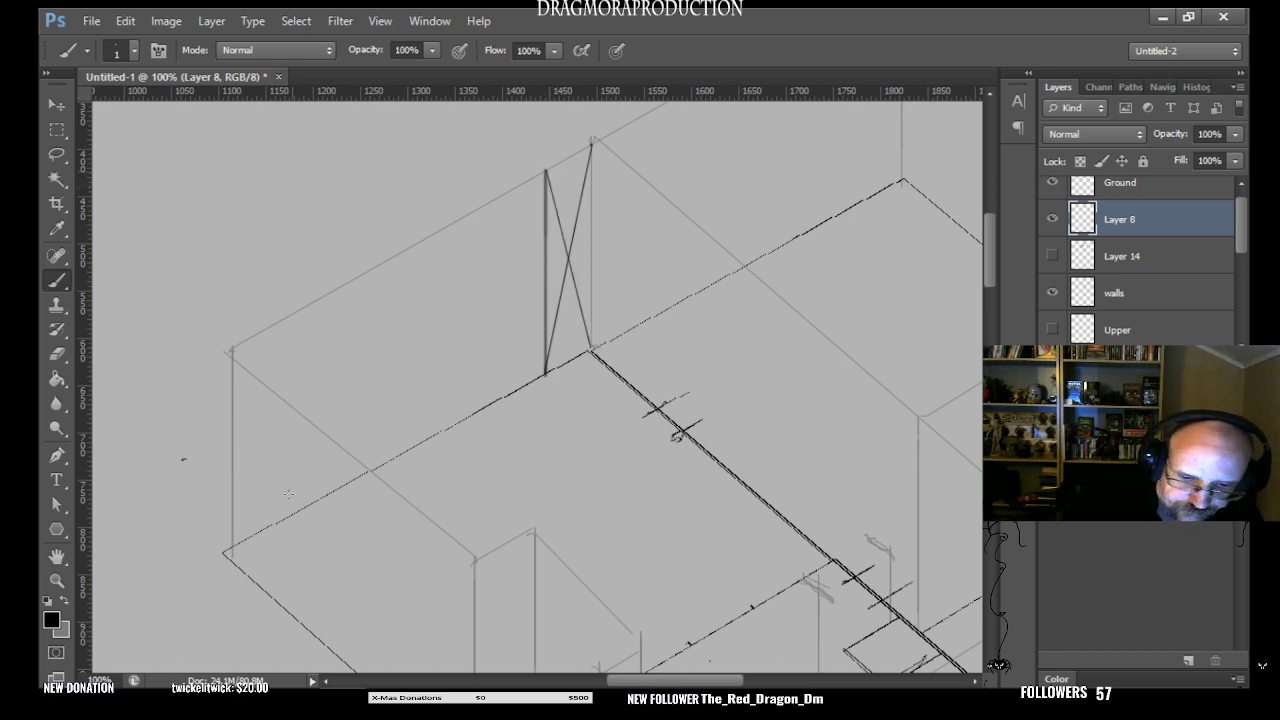
- Draw a doubled thin vertical line along the building's left corner, from the wall top down to the floor corner
shift+click(227, 350)
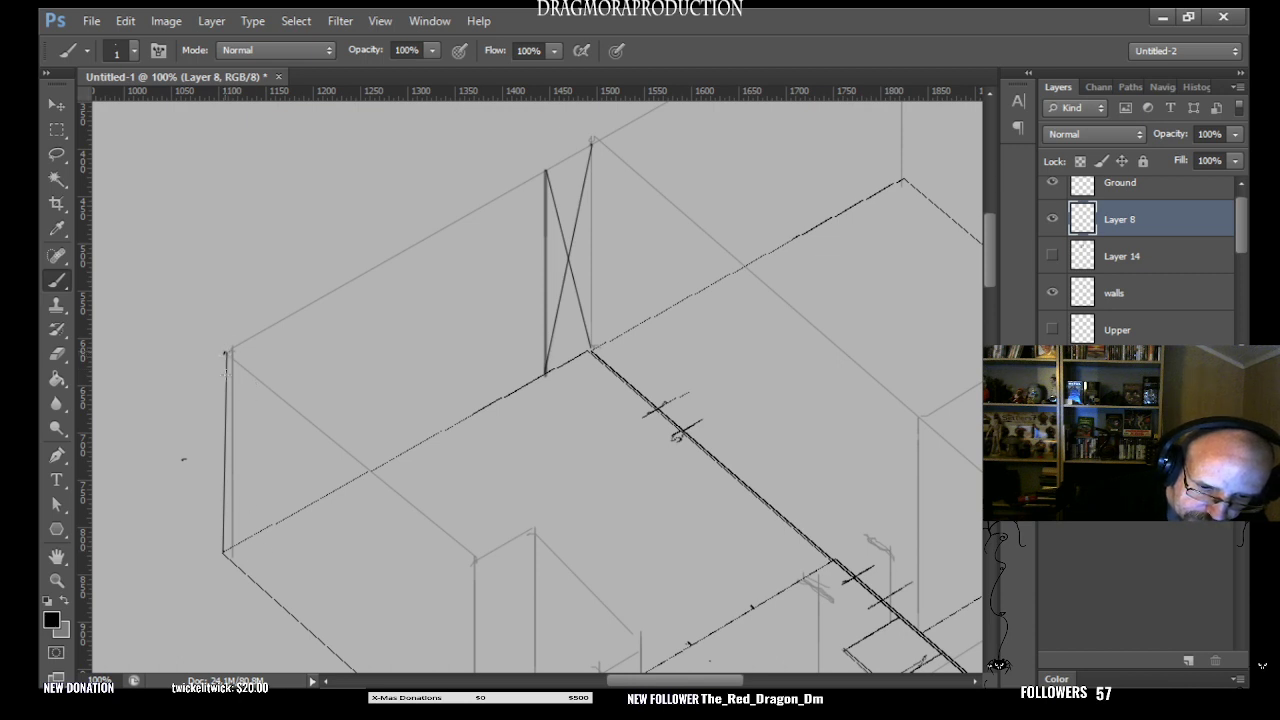
drag(226, 354, 222, 553)
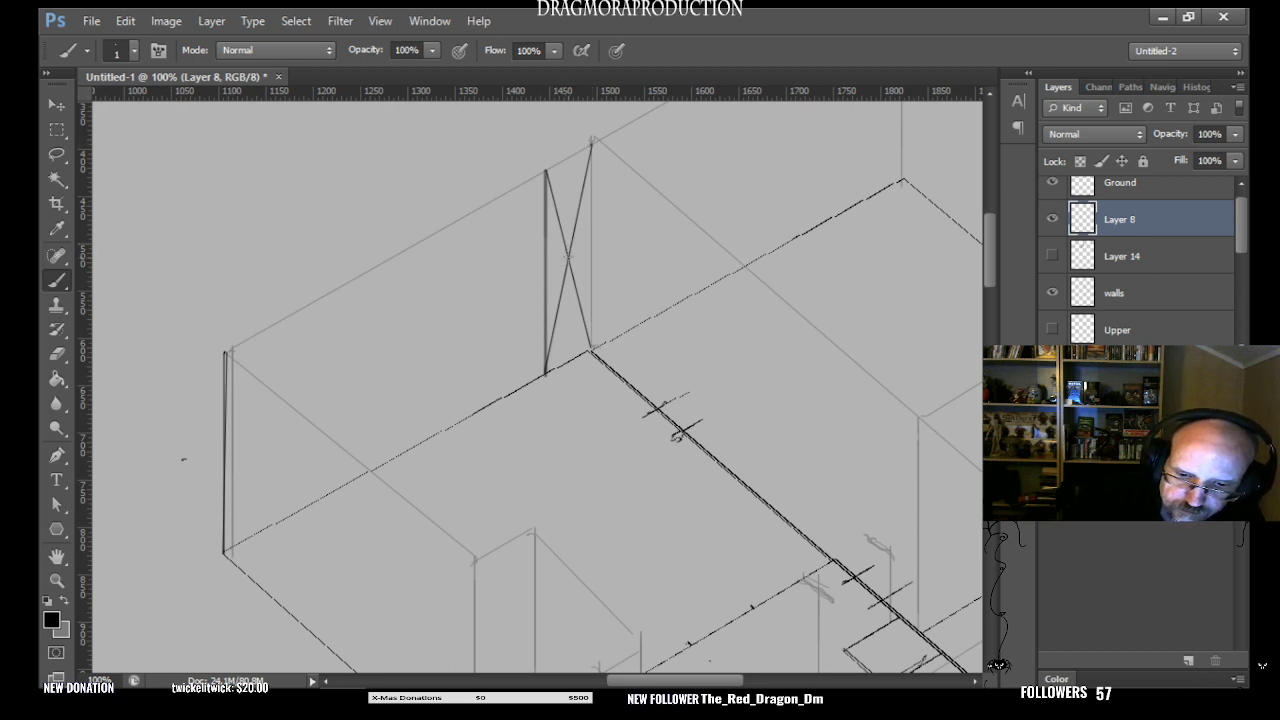
- Try to draw a mid-height line across the narrow bay, through the crossing of its diagonals
shift+click(591, 244)
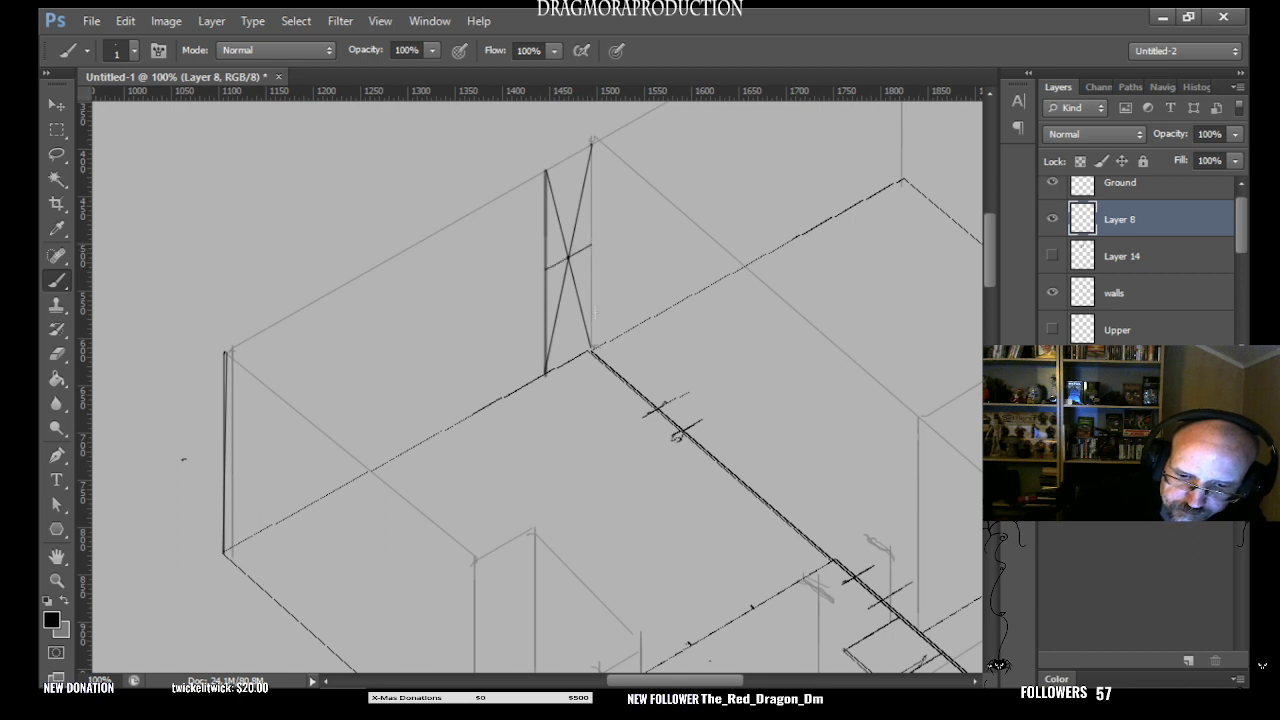
key(ctrl+z)
click(546, 269)
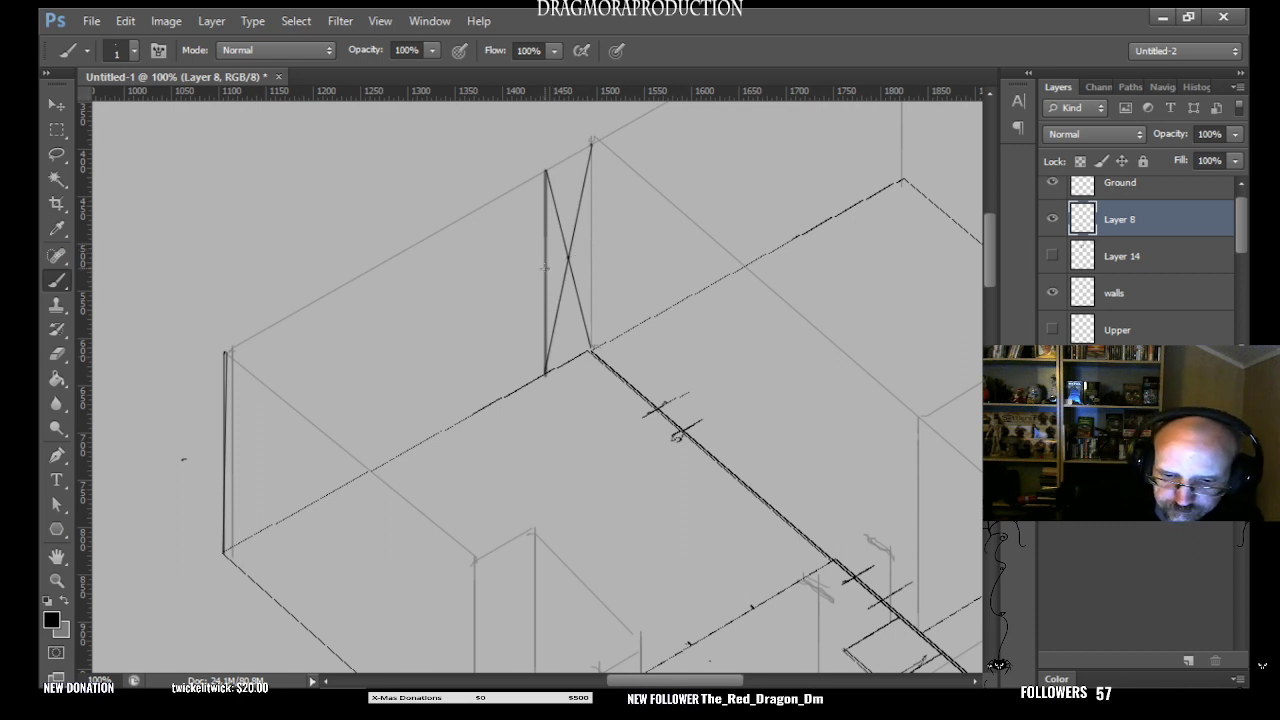
shift+click(591, 244)
key(ctrl+z)
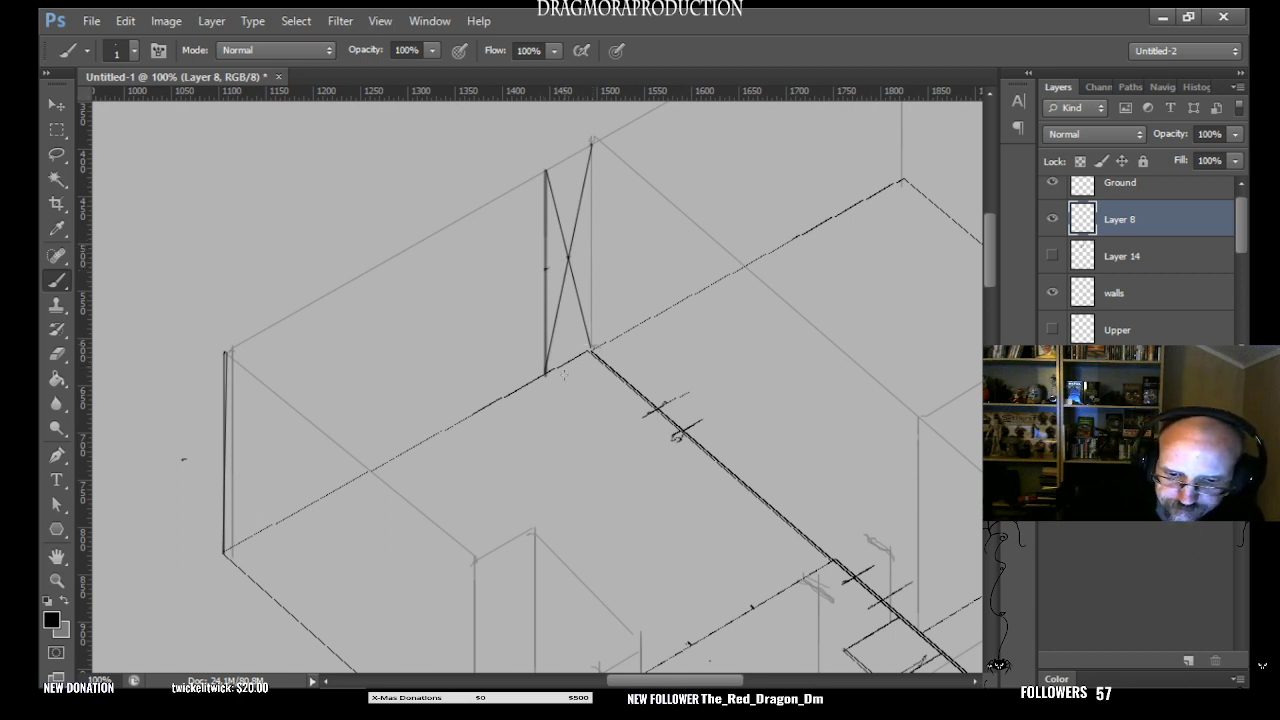
- Trace the lower half of the back corner's vertical edge in black and mark the midpoint of the bay's other vertical line
mouse_move(545, 268)
mouse_down()
mouse_move(545, 376)
mouse_move(592, 292)
mouse_move(593, 250)
mouse_move(591, 346)
mouse_move(590, 268)
mouse_up()
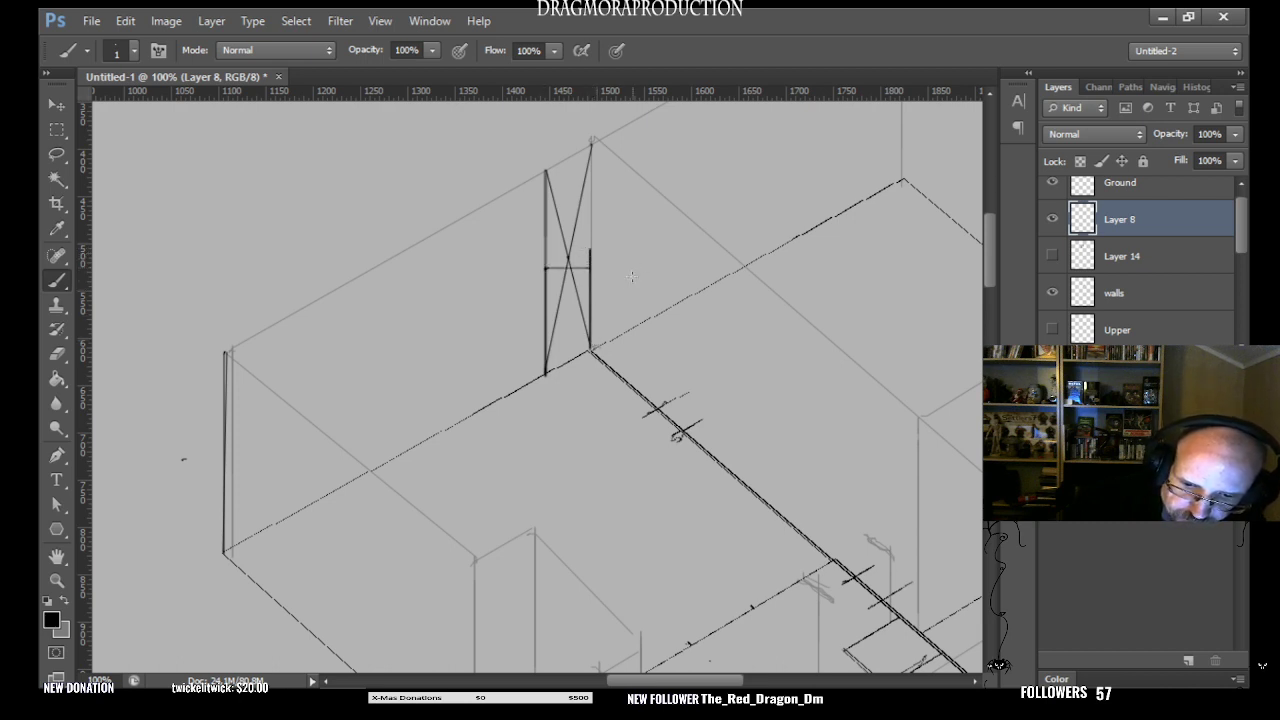
key(ctrl+z)
click(546, 267)
shift+click(590, 246)
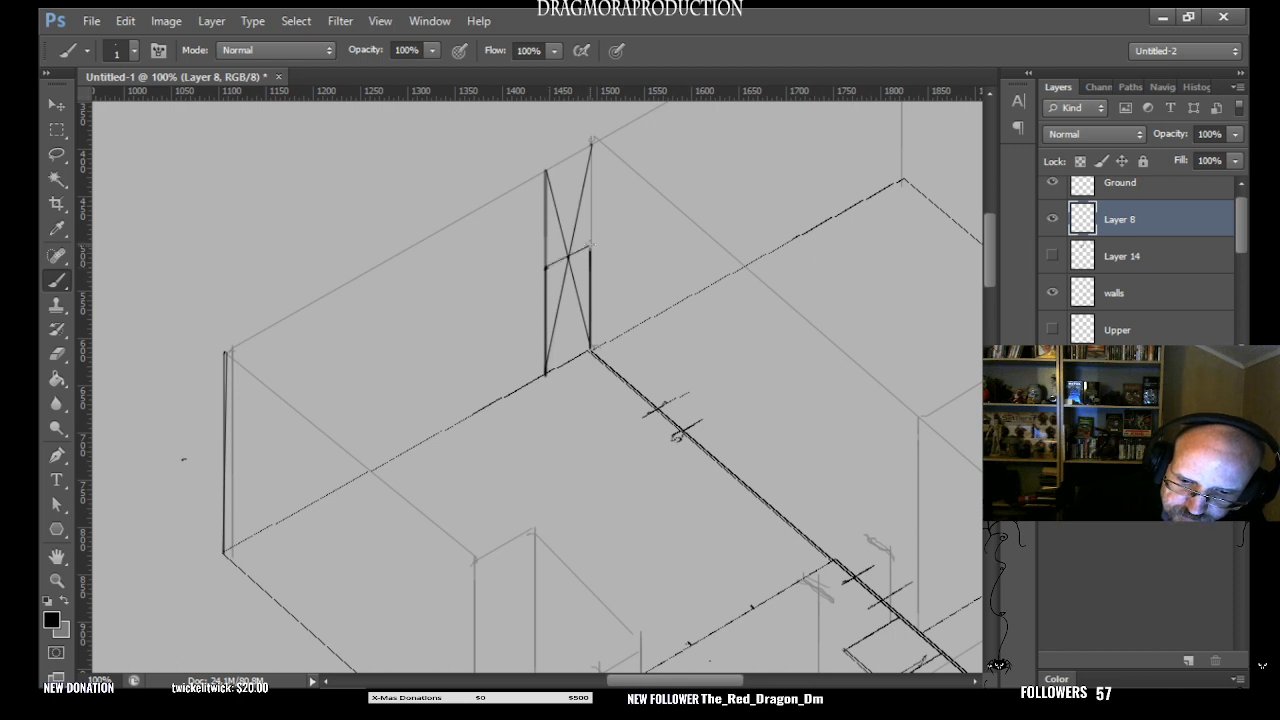
key(ctrl+z)
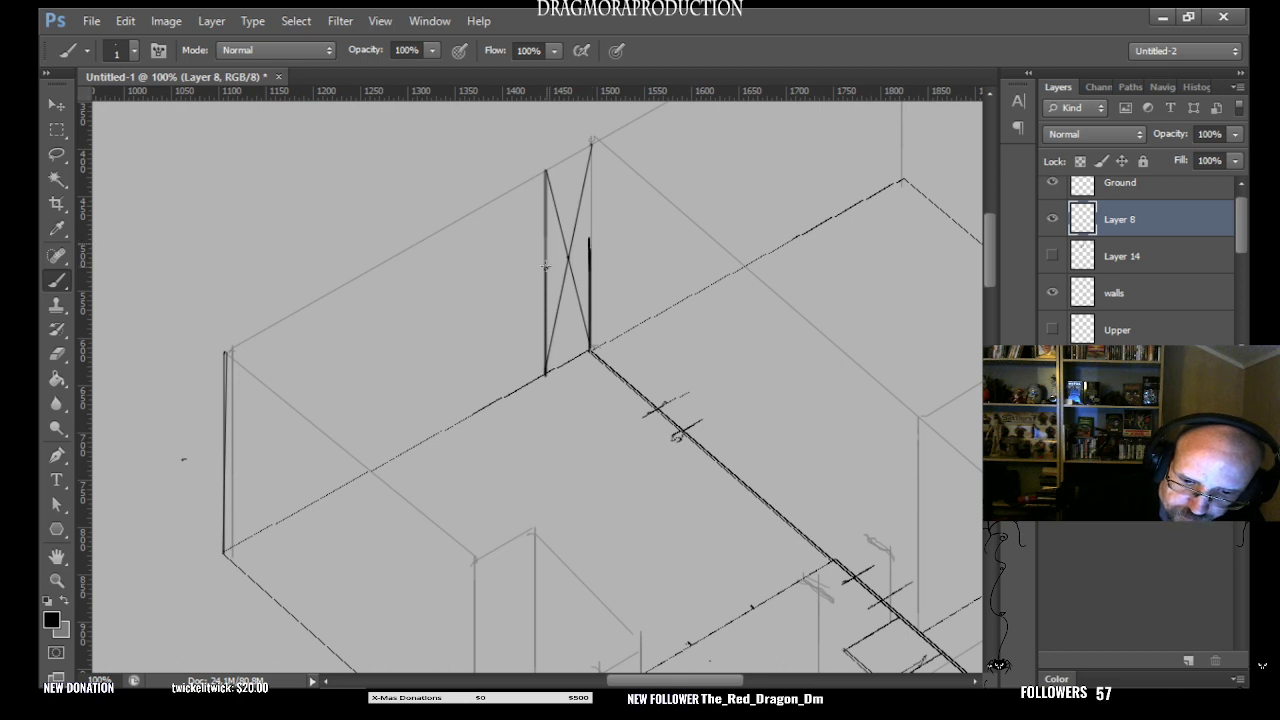
shift+click(591, 236)
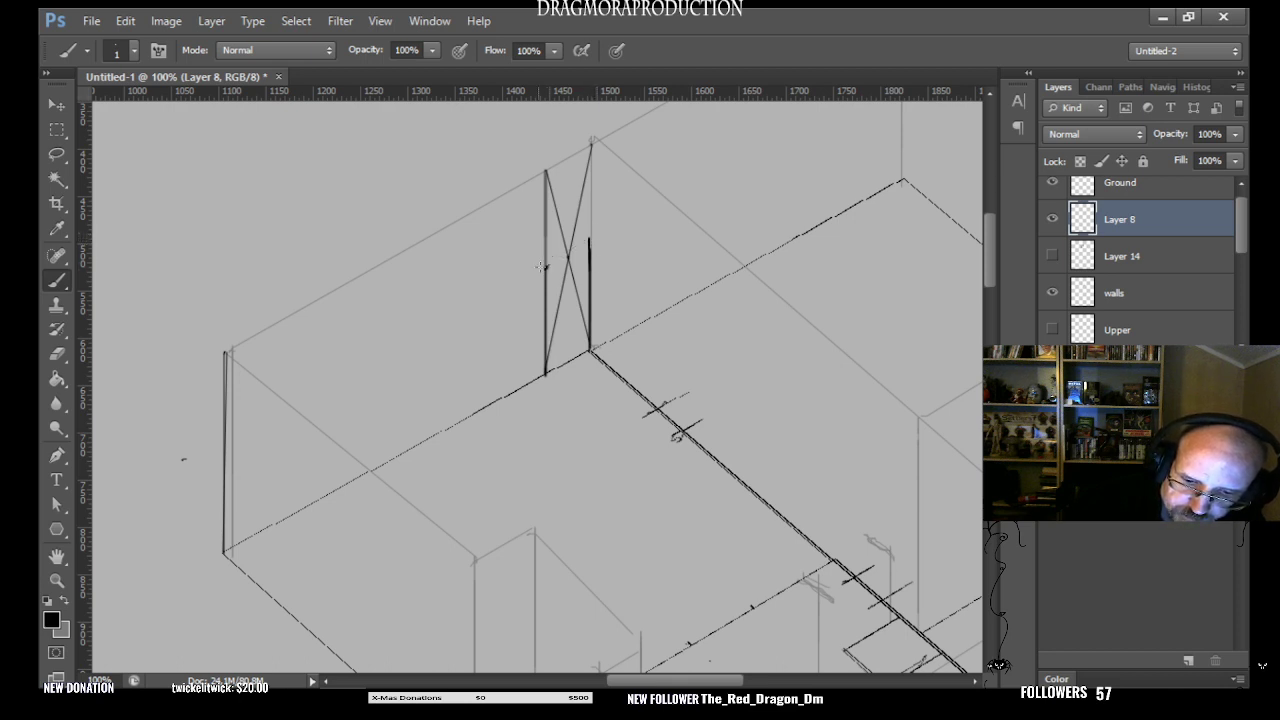
click(547, 267)
shift+click(591, 238)
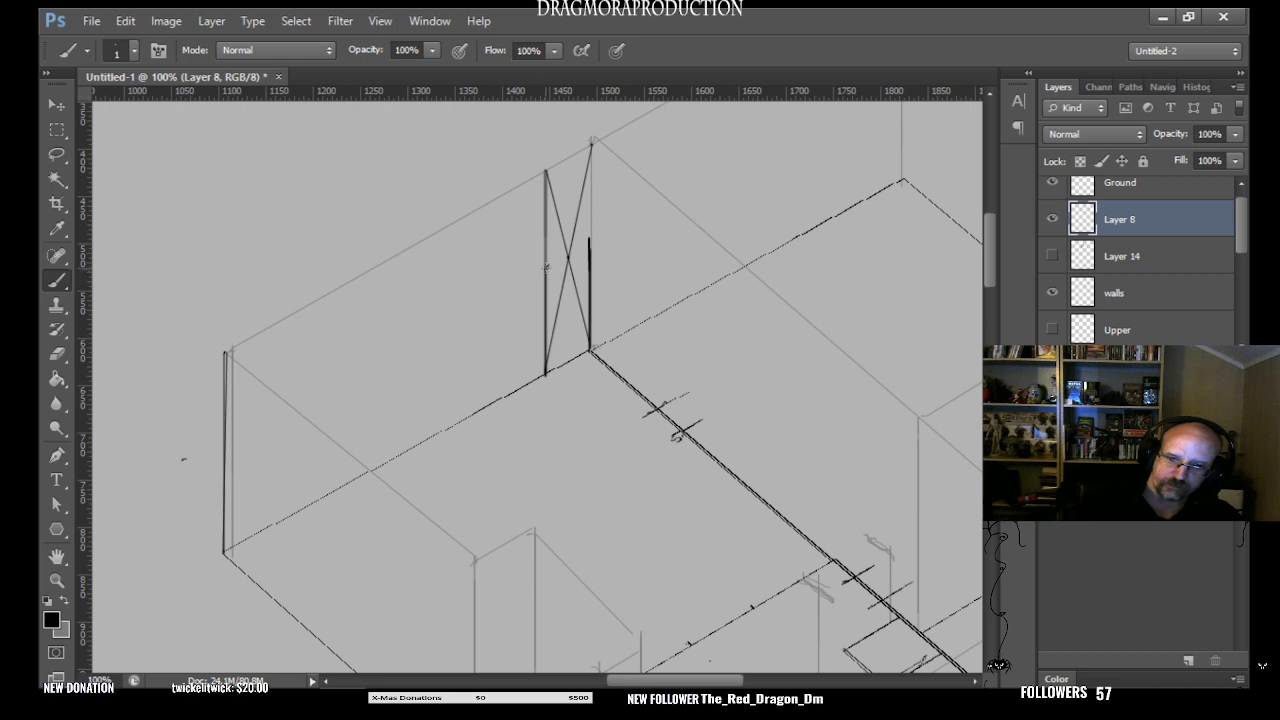
- Draw a diagonal from the back corner's top through the marked midpoint to the floor edge, and raise a full-height vertical line there
shift+click(501, 397)
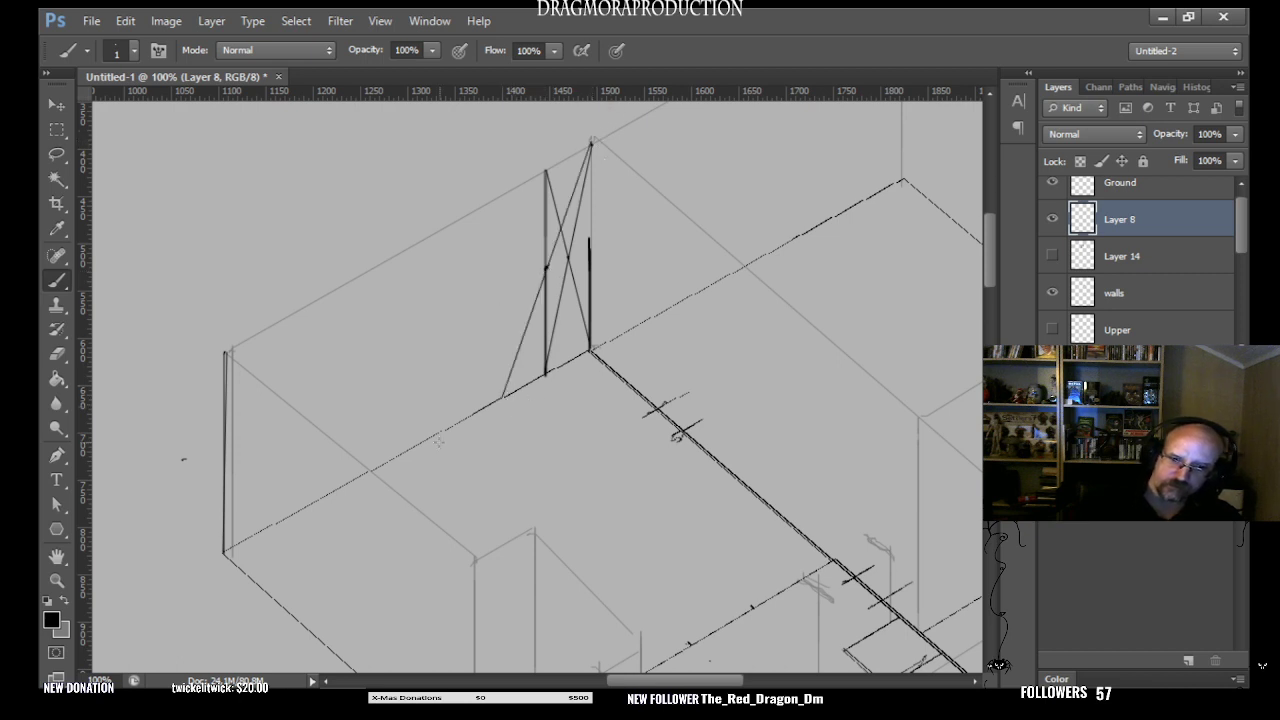
mouse_move(502, 397)
mouse_down()
mouse_move(481, 247)
mouse_move(502, 193)
mouse_up()
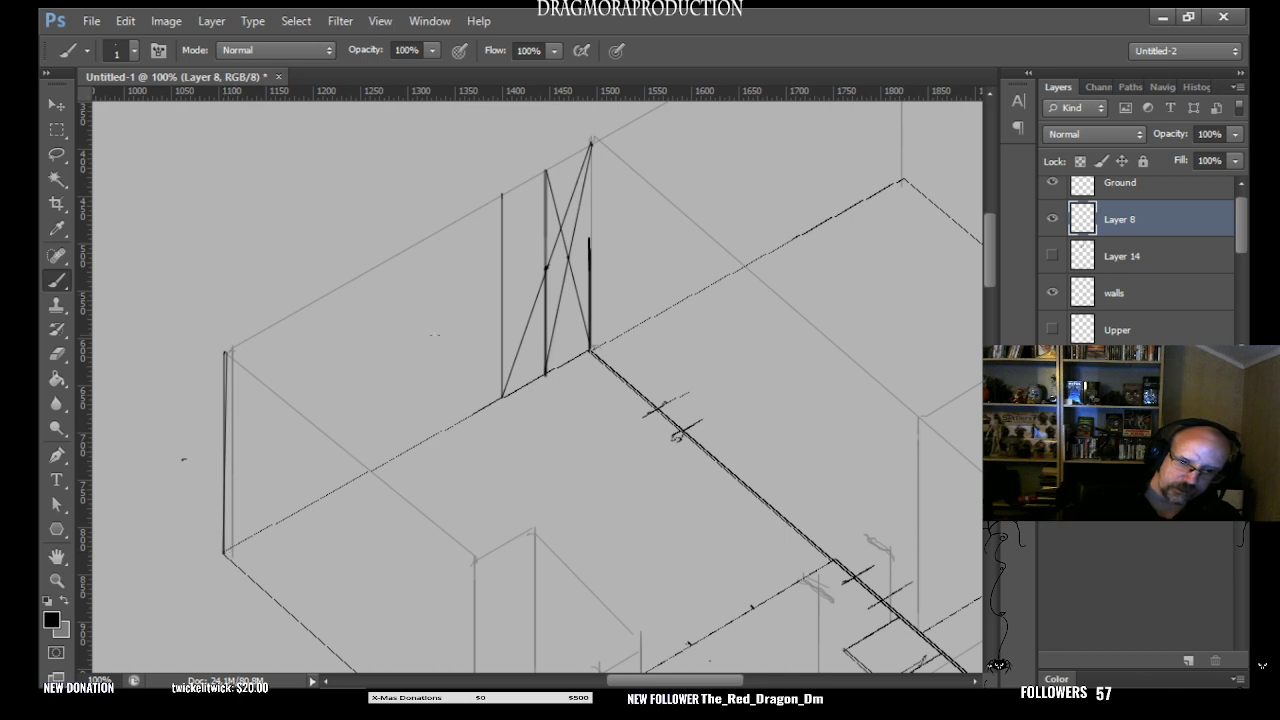
shift+click(591, 143)
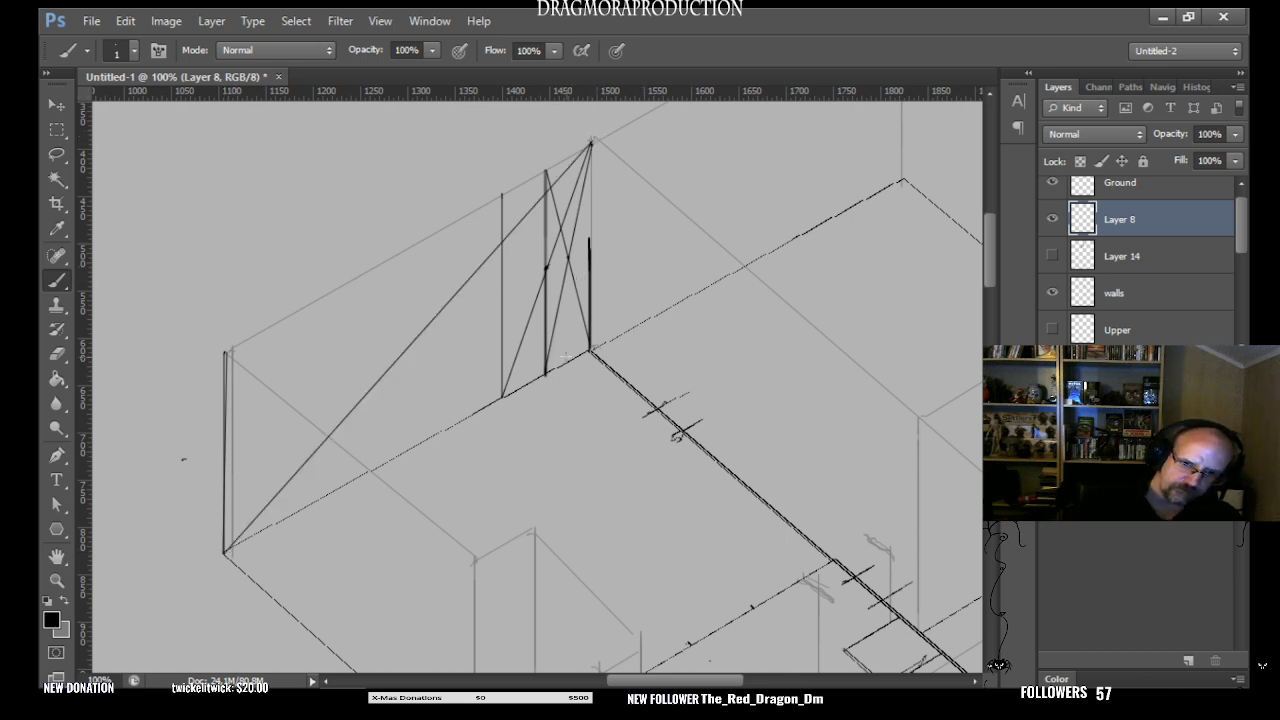
key(ctrl+z)
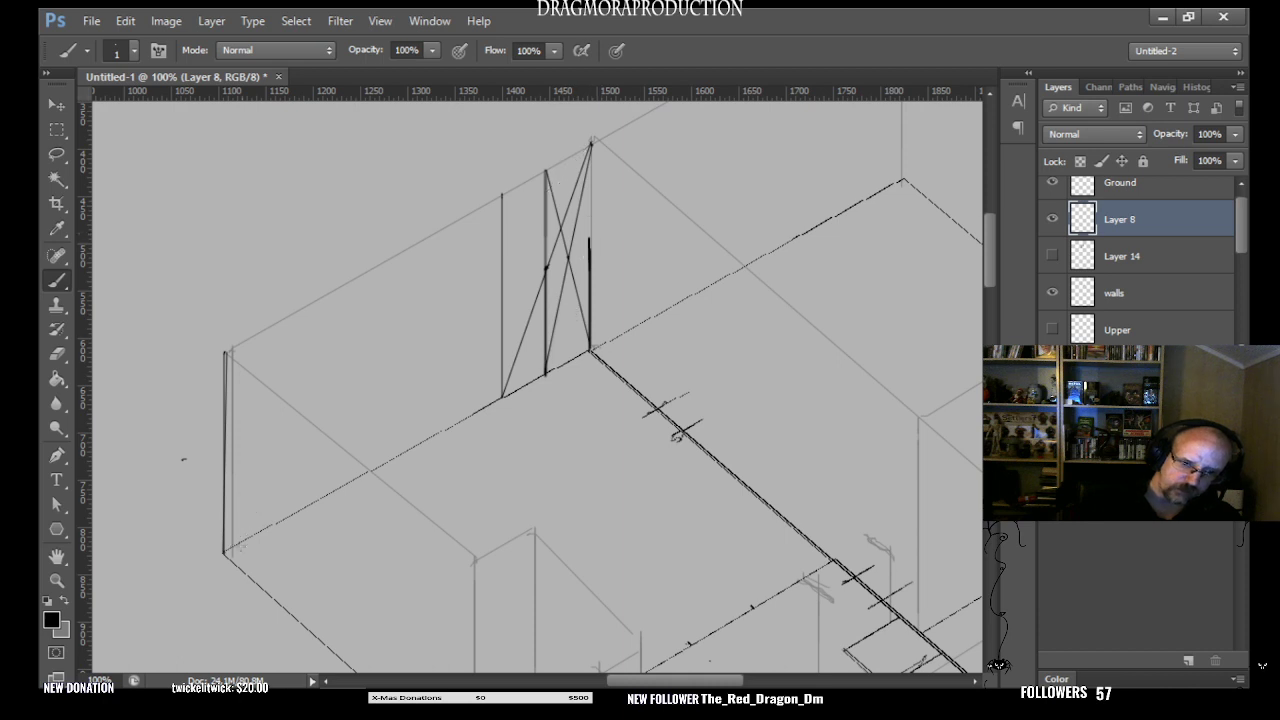
- Draw two diagonals across the whole left wall and a full-height vertical line through their crossing
scroll(995, 266, up, 5)
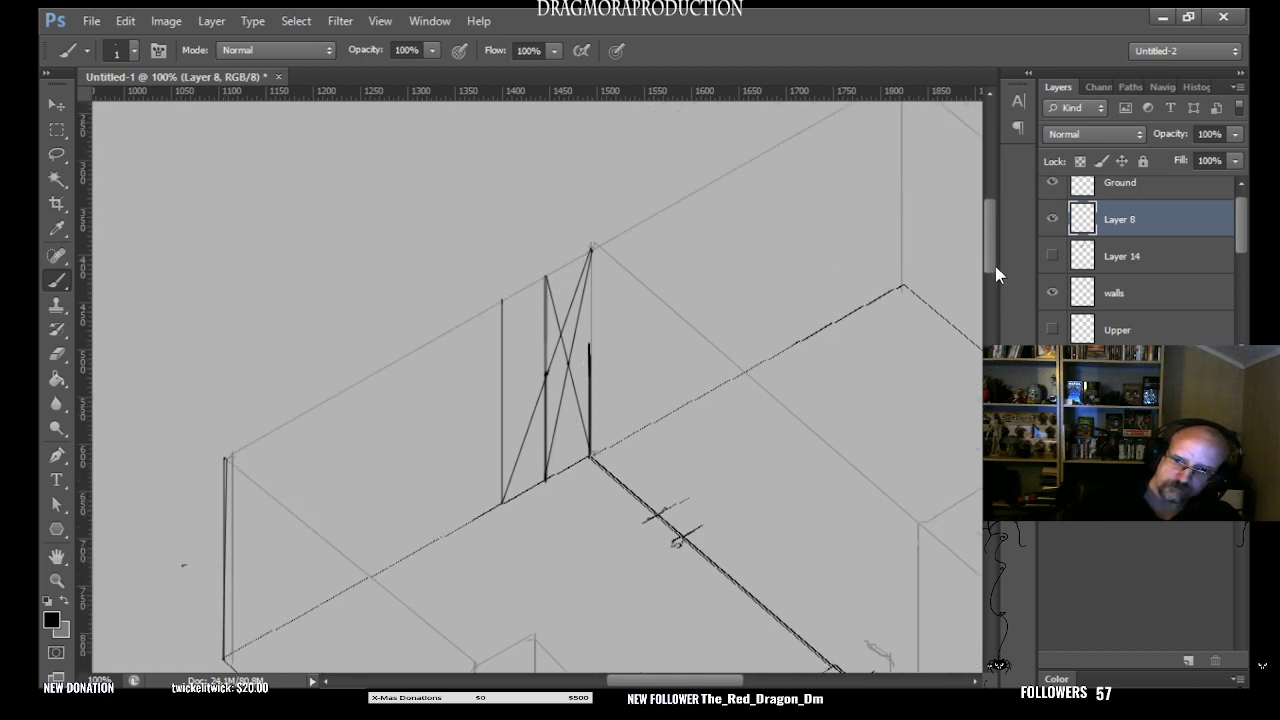
scroll(998, 257, down, 1)
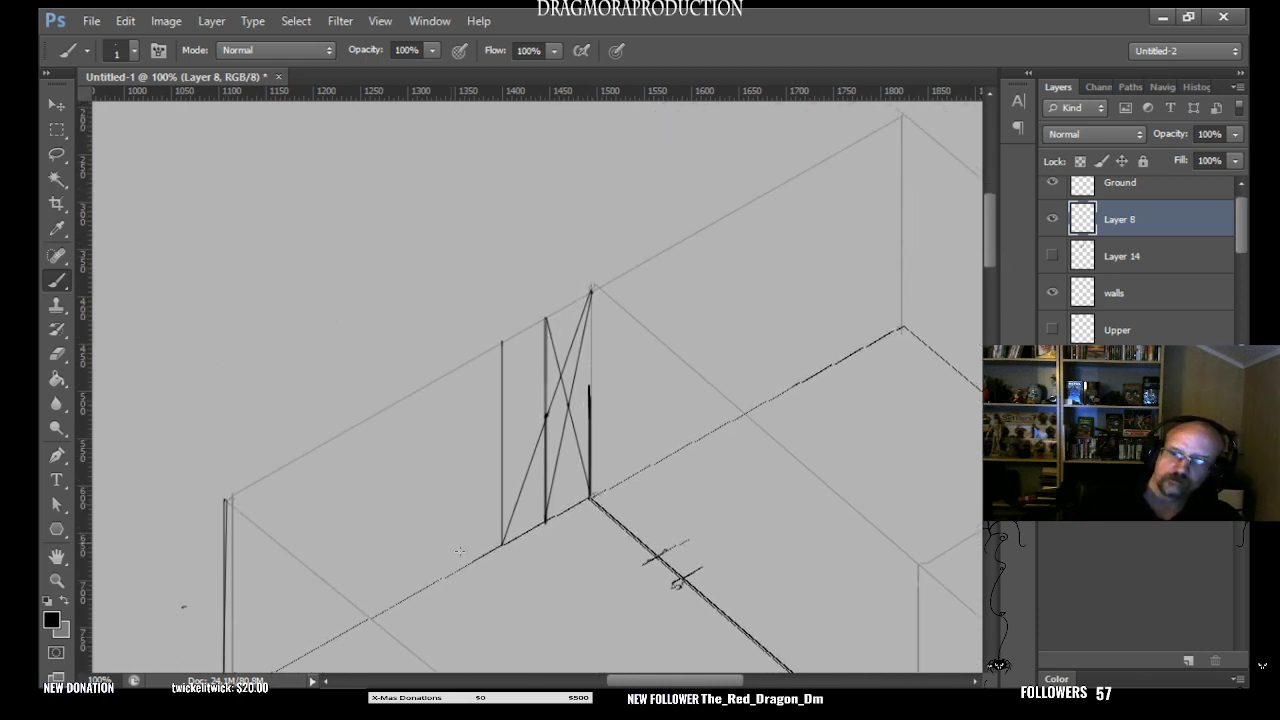
scroll(995, 256, down, 3)
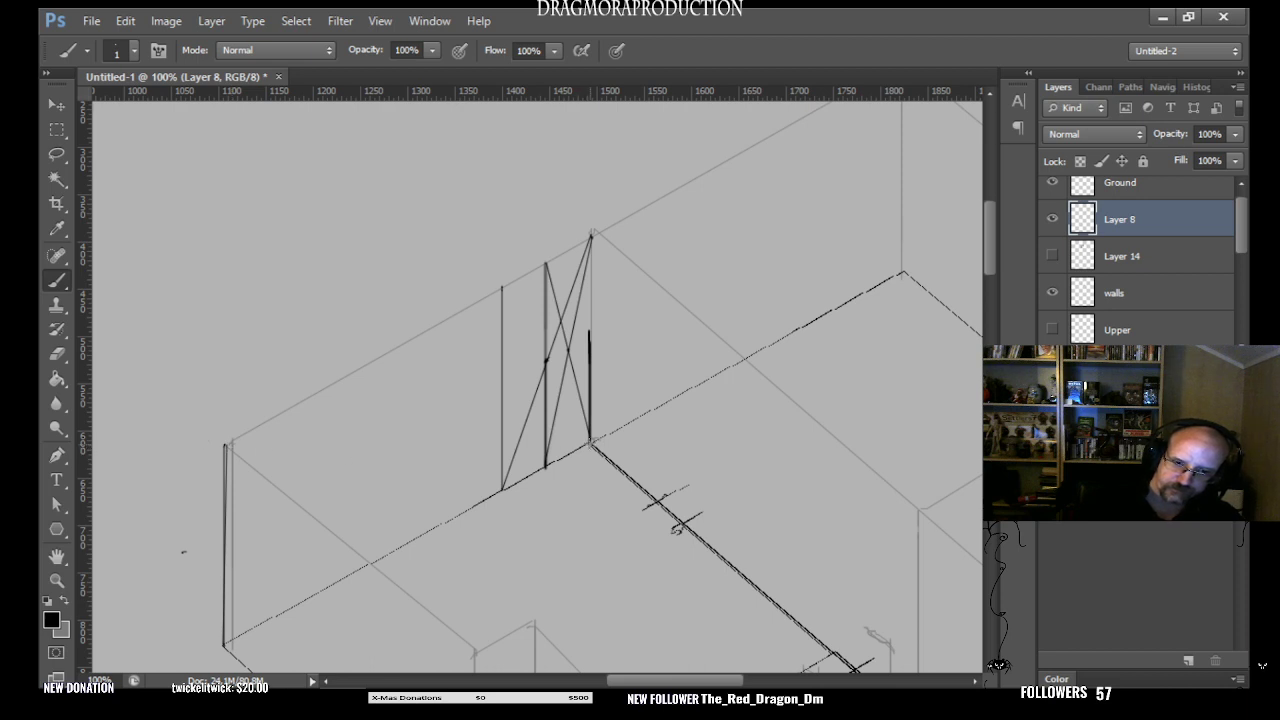
shift+click(590, 442)
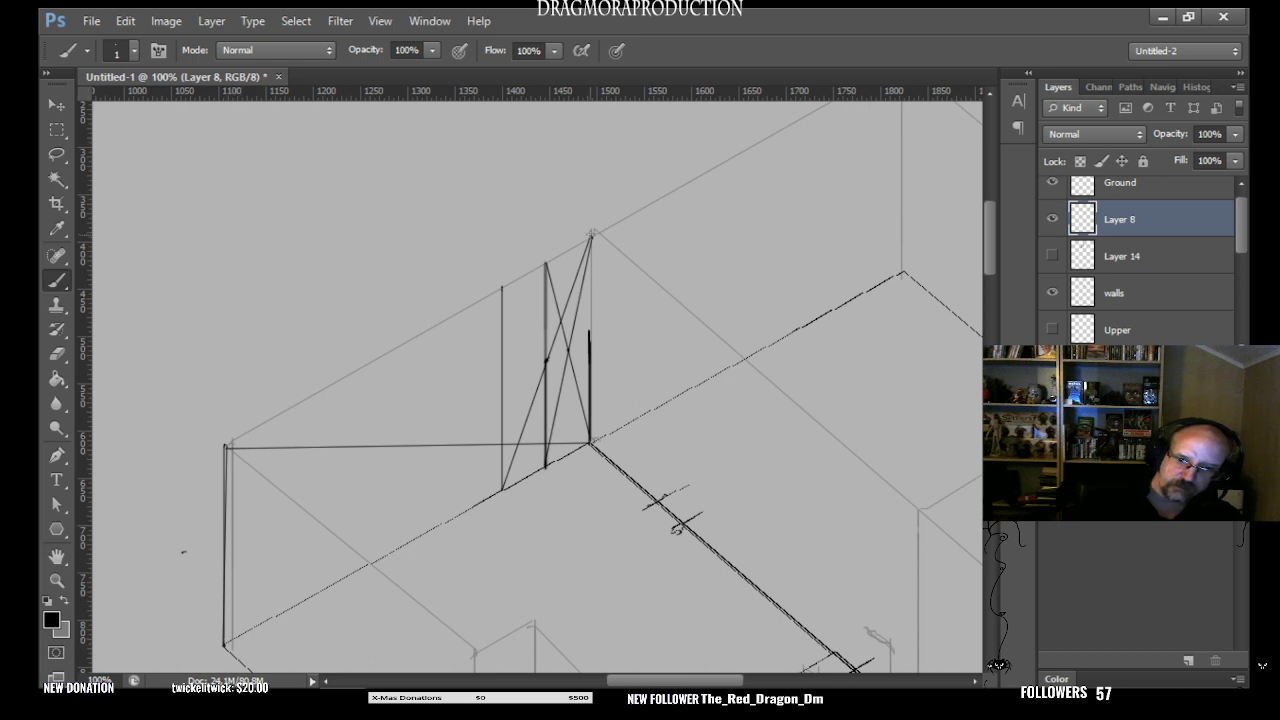
shift+click(591, 234)
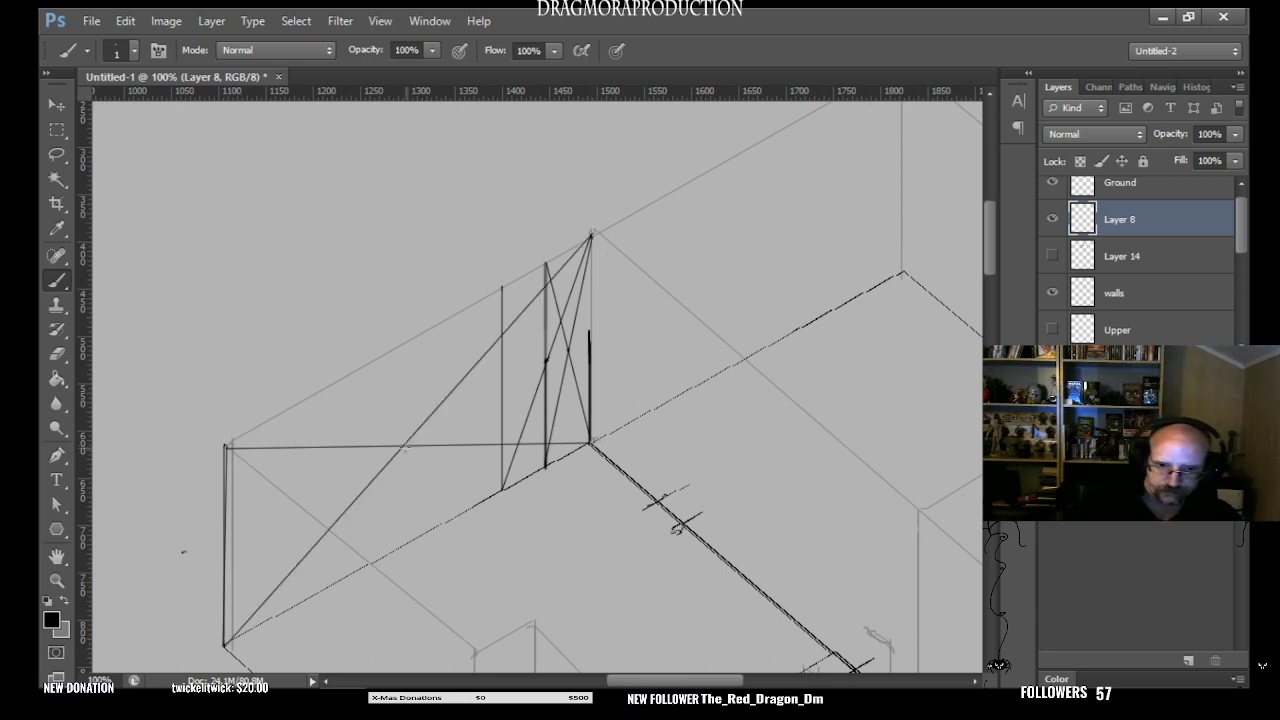
mouse_move(404, 446)
mouse_down()
mouse_move(415, 525)
mouse_move(403, 532)
mouse_move(416, 547)
mouse_move(394, 424)
mouse_move(403, 340)
mouse_up()
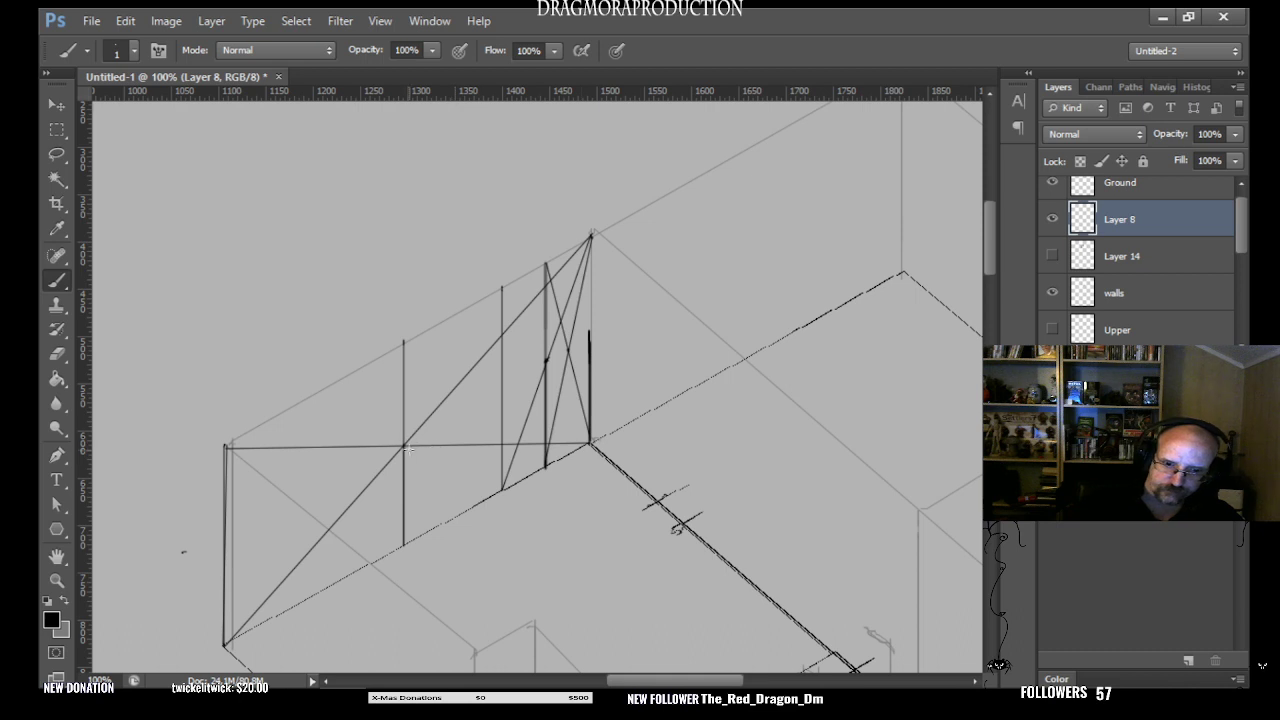
- Draw the mid-height line from halfway up the back corner to the wall's centre crossing, and try extending it to the left corner
shift+click(592, 328)
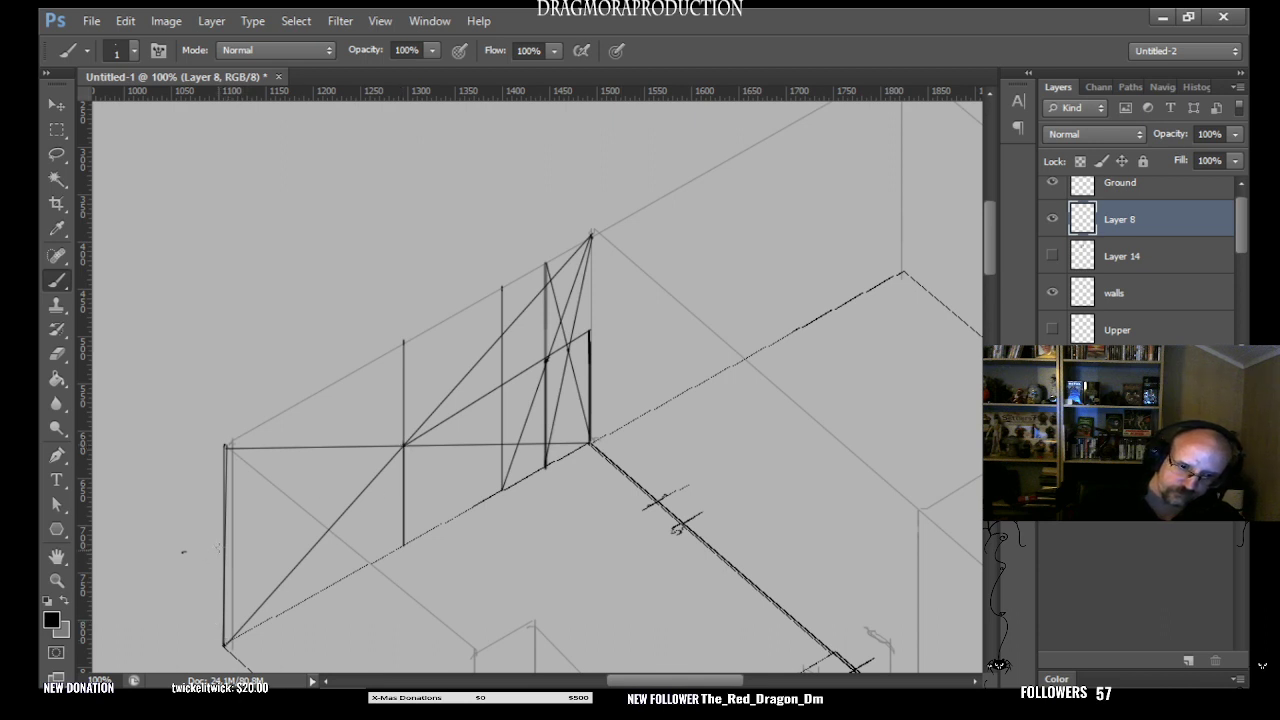
shift+click(224, 546)
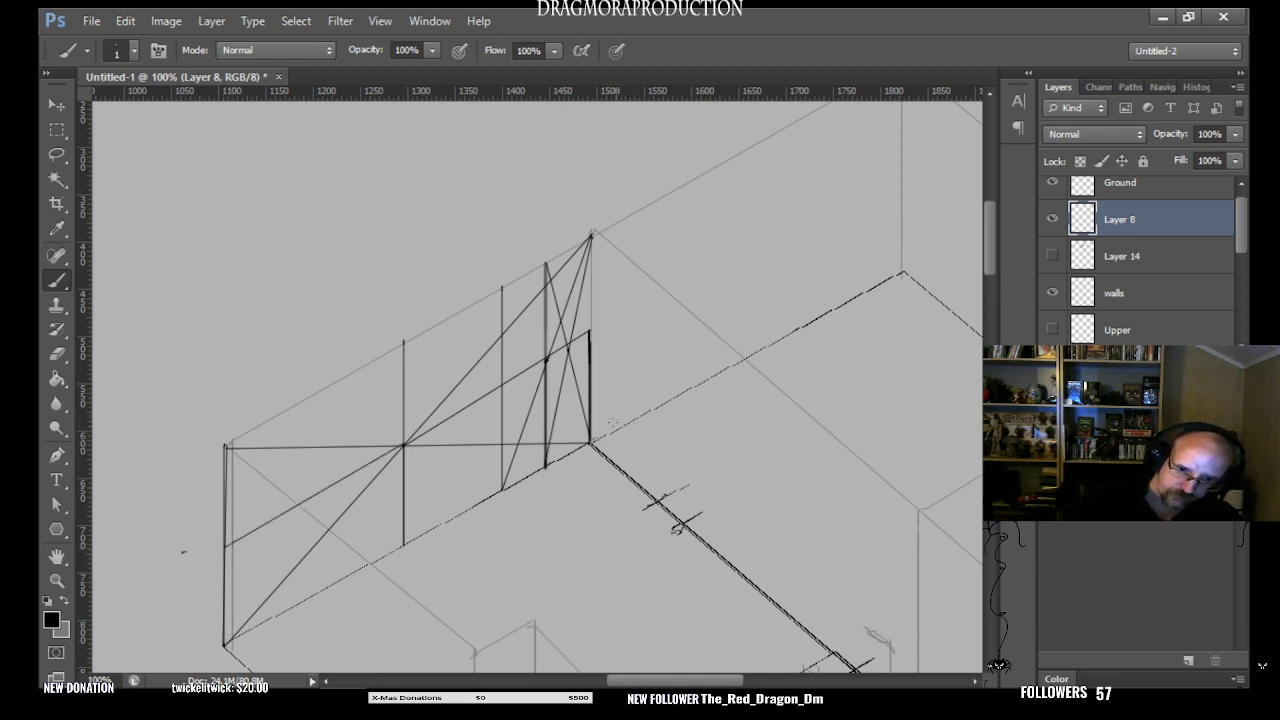
key(ctrl+z)
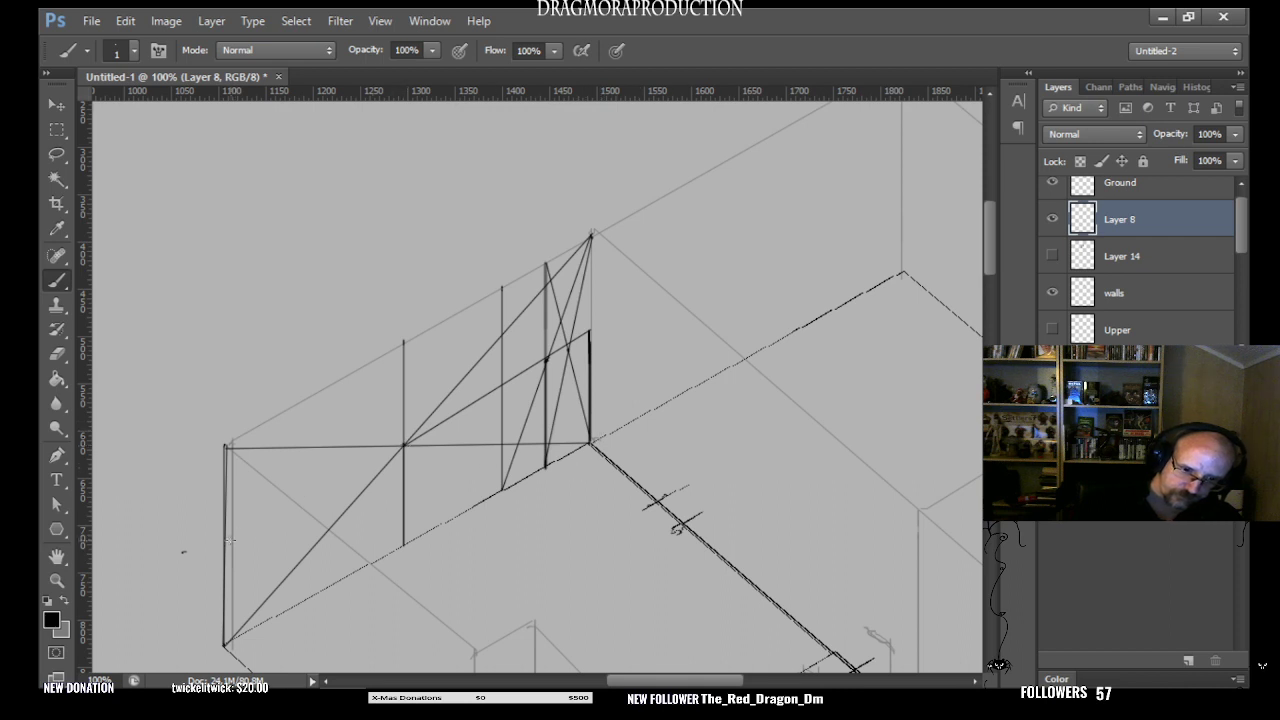
shift+click(228, 545)
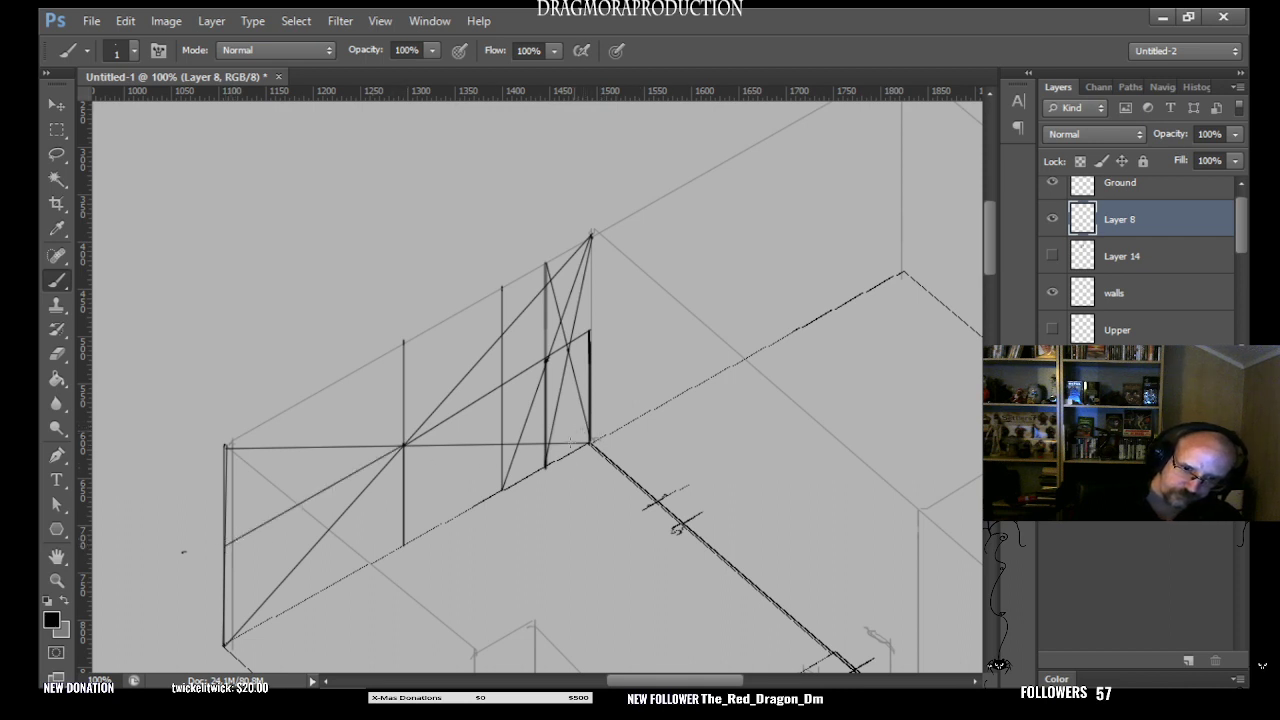
key(ctrl+z)
- Draw two crossing diagonals over the left half of the wall, between the left corner and the centre vertical
click(225, 644)
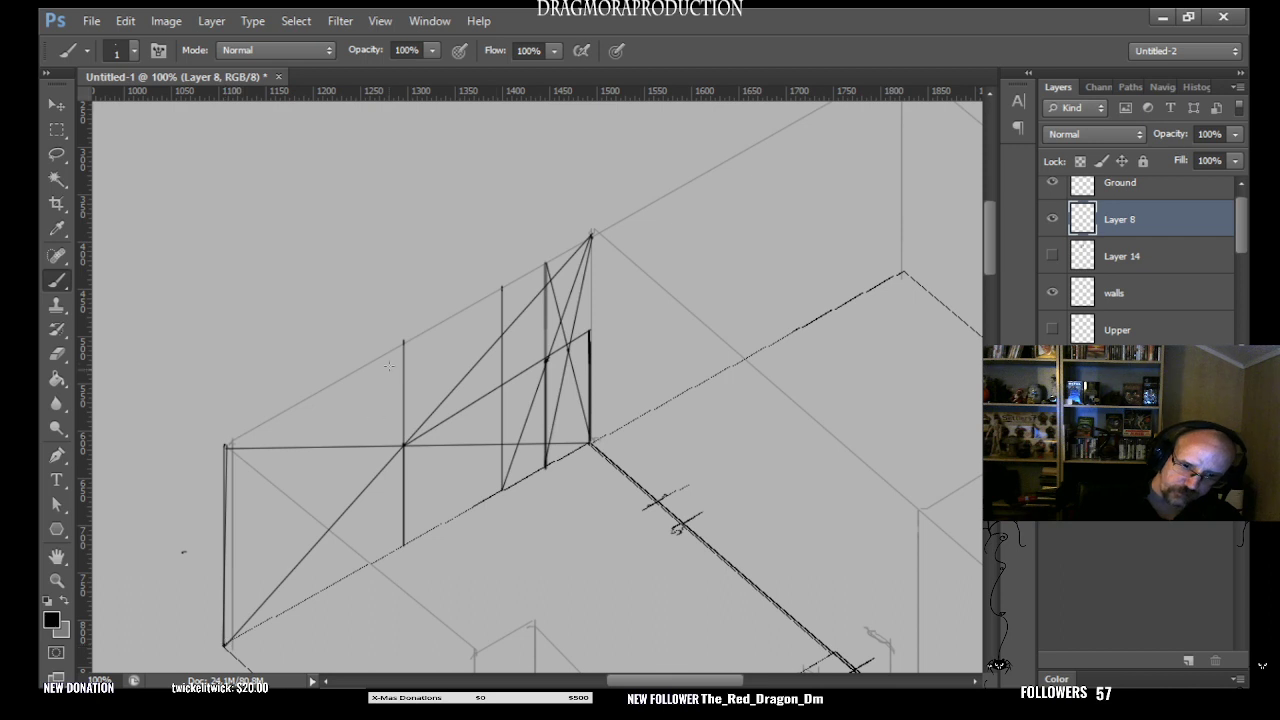
shift+click(403, 343)
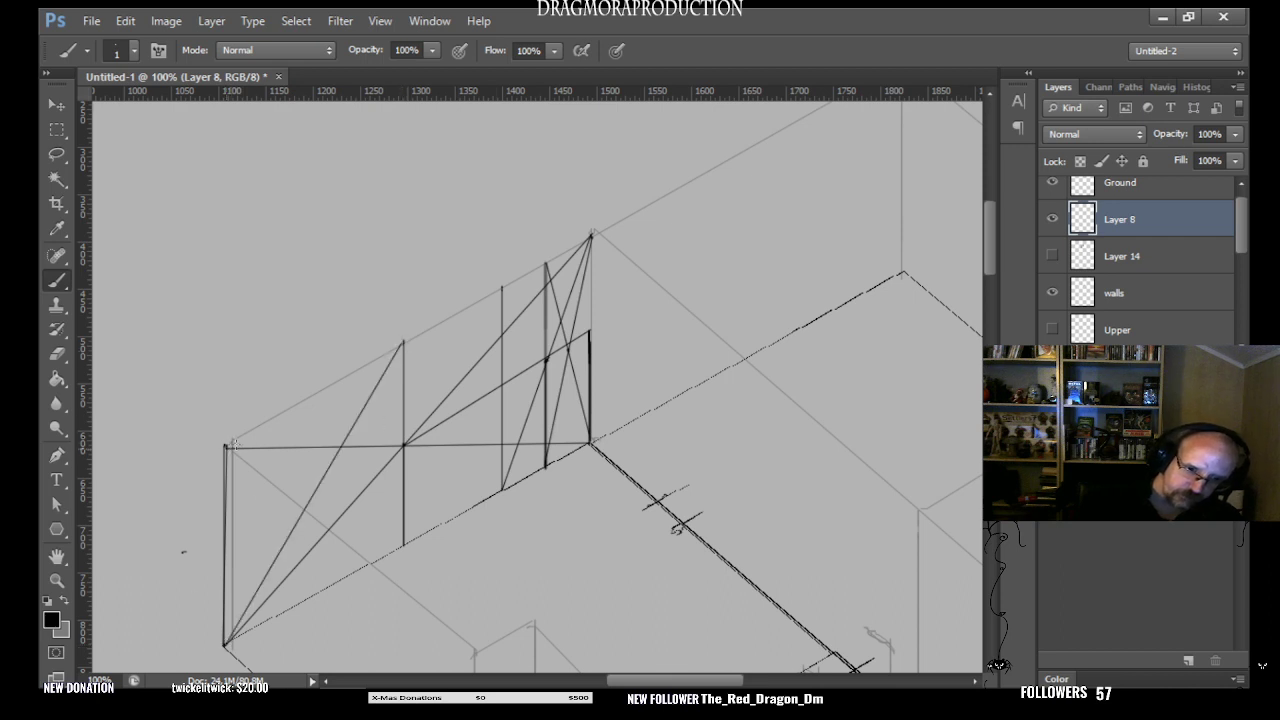
shift+click(400, 543)
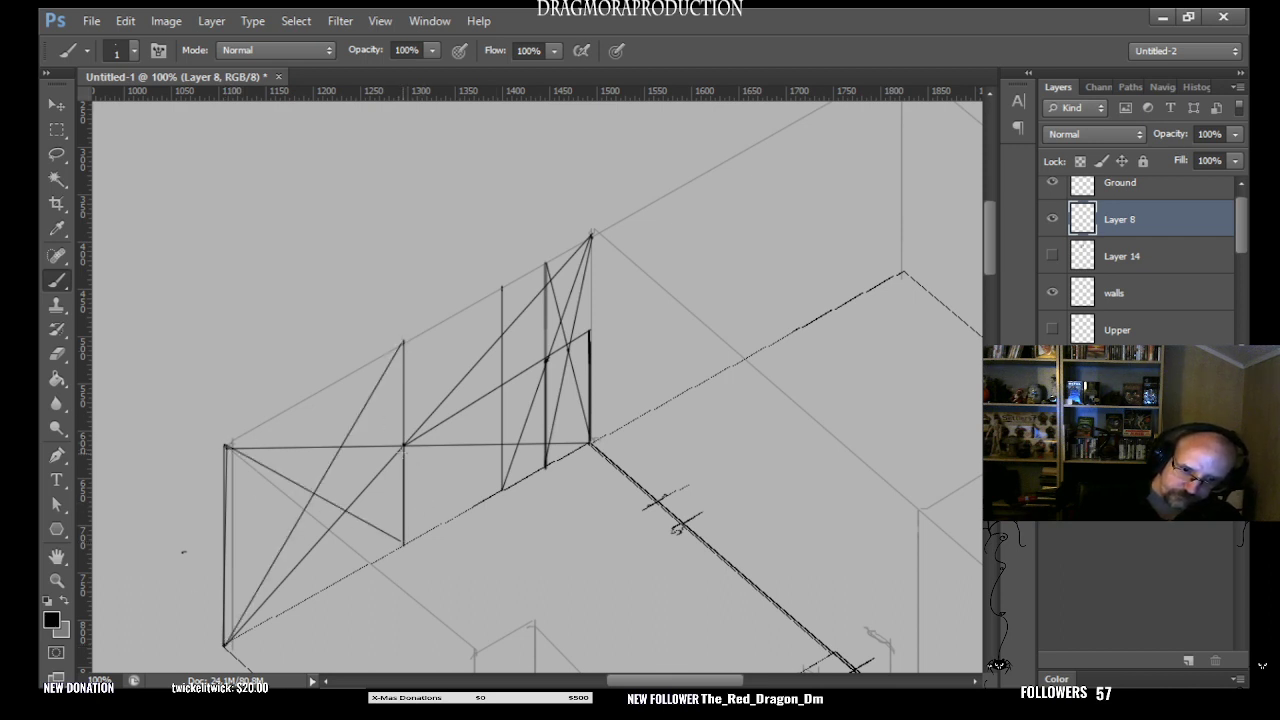
- Continue the mid-height line from the wall's centre through the left half's crossing to the left corner edge
click(403, 445)
shift+click(313, 493)
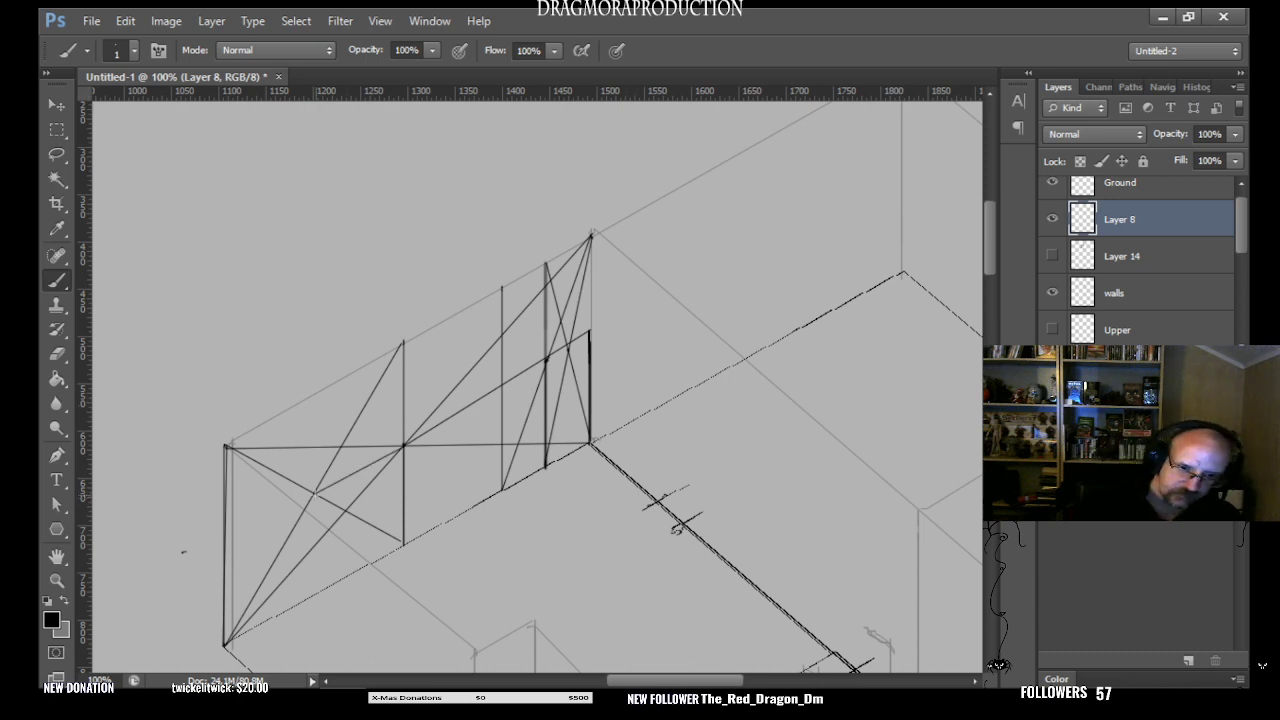
click(226, 537)
shift+click(313, 493)
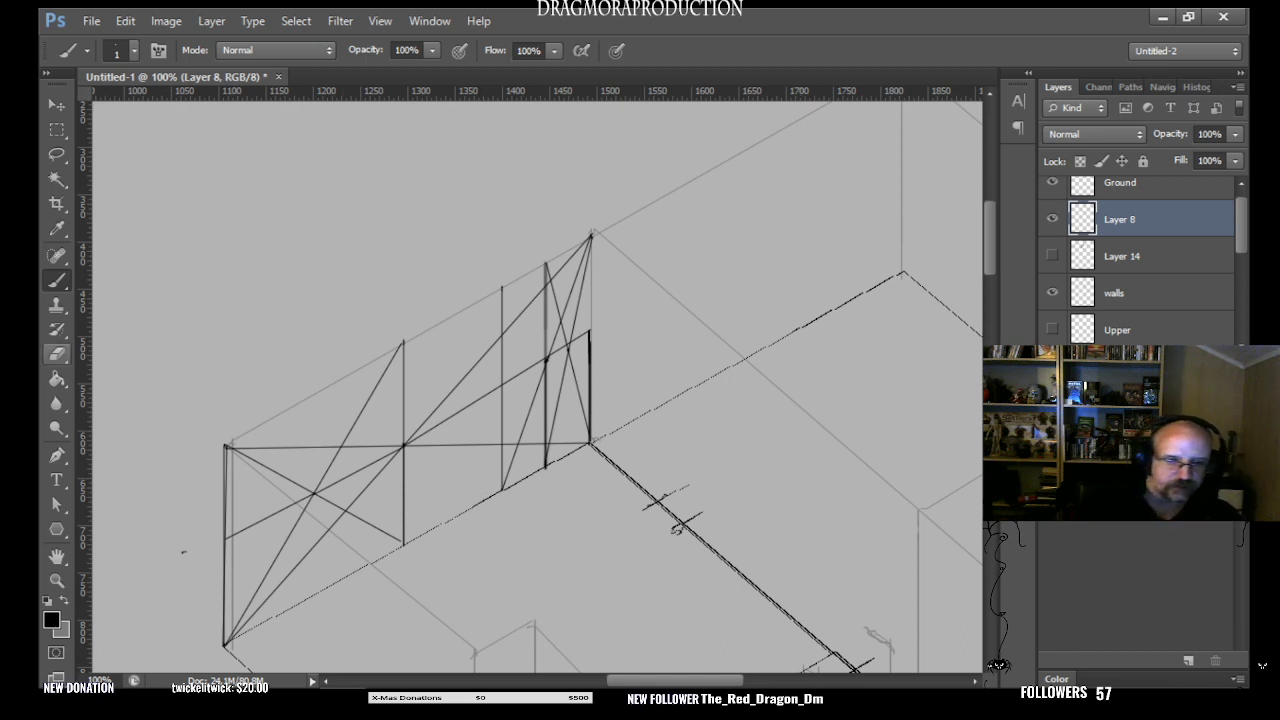
- With the 36 px Eraser, remove the diagonals and the centre vertical from the left half of the wall
click(60, 352)
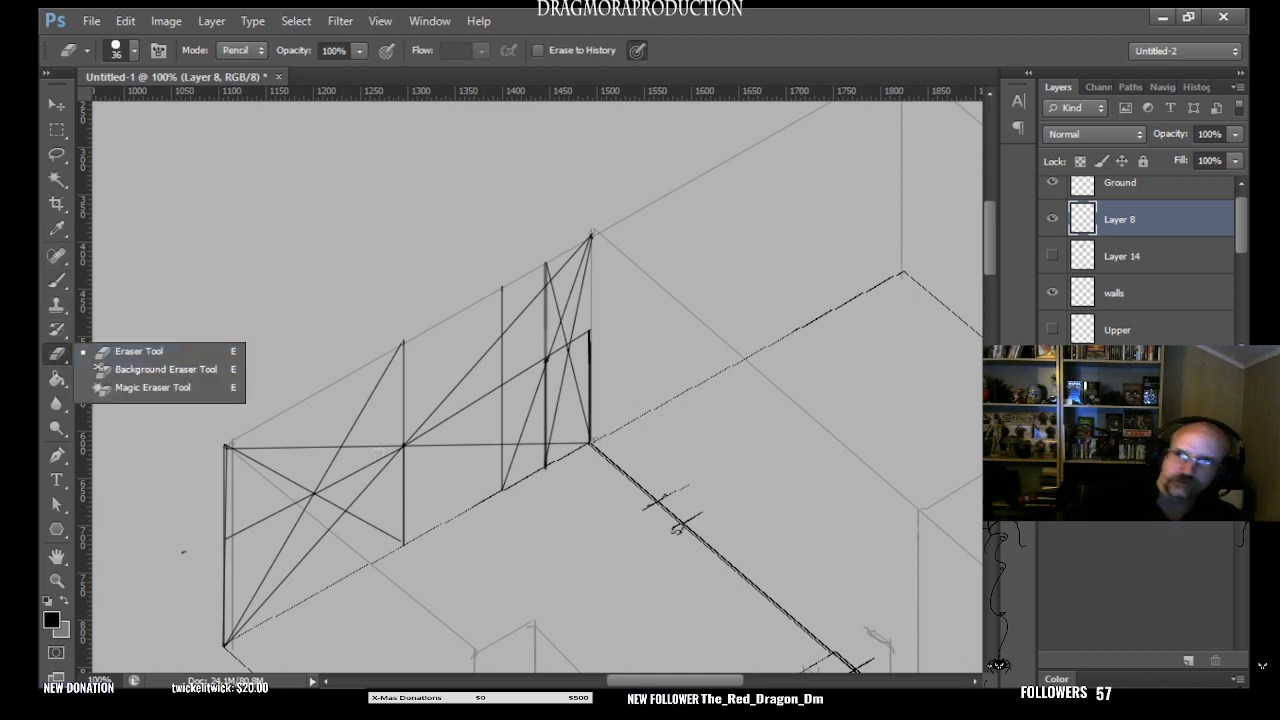
mouse_move(238, 456)
mouse_down()
mouse_move(268, 454)
mouse_move(255, 465)
mouse_move(292, 432)
mouse_move(289, 465)
mouse_move(311, 440)
mouse_move(297, 482)
mouse_move(309, 469)
mouse_move(307, 488)
mouse_move(390, 365)
mouse_up()
mouse_move(389, 430)
mouse_down()
mouse_move(363, 448)
mouse_move(433, 422)
mouse_move(347, 510)
mouse_move(354, 492)
mouse_move(316, 506)
mouse_move(226, 642)
mouse_up()
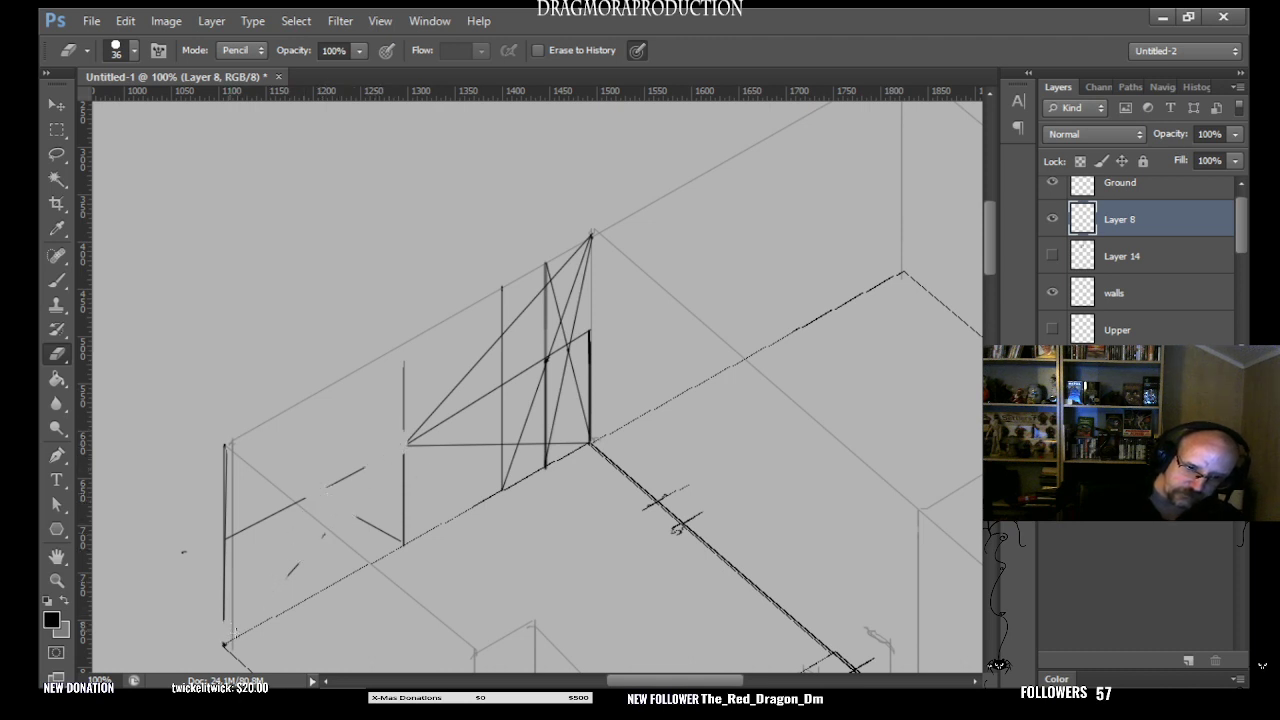
mouse_move(356, 517)
mouse_down()
mouse_move(382, 533)
mouse_move(423, 527)
mouse_move(407, 507)
mouse_move(407, 536)
mouse_move(472, 476)
mouse_move(402, 499)
mouse_move(402, 468)
mouse_up()
drag(413, 413, 404, 360)
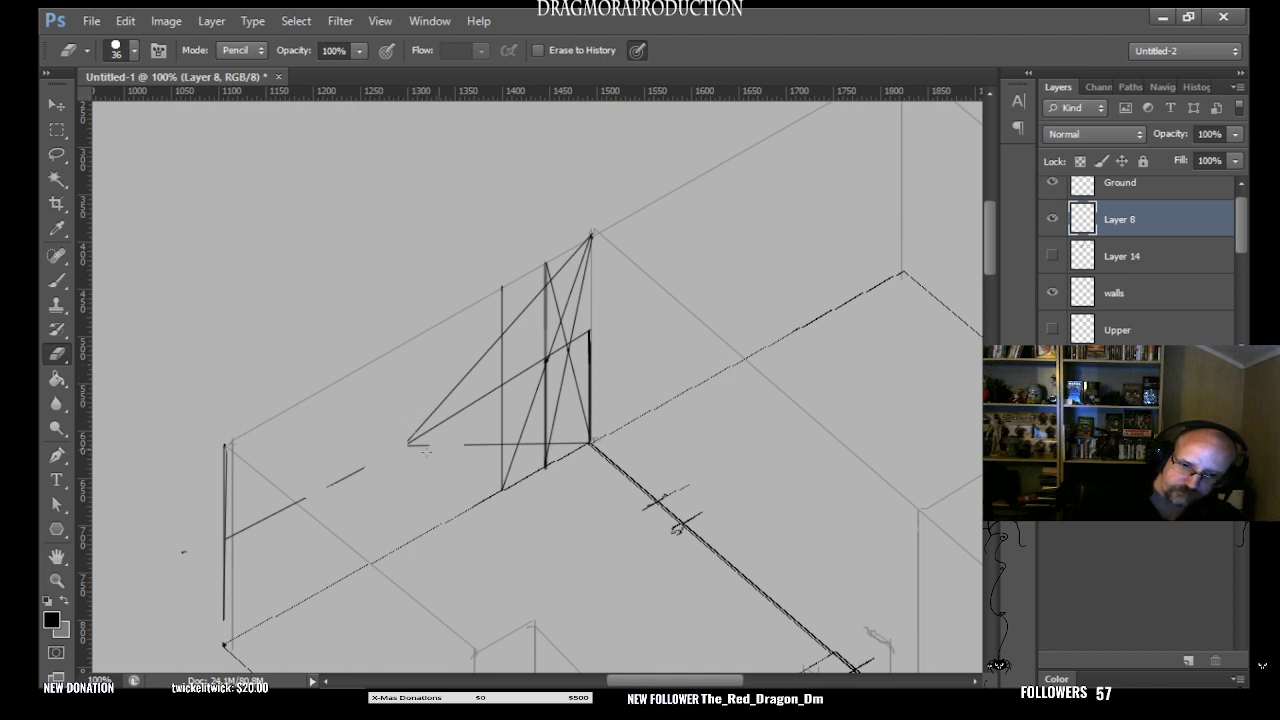
- Erase the diagonals and helper verticals from the right half of the wall, sparing most of the mid-height line
mouse_move(414, 443)
mouse_down()
mouse_move(454, 462)
mouse_move(482, 443)
mouse_move(514, 456)
mouse_move(522, 438)
mouse_move(557, 433)
mouse_move(528, 437)
mouse_move(538, 371)
mouse_up()
drag(509, 478, 510, 470)
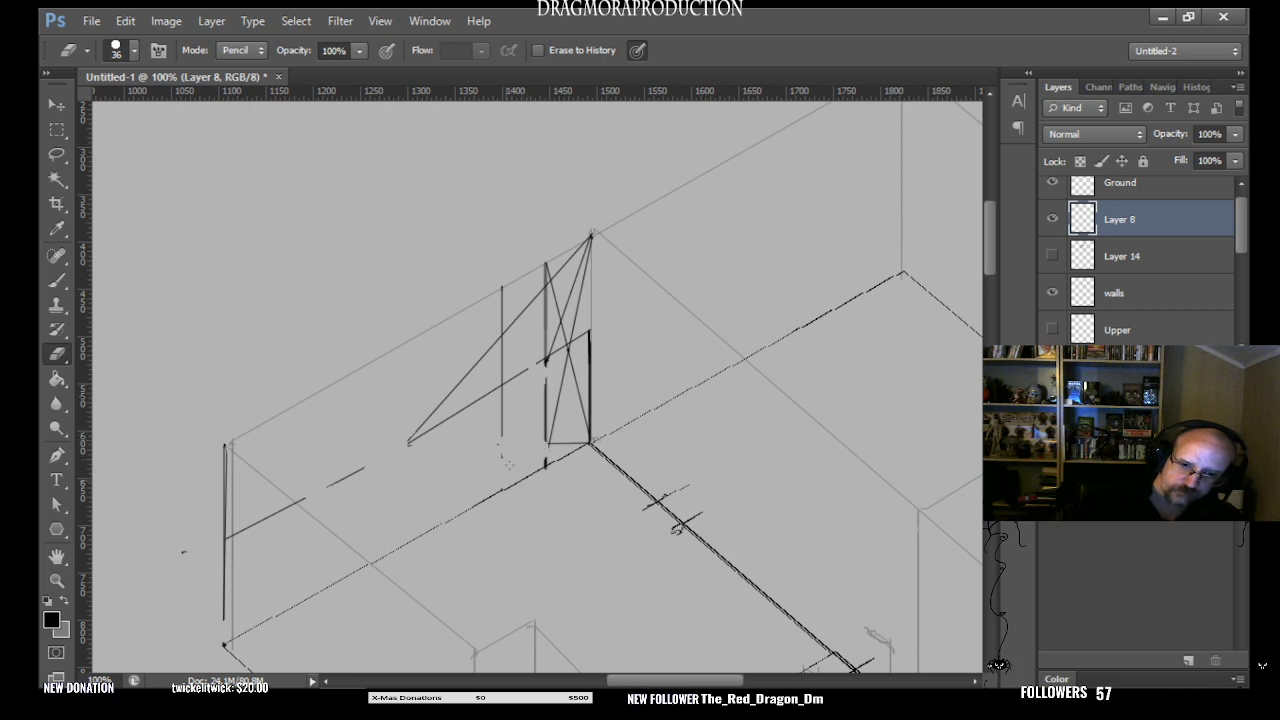
mouse_move(563, 388)
mouse_down()
mouse_move(557, 443)
mouse_move(579, 427)
mouse_up()
mouse_move(580, 254)
mouse_down()
mouse_move(576, 310)
mouse_move(582, 262)
mouse_up()
mouse_move(569, 329)
mouse_down()
mouse_move(551, 278)
mouse_move(566, 263)
mouse_move(557, 301)
mouse_move(522, 312)
mouse_move(528, 301)
mouse_move(409, 436)
mouse_up()
drag(502, 318, 504, 290)
drag(497, 353, 502, 438)
mouse_move(542, 285)
mouse_down()
mouse_move(545, 345)
mouse_move(546, 269)
mouse_move(546, 466)
mouse_up()
- Compare the drawing with and without Layer 8 by toggling that layer's visibility
click(1052, 219)
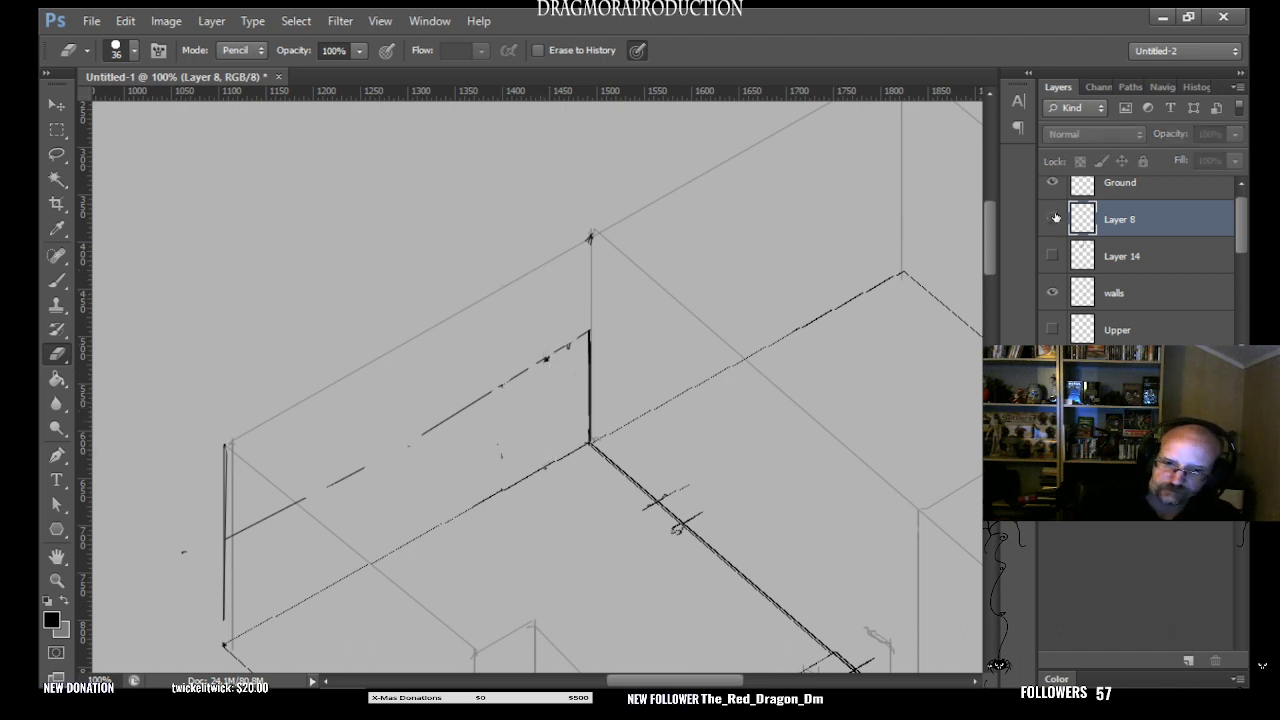
click(1052, 219)
click(1052, 219)
click(1052, 219)
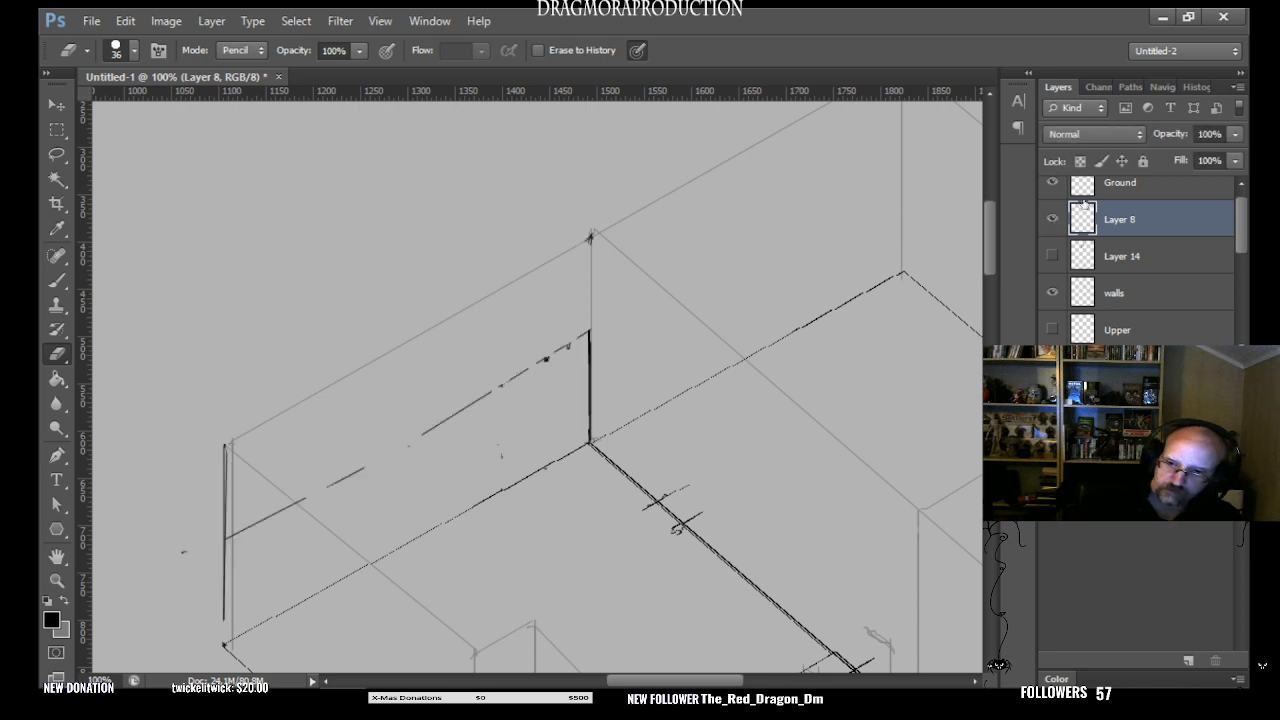
click(1052, 220)
click(1052, 219)
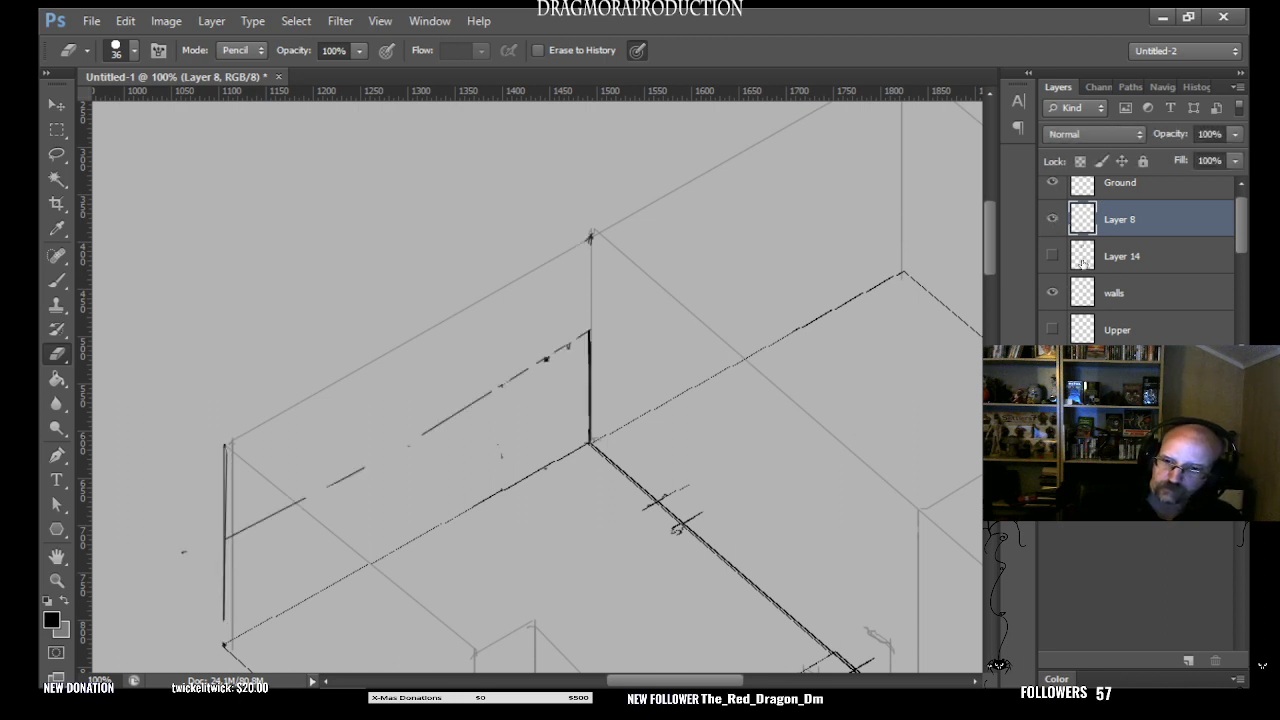
click(1052, 219)
click(1052, 219)
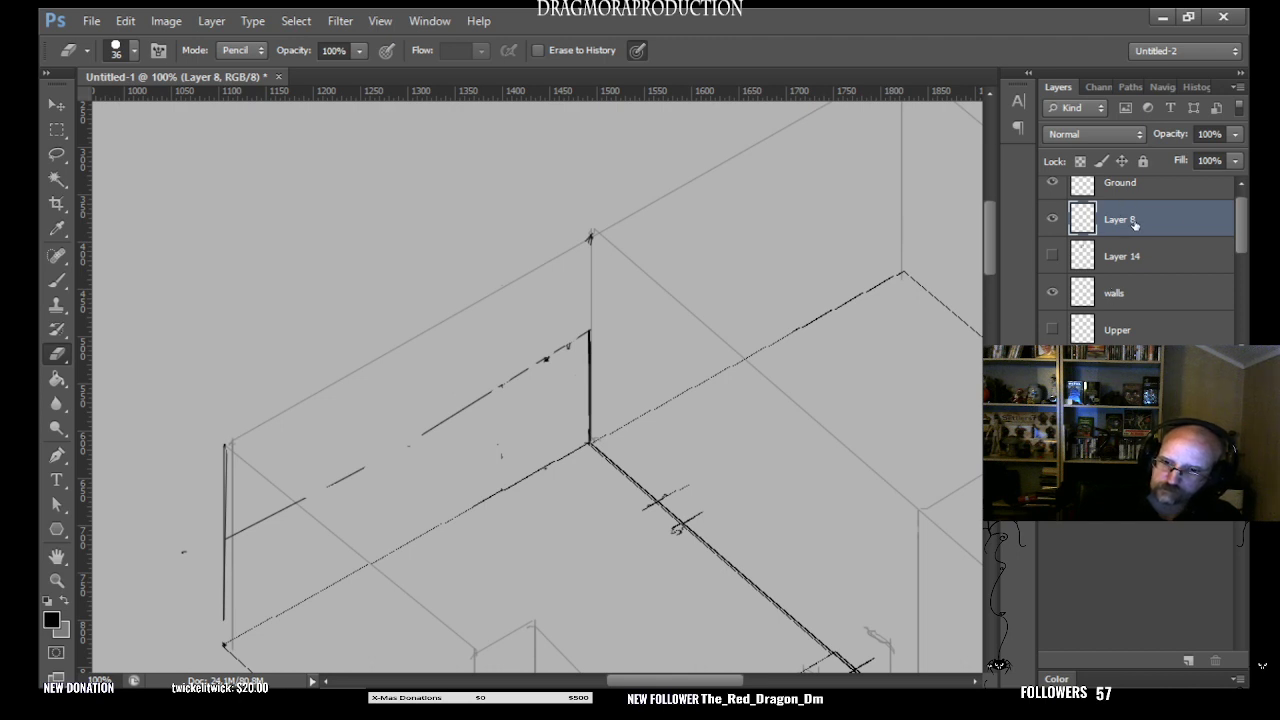
- Rename Layer 8 as "Scetch"
double_click(1132, 222)
key(BackSpace)
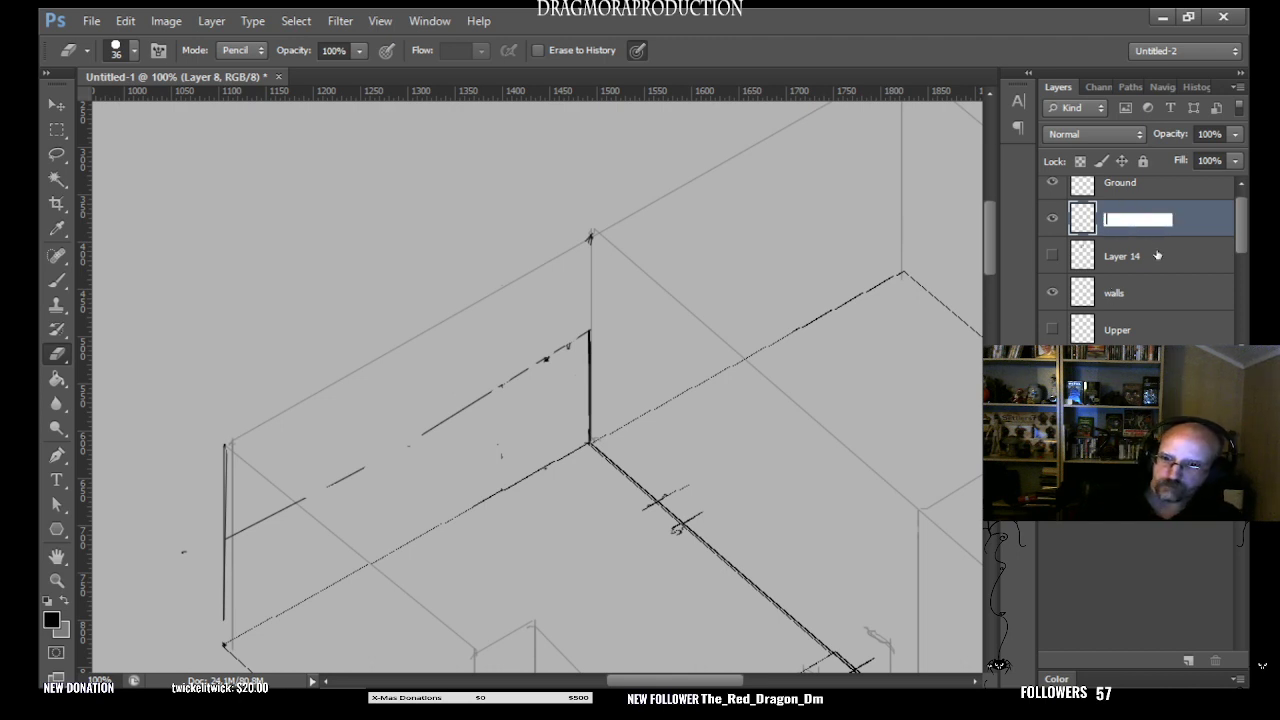
text(s)
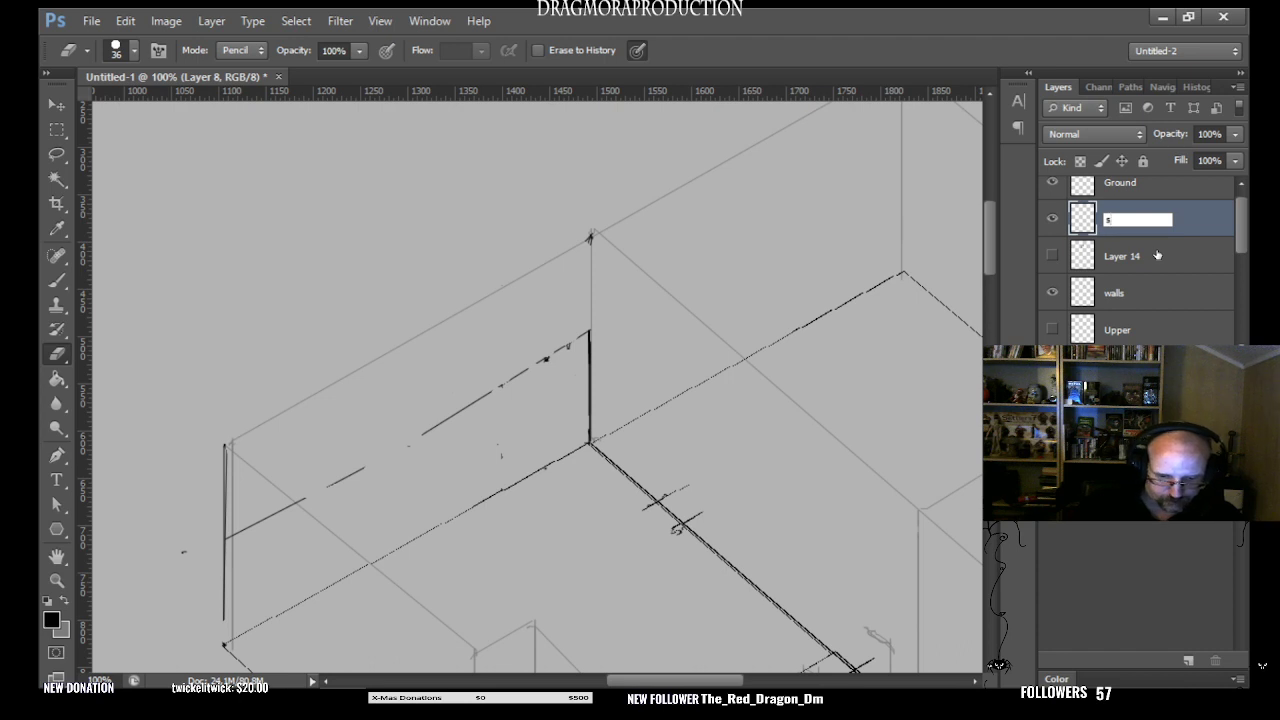
text(CT)
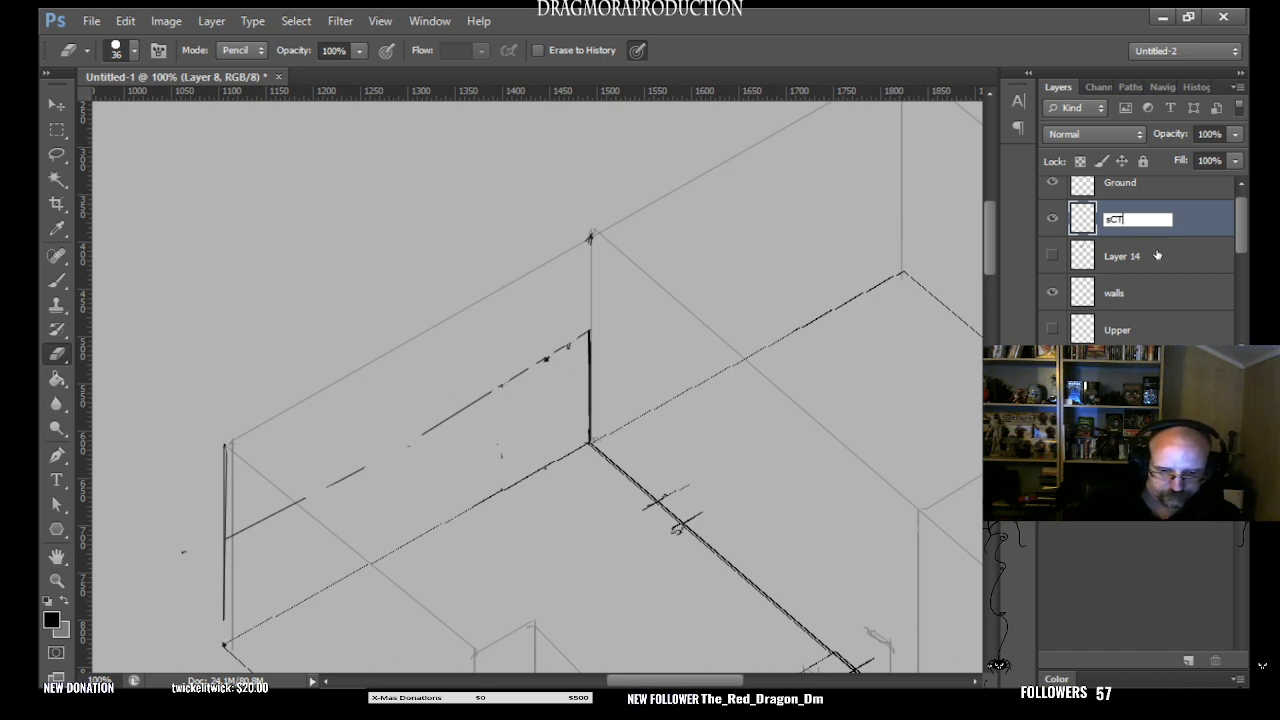
text(ONE)
key(BackSpace)
key(BackSpace)
key(BackSpace)
key(BackSpace)
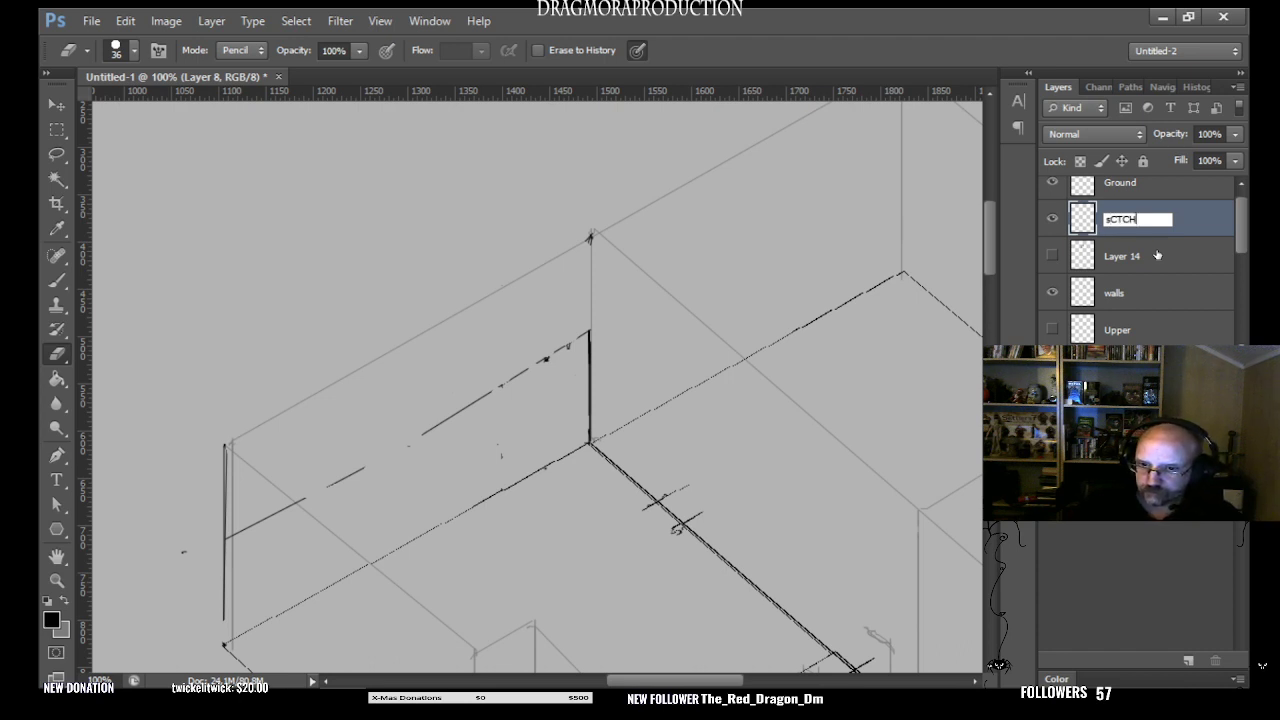
key(BackSpace)
key(BackSpace)
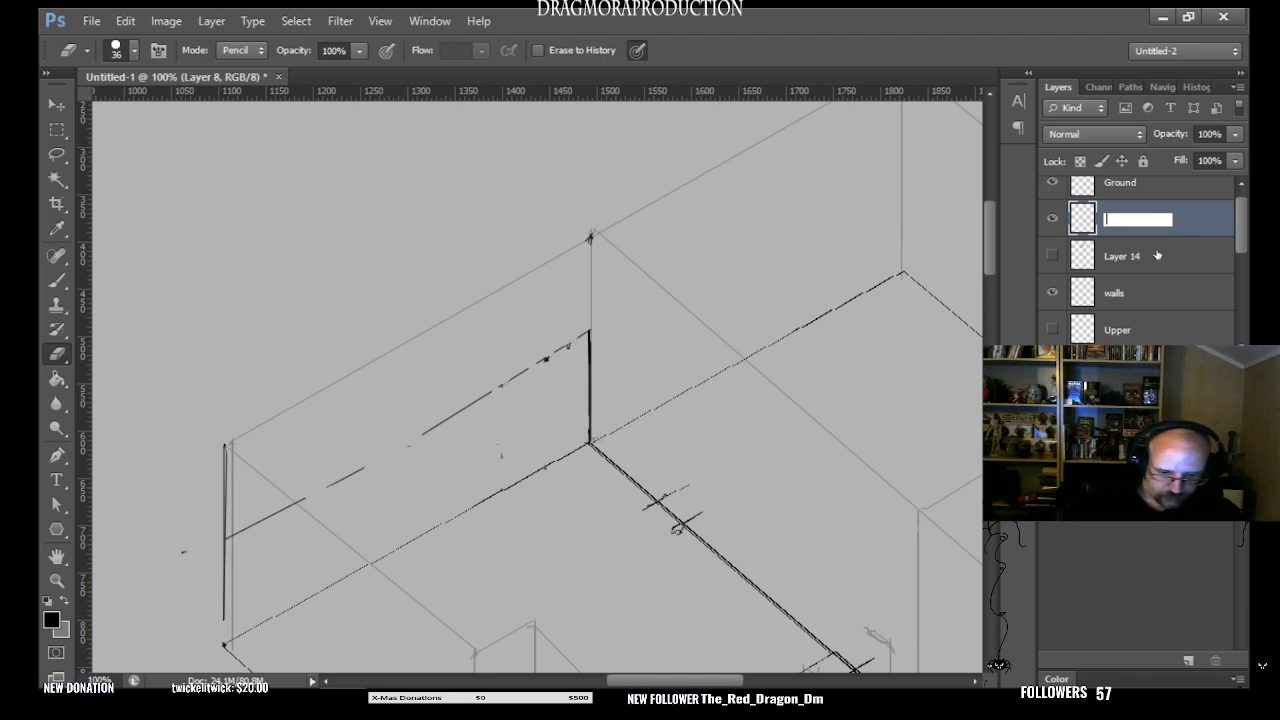
text(Scet)
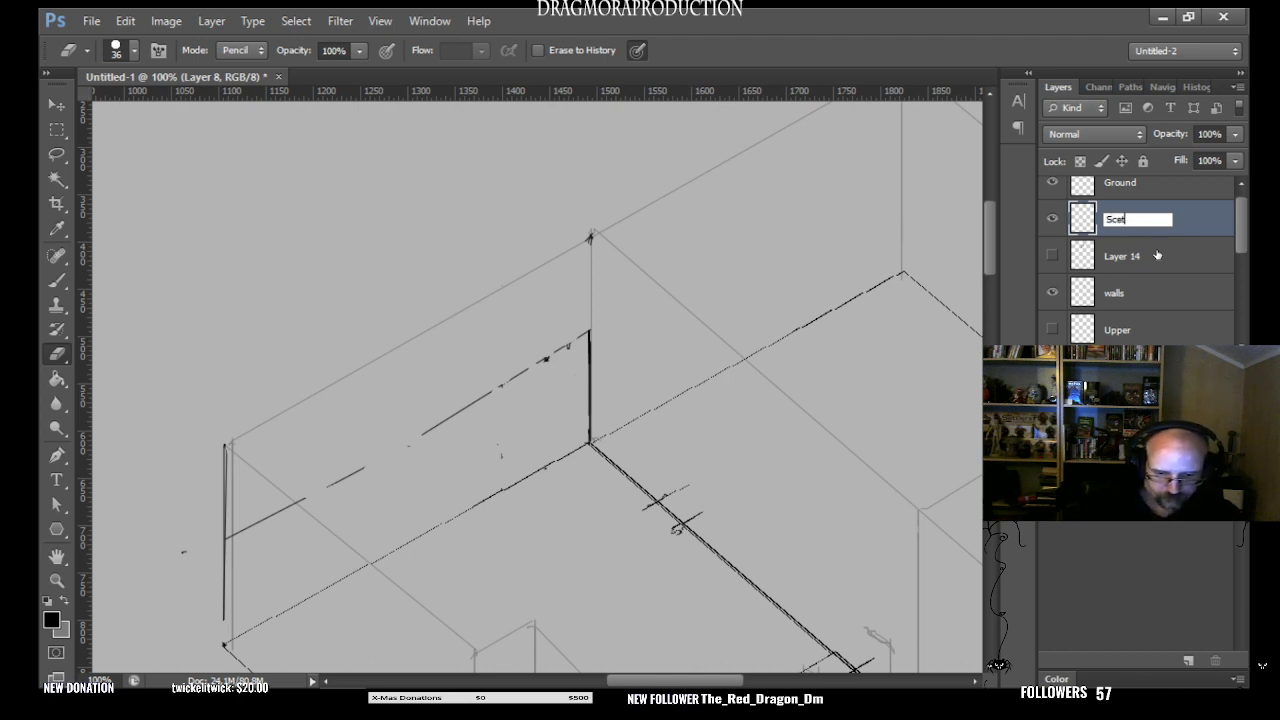
text(chg)
key(BackSpace)
key(Return)
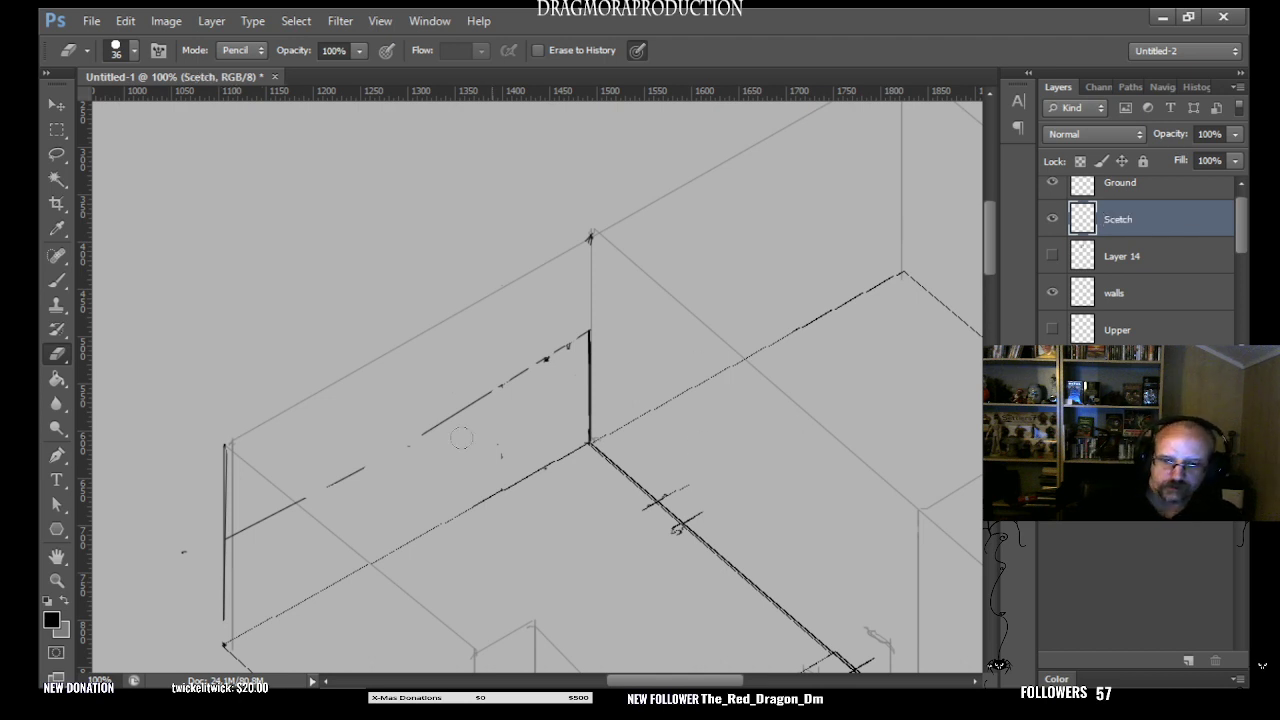
- With the 1 px Brush, redraw the mid-height line straight across the wall and add a full-height vertical through the mark near the corner
click(58, 279)
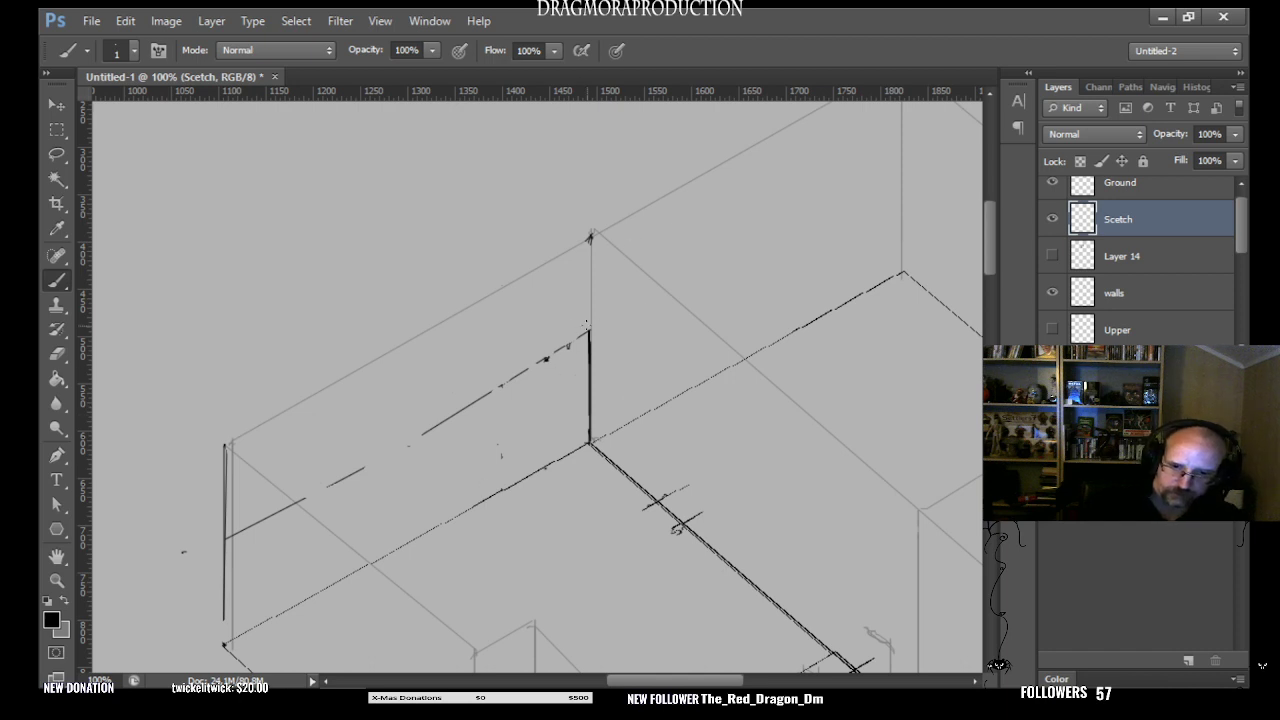
click(227, 539)
shift+click(588, 332)
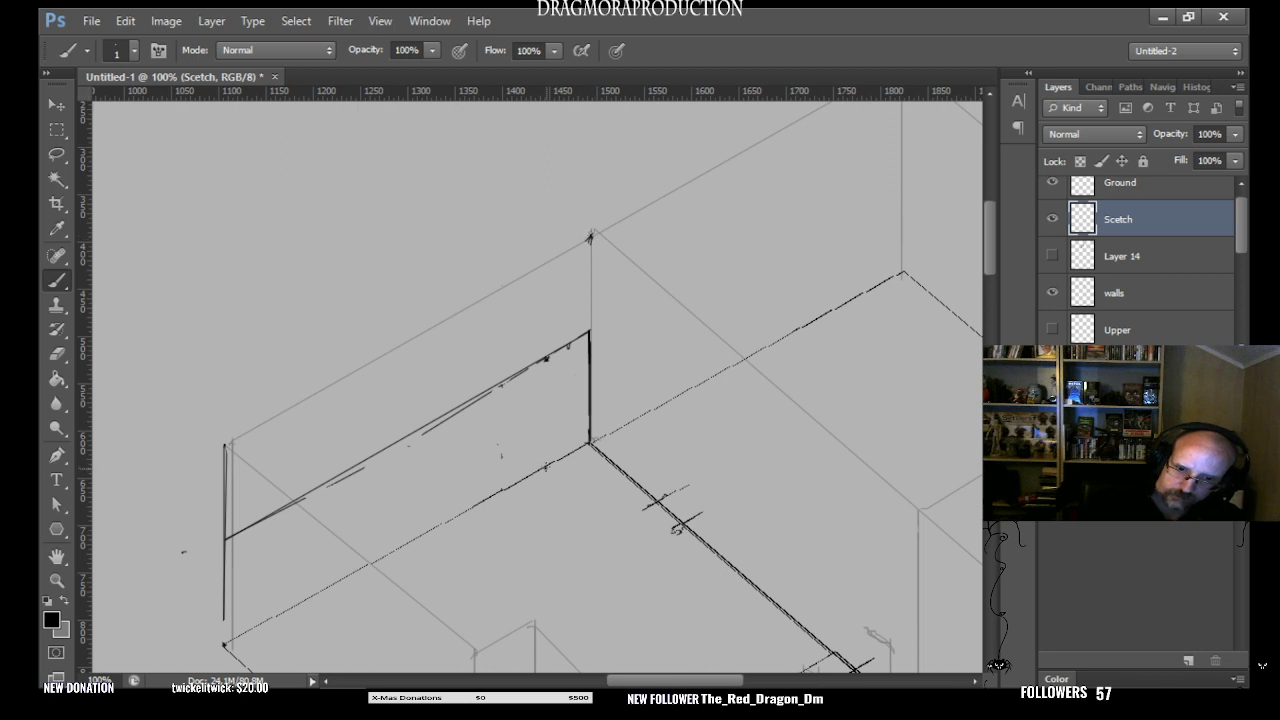
drag(547, 467, 547, 262)
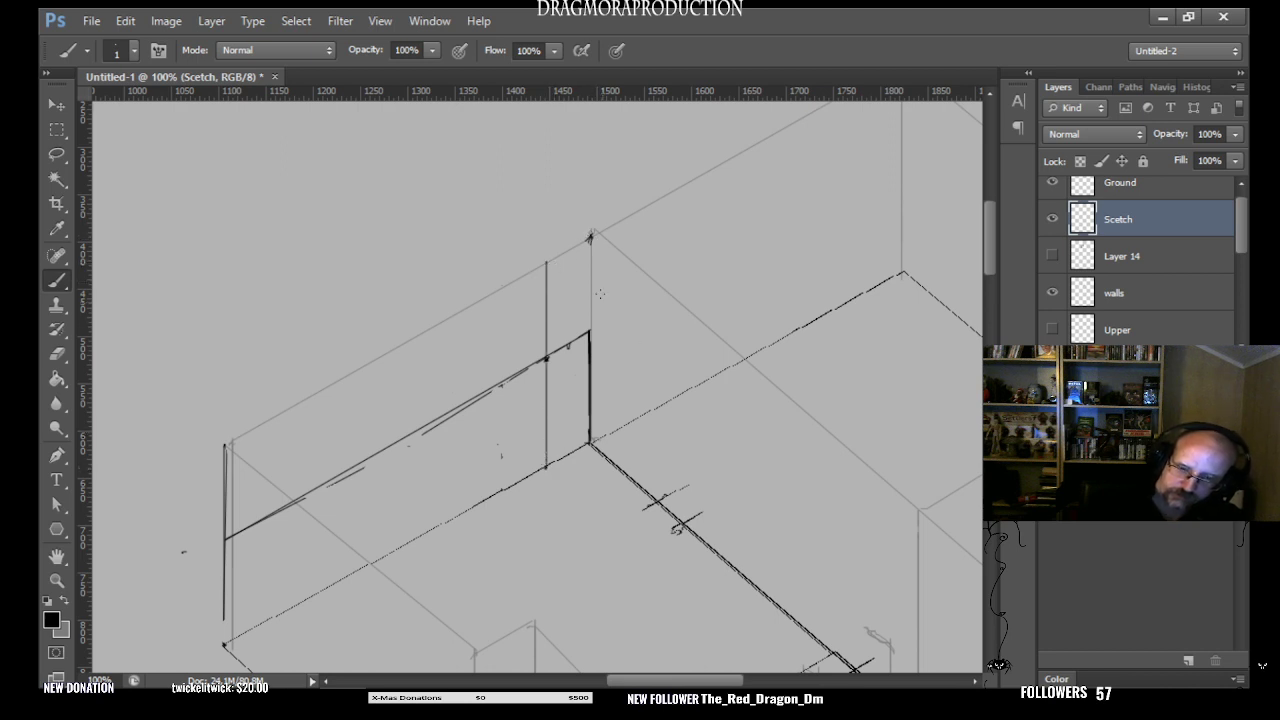
- Try to draw the diagonal from the wall's upper corner through the mid-height crossing to the floor line, as one line and in two halves
shift+click(504, 488)
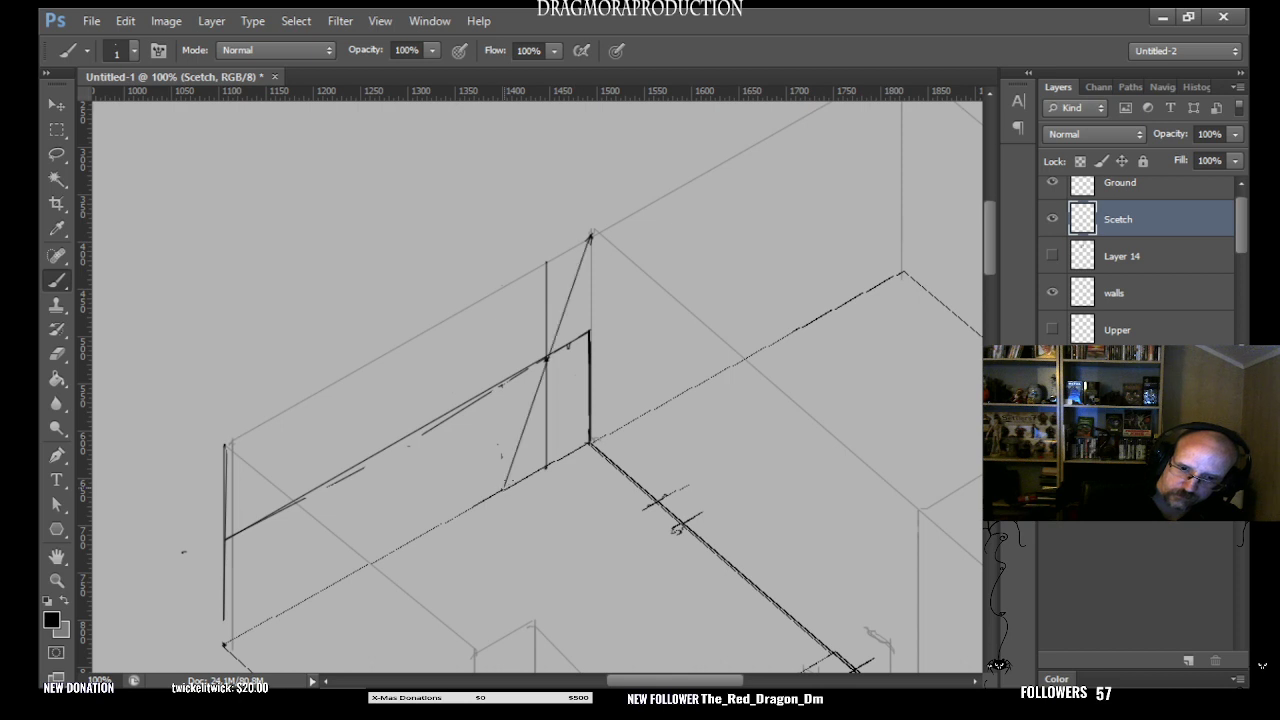
key(ctrl+z)
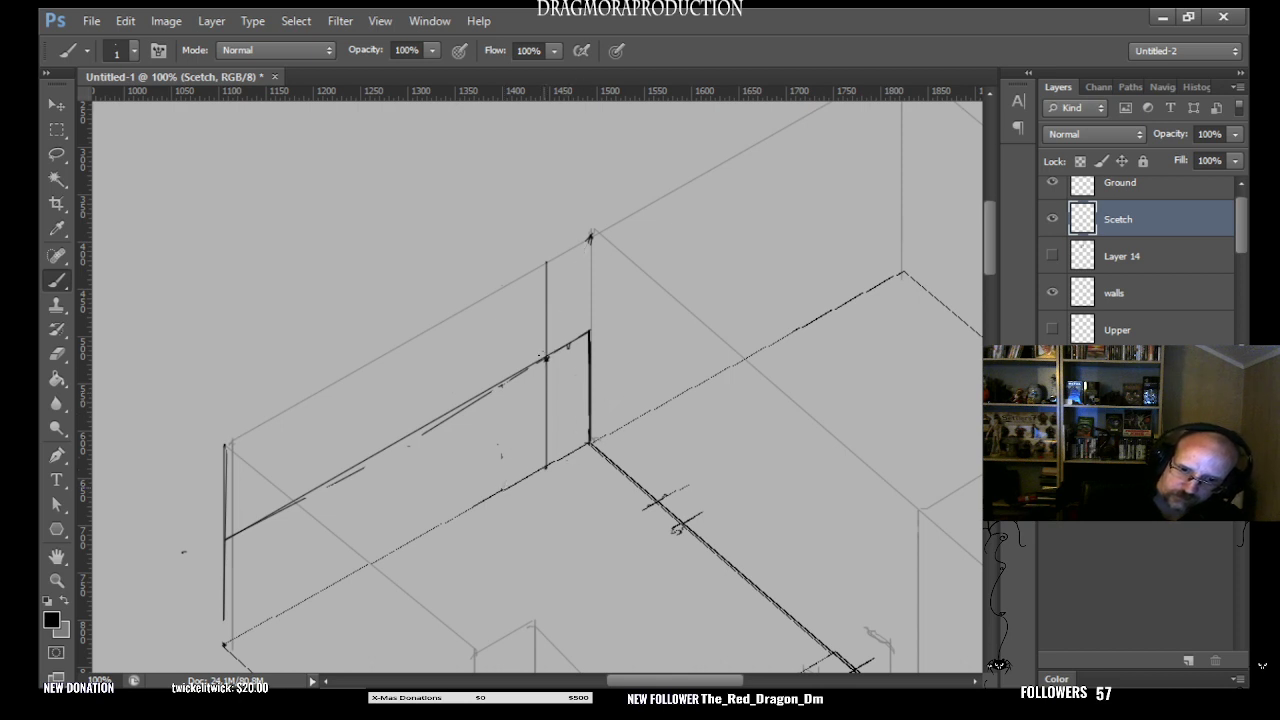
shift+click(590, 238)
drag(547, 357, 546, 478)
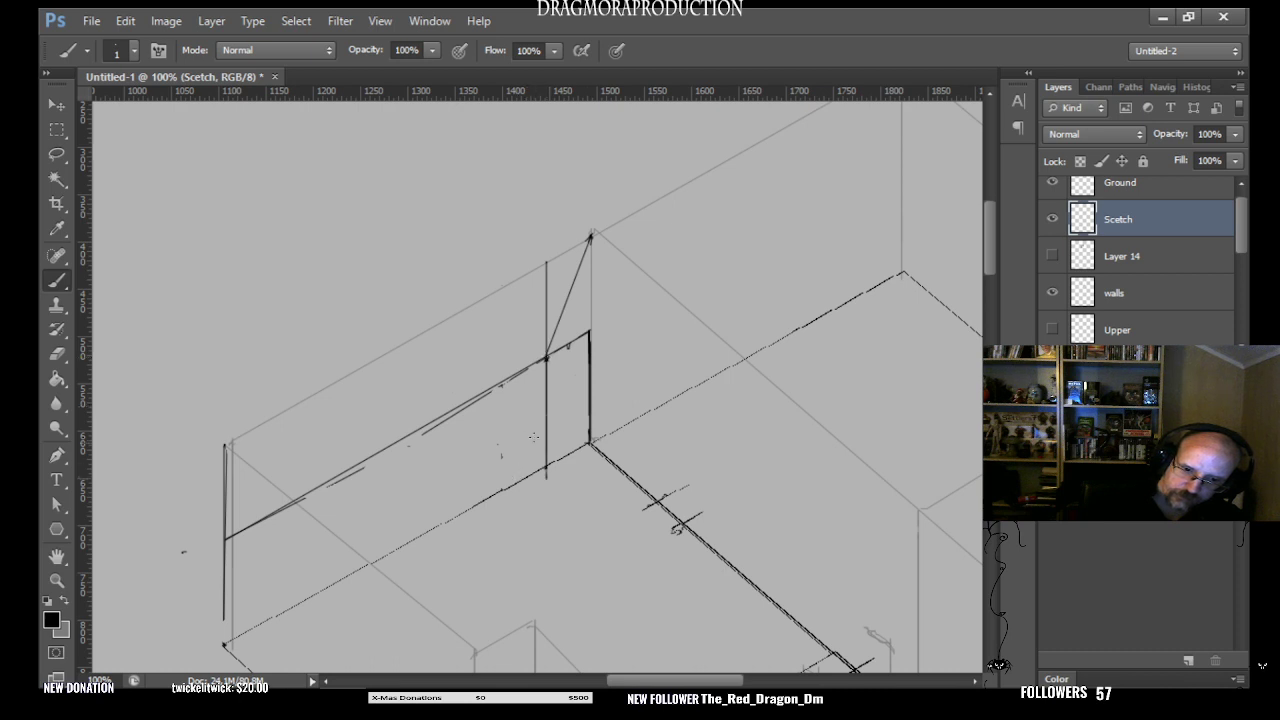
click(505, 488)
shift+click(546, 358)
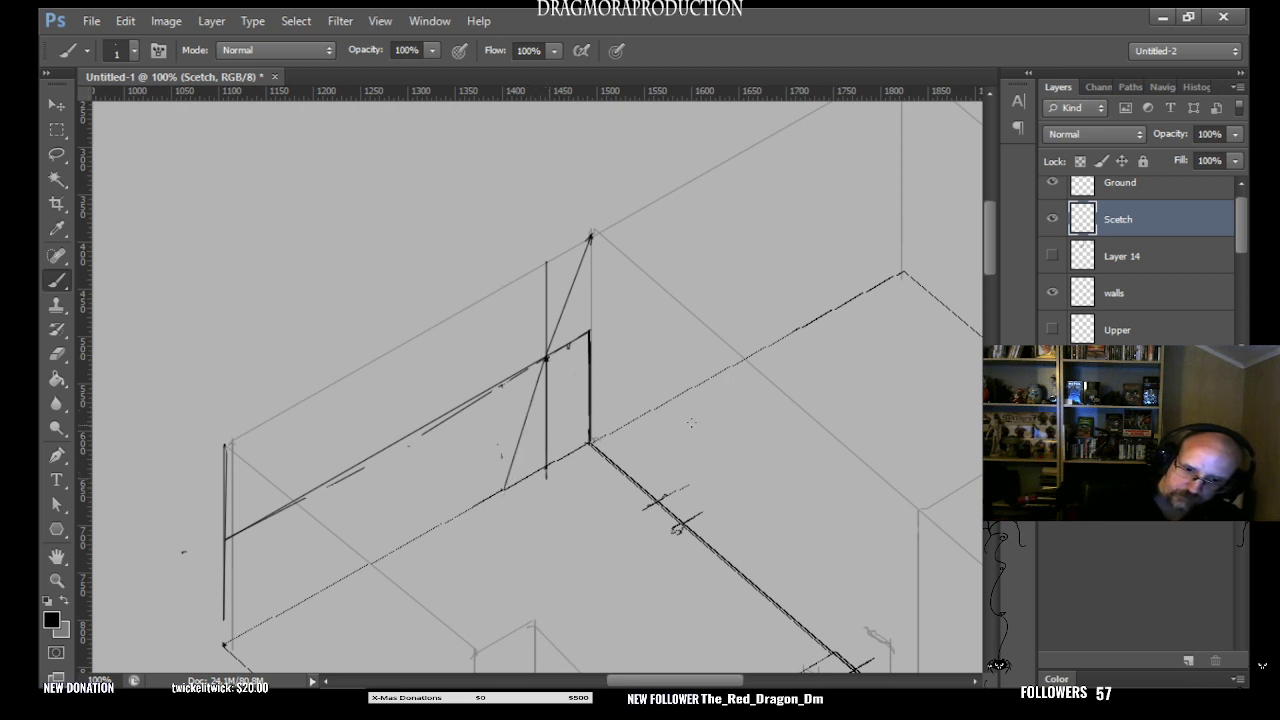
click(503, 490)
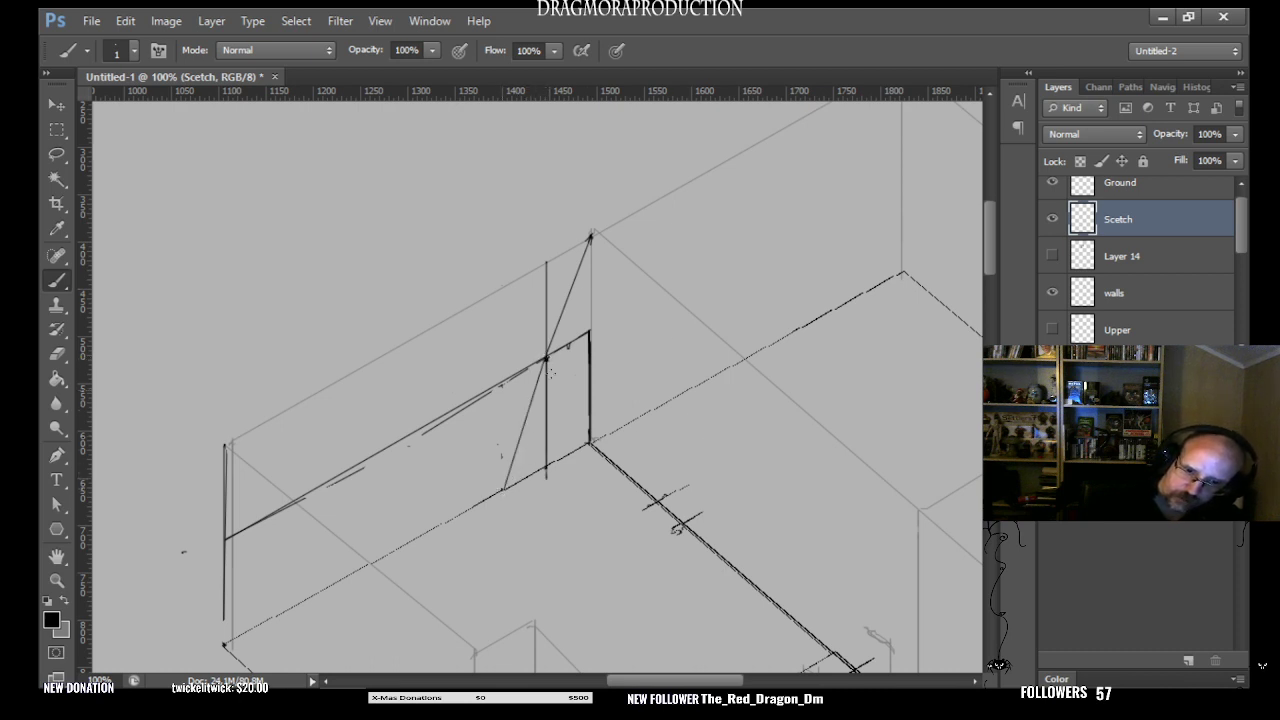
shift+click(590, 236)
key(ctrl+z)
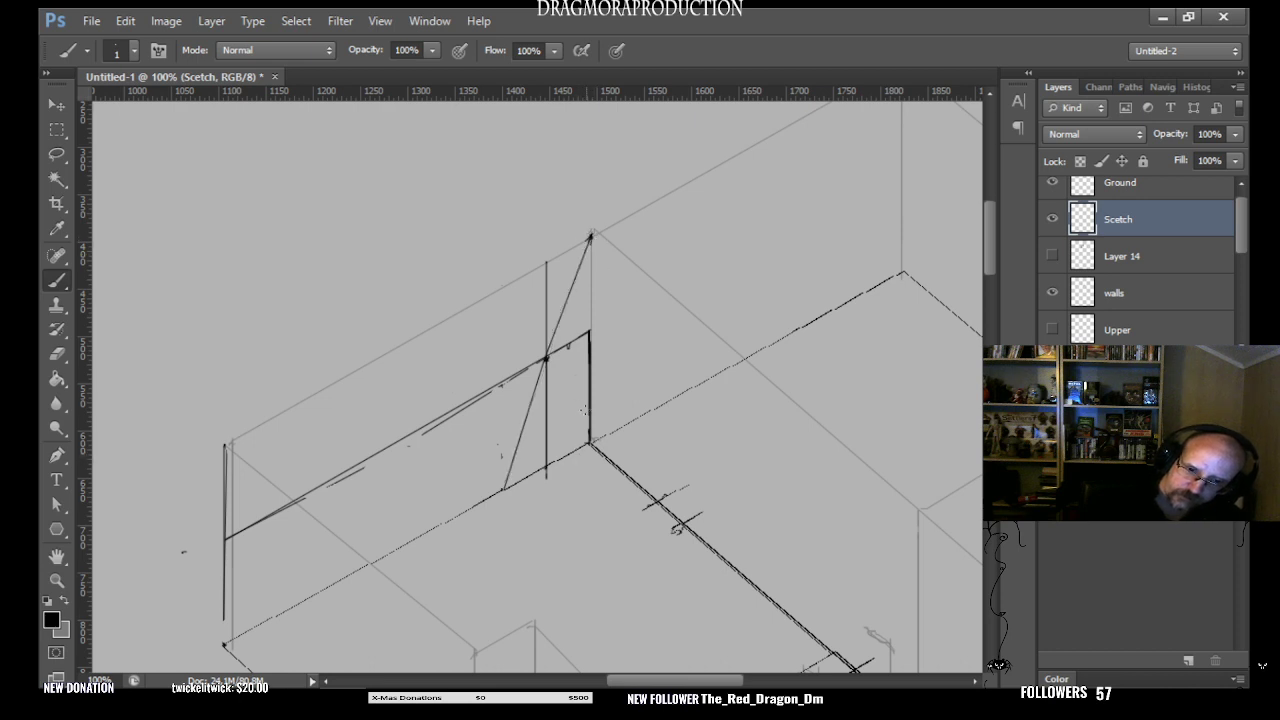
key(ctrl+alt+z)
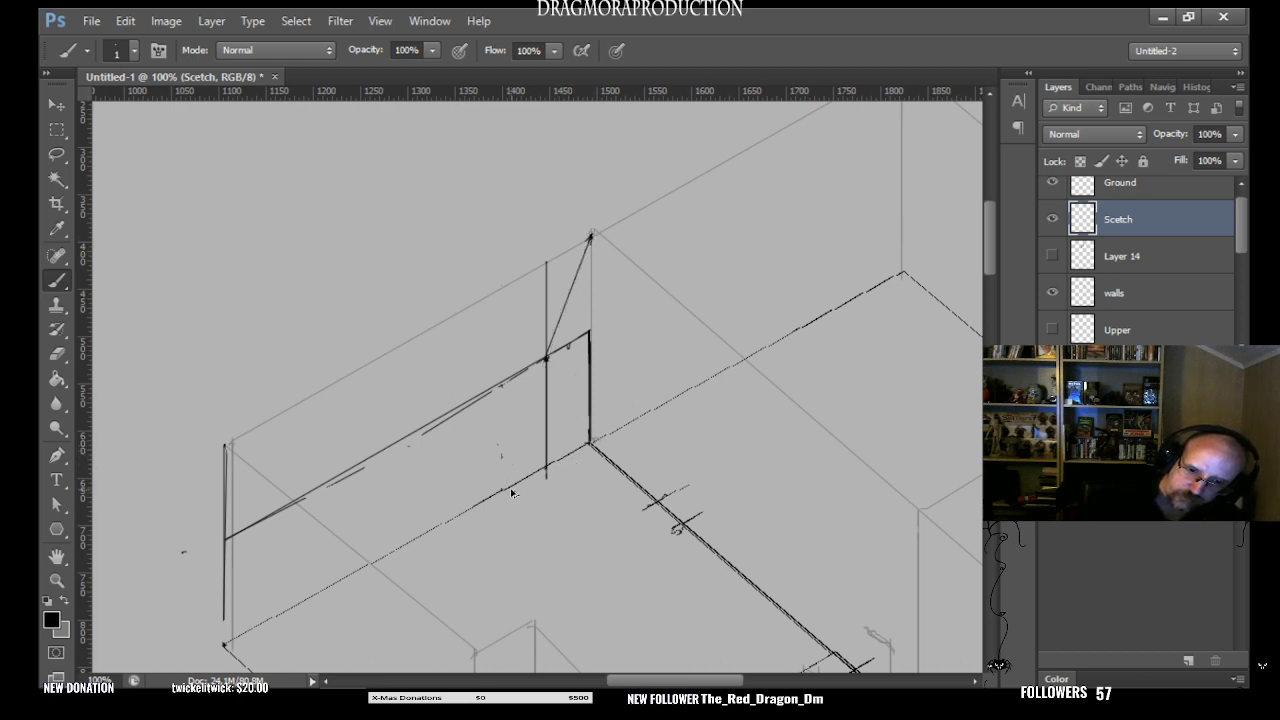
key(ctrl+alt+z)
key(ctrl+alt+z)
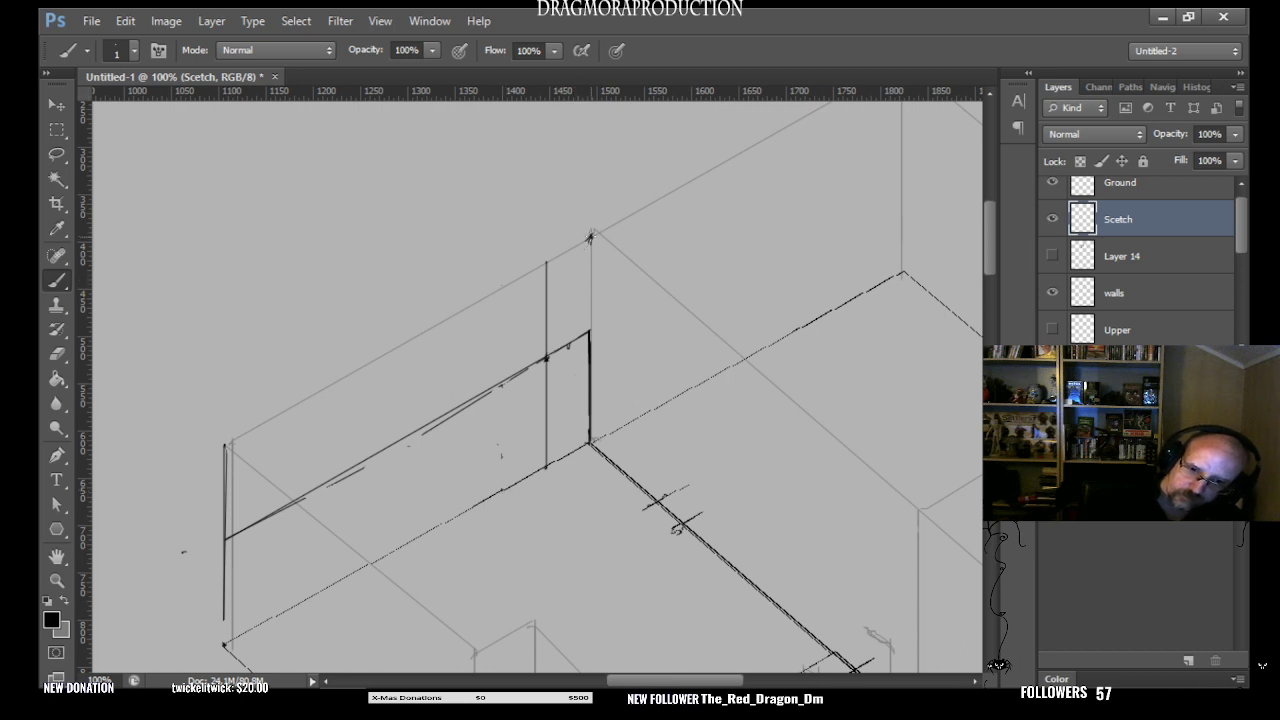
- Redo and undo the trial diagonal strokes, and retry one straight diagonal between the upper corner and the floor mark
key(ctrl+shift+z)
key(ctrl+shift+z)
key(ctrl+shift+z)
key(ctrl+alt+z)
key(ctrl+alt+z)
key(ctrl+alt+z)
shift+click(590, 237)
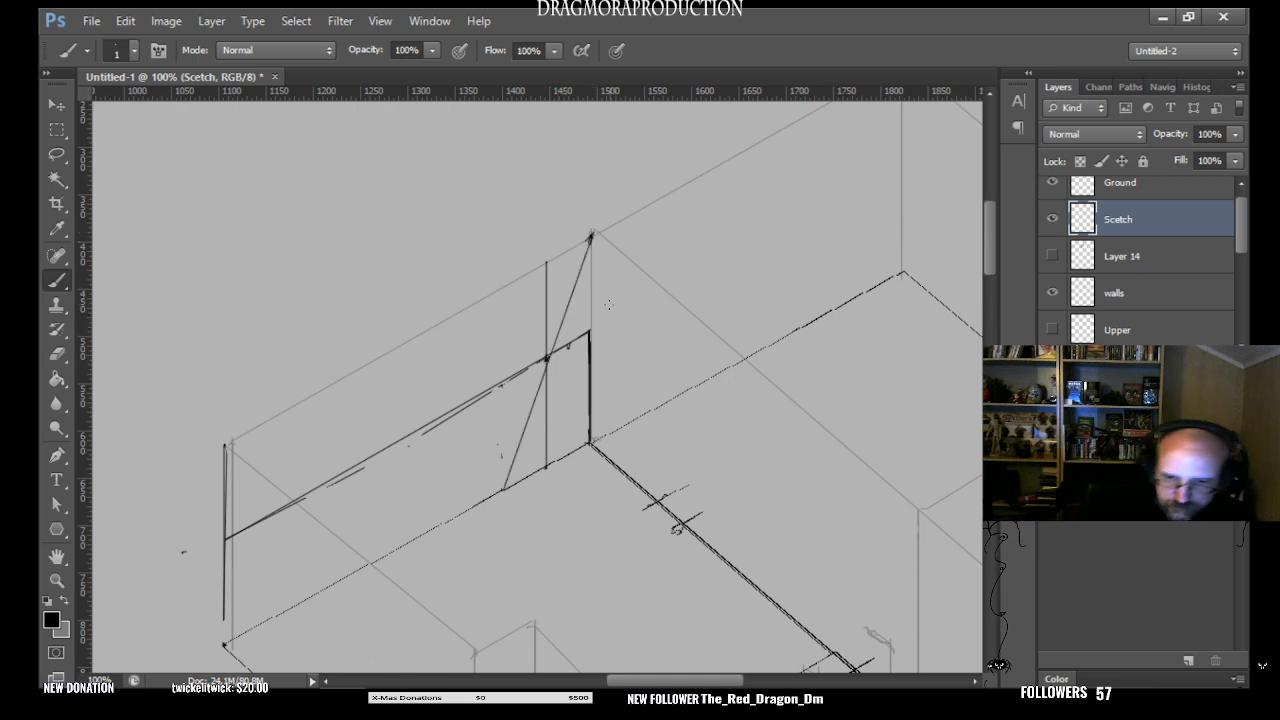
key(ctrl+z)
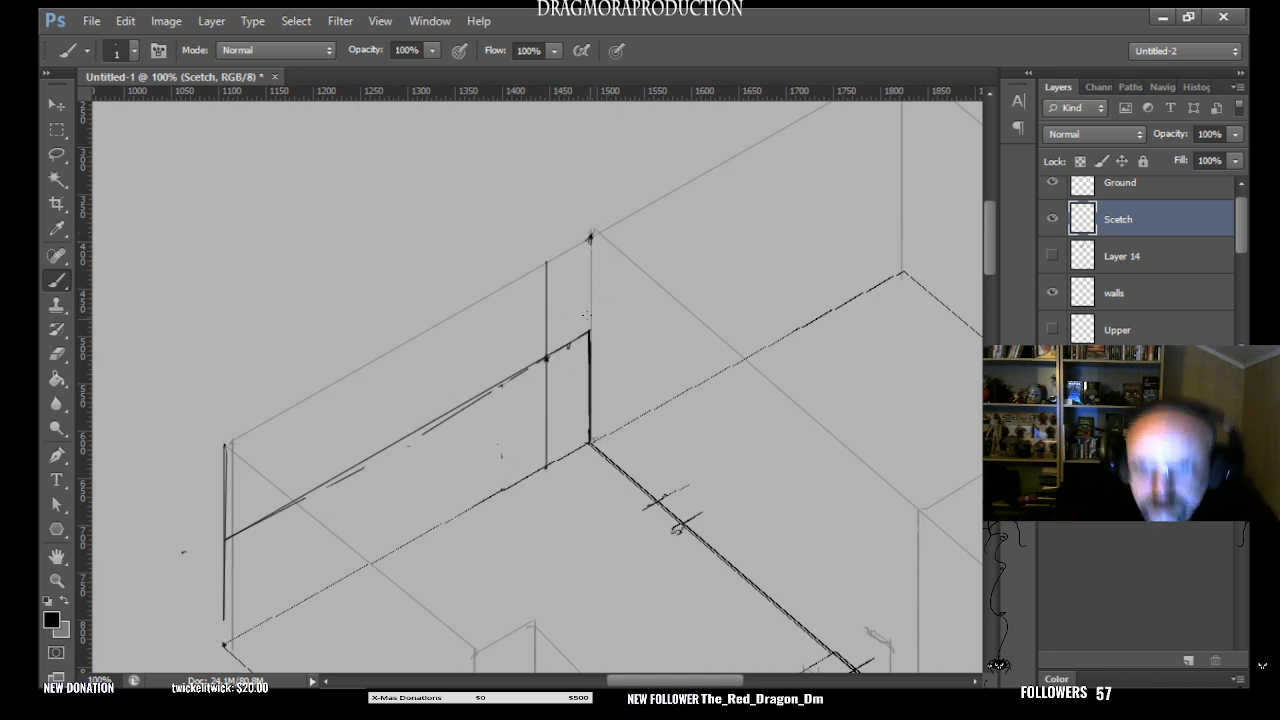
- Try several floor-line end points for the diagonal running from the wall's upper corner through the mid-height crossing
click(57, 580)
key(ctrl+plus)
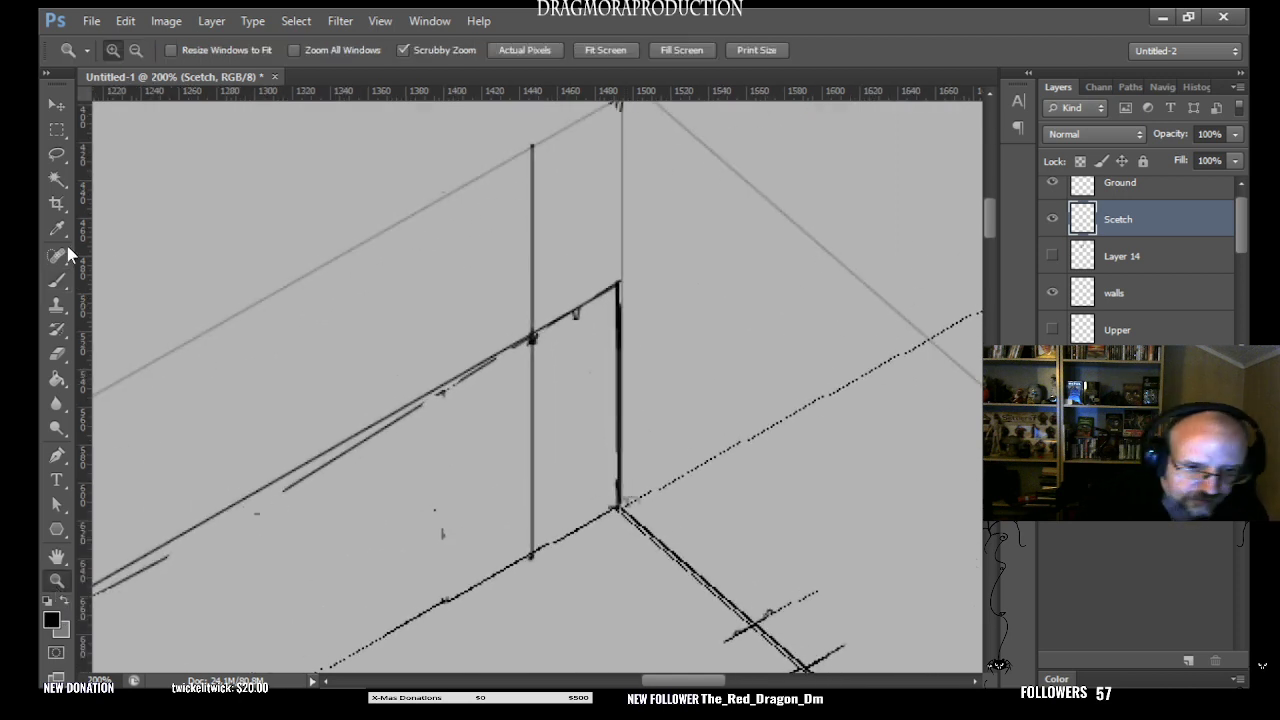
click(60, 282)
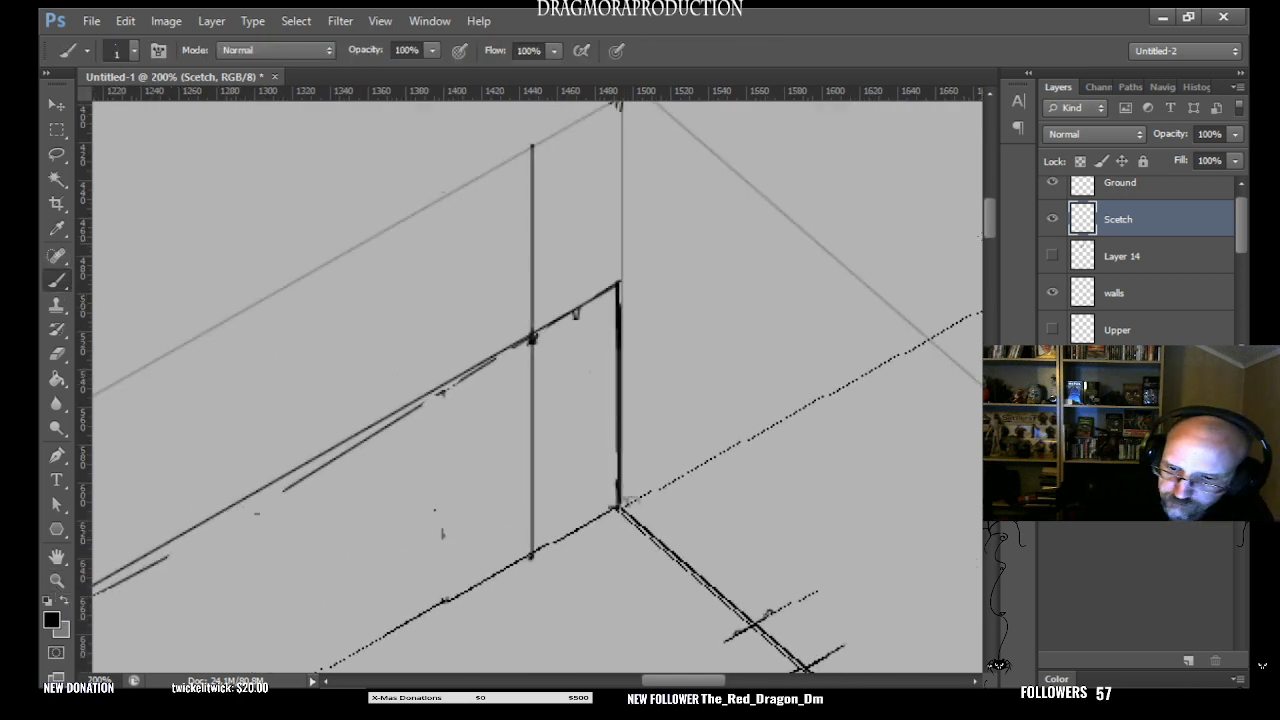
scroll(991, 217, up, 4)
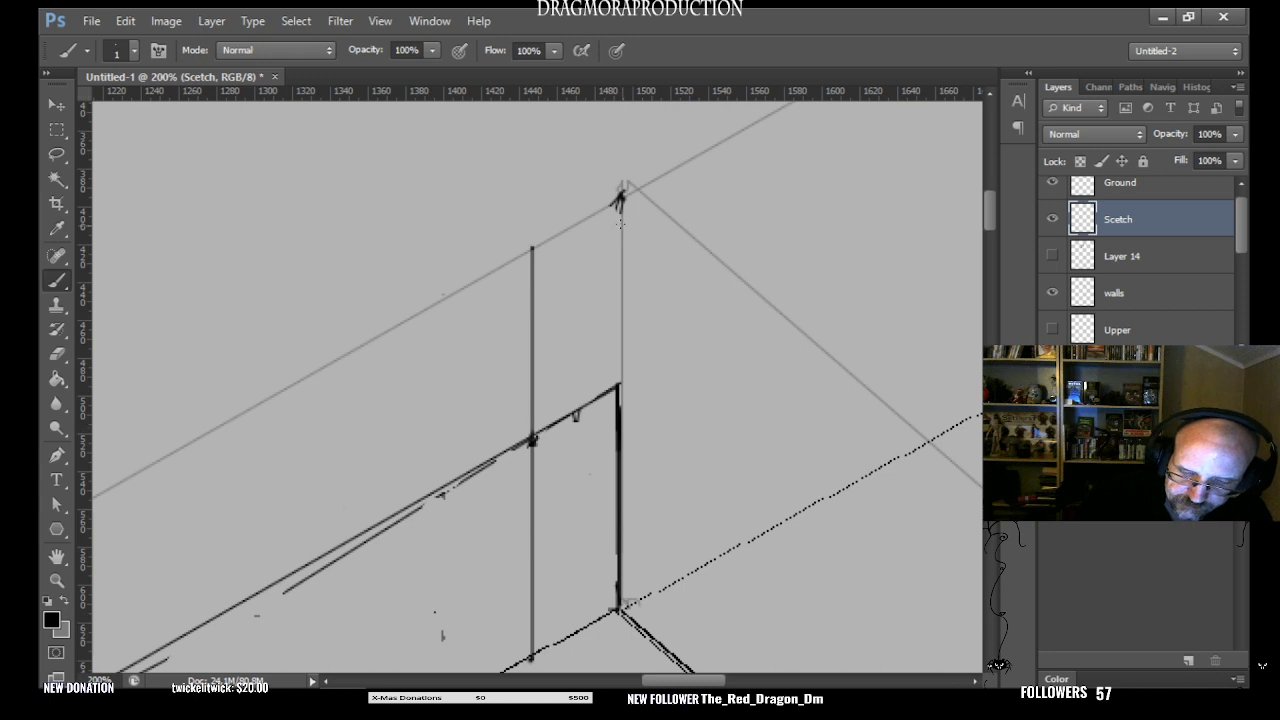
scroll(992, 225, down, 3)
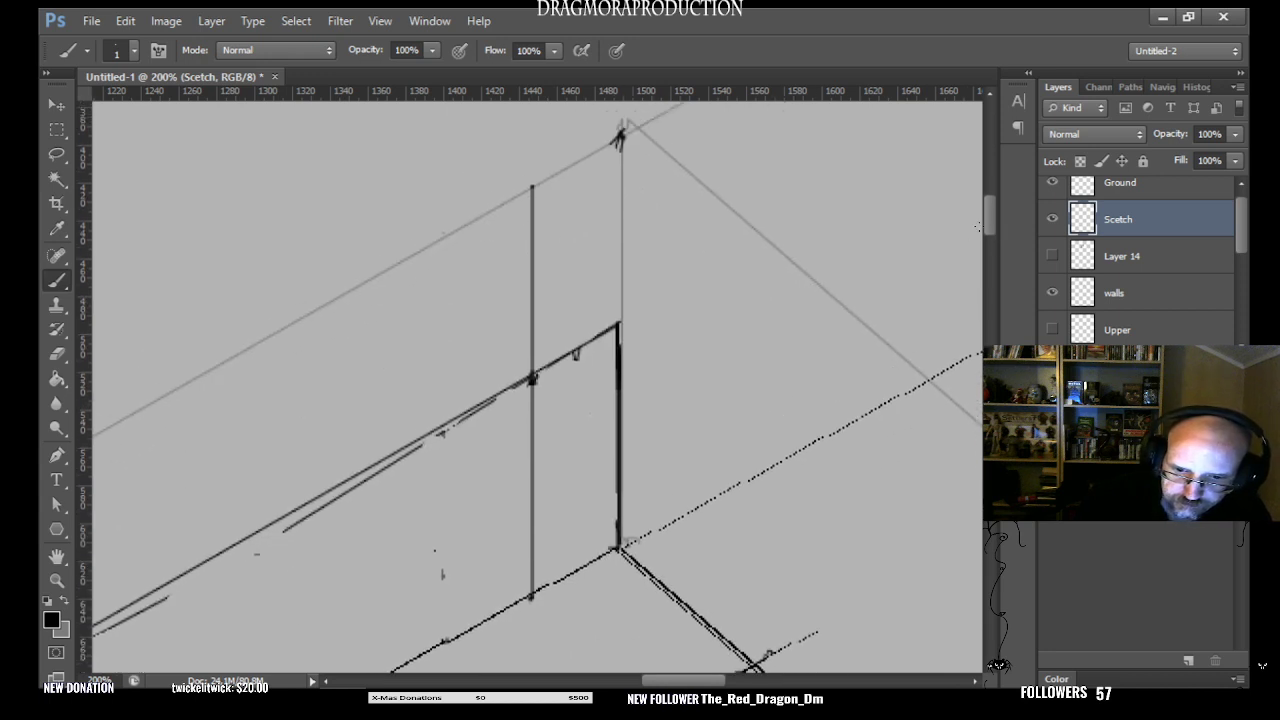
click(58, 581)
drag(630, 369, 604, 415)
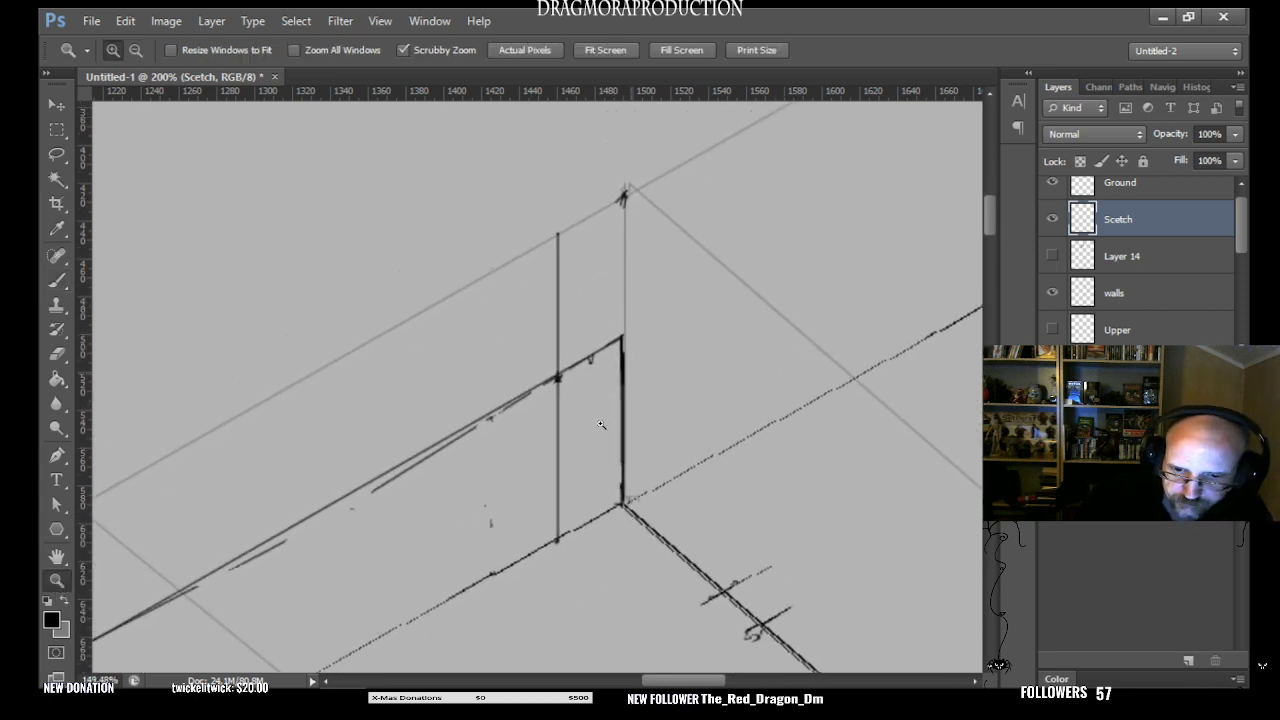
click(56, 280)
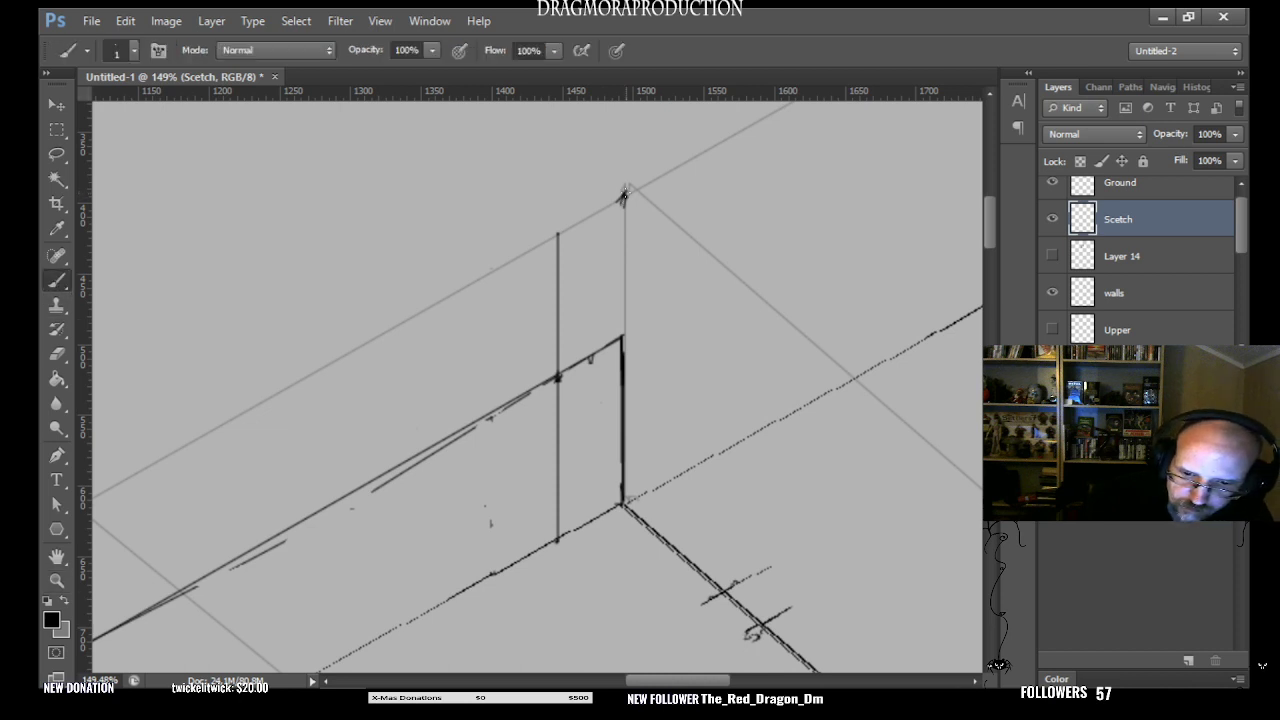
shift+click(491, 573)
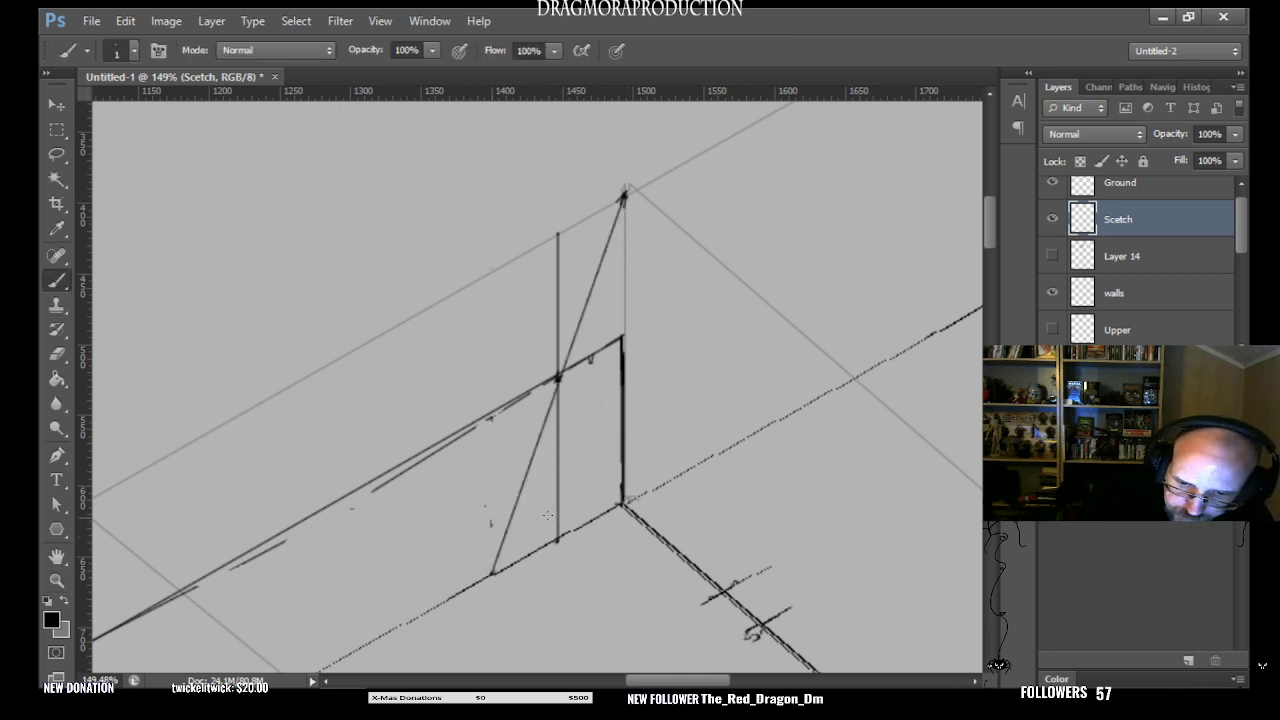
key(ctrl+z)
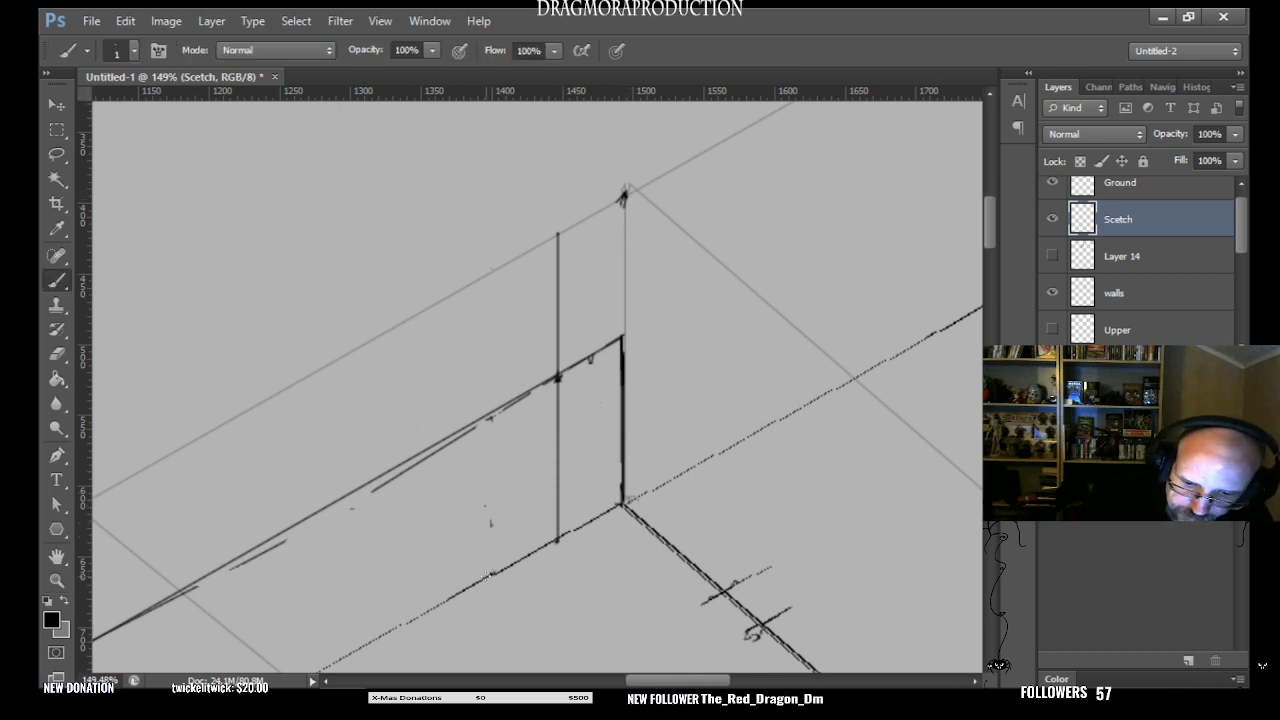
shift+click(489, 574)
key(ctrl+z)
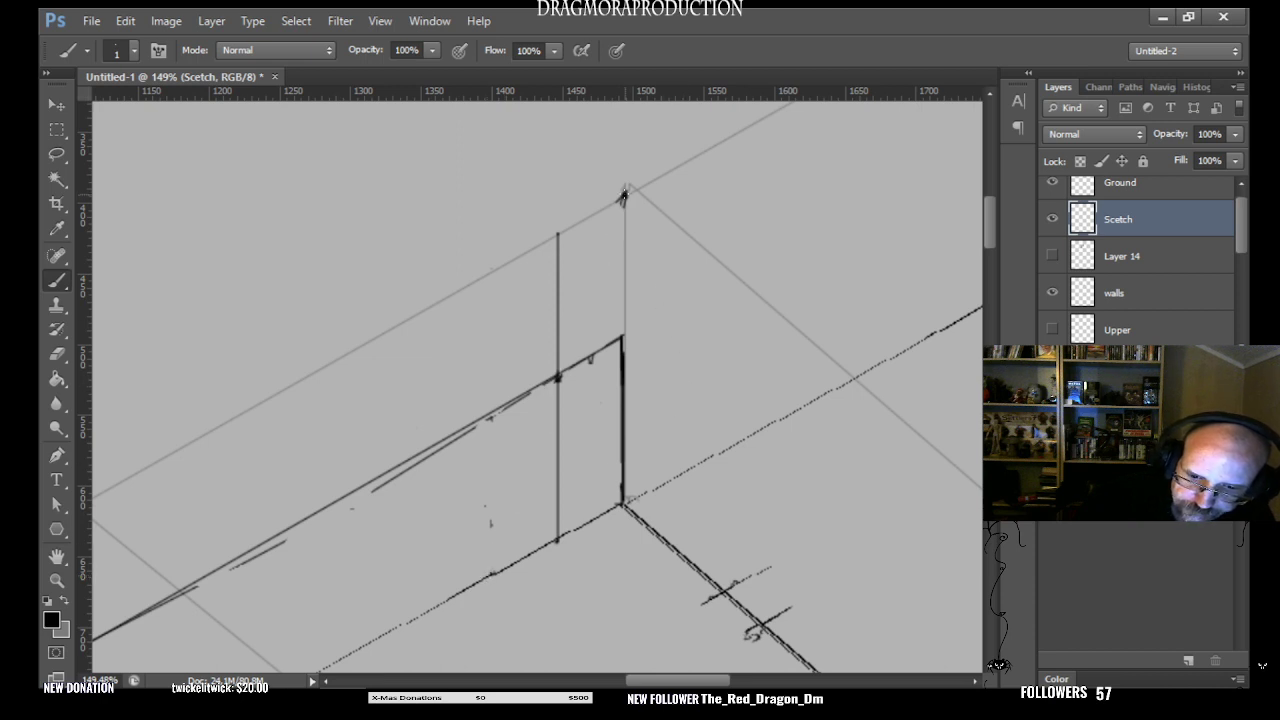
shift+click(477, 578)
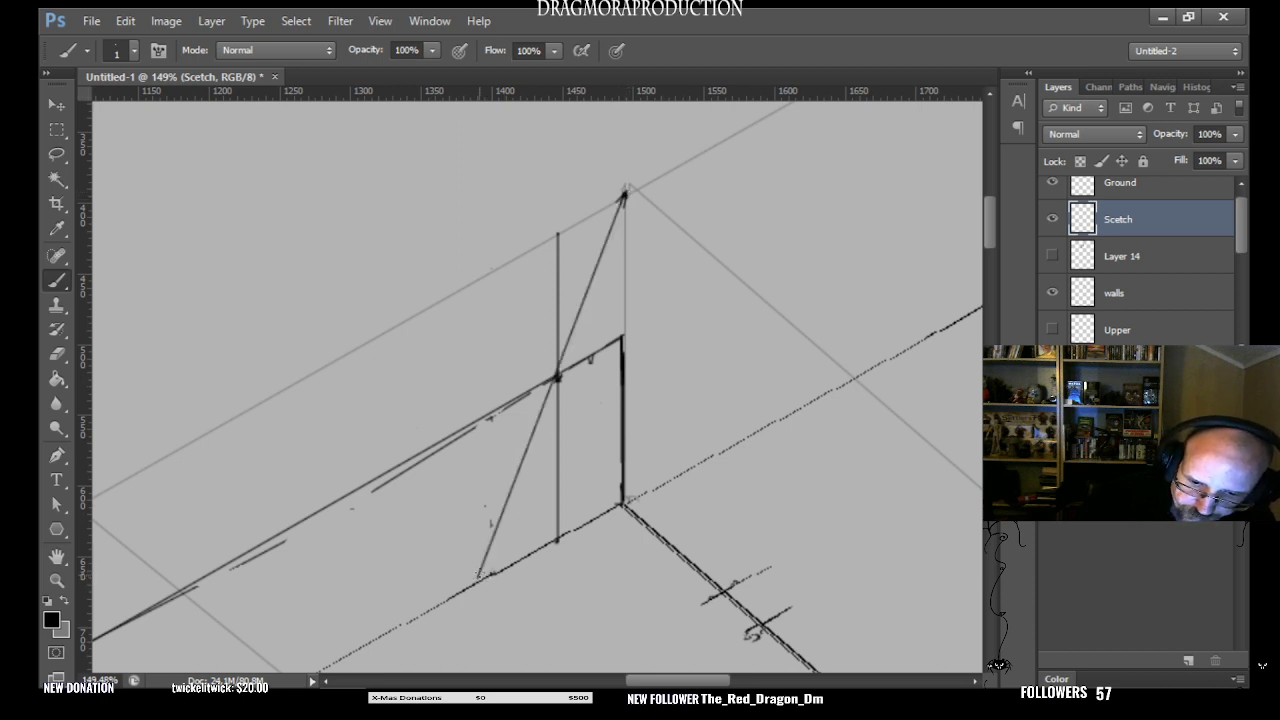
key(ctrl+z)
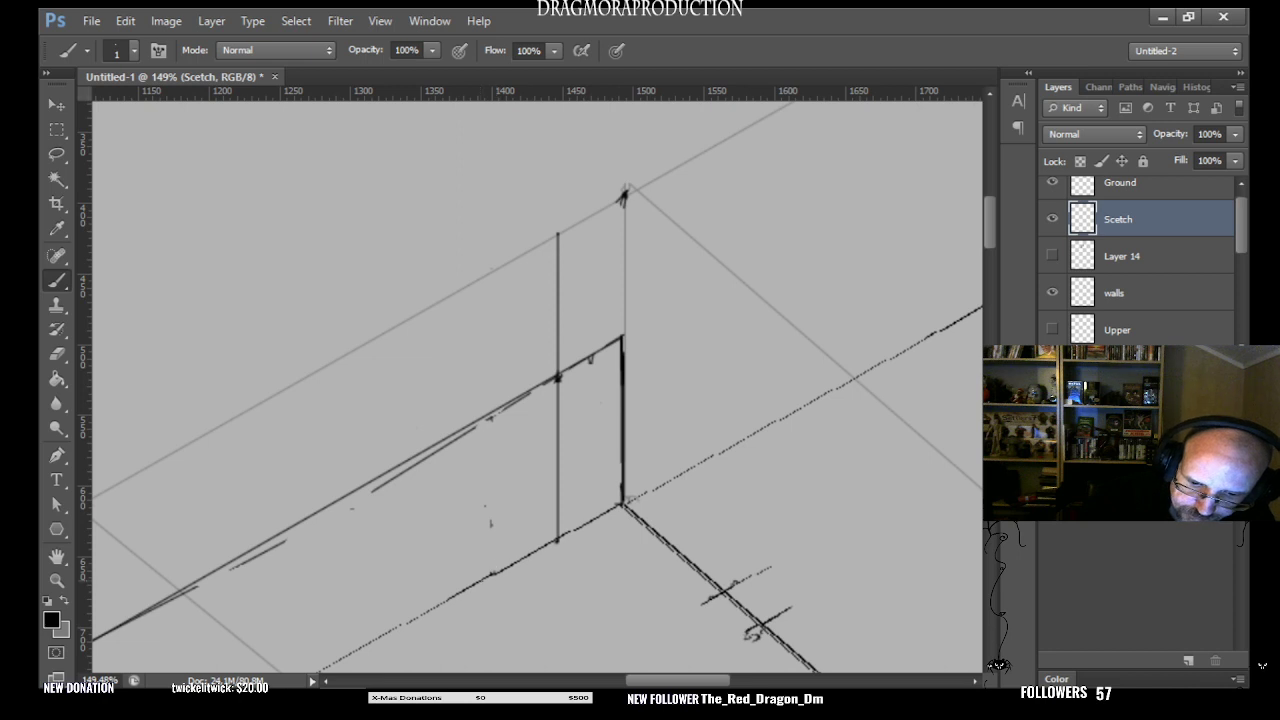
- Draw the diagonal from the upper corner through the mid-height crossing to the floor line, and raise a full-height vertical from its foot
shift+click(489, 574)
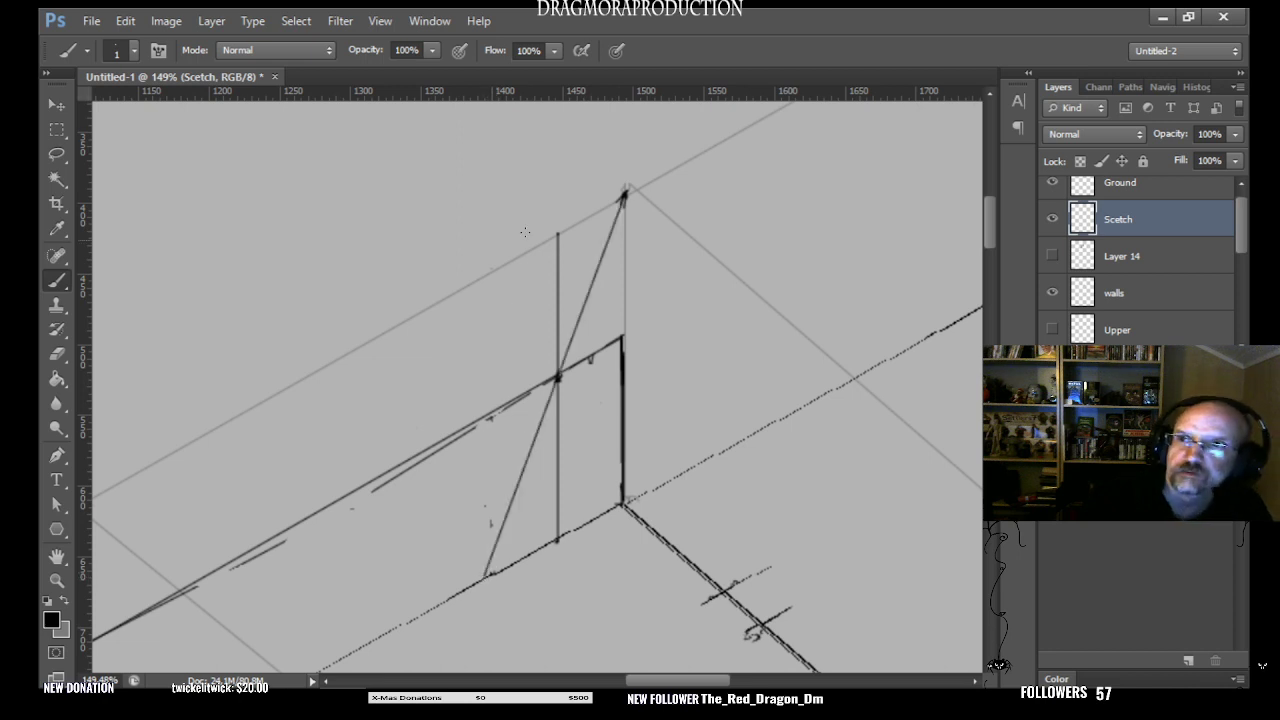
drag(486, 575, 486, 275)
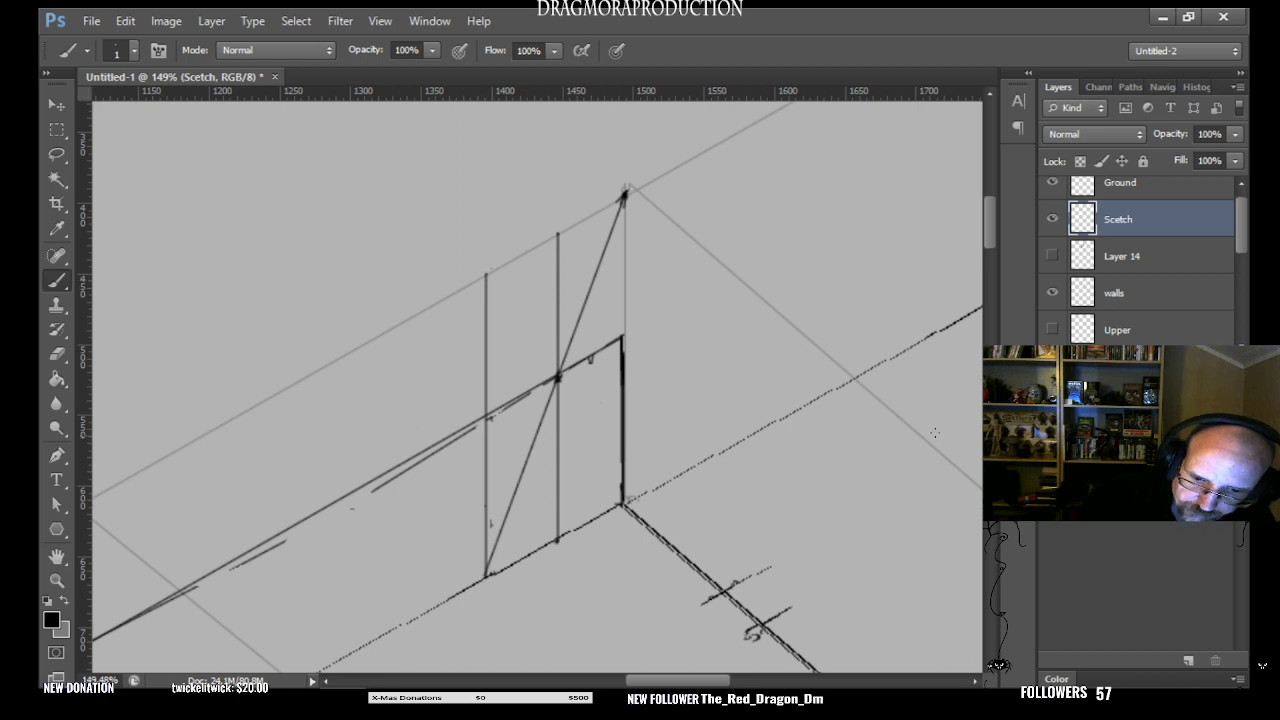
drag(689, 680, 670, 681)
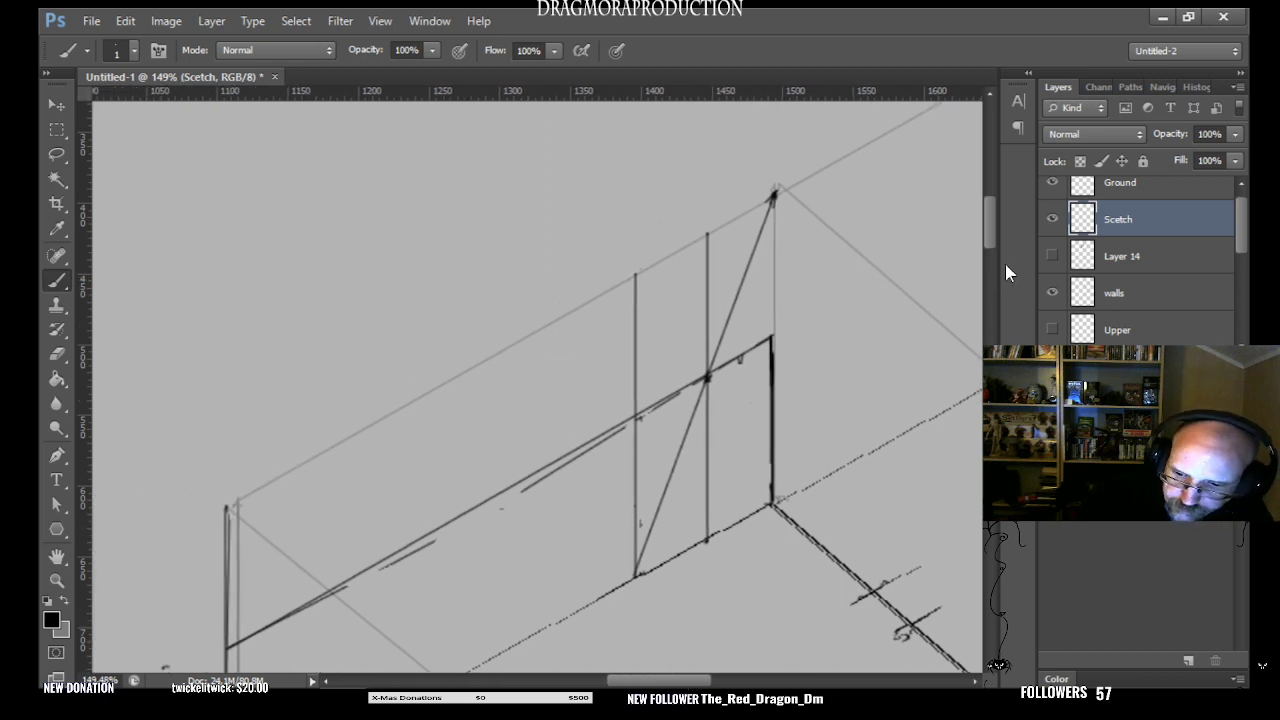
drag(992, 231, 993, 238)
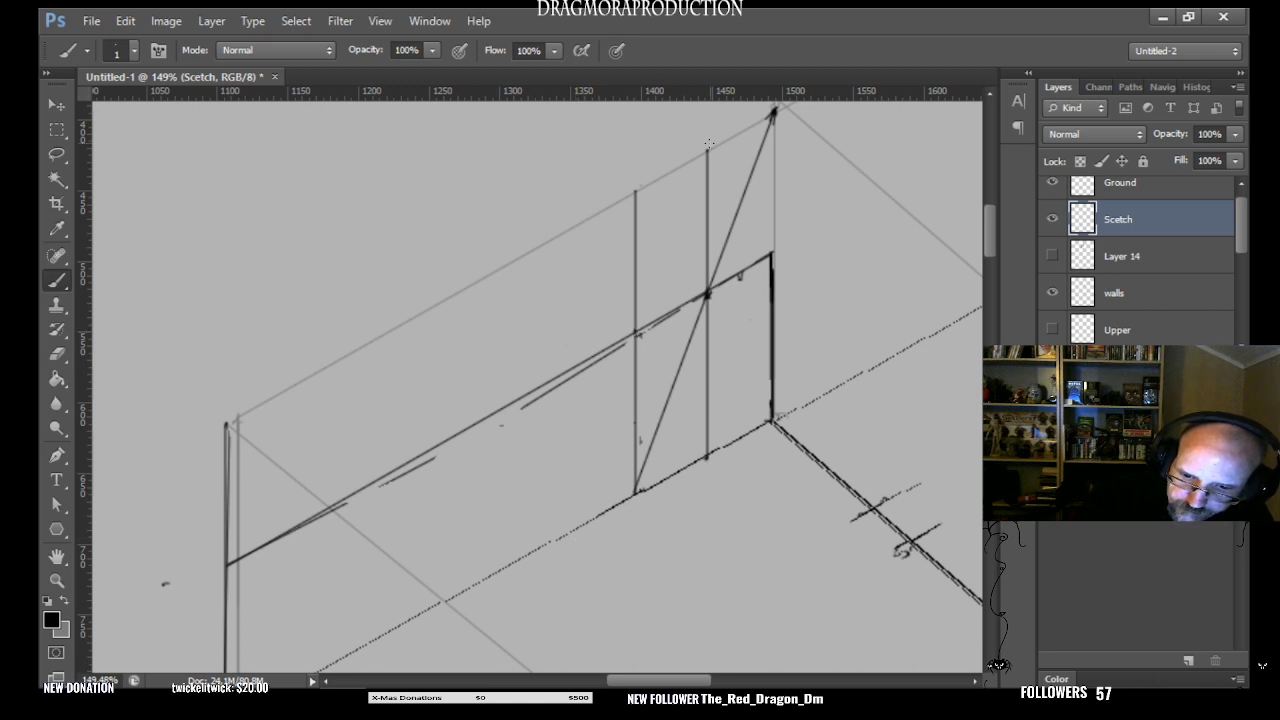
- Draw a diagonal from the first dividing vertical's top through the second vertical's mid-height crossing to the floor, and raise a full-height vertical from its foot
shift+click(568, 525)
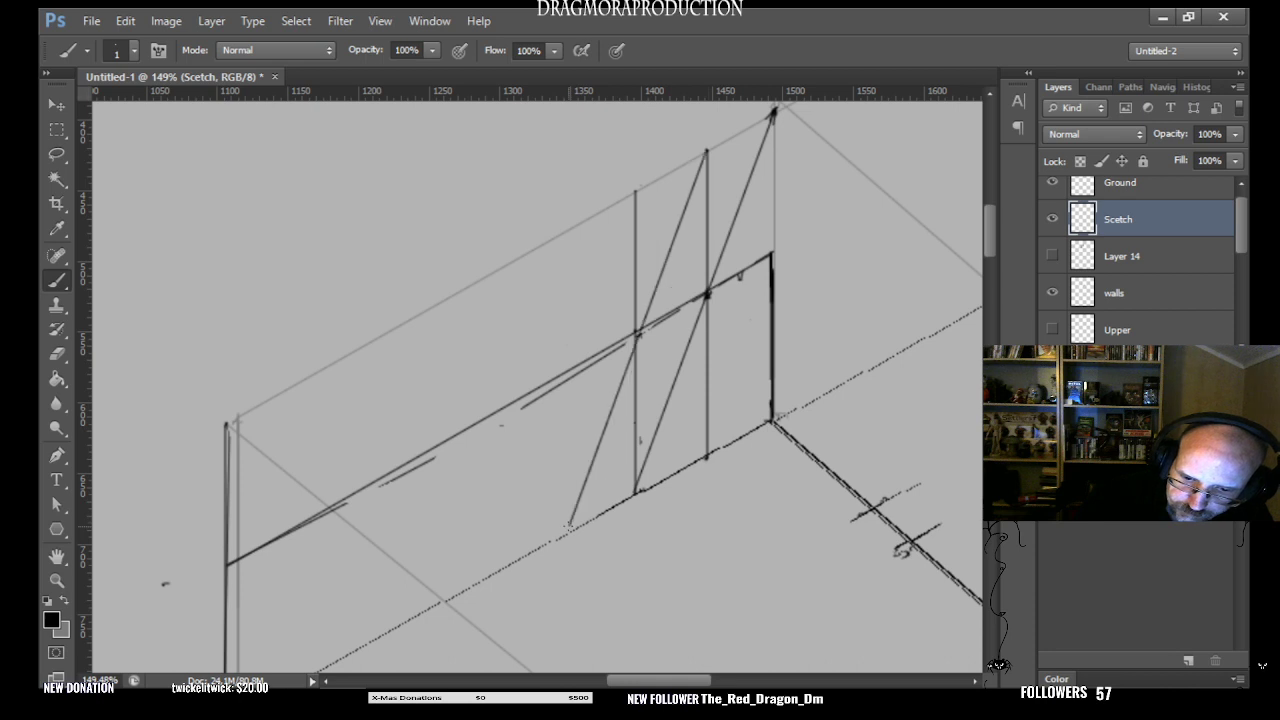
key(ctrl+z)
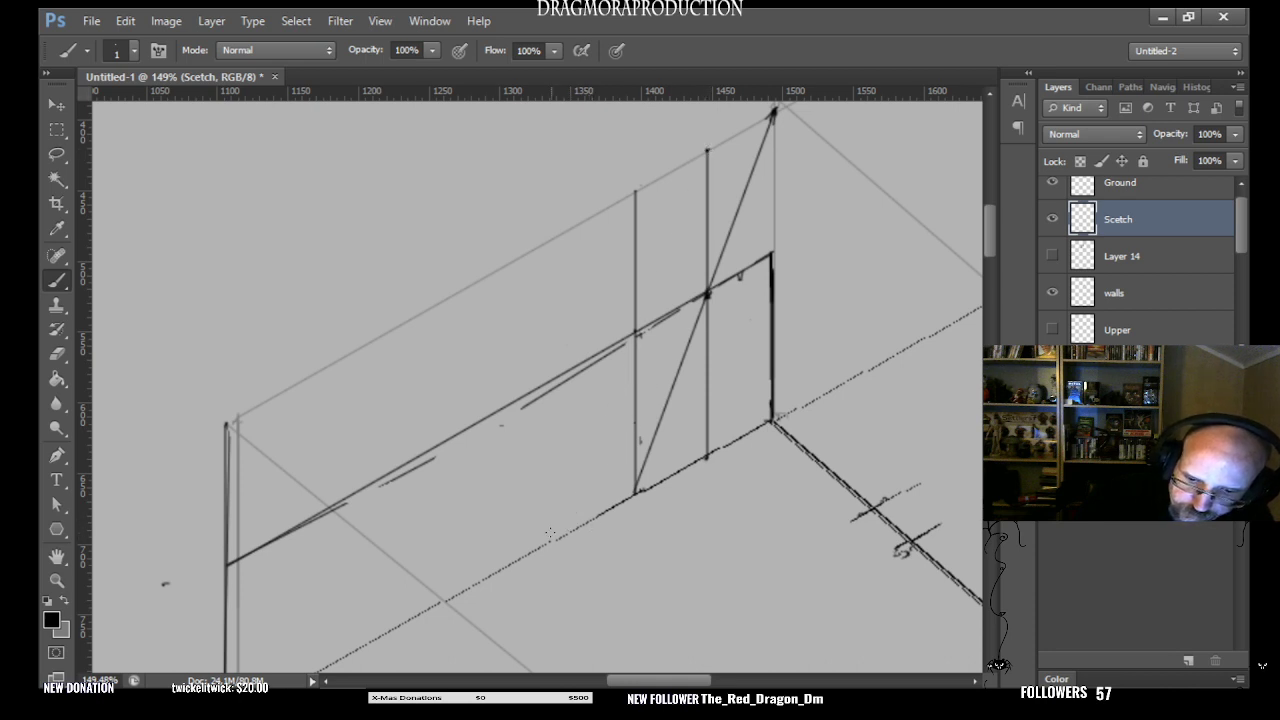
shift+click(560, 535)
key(ctrl+z)
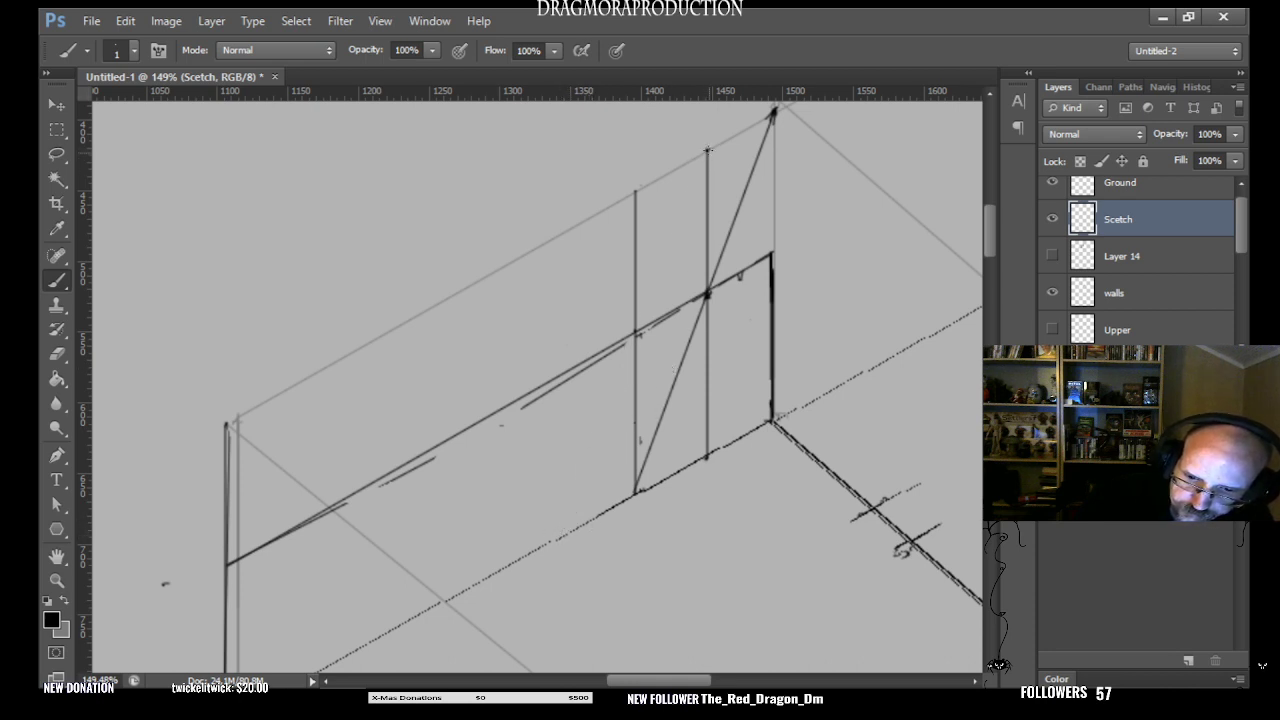
shift+click(553, 537)
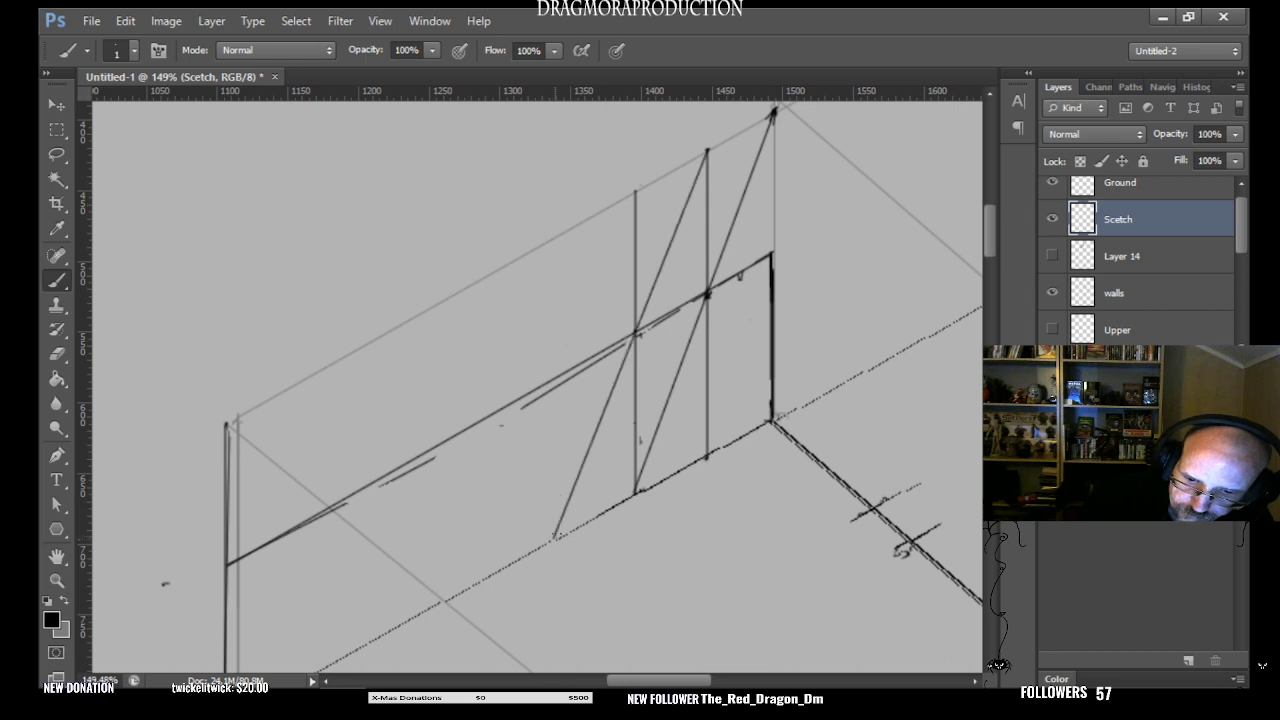
shift+click(553, 240)
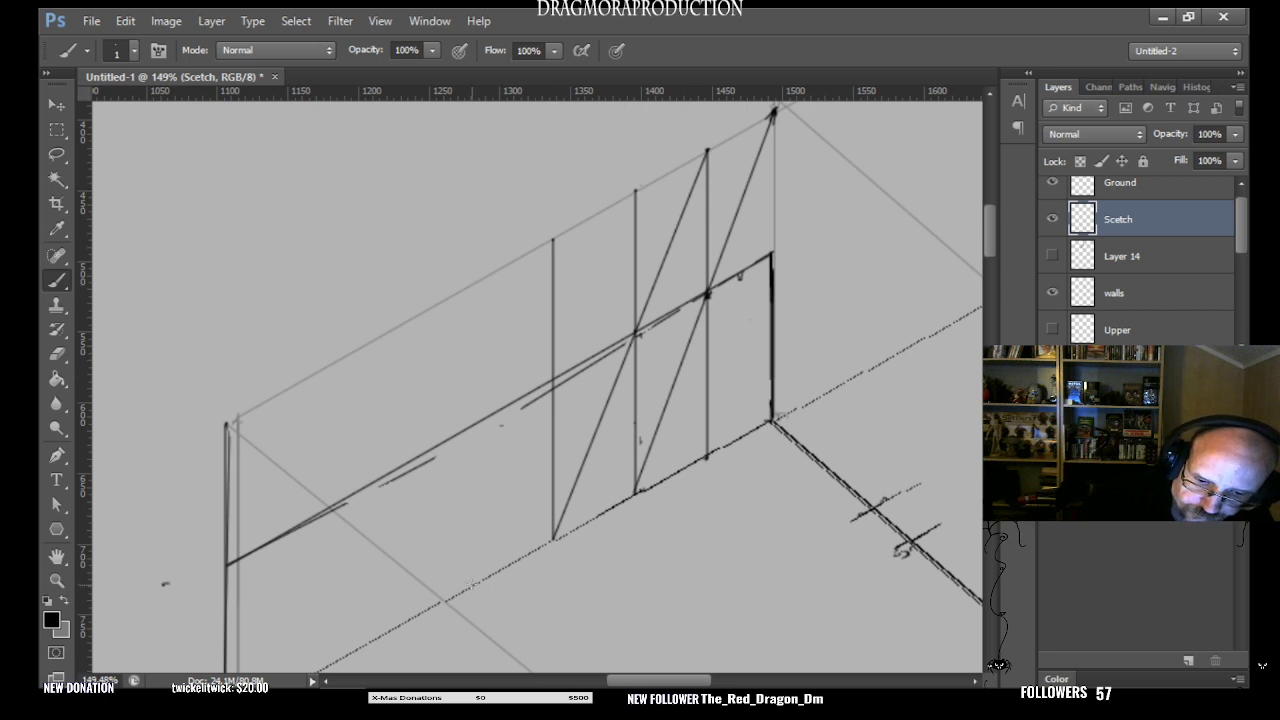
- Draw the diagonal from the second vertical's top through the third's mid-height crossing to the floor line, and add a full-height vertical there
shift+click(471, 586)
key(ctrl+z)
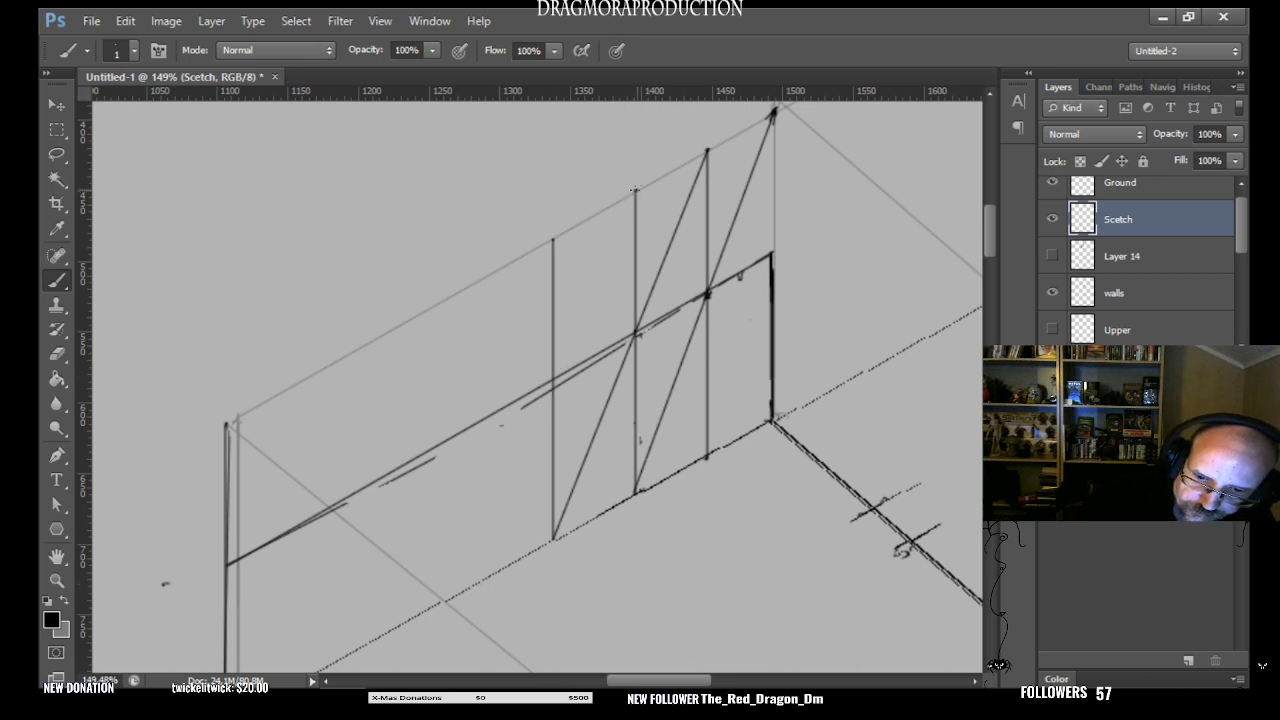
shift+click(457, 592)
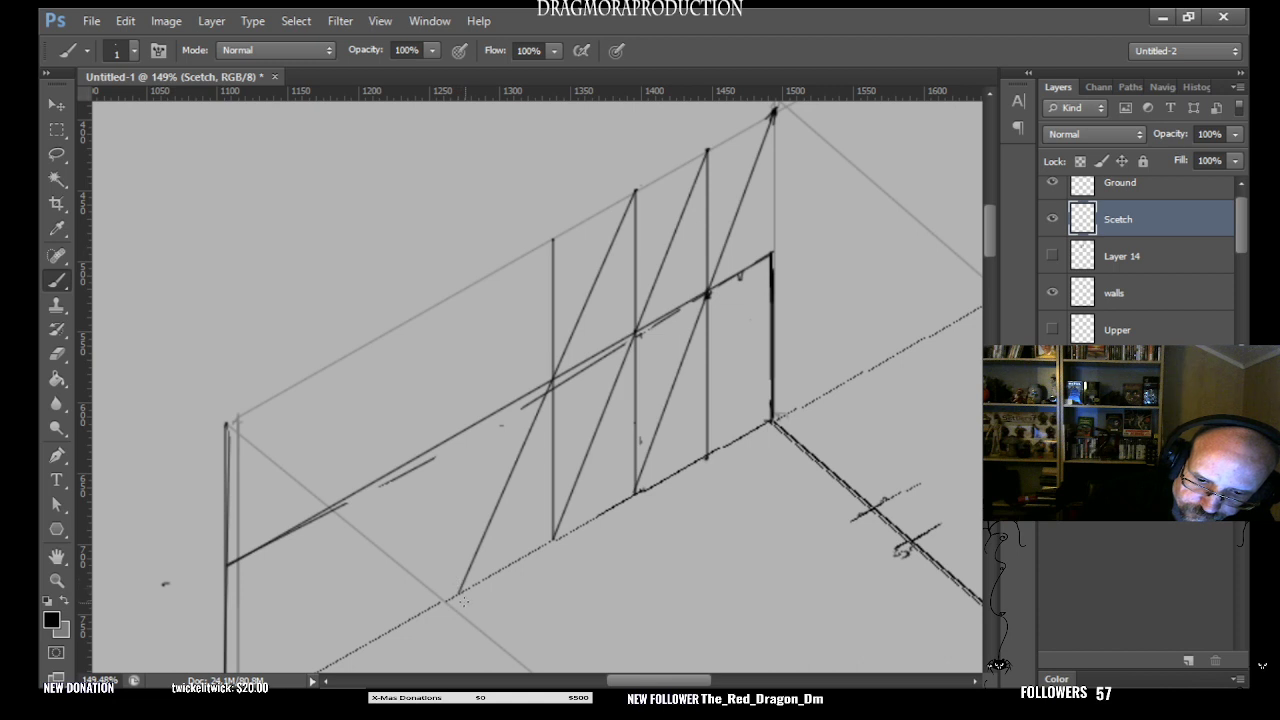
drag(457, 592, 458, 294)
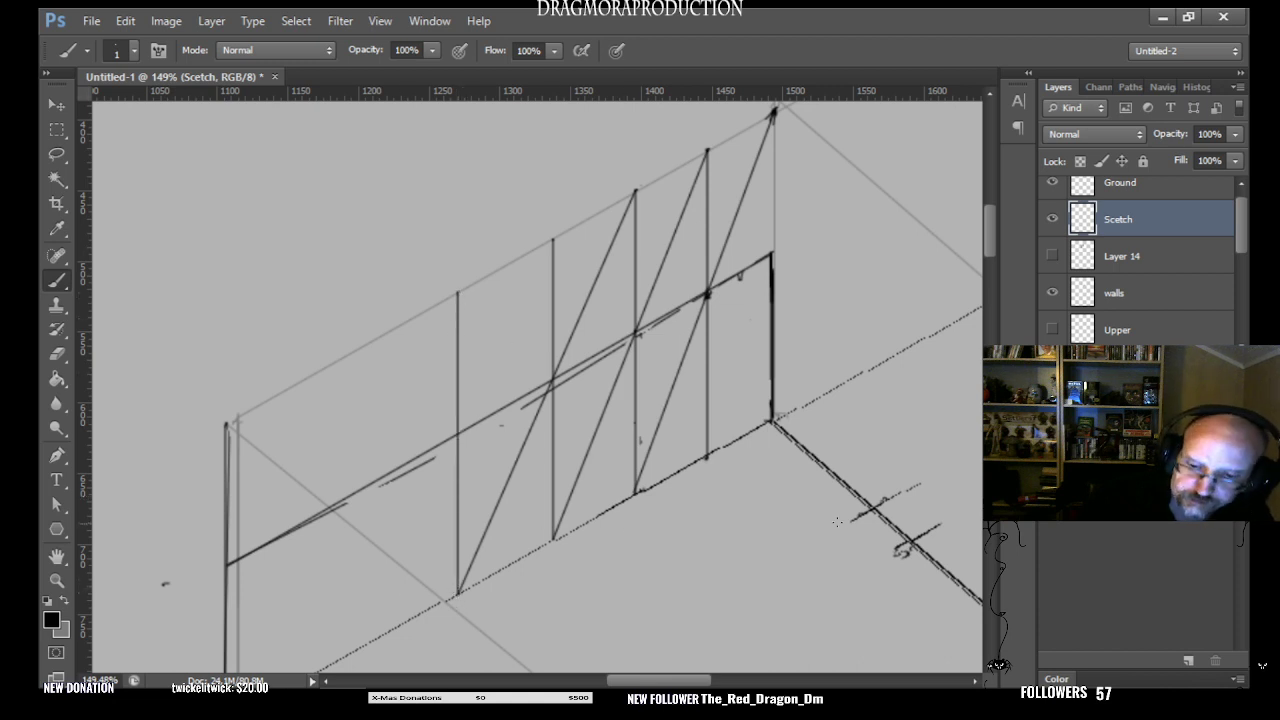
- Try several start and floor-line end points for the next diagonal running through the fourth vertical's mid-height crossing
drag(647, 682, 625, 684)
drag(989, 239, 989, 249)
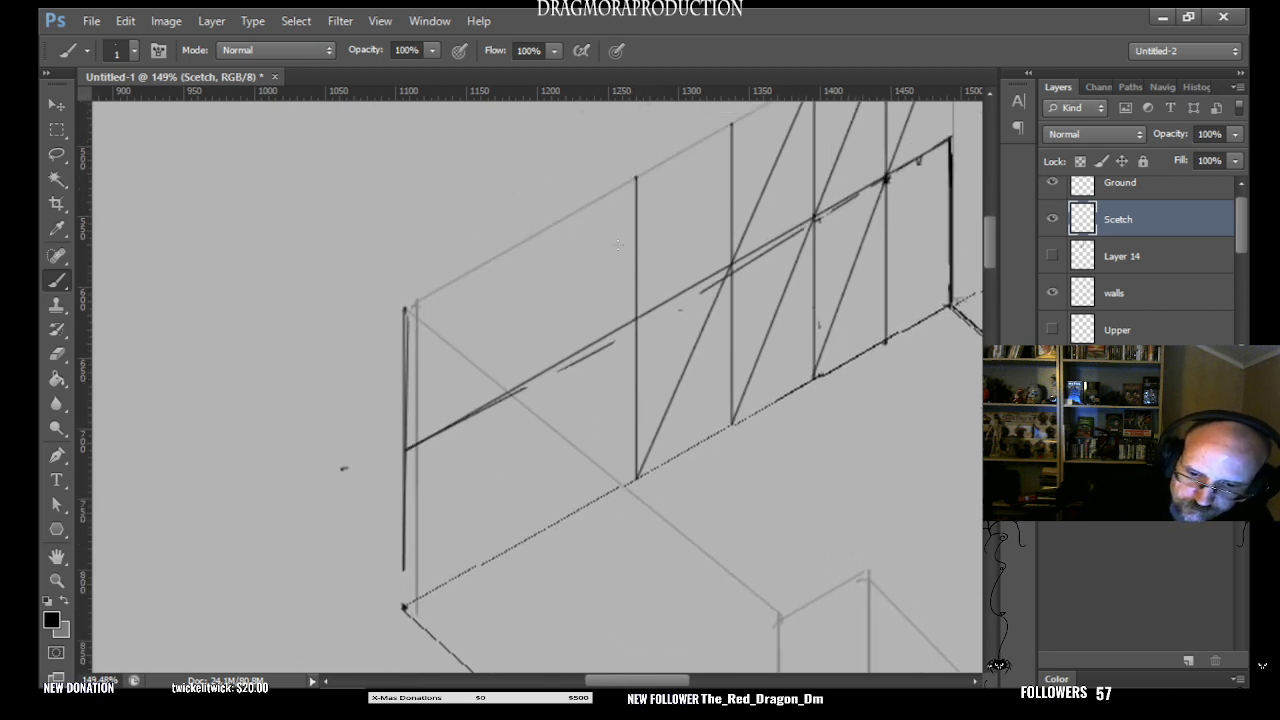
shift+click(536, 533)
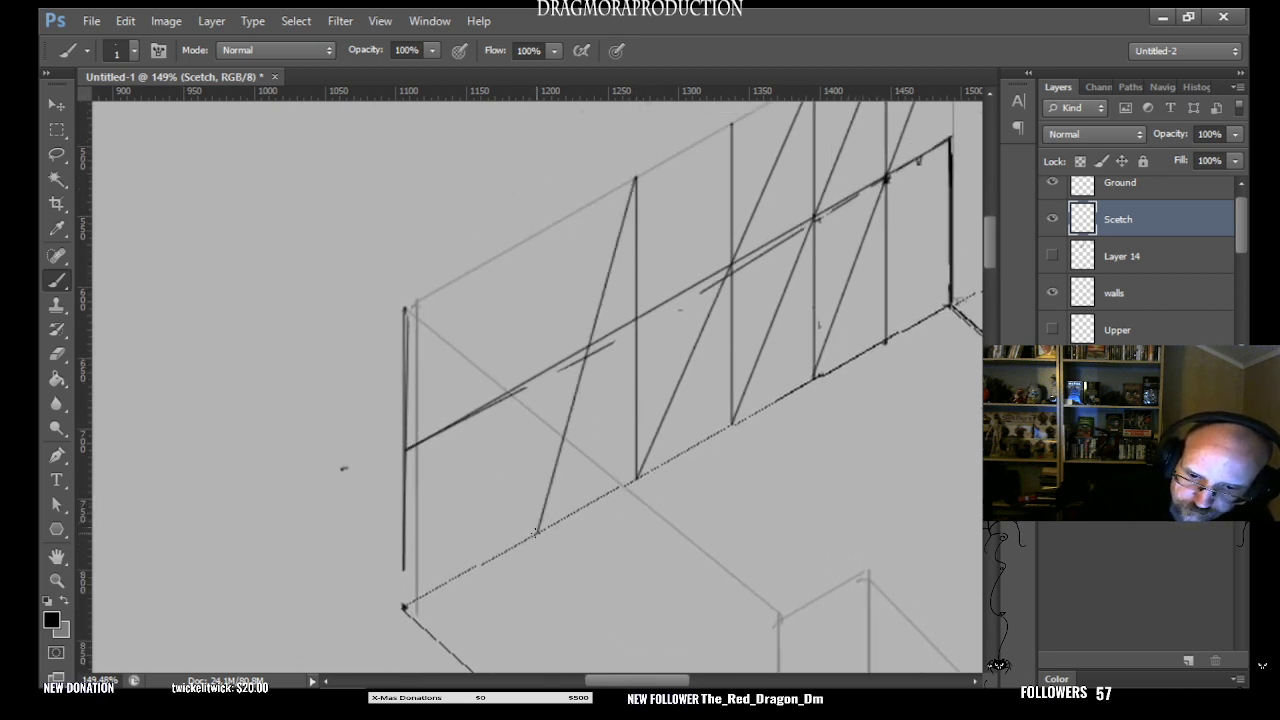
key(ctrl+z)
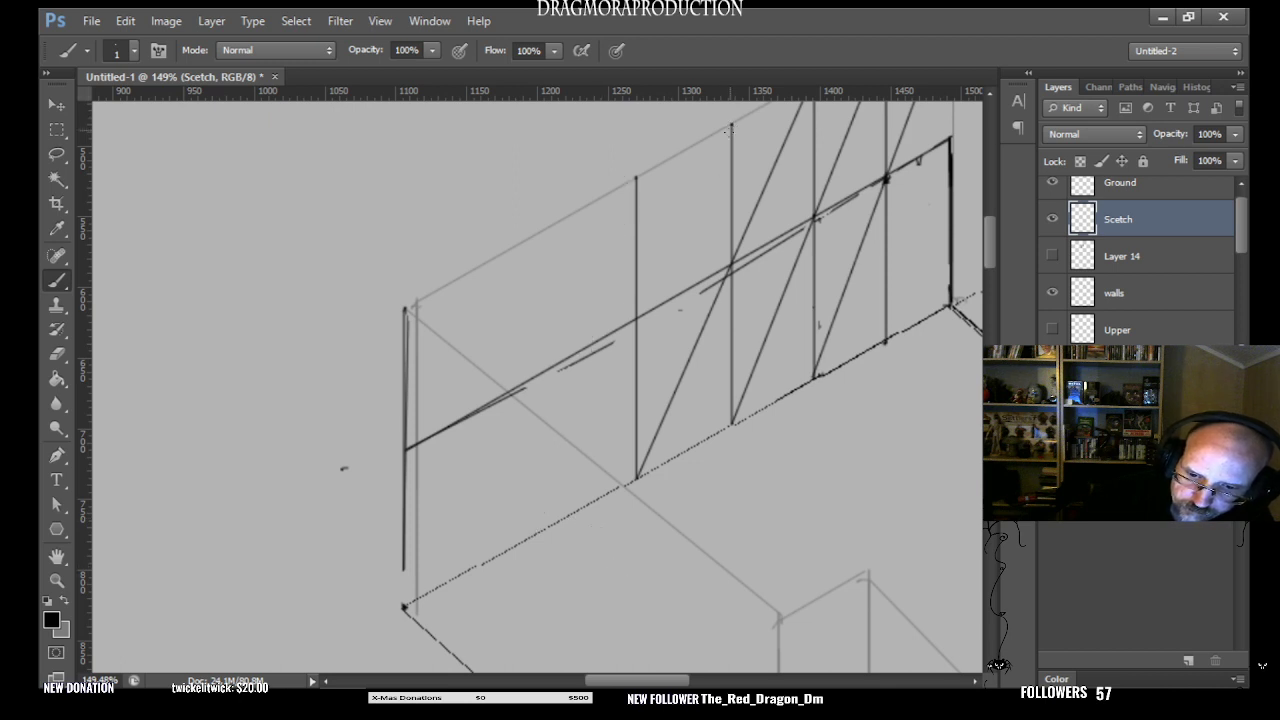
shift+click(552, 523)
key(ctrl+z)
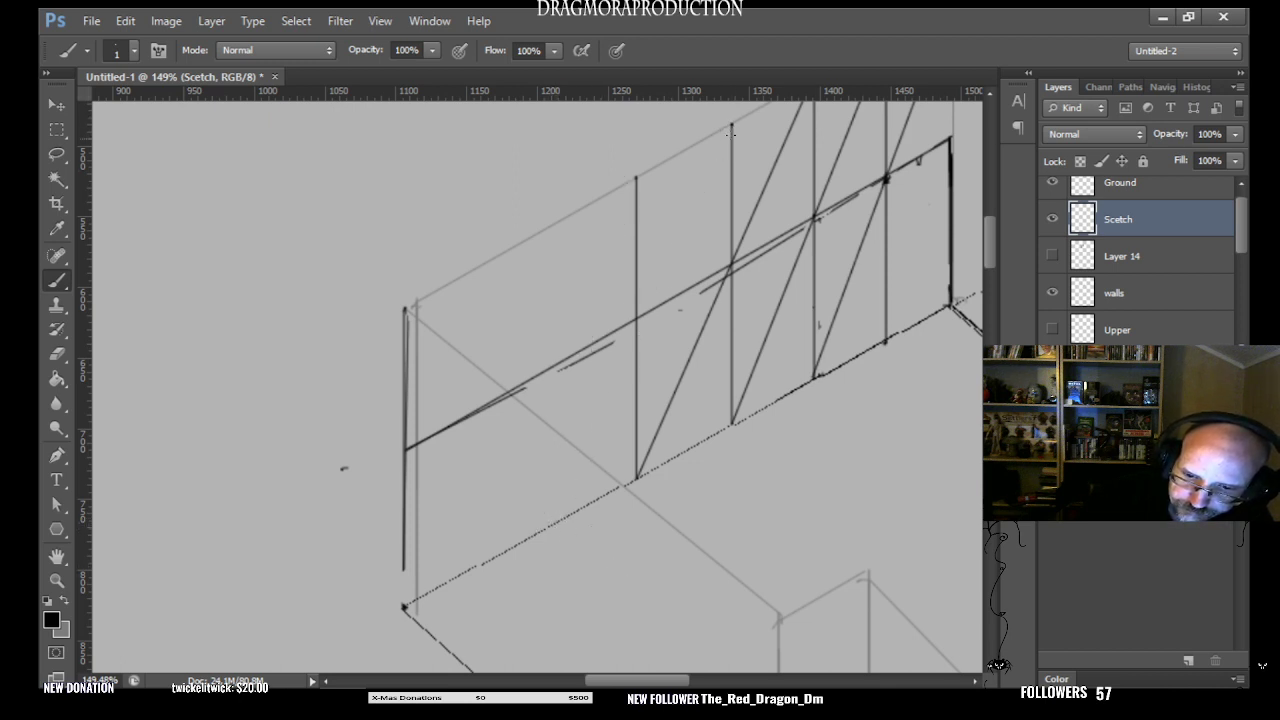
shift+click(550, 522)
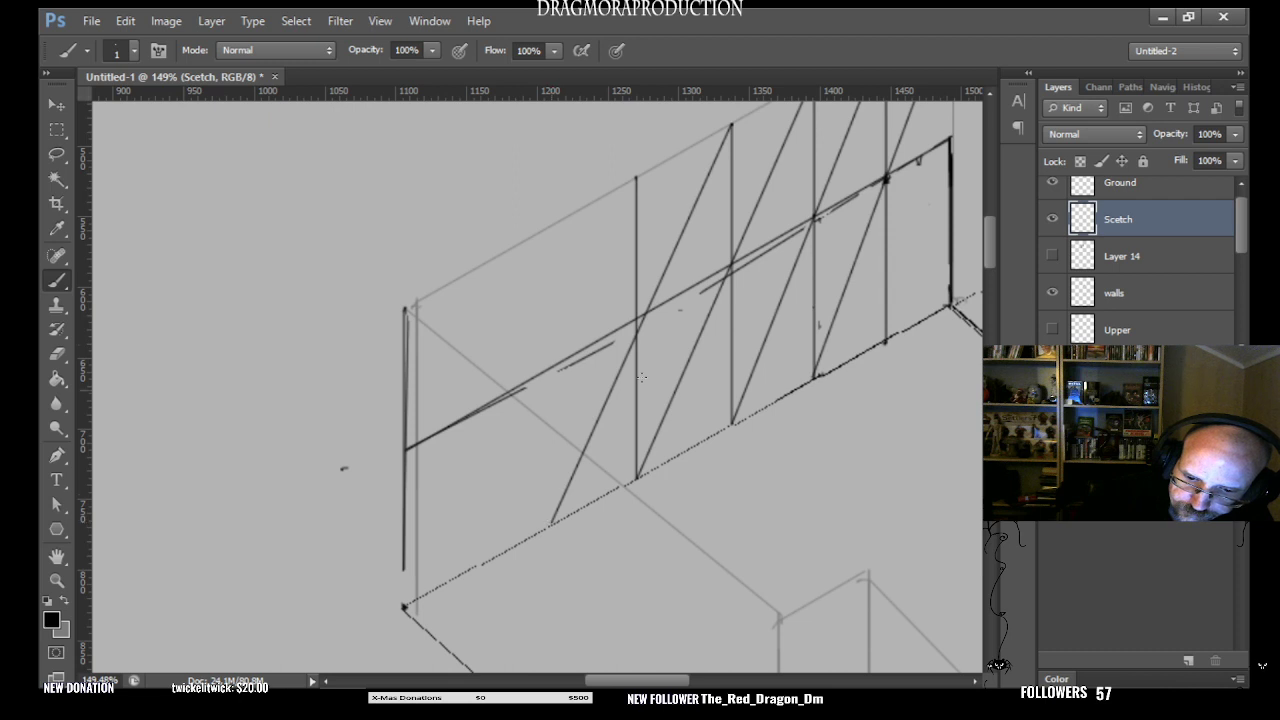
key(ctrl+z)
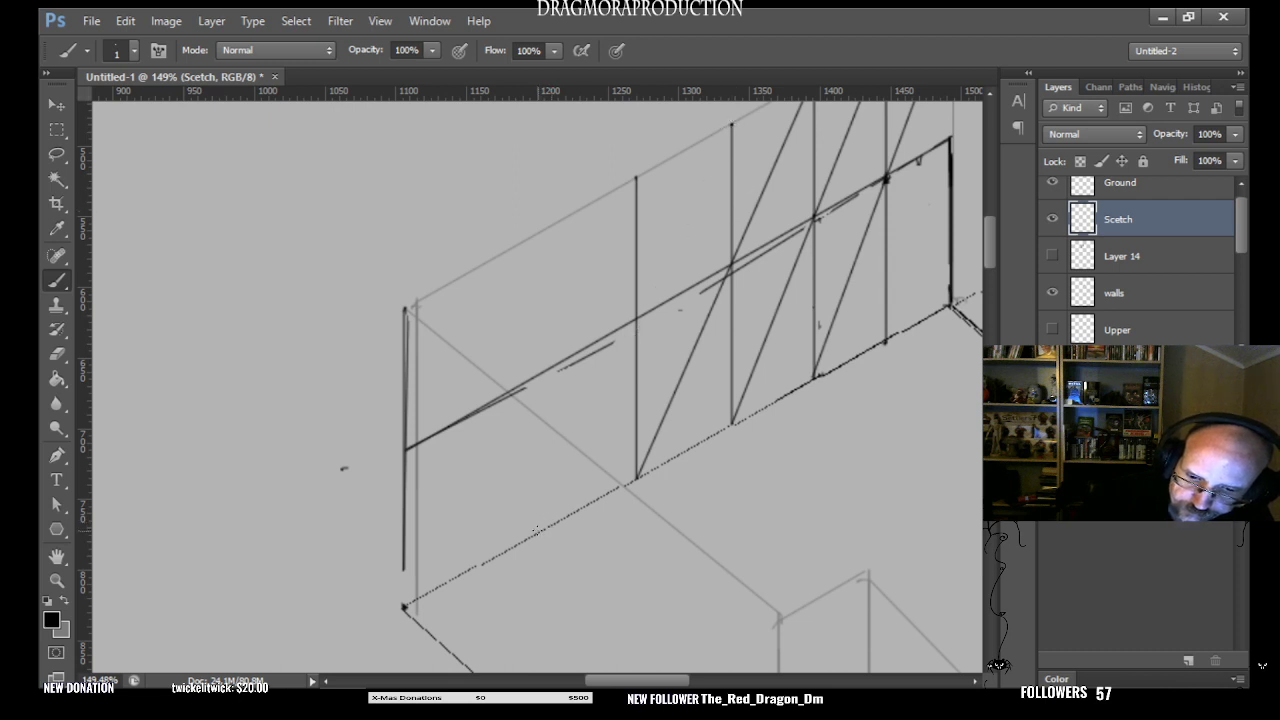
shift+click(535, 530)
key(ctrl+z)
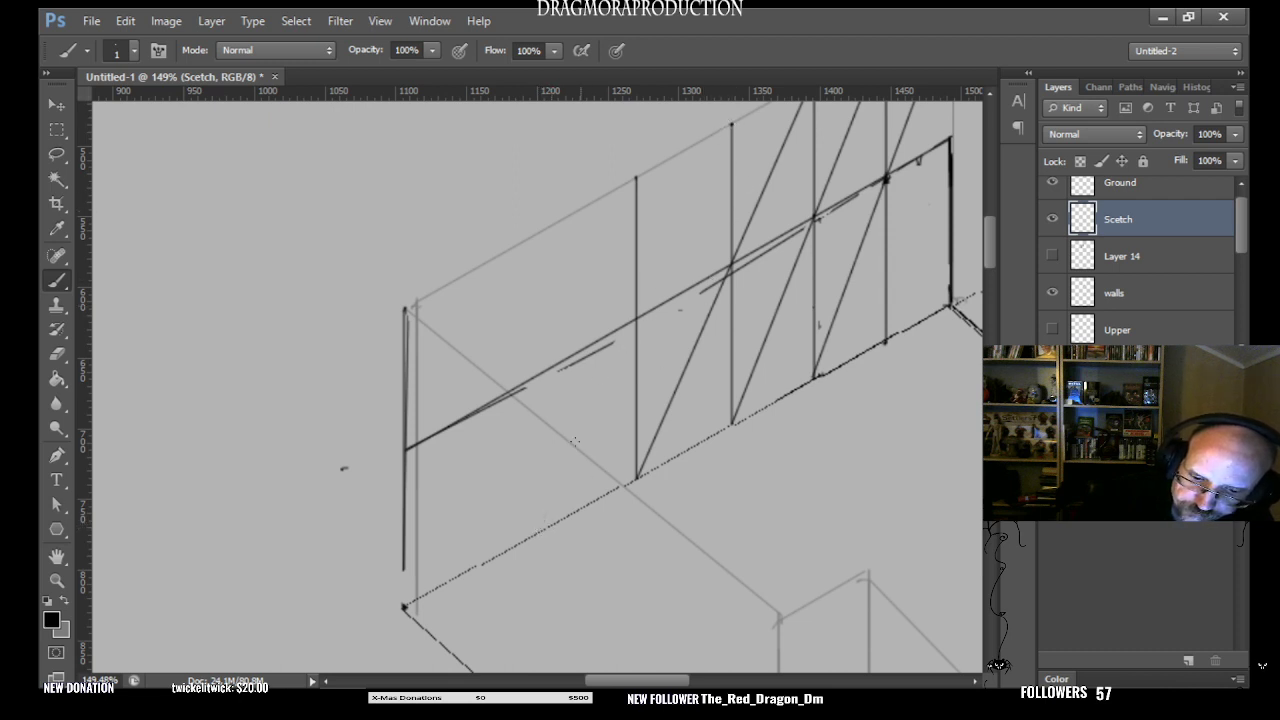
- Draw the last two diagonals from the third and fourth verticals' tops through the mid-height crossings to the floor, each with a full-height vertical at its foot
shift+click(533, 533)
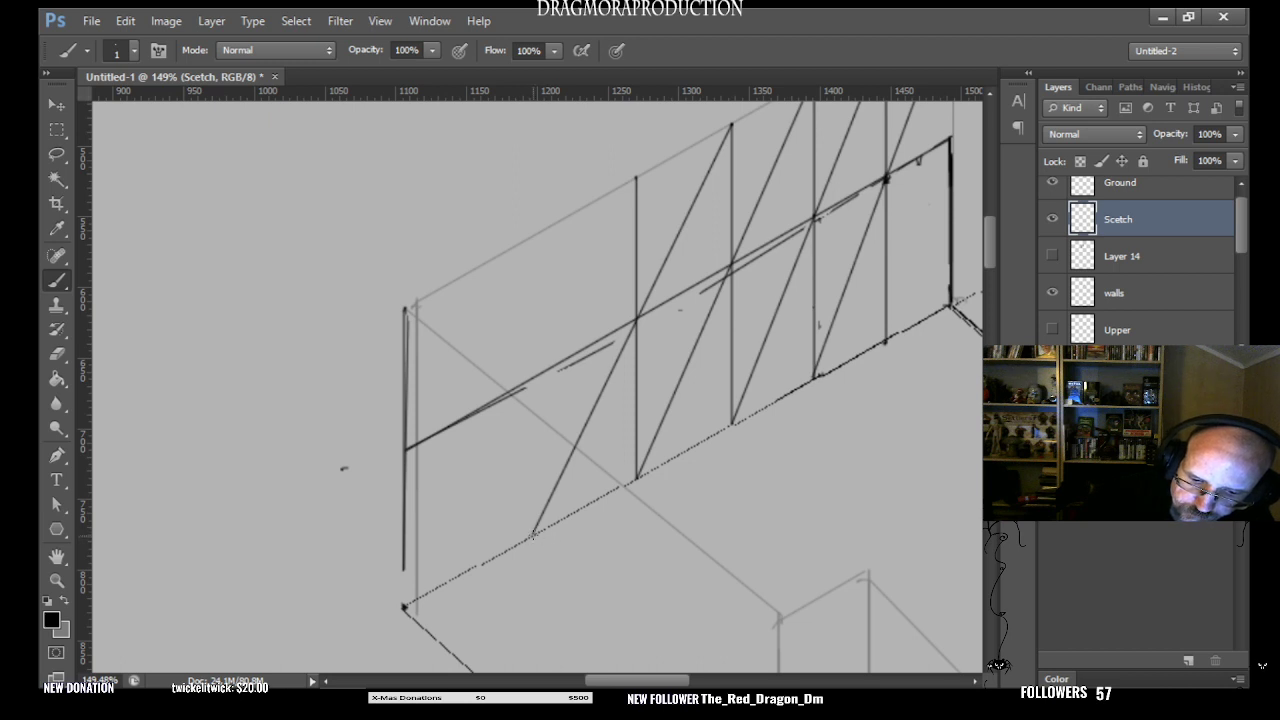
drag(533, 533, 539, 236)
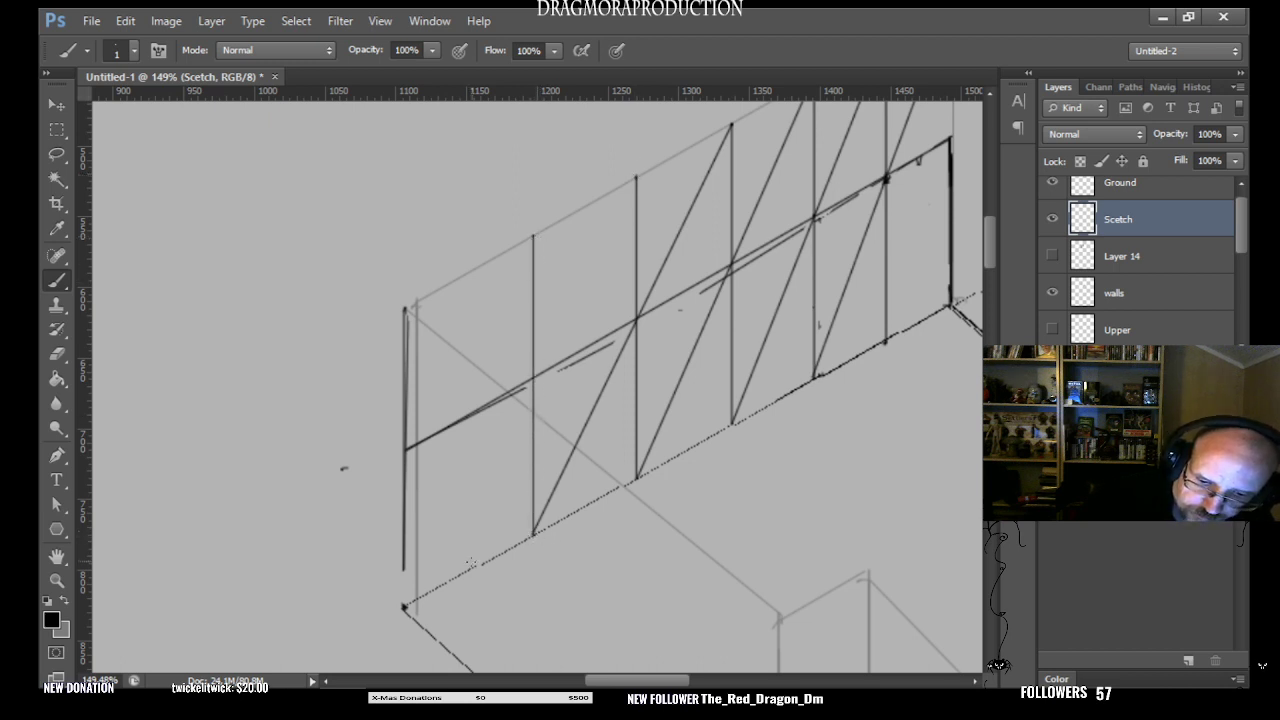
shift+click(468, 566)
key(ctrl+z)
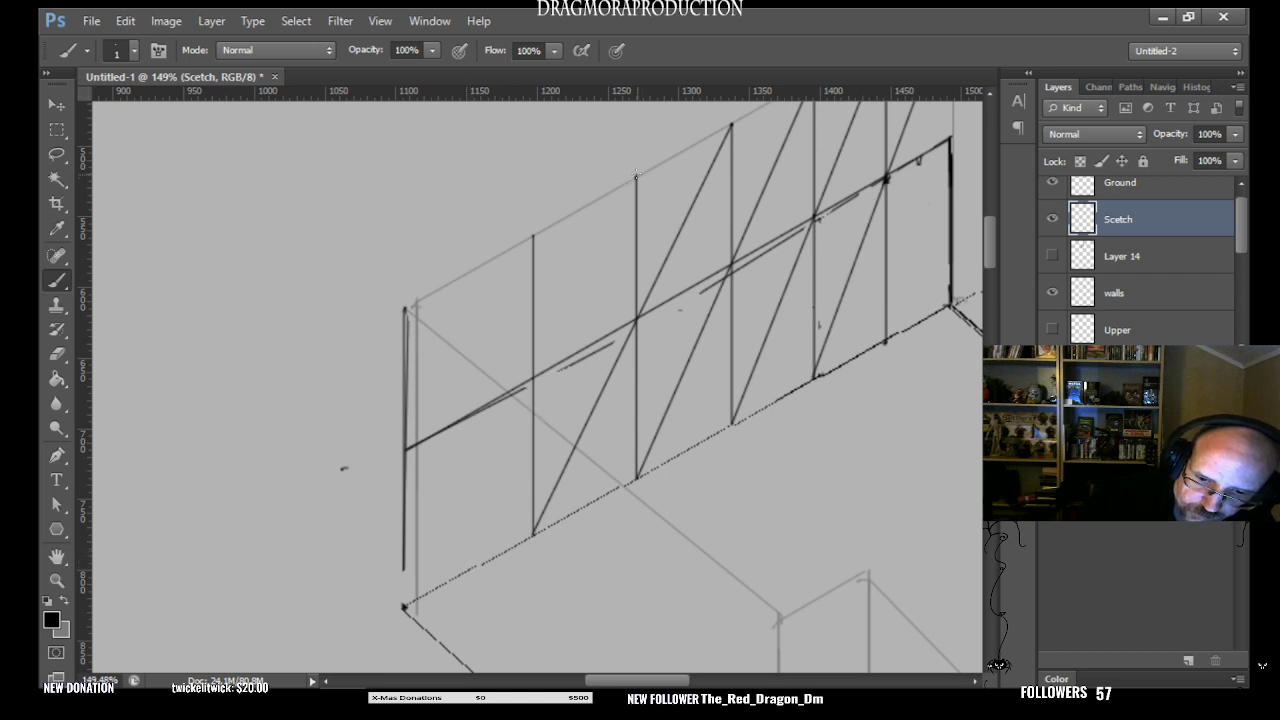
shift+click(440, 584)
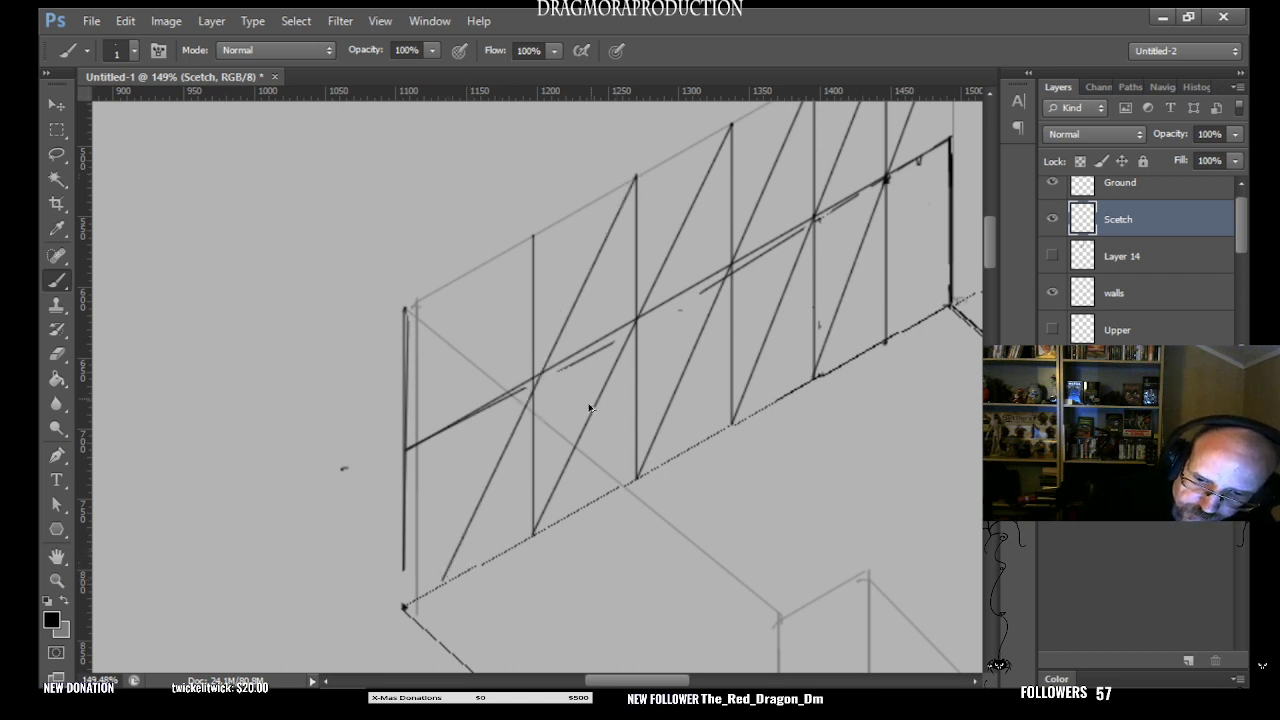
key(ctrl+z)
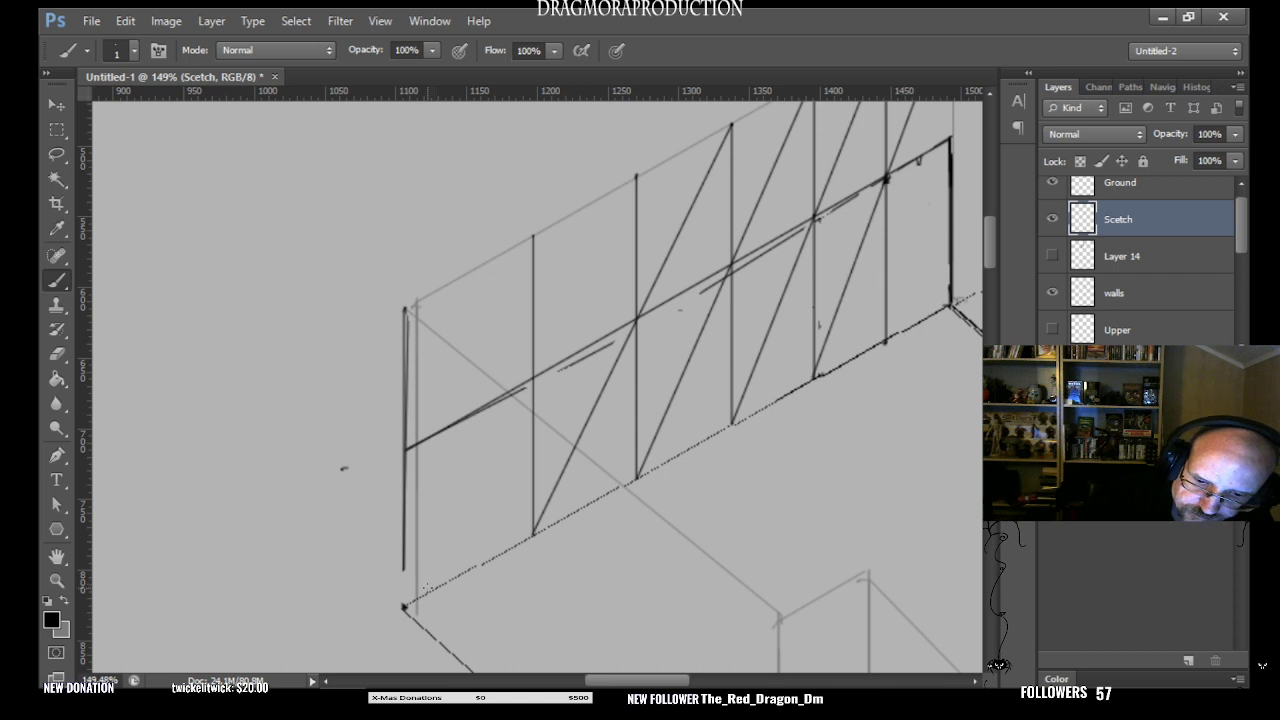
shift+click(427, 590)
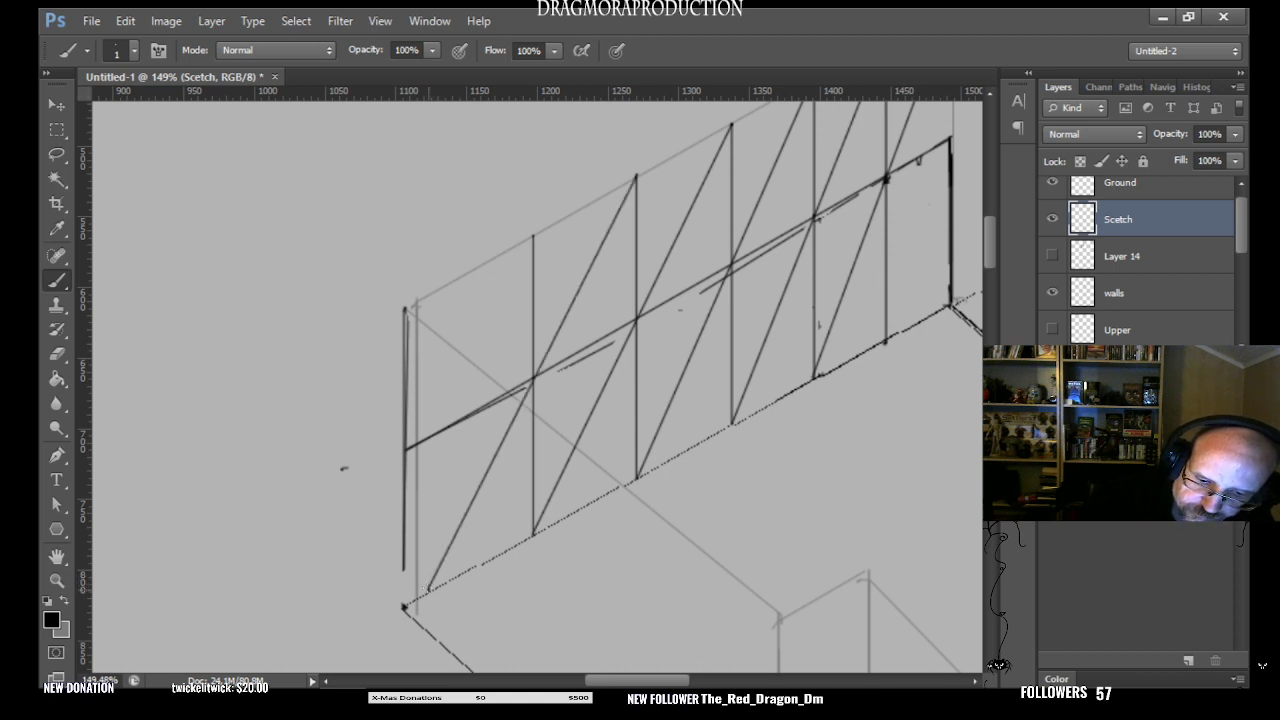
drag(429, 590, 429, 294)
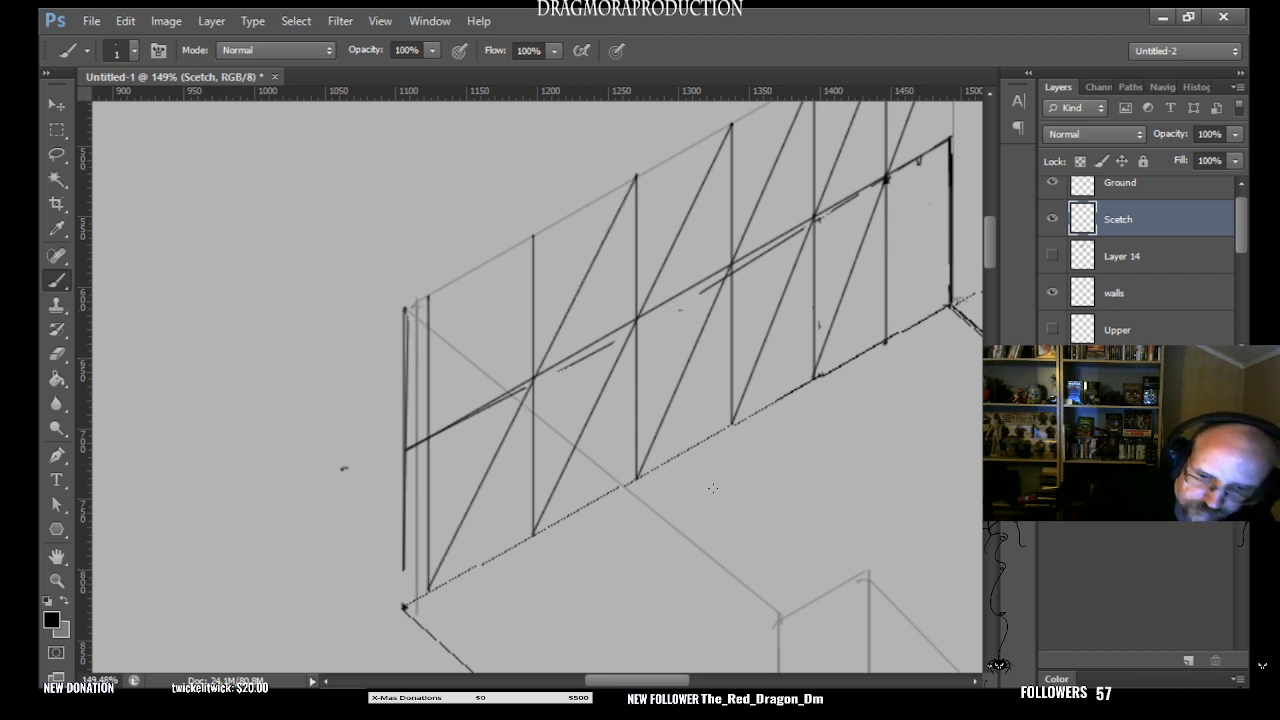
- Redraw the outer vertical at the wall's far end with the Brush so it reaches down to the floor corner
drag(645, 681, 664, 683)
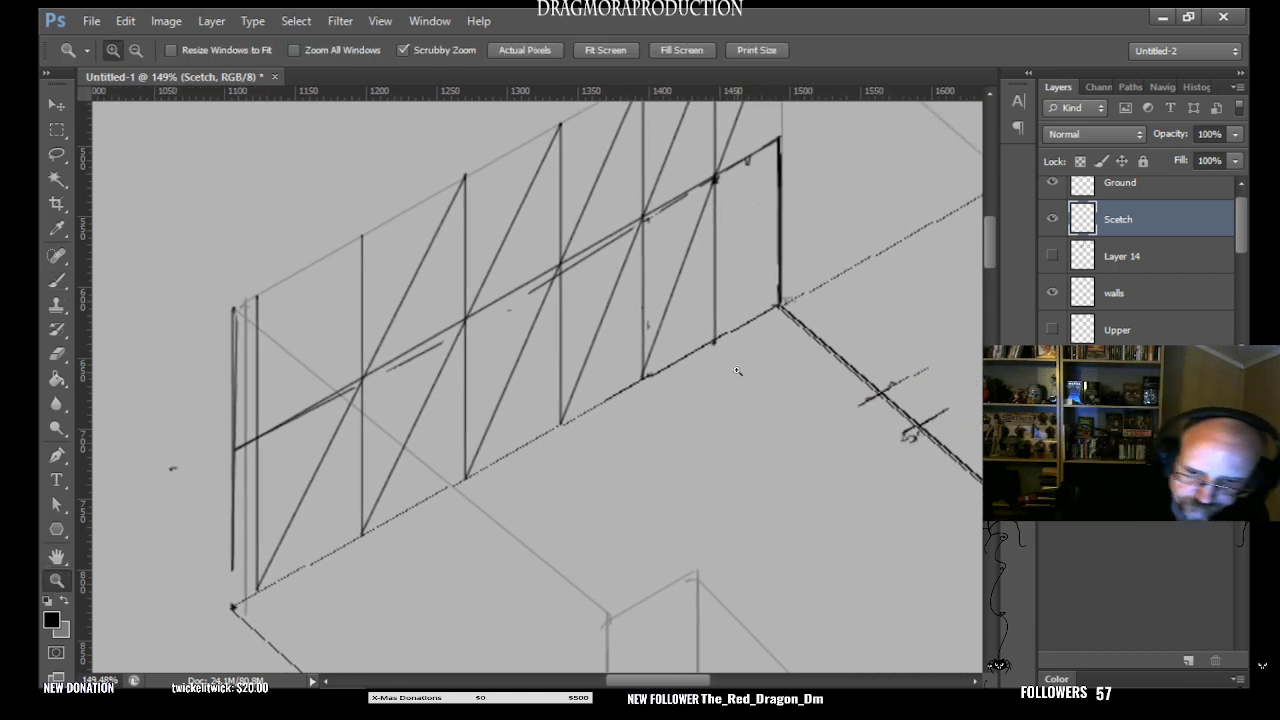
drag(744, 383, 710, 402)
drag(790, 447, 778, 454)
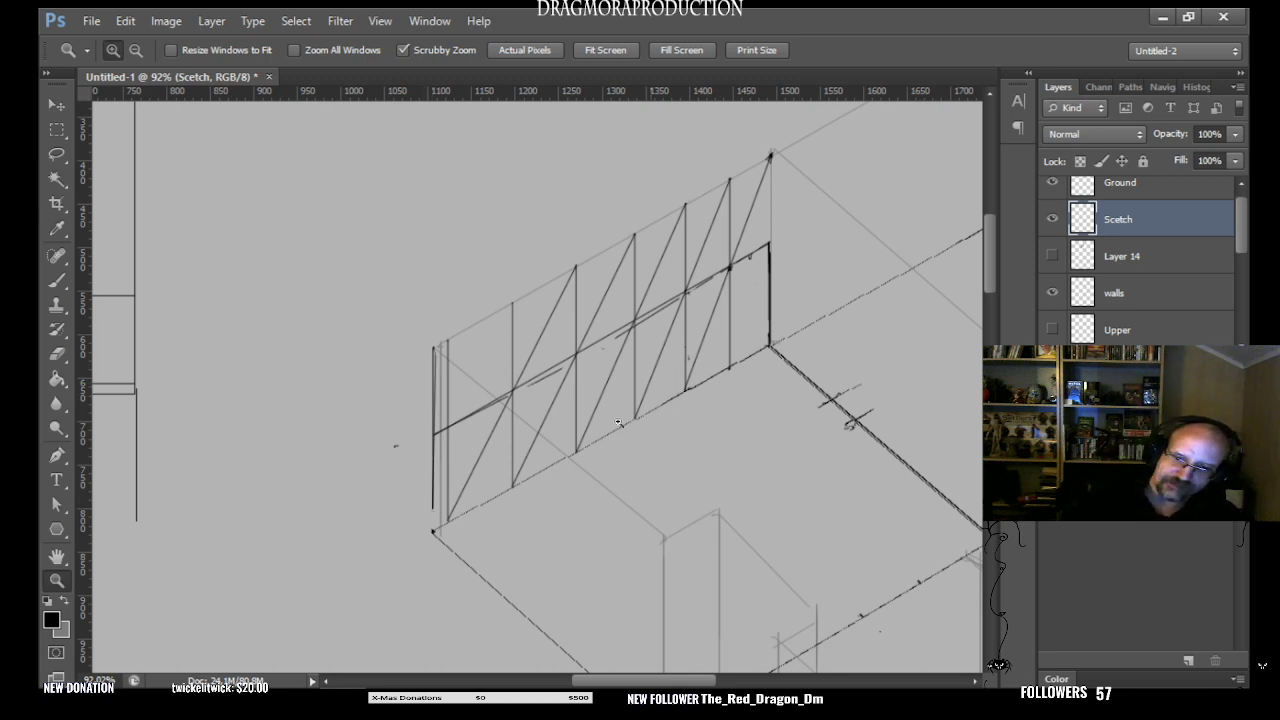
drag(652, 684, 668, 661)
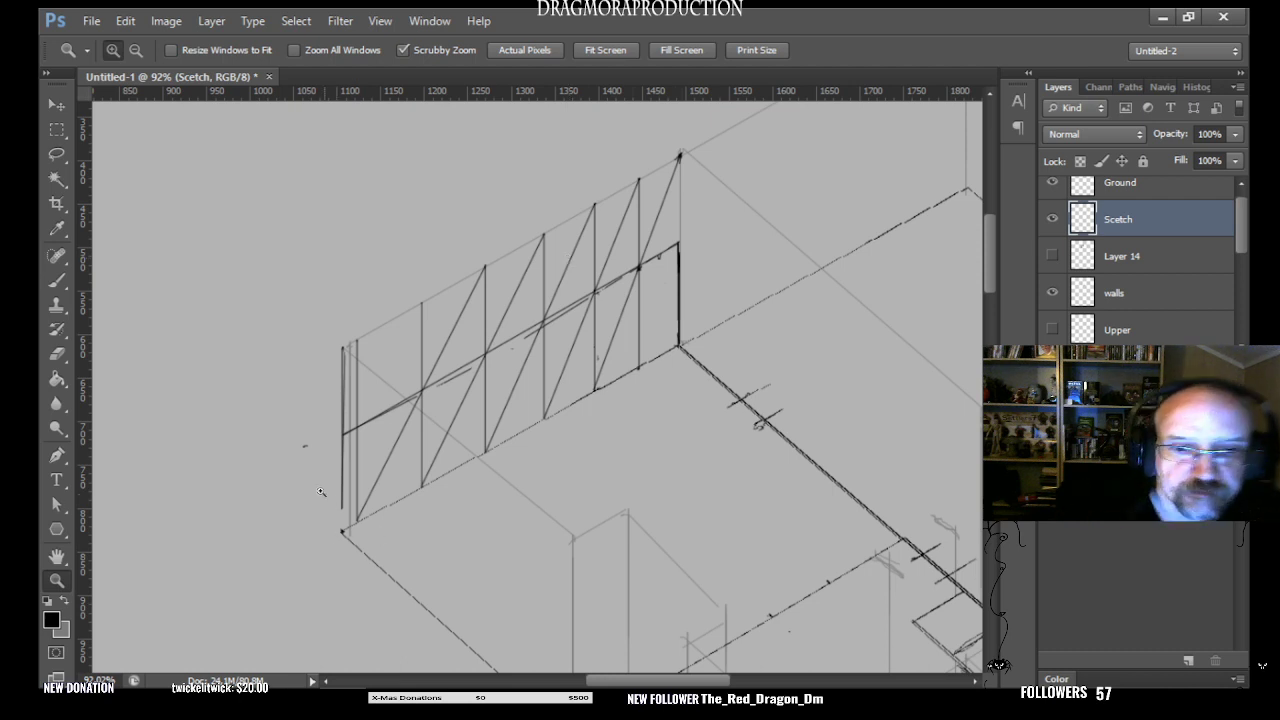
click(58, 279)
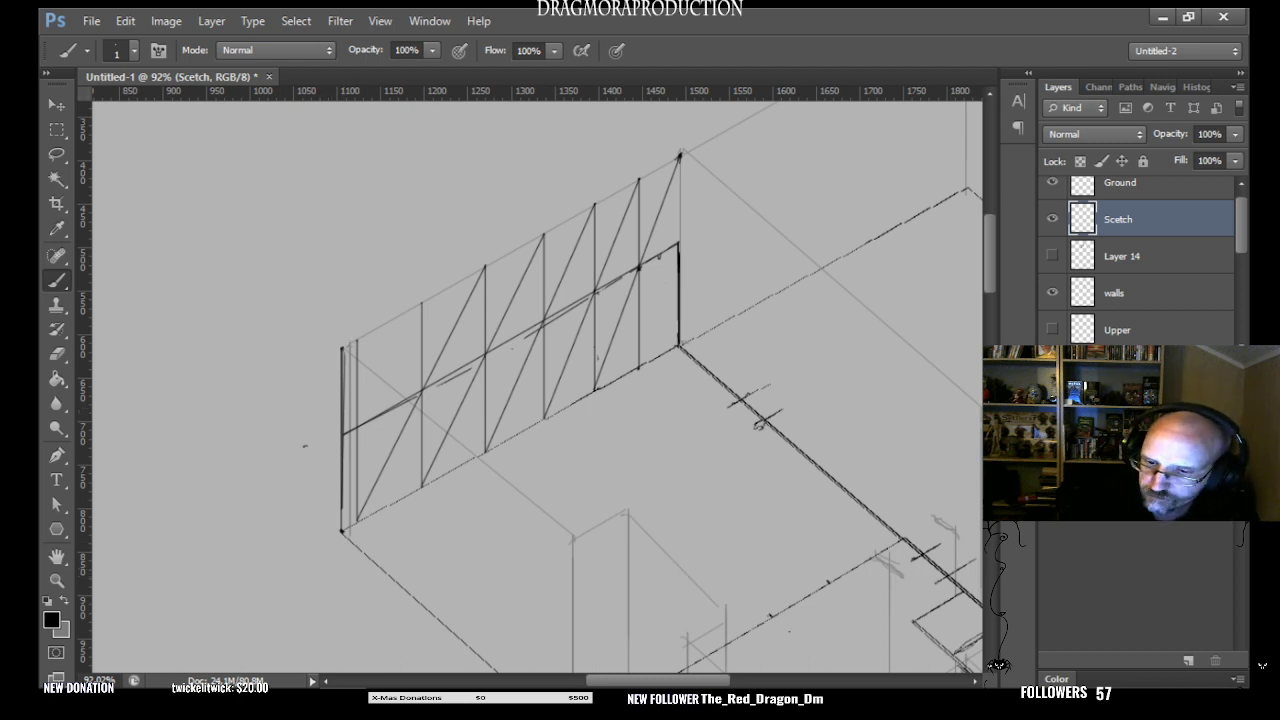
- Show Layer 14 with the columns, and cut the off-grid column next to the wall's inner corner column and paste it as a new layer
click(1052, 256)
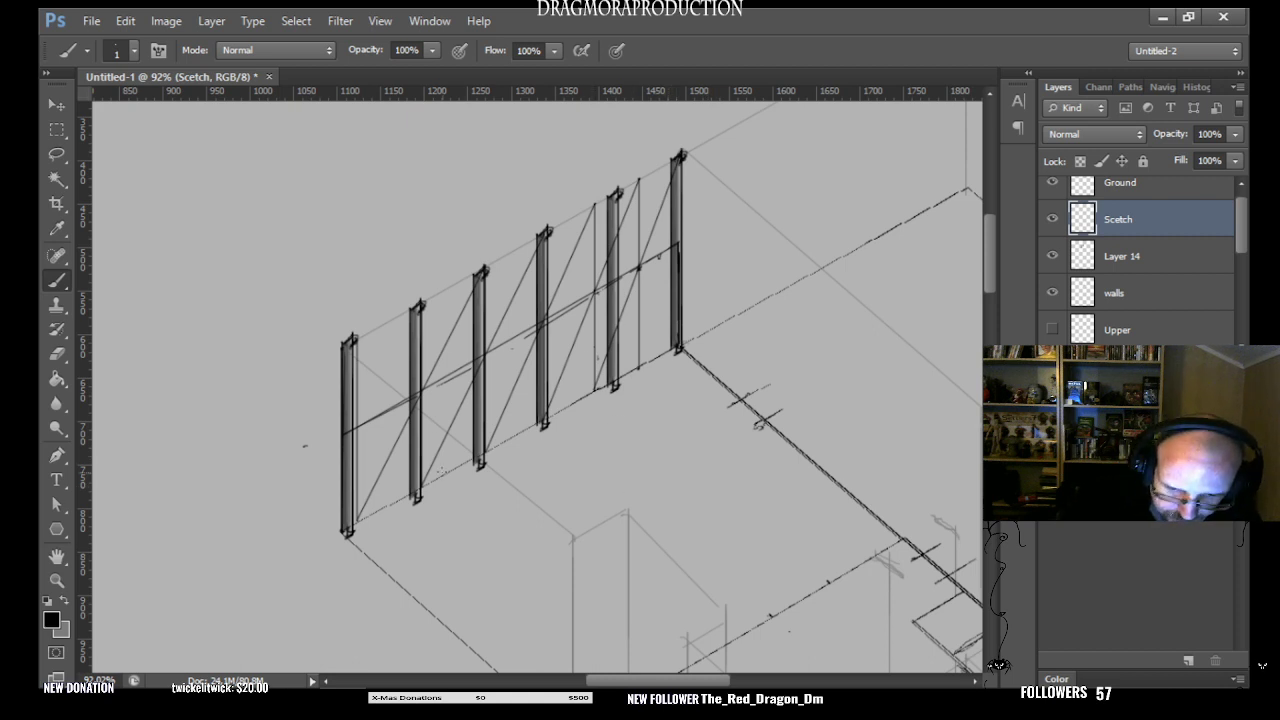
click(1138, 258)
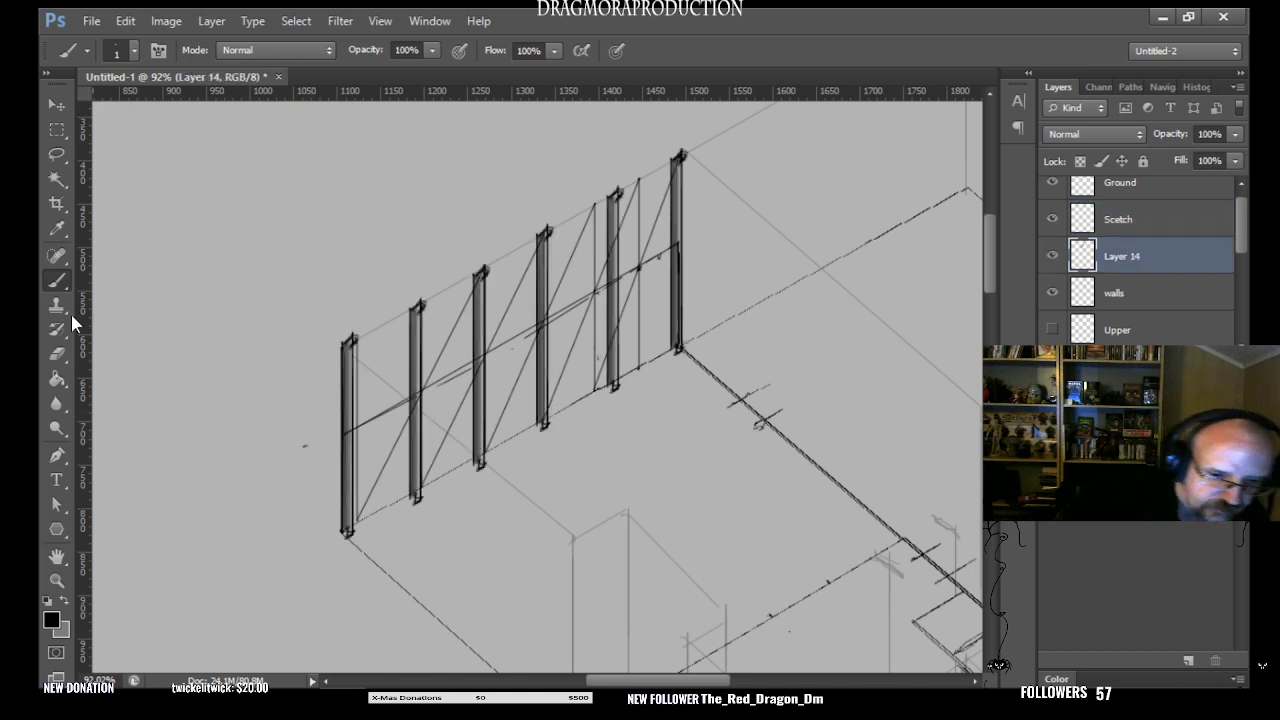
click(58, 132)
drag(633, 177, 599, 404)
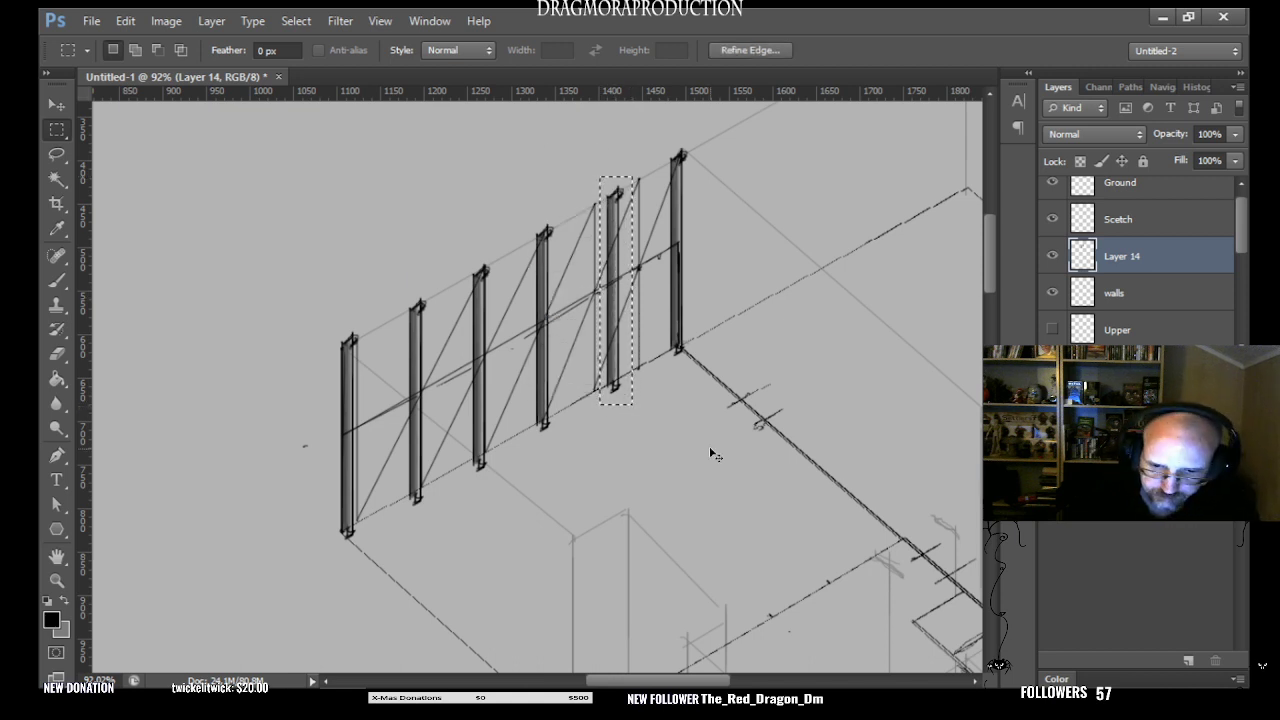
key(ctrl+x)
key(ctrl+v)
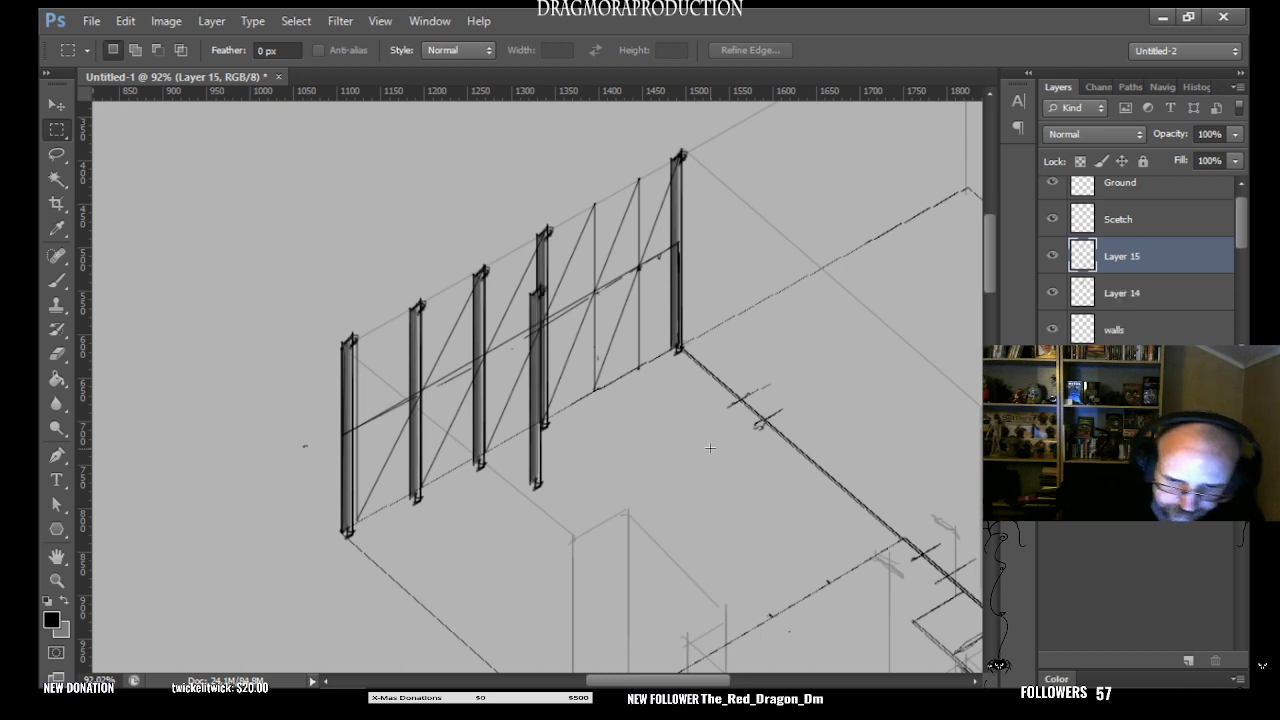
- Move the pasted column onto the second dividing vertical from the inner corner, and place another pasted copy on the first one
click(57, 106)
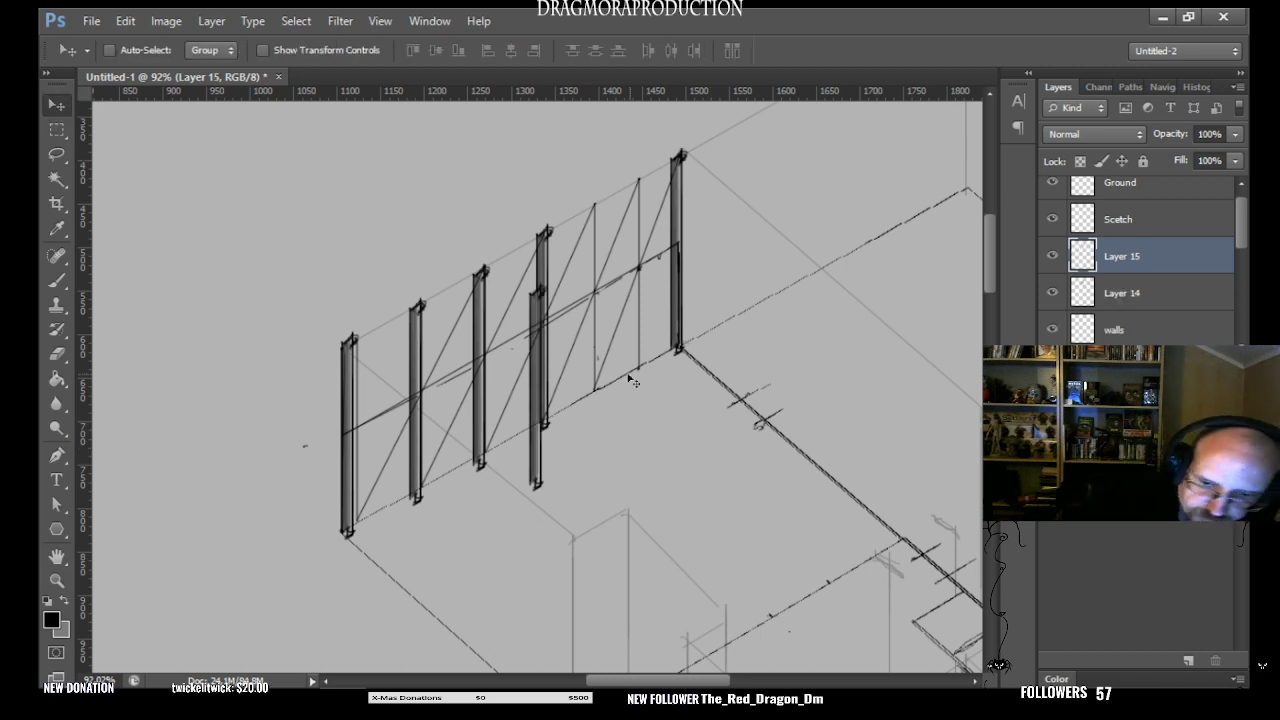
drag(541, 480, 598, 392)
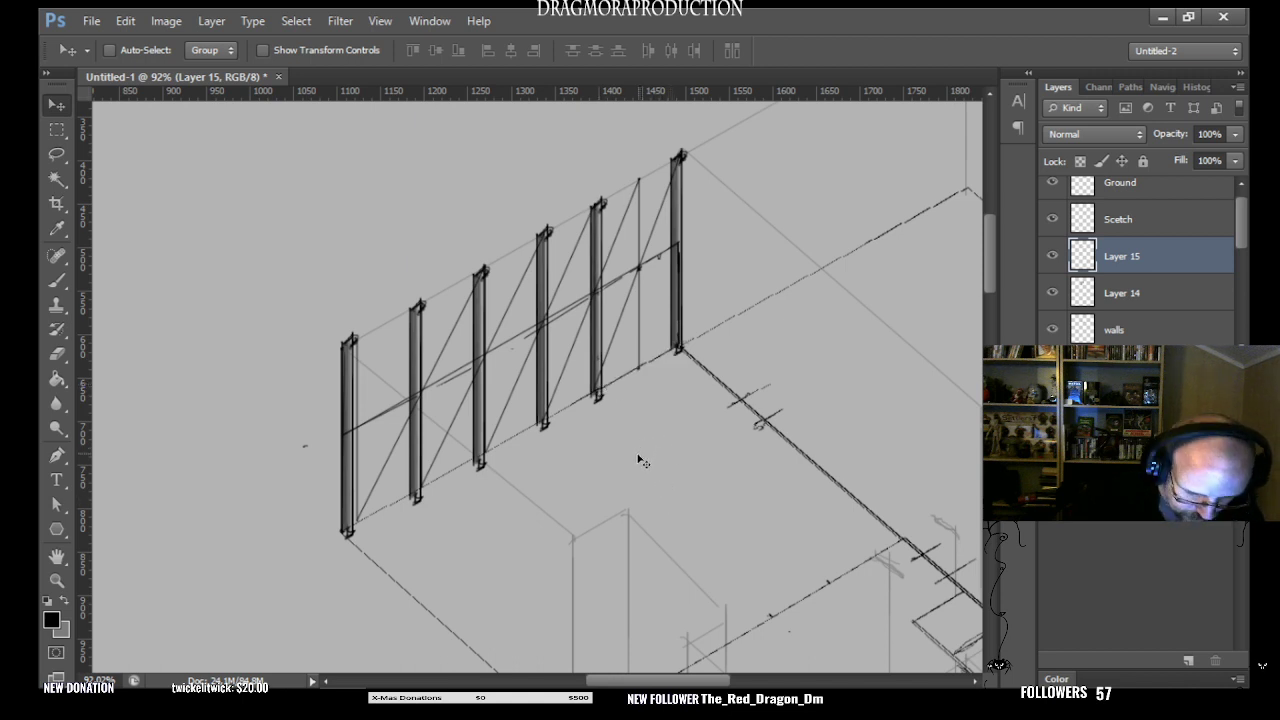
key(ctrl+v)
drag(540, 478, 645, 365)
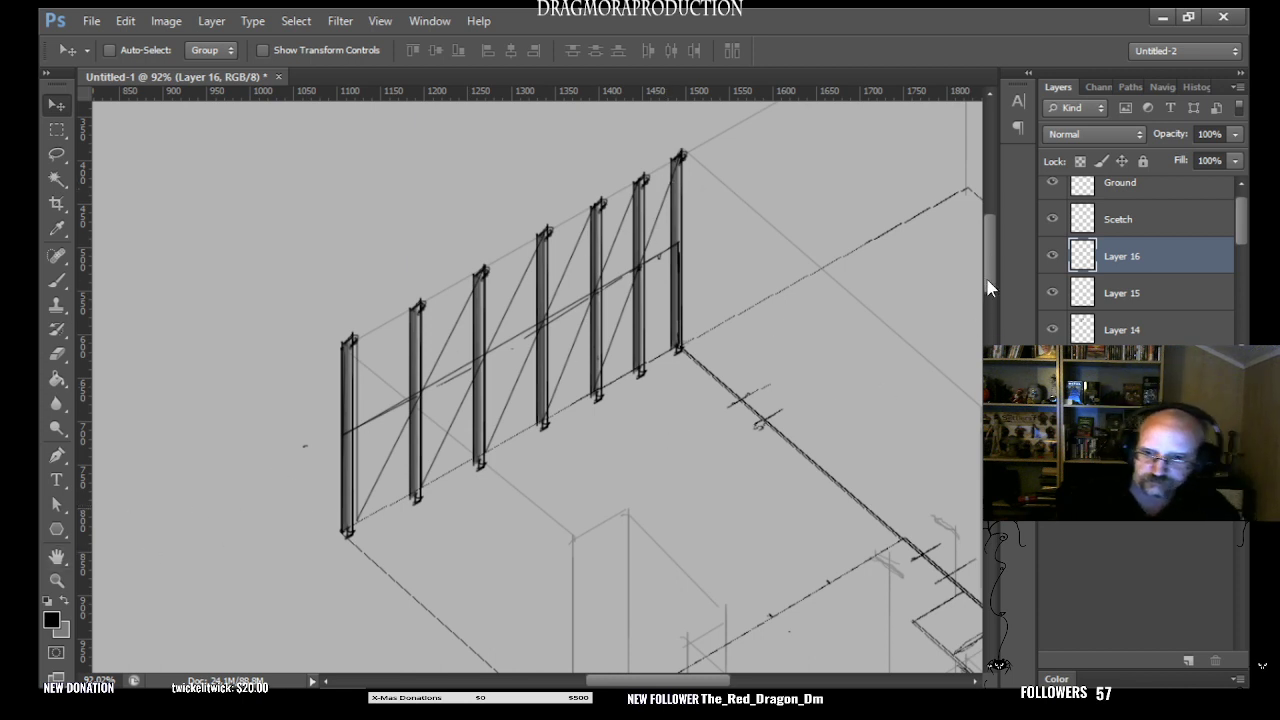
- Paste another column copy as a new layer and rotate it 60° to follow the slope of the wall
drag(991, 277, 996, 275)
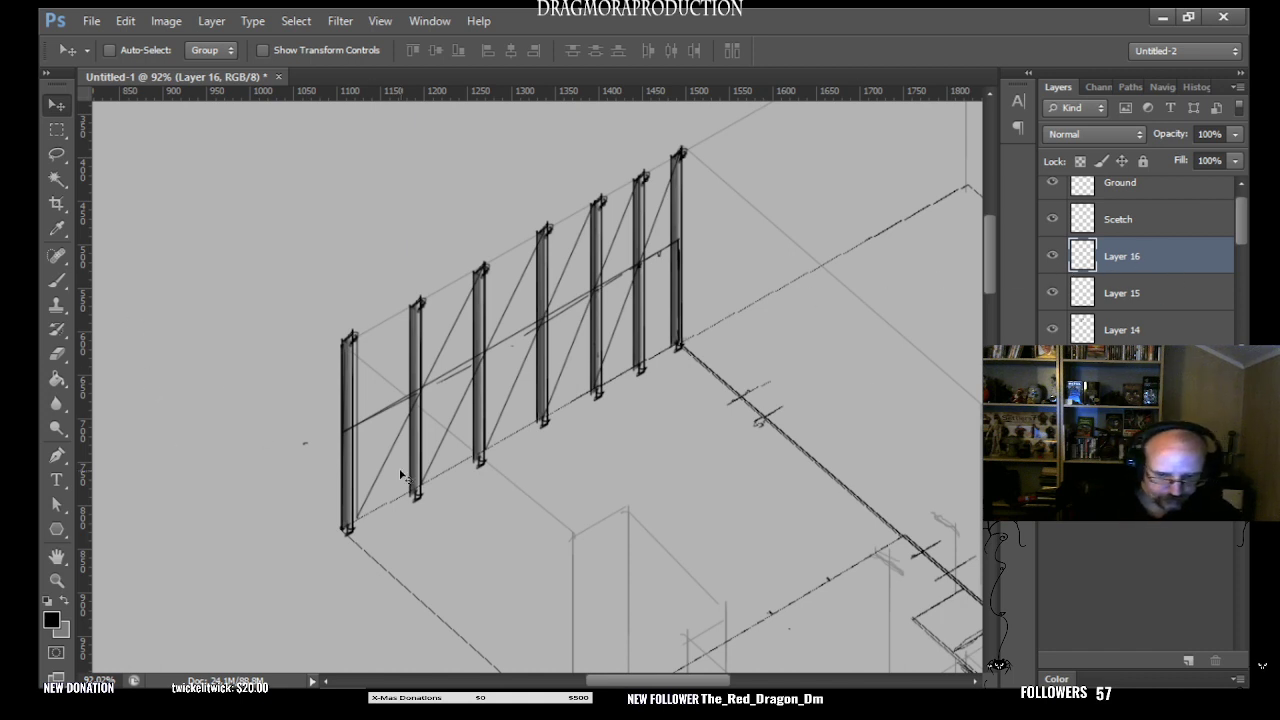
key(ctrl+v)
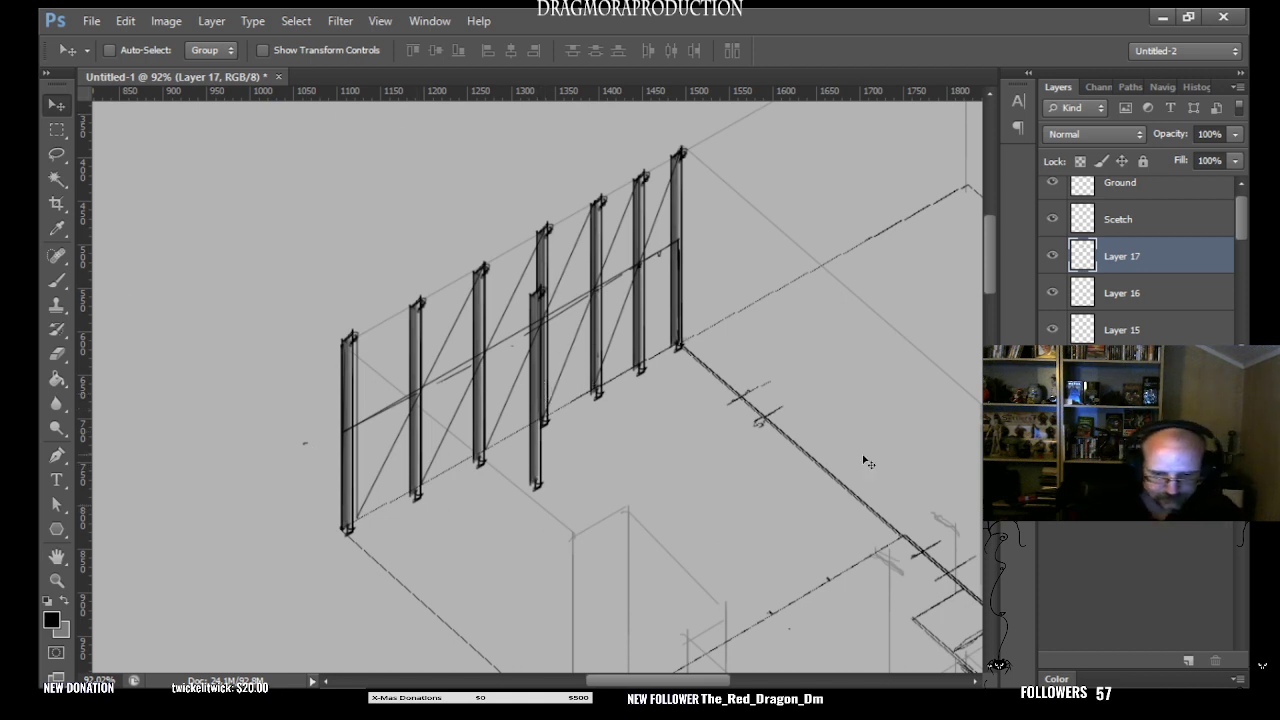
key(ctrl+t)
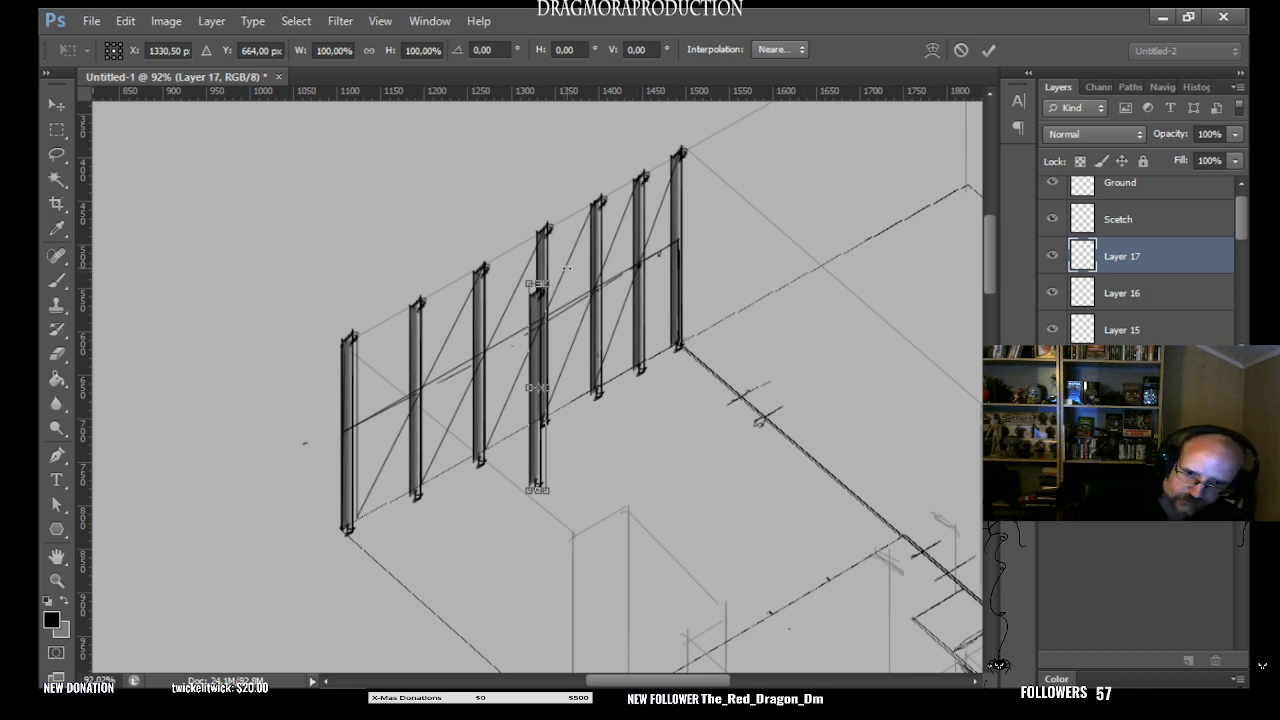
drag(566, 267, 666, 330)
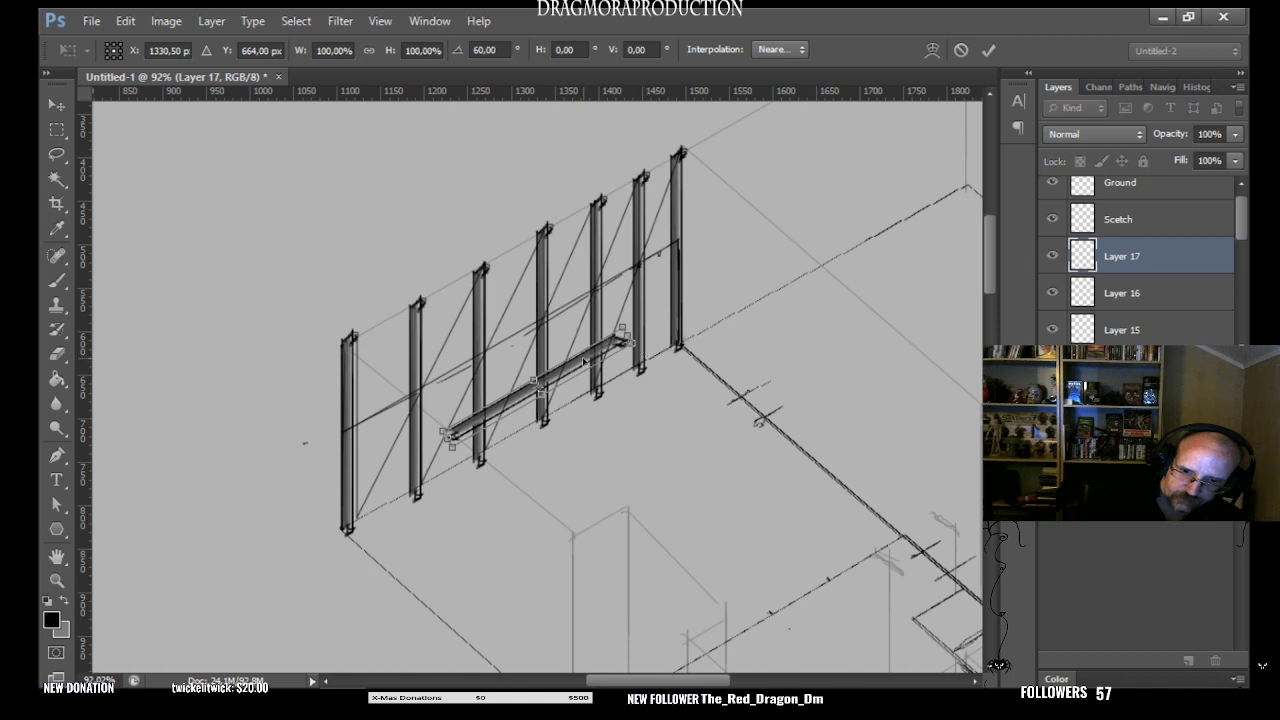
- Move the rotated copy onto the wall's top edge and stretch its height to about 198% so it spans all seven columns as a beam
drag(583, 362, 480, 271)
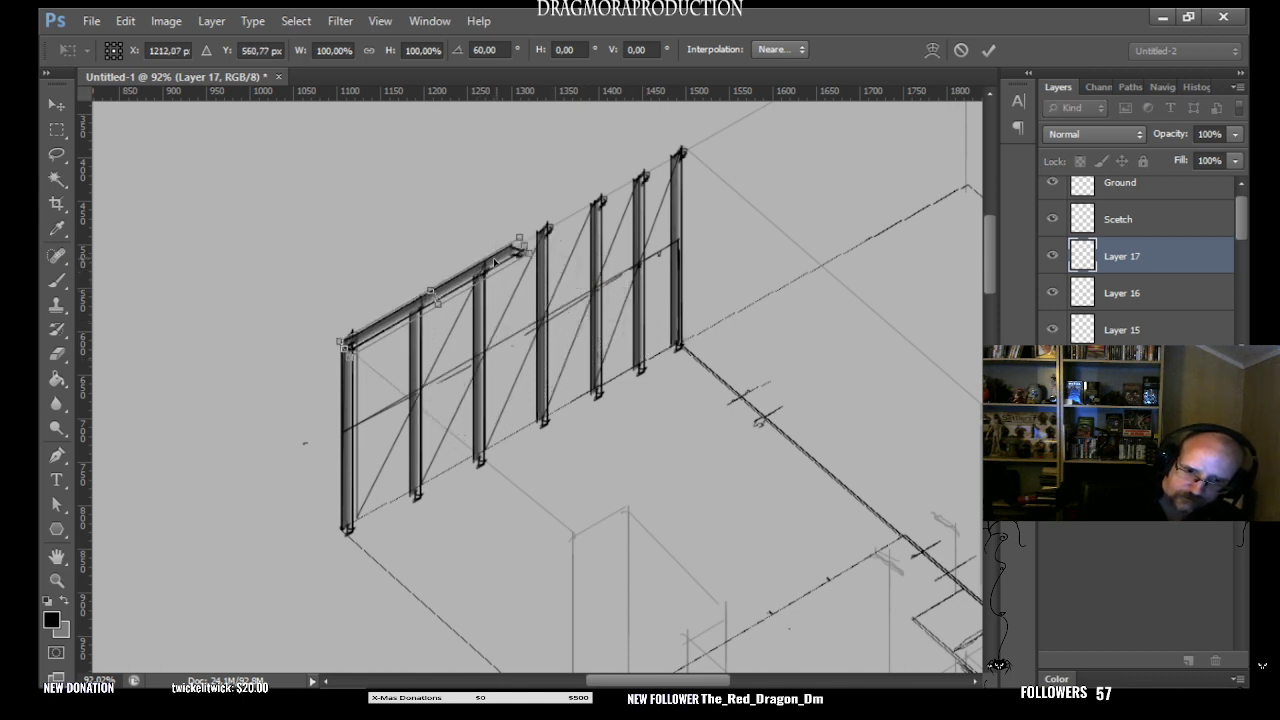
drag(494, 261, 485, 259)
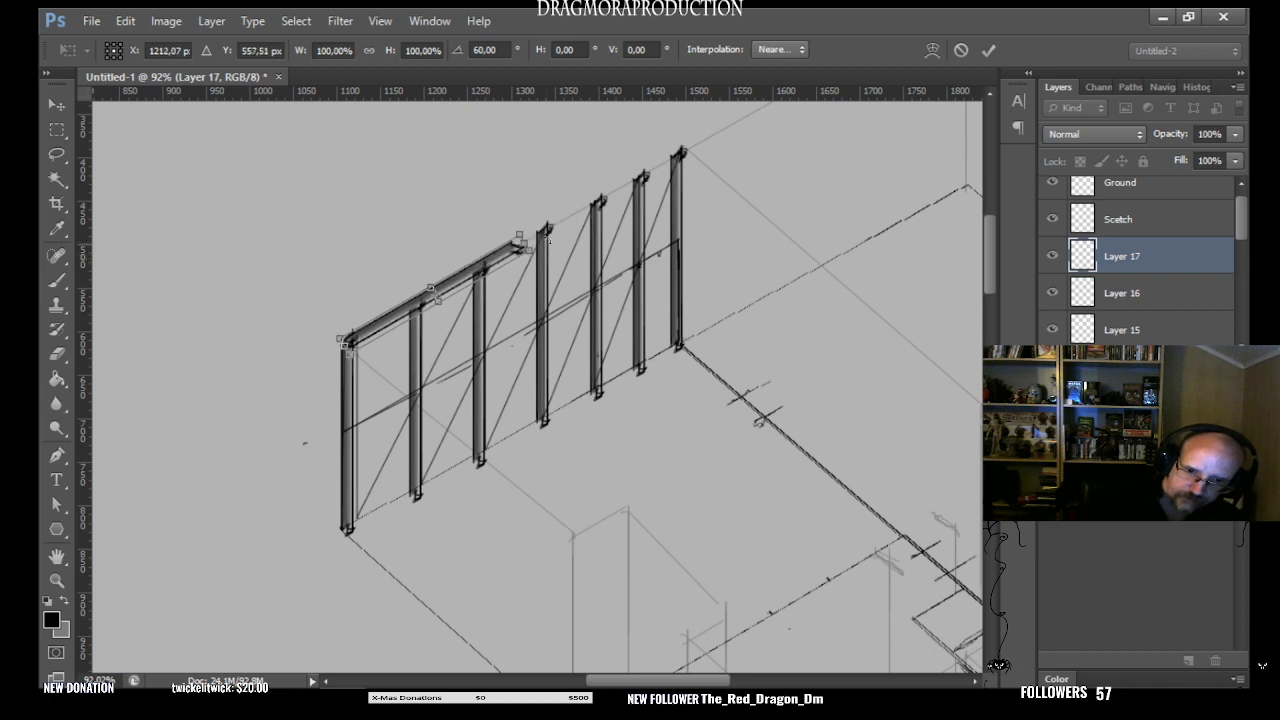
mouse_move(541, 229)
mouse_down()
mouse_move(549, 241)
mouse_move(548, 228)
mouse_up()
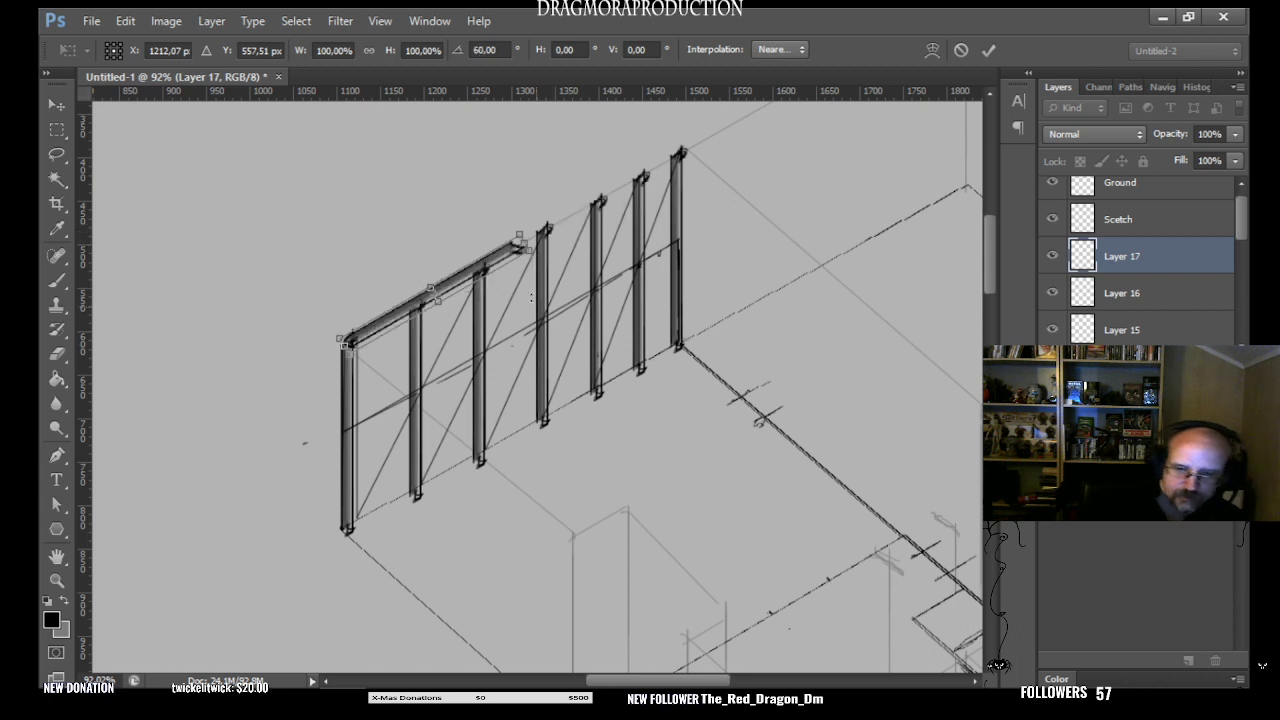
mouse_move(500, 262)
mouse_down()
mouse_move(526, 285)
mouse_move(498, 263)
mouse_up()
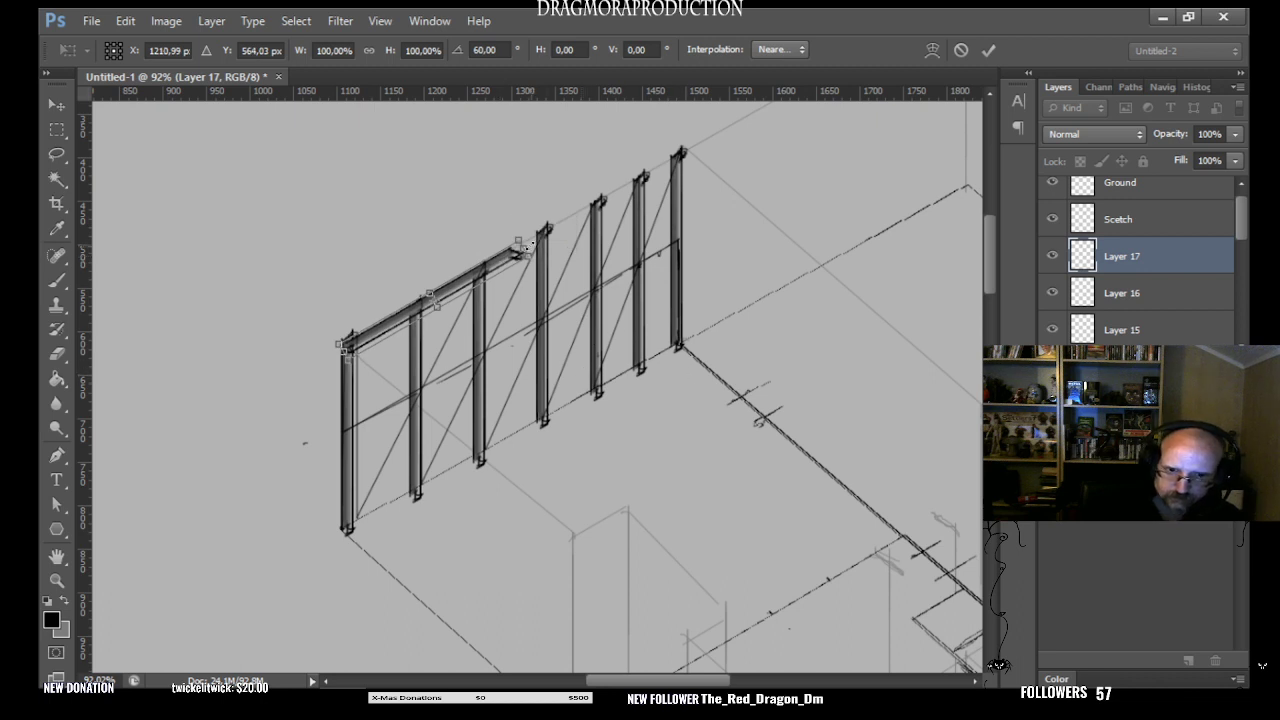
drag(524, 244, 704, 146)
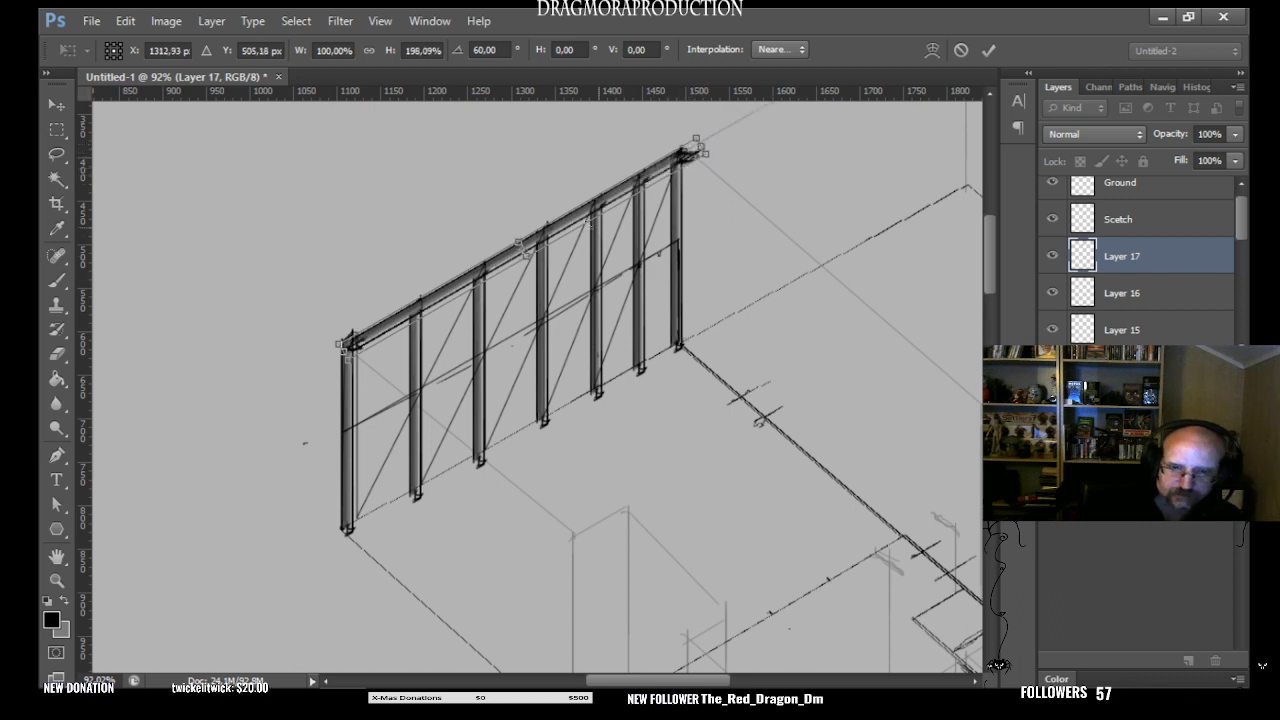
key(Return)
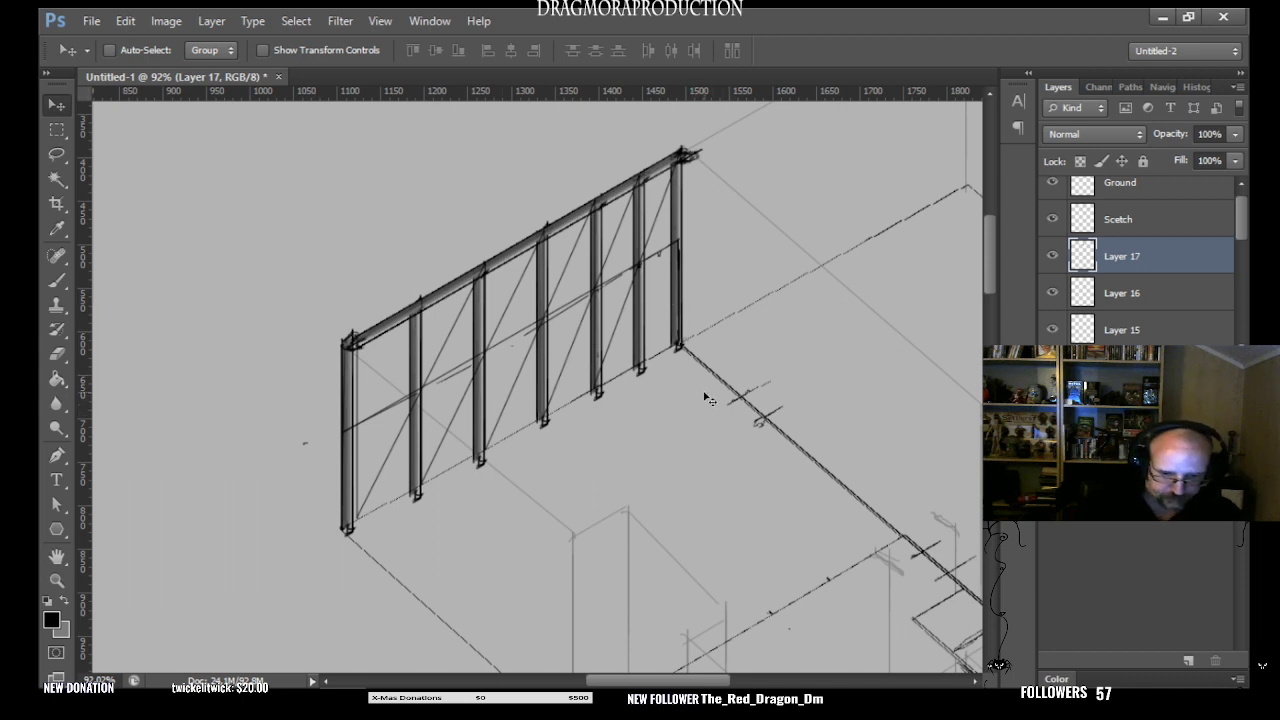
- Paste one more column copy as a new layer and move it beside the wall's outermost column, lower down near the floor line
key(ctrl+v)
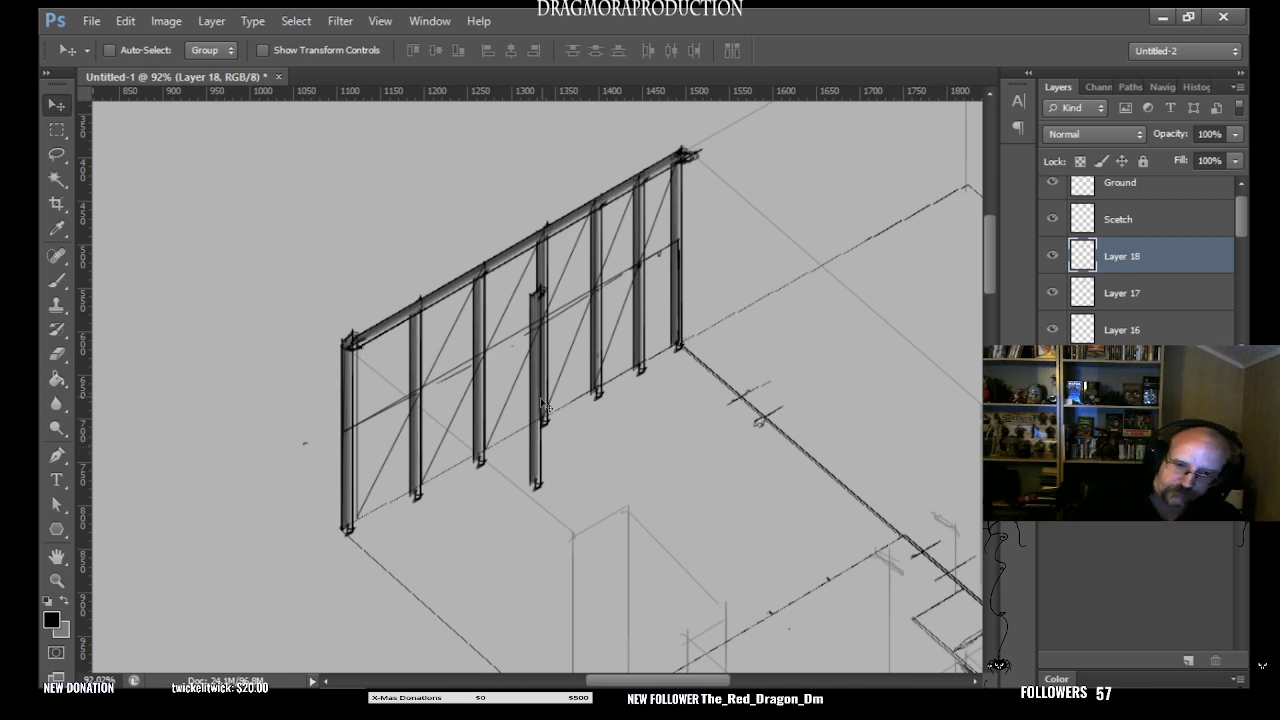
drag(537, 412, 666, 430)
key(ctrl+z)
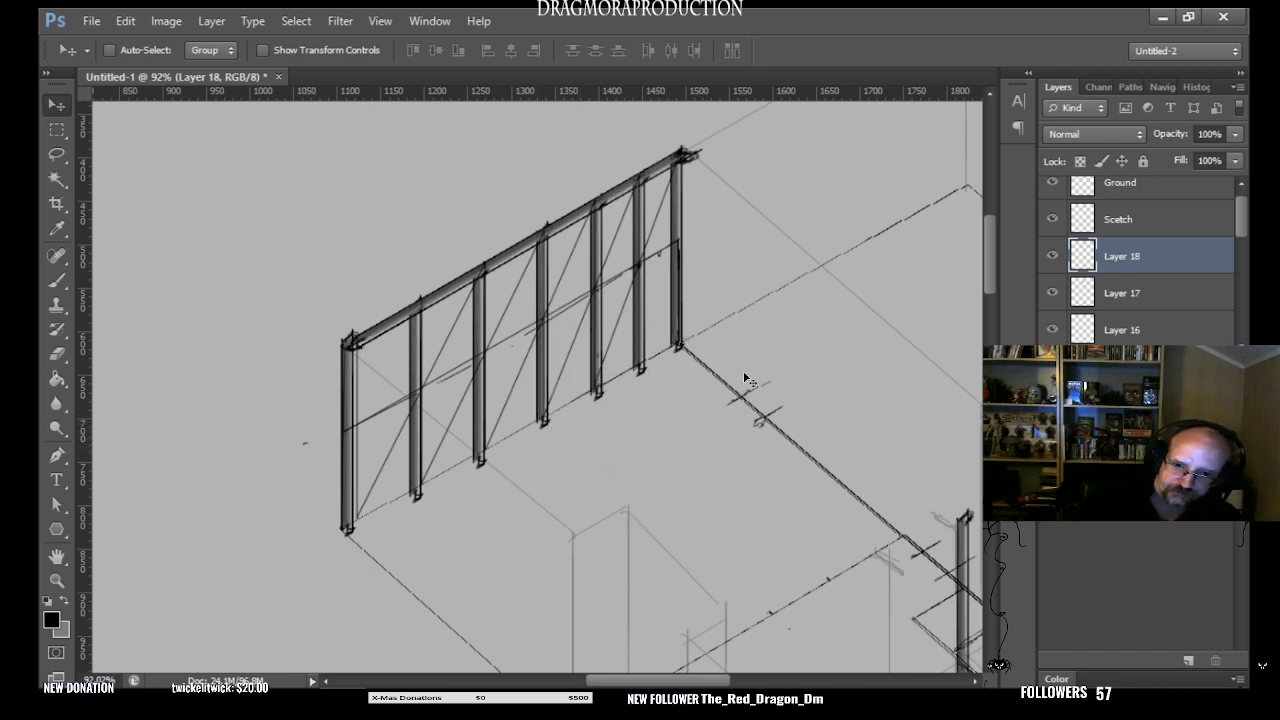
drag(967, 612, 557, 433)
key(ctrl+z)
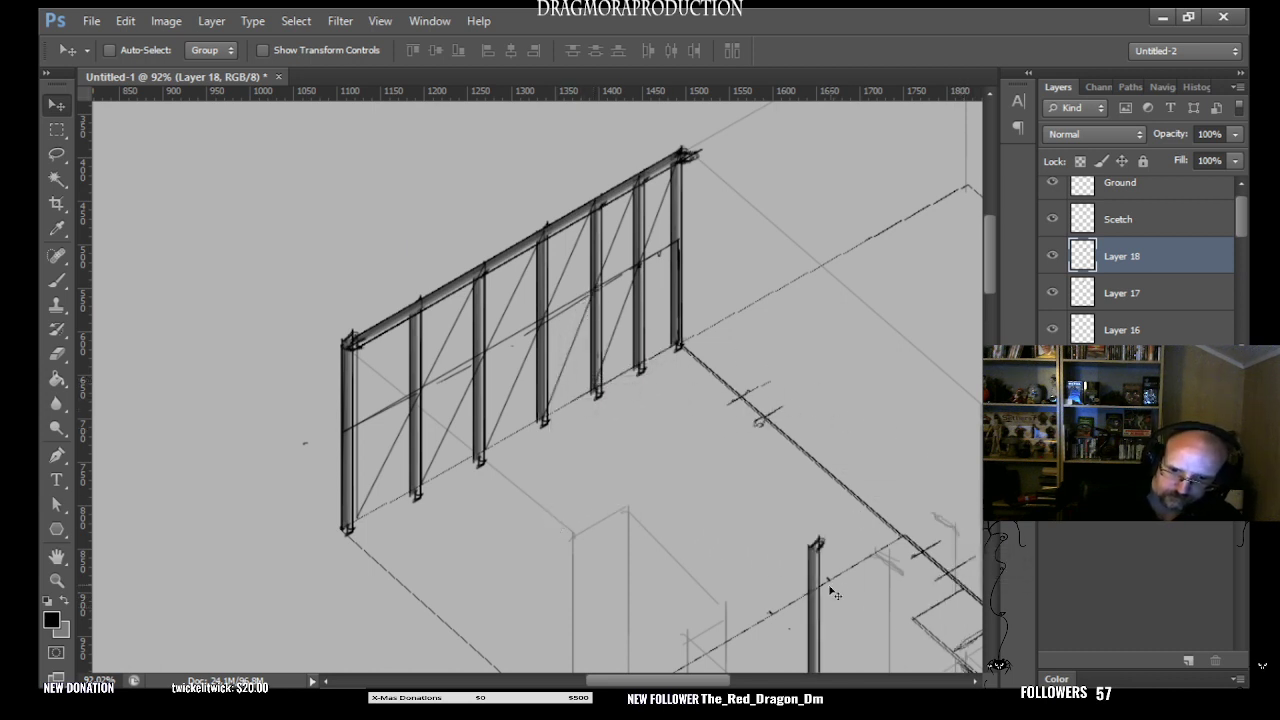
drag(821, 605, 645, 402)
key(ctrl+z)
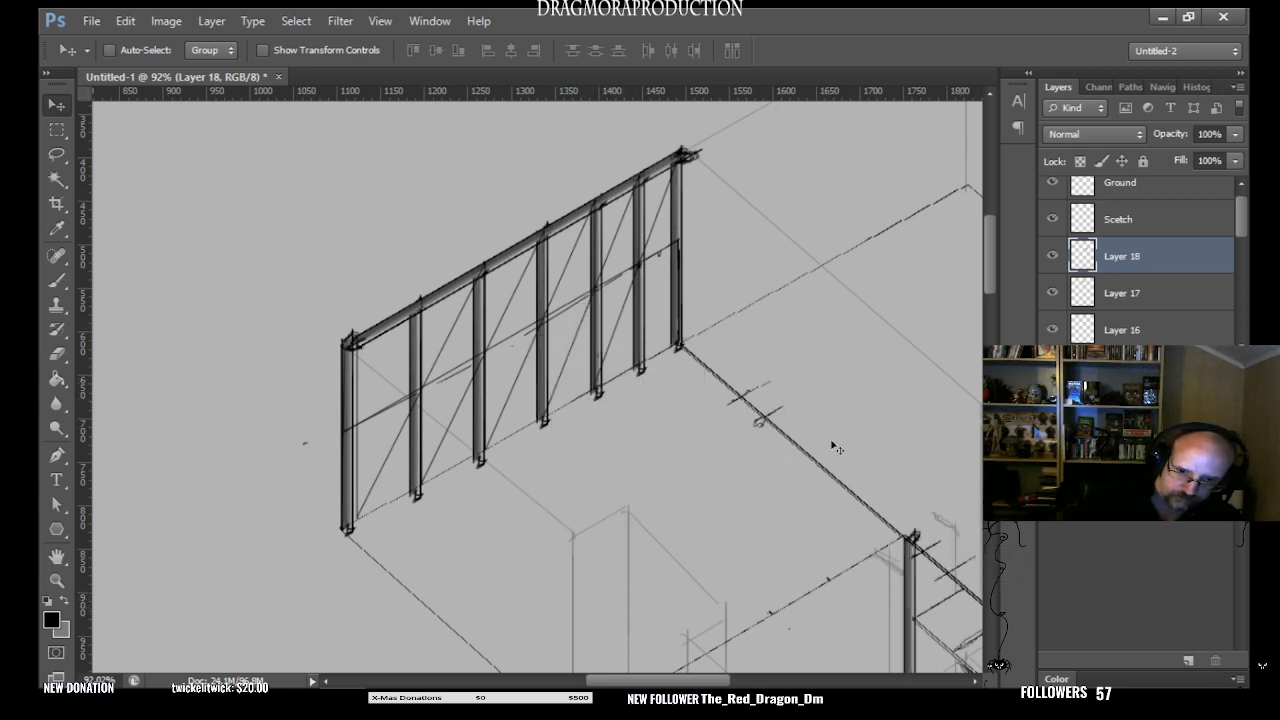
drag(911, 608, 342, 481)
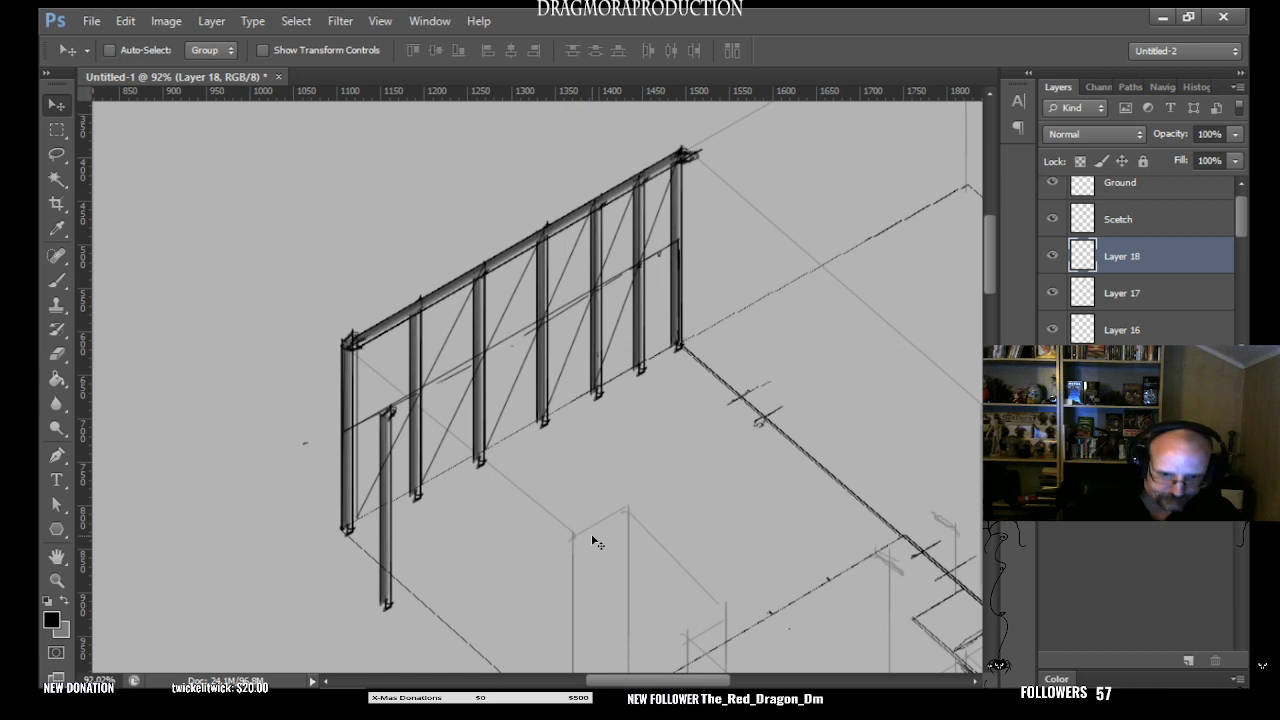
- Rotate the pasted column to 60.55° and stretch its height to 191.83%, fitting it along the wall's floor line as a bottom beam
key(ctrl+t)
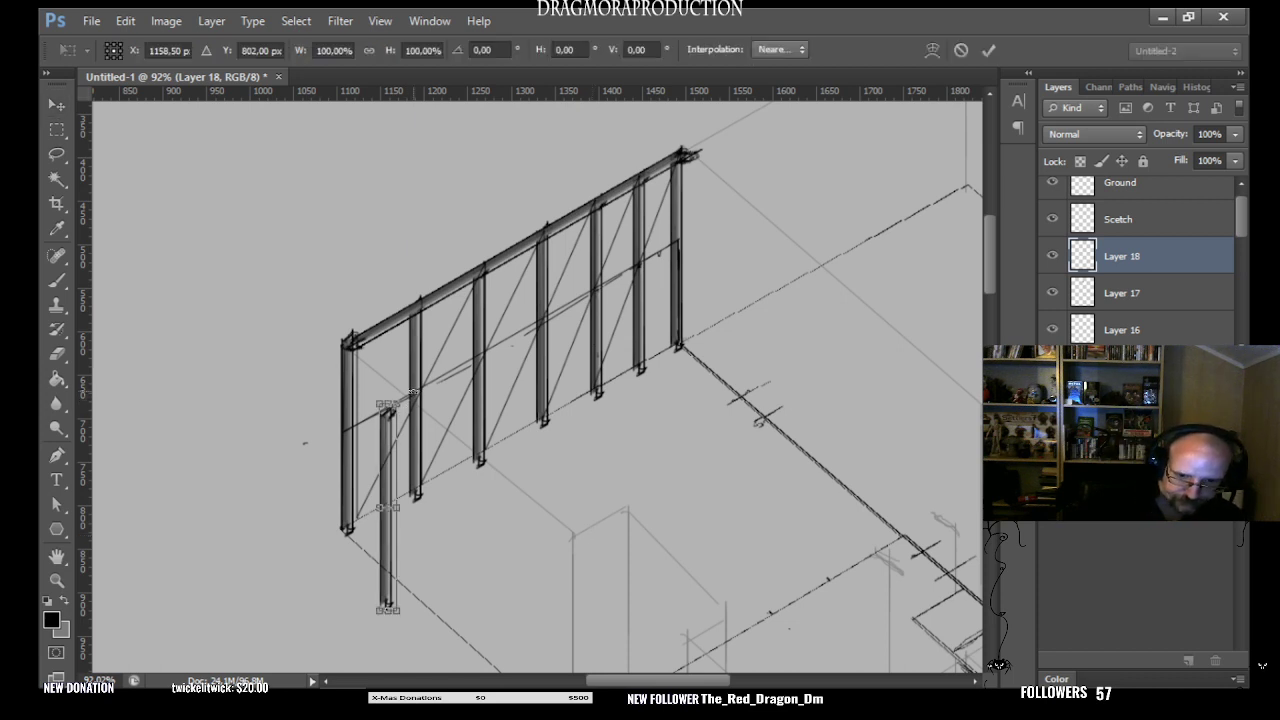
drag(412, 392, 518, 442)
drag(440, 482, 707, 350)
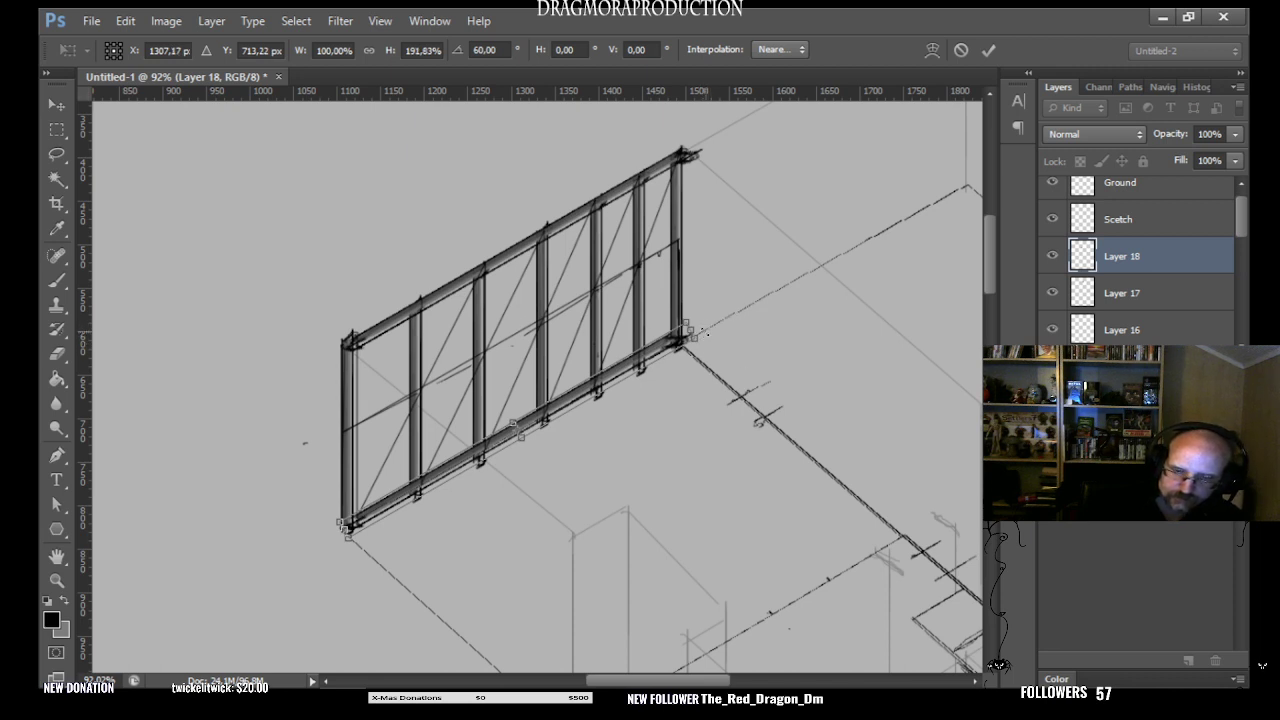
drag(707, 325, 654, 357)
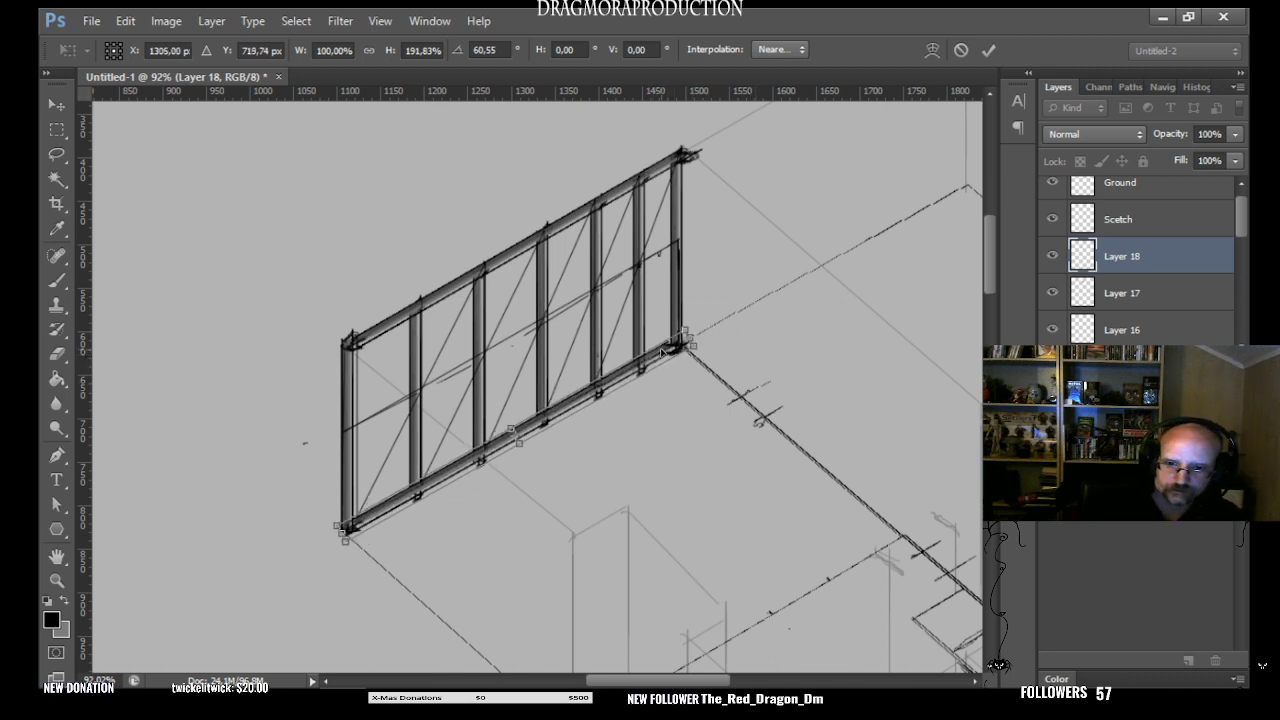
key(Return)
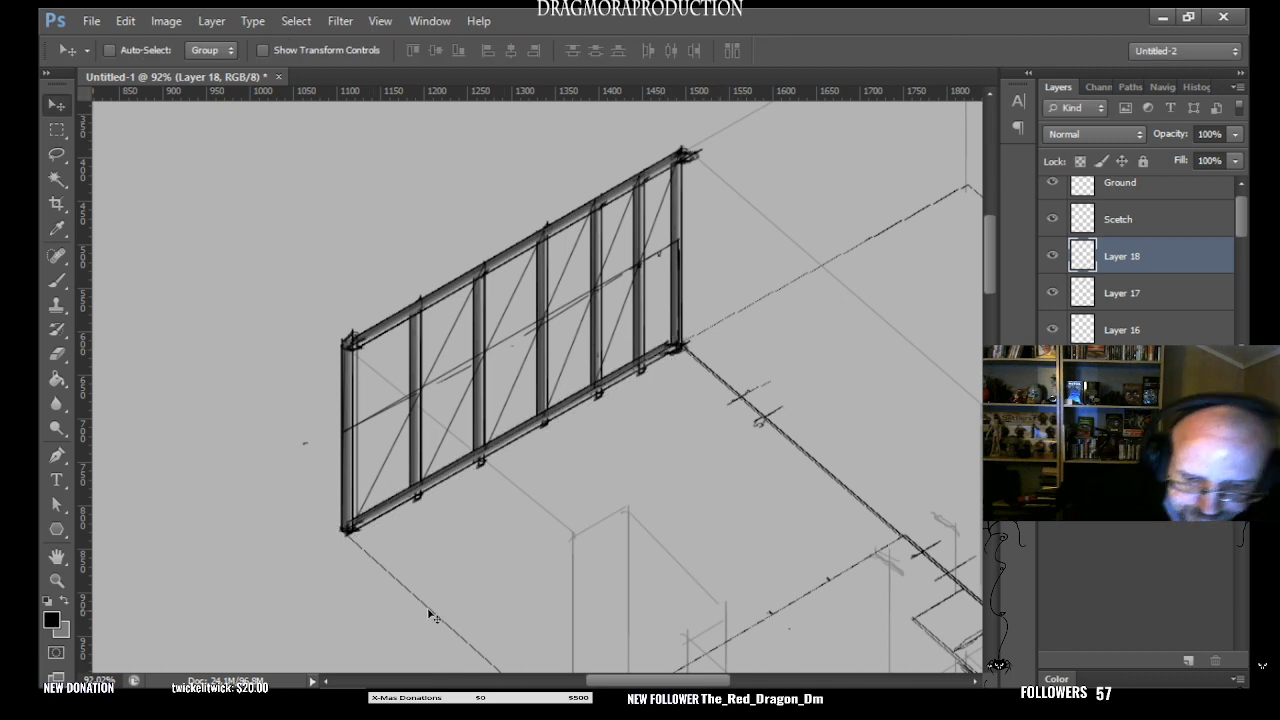
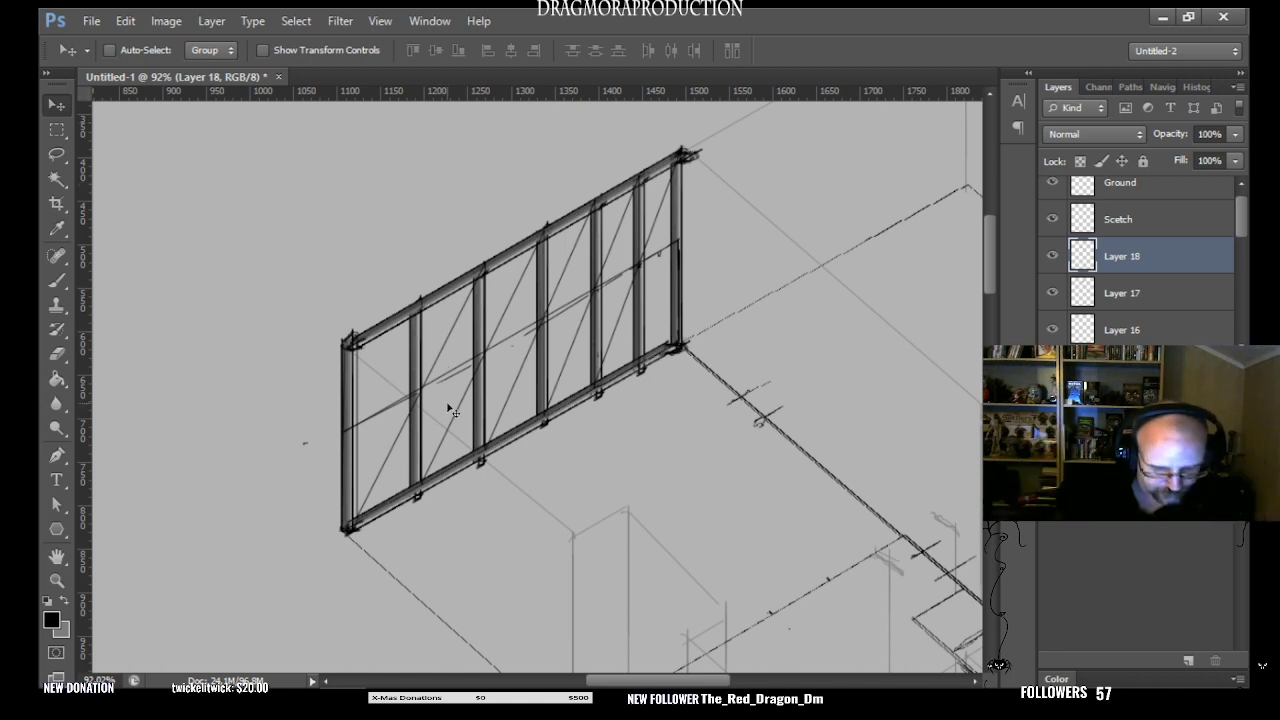
- Paste a column copy as a new layer, rotate it 60°, stretch its height to 195.10%, and place it as the wall's upper middle beam
key(ctrl+v)
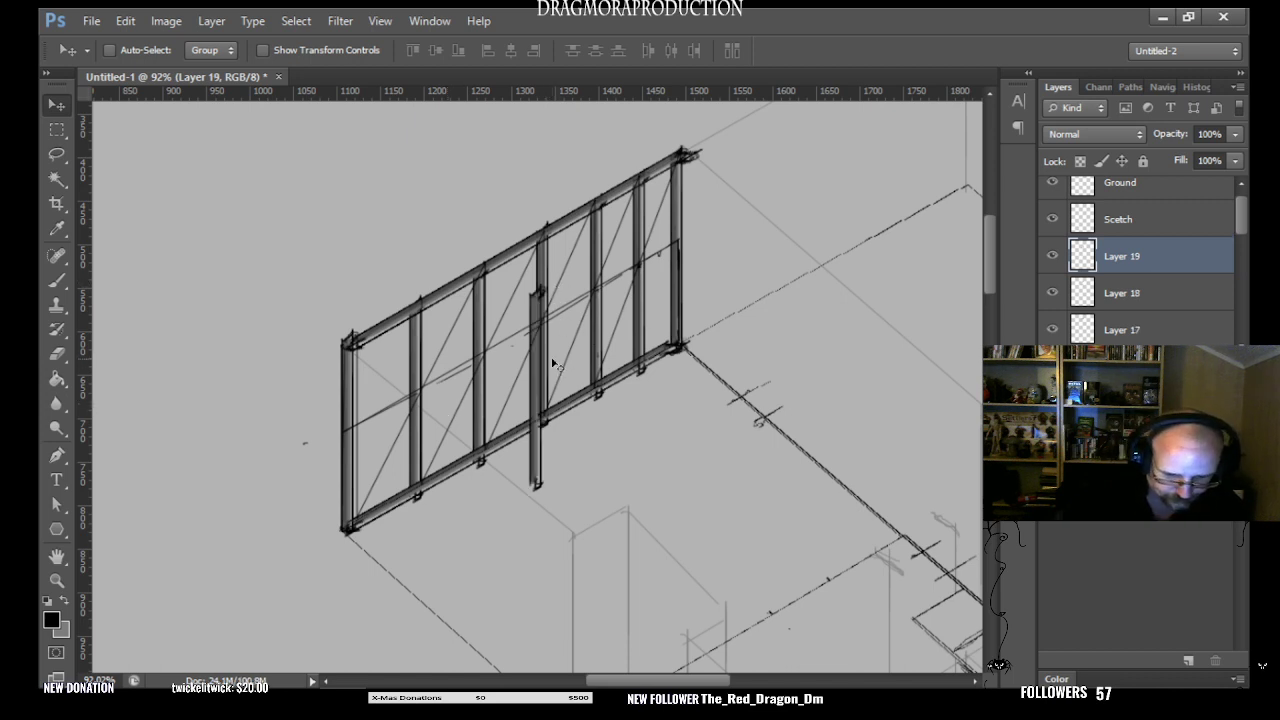
key(ctrl+t)
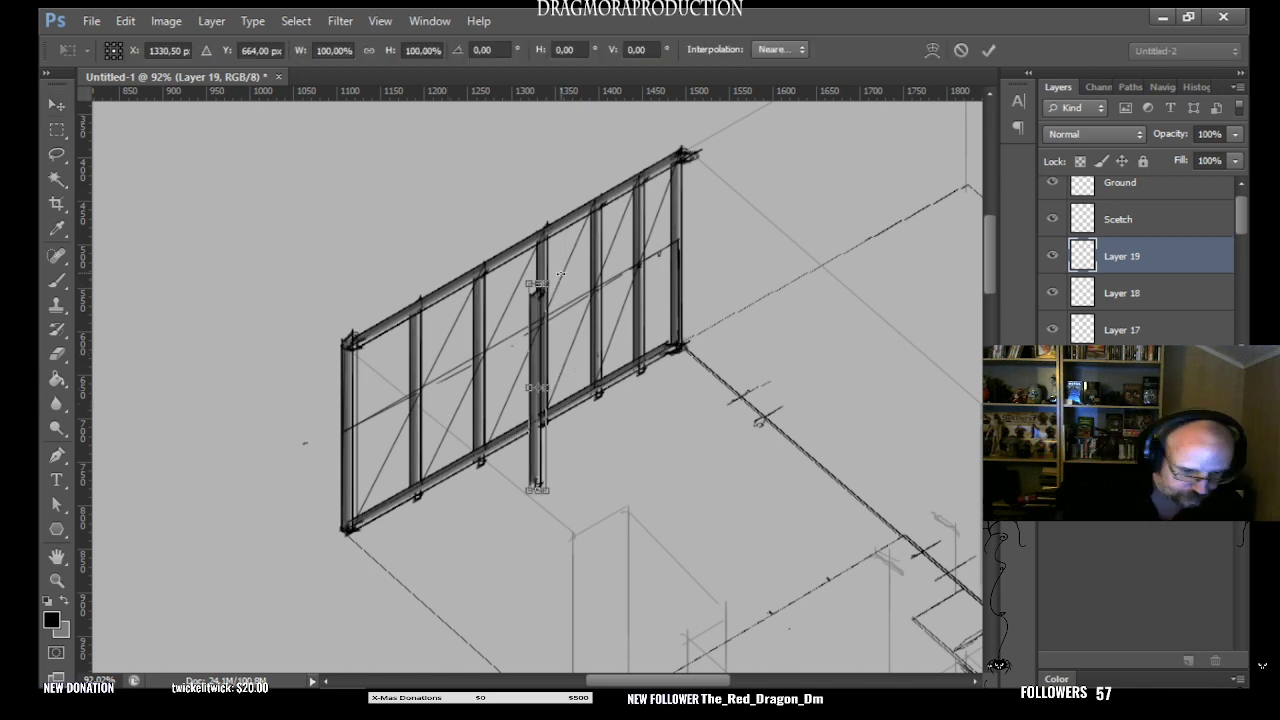
drag(558, 272, 672, 297)
drag(589, 353, 698, 212)
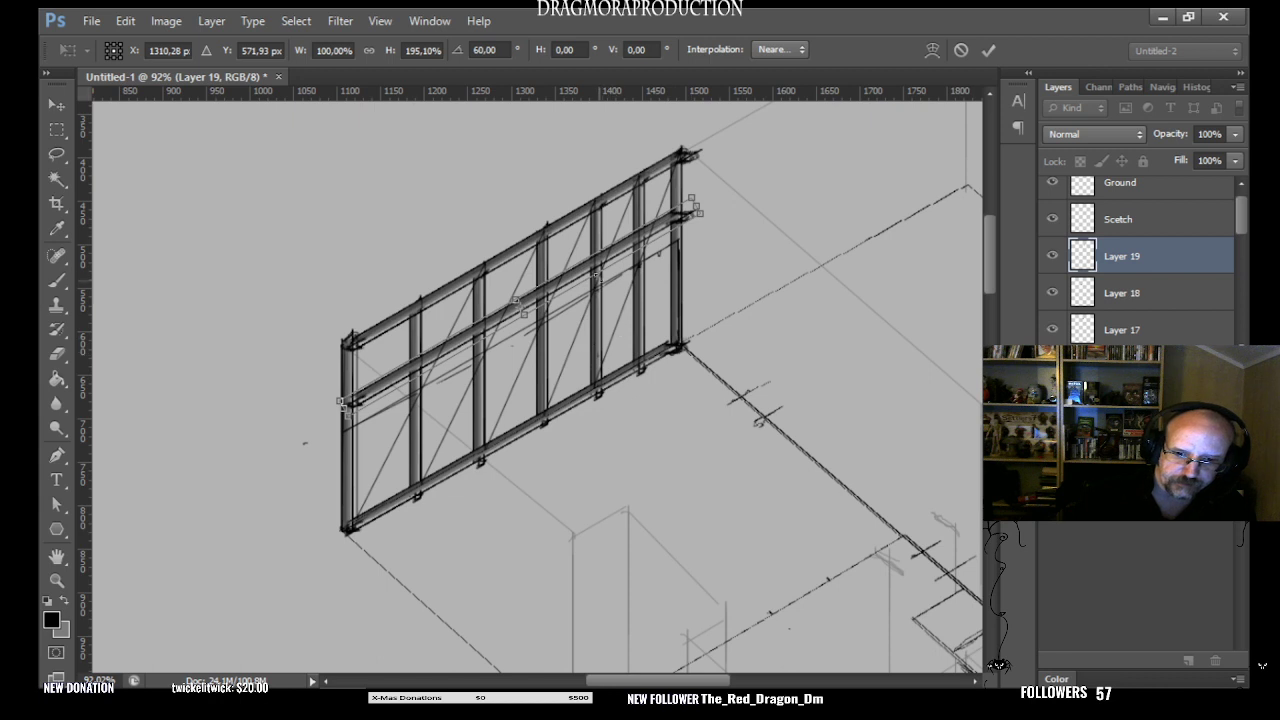
key(Return)
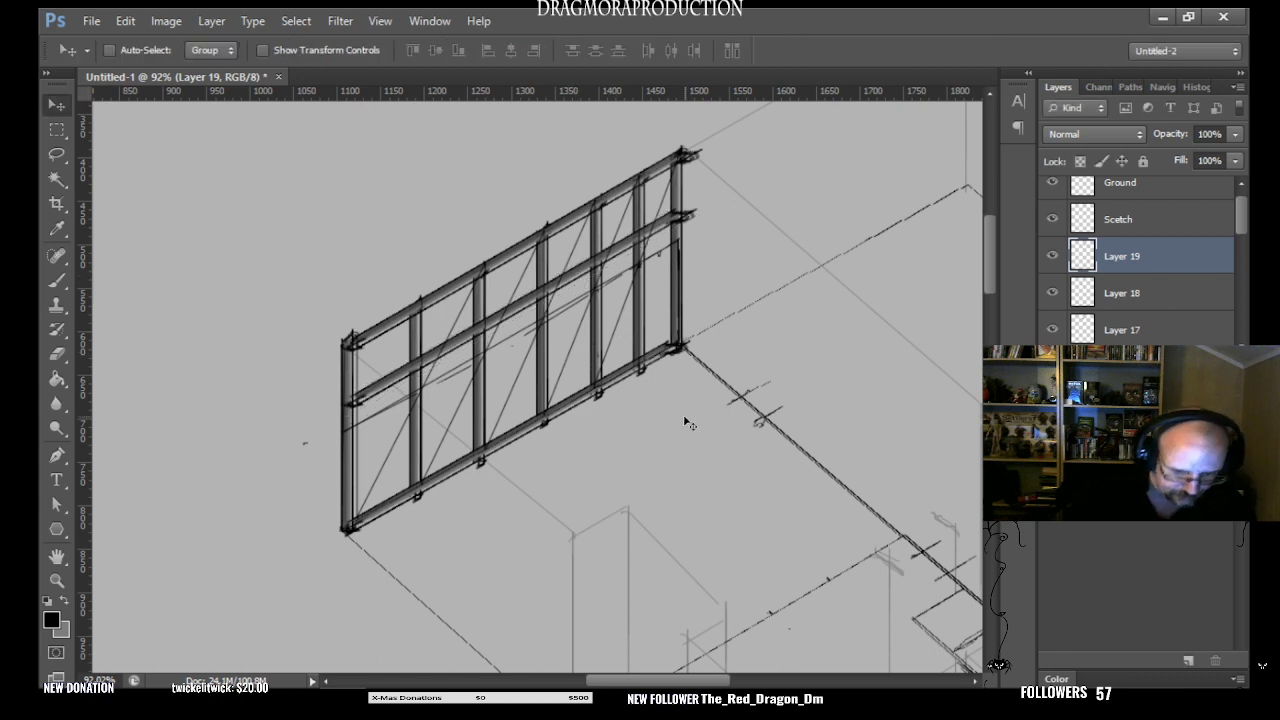
- Paste another column copy, rotate it 60°, stretch its height to 189.23%, and fit it across the columns as the wall's lower middle beam
key(ctrl+v)
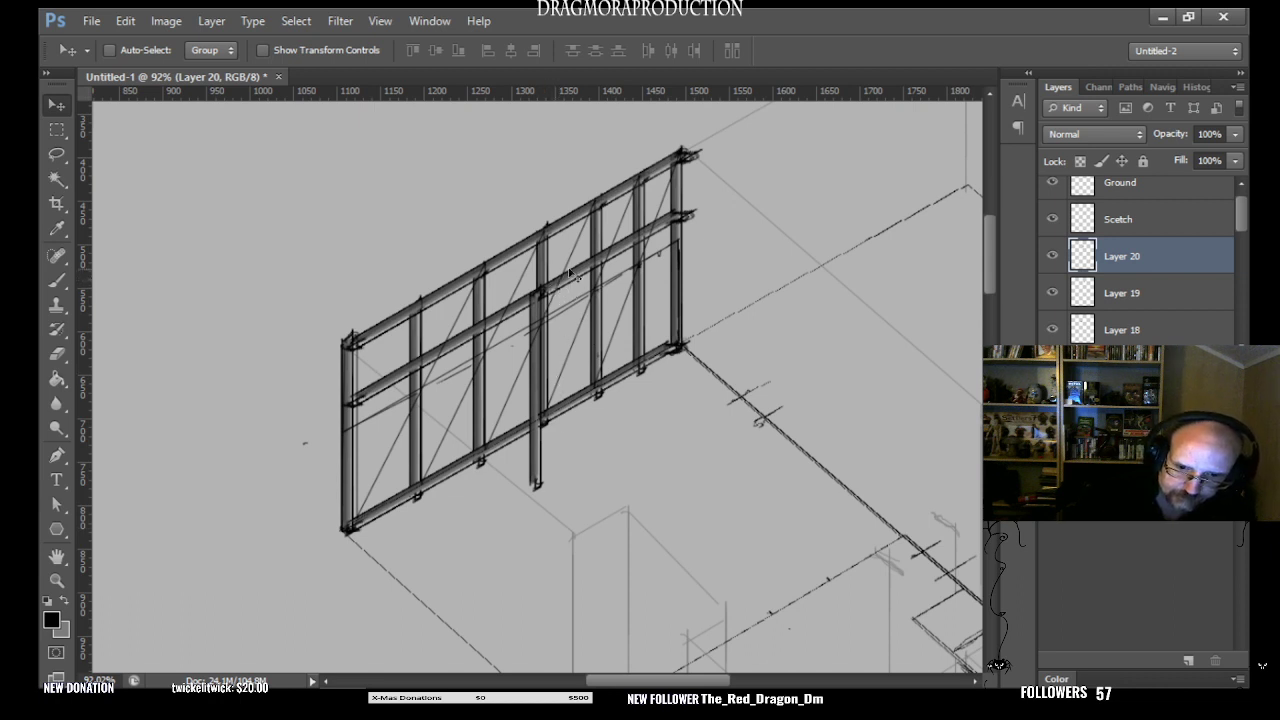
drag(540, 460, 607, 504)
key(ctrl+z)
key(ctrl+t)
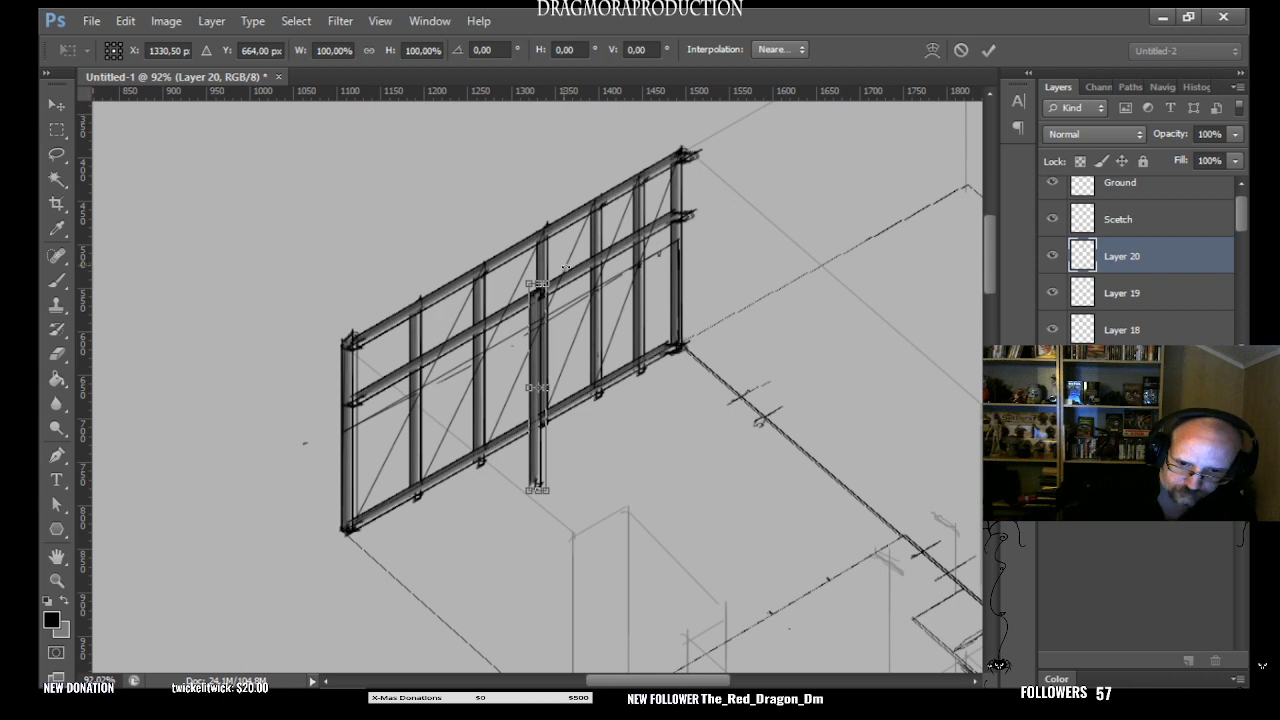
drag(566, 266, 673, 318)
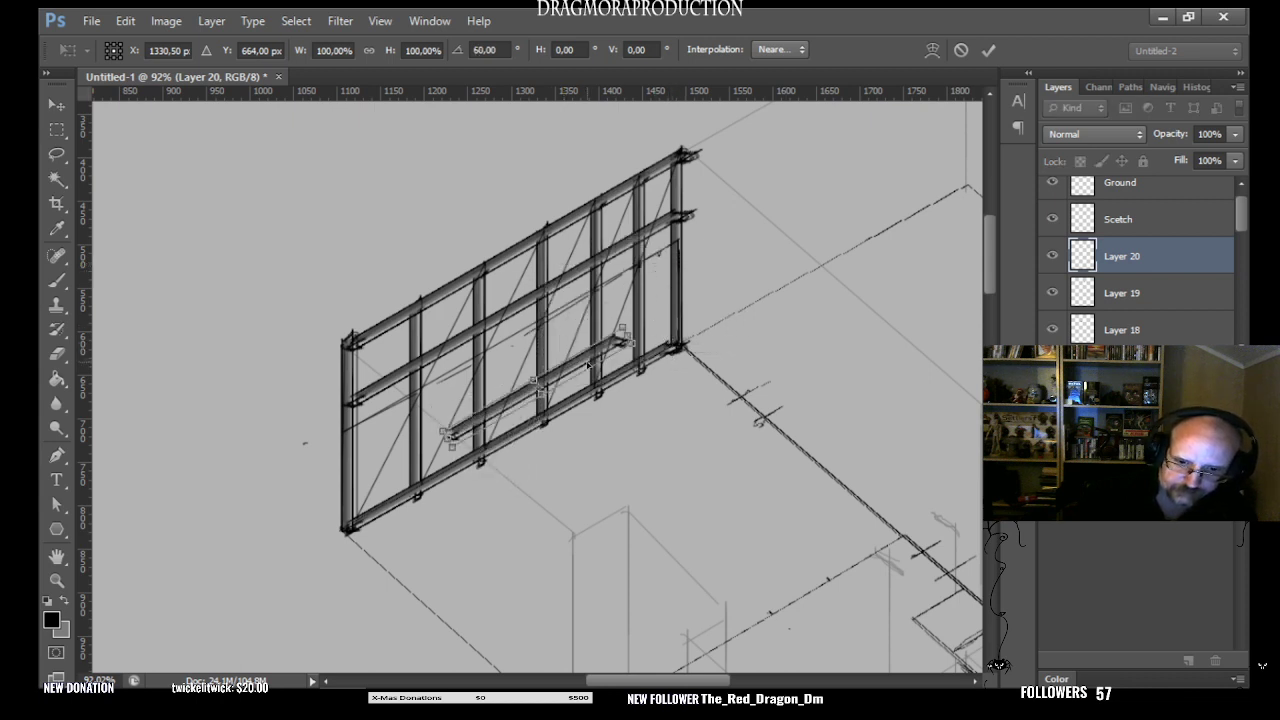
drag(588, 366, 697, 279)
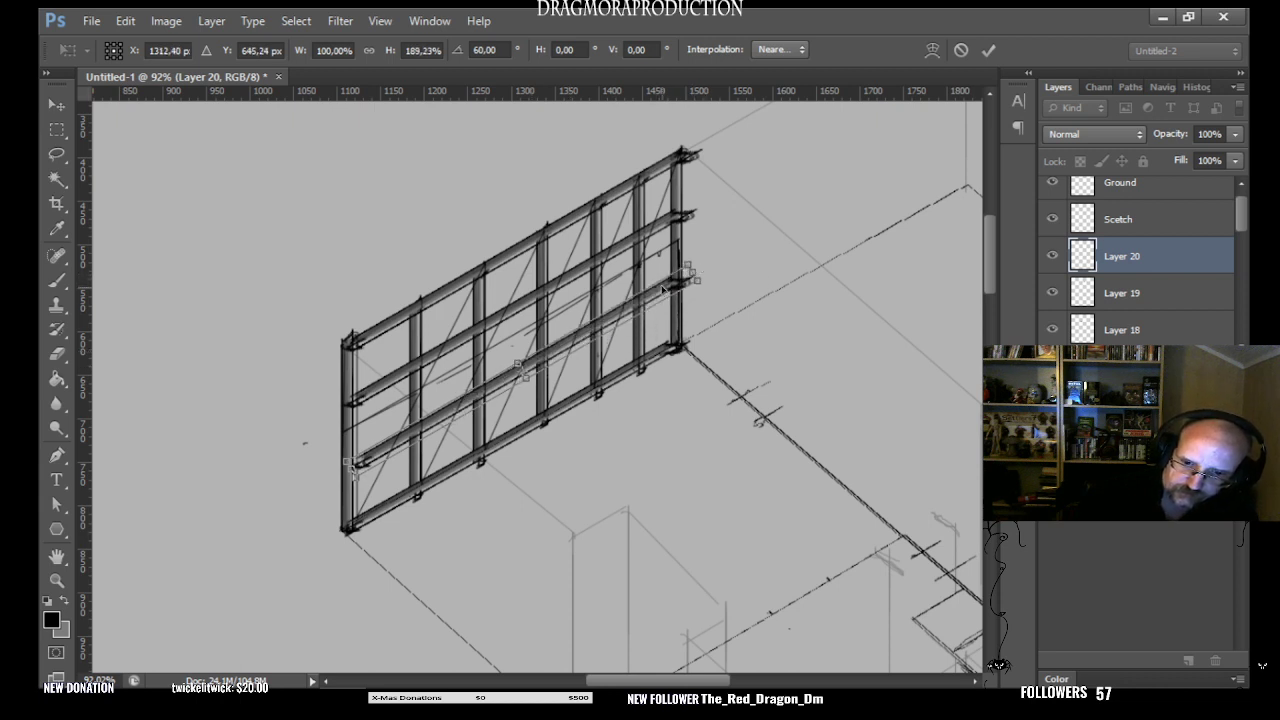
key(Return)
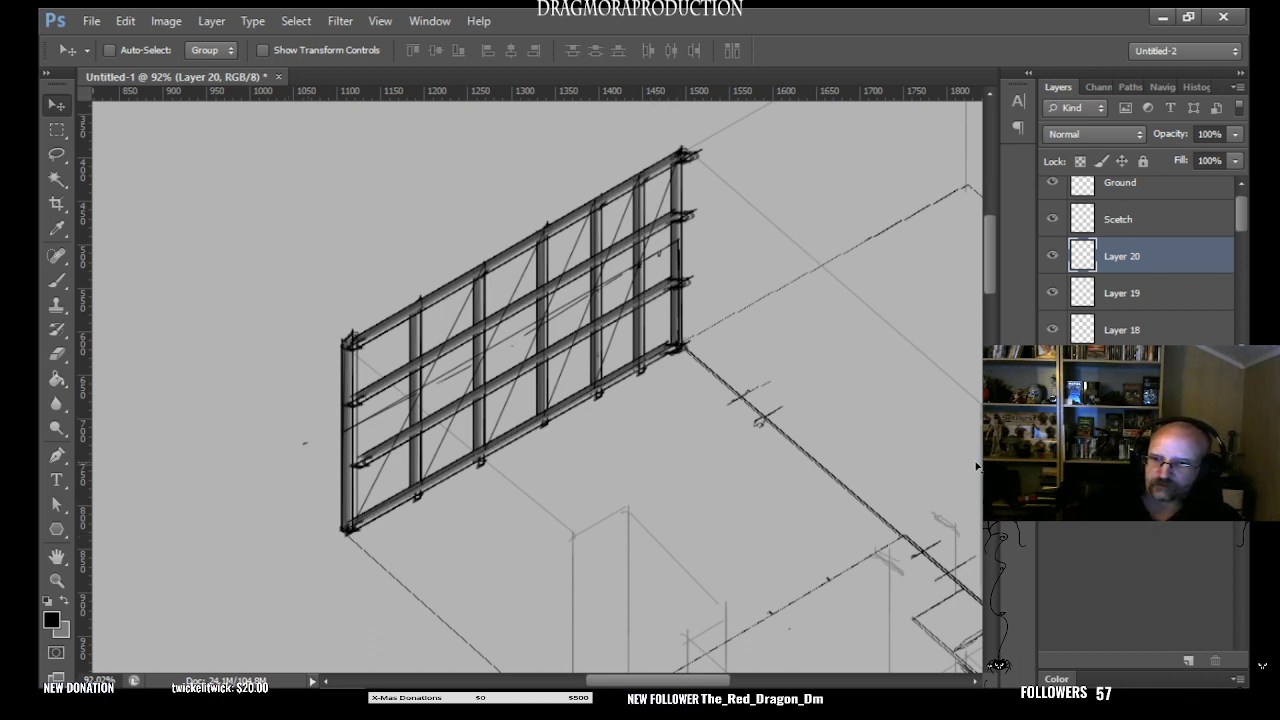
- Toggle the visibility of Layers 14 to 20 individually to check which piece of the wall frame each one holds
drag(1249, 221, 1243, 260)
click(1130, 298)
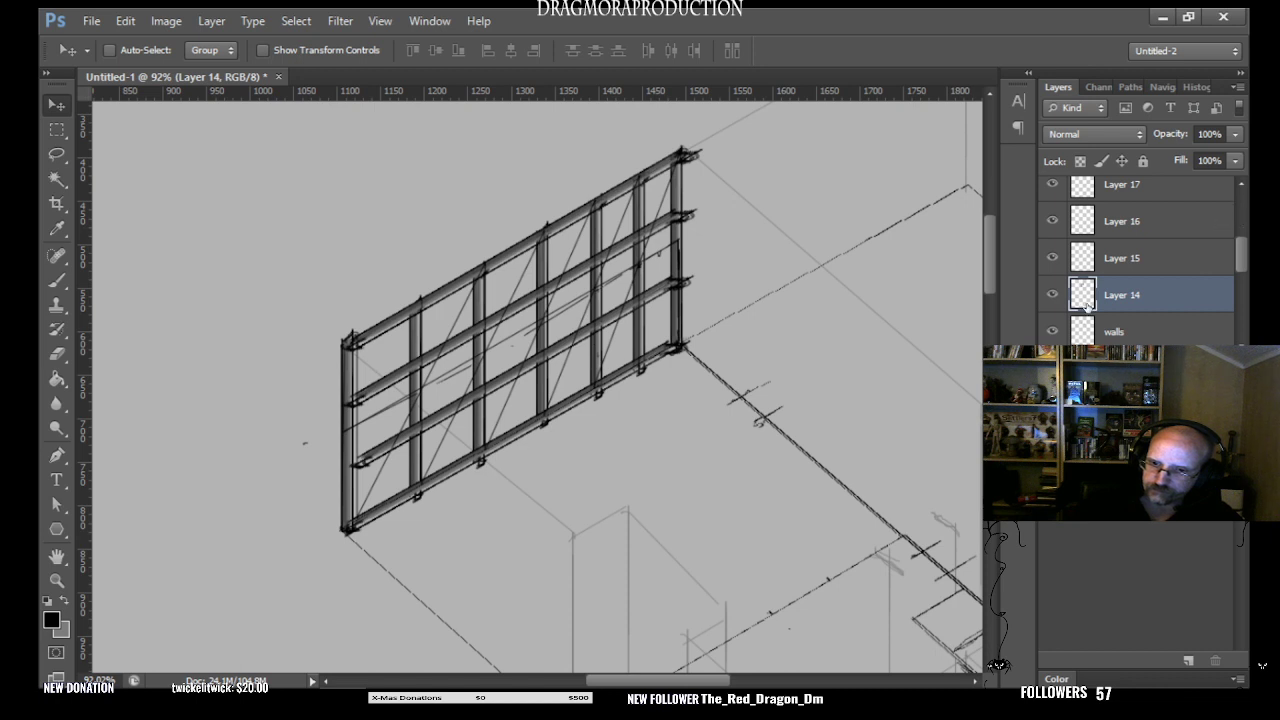
click(1053, 296)
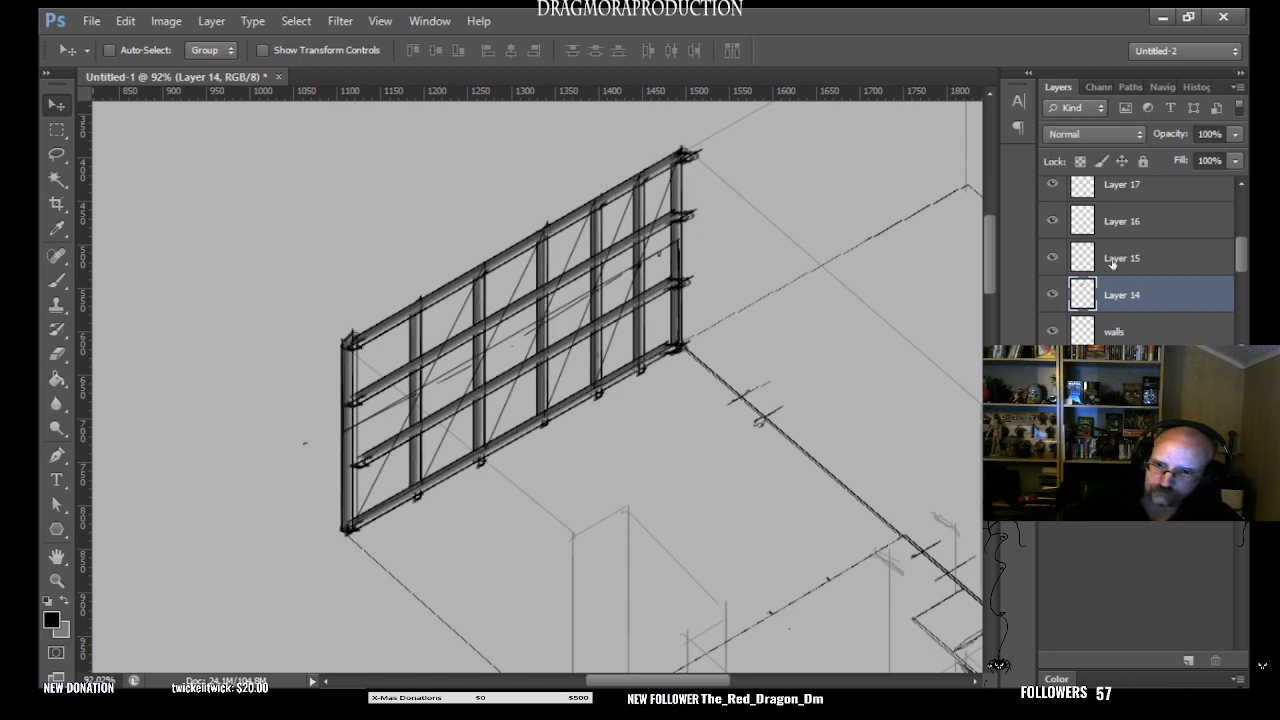
scroll(1230, 255, up, 1)
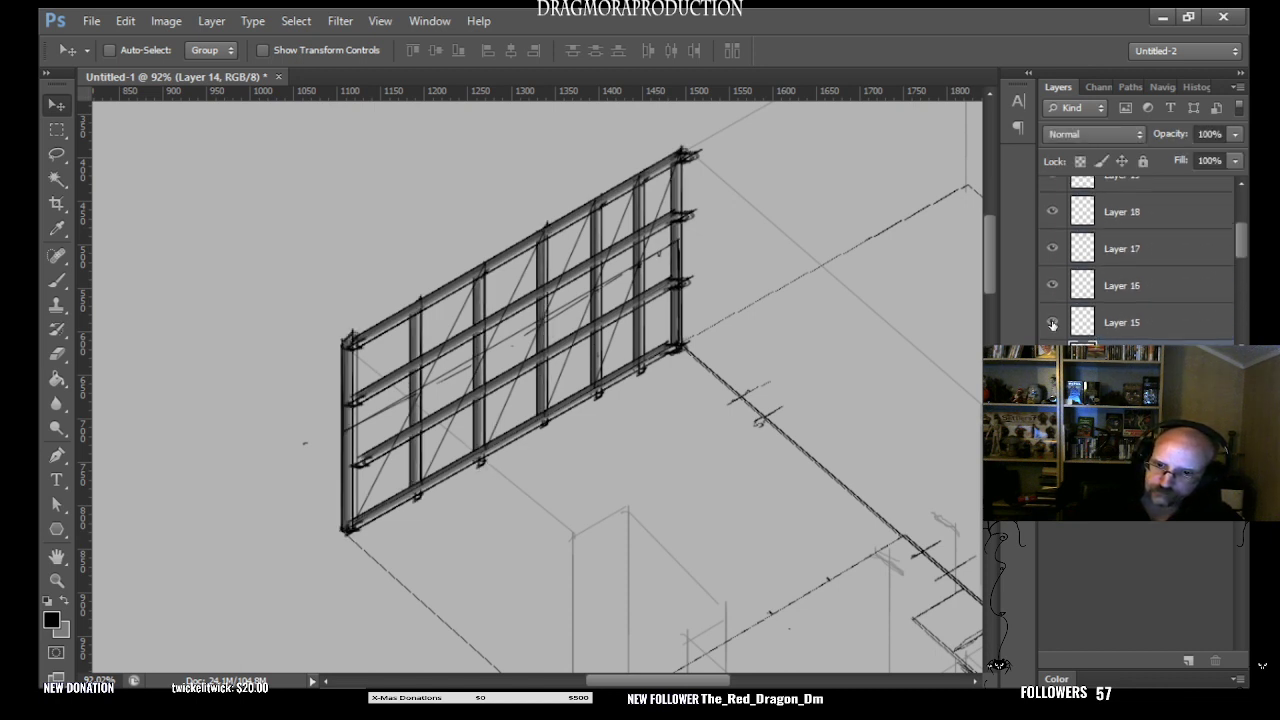
click(1052, 323)
click(1052, 323)
click(1052, 285)
click(1052, 285)
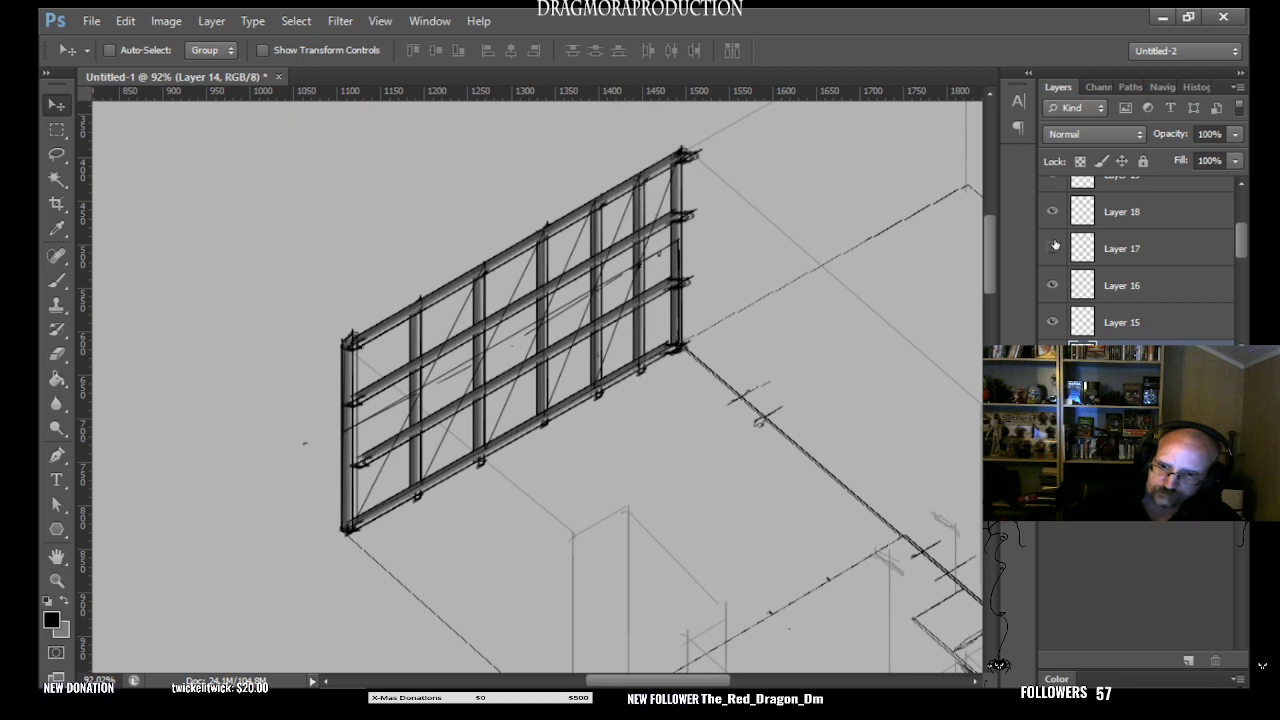
click(1052, 248)
click(1052, 211)
click(1052, 248)
click(1052, 211)
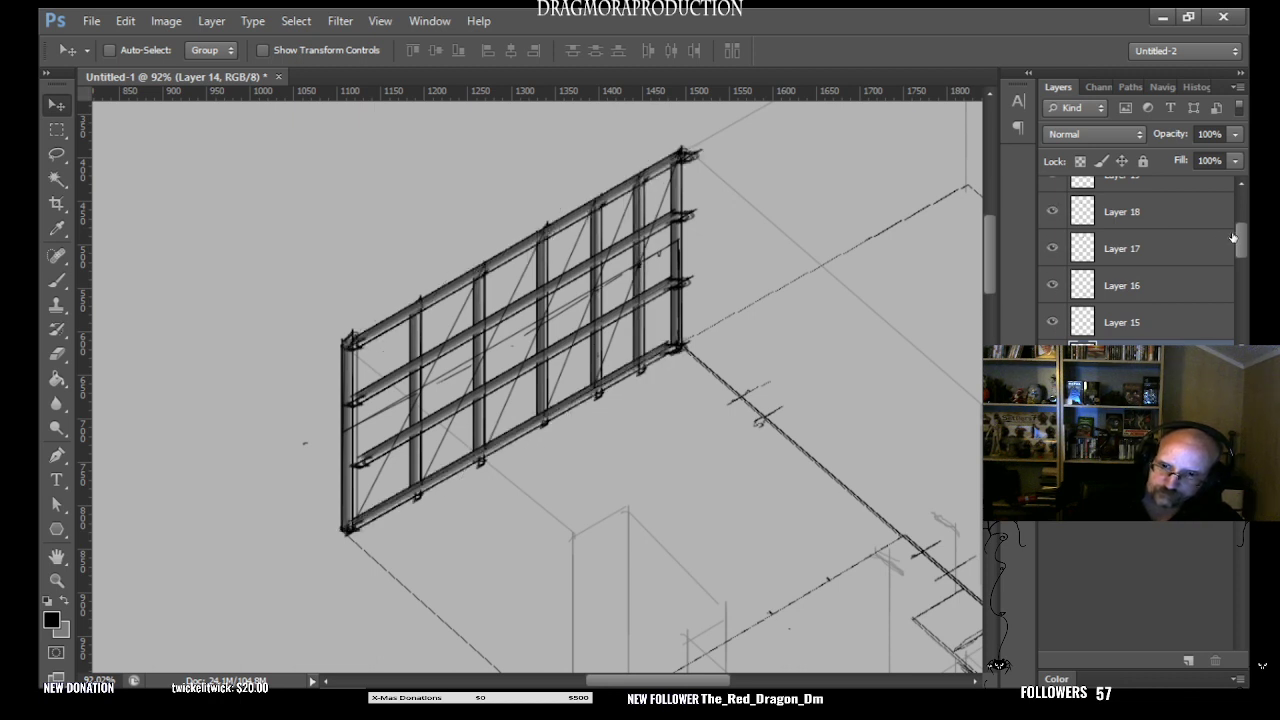
scroll(1233, 237, up, 2)
click(1052, 214)
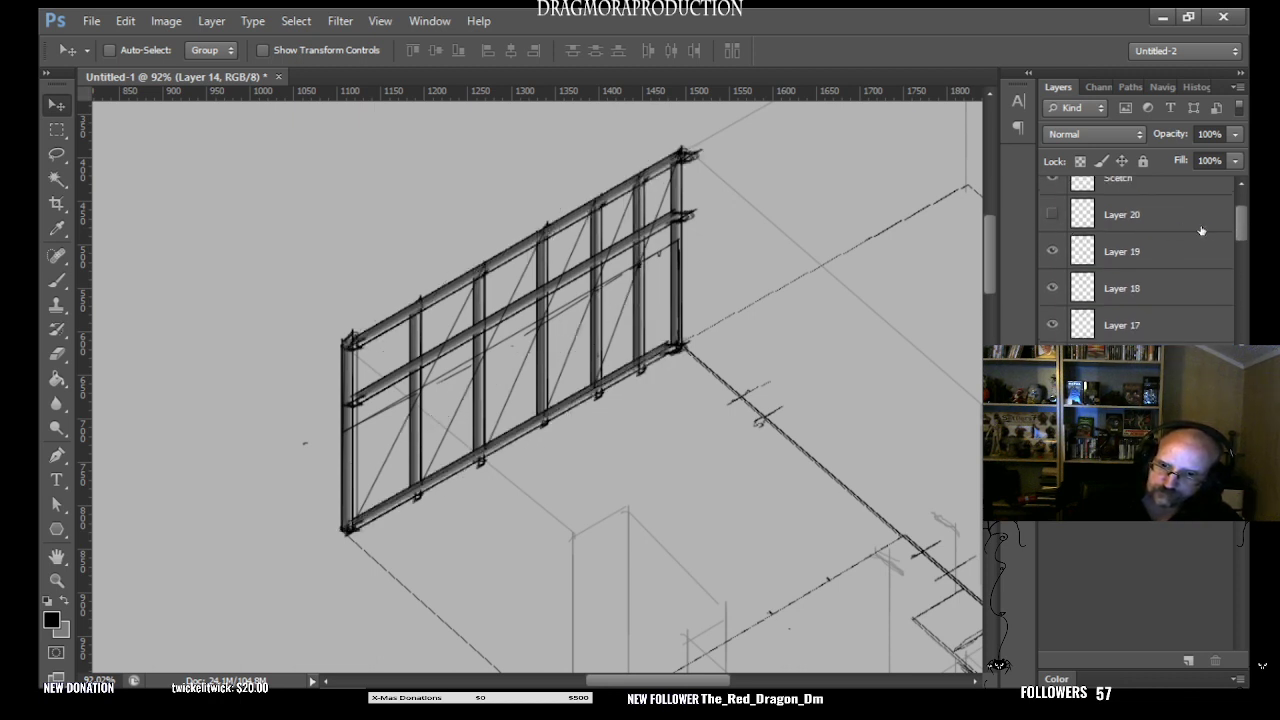
scroll(1236, 222, up, 2)
click(1052, 269)
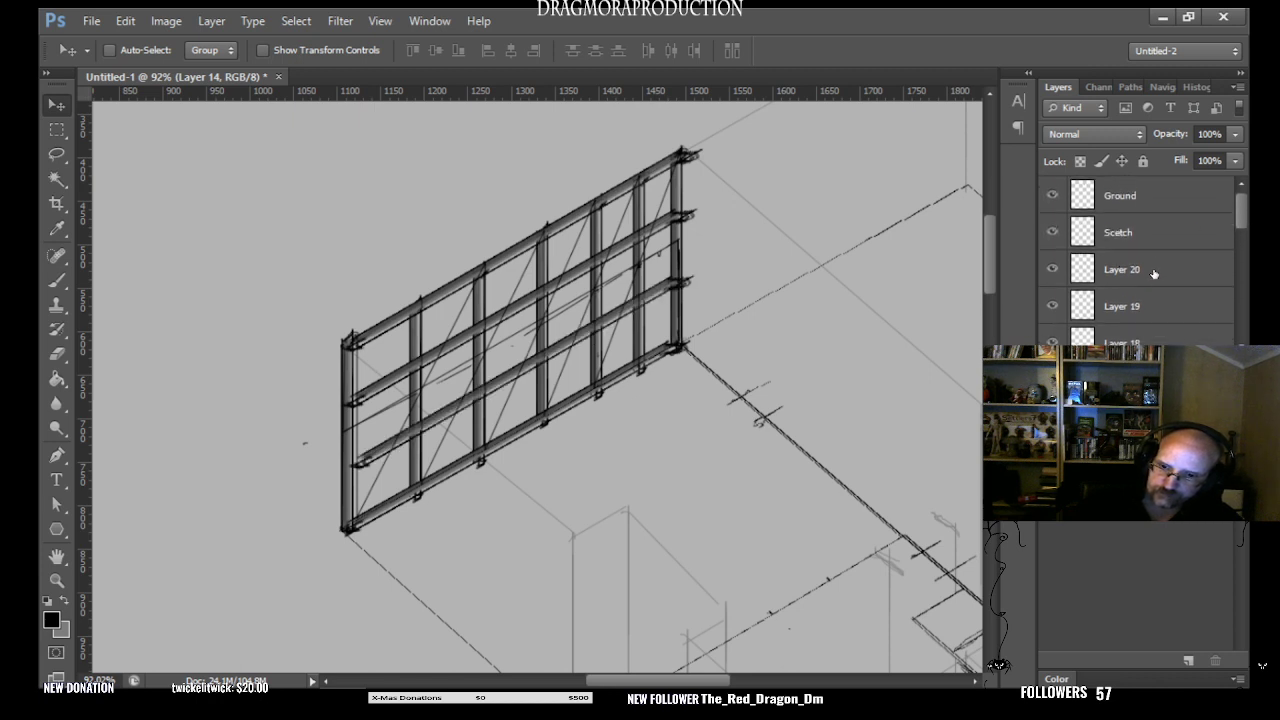
- Select the frame layers from Layer 20 down to Layer 14 and merge them into one layer
click(1150, 272)
scroll(1193, 283, down, 5)
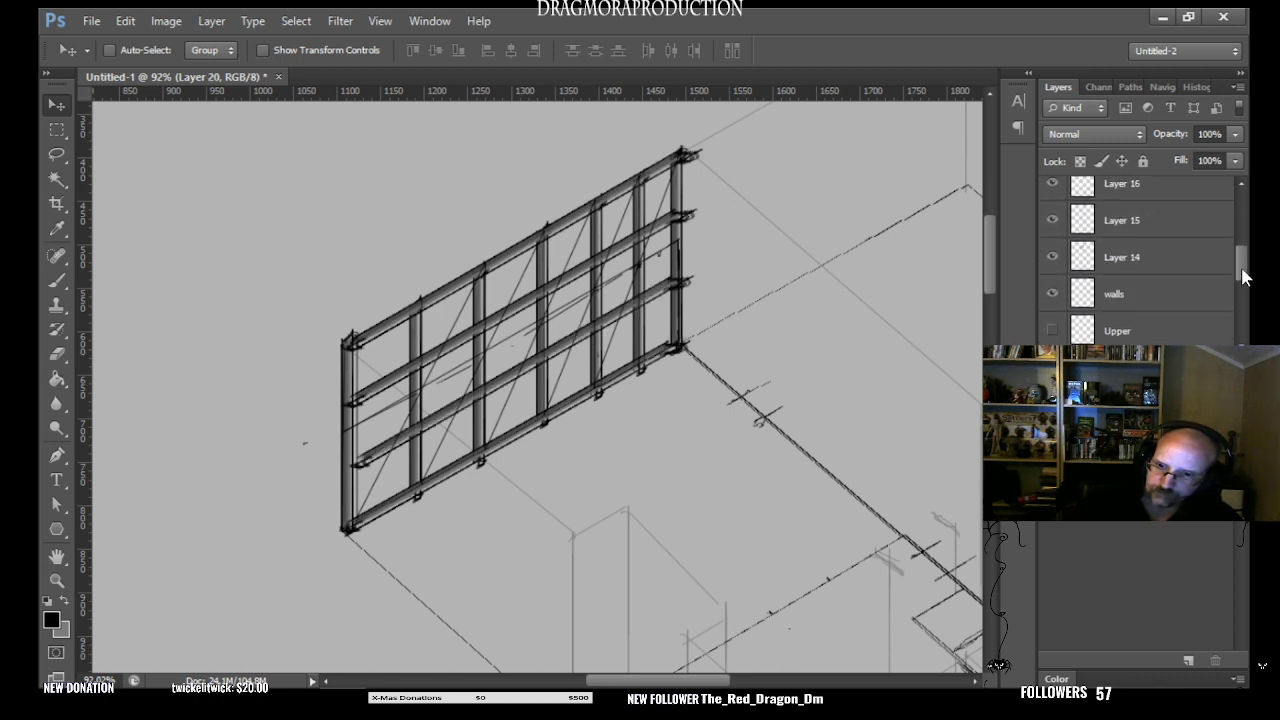
shift+click(1145, 305)
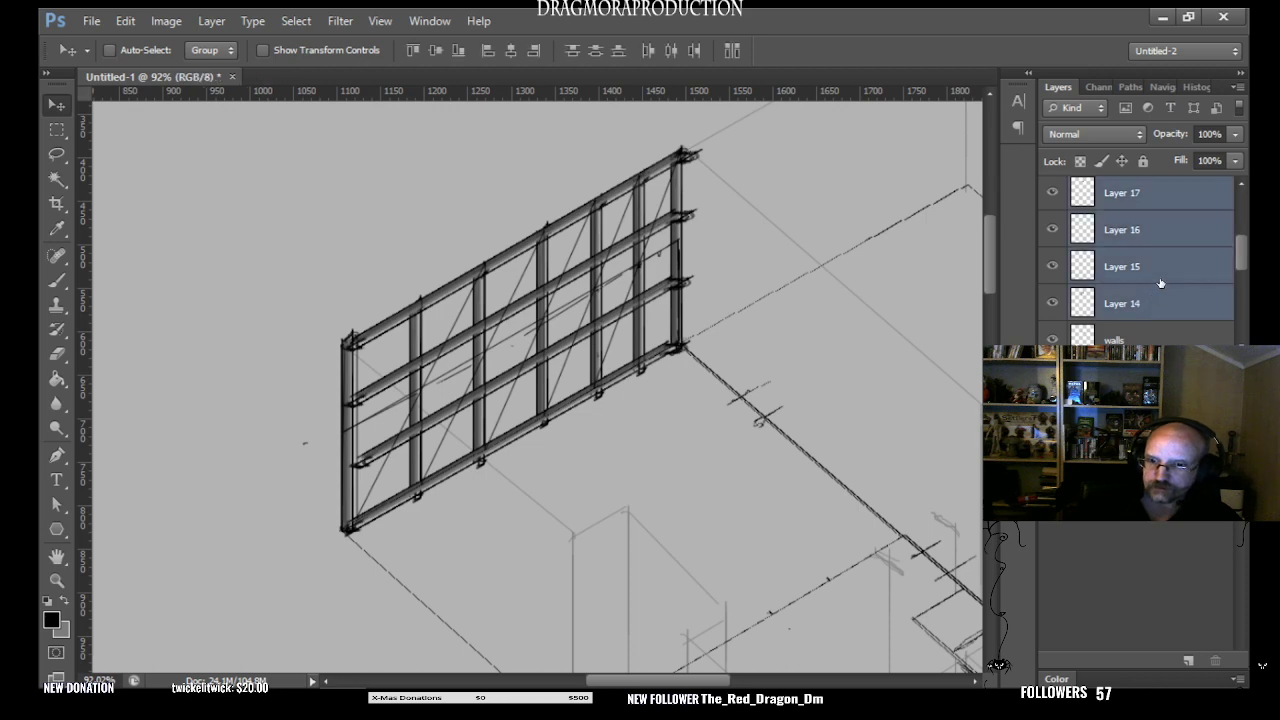
right_click(1160, 284)
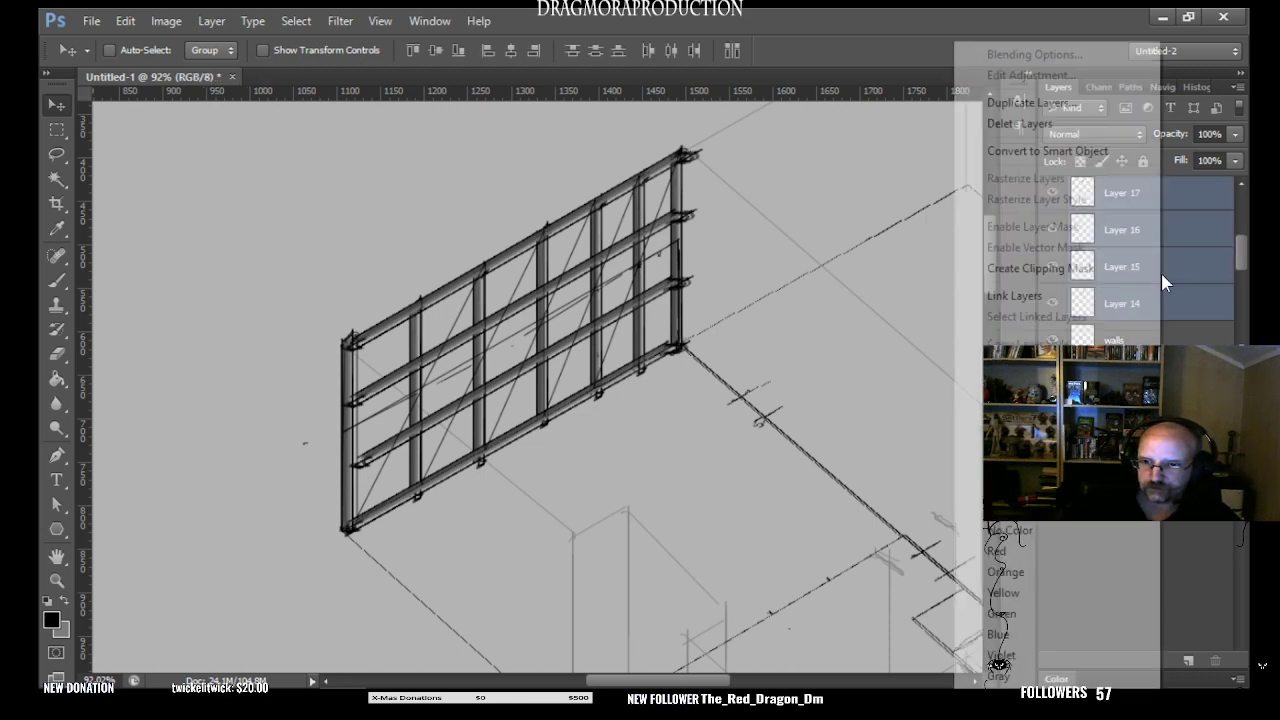
click(1020, 461)
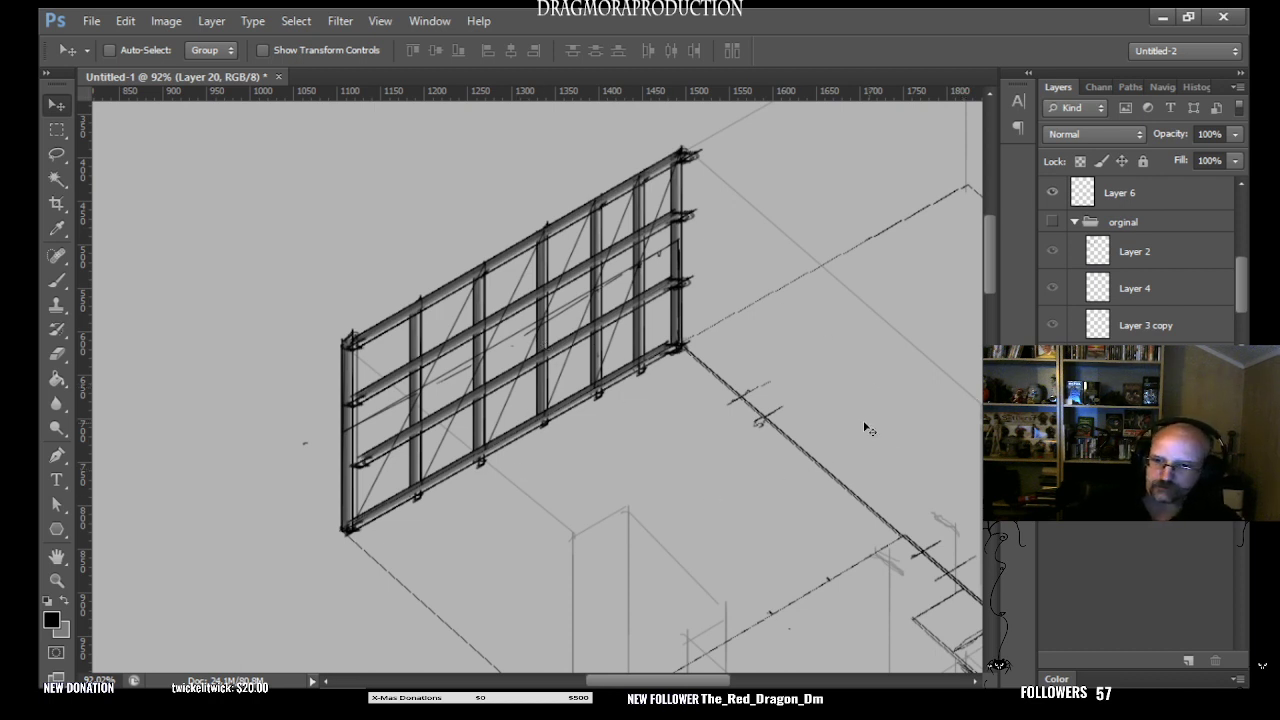
- Move the merged frame off the wall and reposition it over the divided wall guides, undoing the misaligned placements
mouse_move(597, 325)
mouse_down()
mouse_move(680, 377)
mouse_move(623, 360)
mouse_move(610, 323)
mouse_move(598, 324)
mouse_up()
key(ctrl+z)
mouse_move(822, 534)
mouse_down()
mouse_move(743, 445)
mouse_move(542, 373)
mouse_up()
key(ctrl+z)
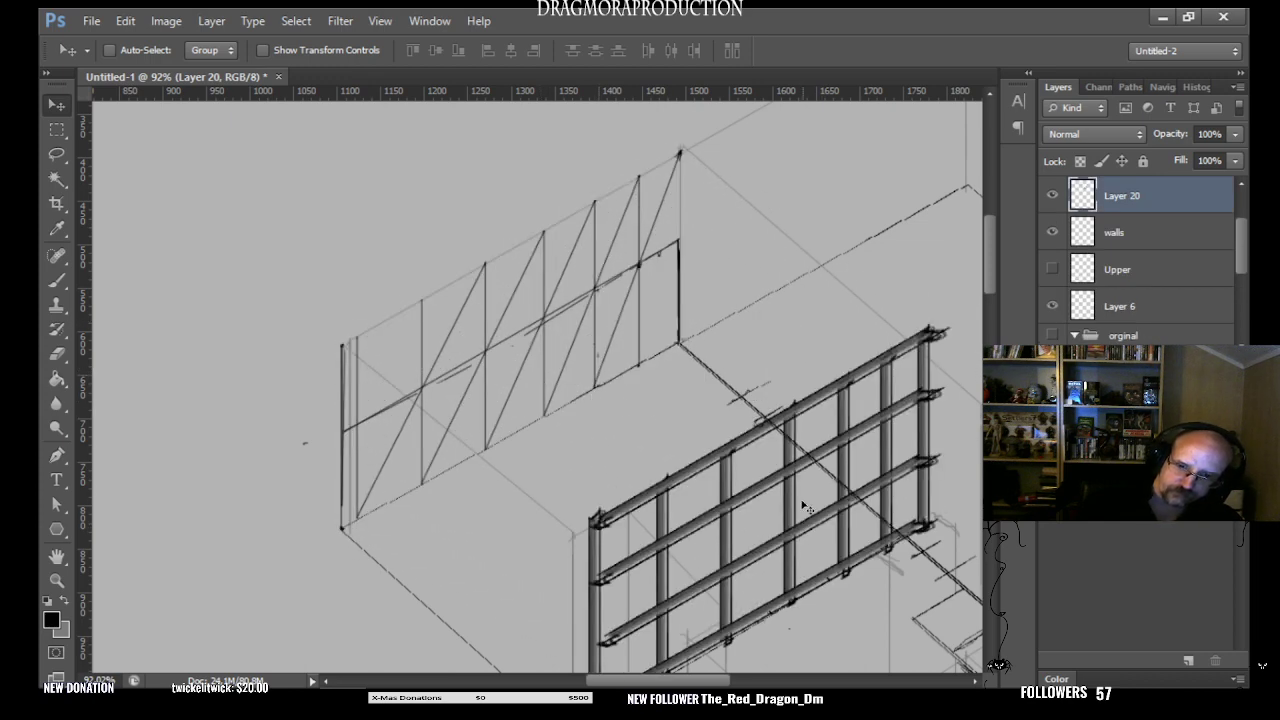
mouse_move(801, 567)
mouse_down()
mouse_move(605, 406)
mouse_move(545, 385)
mouse_up()
key(ctrl+z)
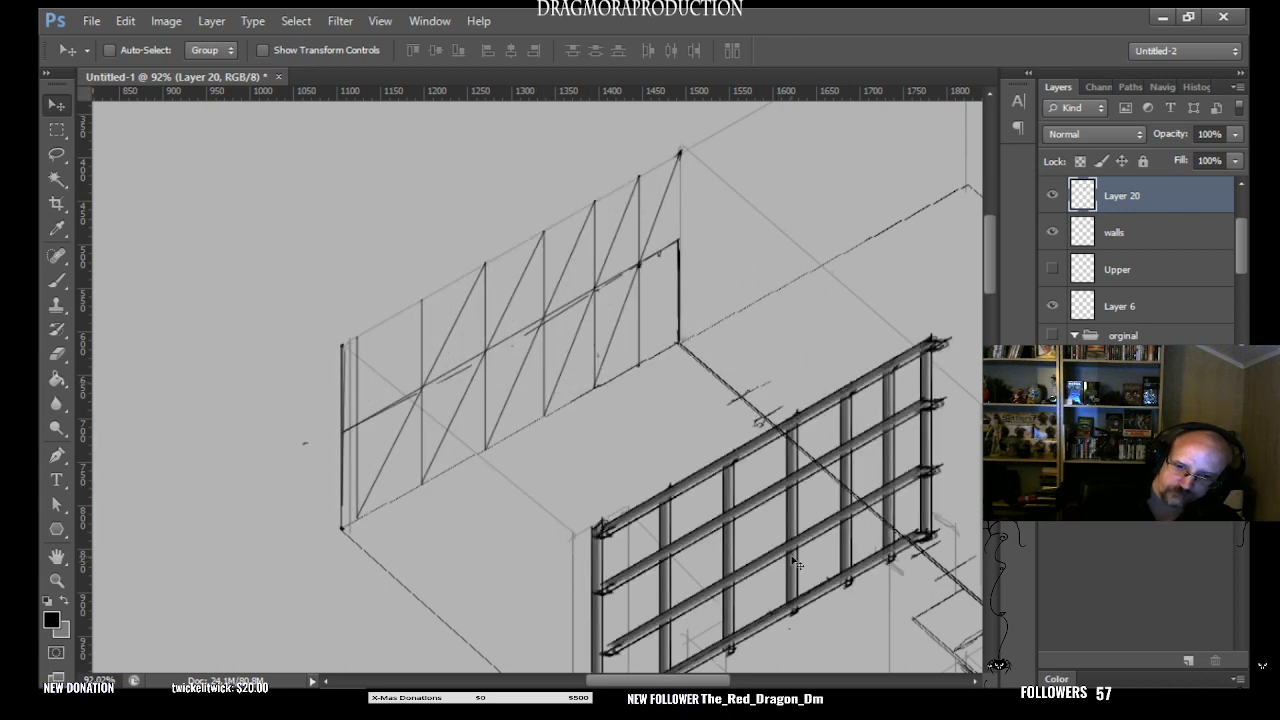
mouse_move(797, 565)
mouse_down()
mouse_move(605, 405)
mouse_move(540, 370)
mouse_up()
key(ctrl+z)
mouse_move(797, 560)
mouse_down()
mouse_move(583, 353)
mouse_move(543, 378)
mouse_up()
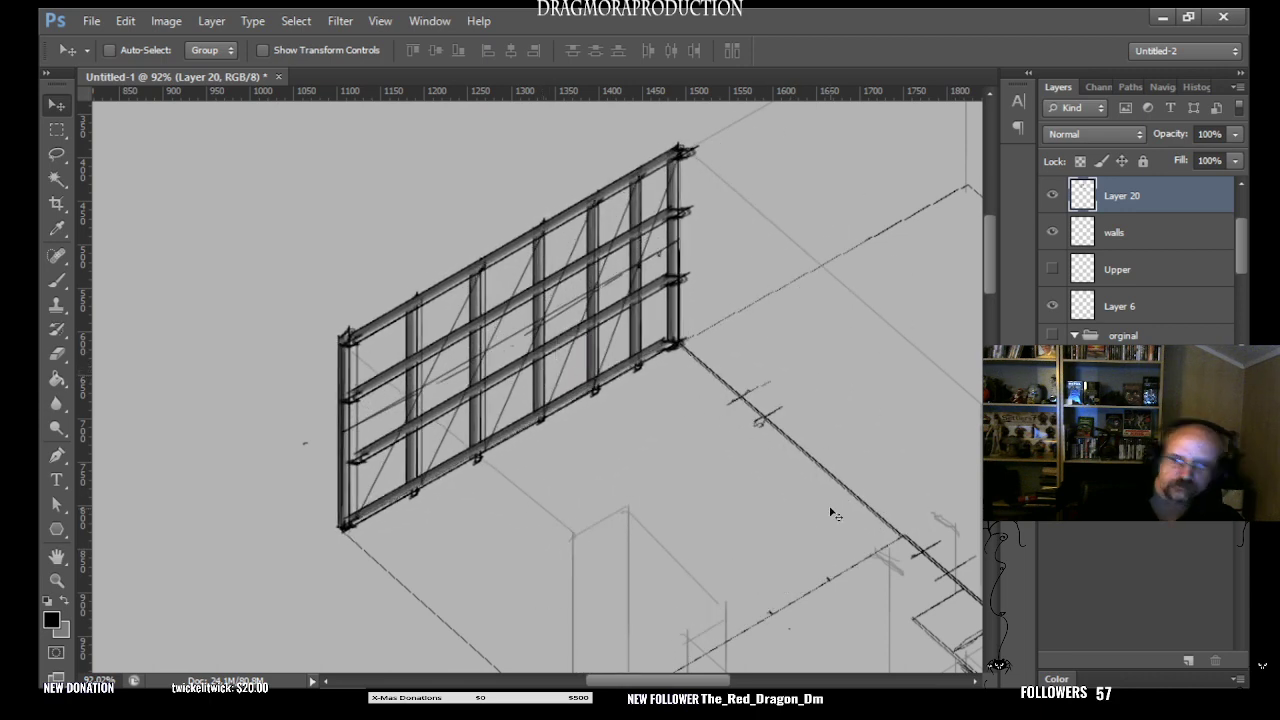
- Zoom out to 57.2% and view the framed wall together with the surrounding walls and floor plan
mouse_move(989, 263)
mouse_down()
mouse_move(988, 289)
mouse_move(984, 262)
mouse_up()
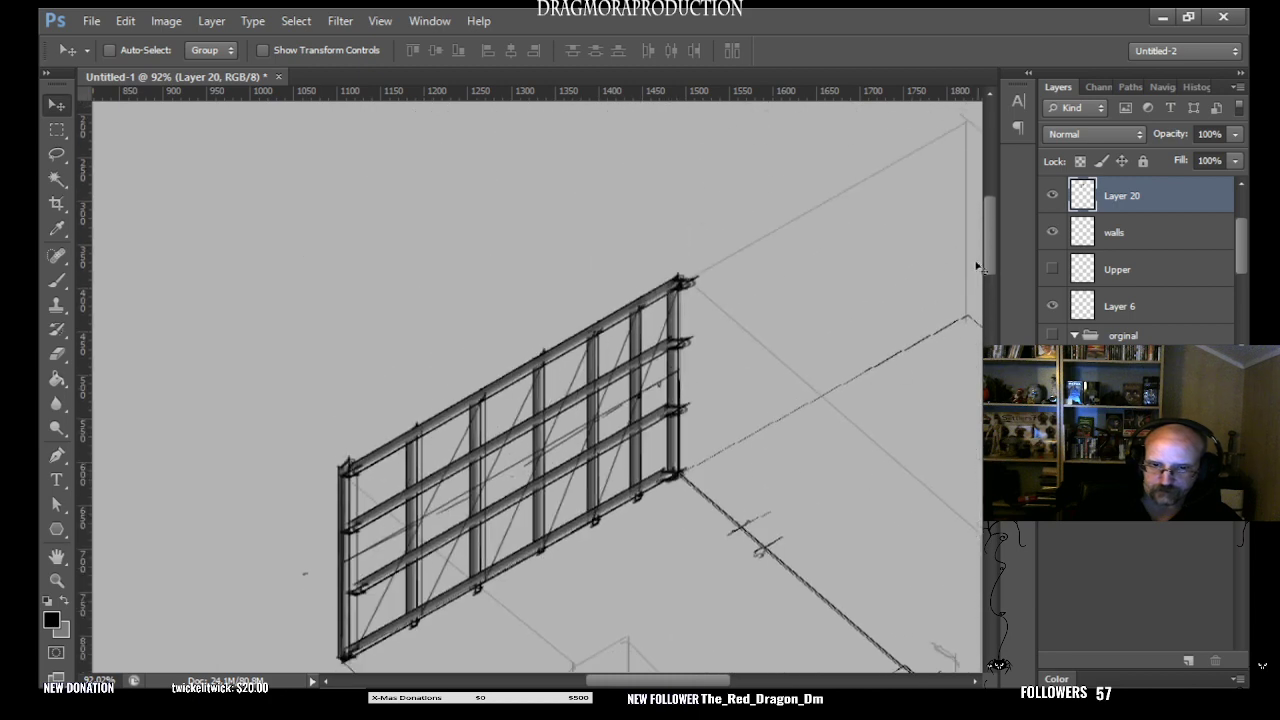
mouse_move(698, 681)
mouse_down()
mouse_move(762, 681)
mouse_move(698, 681)
mouse_move(714, 667)
mouse_up()
mouse_move(985, 248)
mouse_down()
mouse_move(988, 275)
mouse_move(987, 258)
mouse_up()
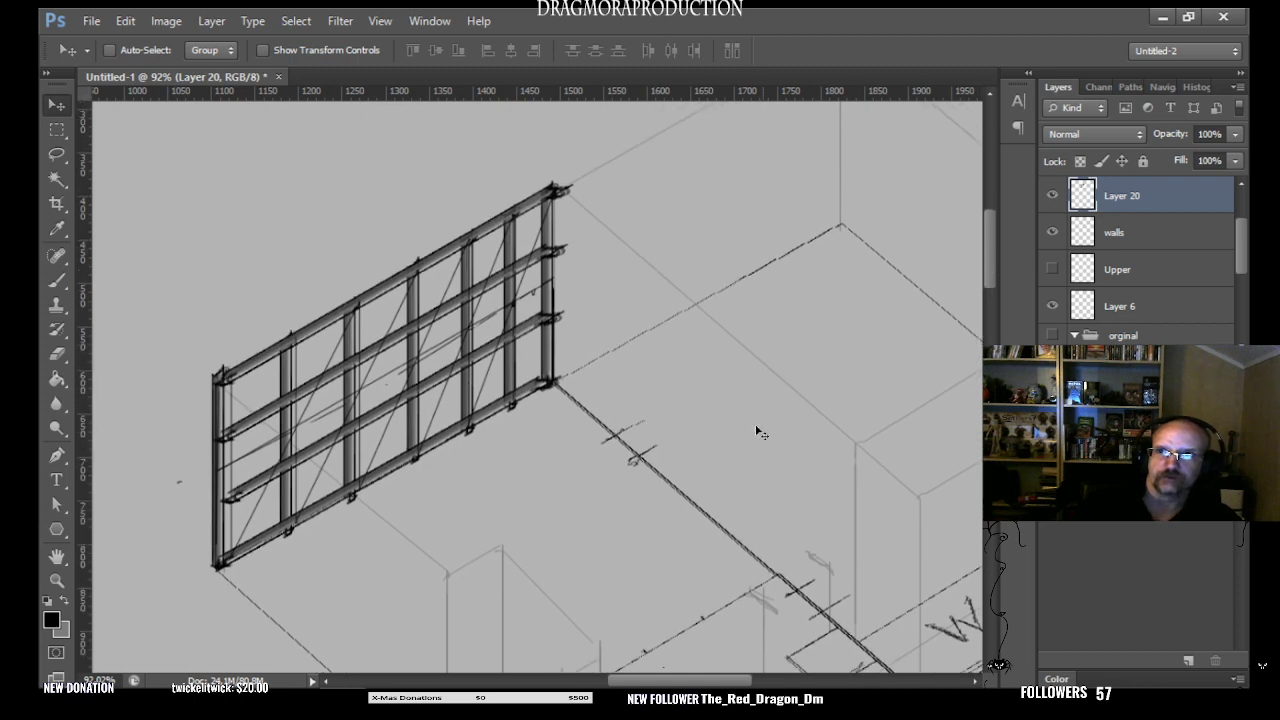
click(58, 583)
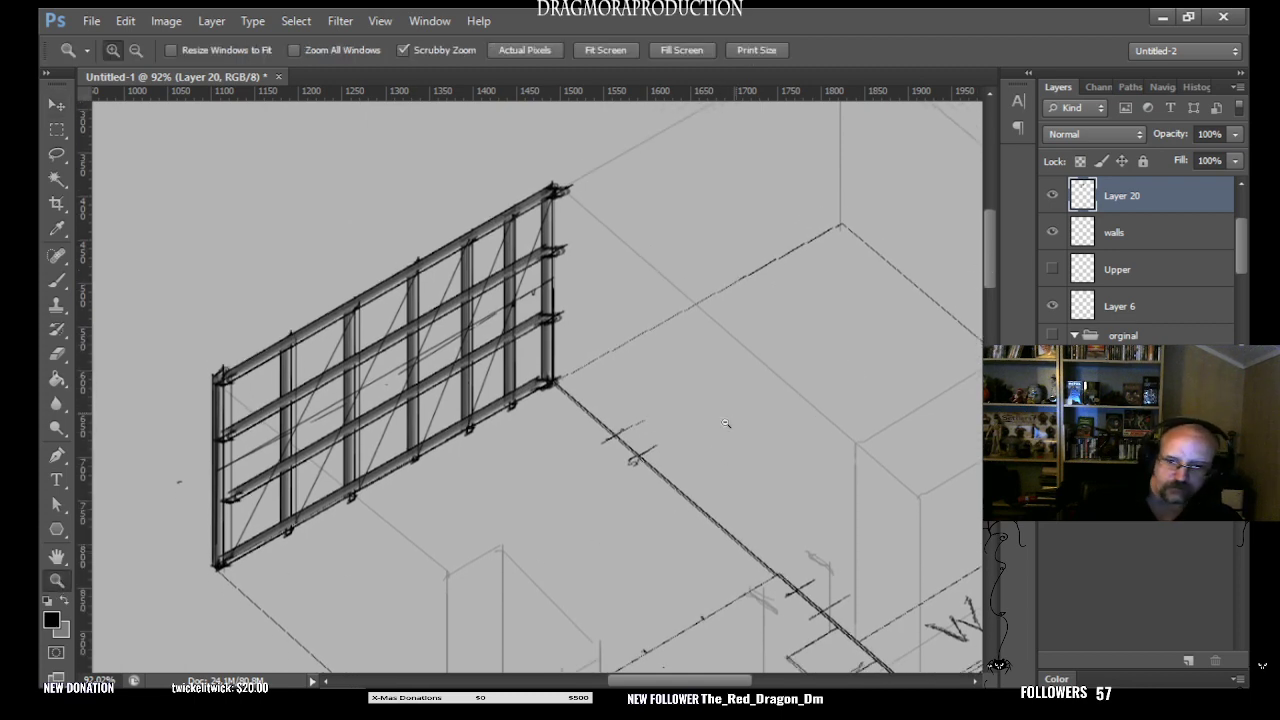
mouse_move(726, 423)
mouse_down()
mouse_move(650, 425)
mouse_move(882, 483)
mouse_up()
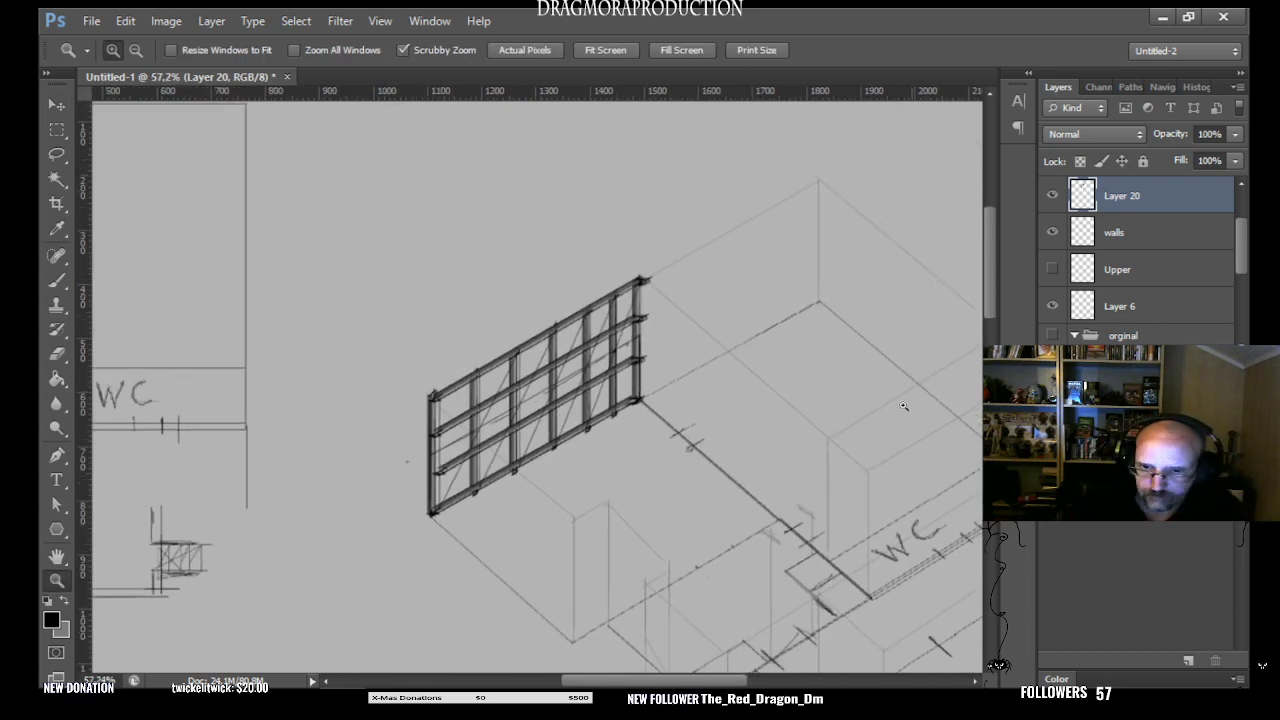
drag(590, 682, 673, 681)
drag(990, 303, 992, 324)
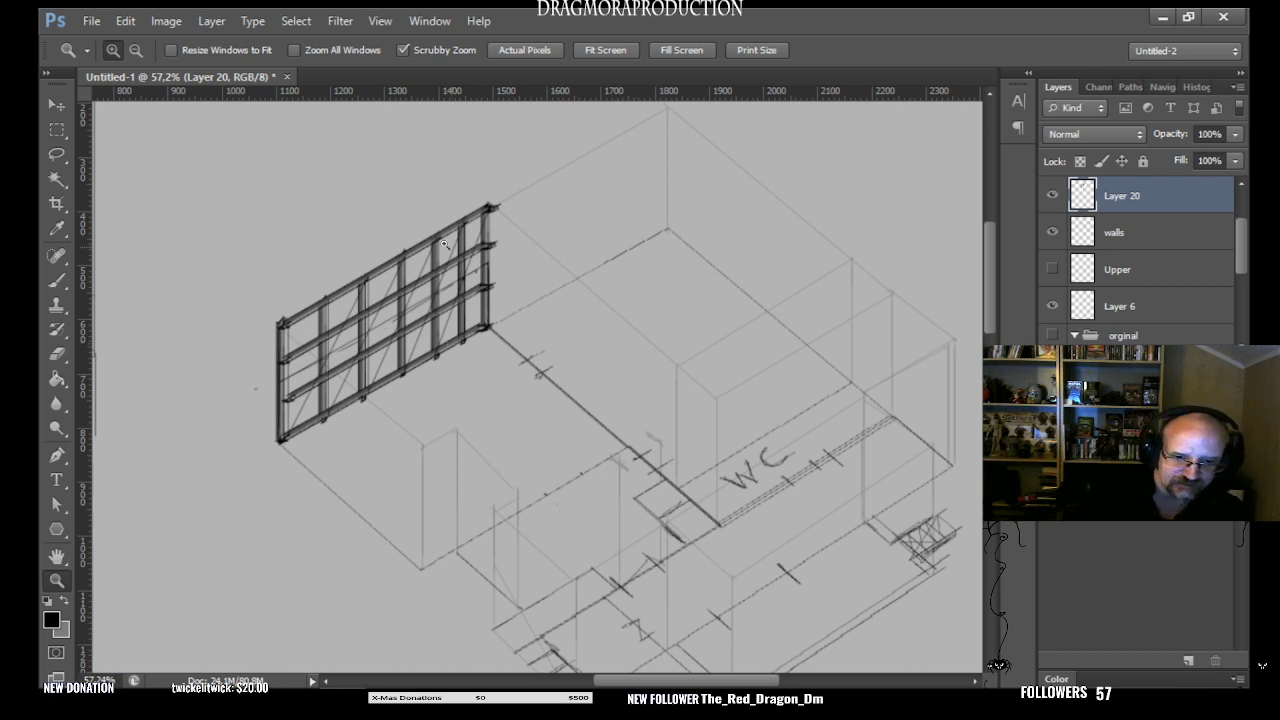
- Try painting the three panels of the frame's outermost bay yellow with the size 1 brush on the merged frame layer
click(56, 281)
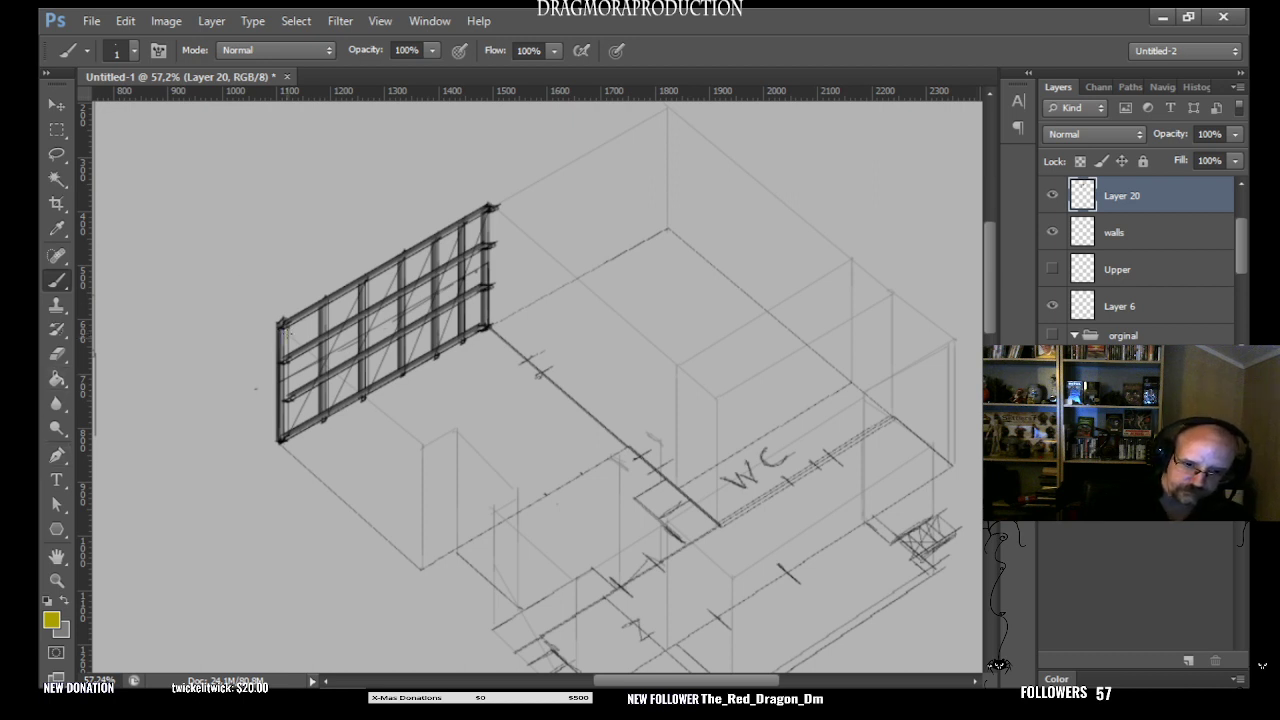
drag(306, 326, 308, 334)
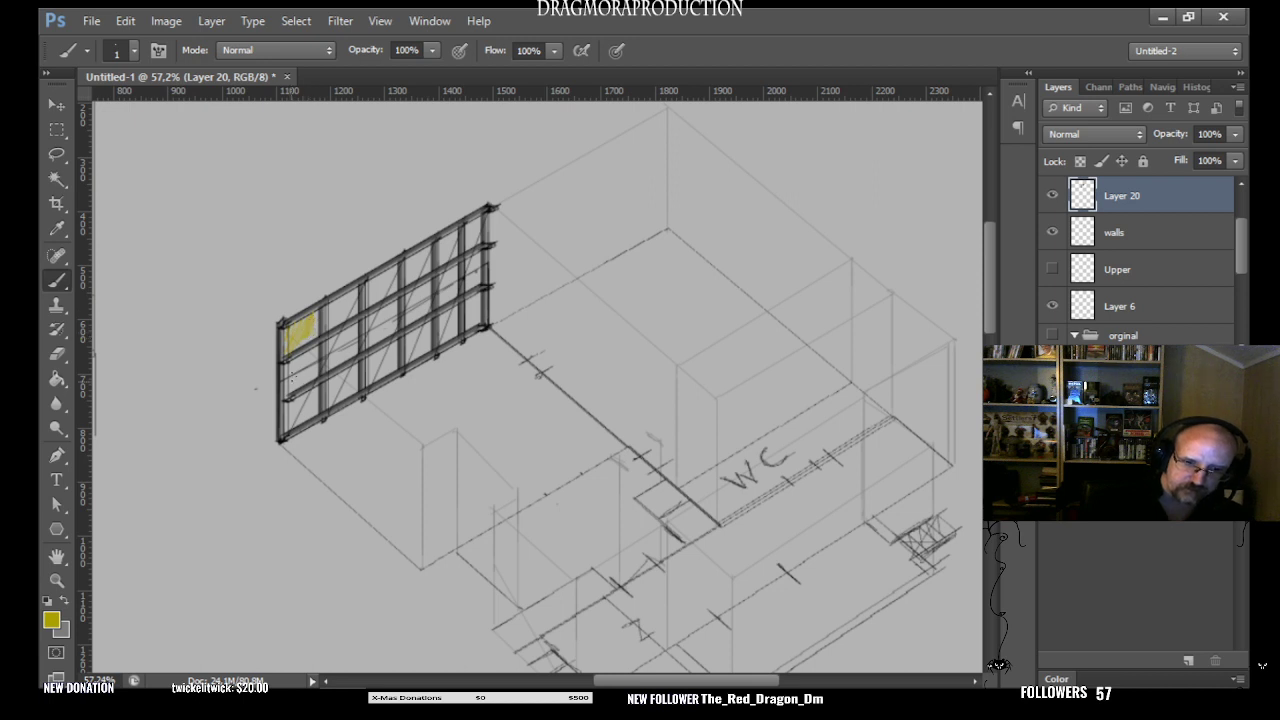
click(291, 367)
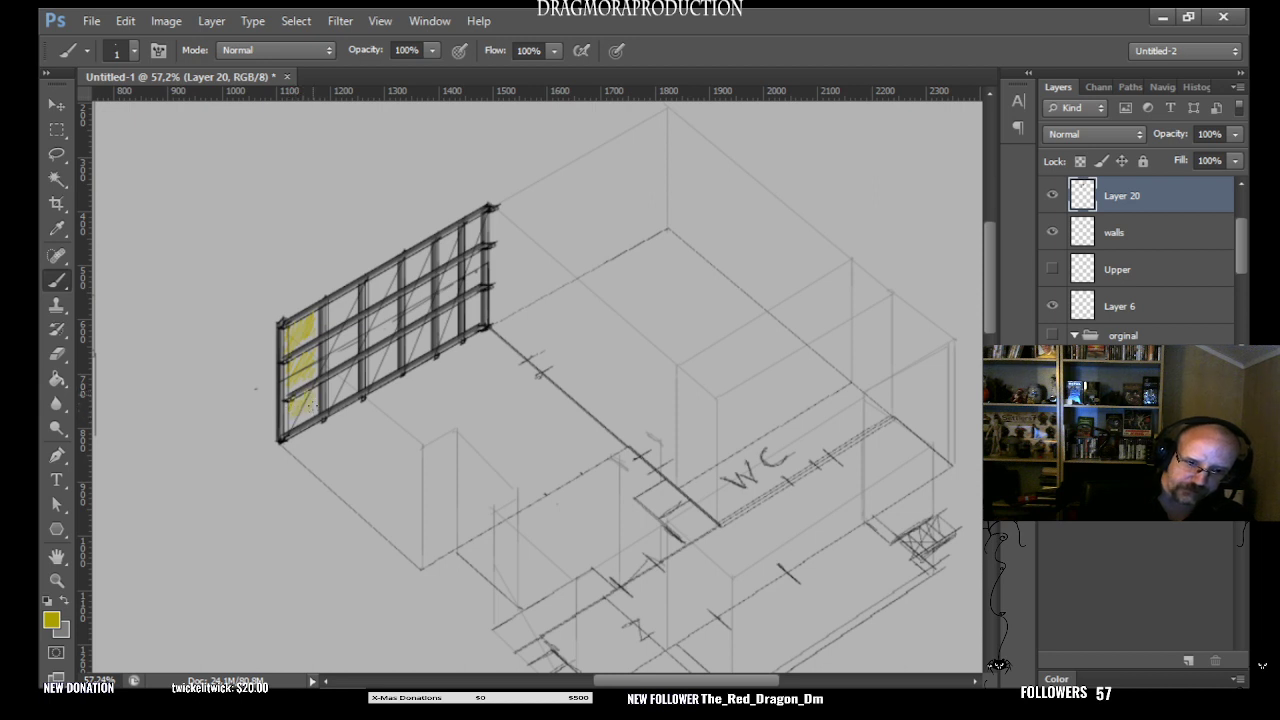
key(ctrl+alt+z)
key(ctrl+alt+z)
key(ctrl+alt+z)
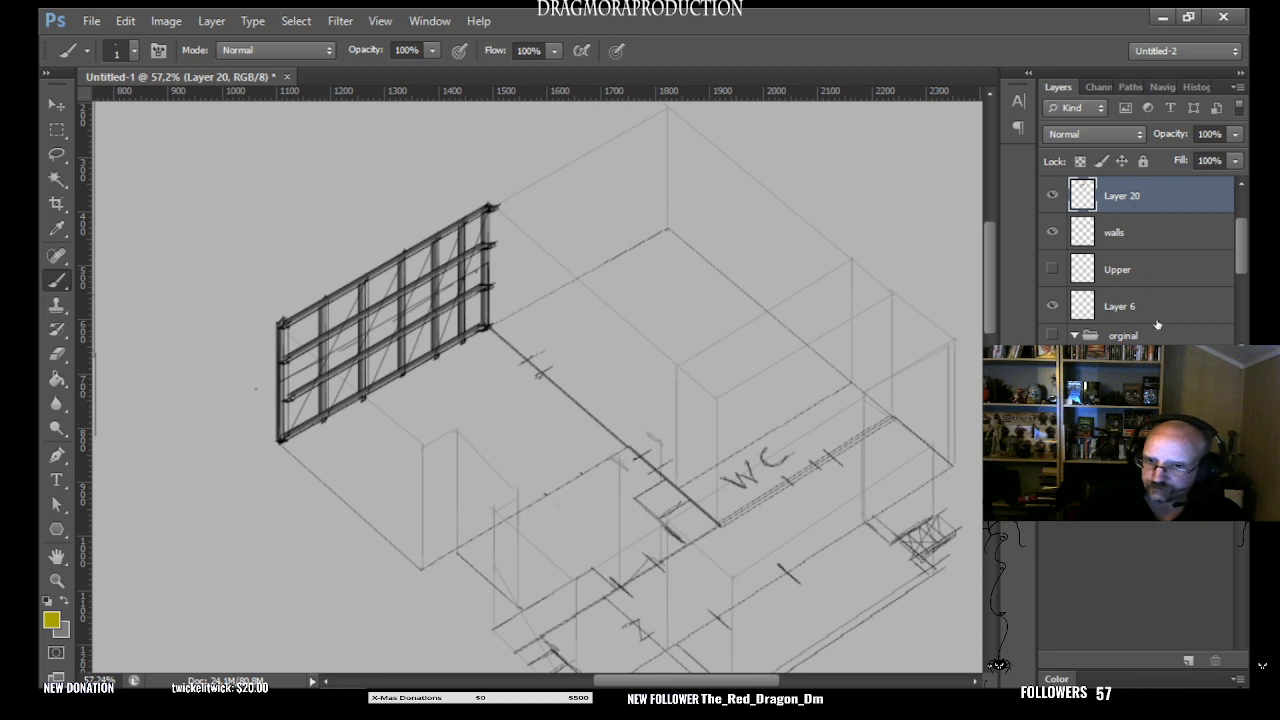
- Add a new layer above the merged frame layer and name it RockWool
key(ctrl+shift+alt+n)
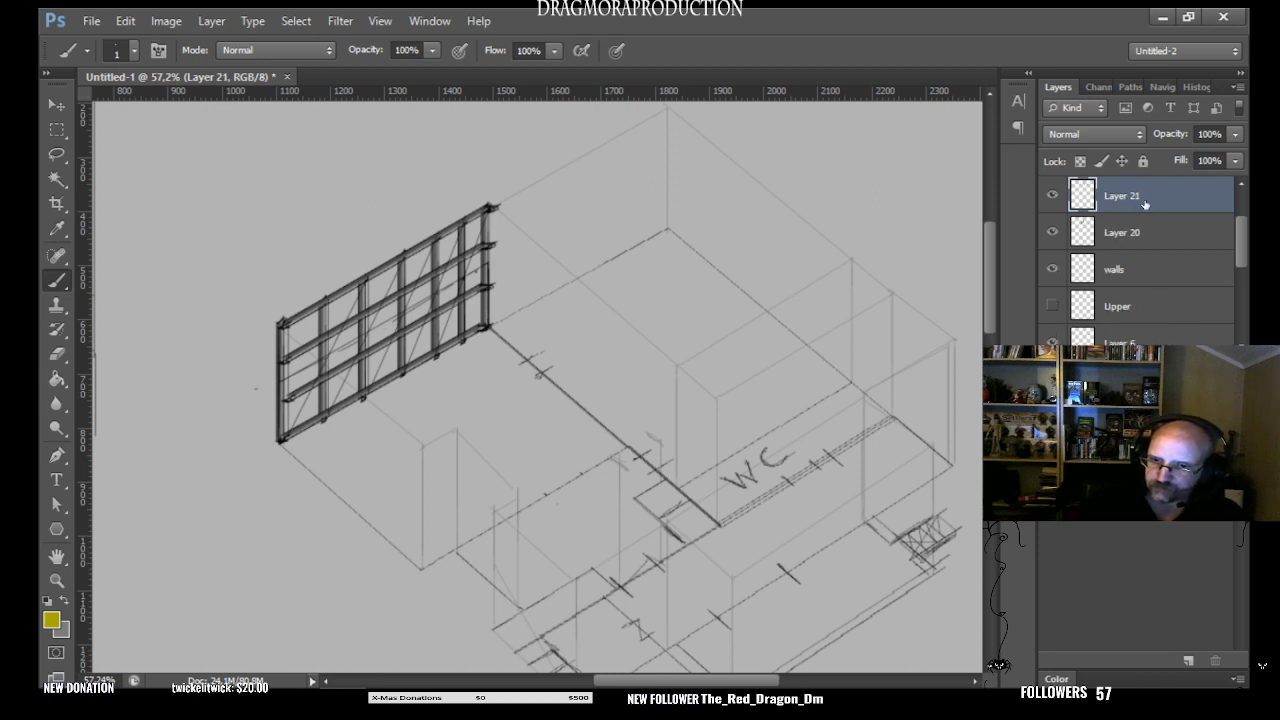
double_click(1130, 196)
key(BackSpace)
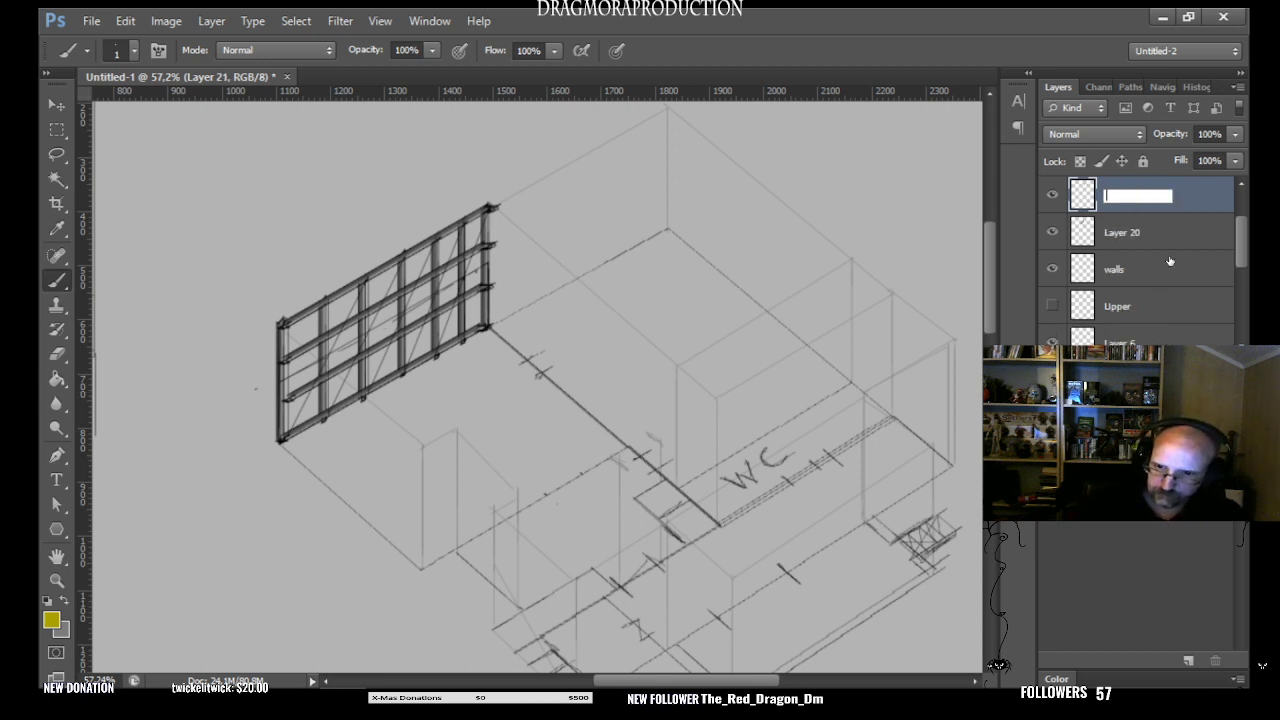
text(Rock)
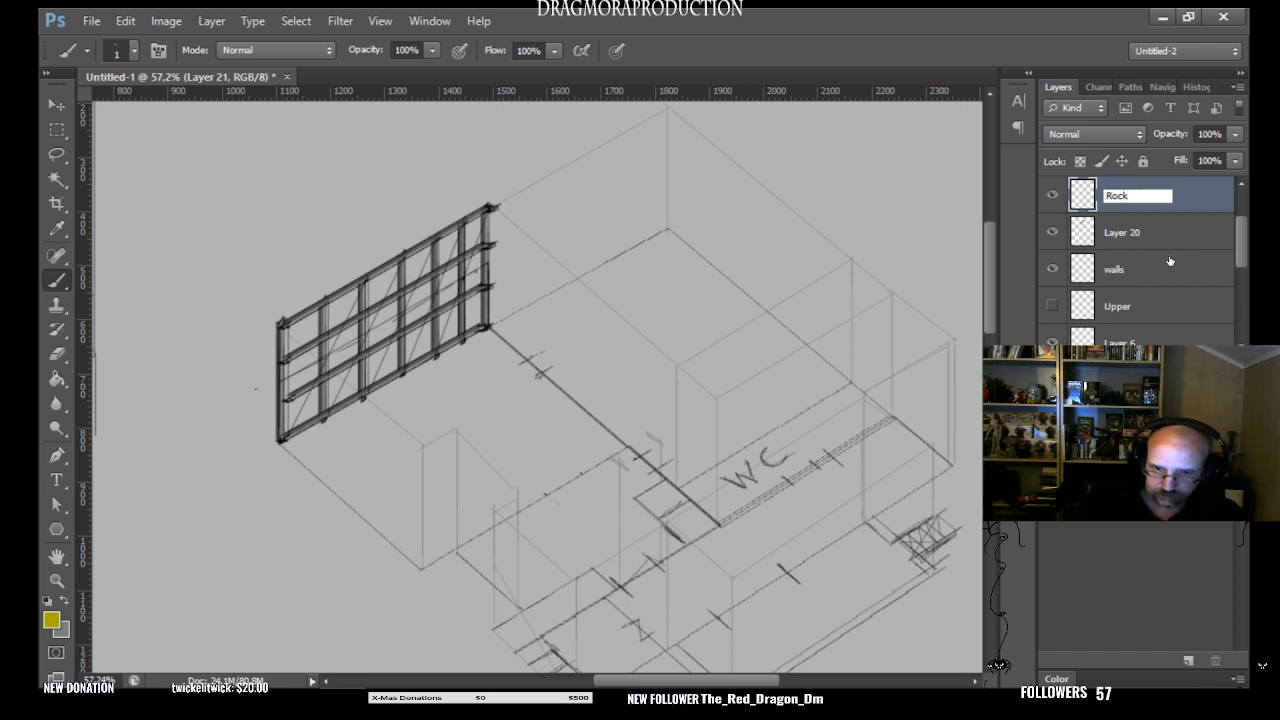
text(Wool)
key(Return)
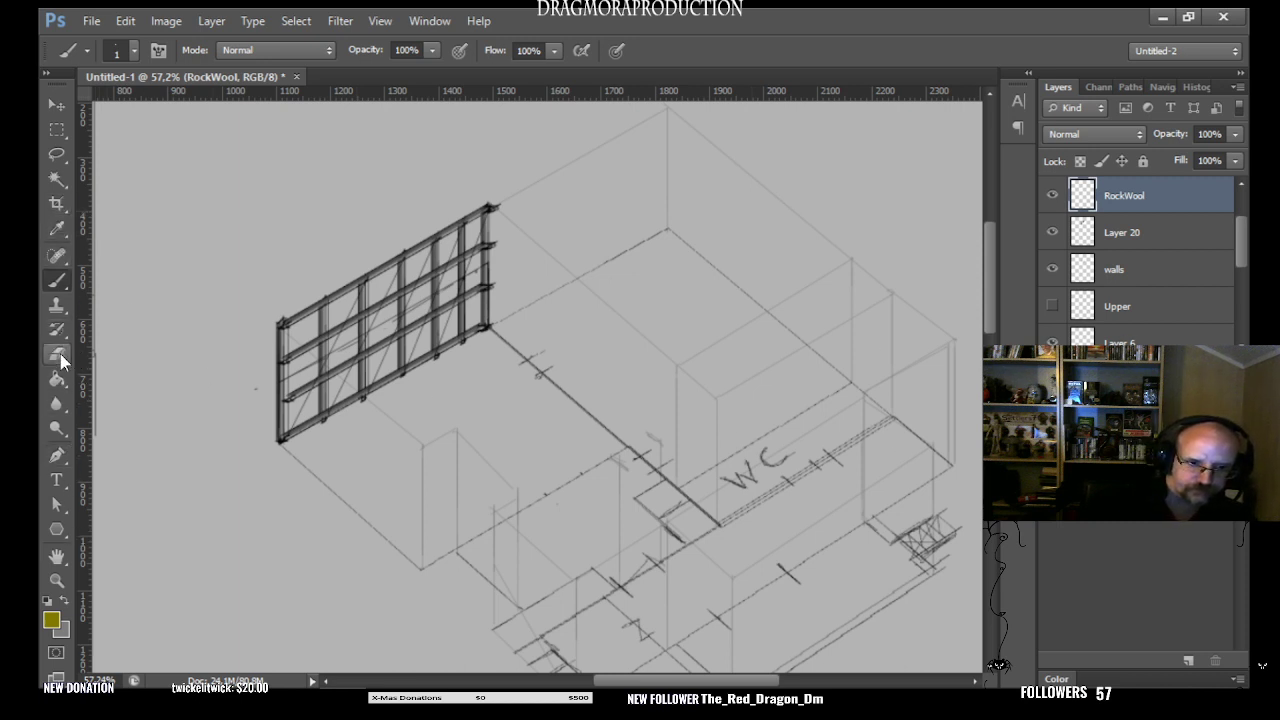
- Paint the upper panels of the two outermost bays dark yellow on the RockWool layer with a soft size 8 brush
click(134, 51)
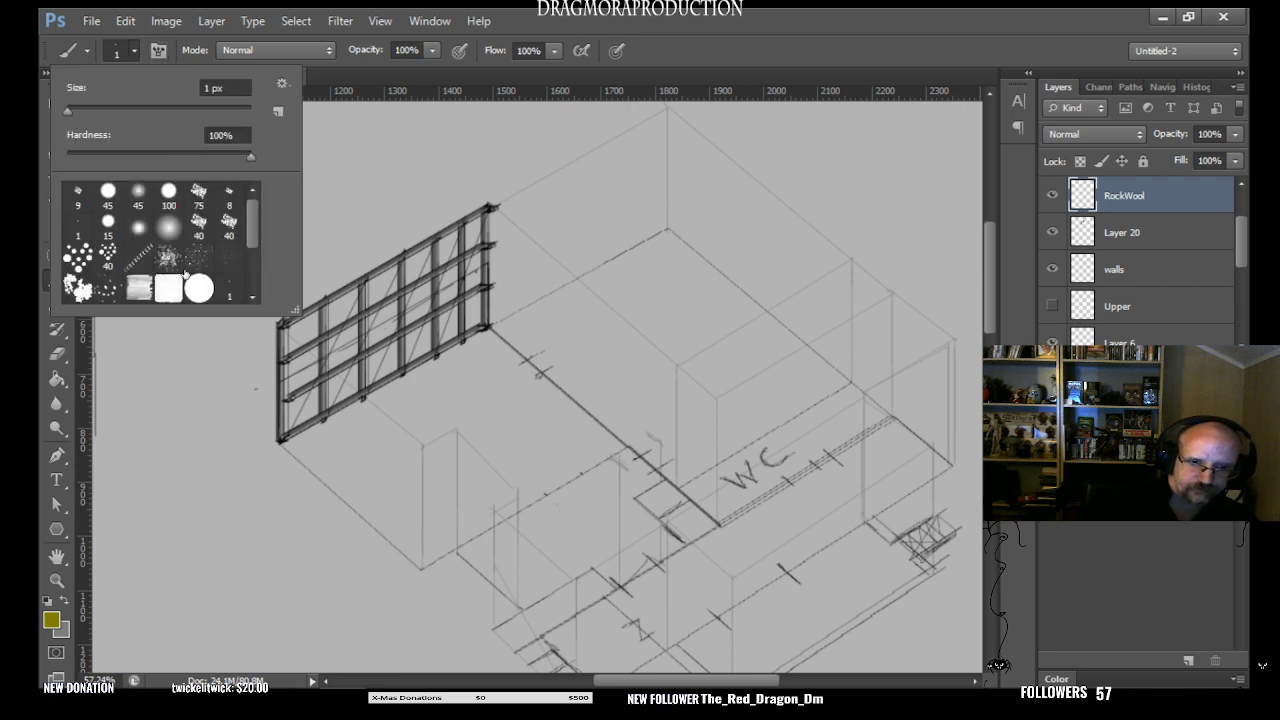
click(138, 228)
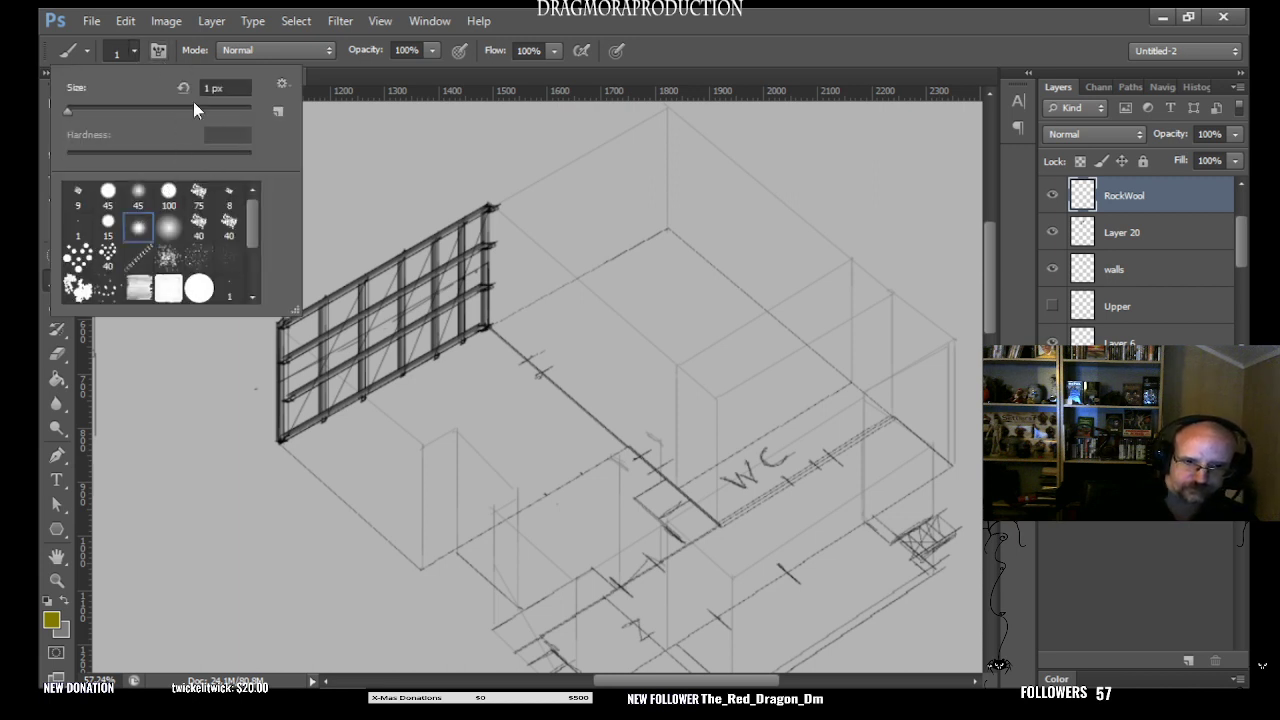
click(74, 110)
click(449, 508)
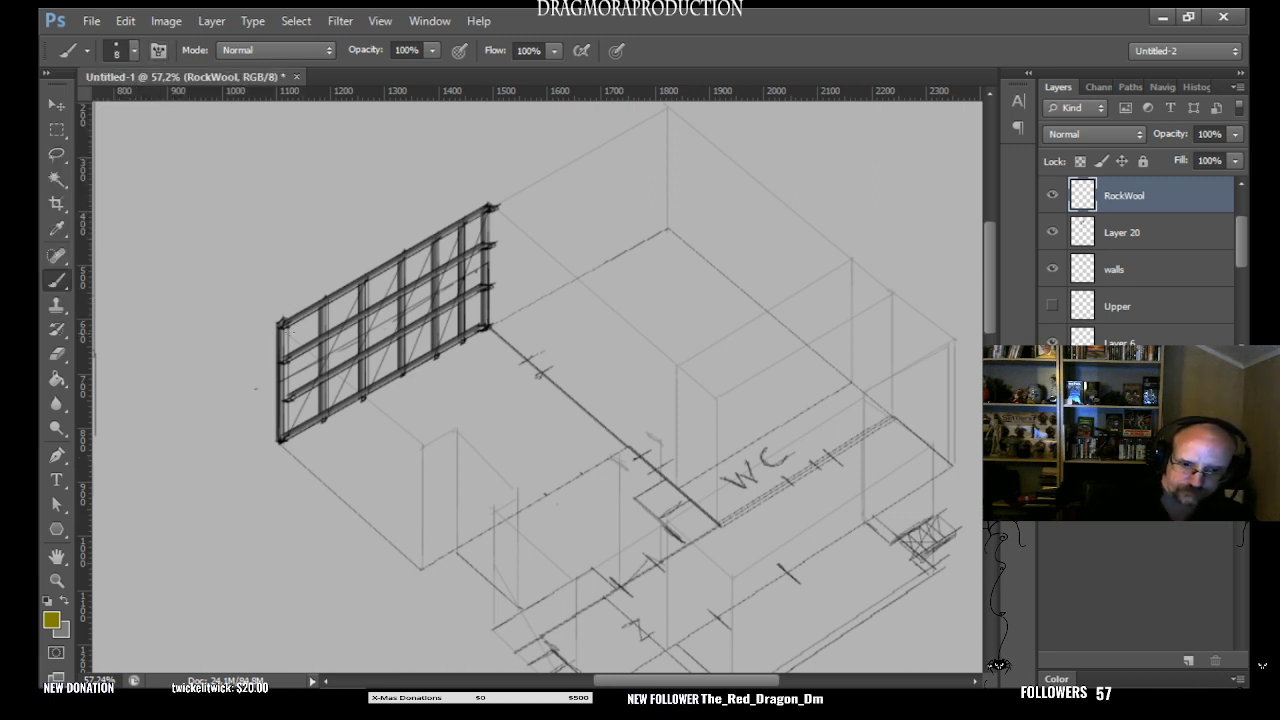
mouse_move(288, 346)
mouse_down()
mouse_move(305, 323)
mouse_move(316, 335)
mouse_move(288, 354)
mouse_move(306, 327)
mouse_up()
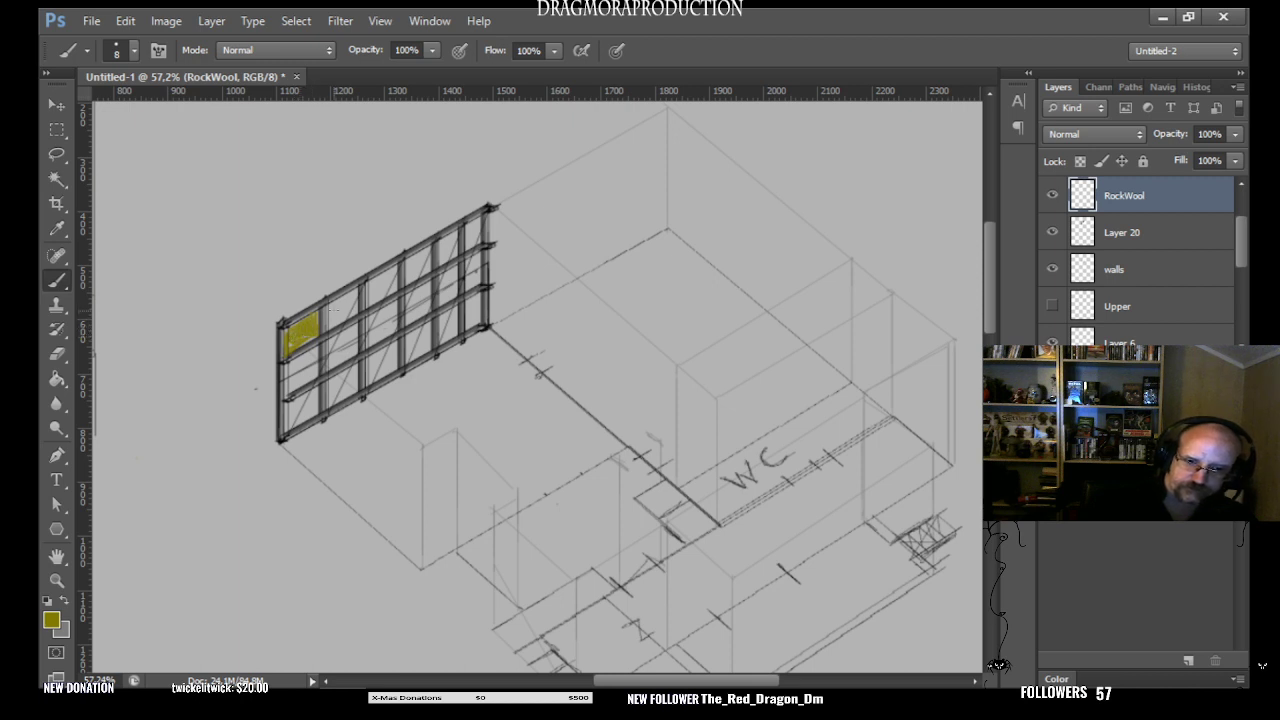
mouse_move(334, 312)
mouse_down()
mouse_move(354, 292)
mouse_move(356, 308)
mouse_move(334, 322)
mouse_move(338, 311)
mouse_up()
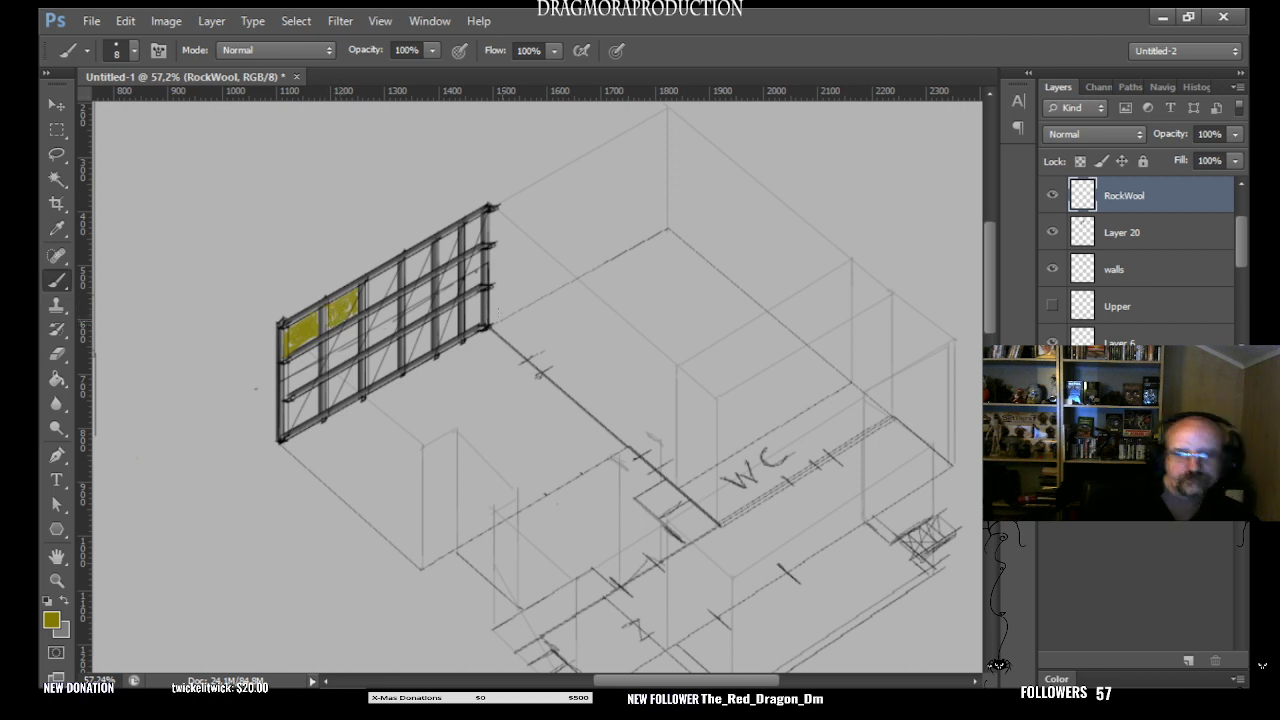
- Outline the whole framed wall with a lasso selection, discarding the incomplete outlines
click(57, 154)
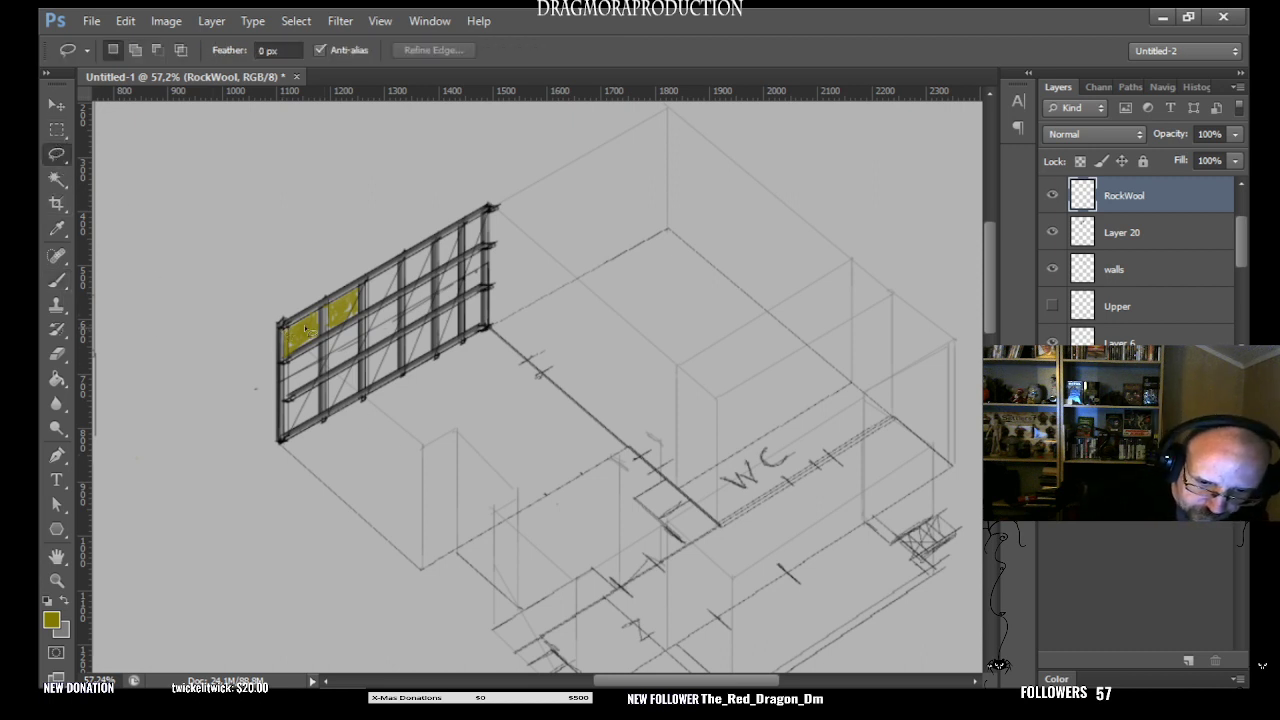
drag(491, 211, 490, 330)
click(530, 352)
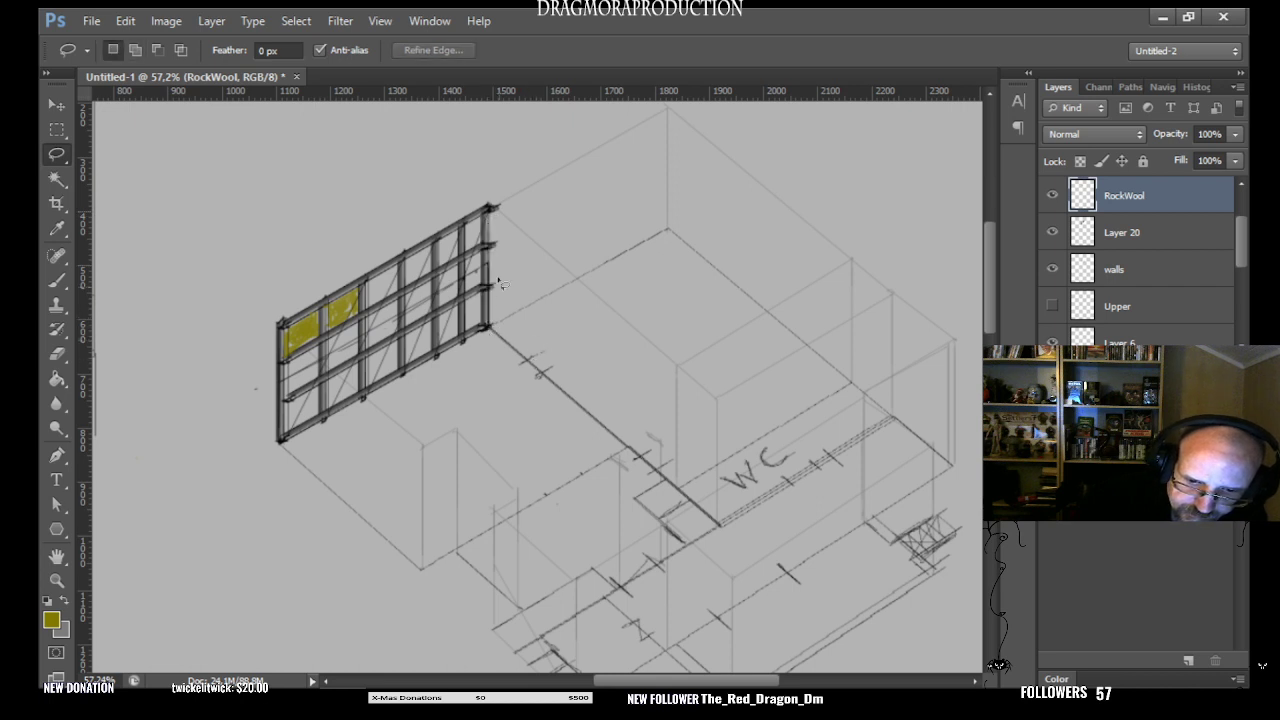
mouse_move(487, 332)
mouse_down()
mouse_move(284, 443)
mouse_move(284, 334)
mouse_move(490, 233)
mouse_move(489, 219)
mouse_up()
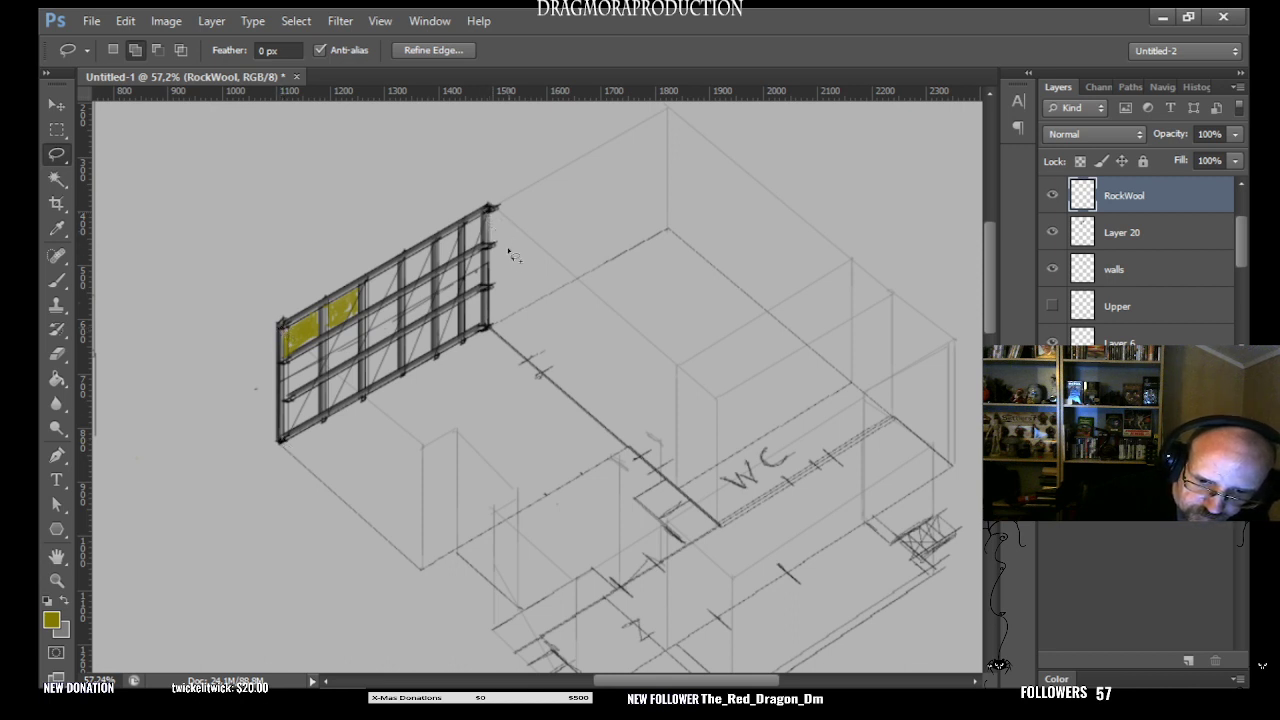
click(486, 216)
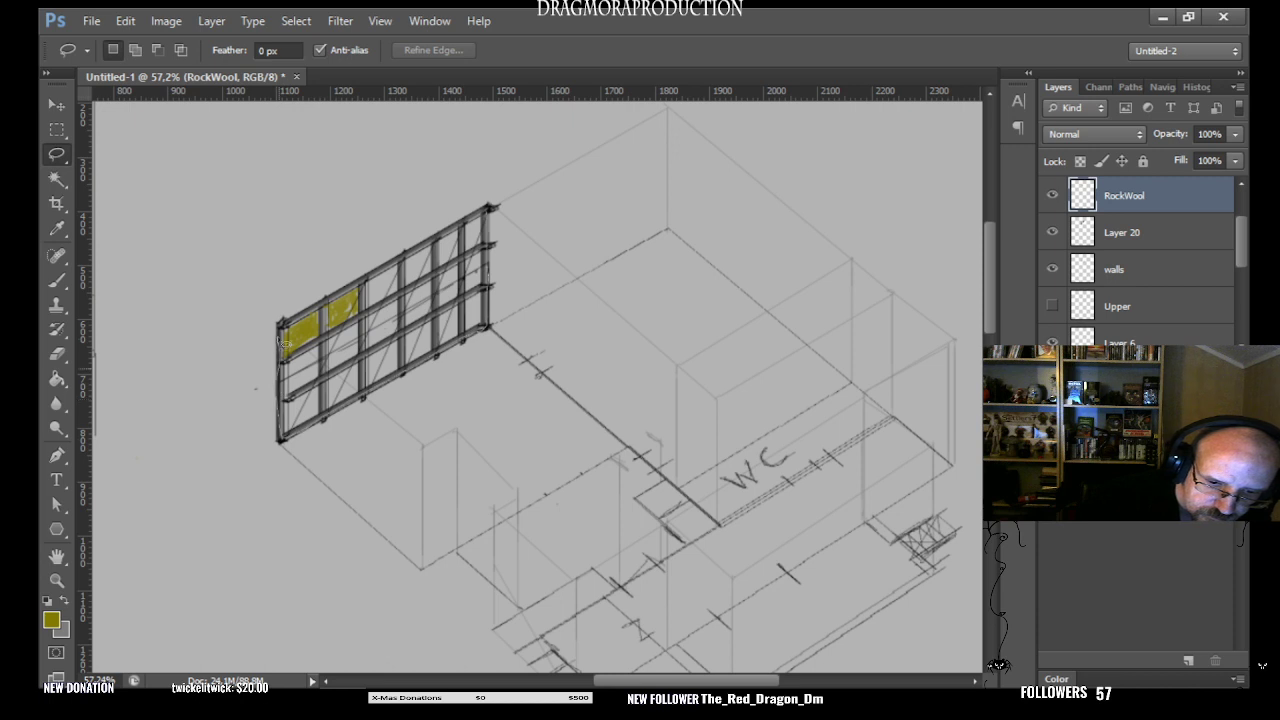
drag(478, 222, 490, 212)
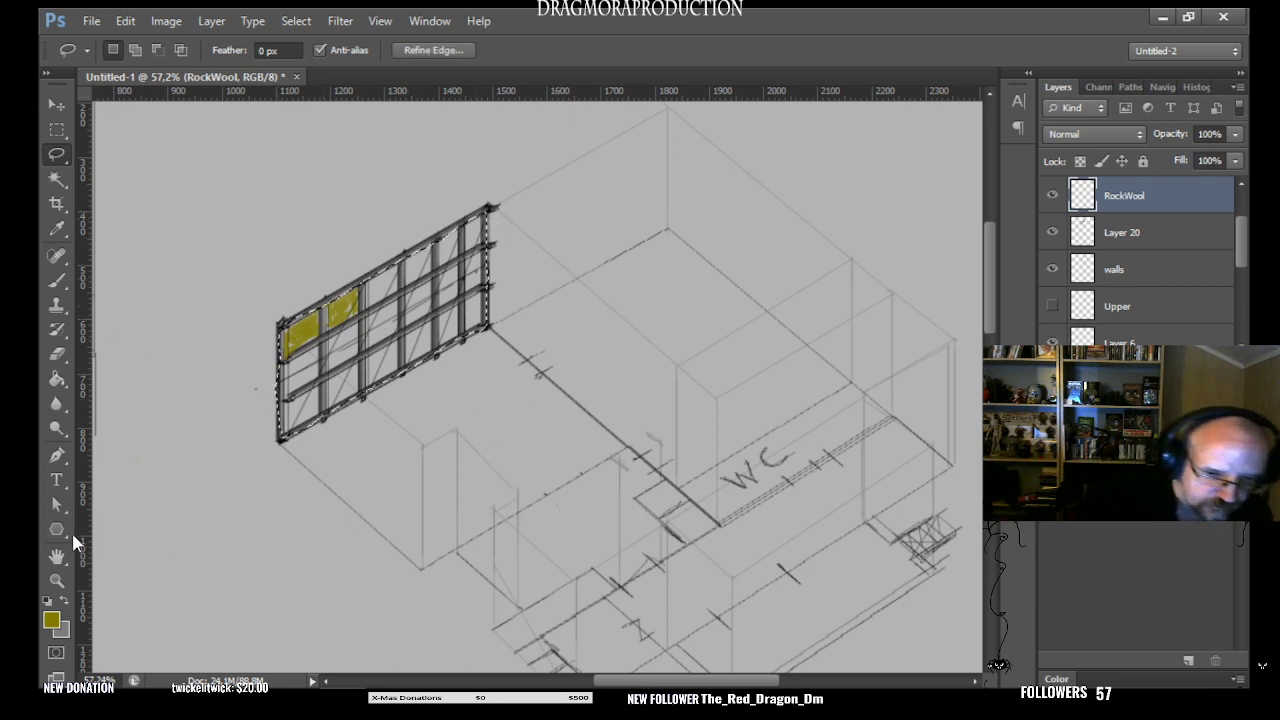
- Fill the selected wall area with dark yellow on the RockWool layer and clear the selection
click(57, 379)
click(397, 320)
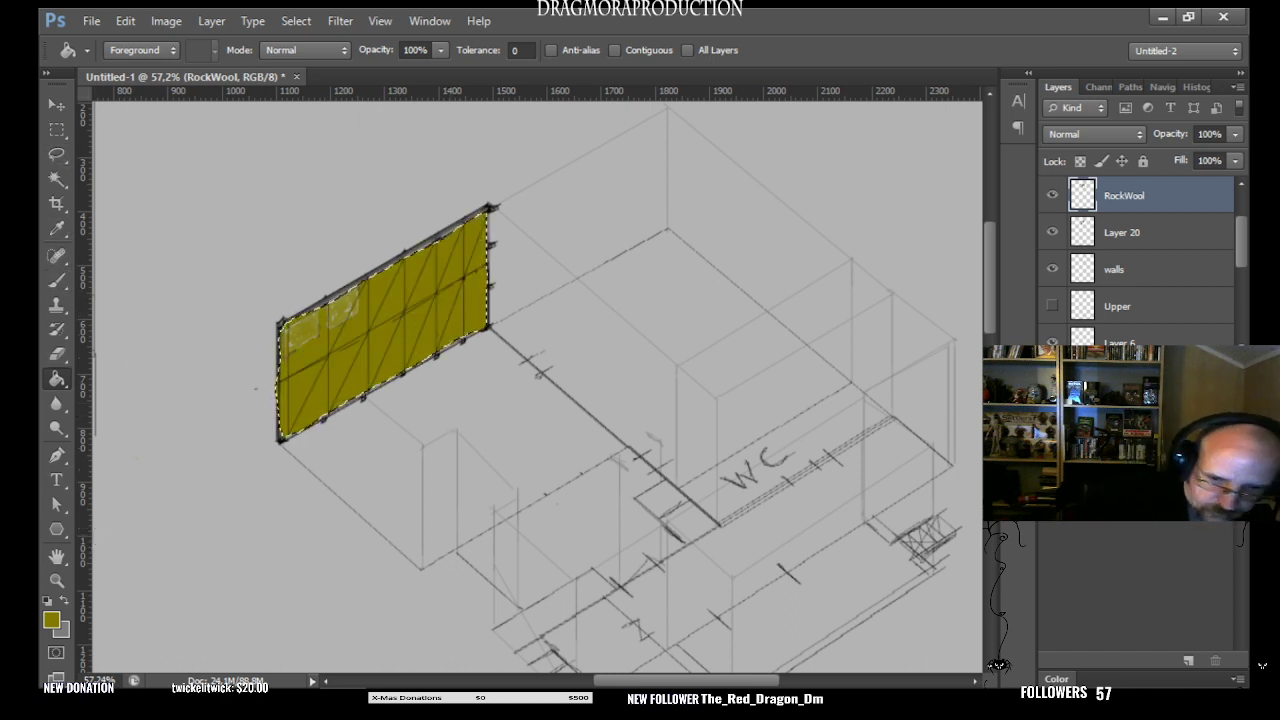
click(57, 131)
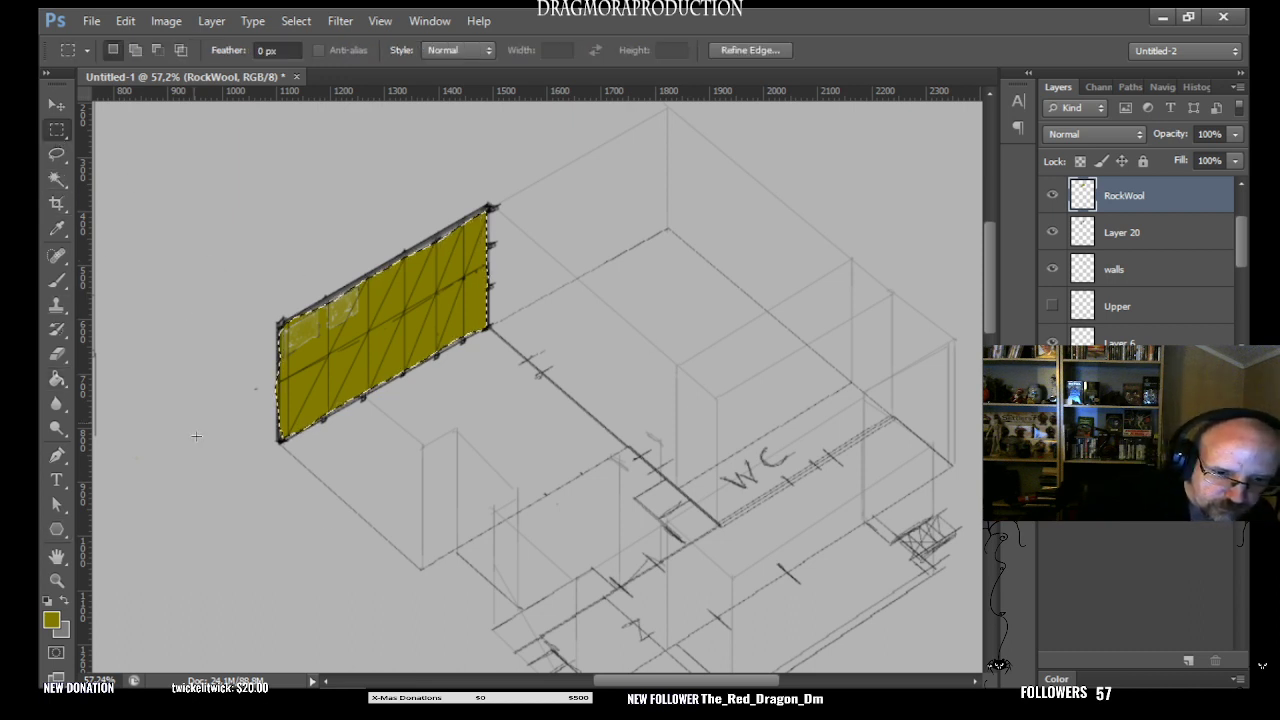
click(217, 495)
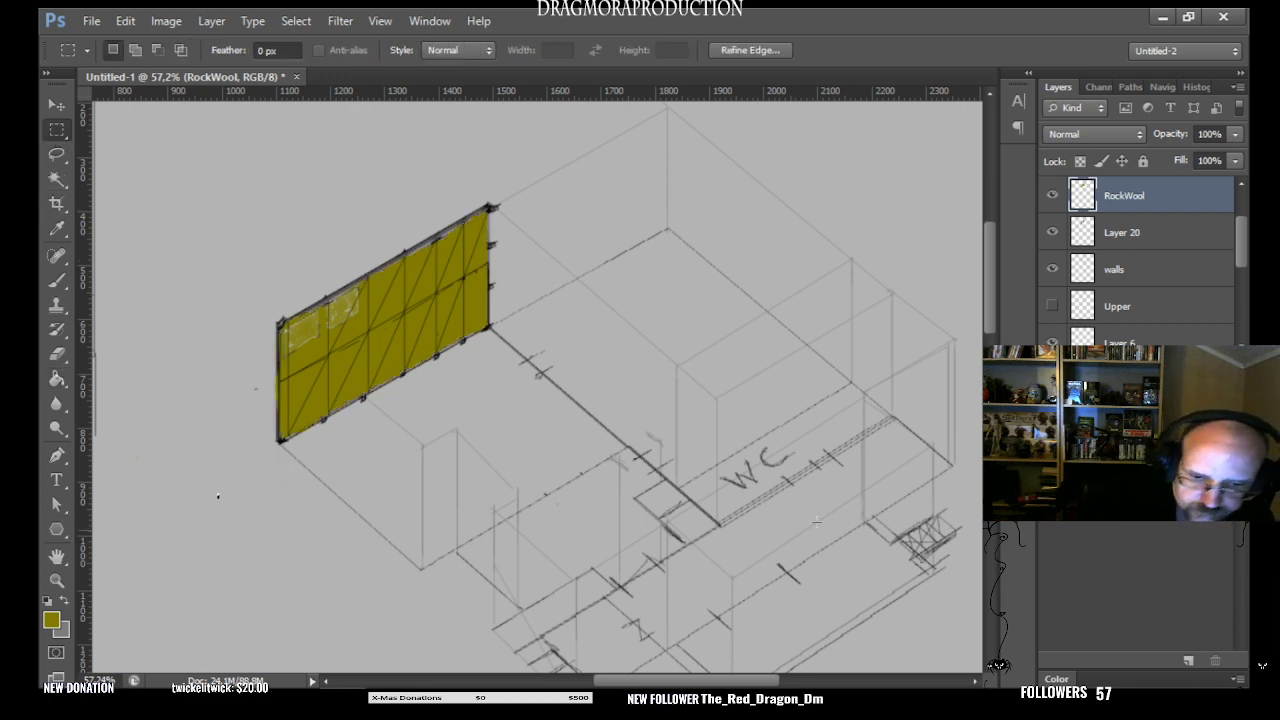
- Toggle Layer 20 to identify the frame and move it above the RockWool layer
click(1052, 232)
click(1052, 232)
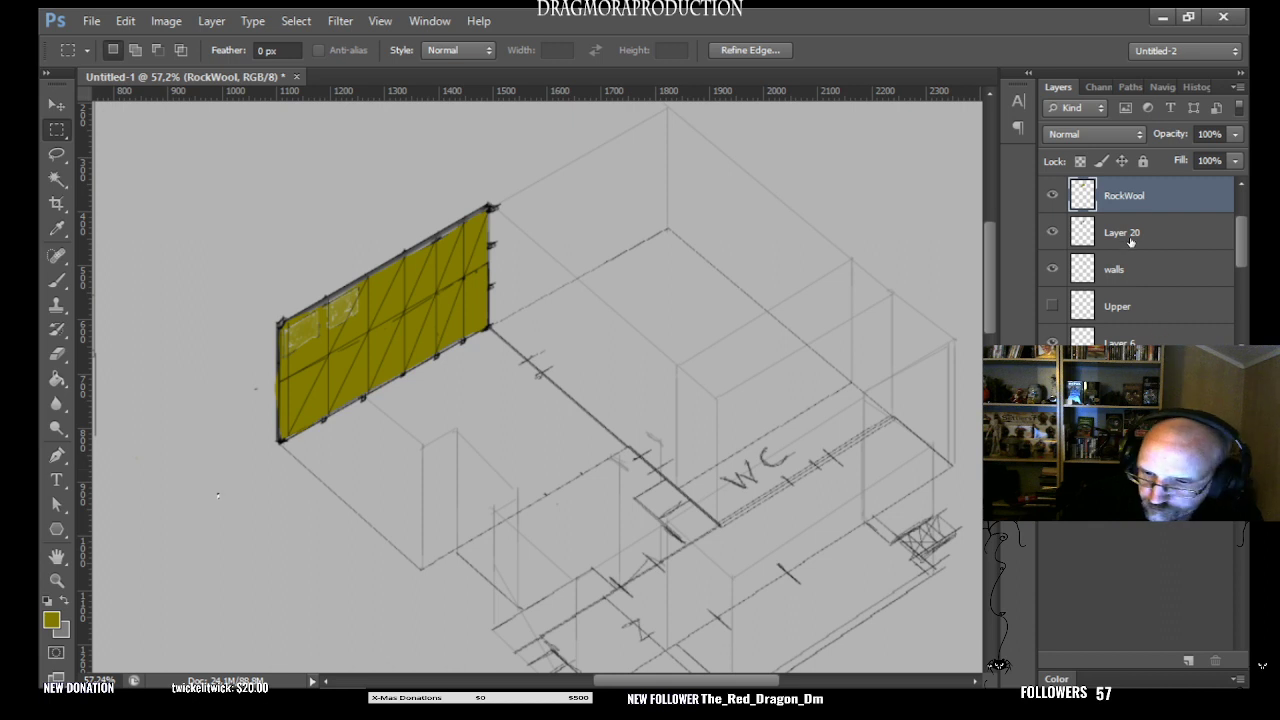
mouse_move(1131, 240)
mouse_down()
mouse_move(1142, 240)
mouse_move(1148, 187)
mouse_move(1155, 202)
mouse_up()
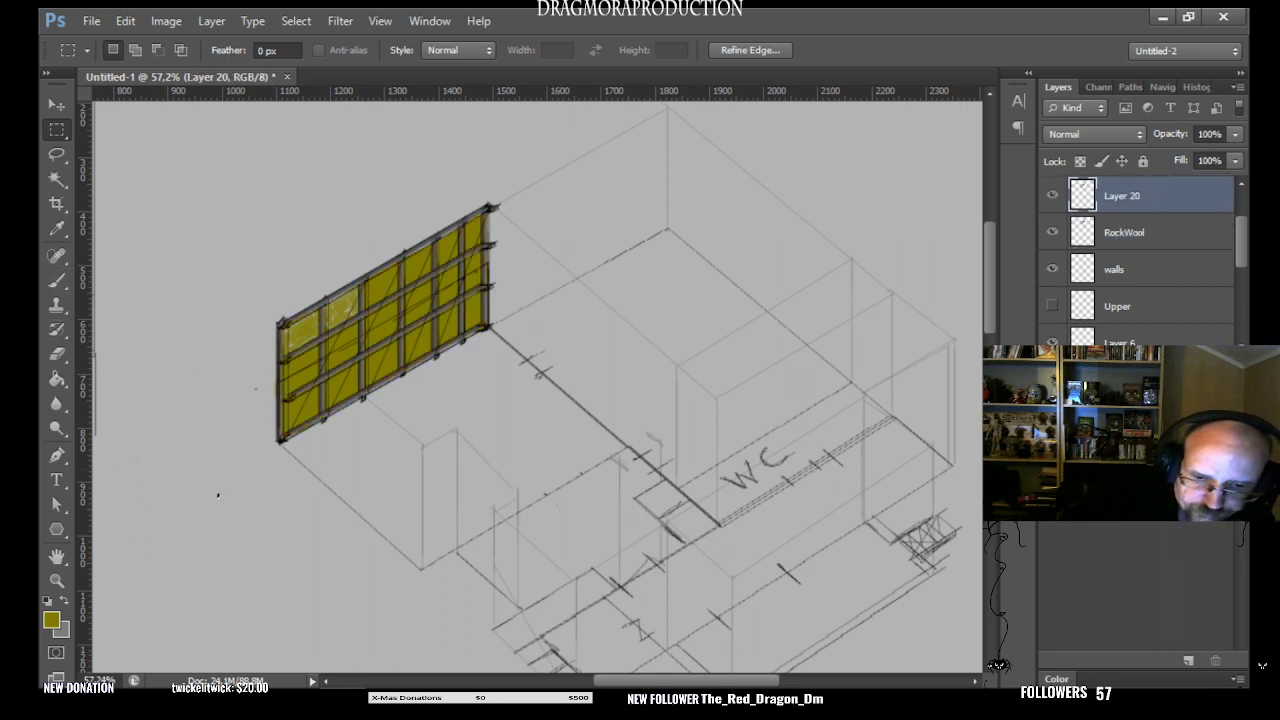
- Hide and show the RockWool layer to compare the framed wall with and without its yellow fill
click(57, 281)
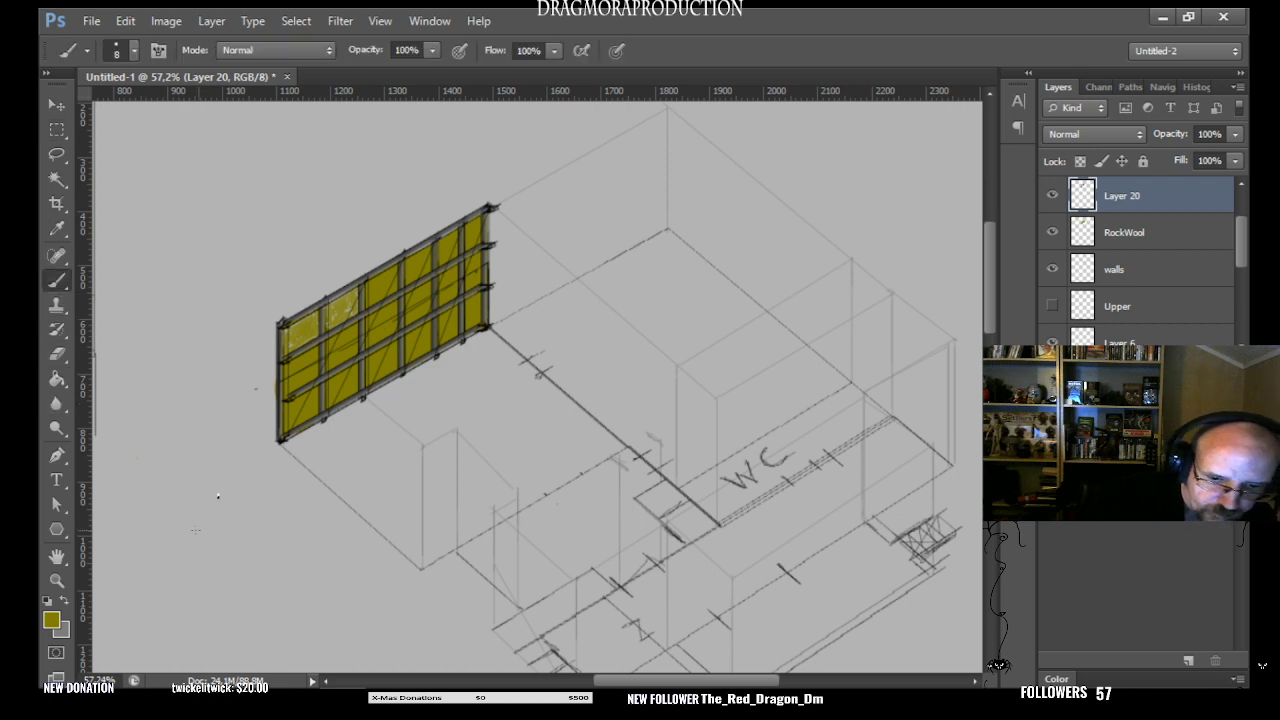
click(57, 130)
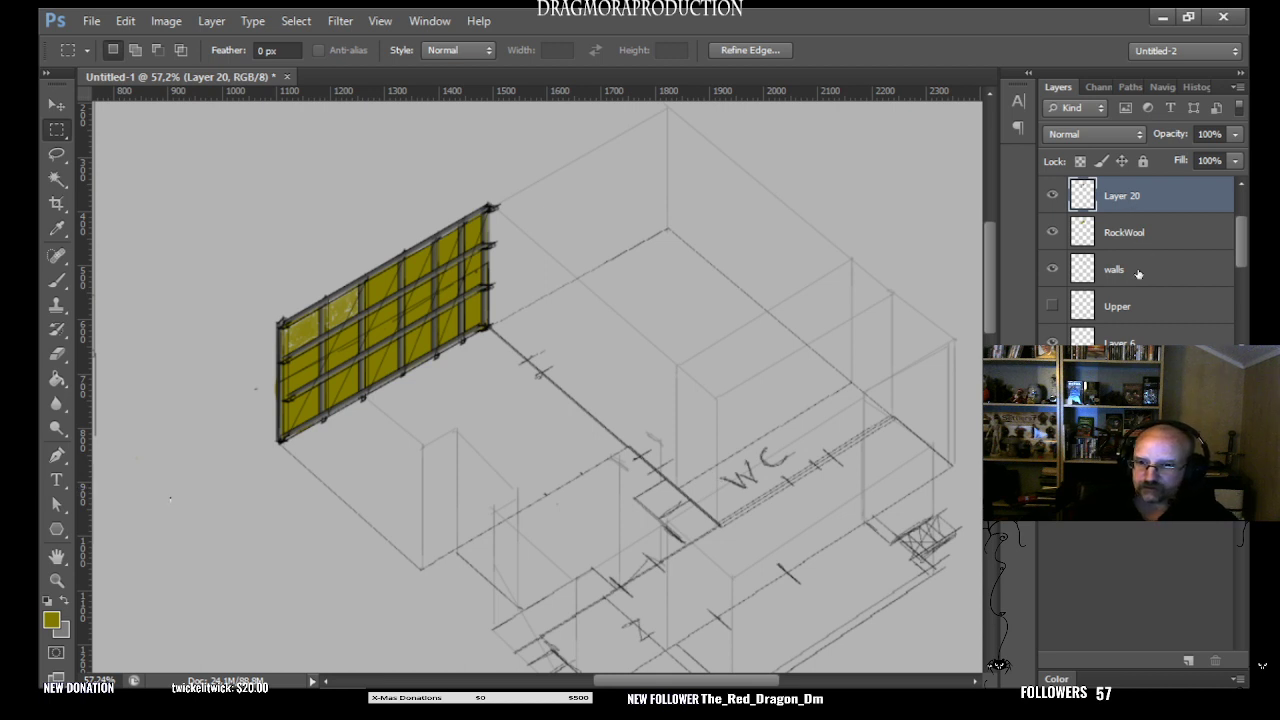
click(1052, 235)
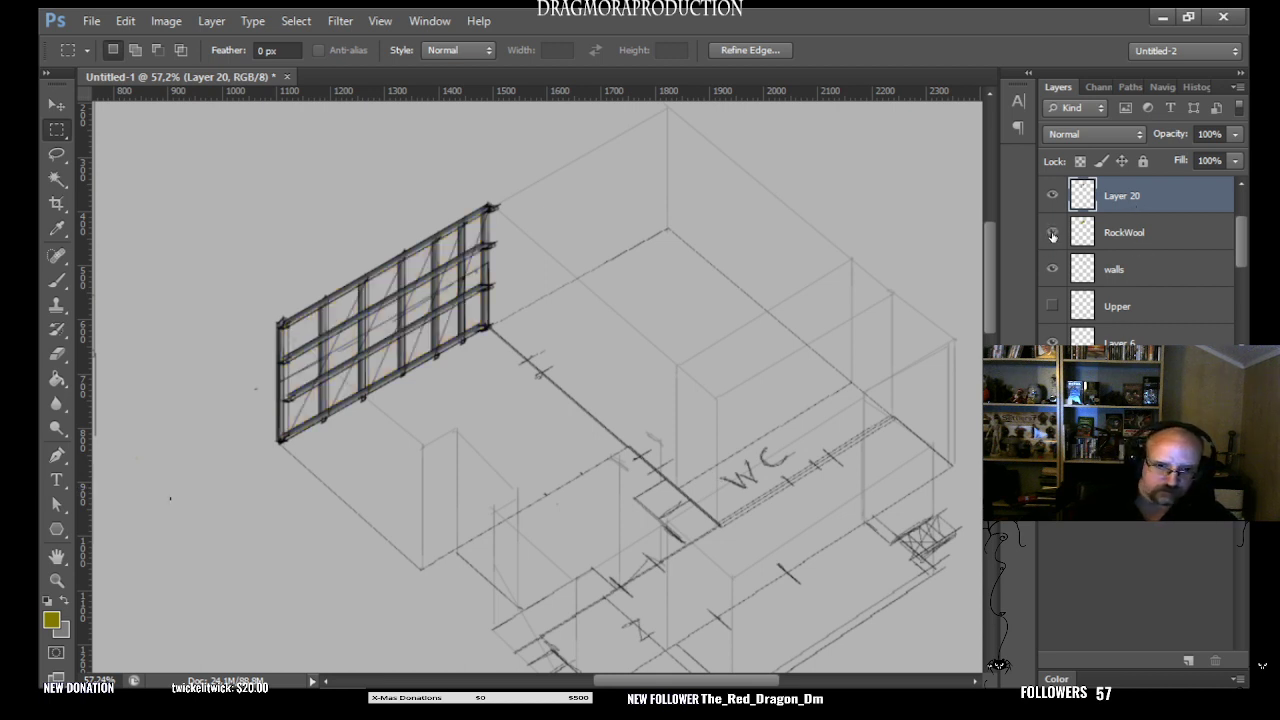
click(1052, 235)
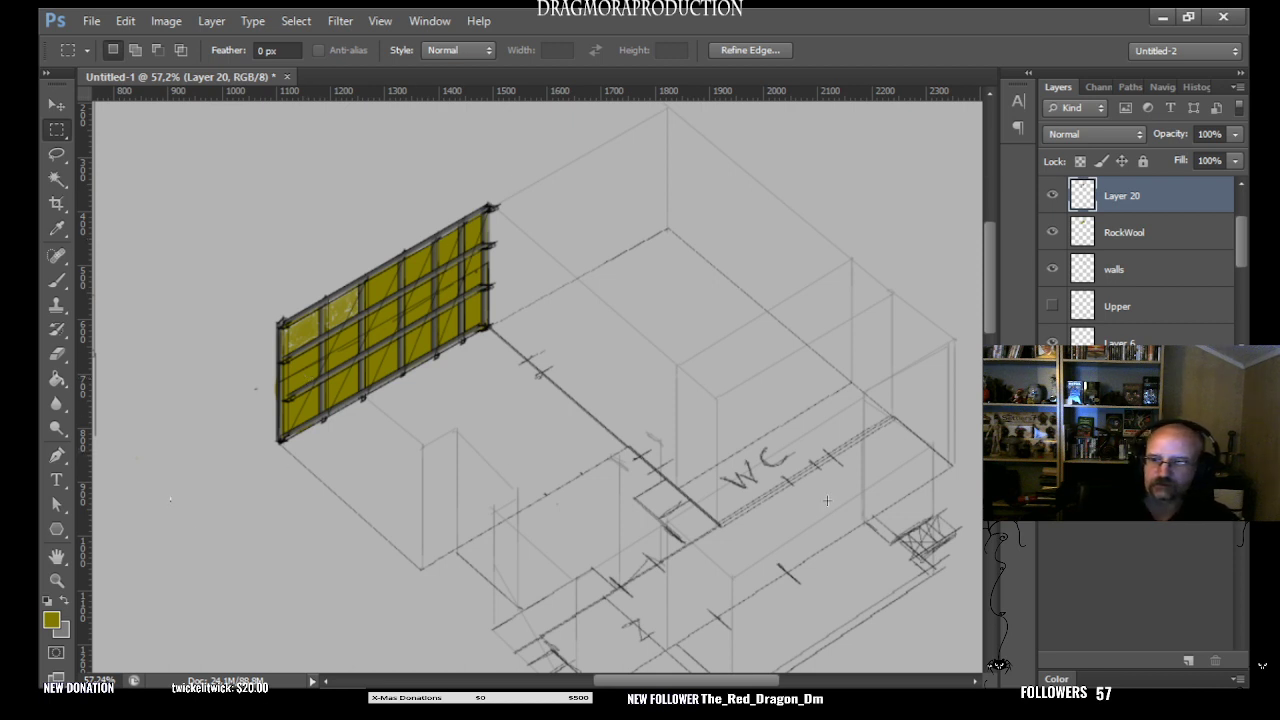
- Set the foreground colour to brown and outline the whole framed wall with a lasso selection
click(1140, 465)
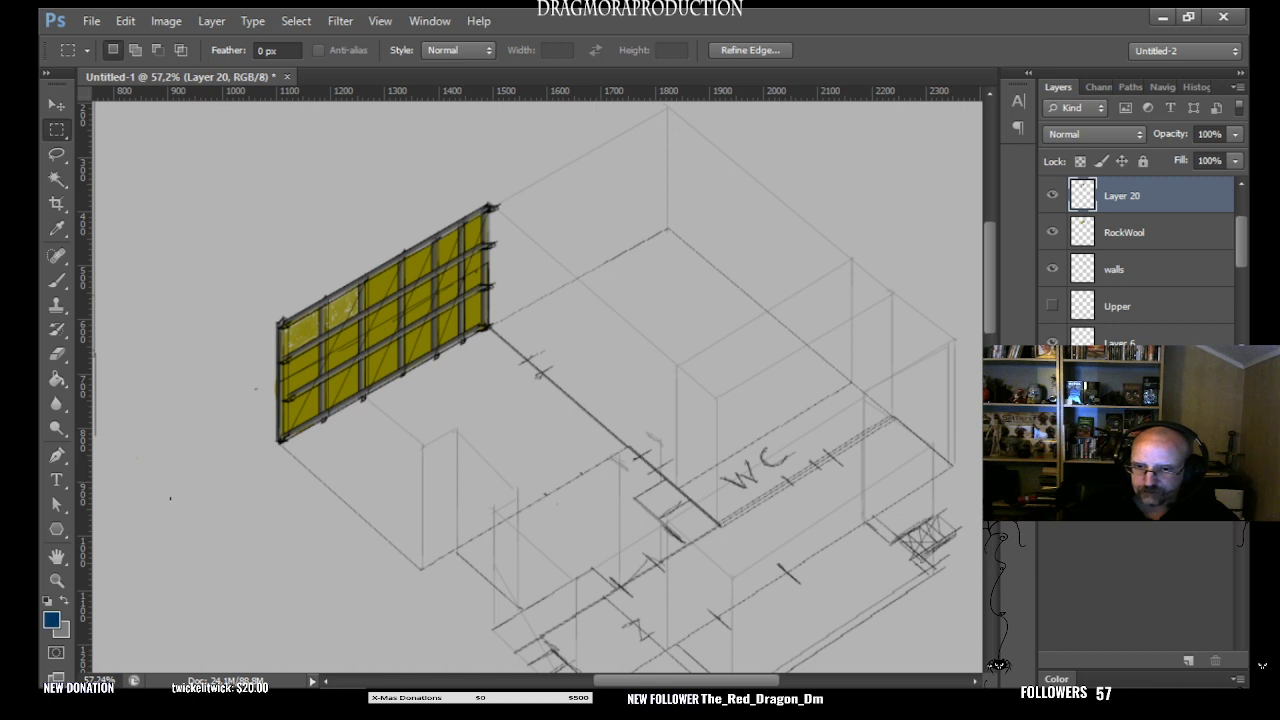
click(1140, 500)
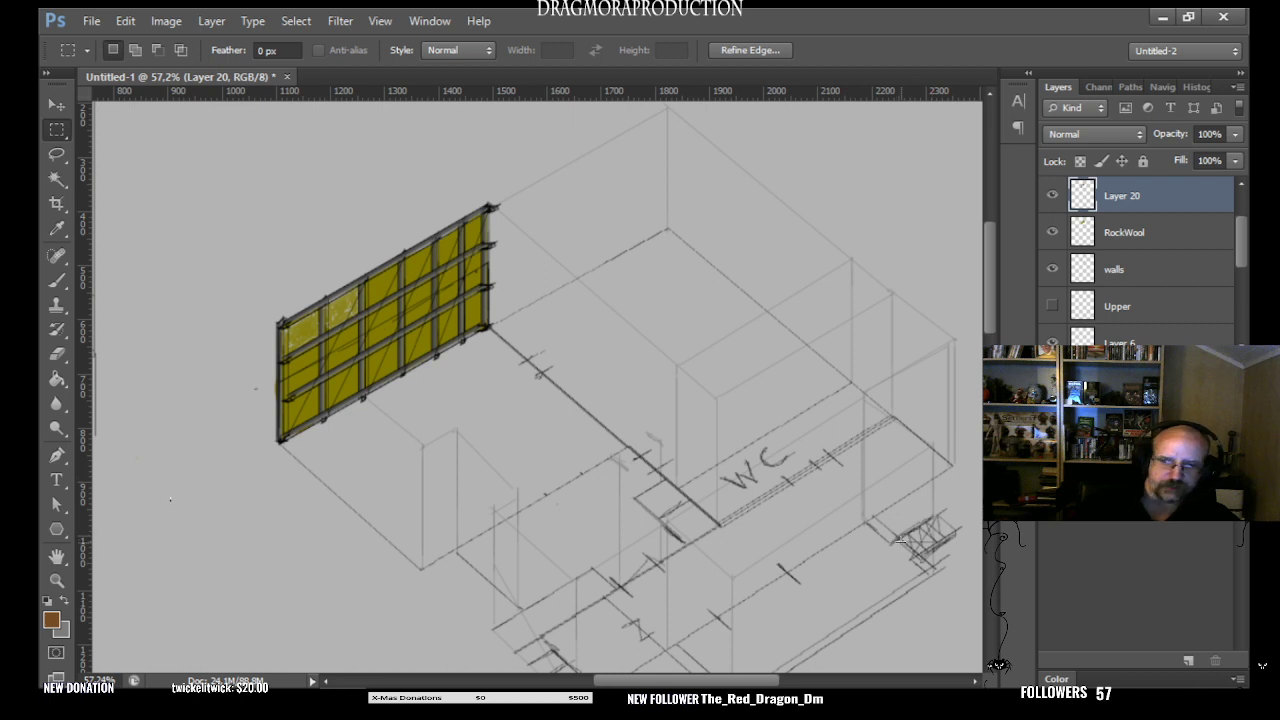
click(57, 154)
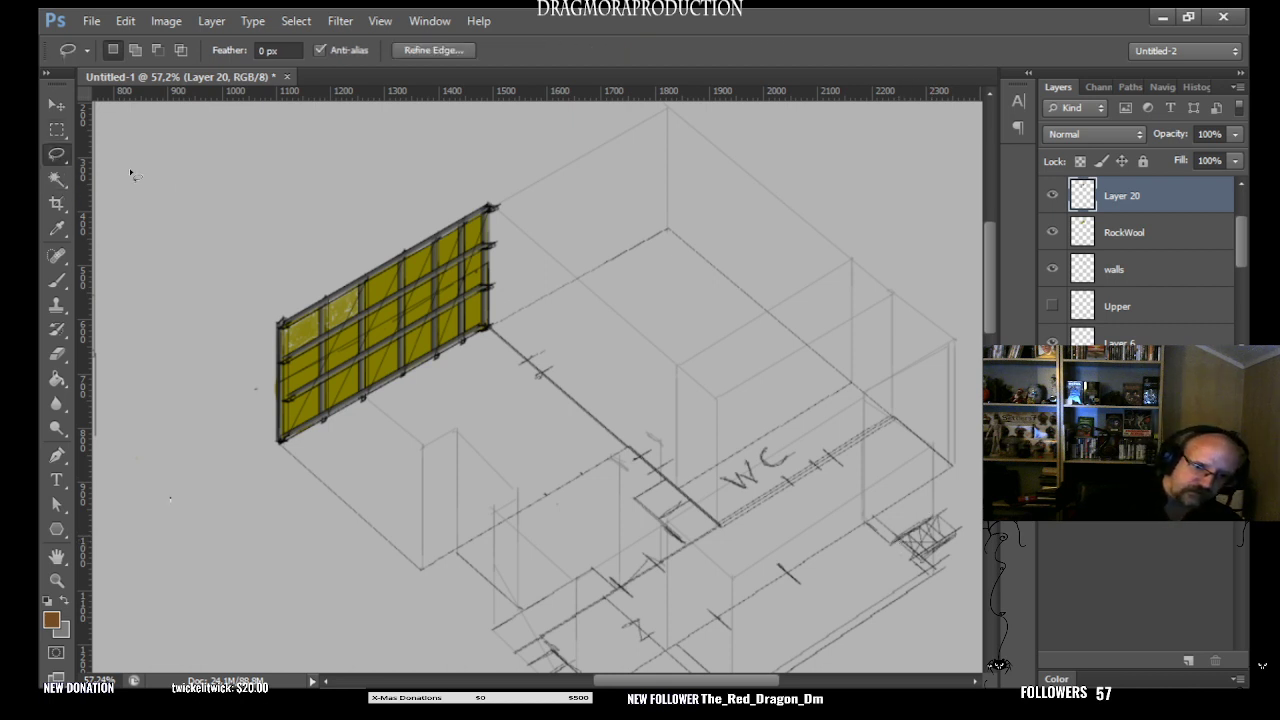
click(286, 331)
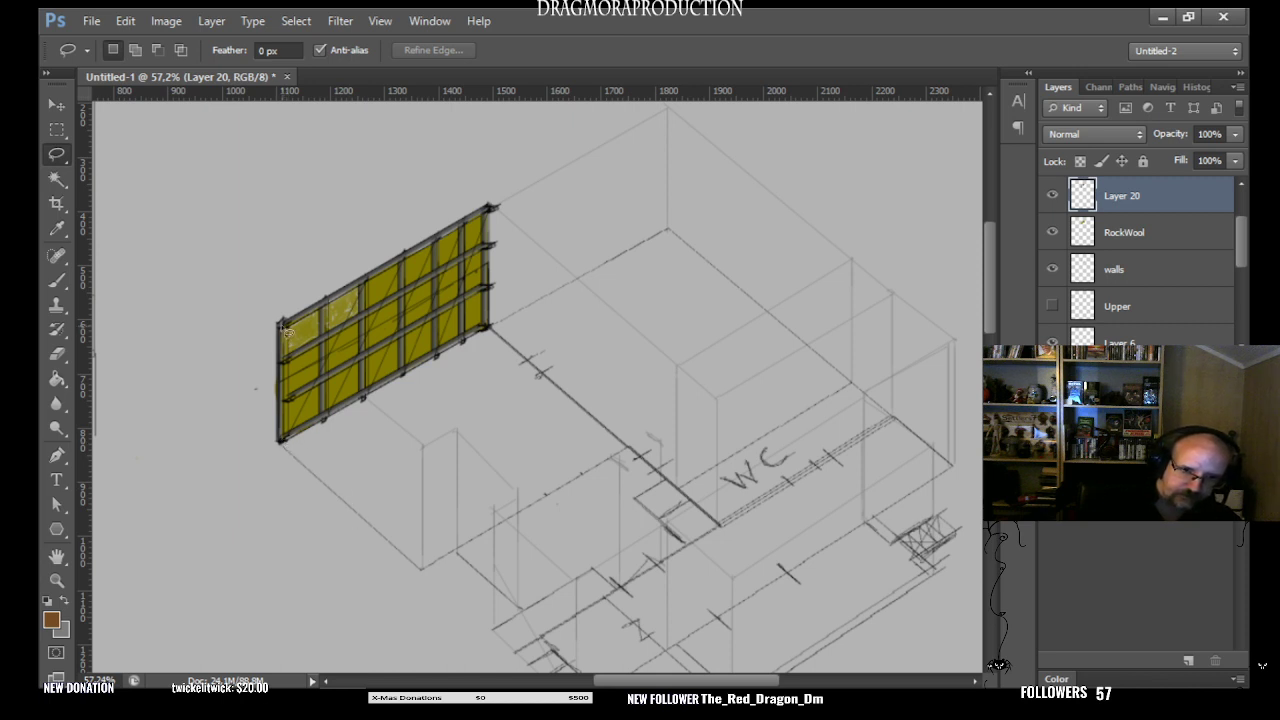
drag(280, 325, 286, 442)
click(316, 401)
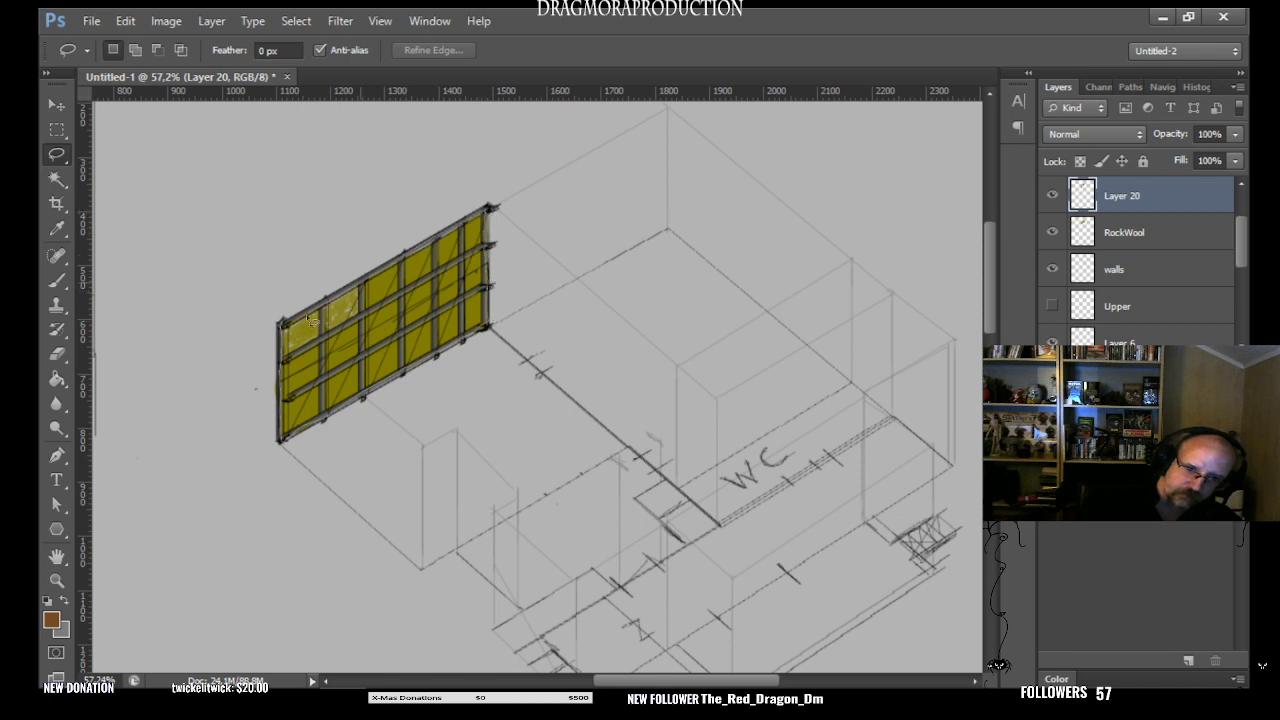
drag(284, 333, 281, 438)
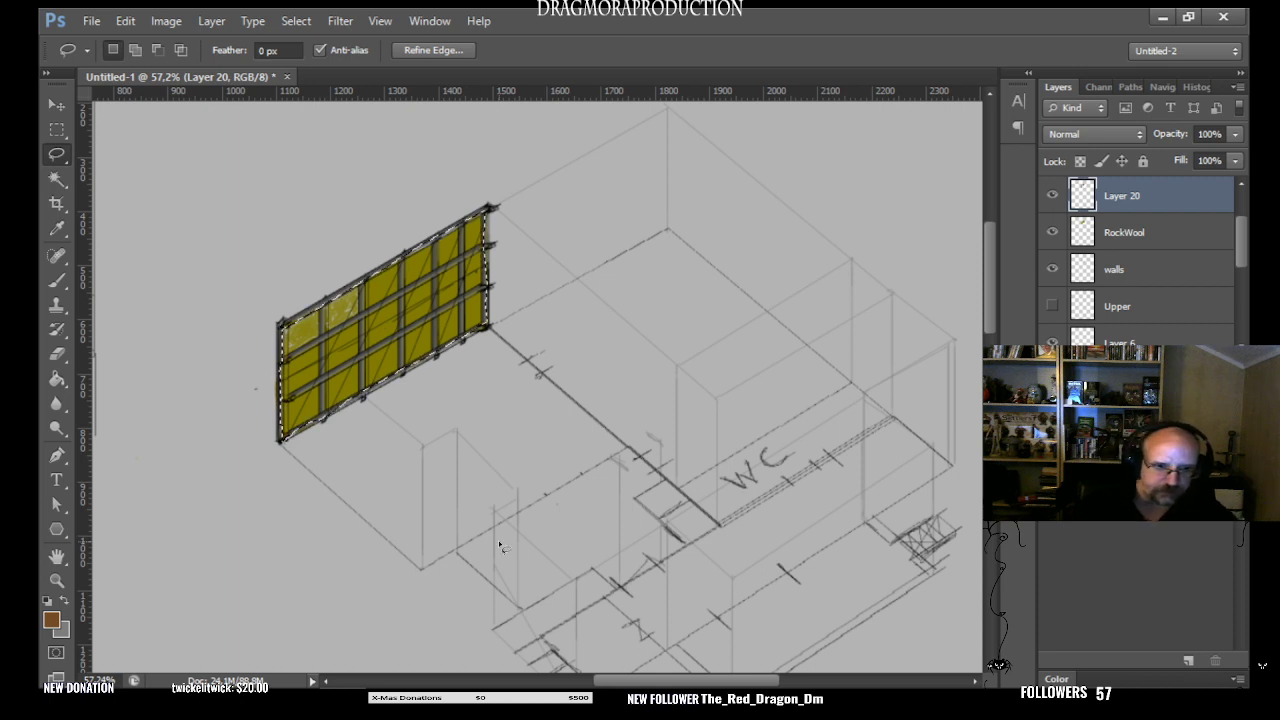
- Try filling the selected wall area with brown on Layer 20, and undo the fill
click(57, 379)
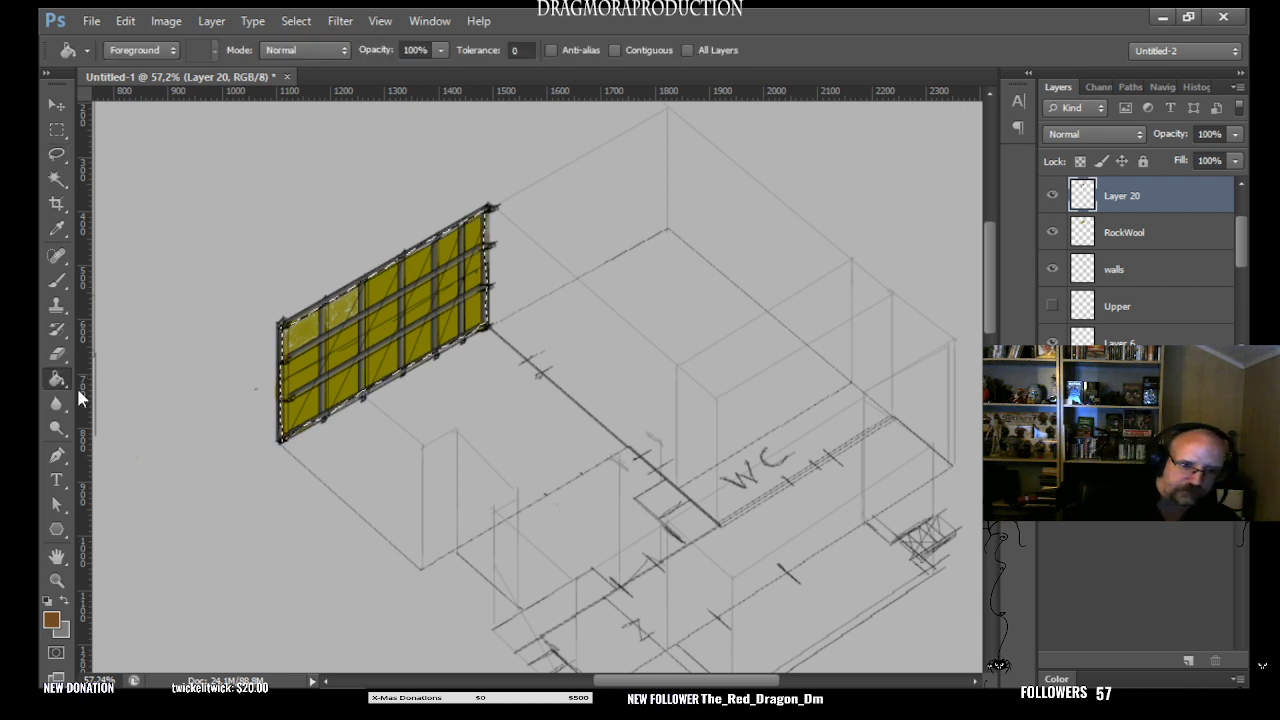
click(387, 323)
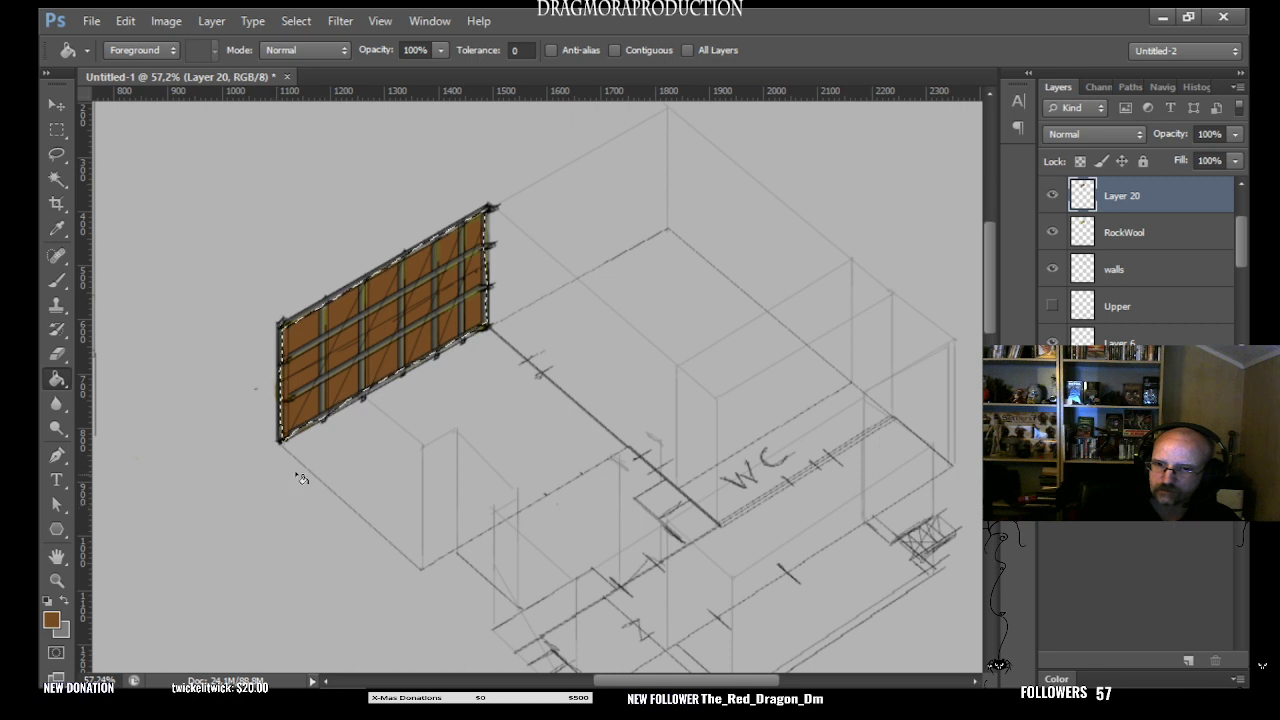
key(ctrl+z)
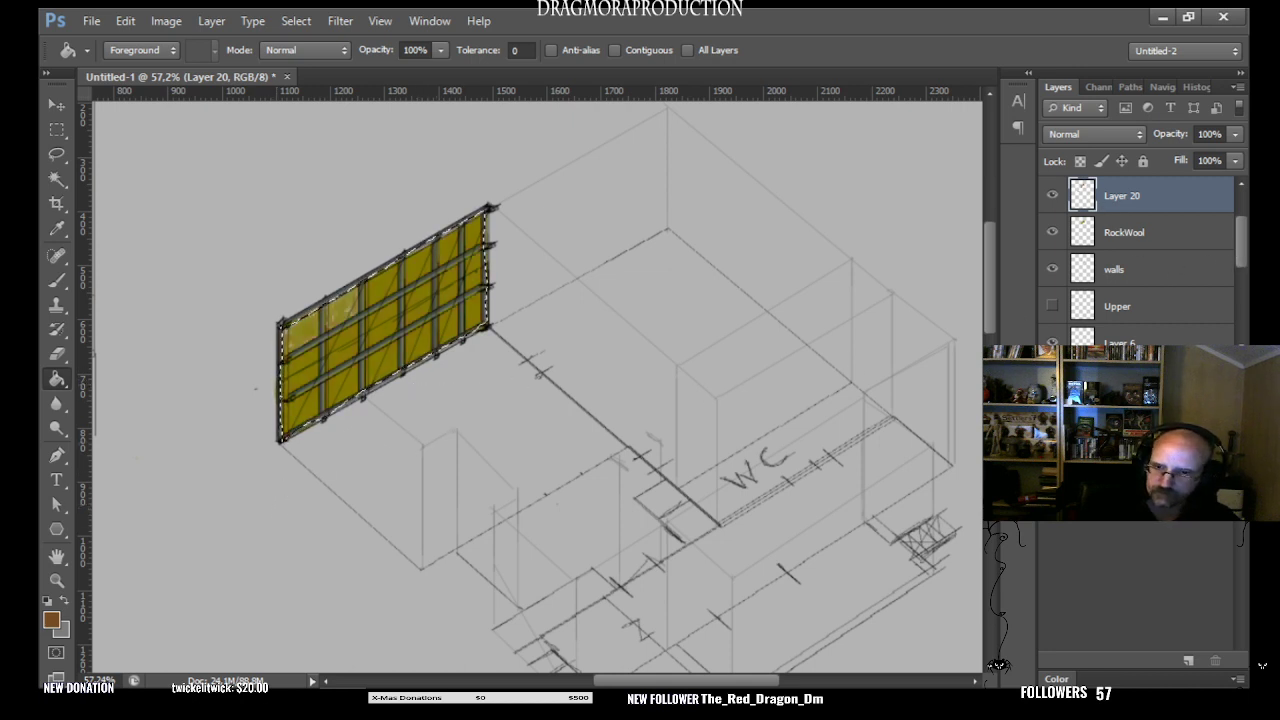
- Add a new layer above Layer 20 and fill the selected wall area with brown on it
click(1188, 660)
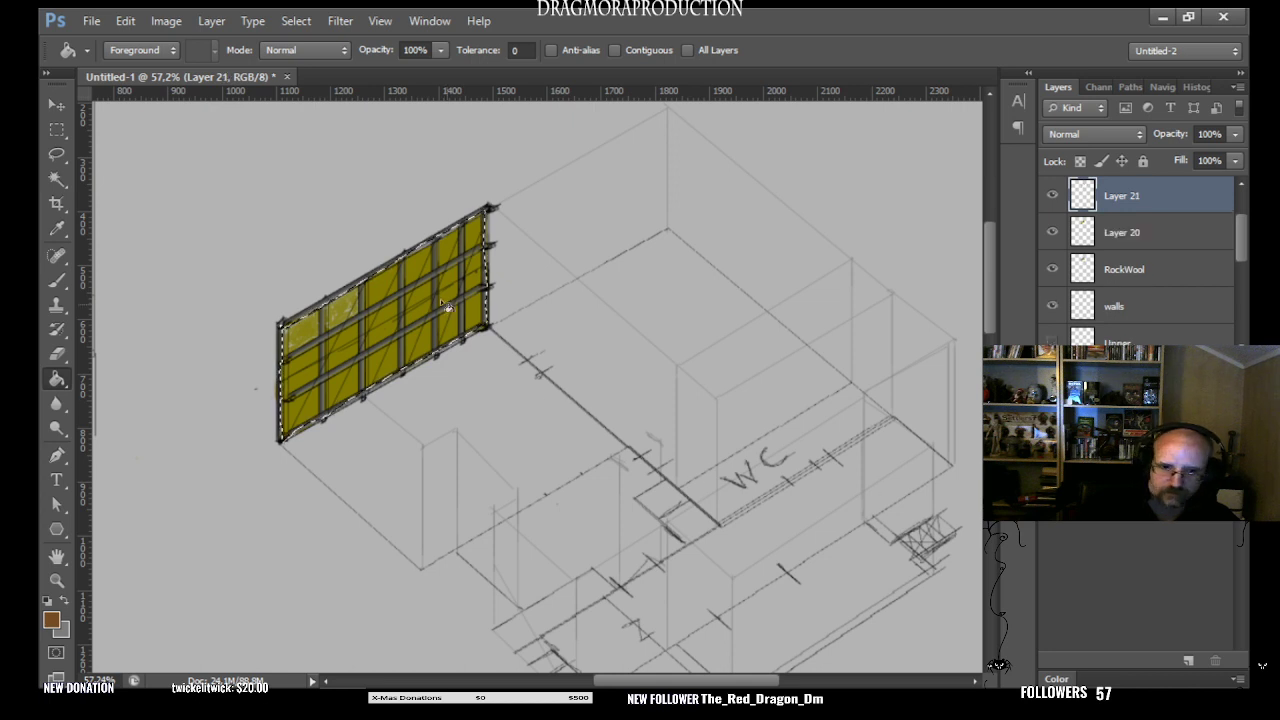
click(389, 333)
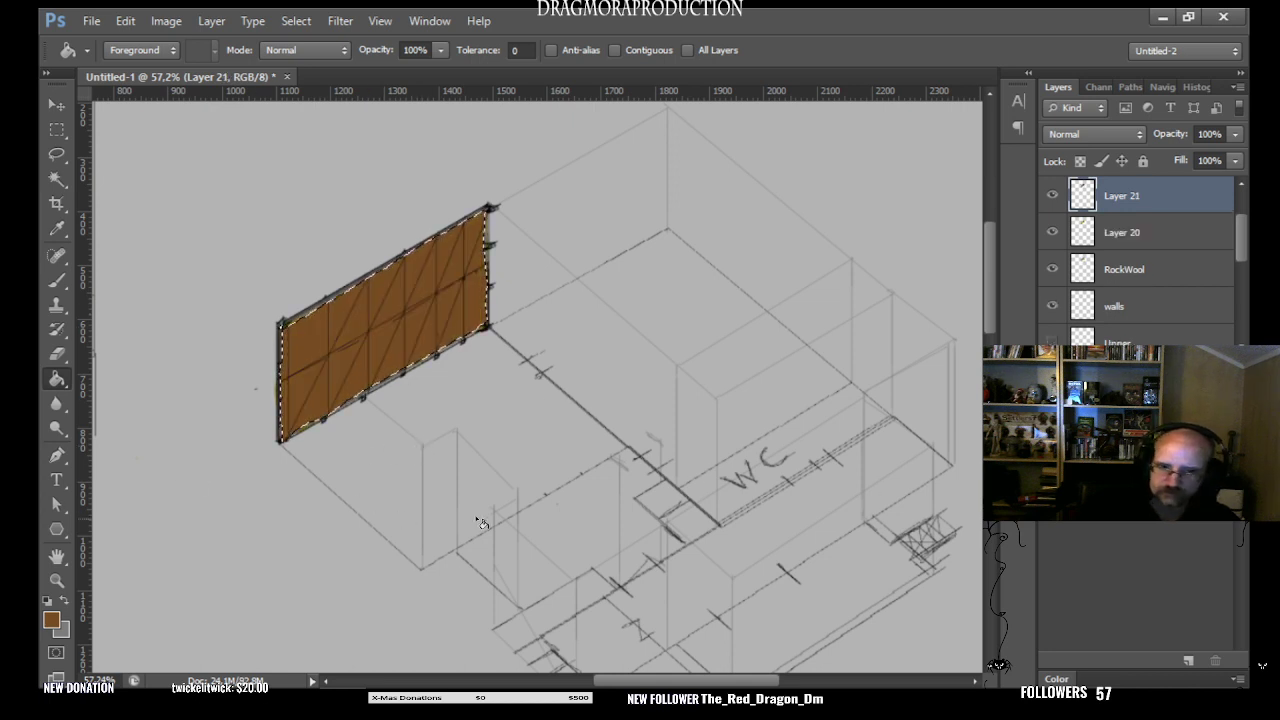
- Lower the opacity of the brown Layer 21 to 56% and clear the wall selection
double_click(1158, 198)
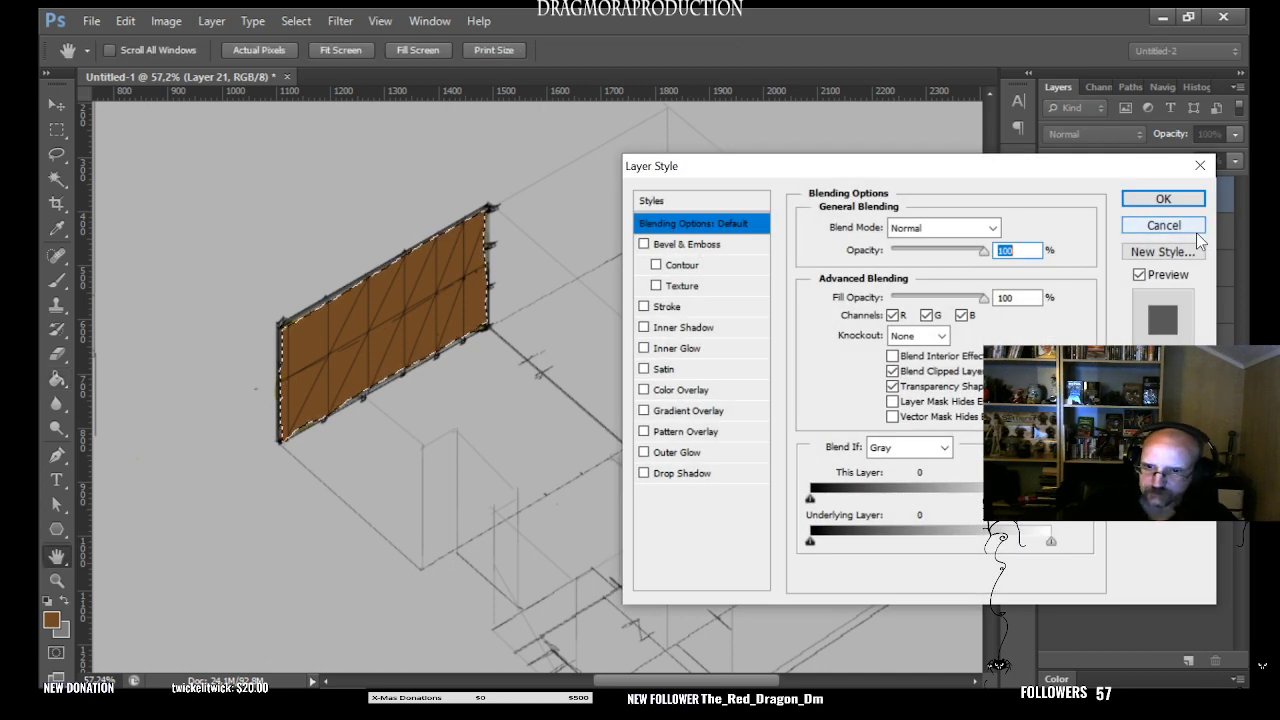
click(1184, 220)
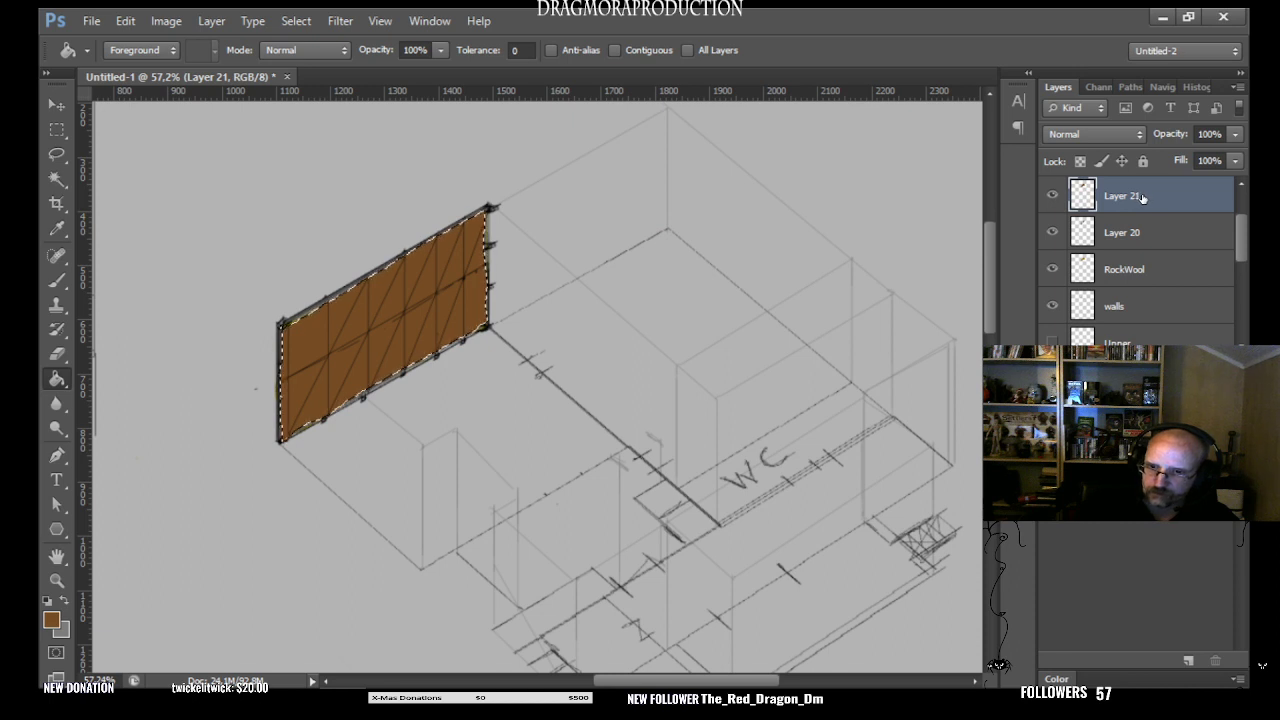
click(1235, 137)
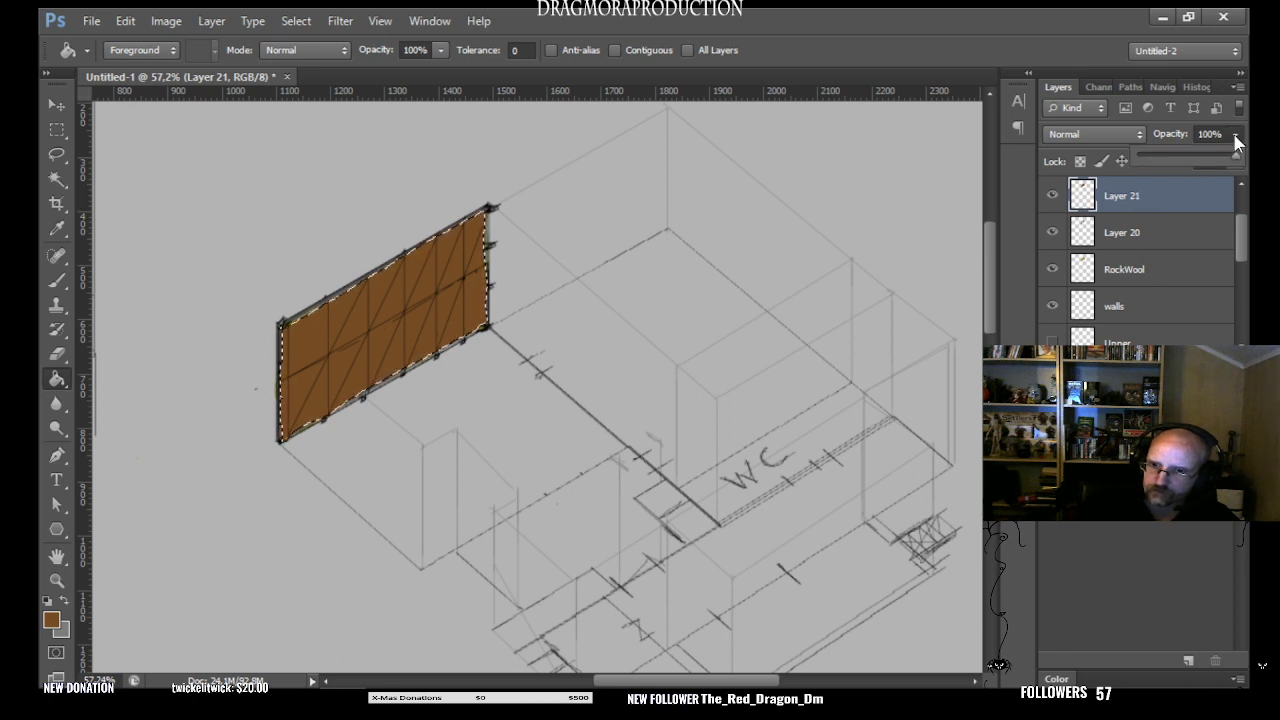
click(1160, 157)
drag(1162, 153, 1199, 154)
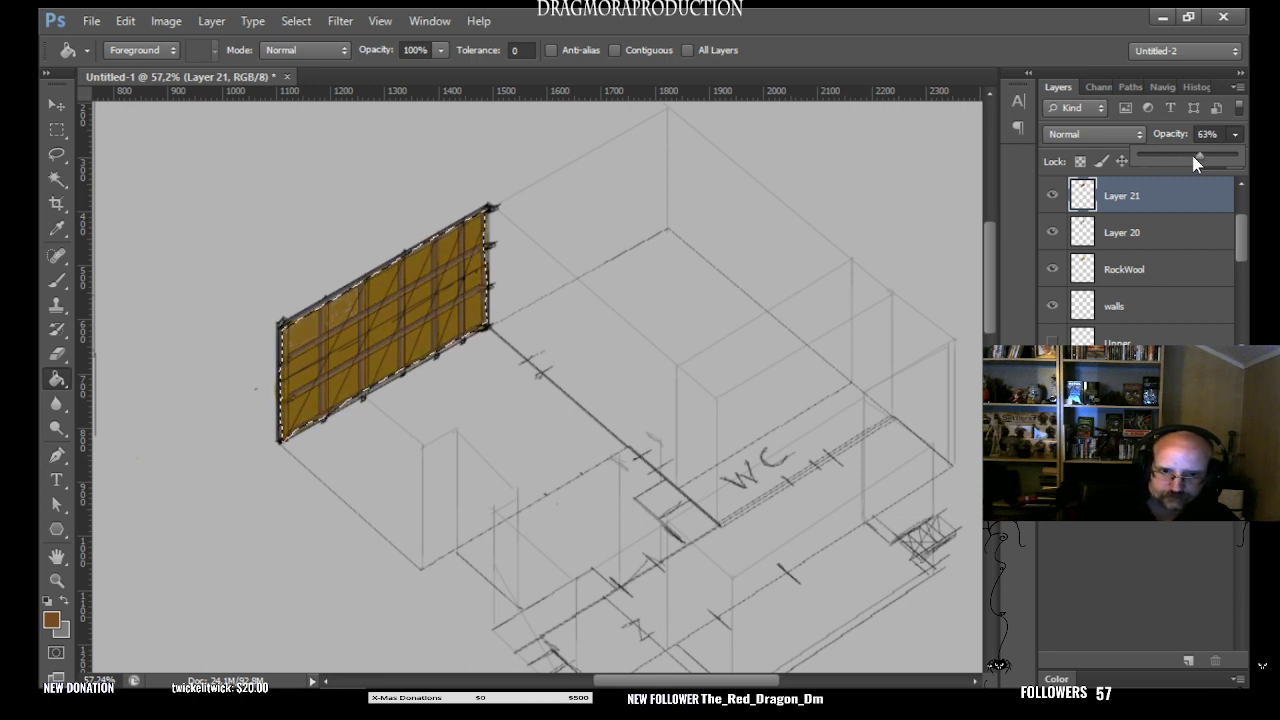
click(57, 131)
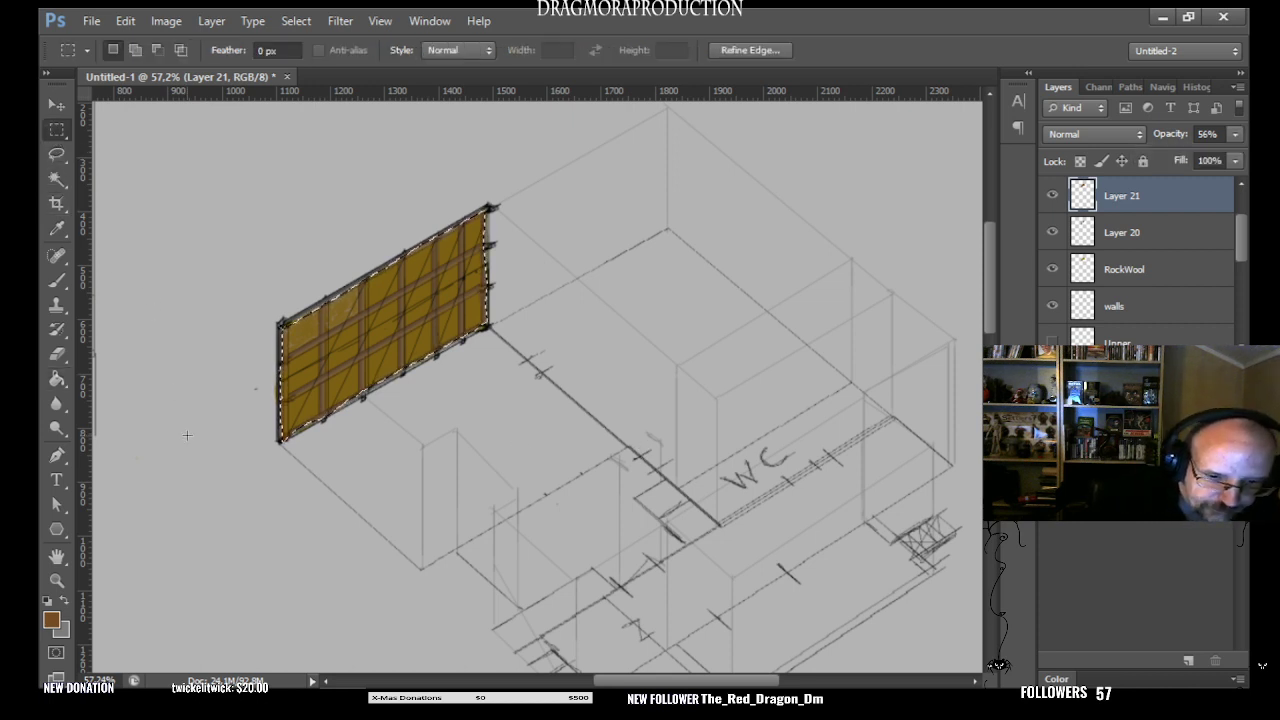
key(ctrl+d)
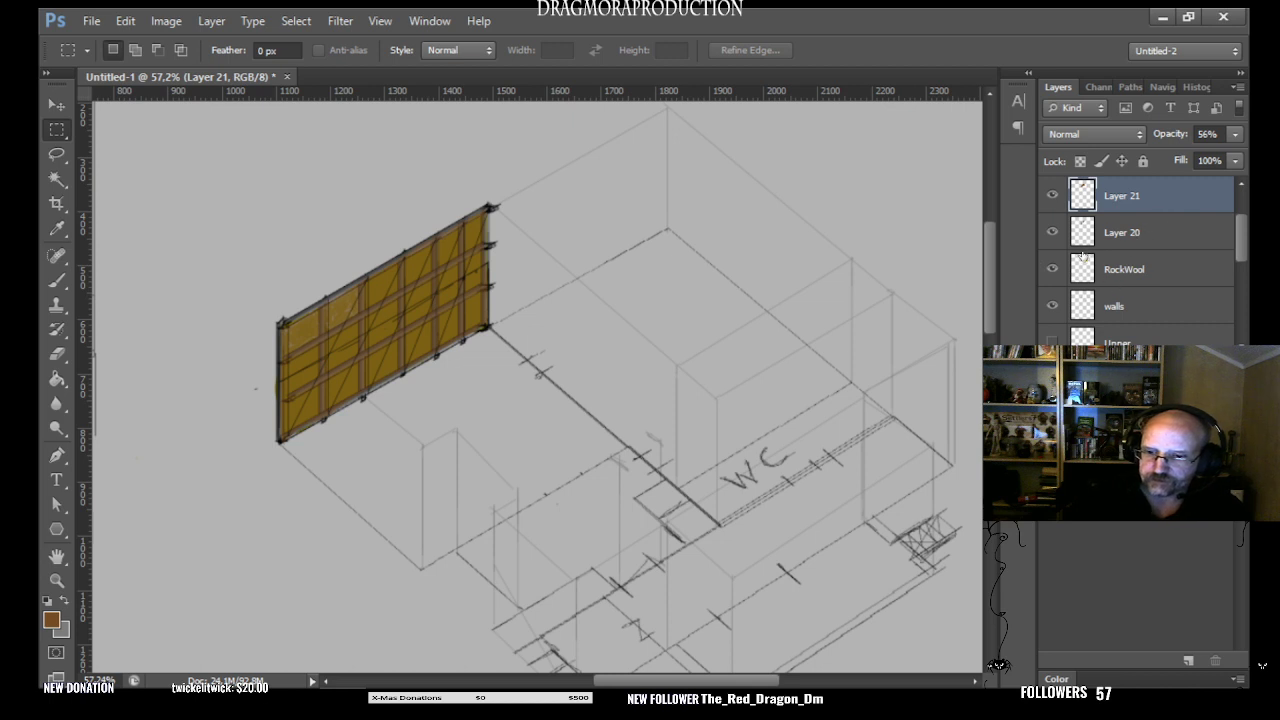
- Toggle Layer 20's visibility to check its contents and rename the layer Grid
click(1052, 232)
click(1052, 232)
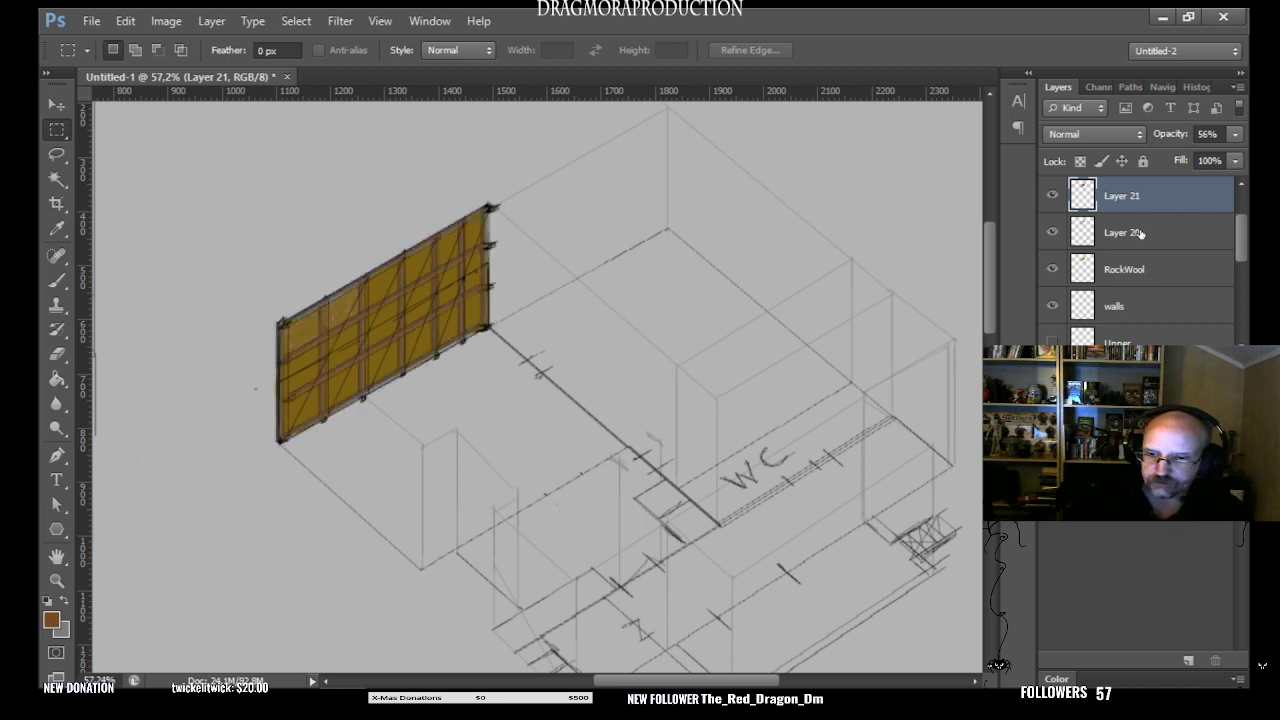
click(1140, 233)
double_click(1140, 236)
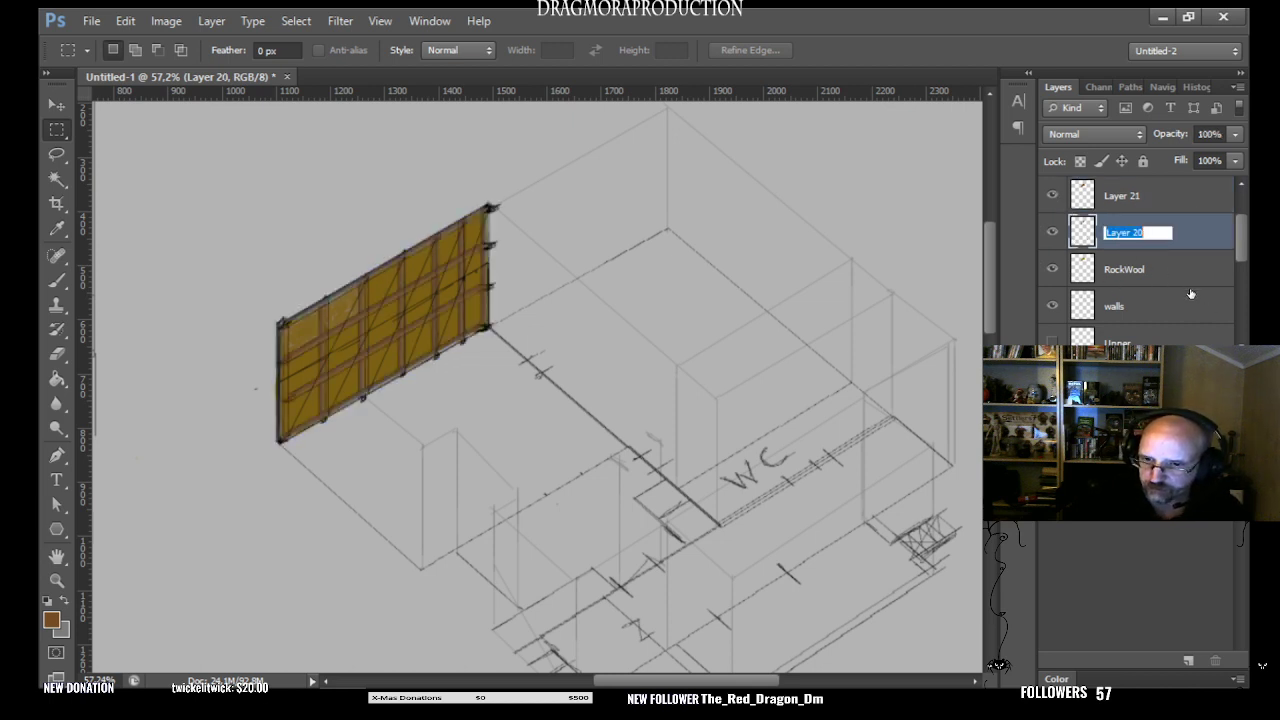
key(BackSpace)
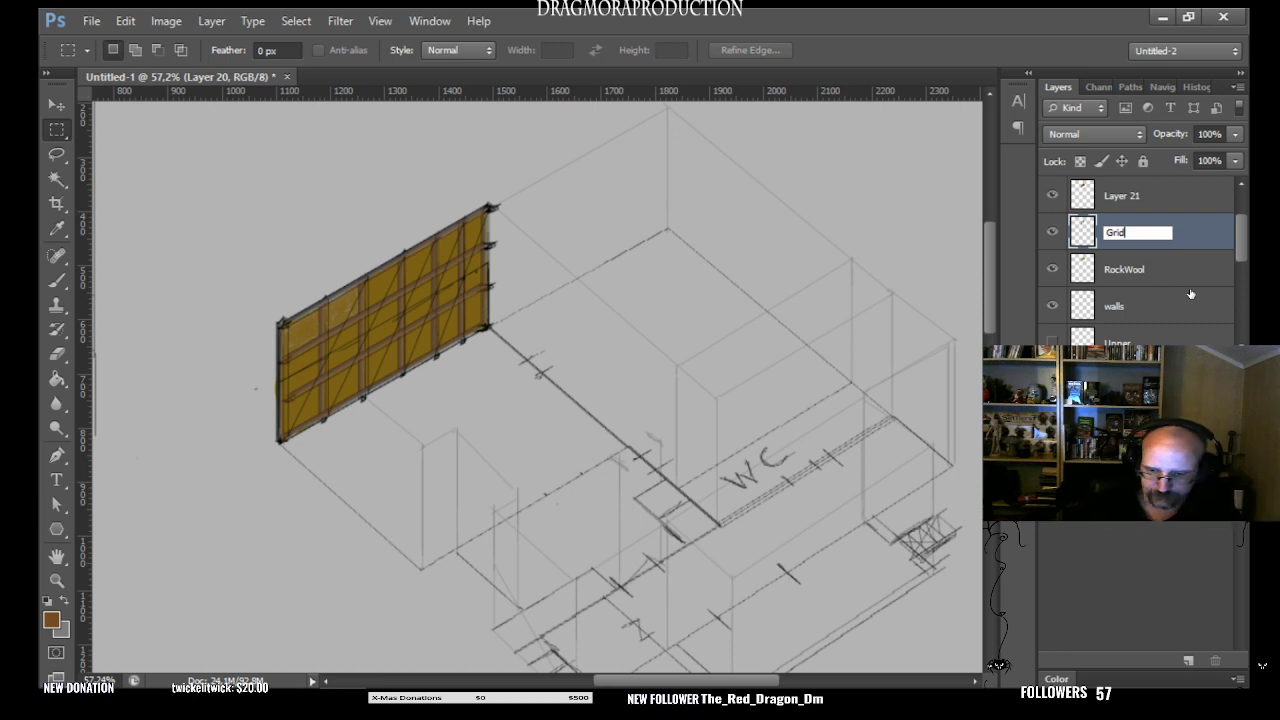
key(Return)
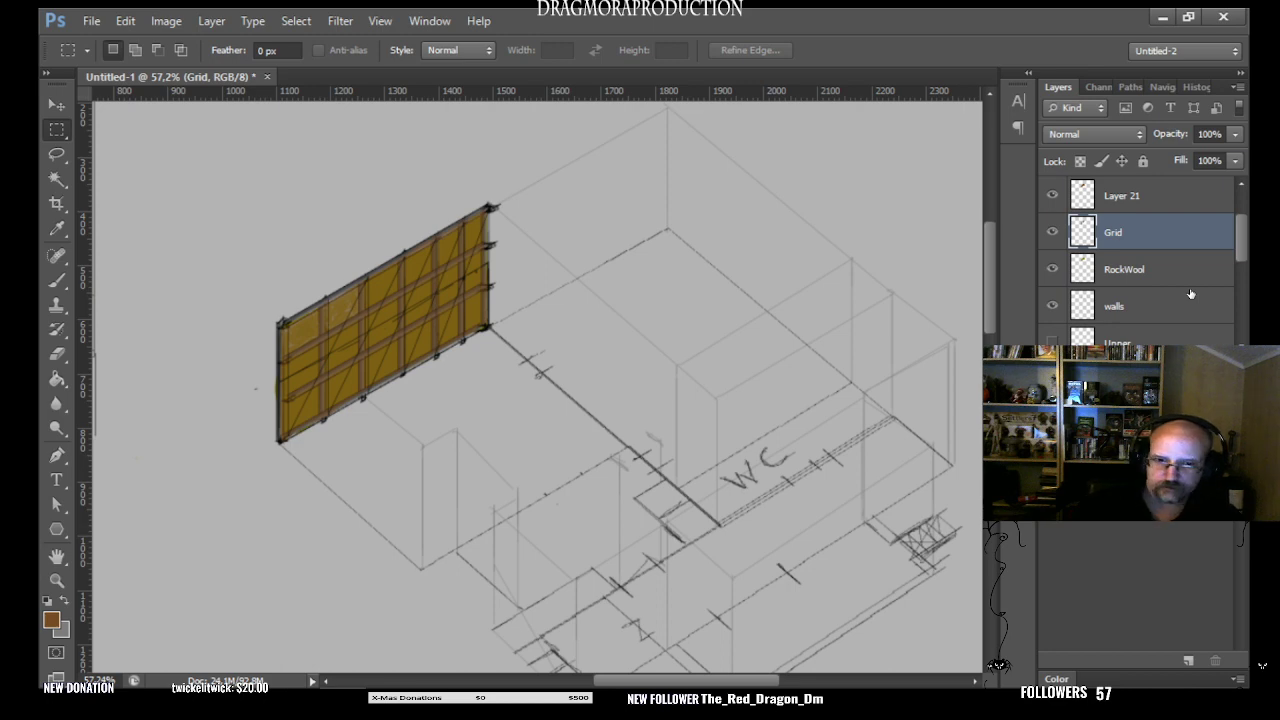
- Hide and show Layer 21 repeatedly to compare the wall with and without its brown covering
click(1136, 196)
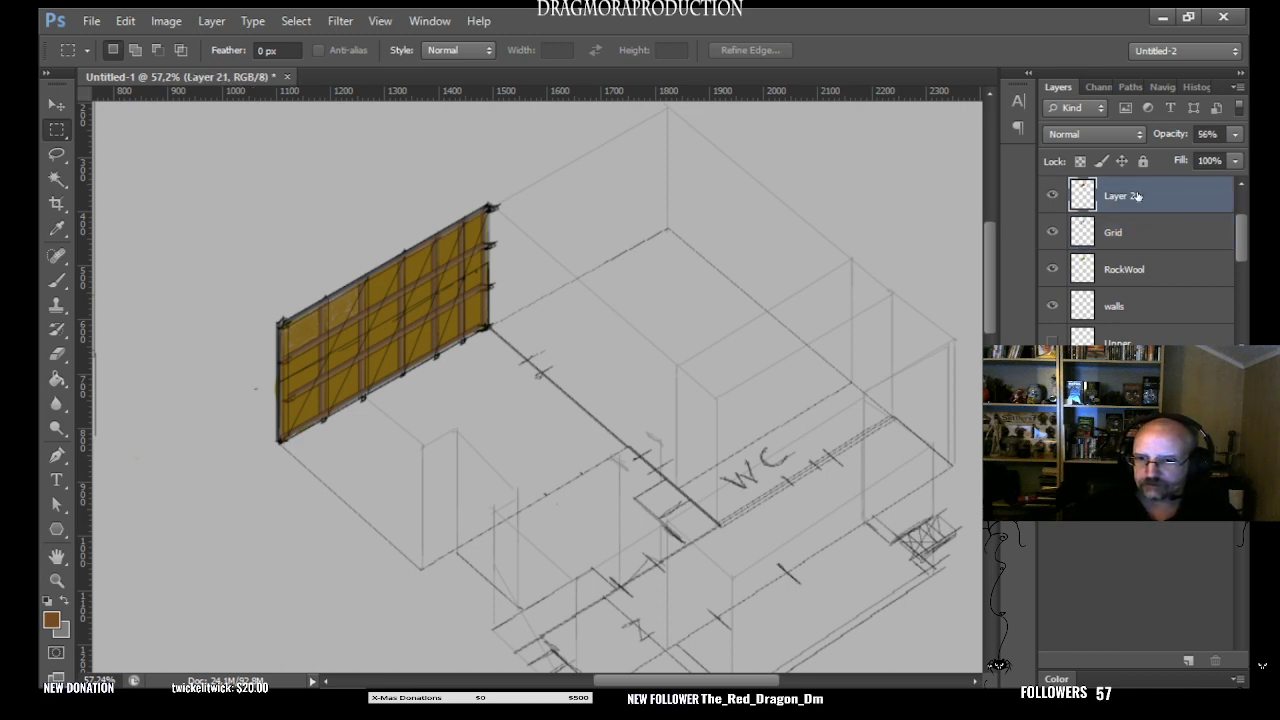
click(1053, 197)
click(1053, 197)
click(1053, 197)
click(1053, 197)
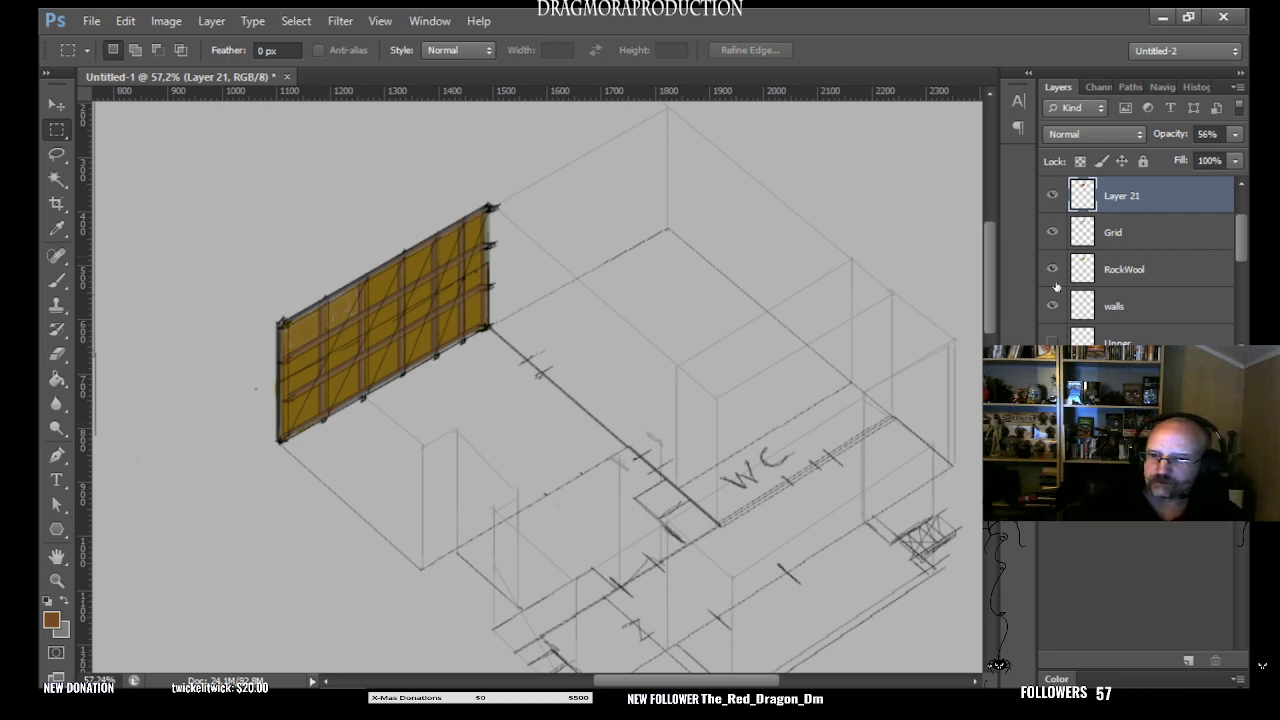
click(1052, 195)
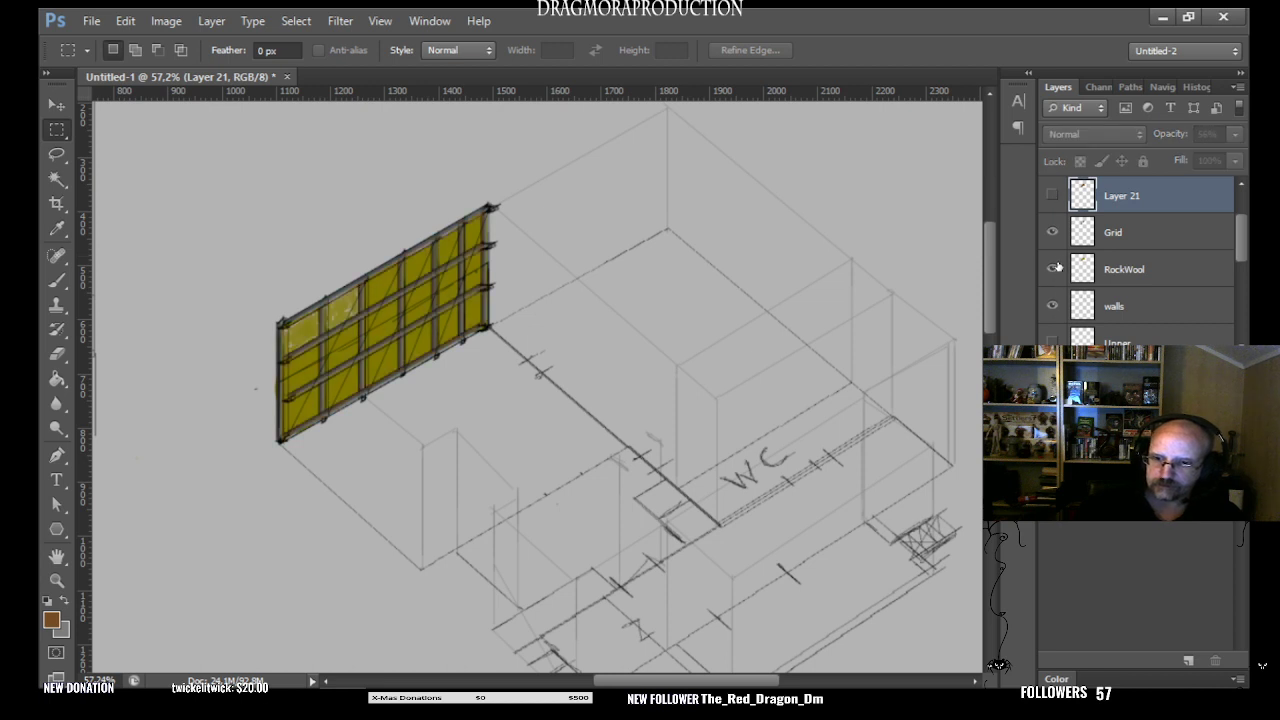
click(1052, 195)
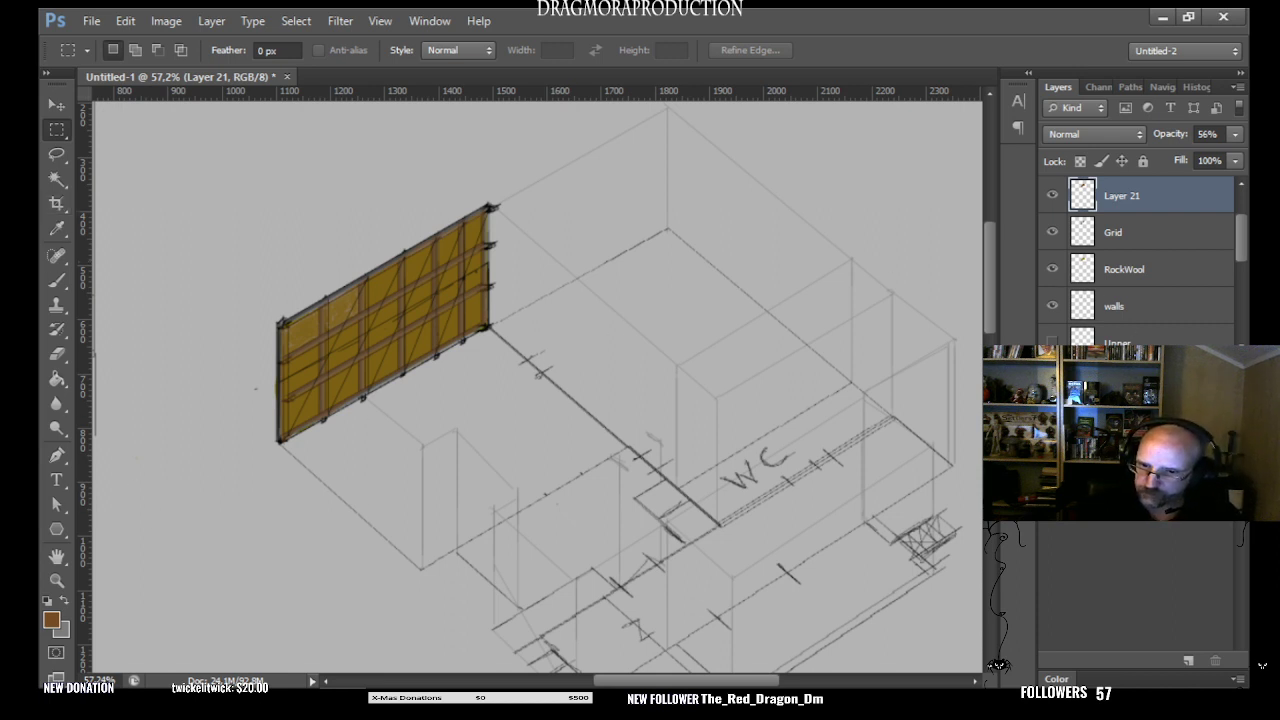
- Add a new layer above Layer 21 and fill a lasso selection of the whole wall with light grey on it
key(x)
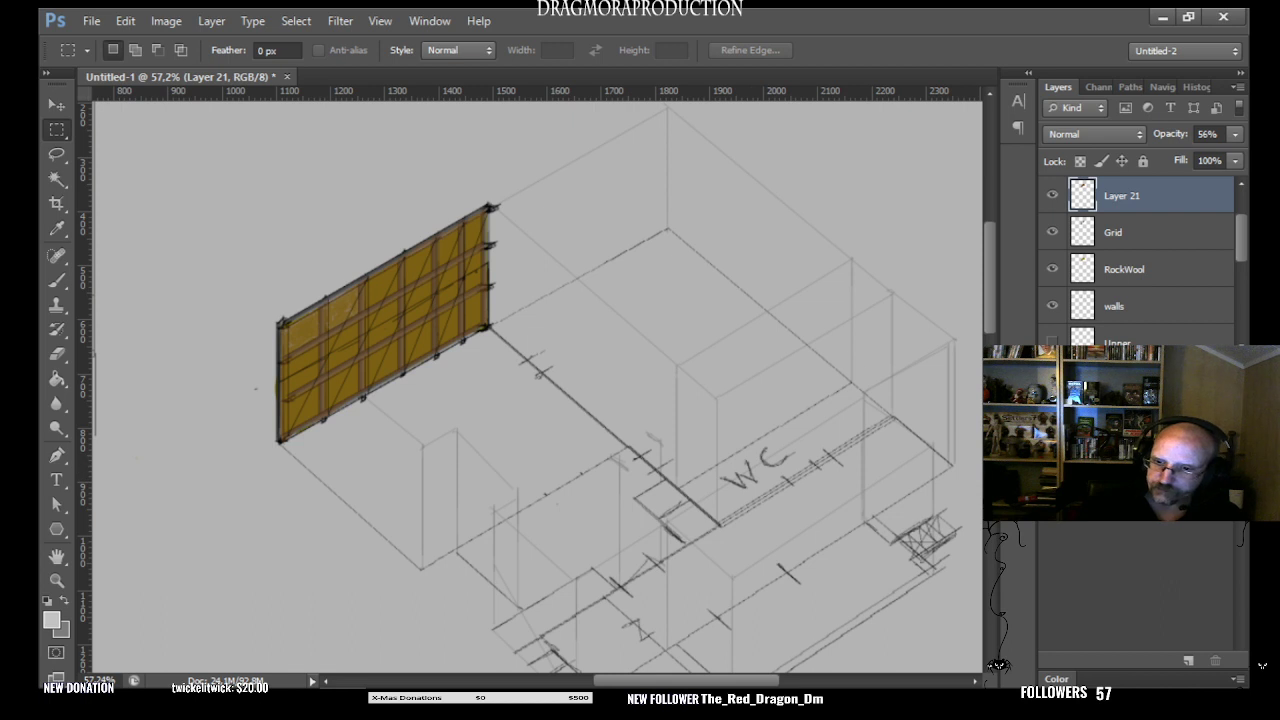
key(ctrl+shift+alt+n)
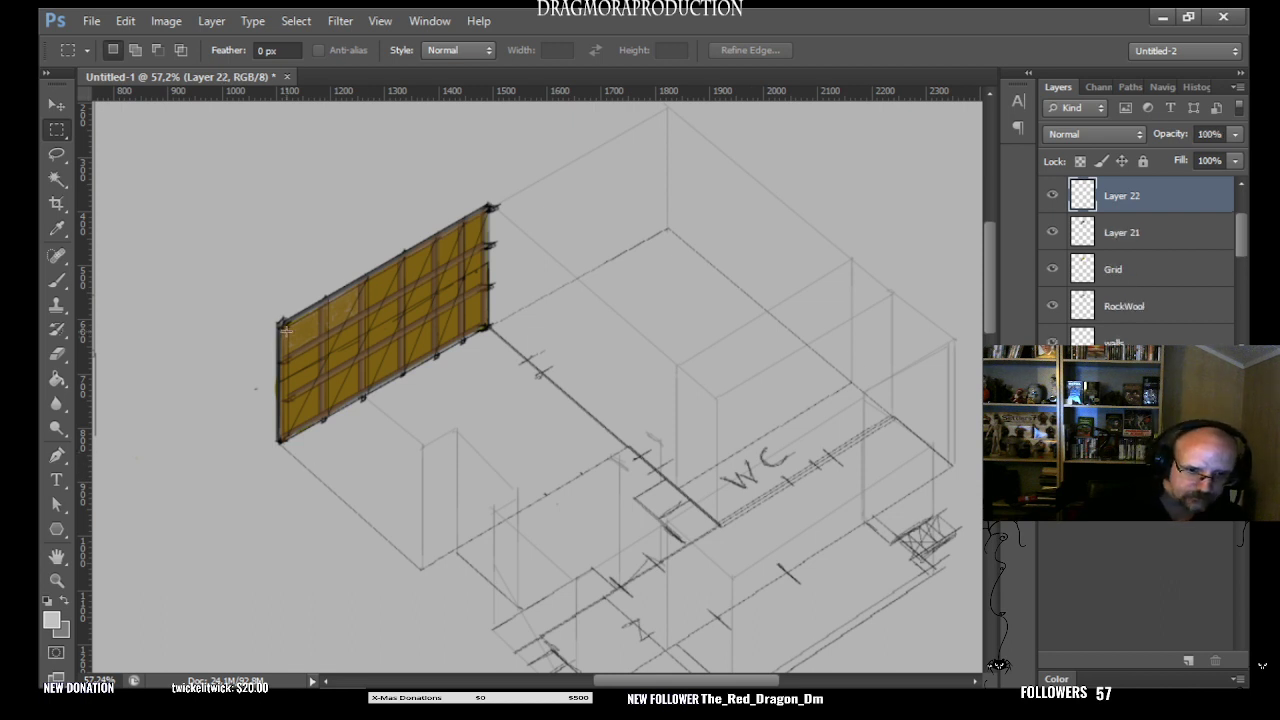
click(57, 156)
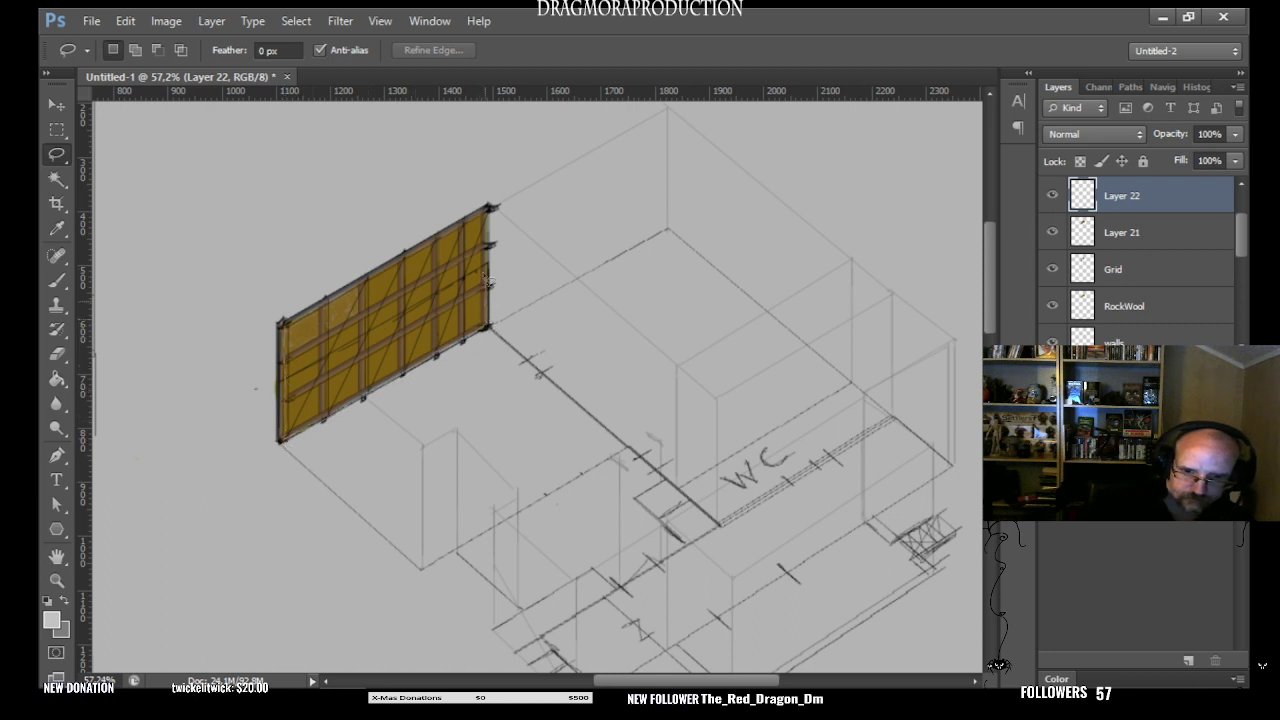
mouse_move(489, 208)
mouse_down()
mouse_move(303, 316)
mouse_move(285, 342)
mouse_up()
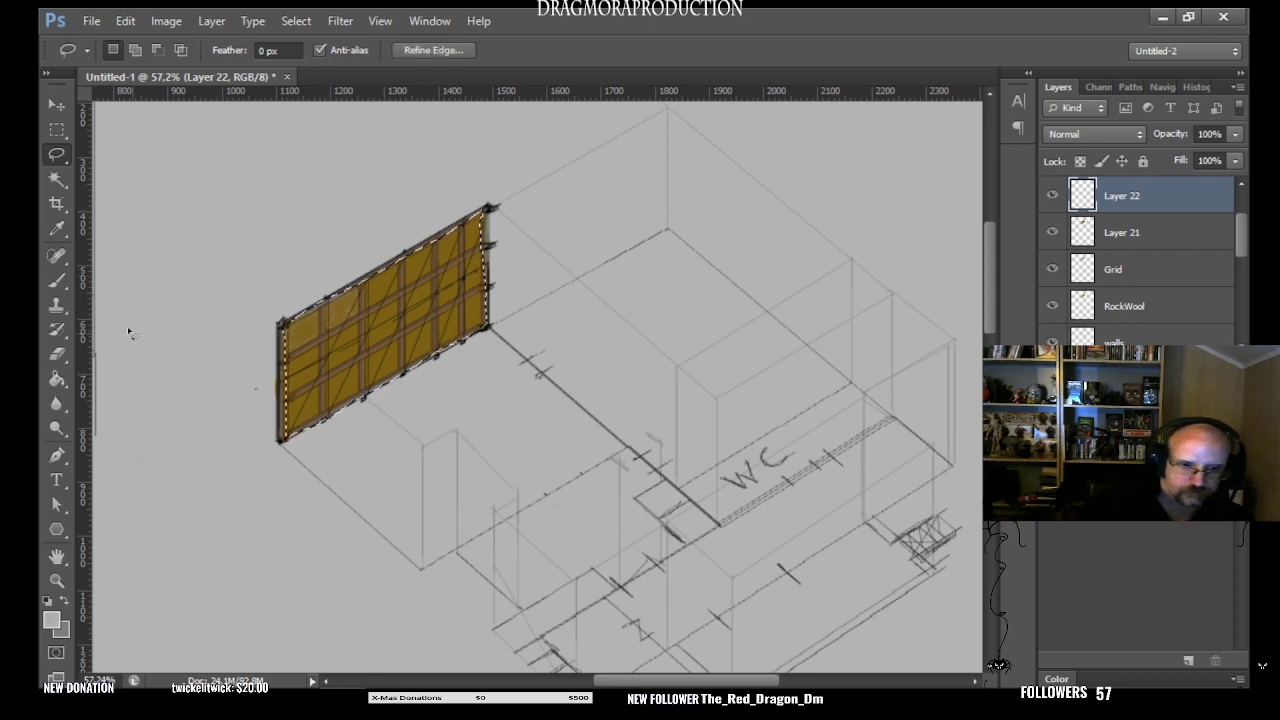
click(56, 383)
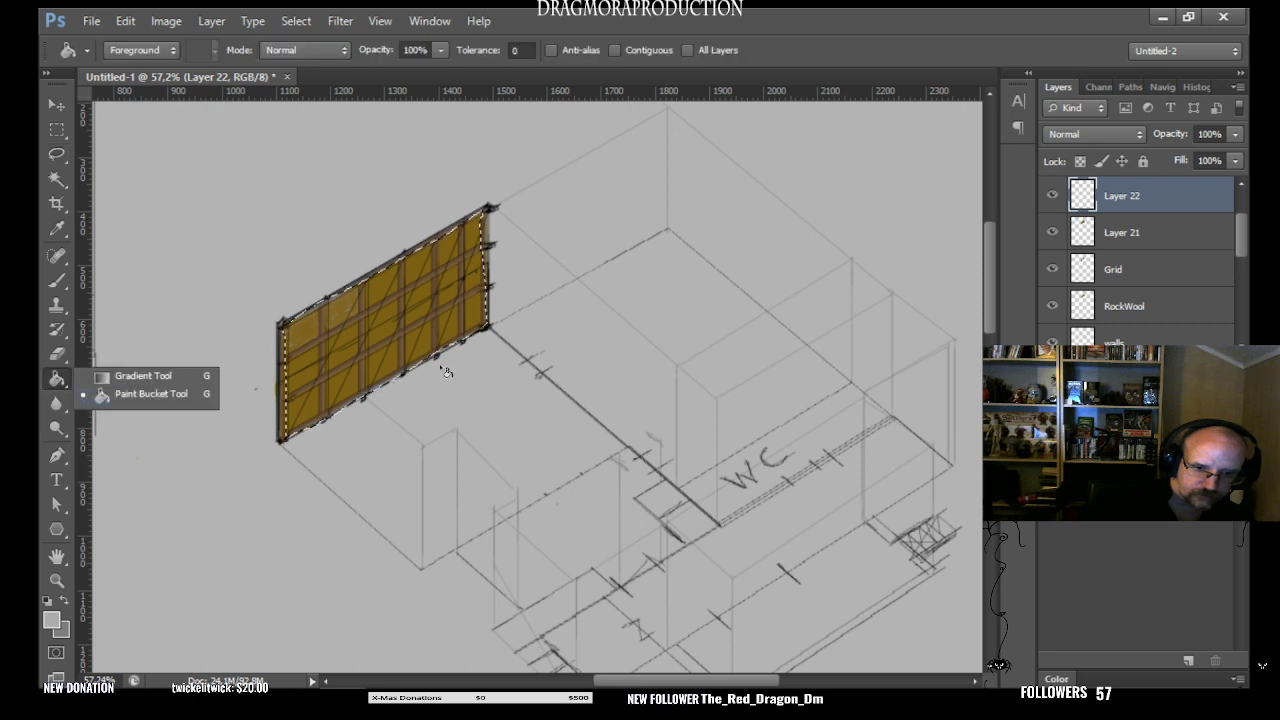
click(407, 332)
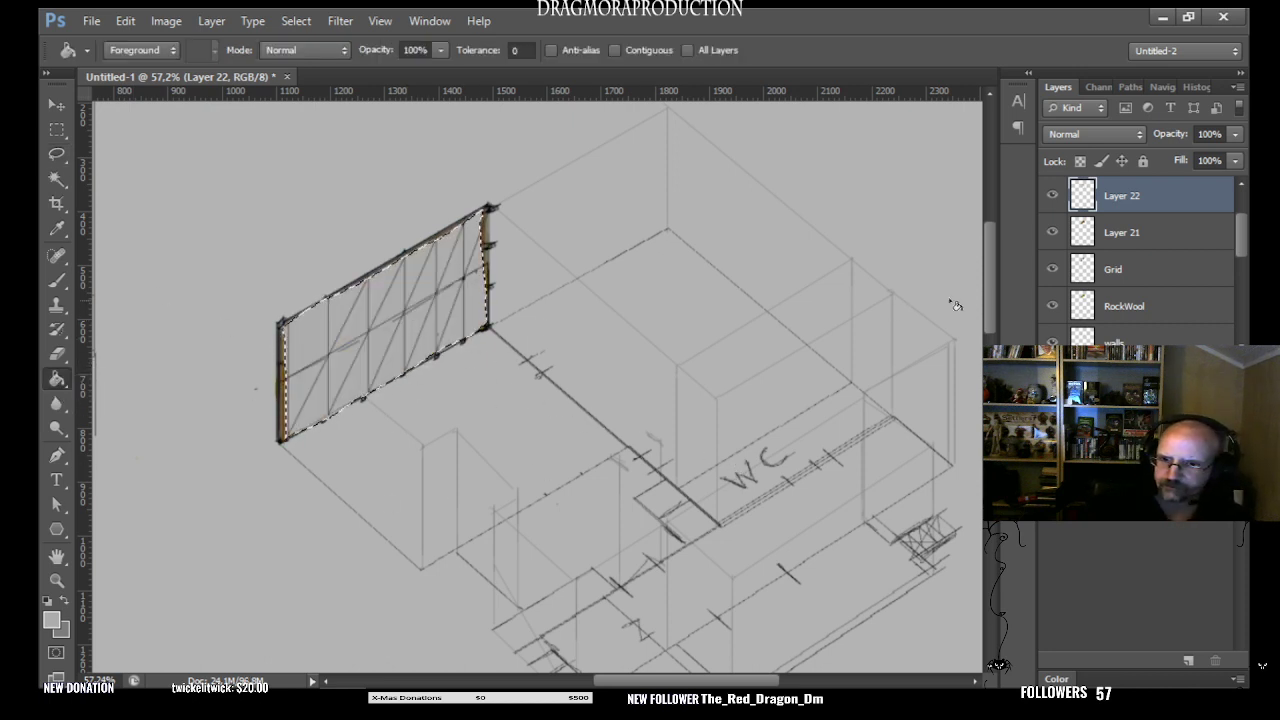
- Rename the light grey fill layer Gips and lower its opacity to 35%
double_click(1133, 196)
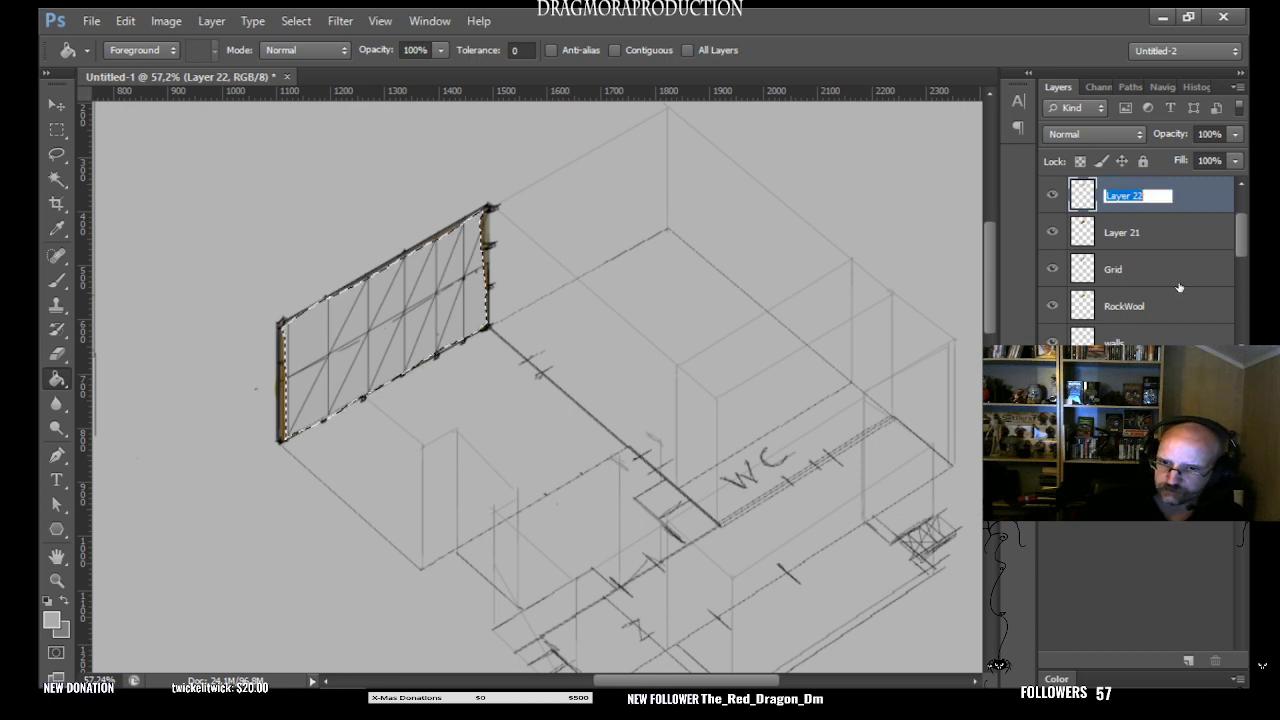
key(BackSpace)
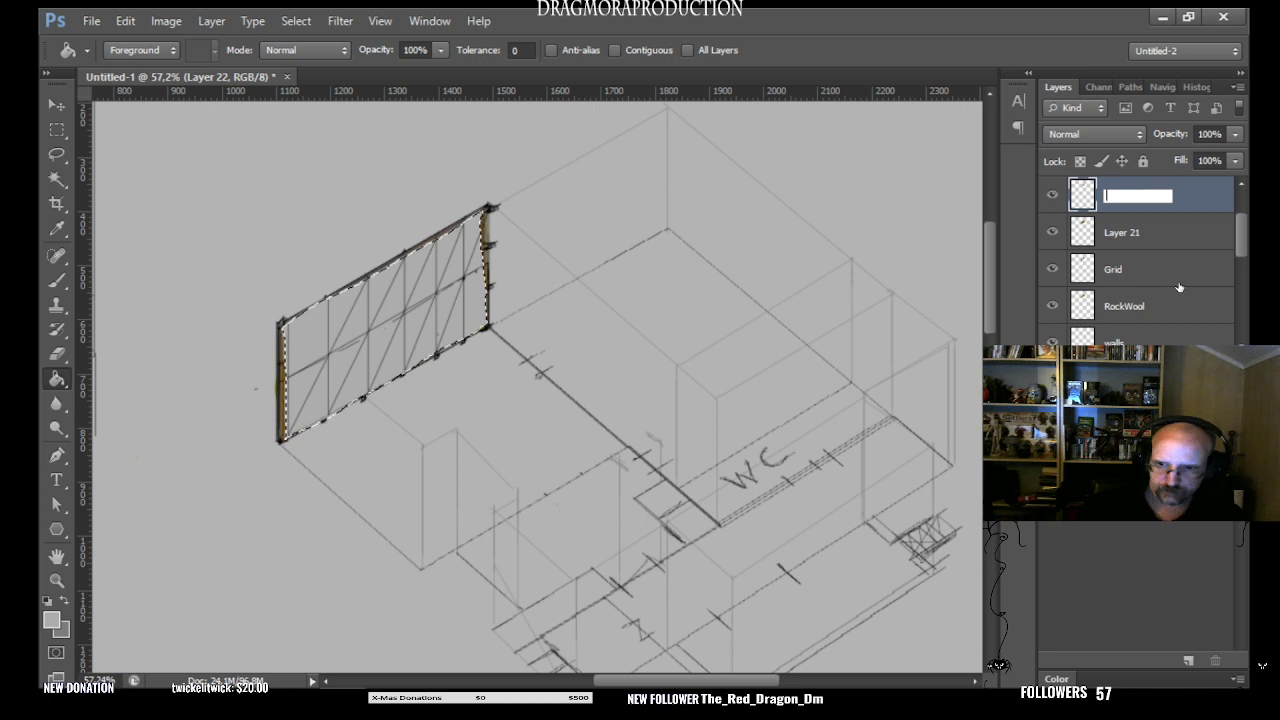
text(Gips)
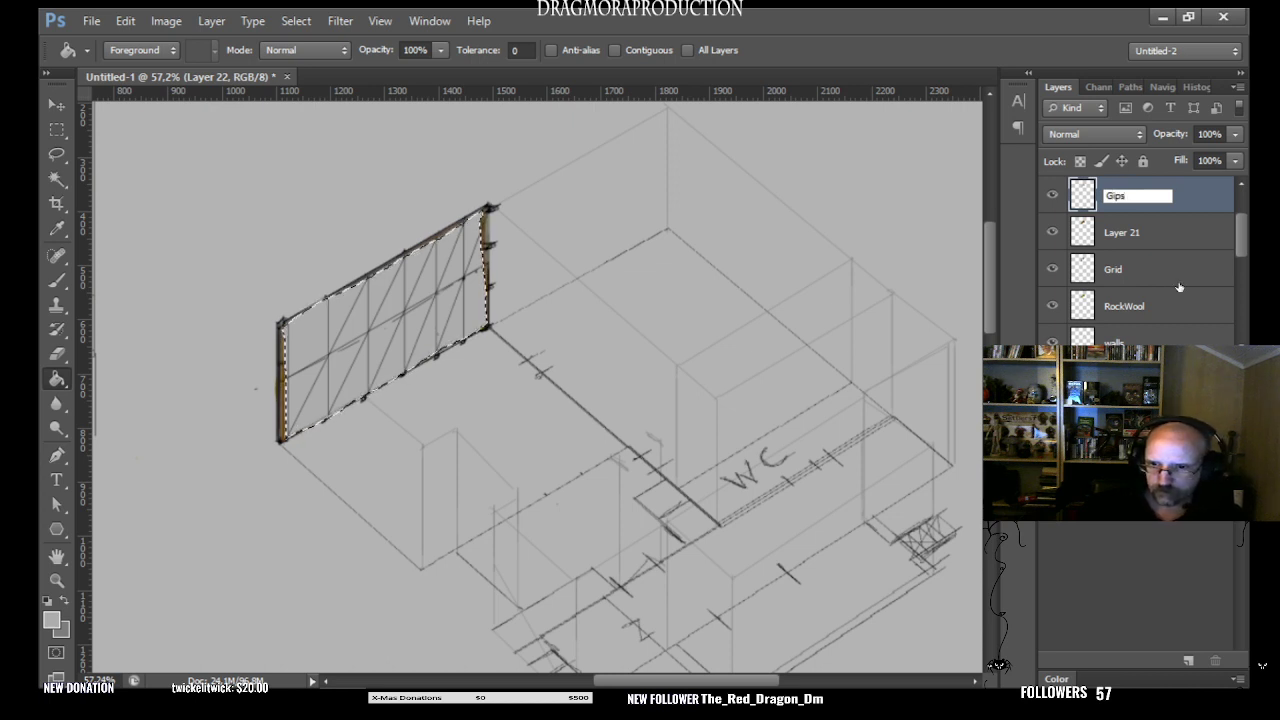
key(Return)
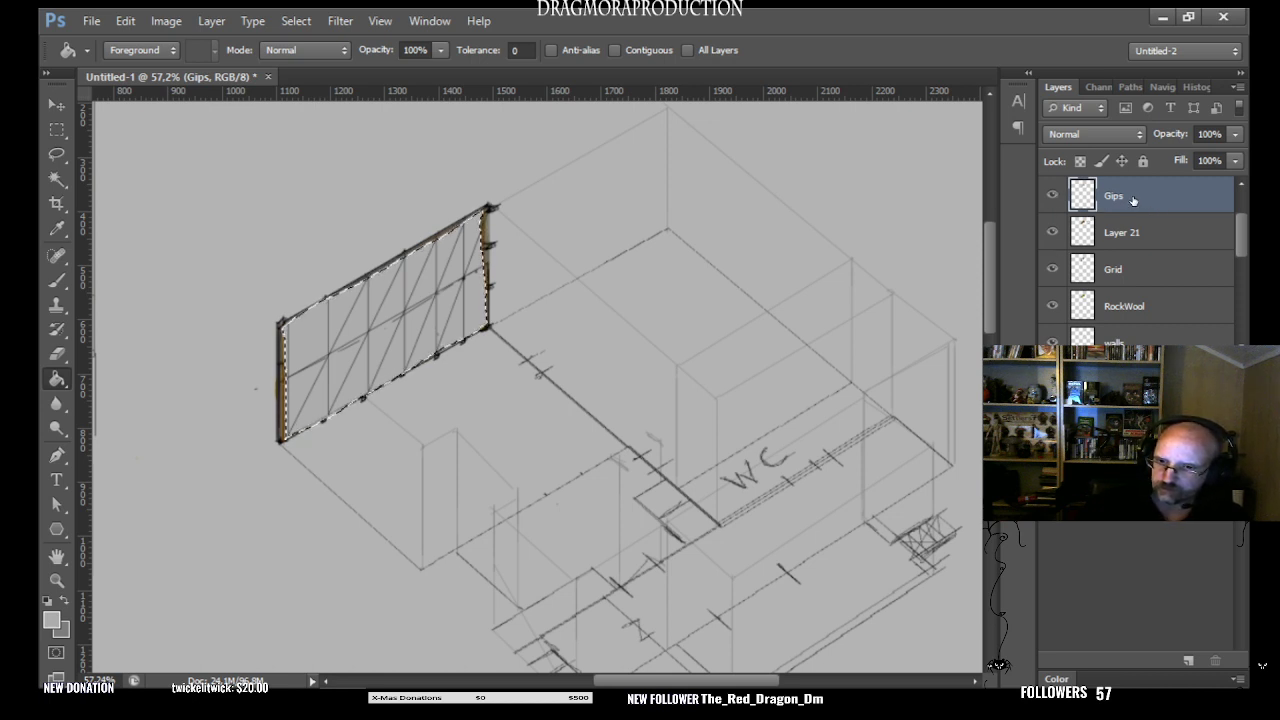
drag(1233, 140, 1171, 160)
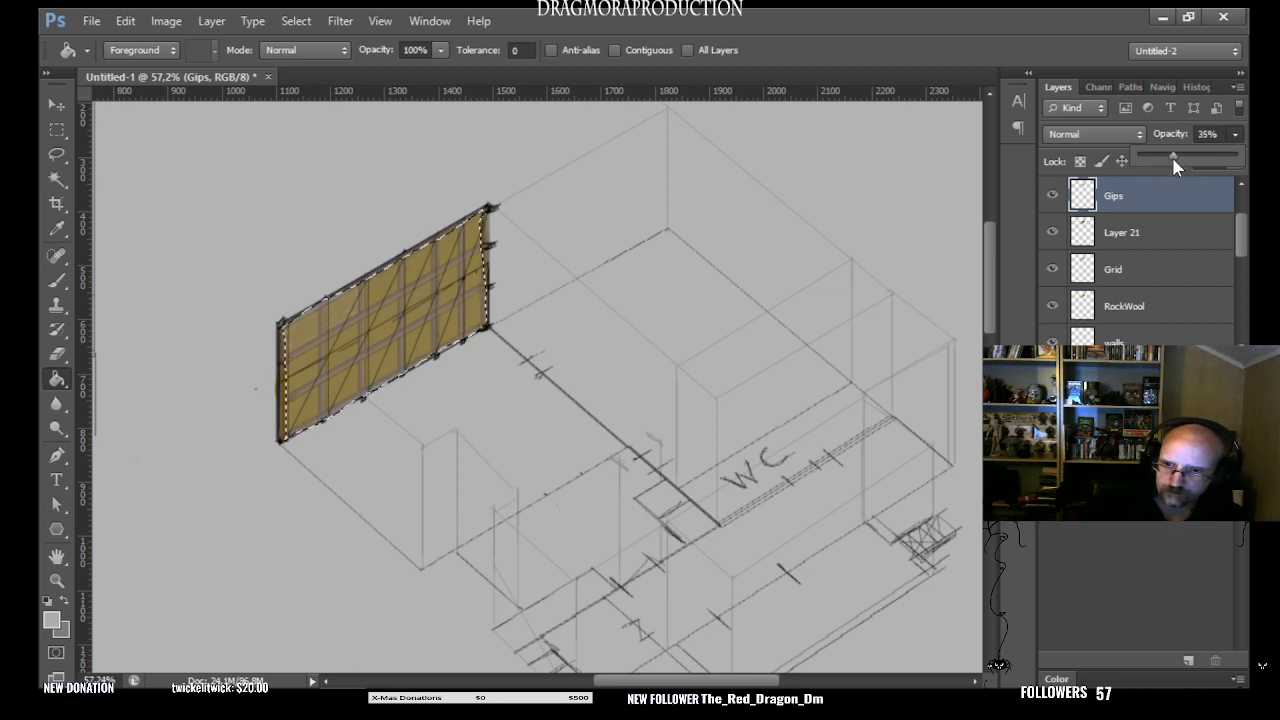
- Clear the selection around the wall, and hide and show the Gips layer to compare the result
click(53, 114)
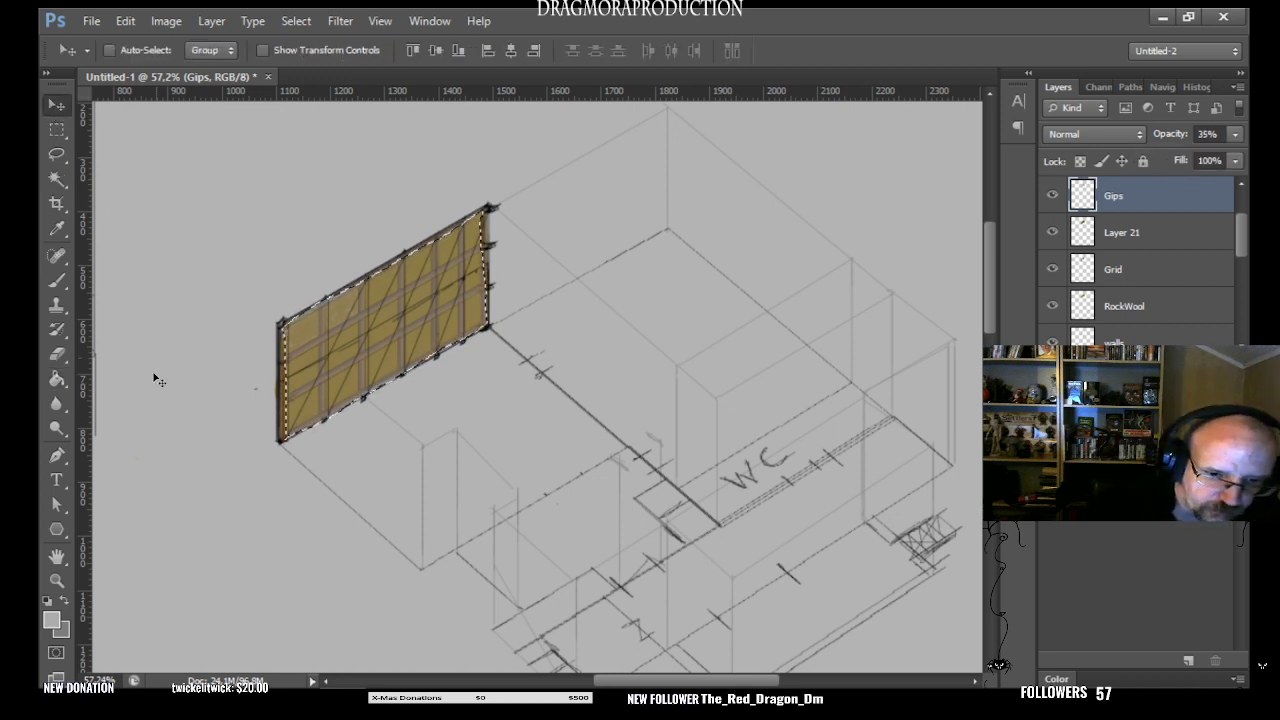
click(53, 134)
click(145, 474)
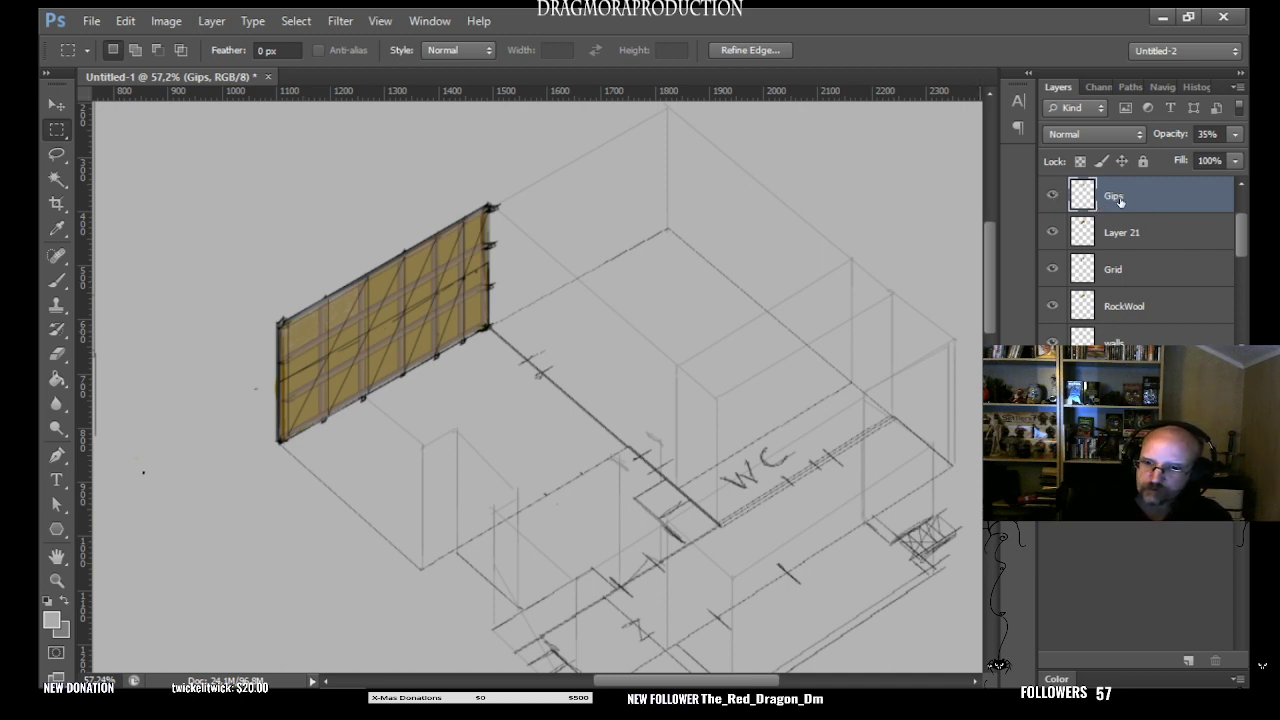
click(1052, 196)
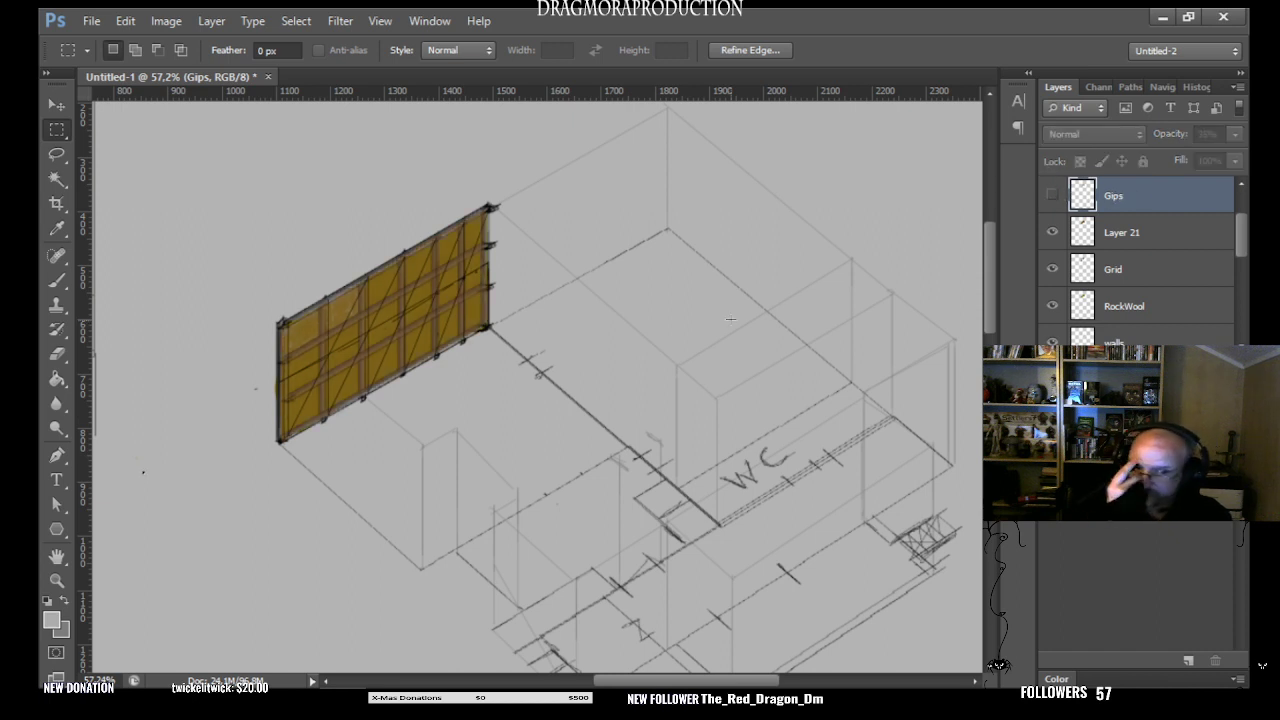
click(1052, 196)
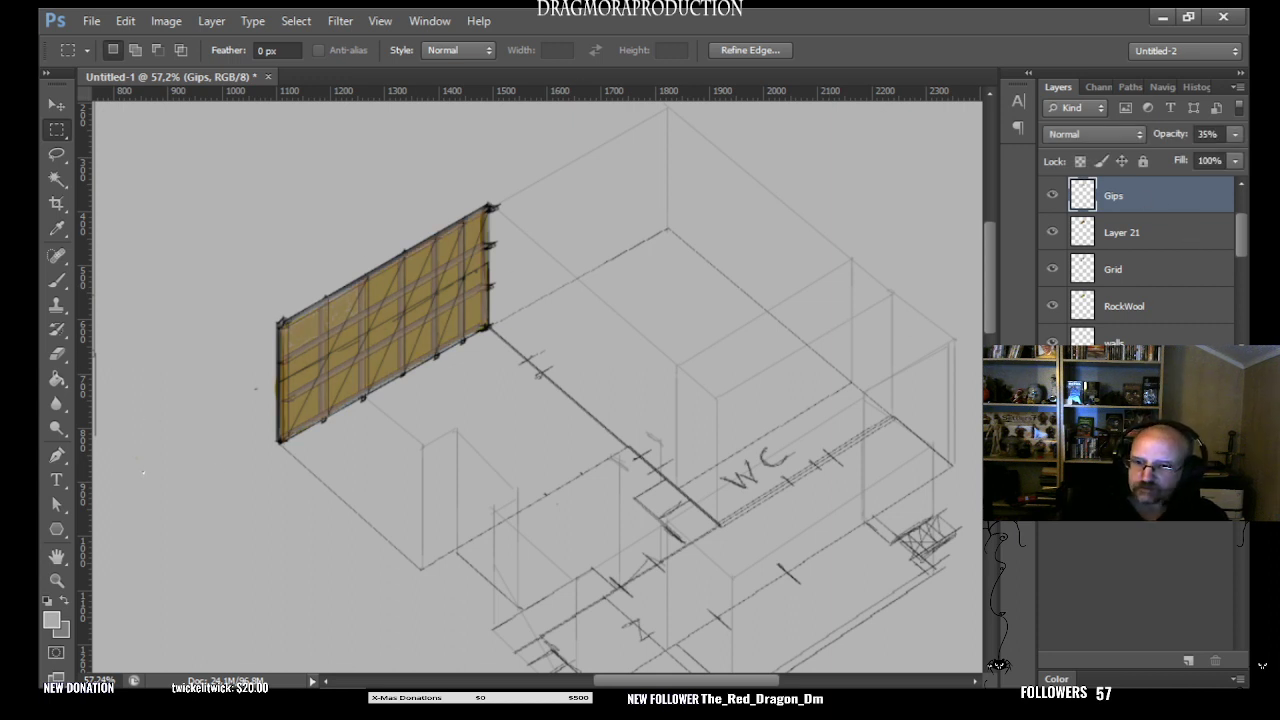
- Add a new layer above the Gips layer and set the foreground colour to dark purple
key(ctrl+shift+alt+n)
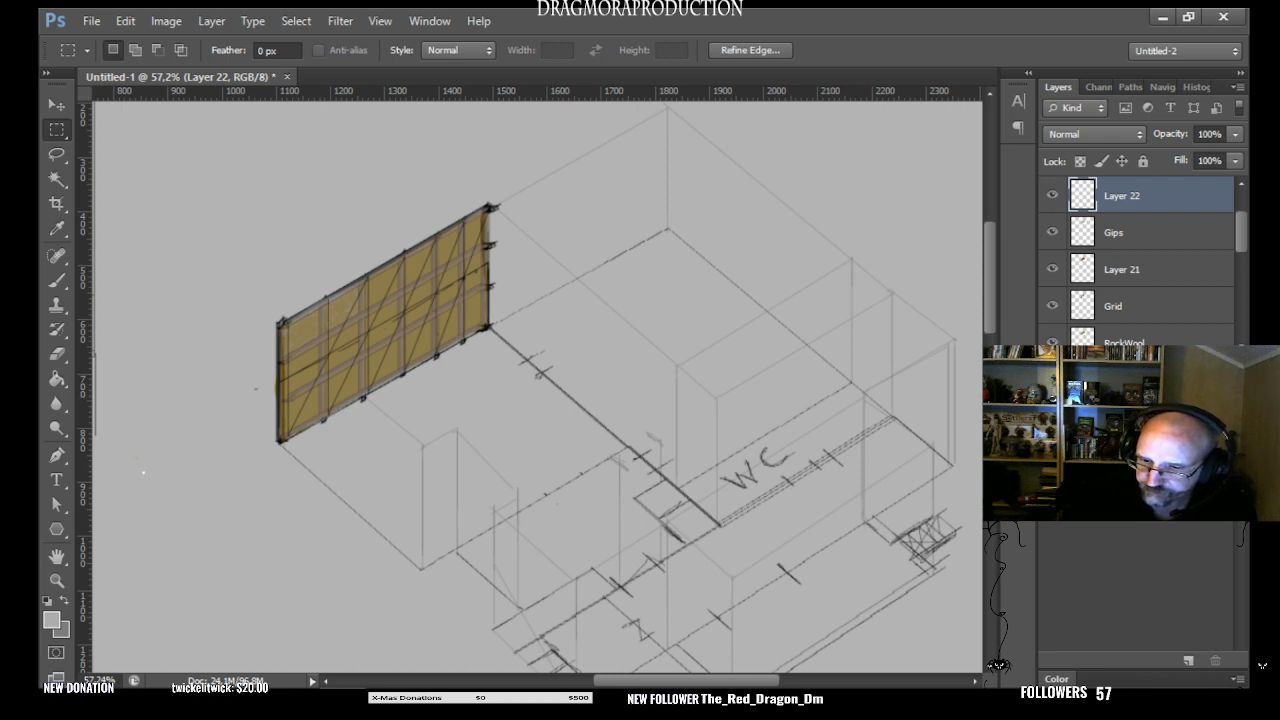
key(Return)
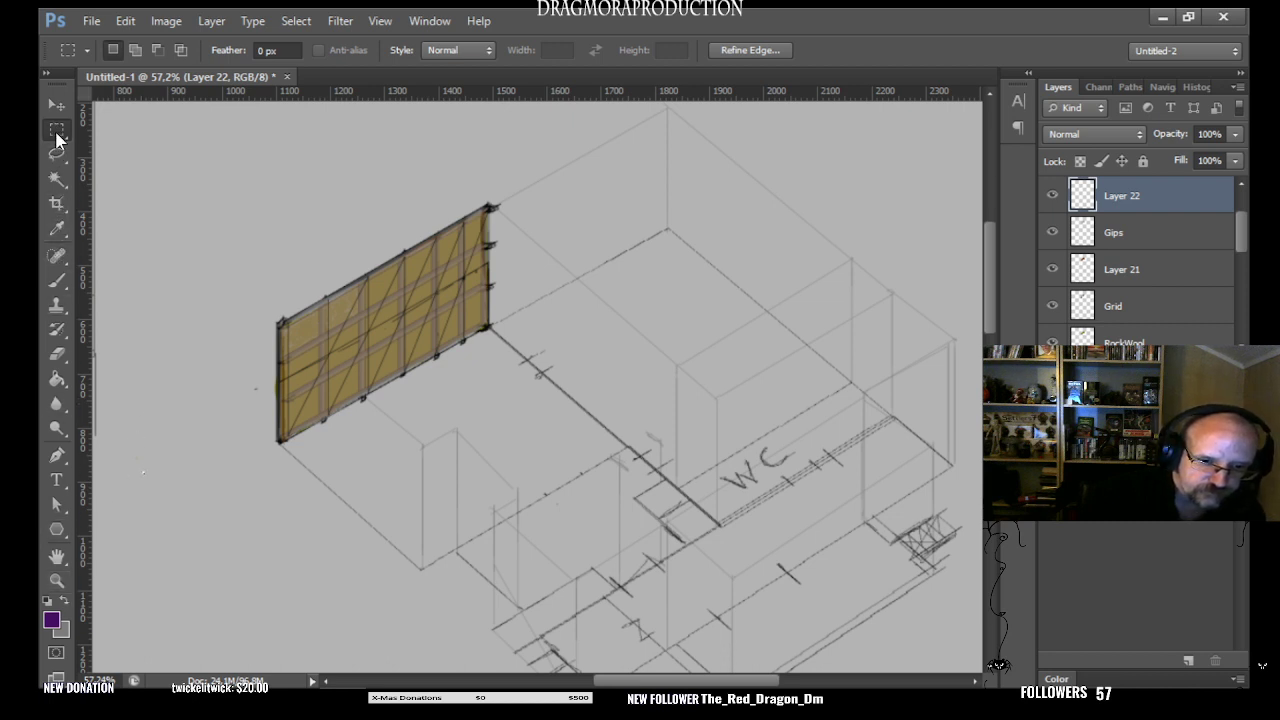
- Fill a lasso selection of the whole wall face with dark purple on Layer 22
click(56, 280)
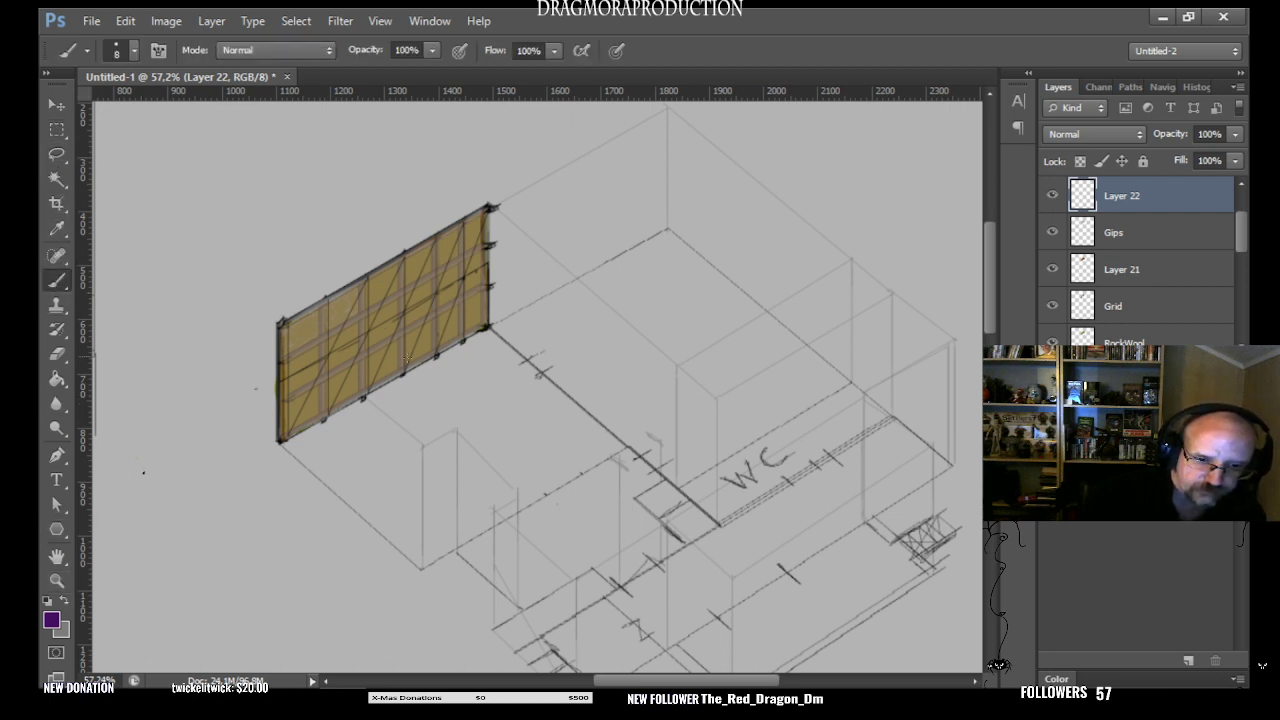
click(56, 154)
click(285, 330)
click(285, 328)
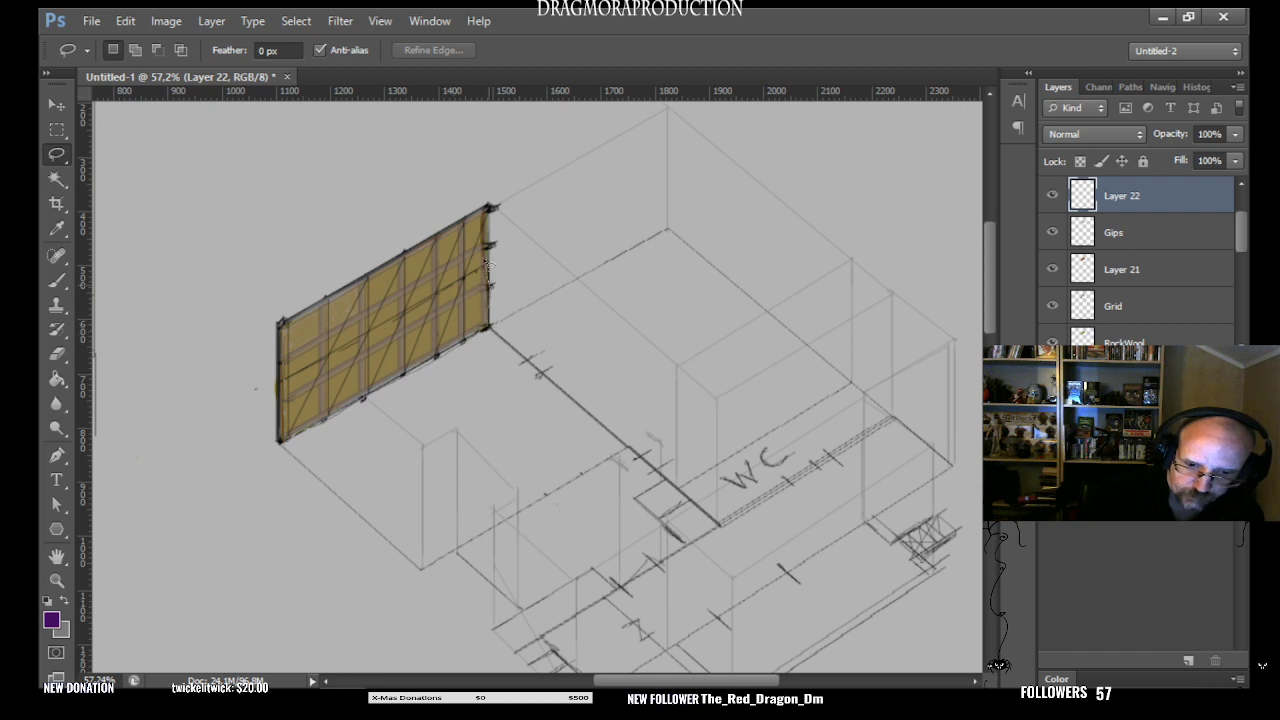
drag(430, 248, 284, 332)
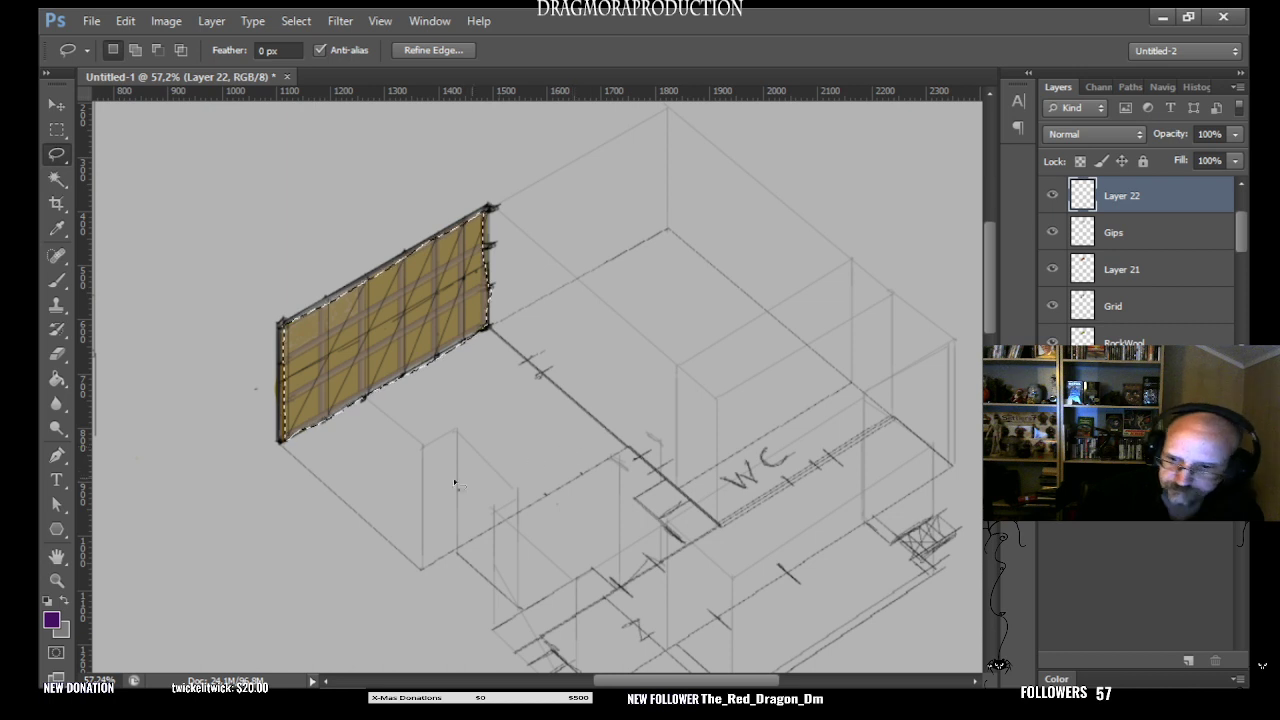
right_click(56, 378)
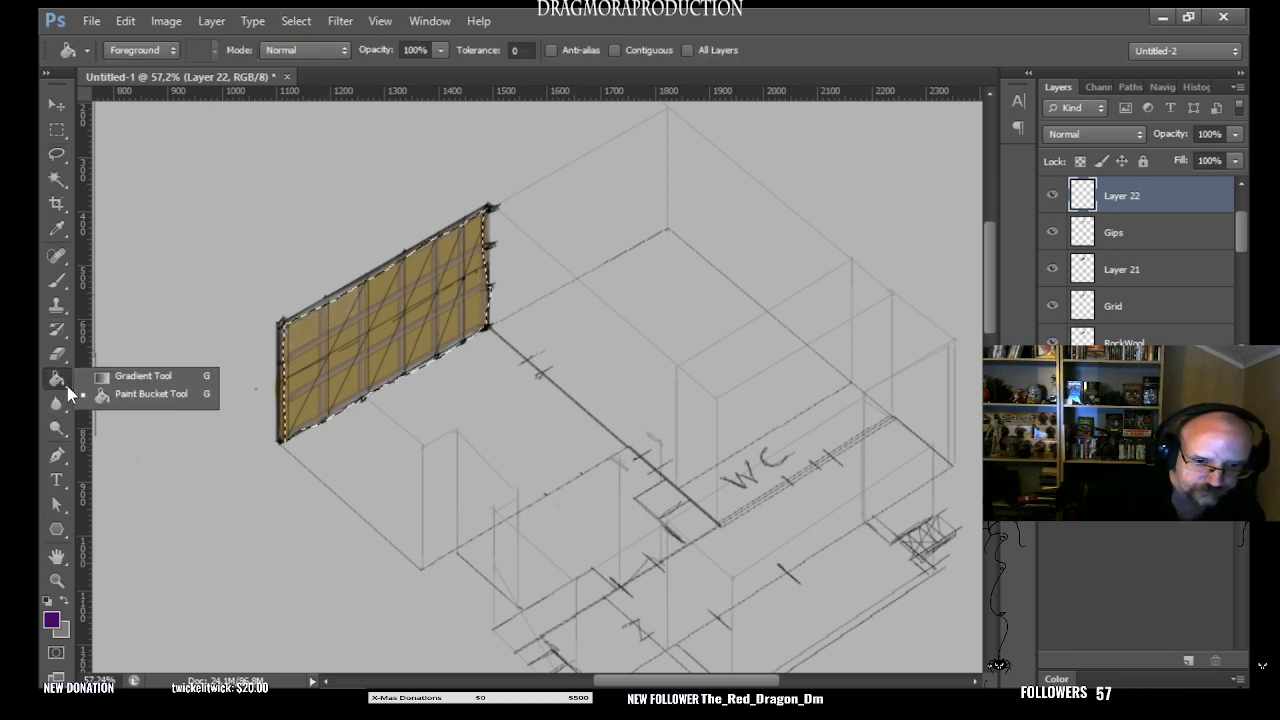
click(145, 394)
click(380, 336)
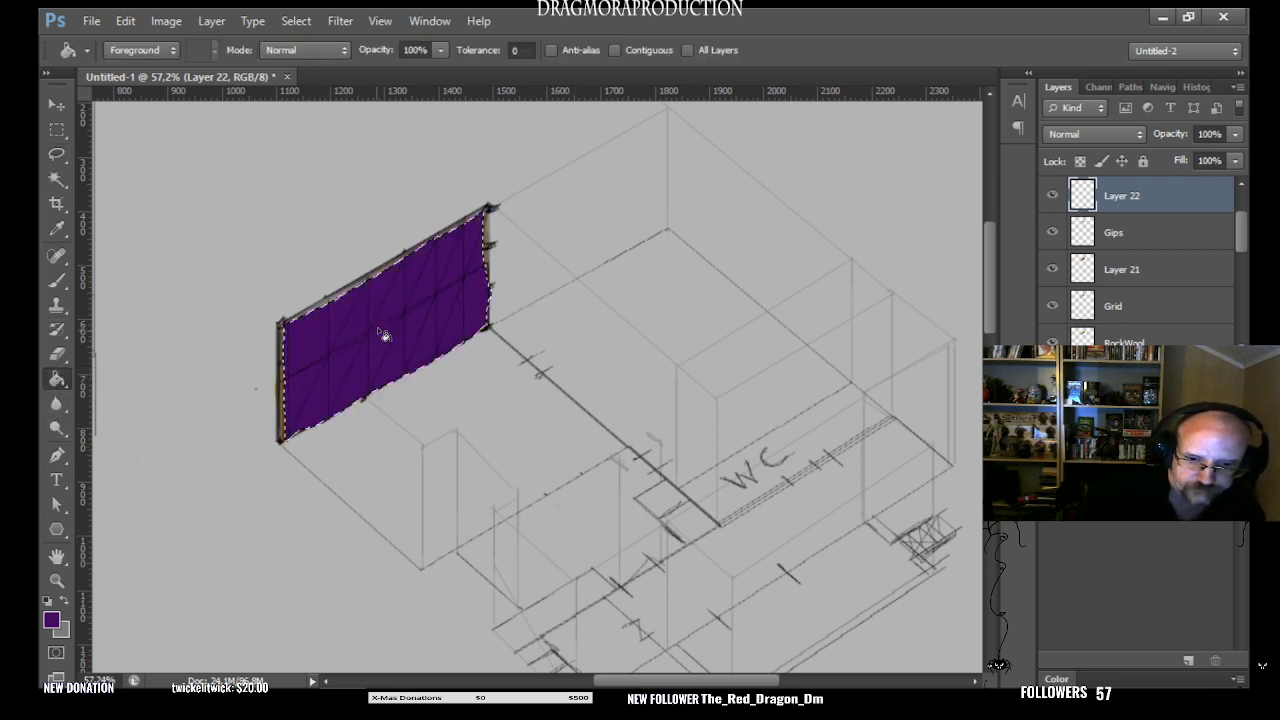
- Rename the dark purple fill layer Wallpaper
double_click(1135, 200)
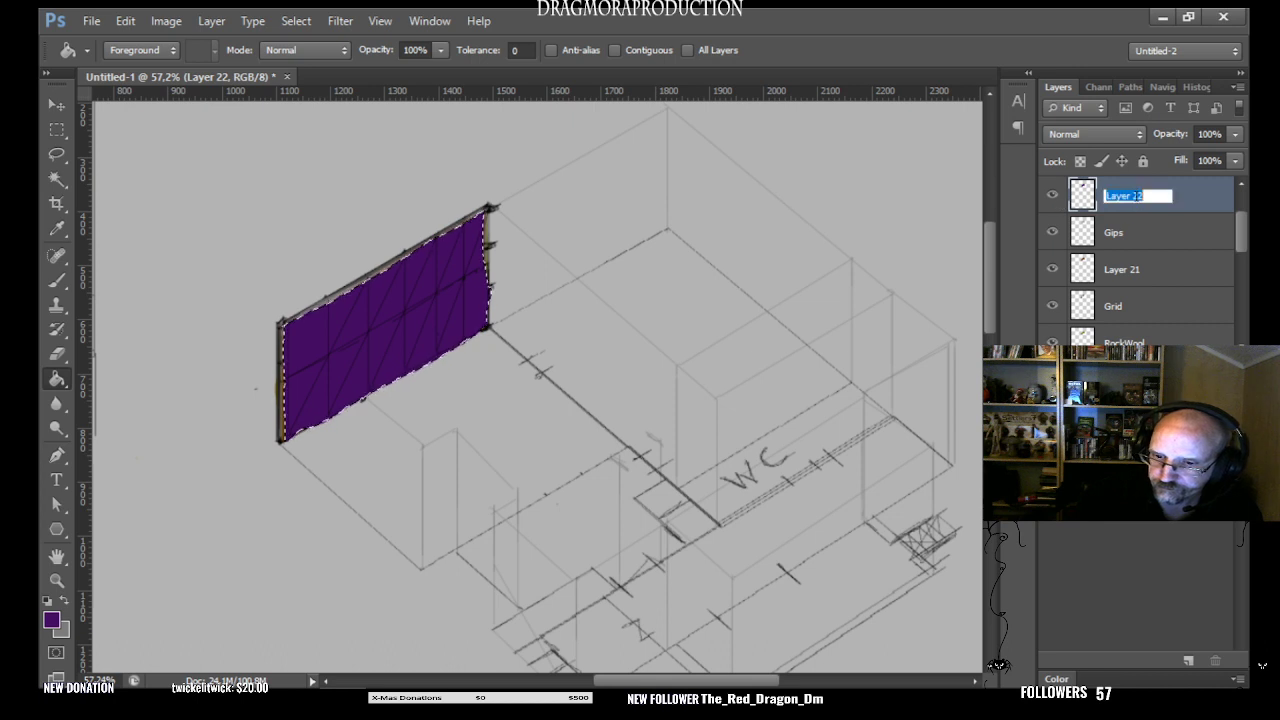
key(BackSpace)
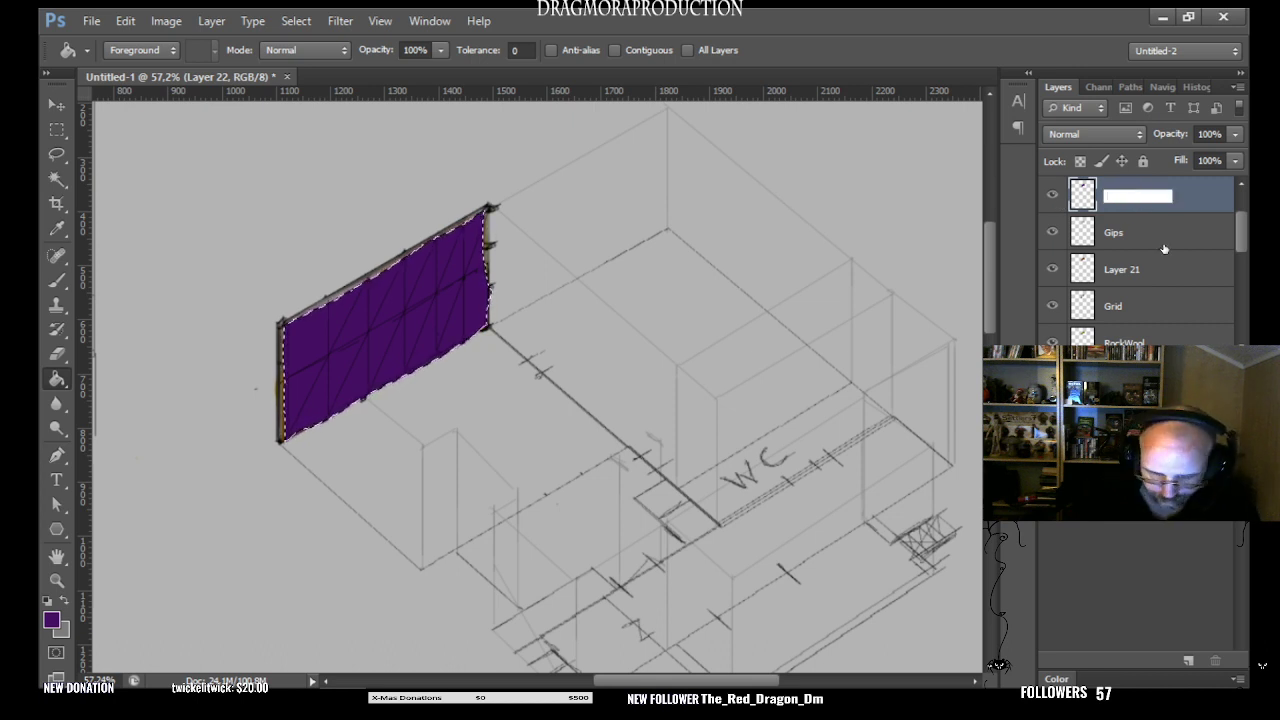
text(Wallpaper)
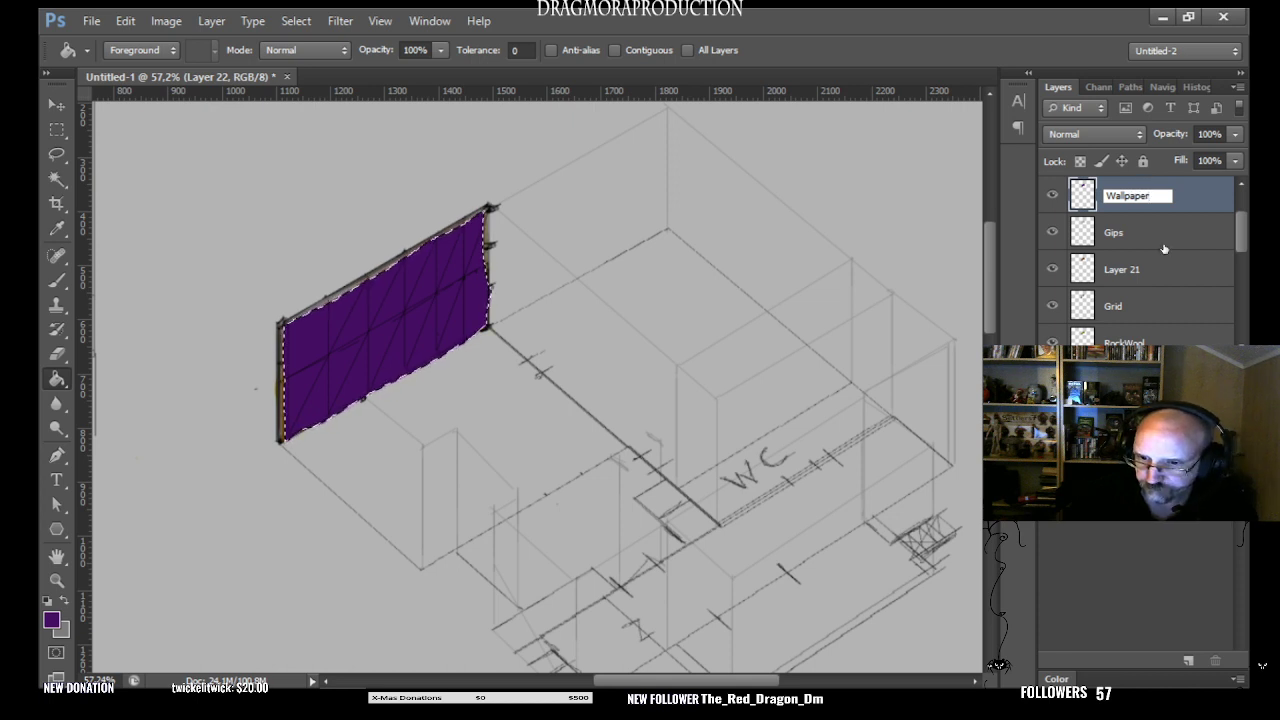
key(Return)
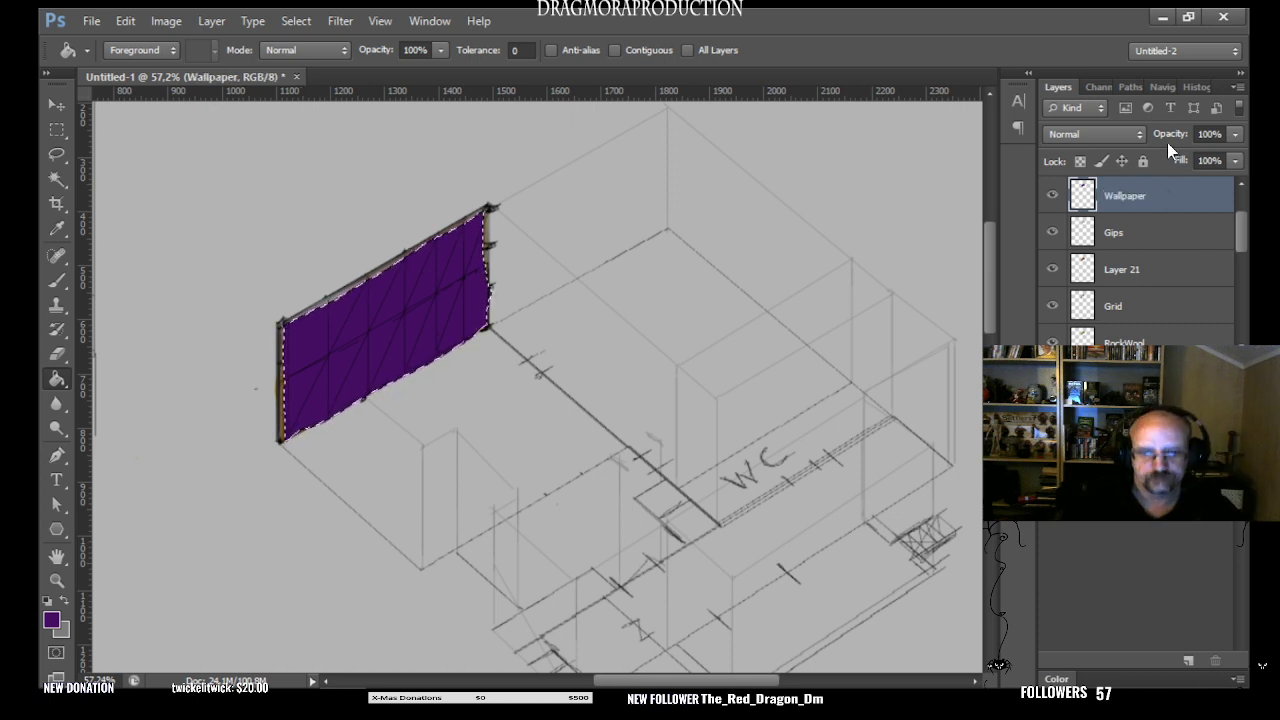
- Lower the Wallpaper layer's opacity to 27% and clear the selection around the wall
click(1233, 143)
drag(1237, 156, 1170, 159)
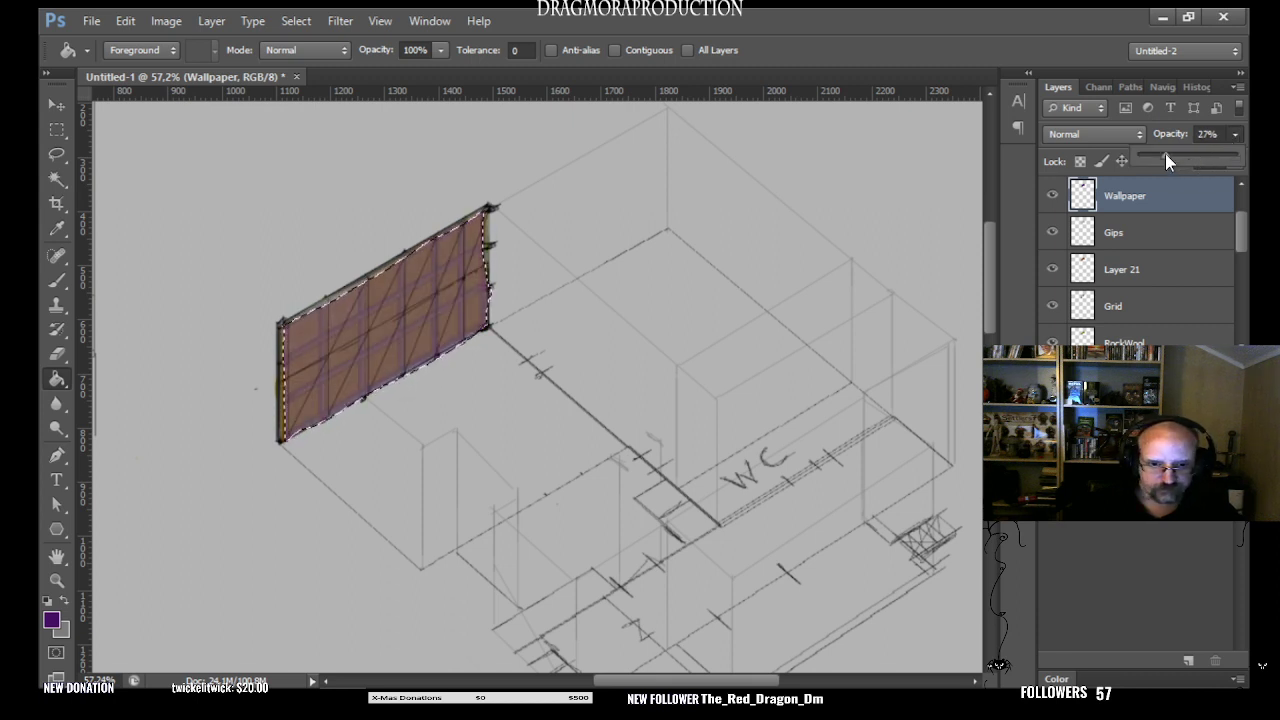
click(57, 131)
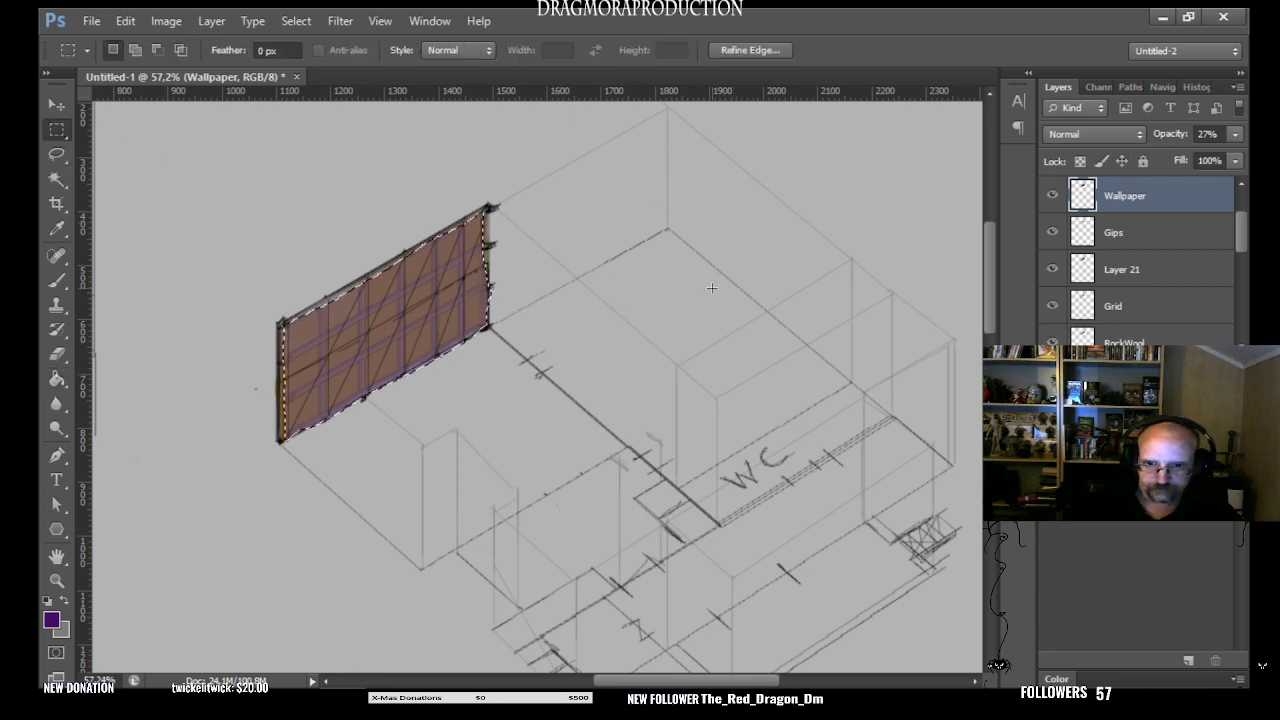
key(ctrl+d)
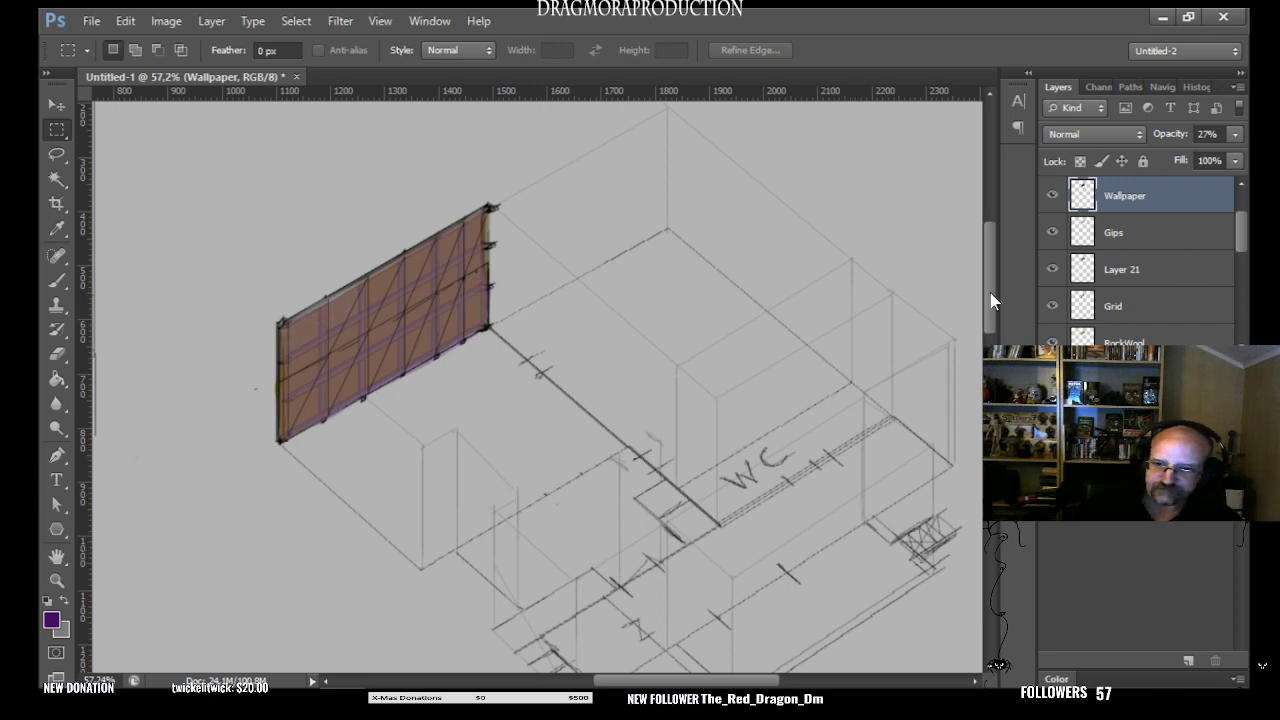
- Hide and show the Wallpaper, Gips, Layer 21 and Grid layers one at a time to examine each one's part in the wall
mouse_move(987, 316)
mouse_down()
mouse_move(987, 332)
mouse_move(983, 287)
mouse_move(974, 346)
mouse_move(977, 290)
mouse_move(974, 337)
mouse_move(974, 326)
mouse_up()
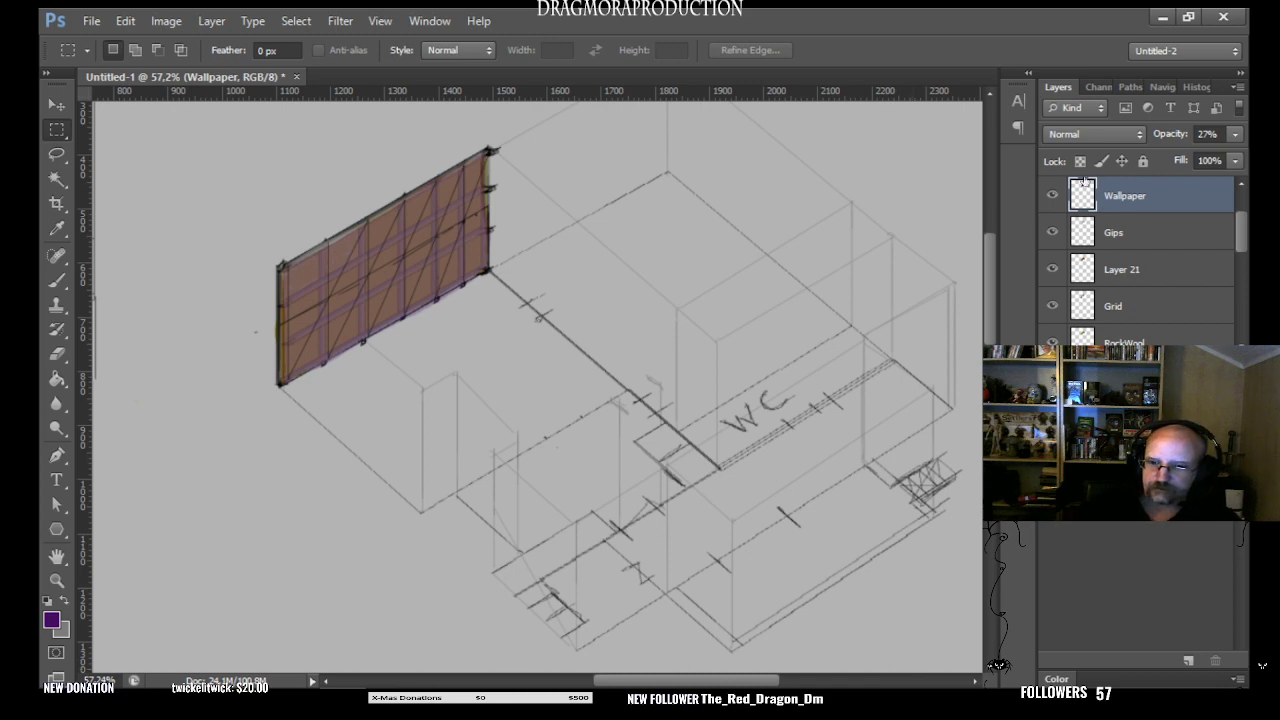
click(1054, 196)
click(1054, 196)
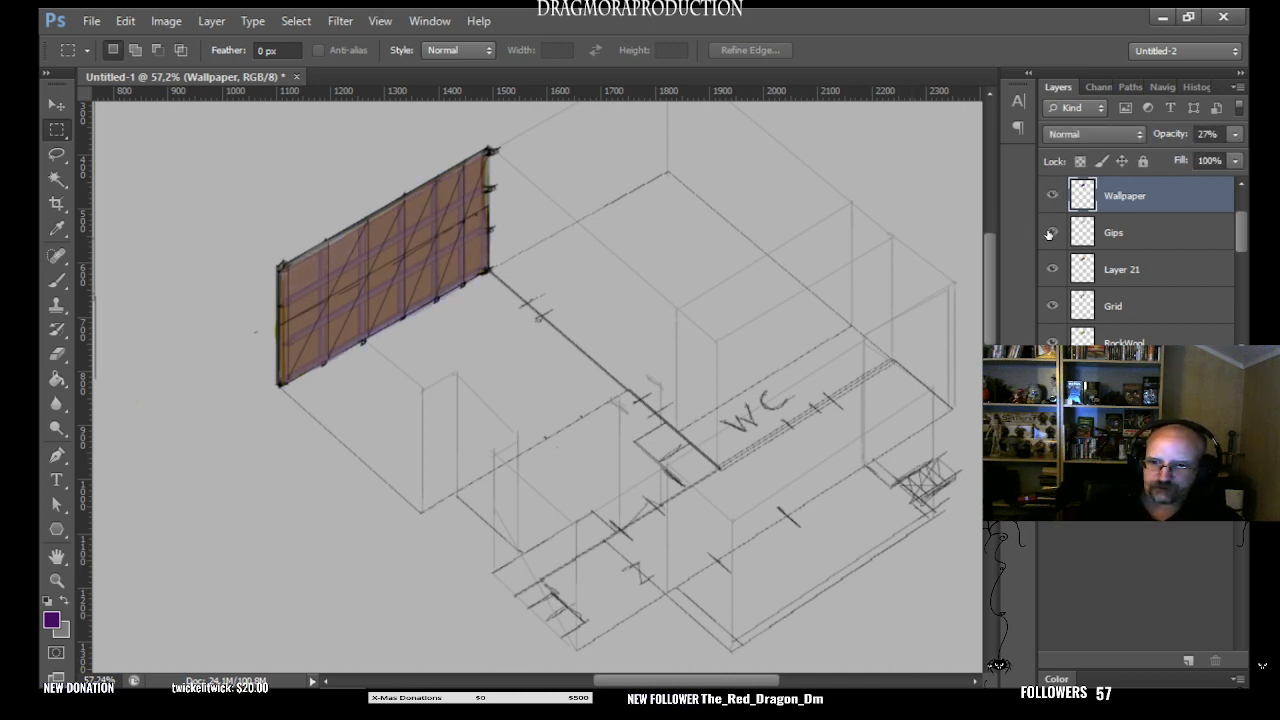
click(1051, 232)
click(1051, 232)
click(1054, 269)
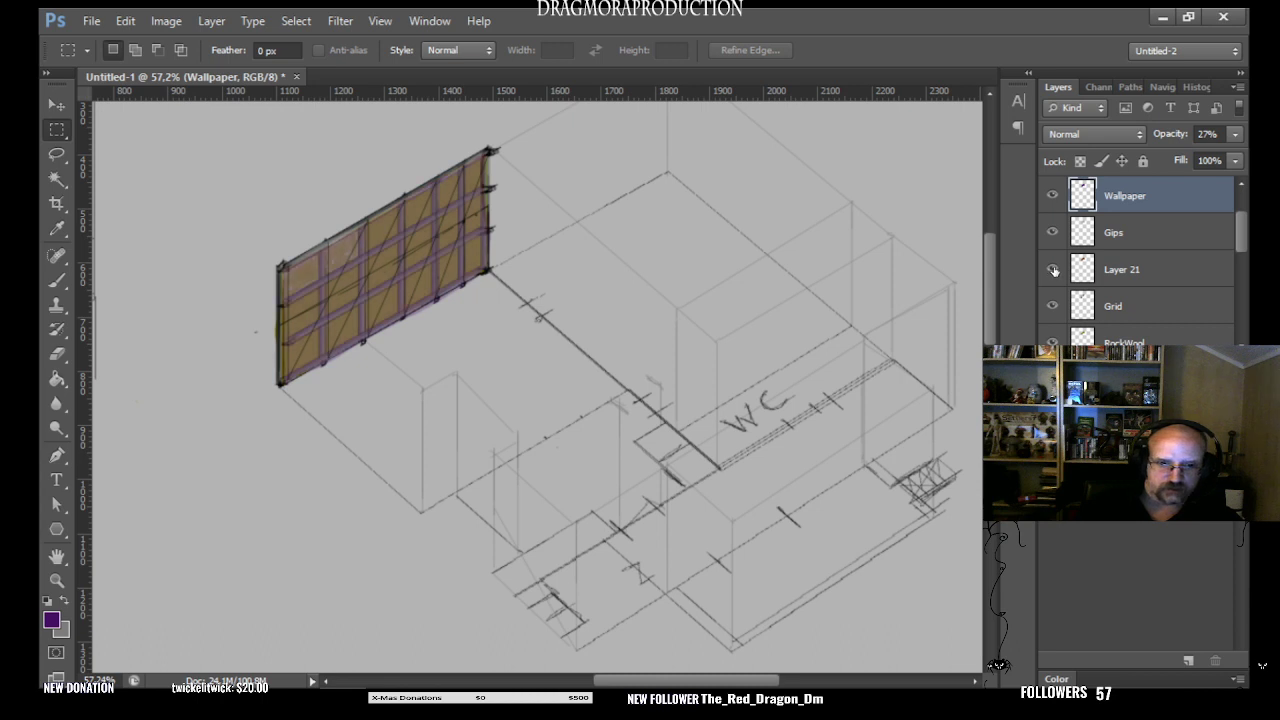
click(1054, 269)
click(1053, 306)
click(1053, 306)
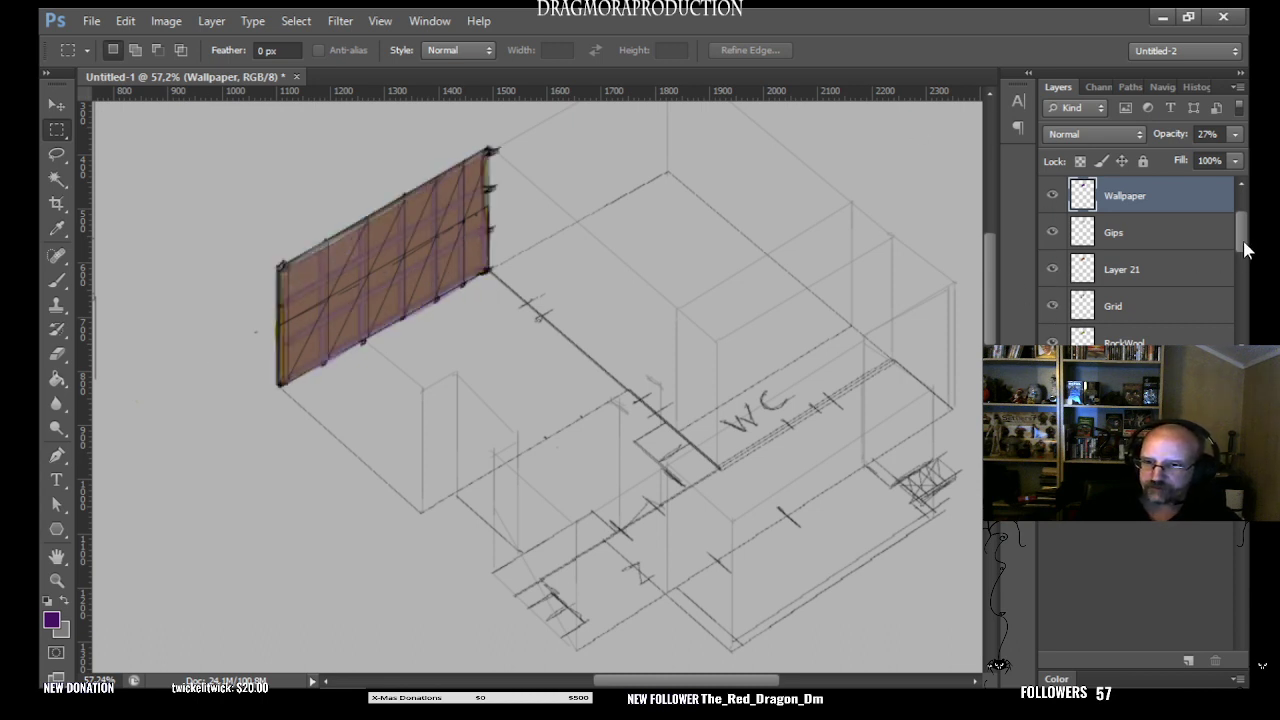
click(1055, 270)
click(1055, 270)
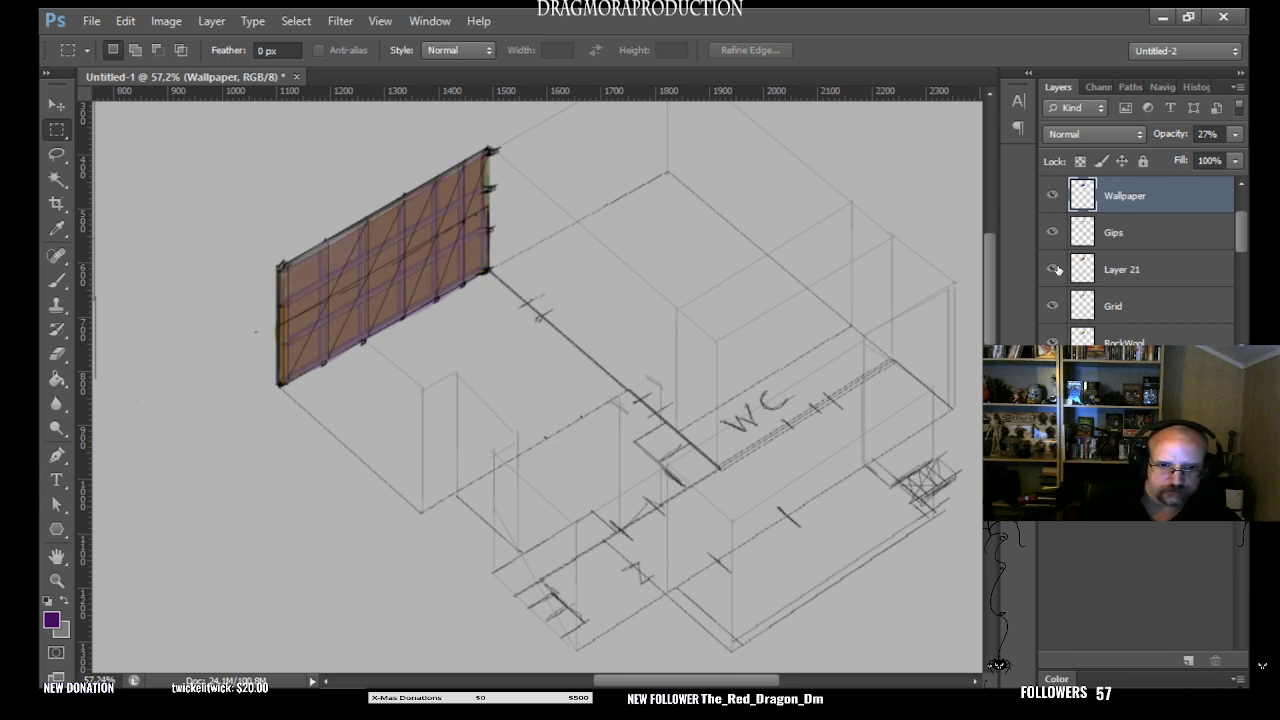
click(1056, 270)
click(1055, 270)
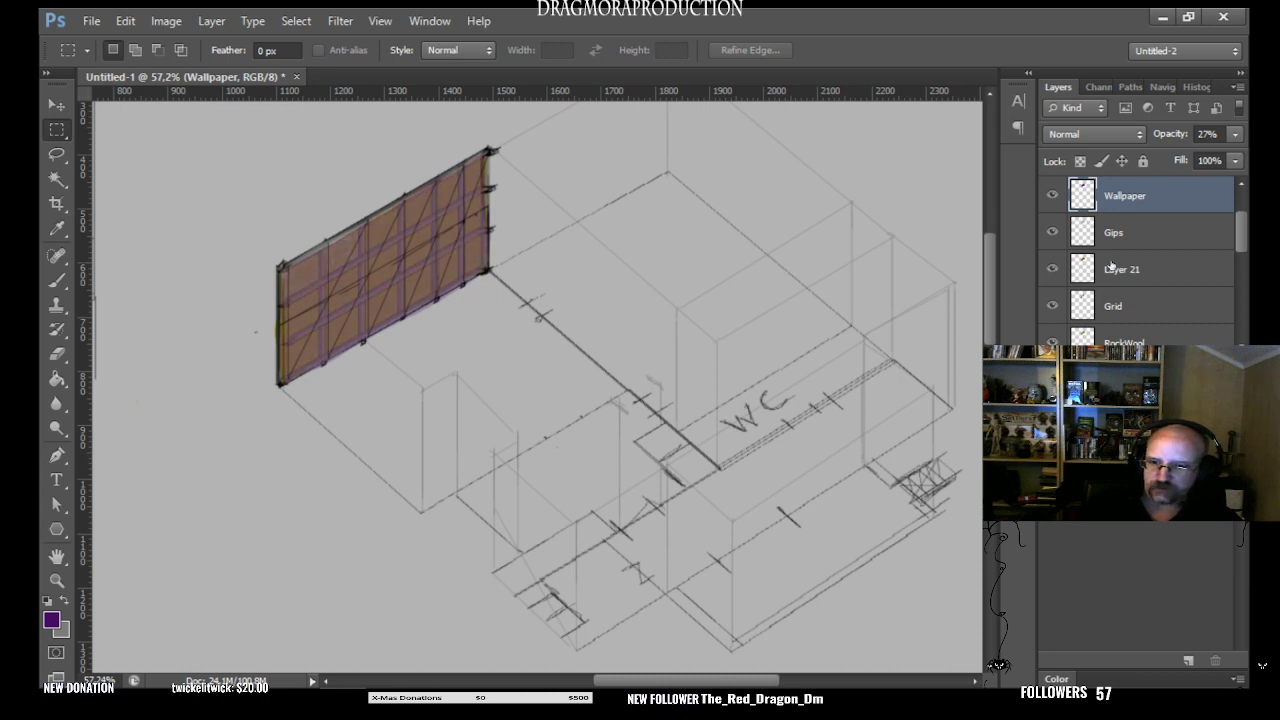
click(1055, 267)
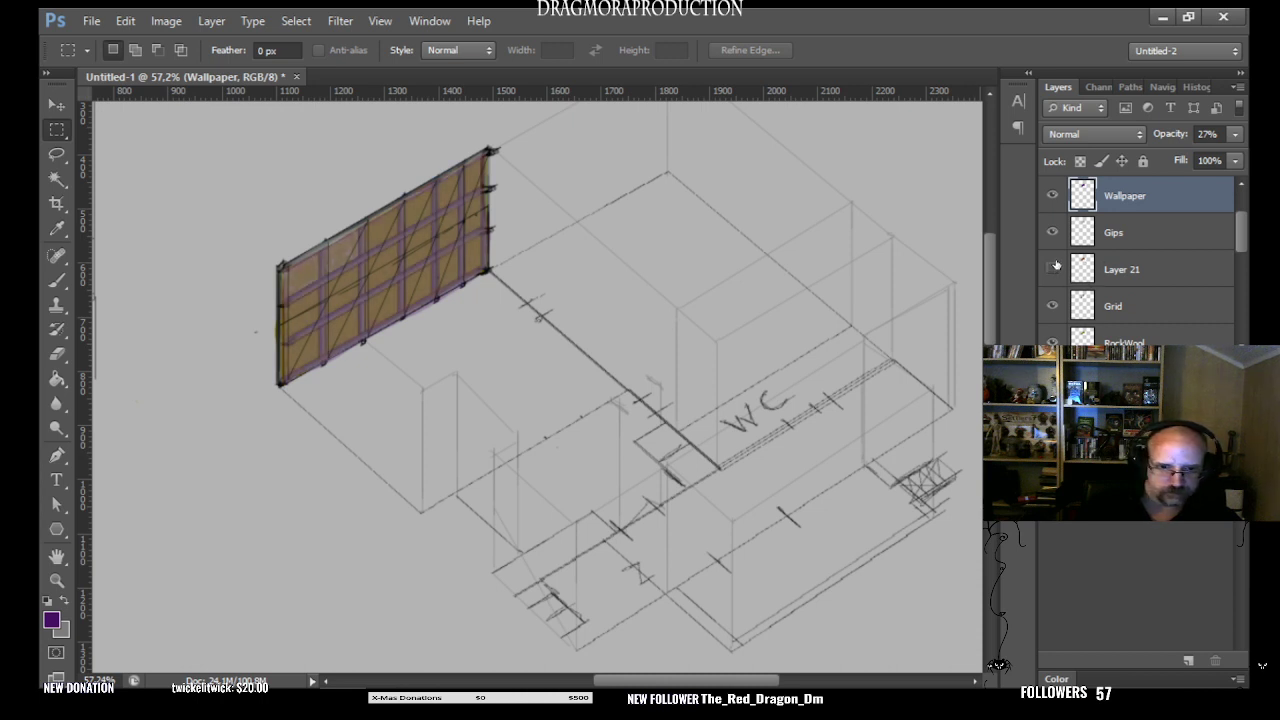
click(1055, 268)
- Rename Layer 21 as OSBBoard and leave nothing selected on the canvas
click(1174, 268)
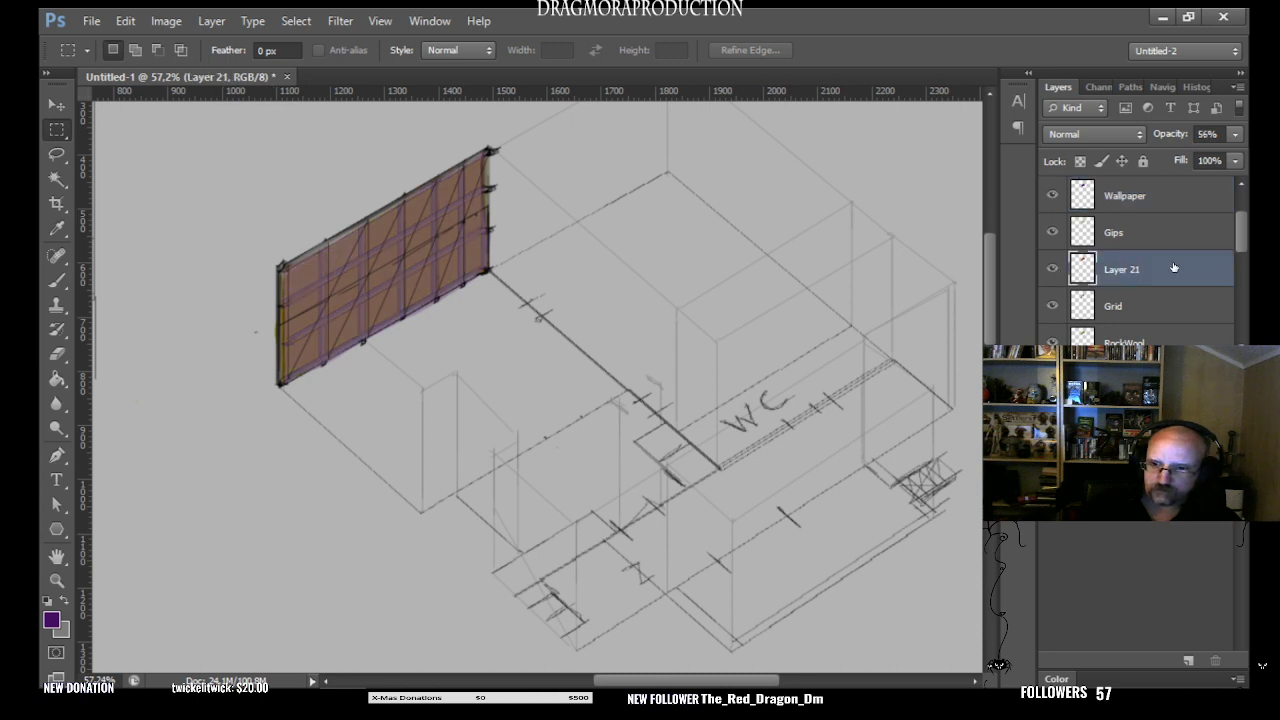
double_click(1148, 268)
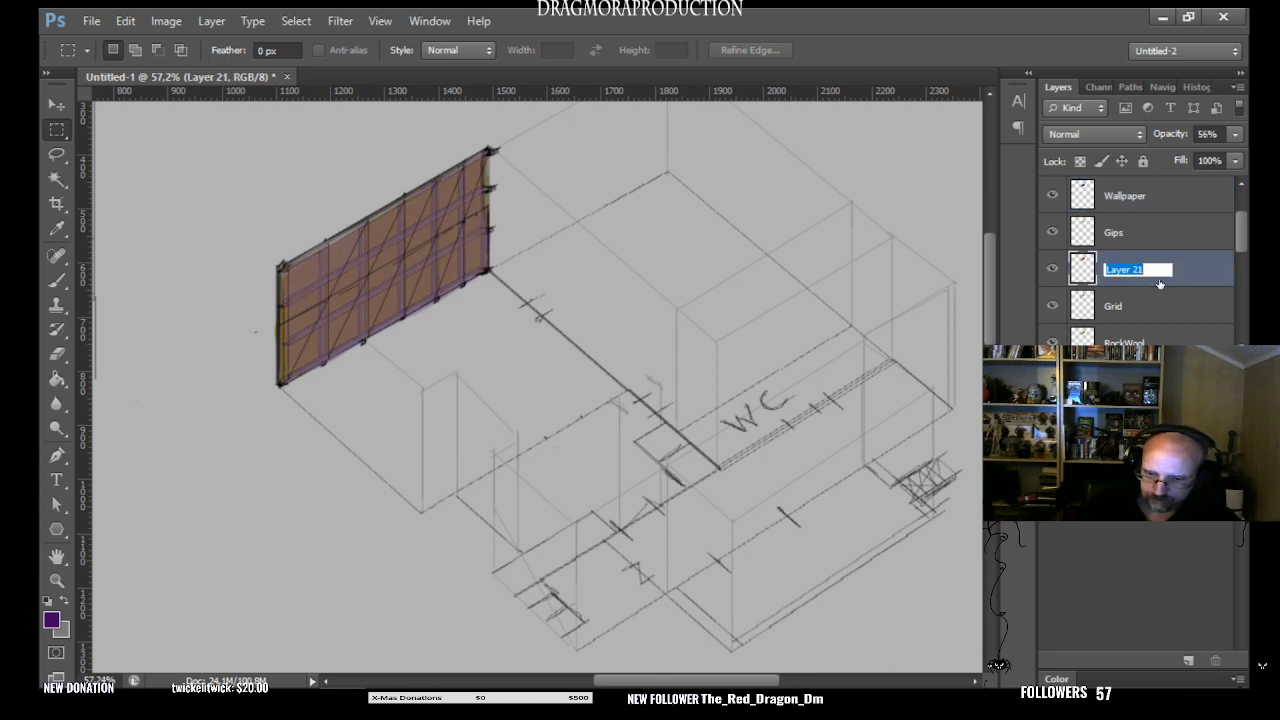
key(BackSpace)
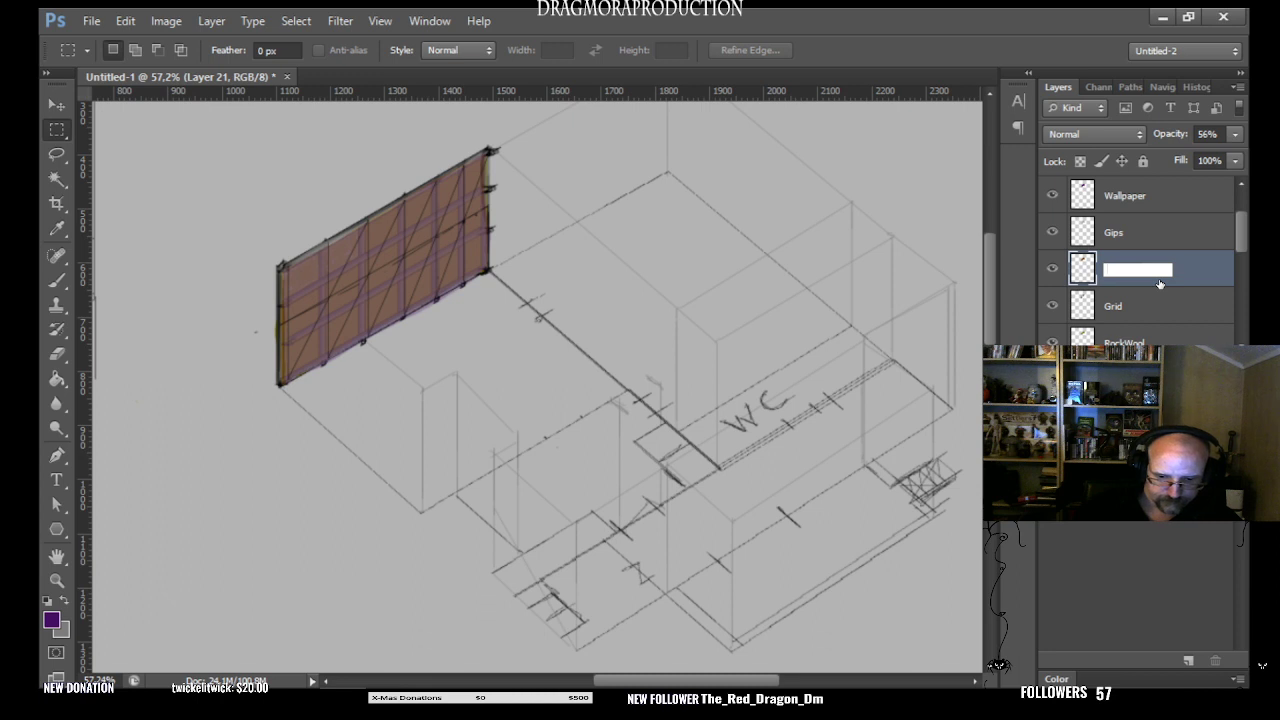
text(OSB)
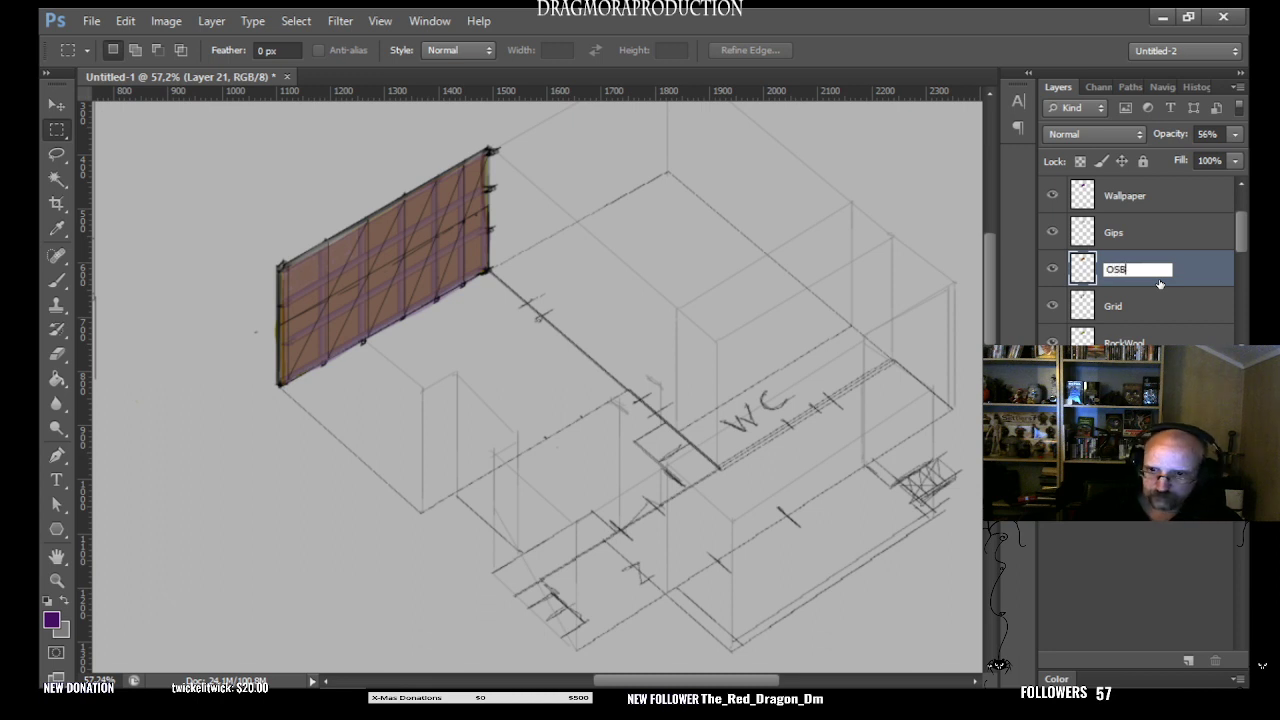
text(Board)
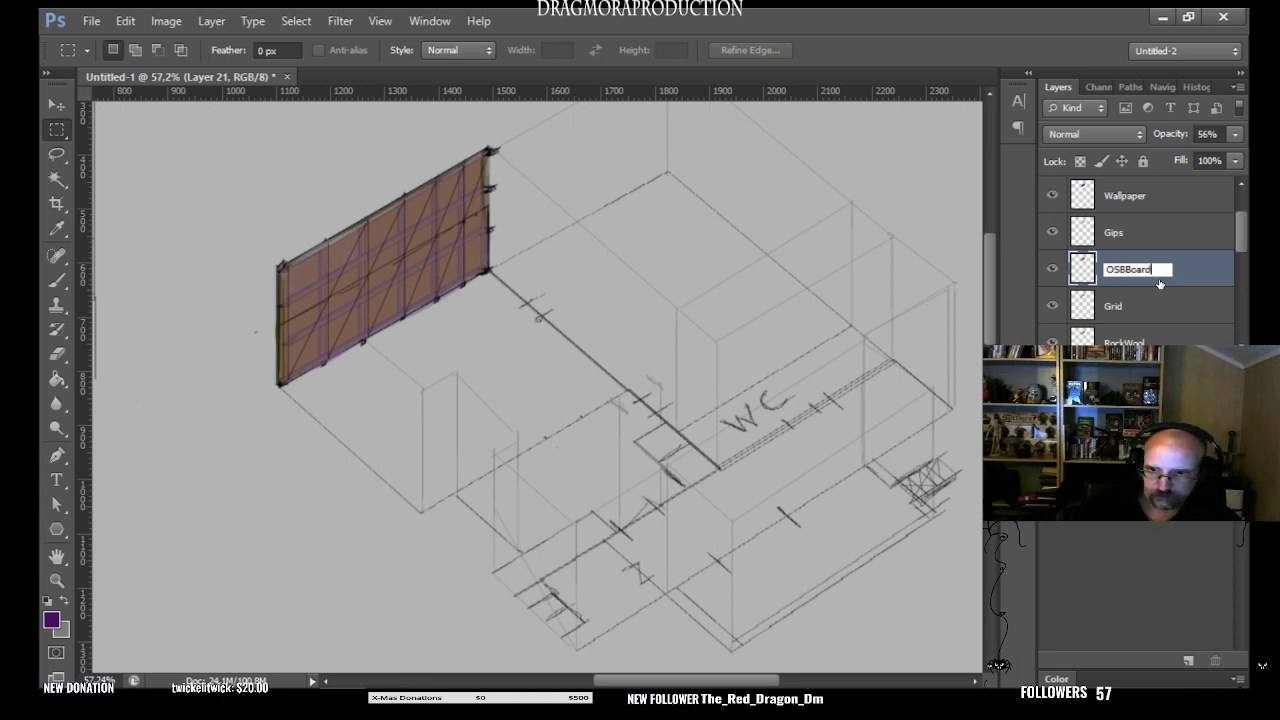
key(Return)
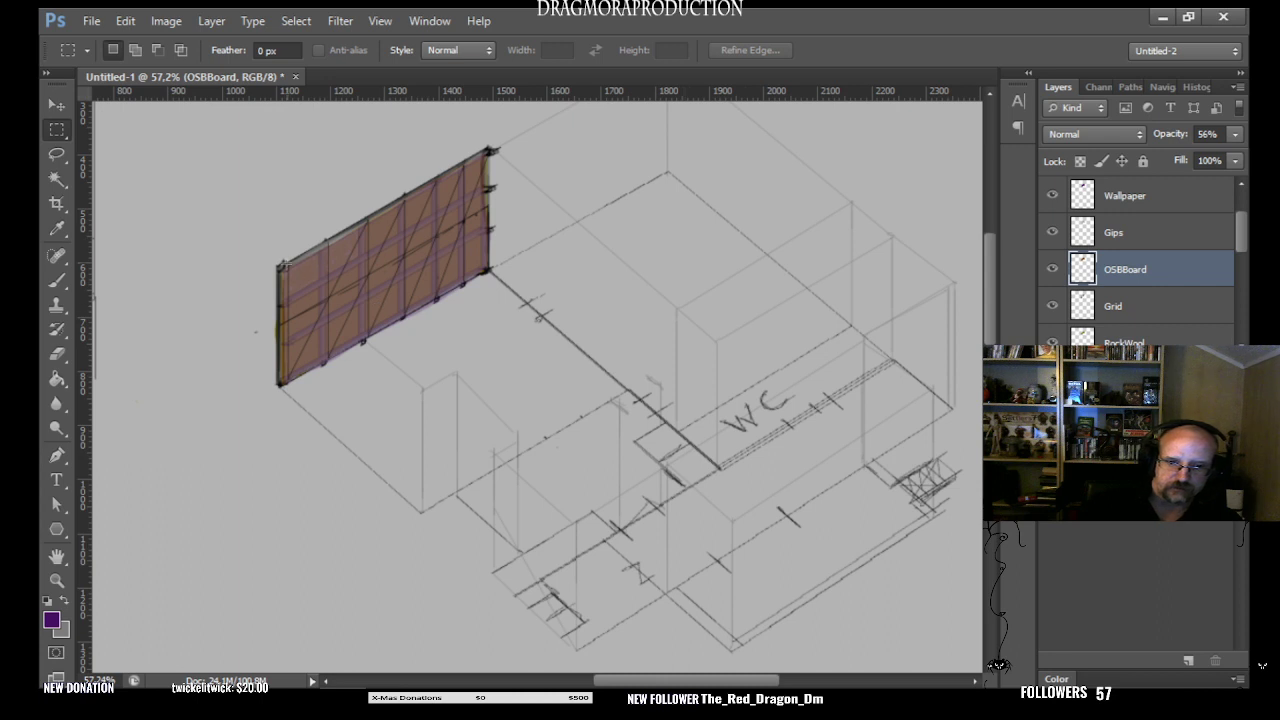
drag(284, 262, 283, 265)
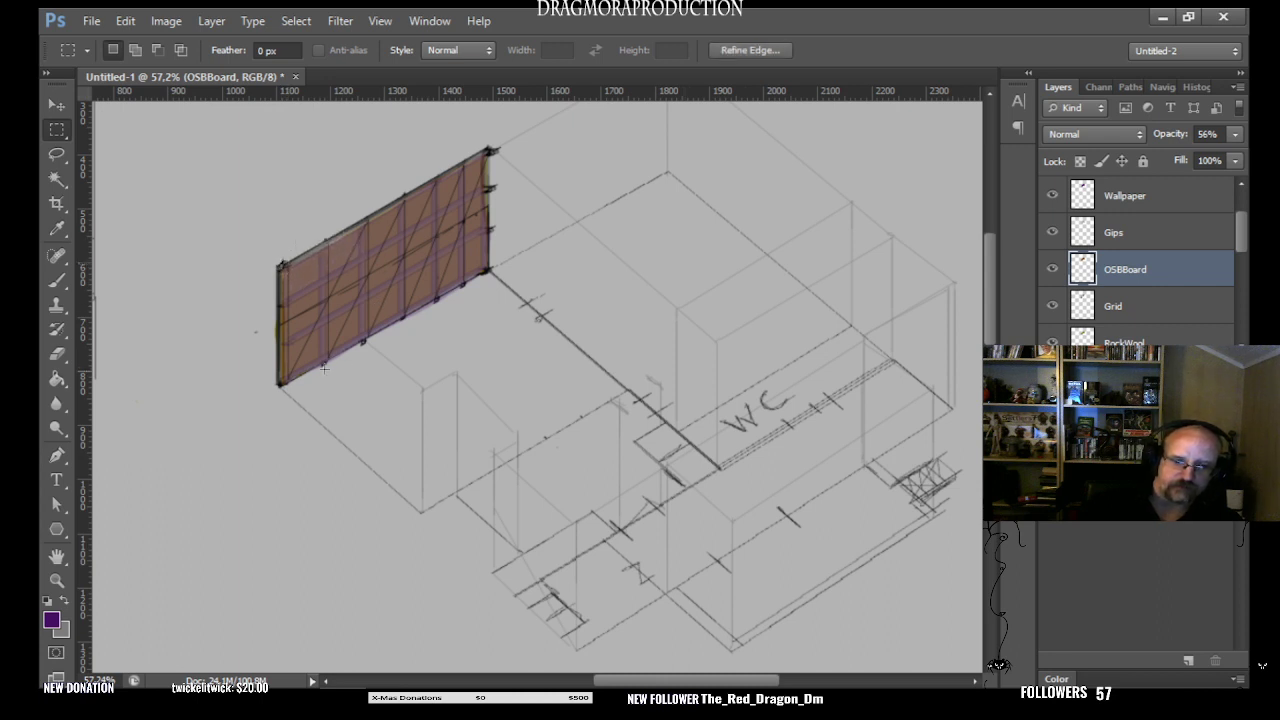
click(214, 468)
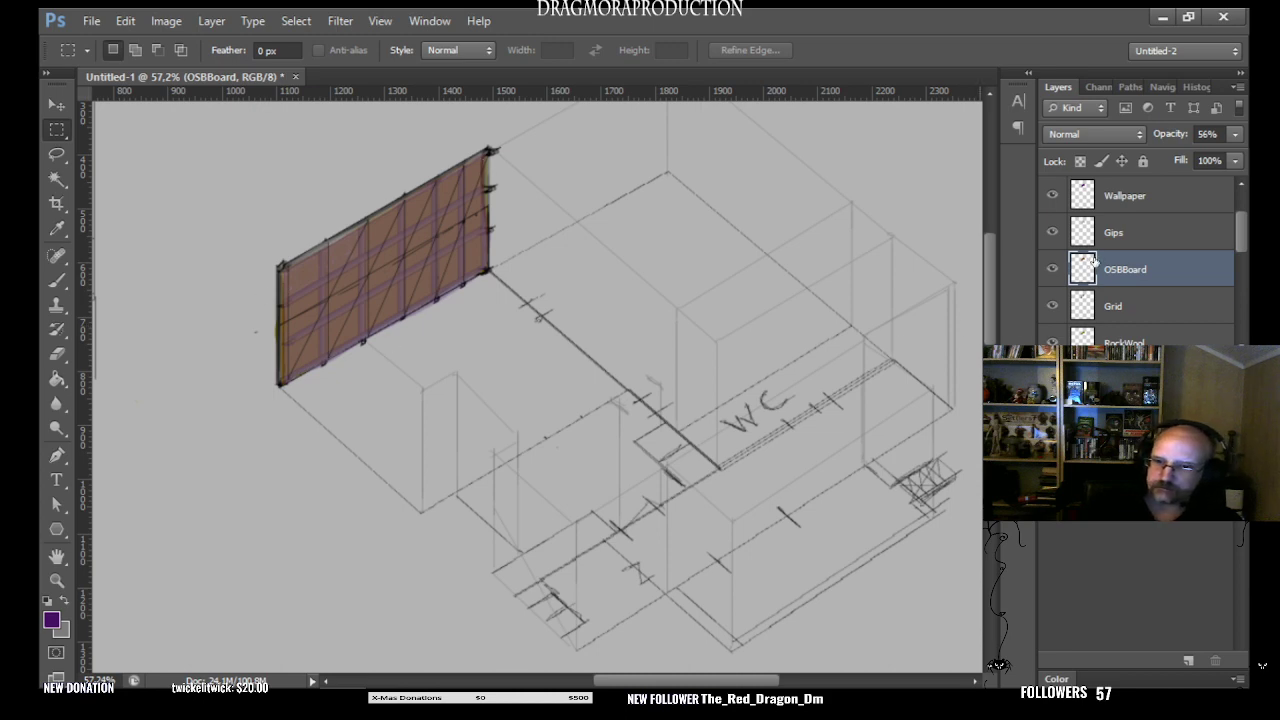
- Hide the OSBBoard, Gips and Wallpaper layers, keeping the Grid layer shown over the rock wool
click(1052, 305)
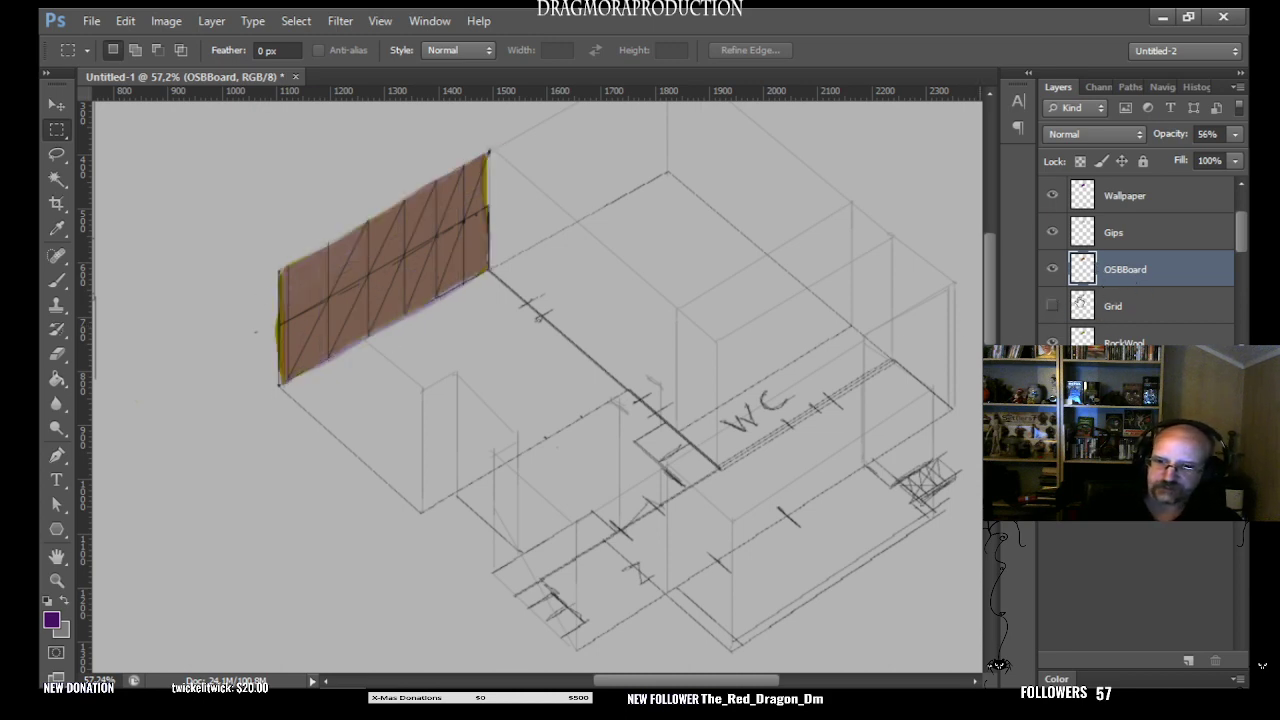
click(1052, 268)
click(1052, 231)
click(1052, 195)
click(1052, 305)
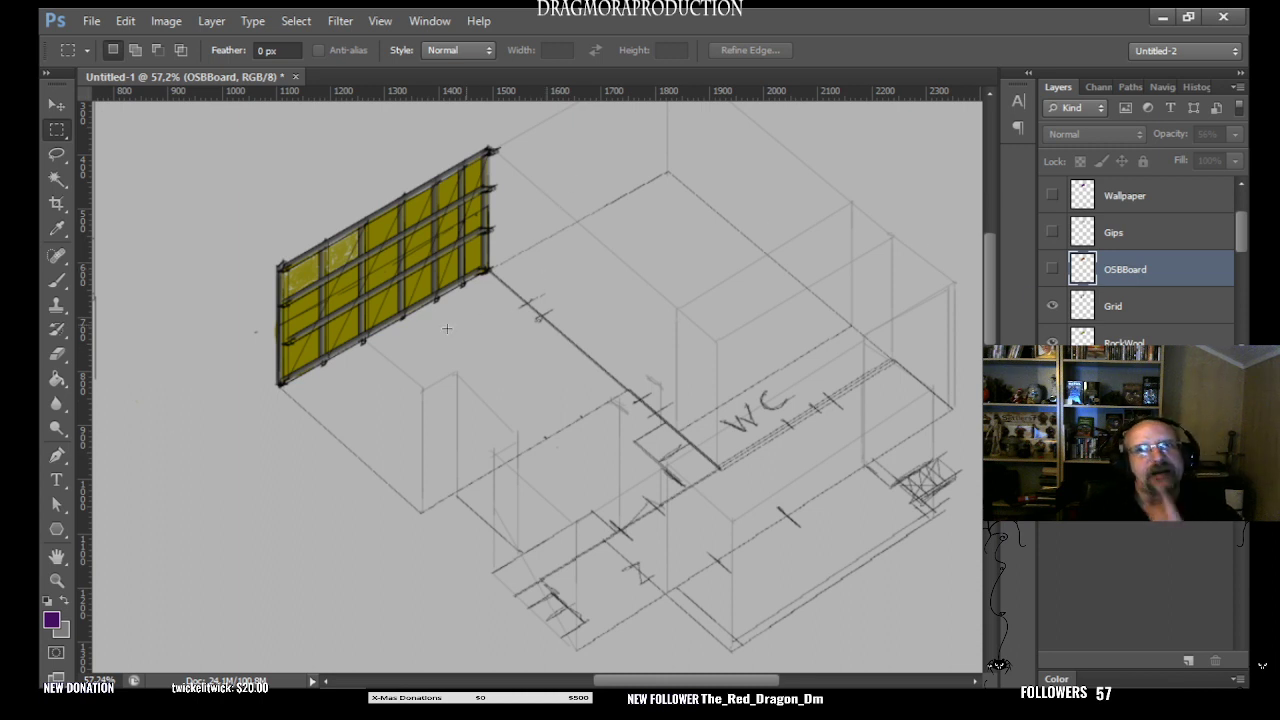
- Brush two bundles of brown strokes on the Scetch layer, spreading from the wall's lower corner beside the room towards the floor and the adjoining wall
click(55, 281)
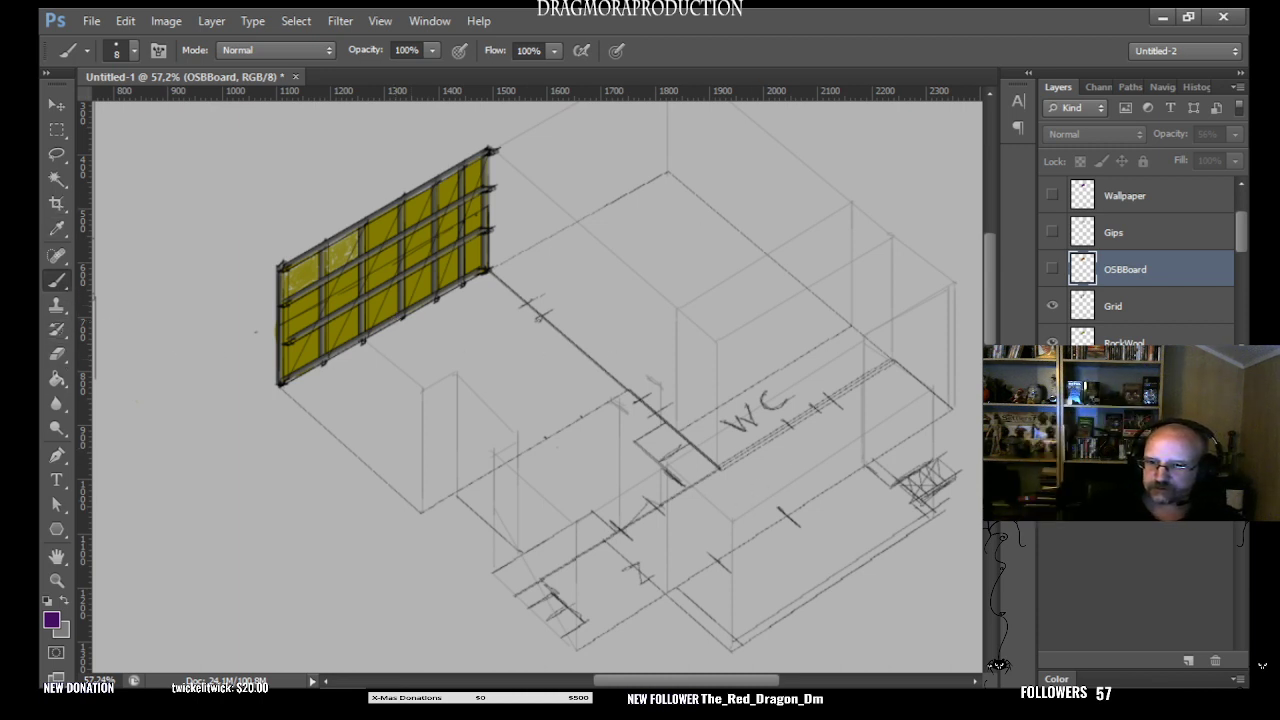
click(583, 515)
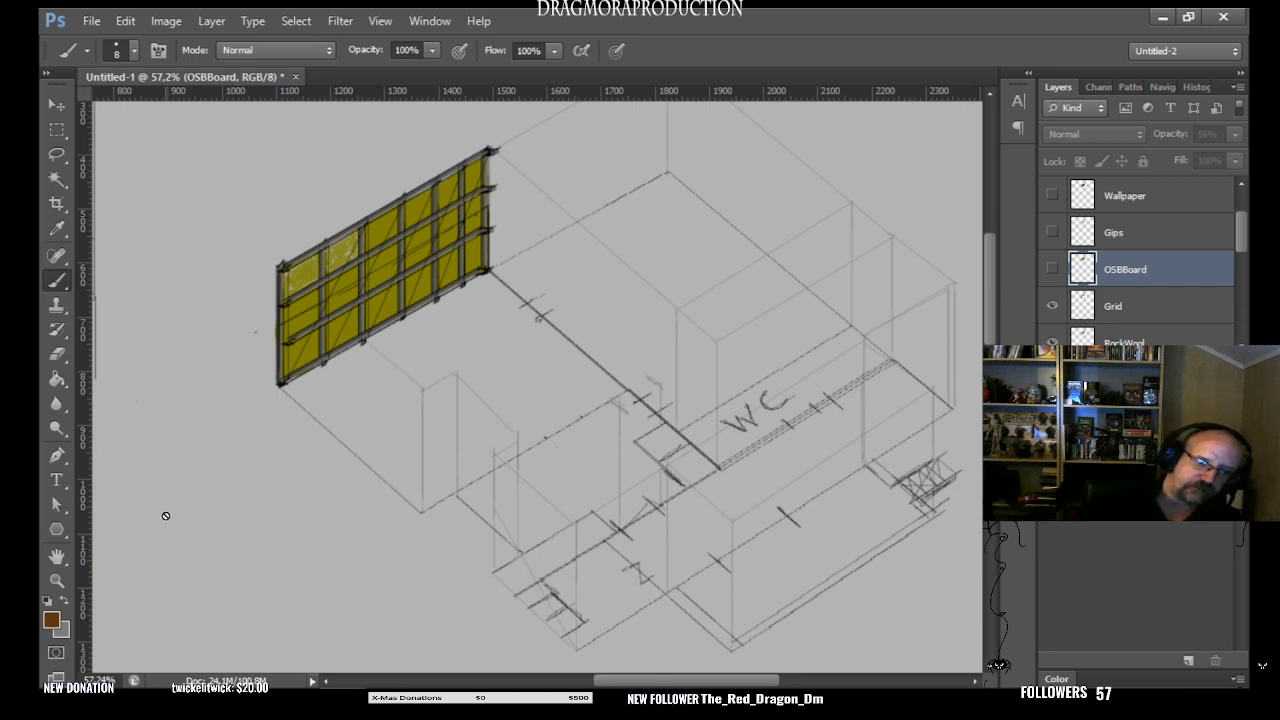
click(1138, 228)
drag(1237, 253, 1242, 225)
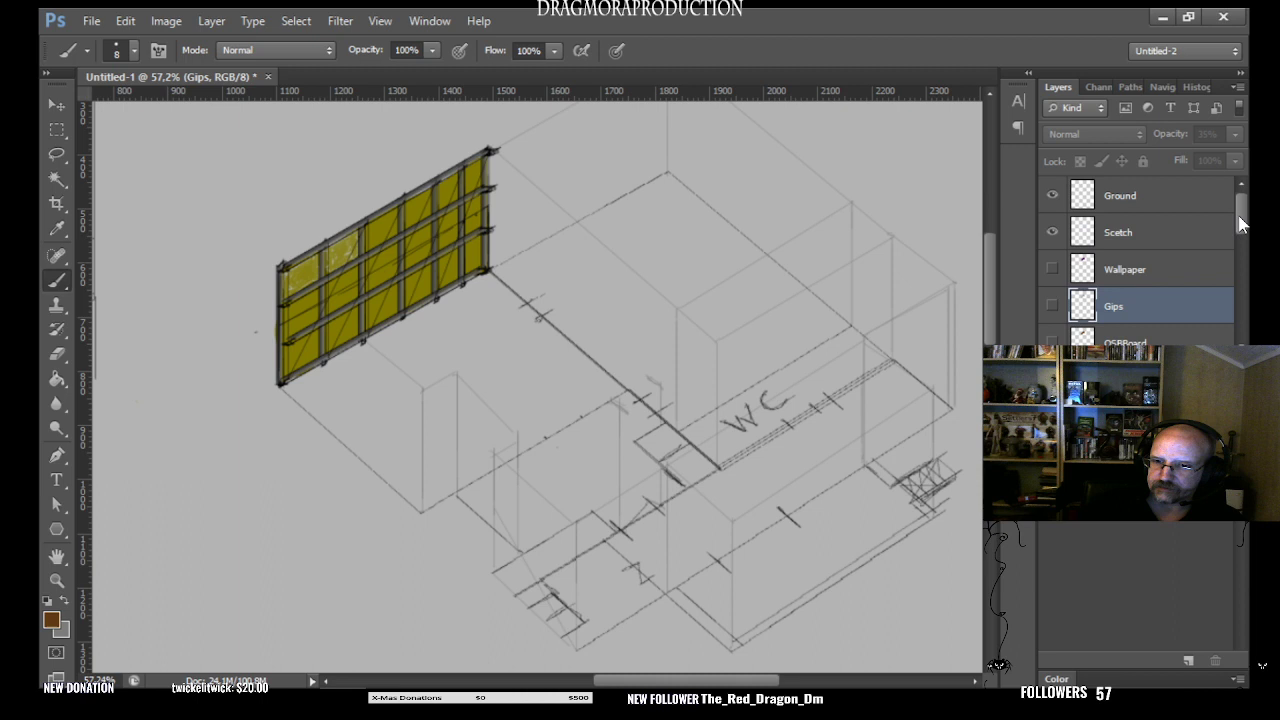
click(1129, 232)
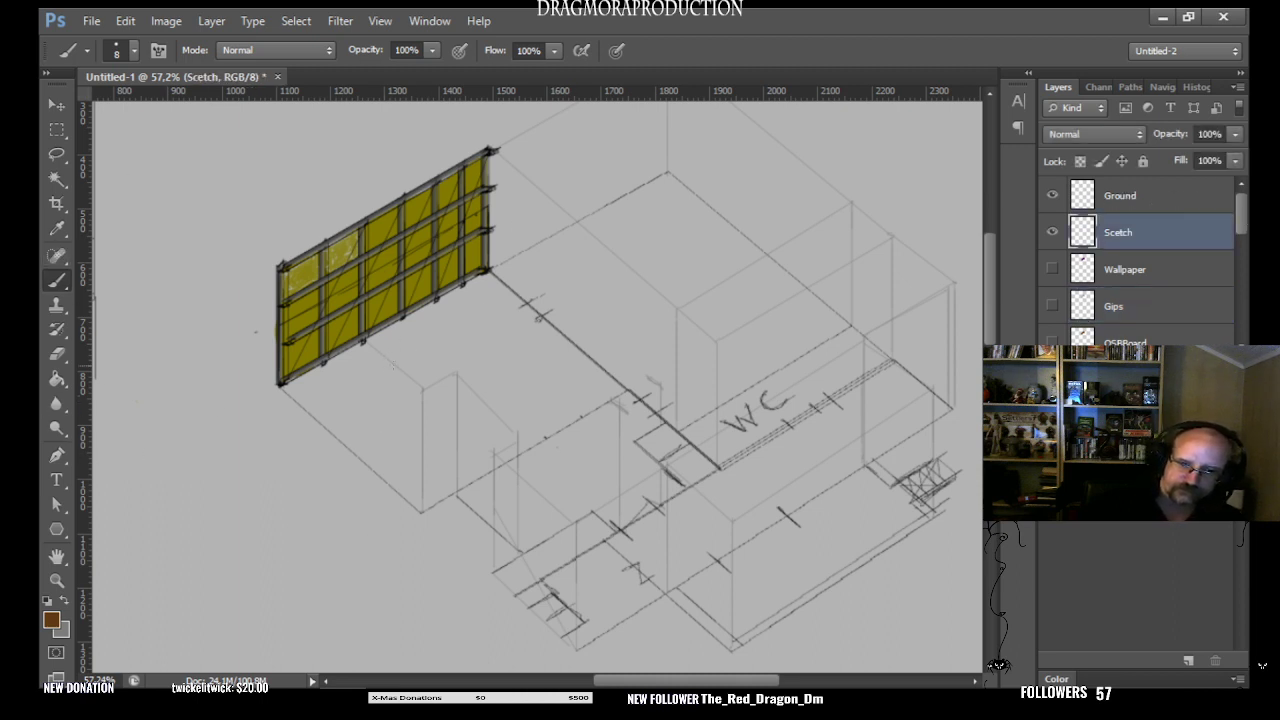
drag(394, 369, 444, 297)
drag(419, 351, 506, 234)
mouse_move(391, 370)
mouse_down()
mouse_move(474, 250)
mouse_move(437, 305)
mouse_up()
mouse_move(490, 250)
mouse_down()
mouse_move(606, 263)
mouse_move(586, 265)
mouse_up()
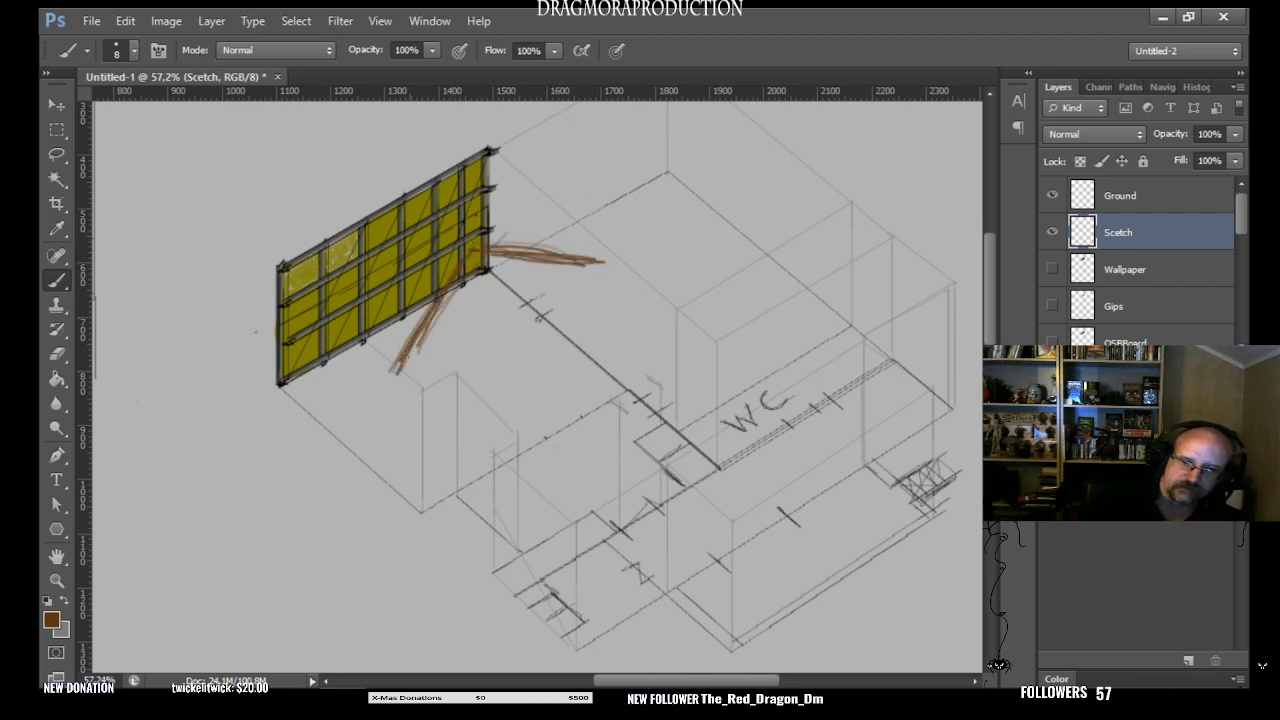
mouse_move(419, 362)
mouse_down()
mouse_move(403, 371)
mouse_move(478, 260)
mouse_move(422, 360)
mouse_move(454, 290)
mouse_up()
mouse_move(523, 256)
mouse_down()
mouse_move(466, 266)
mouse_move(581, 261)
mouse_move(535, 253)
mouse_up()
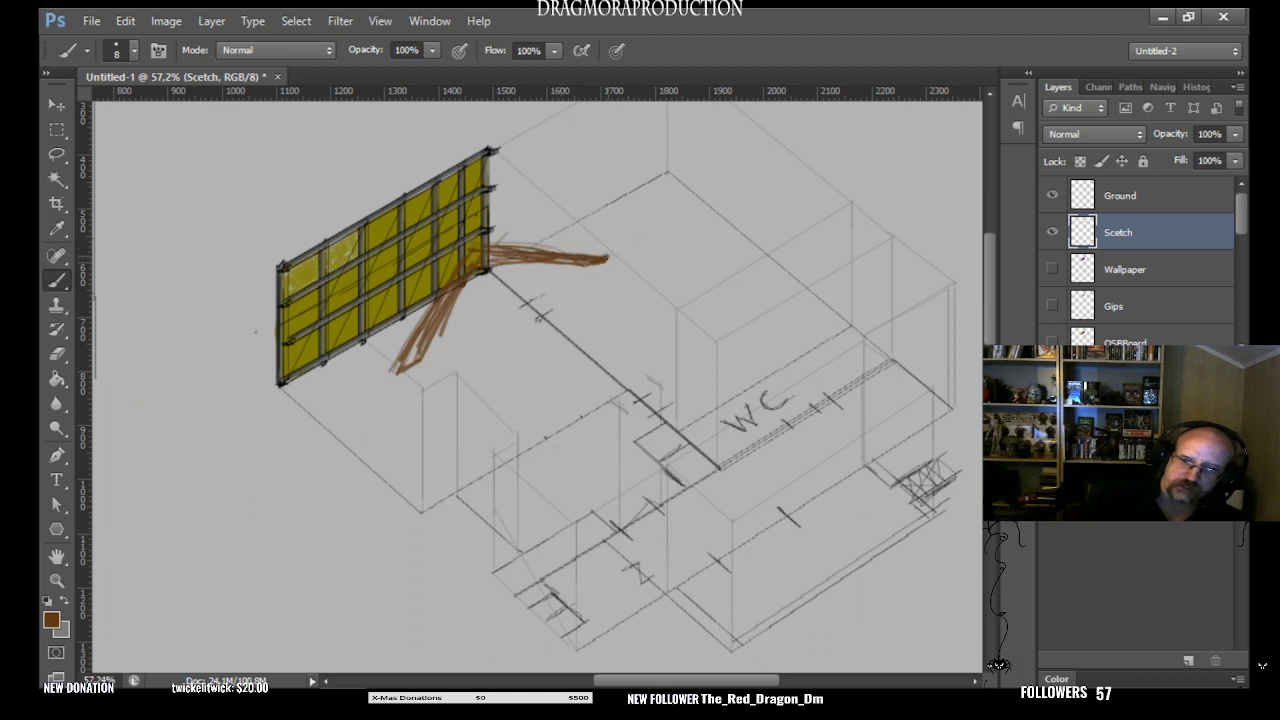
- Thicken the two brown beams that spread from the wall's lower corner with more brush strokes on the Scetch layer
drag(495, 254, 605, 255)
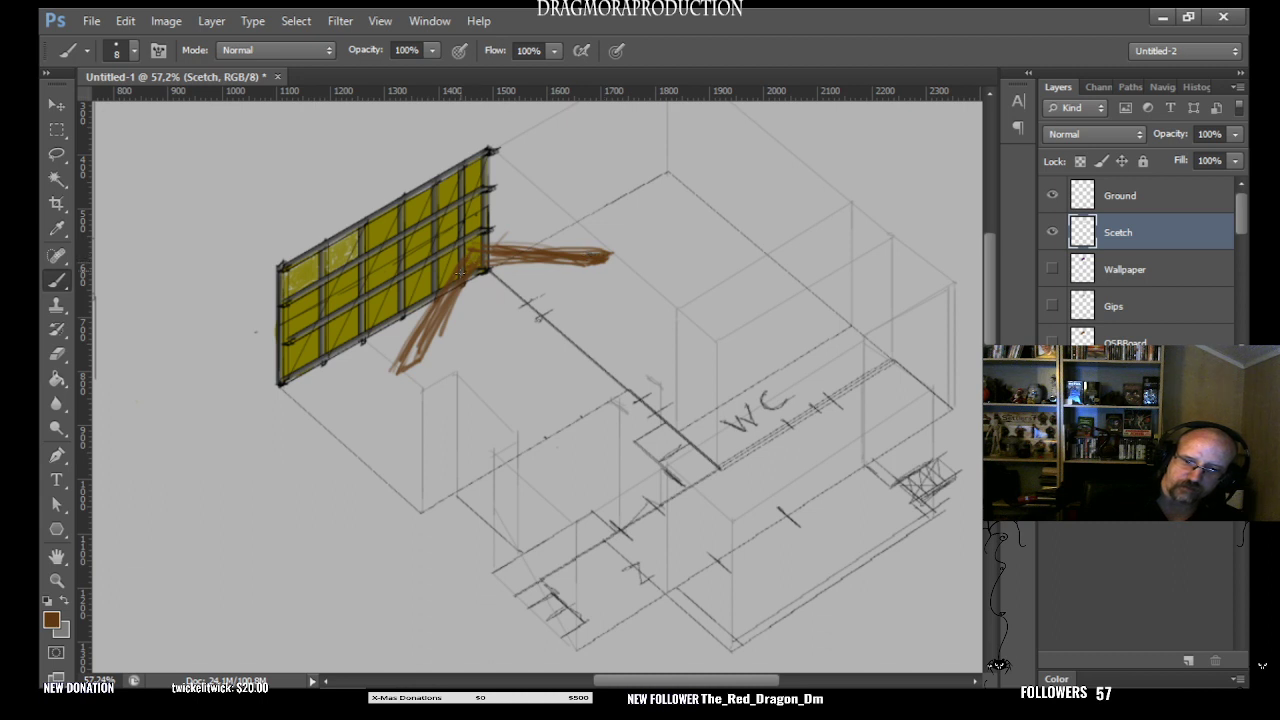
drag(460, 273, 490, 255)
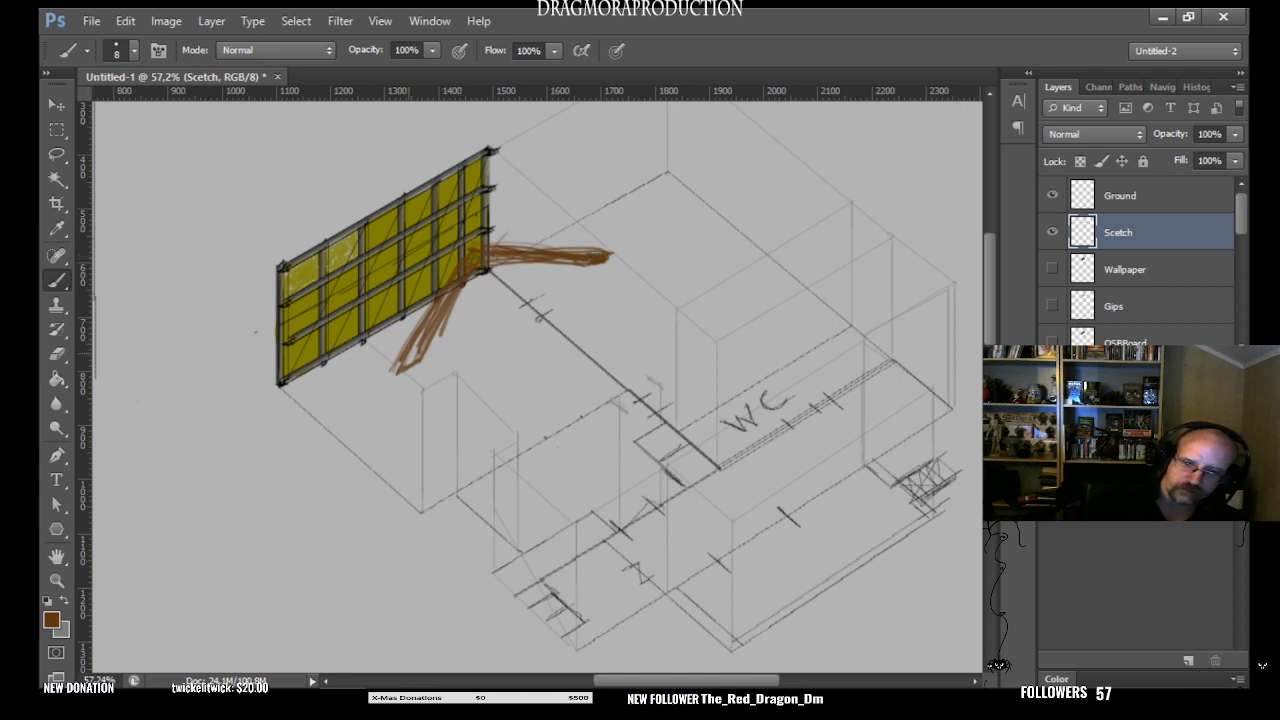
drag(418, 338, 410, 360)
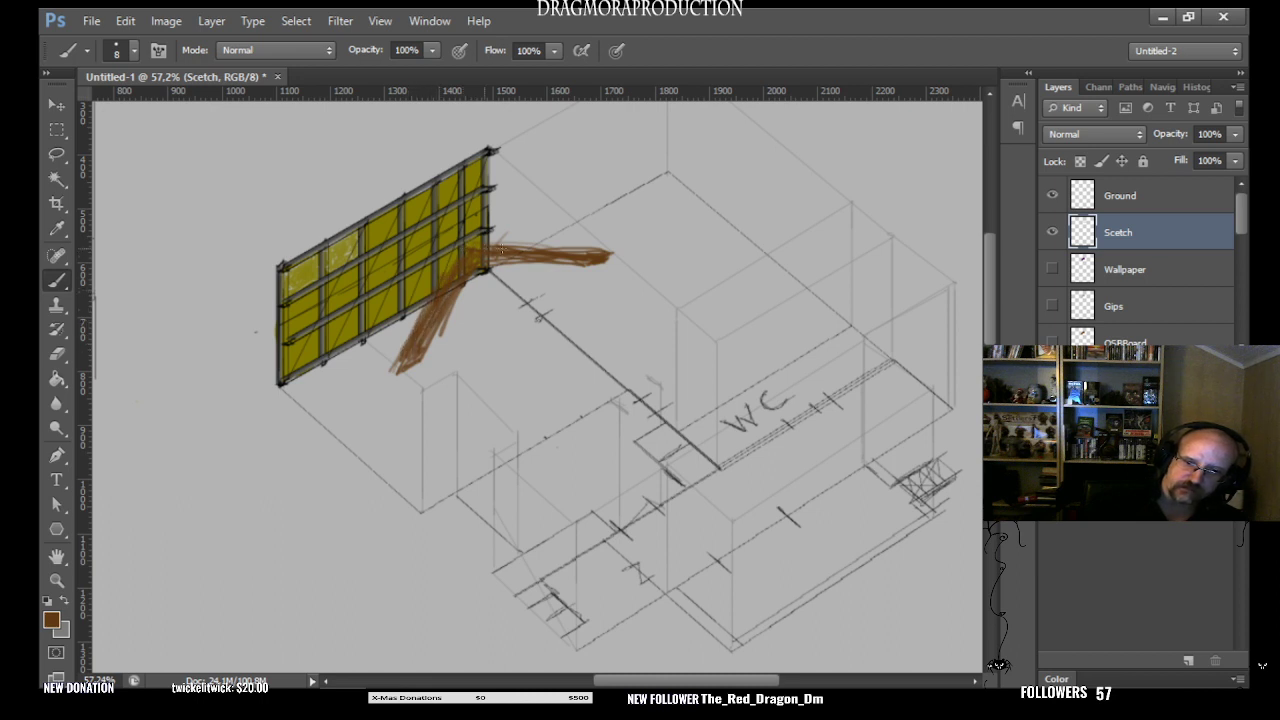
drag(498, 248, 592, 246)
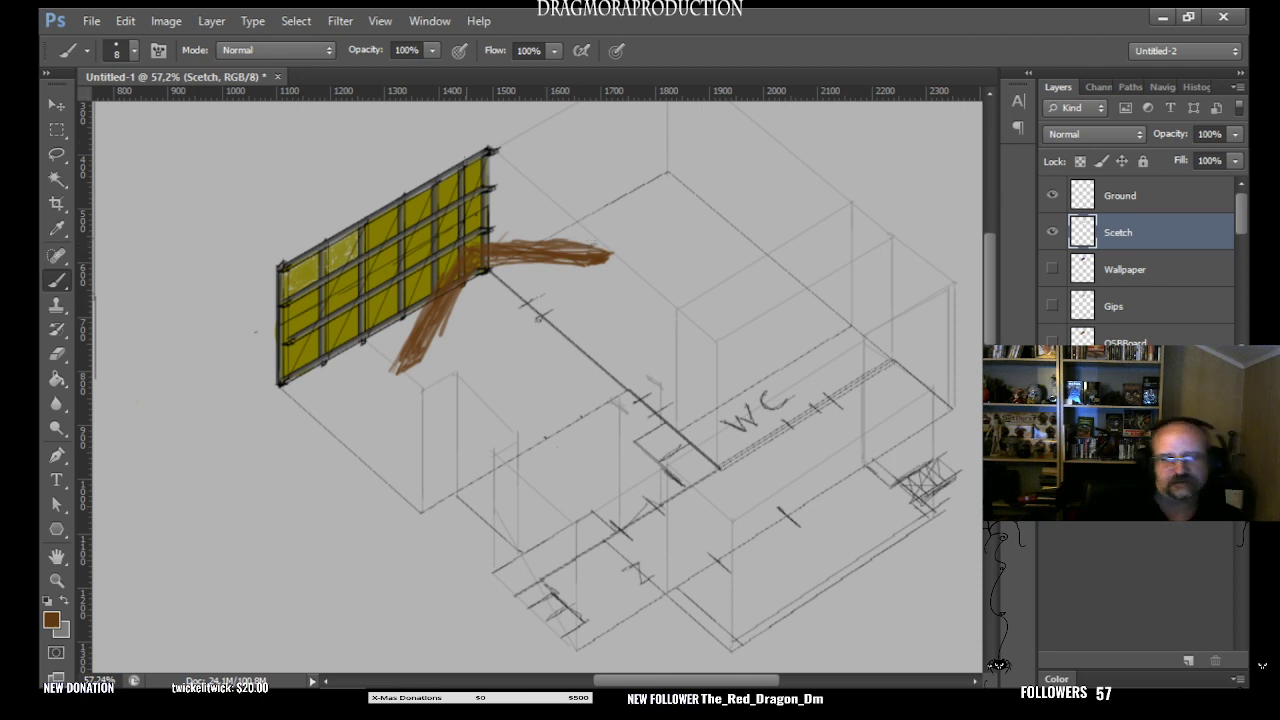
- Brush thick brown vertical posts from the outer ends of both beams down to the floor, and fill in the slanted beam
mouse_move(417, 402)
mouse_down()
mouse_move(407, 444)
mouse_move(402, 426)
mouse_move(406, 480)
mouse_move(418, 432)
mouse_move(424, 472)
mouse_move(420, 388)
mouse_move(404, 458)
mouse_move(418, 504)
mouse_move(411, 366)
mouse_move(412, 470)
mouse_move(407, 458)
mouse_move(423, 490)
mouse_up()
mouse_move(419, 429)
mouse_down()
mouse_move(419, 358)
mouse_move(421, 483)
mouse_move(411, 369)
mouse_up()
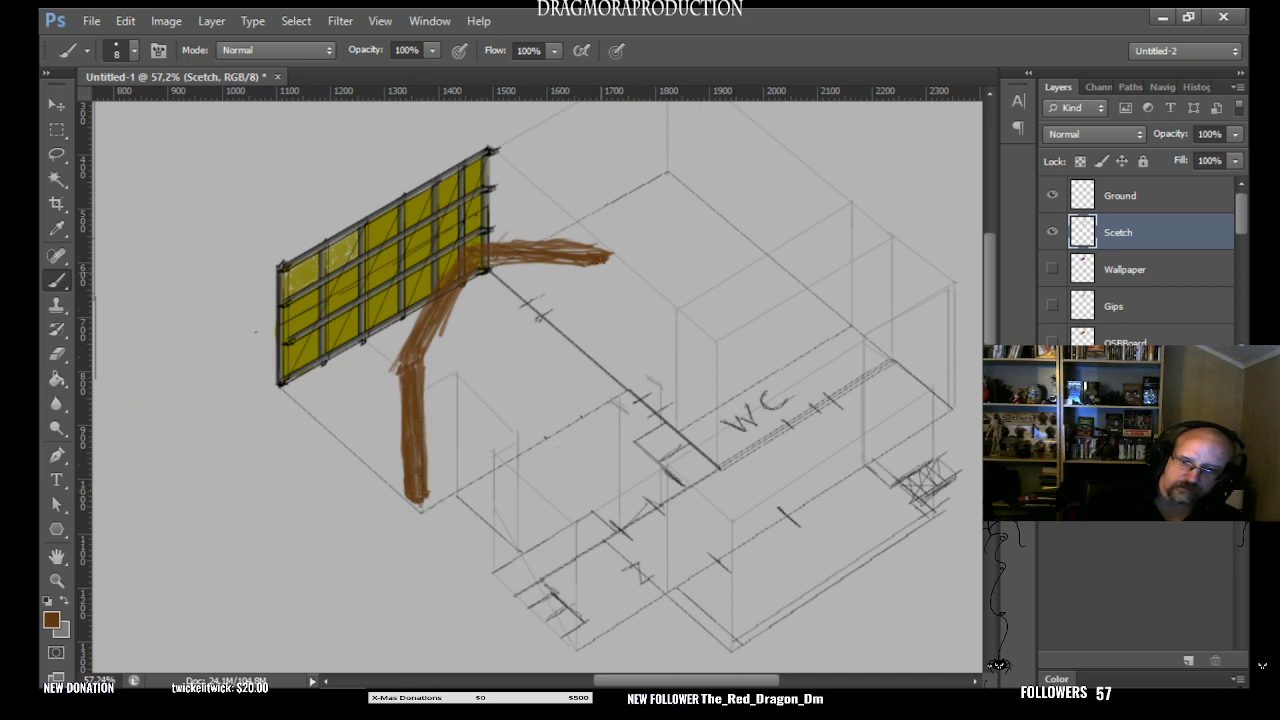
mouse_move(601, 258)
mouse_down()
mouse_move(600, 370)
mouse_move(593, 330)
mouse_move(607, 290)
mouse_move(610, 395)
mouse_move(612, 366)
mouse_move(600, 388)
mouse_move(616, 384)
mouse_up()
mouse_move(608, 290)
mouse_down()
mouse_move(605, 376)
mouse_move(600, 328)
mouse_move(596, 362)
mouse_up()
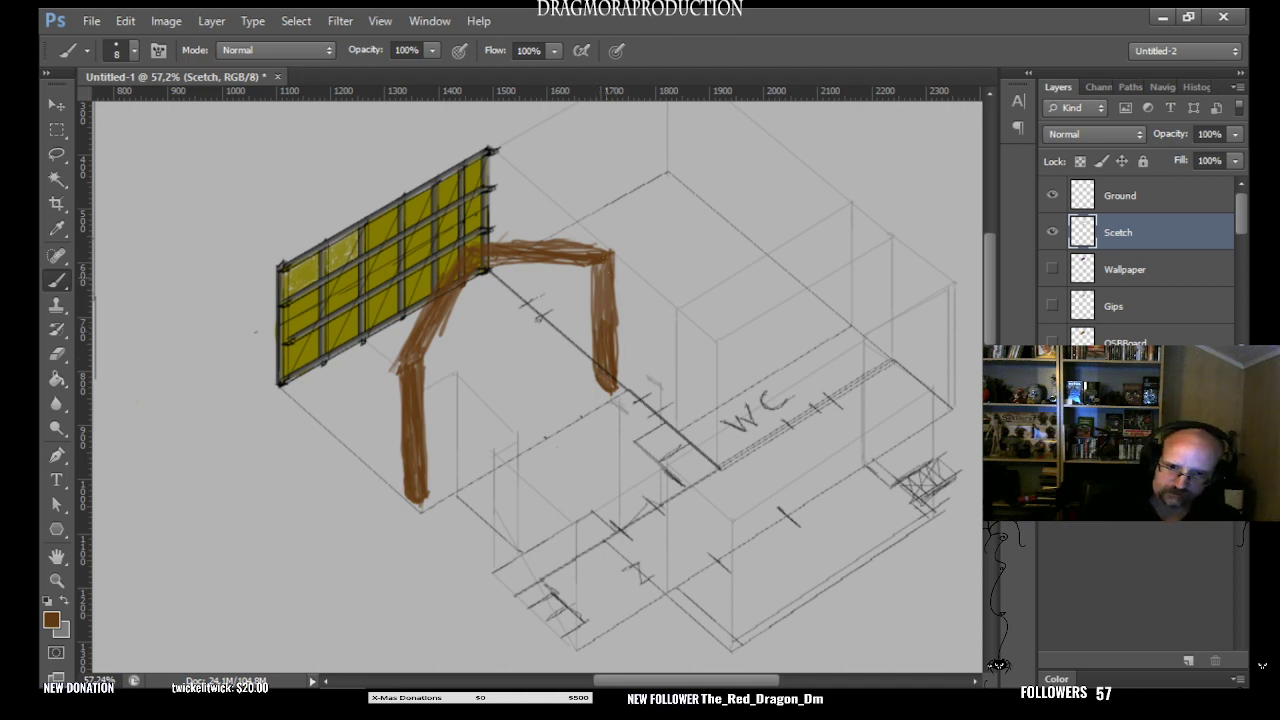
drag(605, 257, 605, 318)
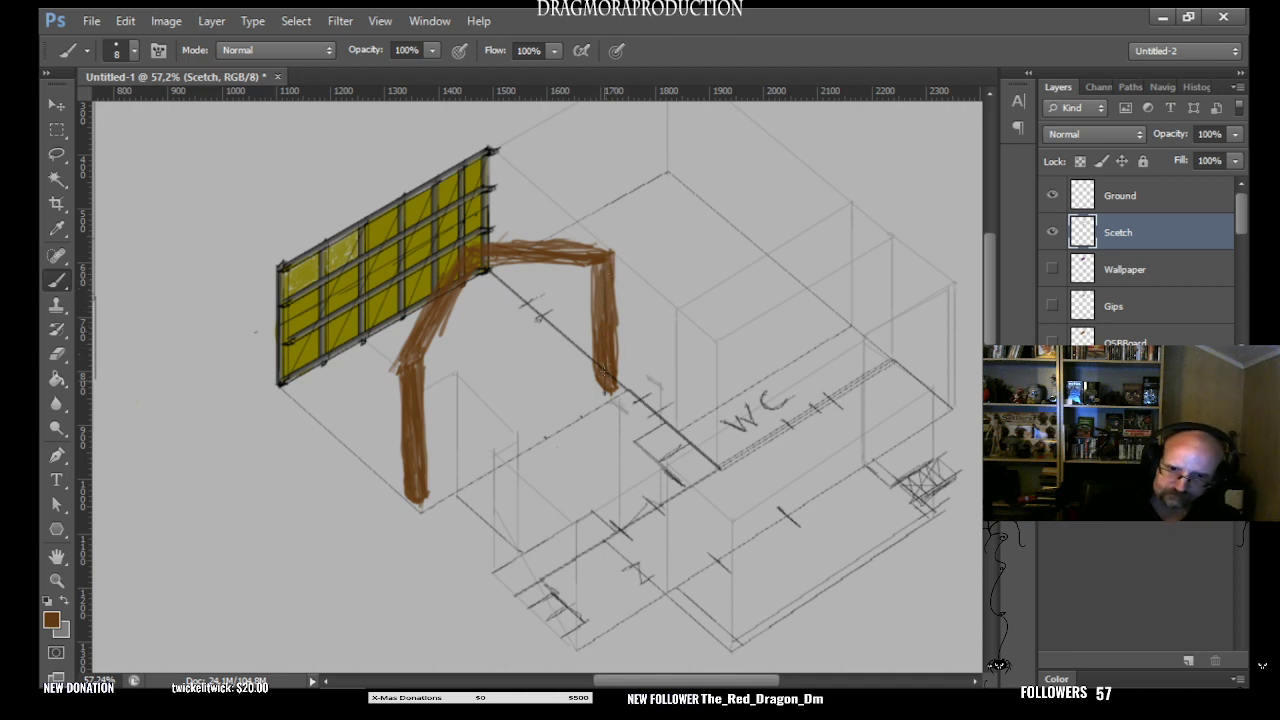
drag(607, 262, 607, 324)
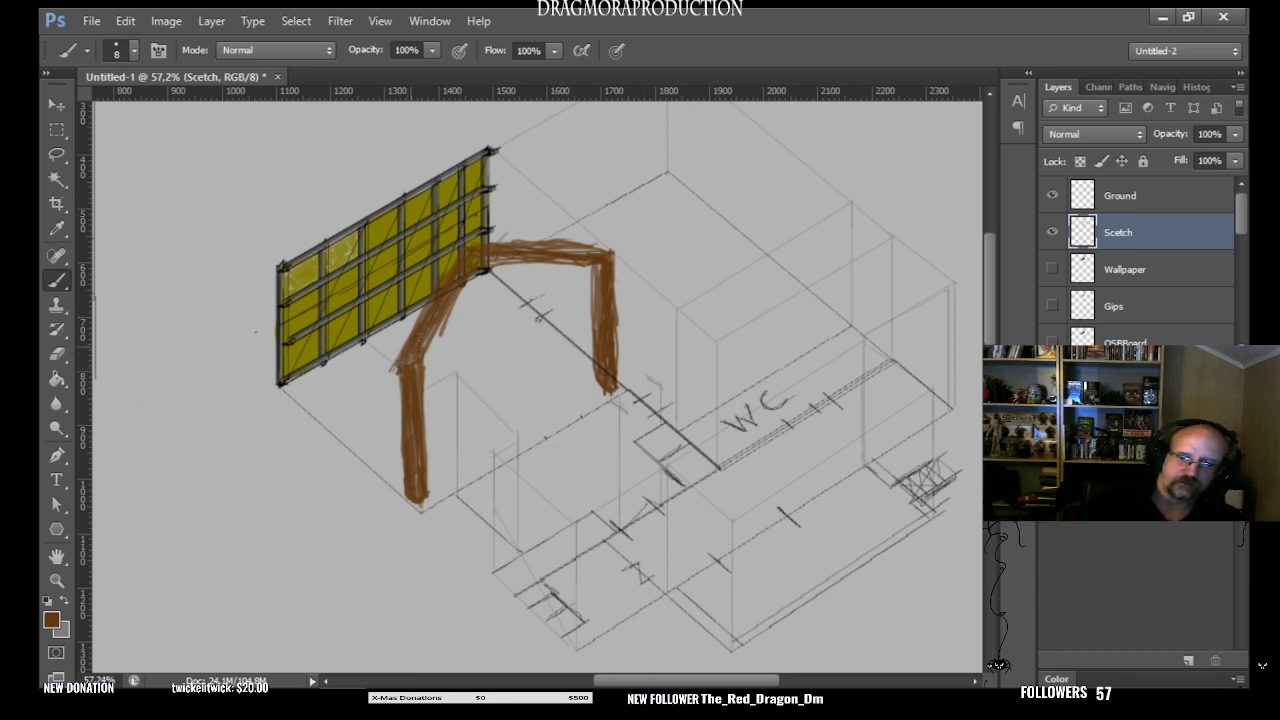
mouse_move(406, 360)
mouse_down()
mouse_move(456, 300)
mouse_move(444, 314)
mouse_up()
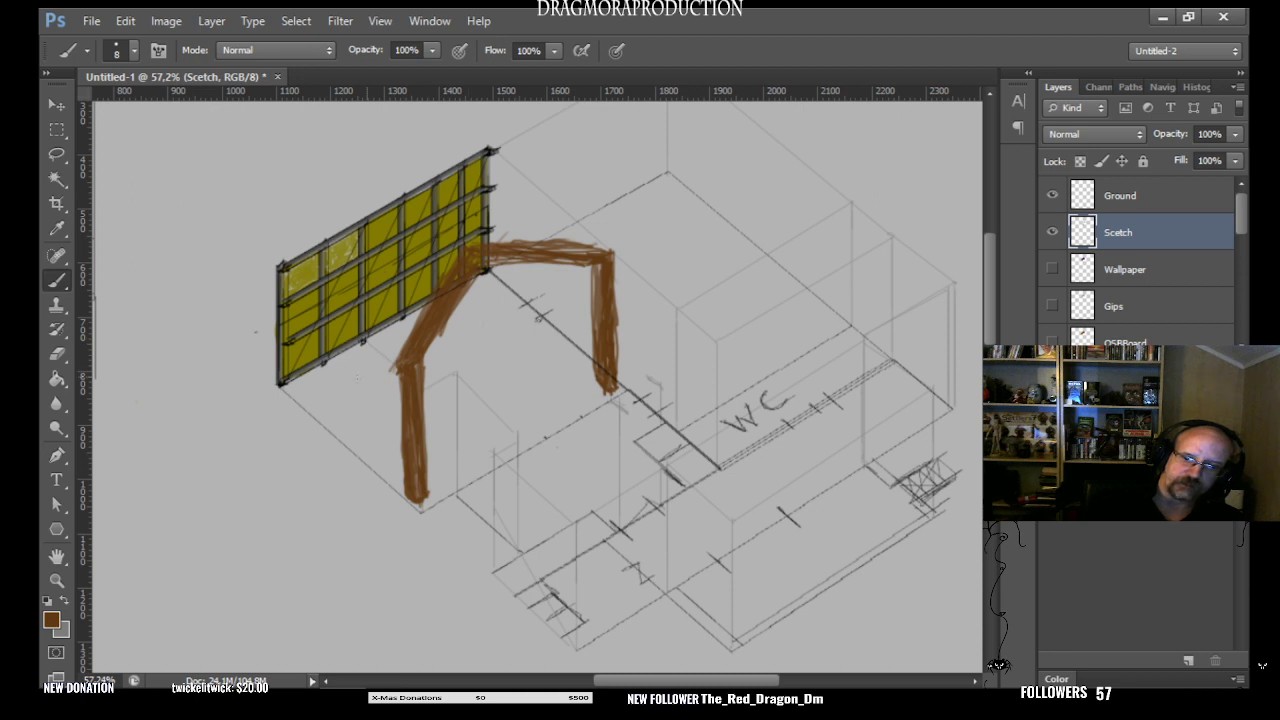
- Sketch thin brown lines below and beside the wall, and letter 4M next to the bend of the slanted beam
drag(342, 345, 340, 456)
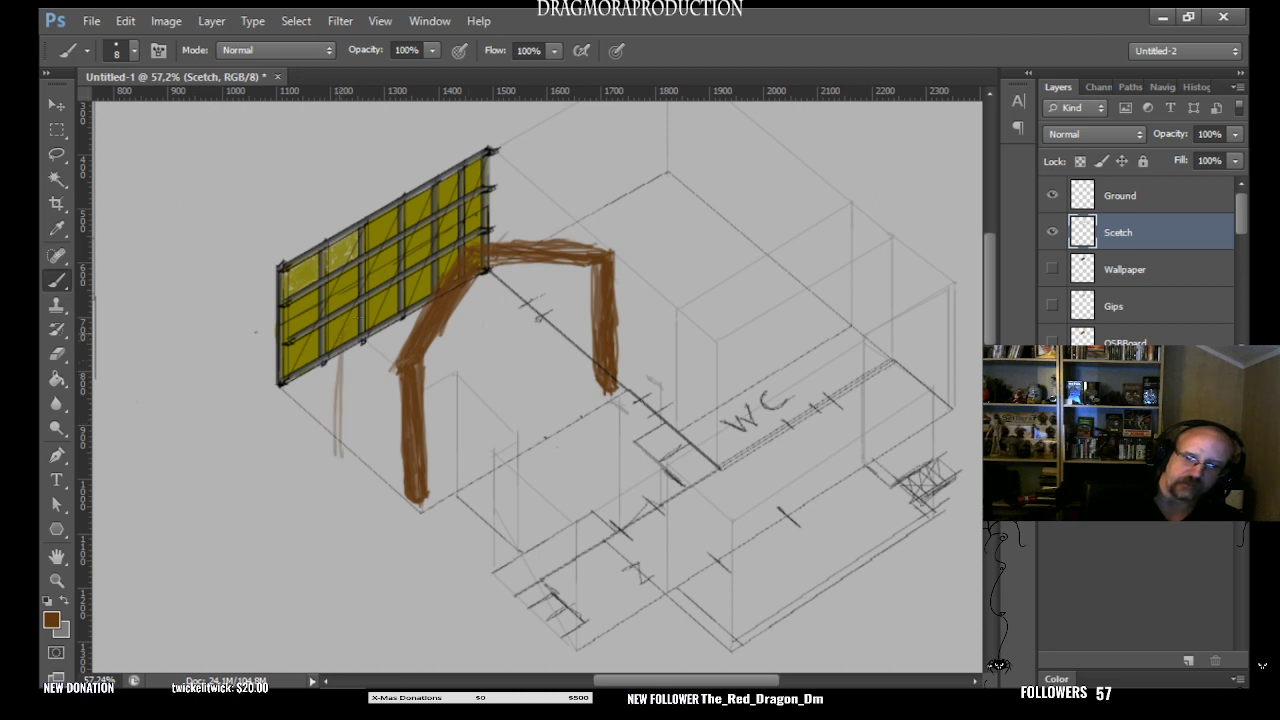
mouse_move(494, 196)
mouse_down()
mouse_move(544, 184)
mouse_move(484, 214)
mouse_up()
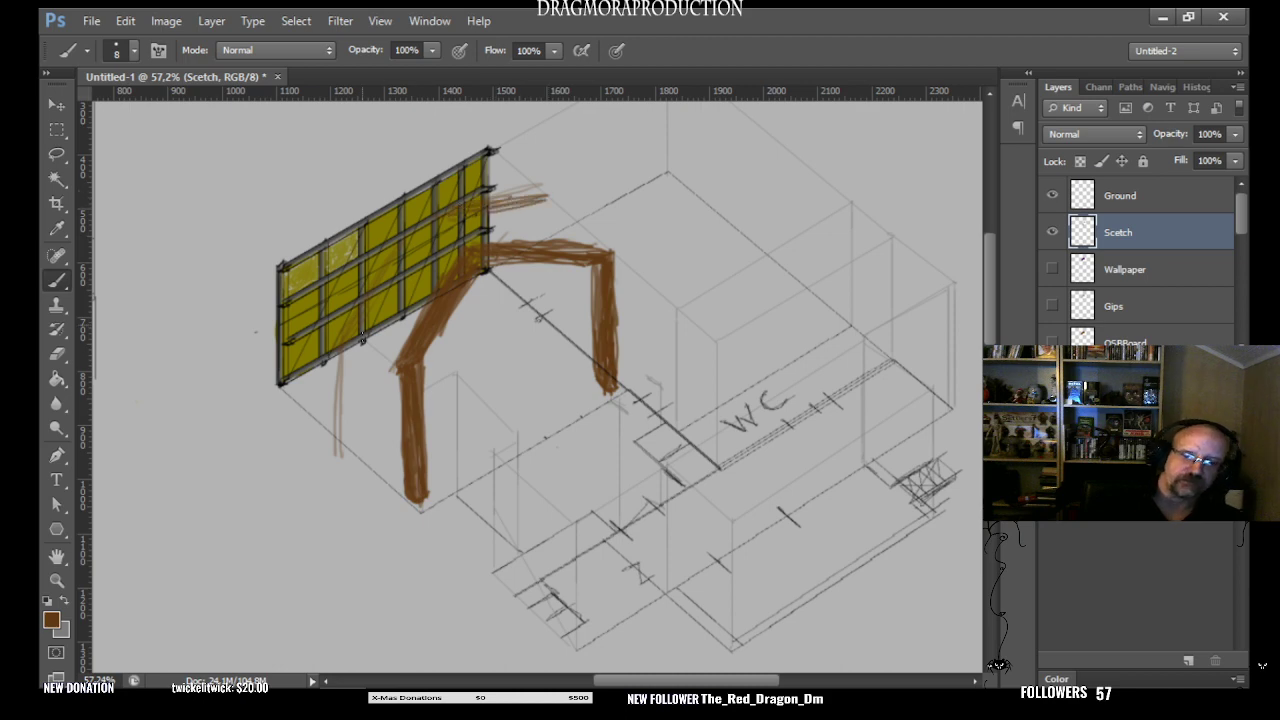
mouse_move(395, 364)
mouse_down()
mouse_move(367, 342)
mouse_move(399, 347)
mouse_up()
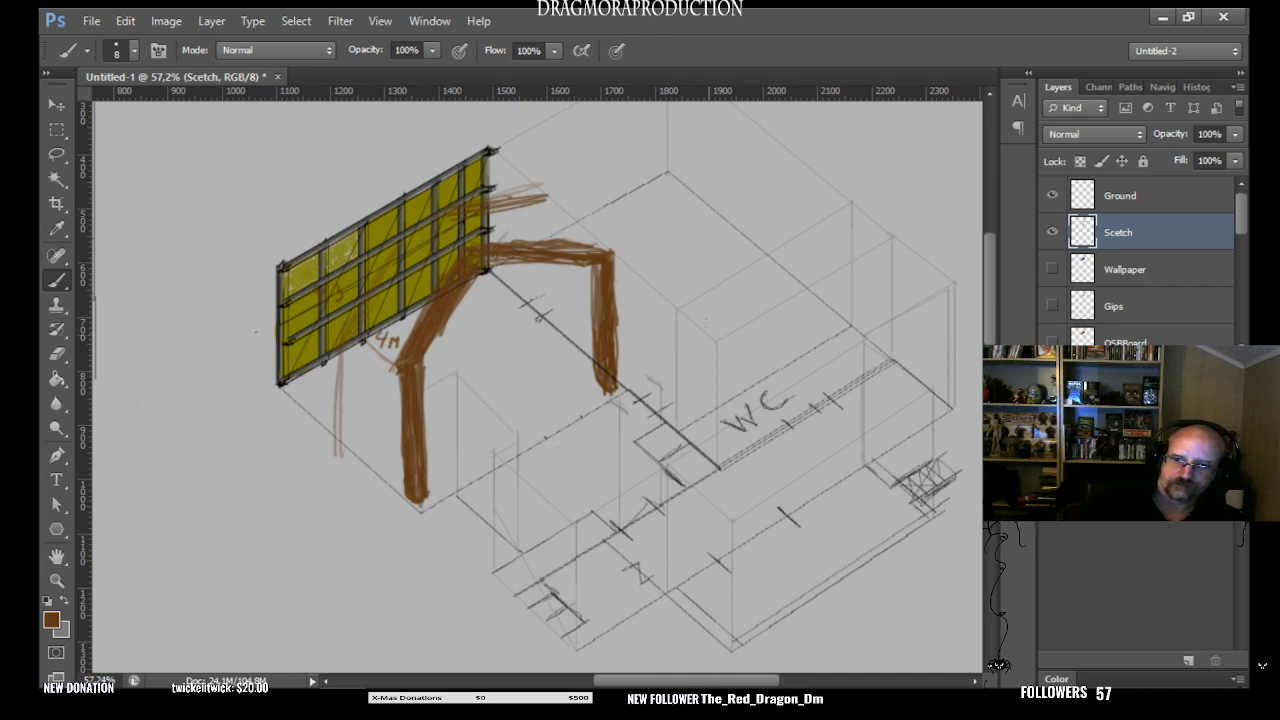
- Brush thin sloping and near-horizontal brown strokes over the WC block and the room in front of it to suggest more beams
mouse_move(678, 306)
mouse_down()
mouse_move(722, 208)
mouse_move(670, 318)
mouse_up()
drag(756, 188, 858, 200)
drag(736, 518, 820, 386)
drag(792, 436, 753, 504)
mouse_move(830, 386)
mouse_down()
mouse_move(934, 391)
mouse_move(808, 396)
mouse_move(948, 391)
mouse_up()
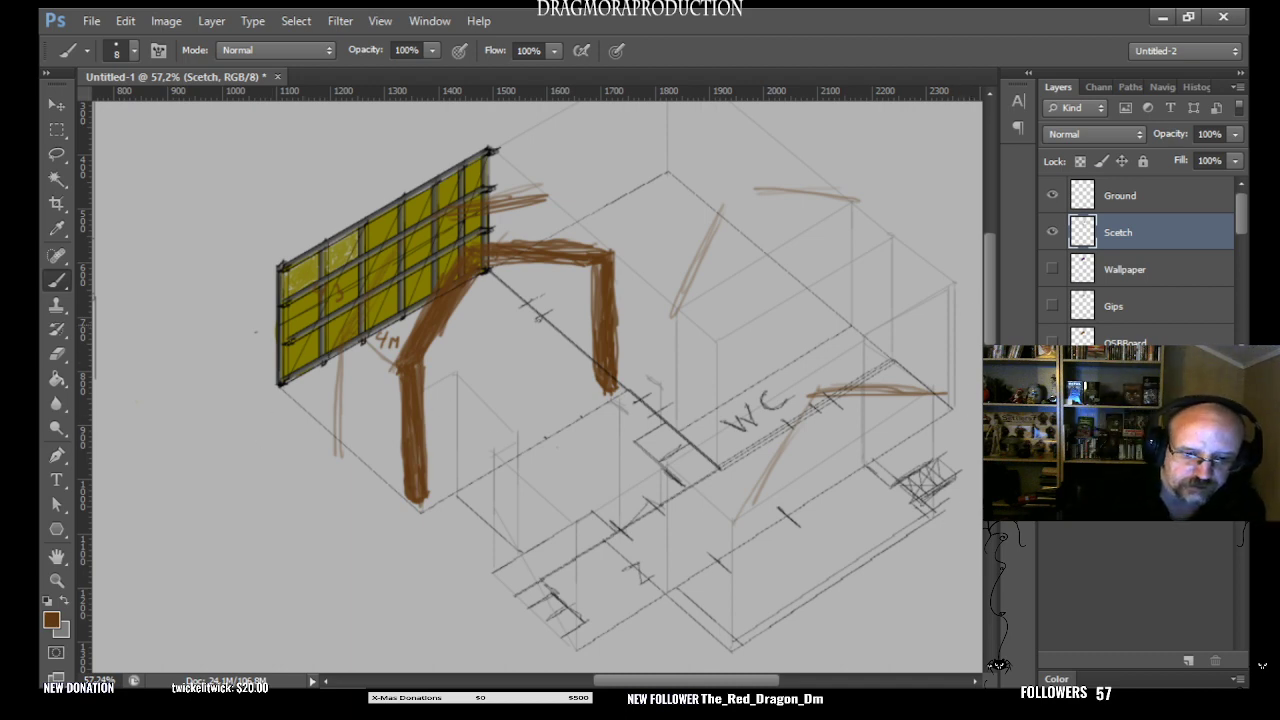
- Brush thin vertical brown strokes at both ends of the coloured wall
mouse_move(294, 345)
mouse_down()
mouse_move(296, 410)
mouse_move(293, 285)
mouse_up()
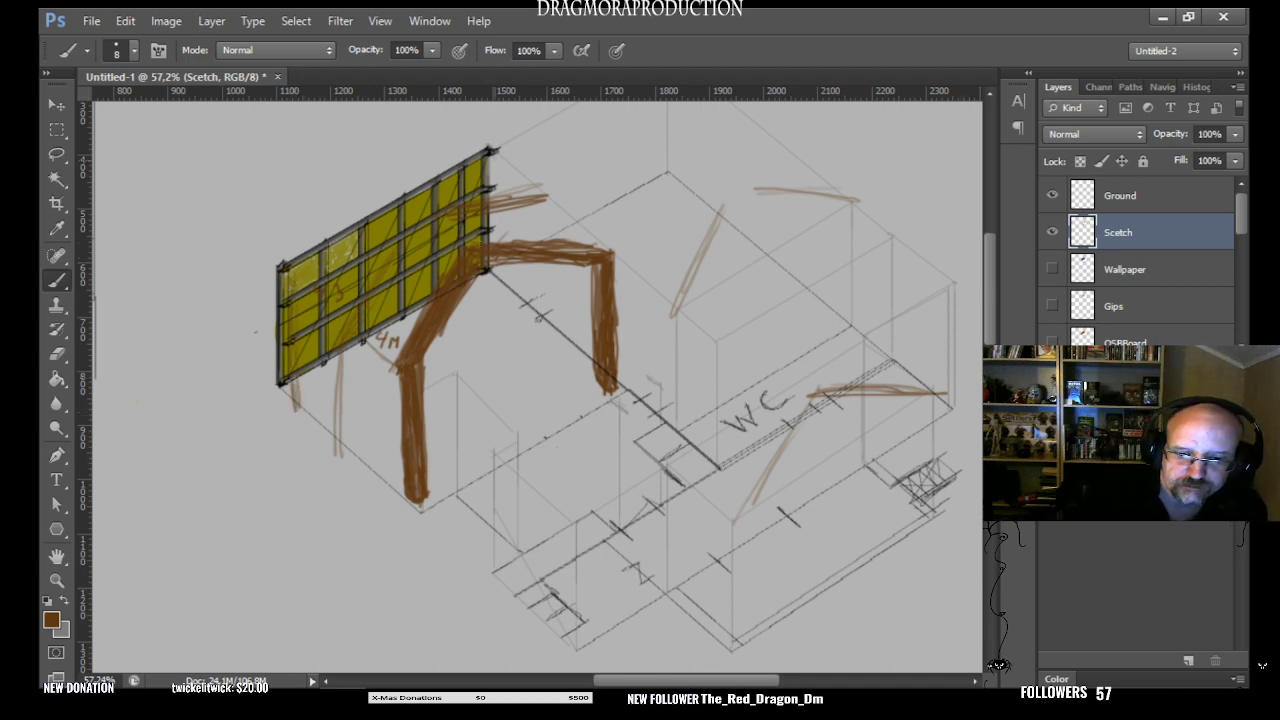
drag(505, 160, 504, 244)
drag(508, 256, 506, 276)
drag(506, 180, 507, 284)
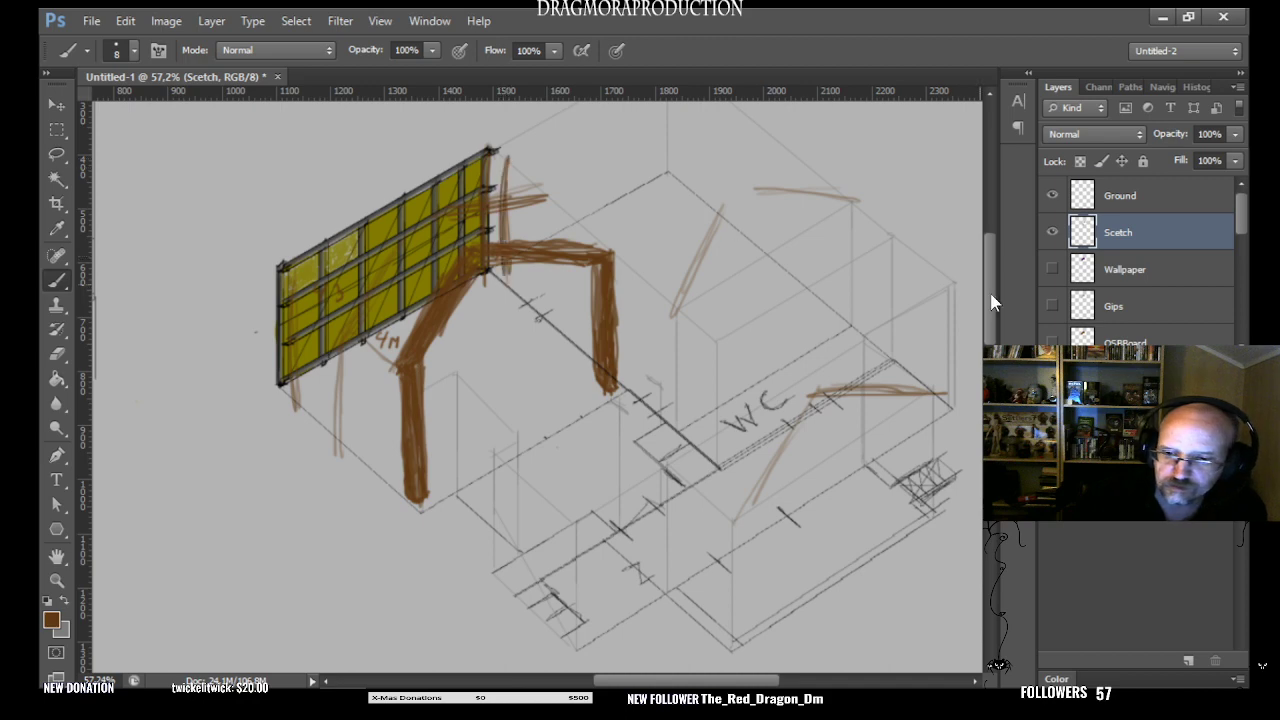
- Brush a pair of vertical brown posts at the building's back corner and faint strokes around the WC block, undoing the last stray stroke
scroll(993, 303, up, 3)
mouse_move(683, 197)
mouse_down()
mouse_move(685, 325)
mouse_move(656, 312)
mouse_move(658, 280)
mouse_up()
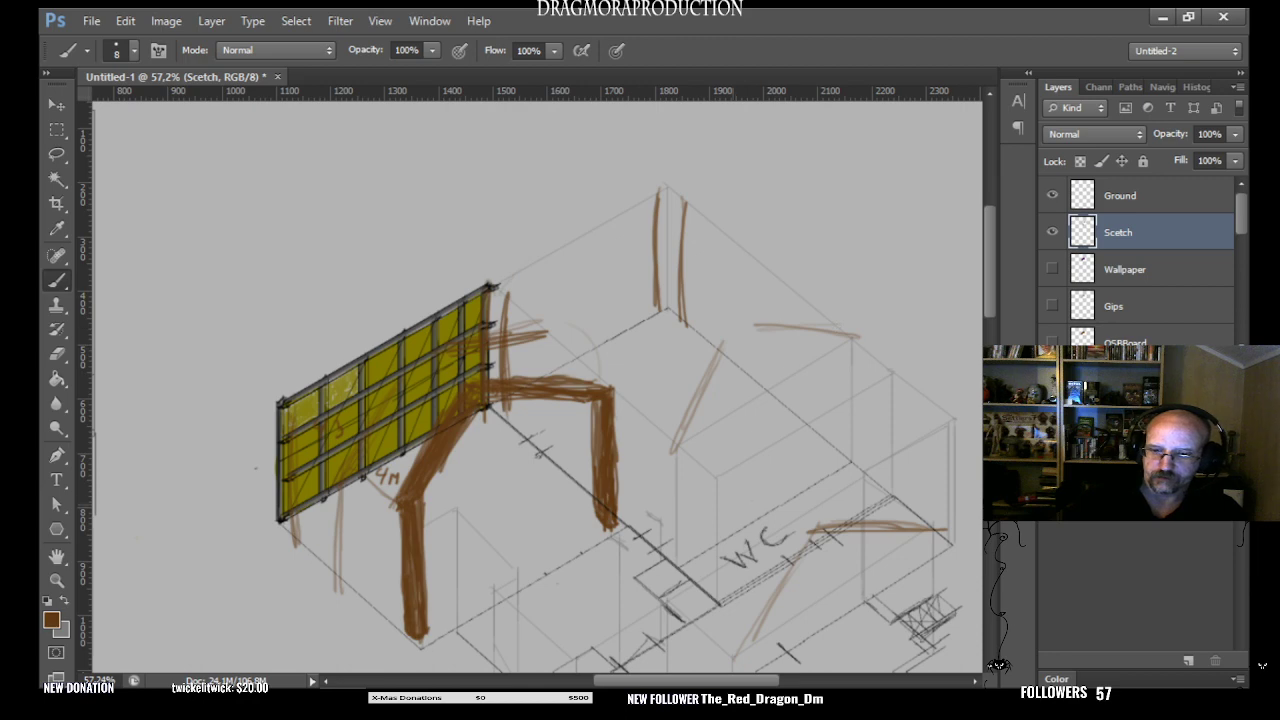
drag(716, 470, 709, 520)
drag(719, 582, 727, 620)
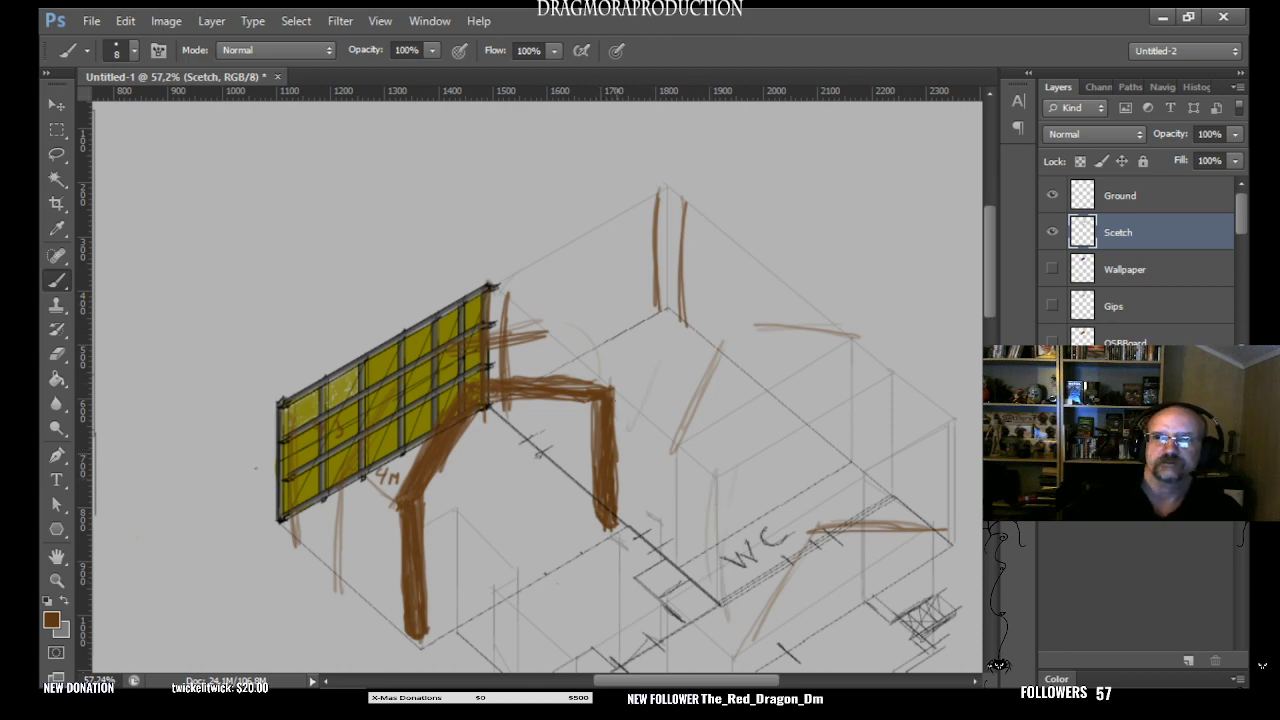
drag(652, 322, 610, 386)
mouse_move(770, 288)
mouse_down()
mouse_move(700, 296)
mouse_move(800, 302)
mouse_up()
key(ctrl+z)
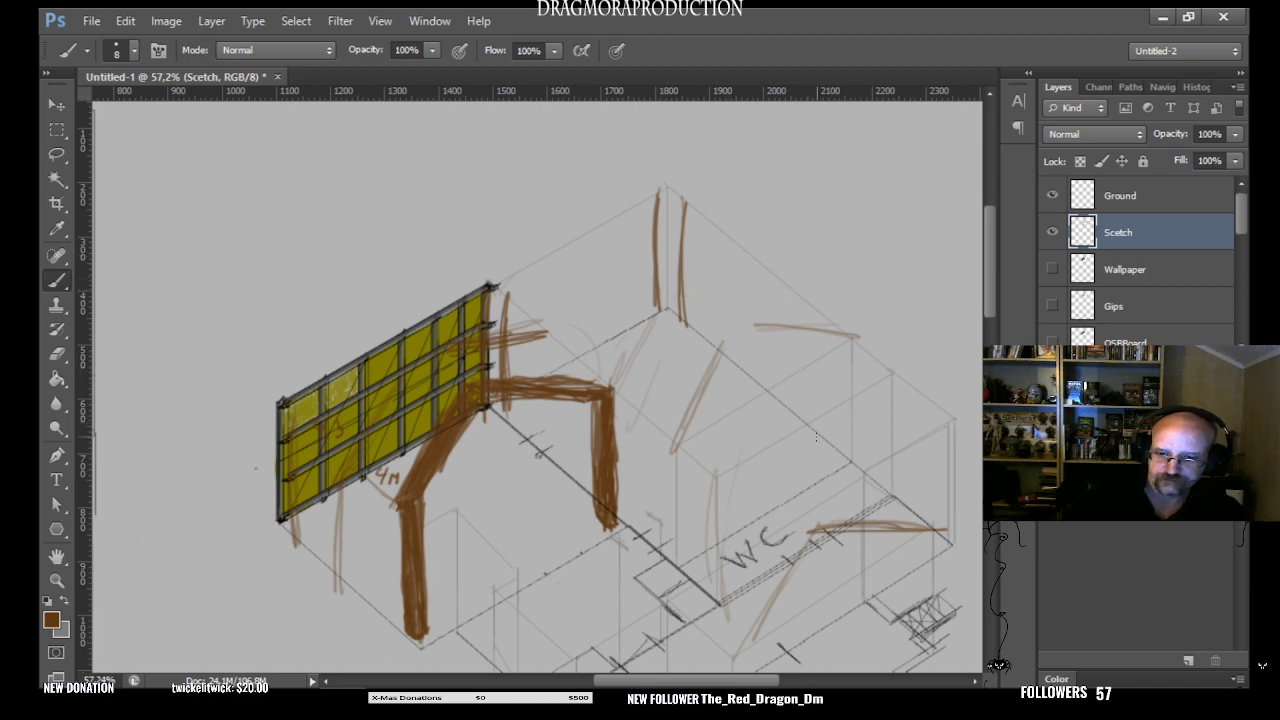
- Hide the Scetch layer and show the Wallpaper, Gips and OSBBoard layers, keeping the Ground layer shown
click(1051, 232)
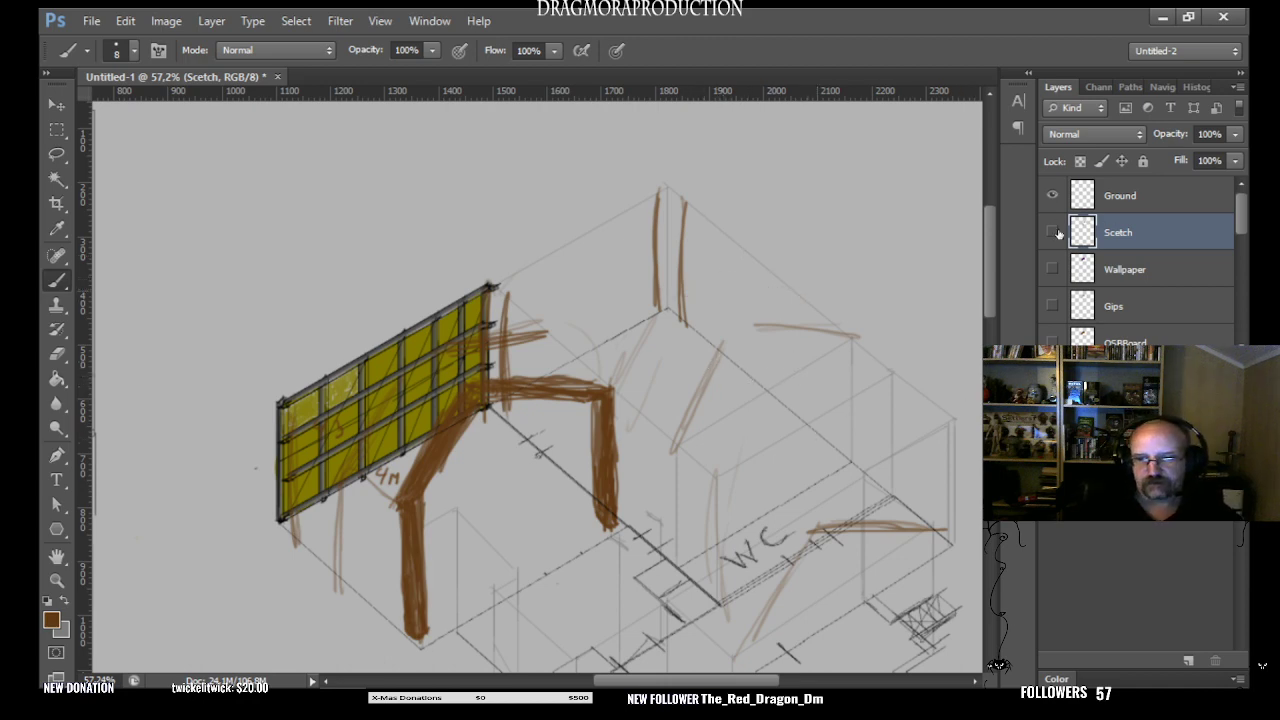
scroll(993, 329, down, 3)
scroll(993, 329, up, 2)
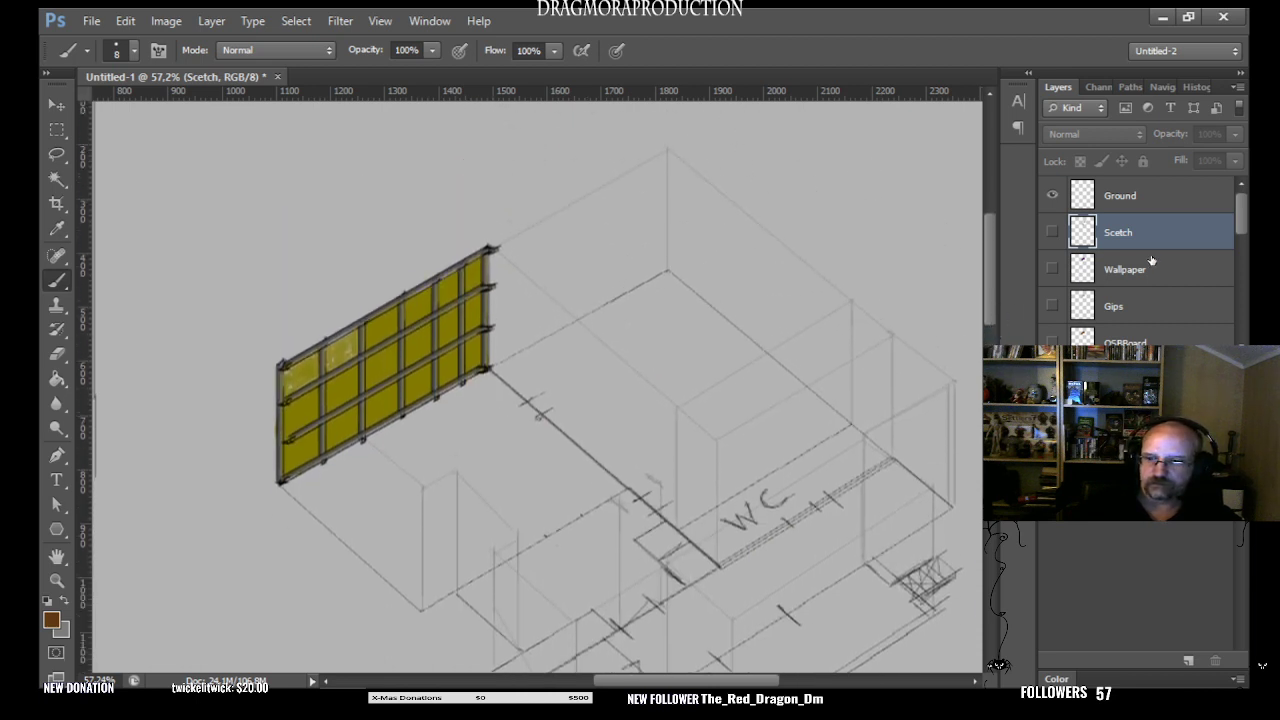
click(1052, 269)
click(1052, 305)
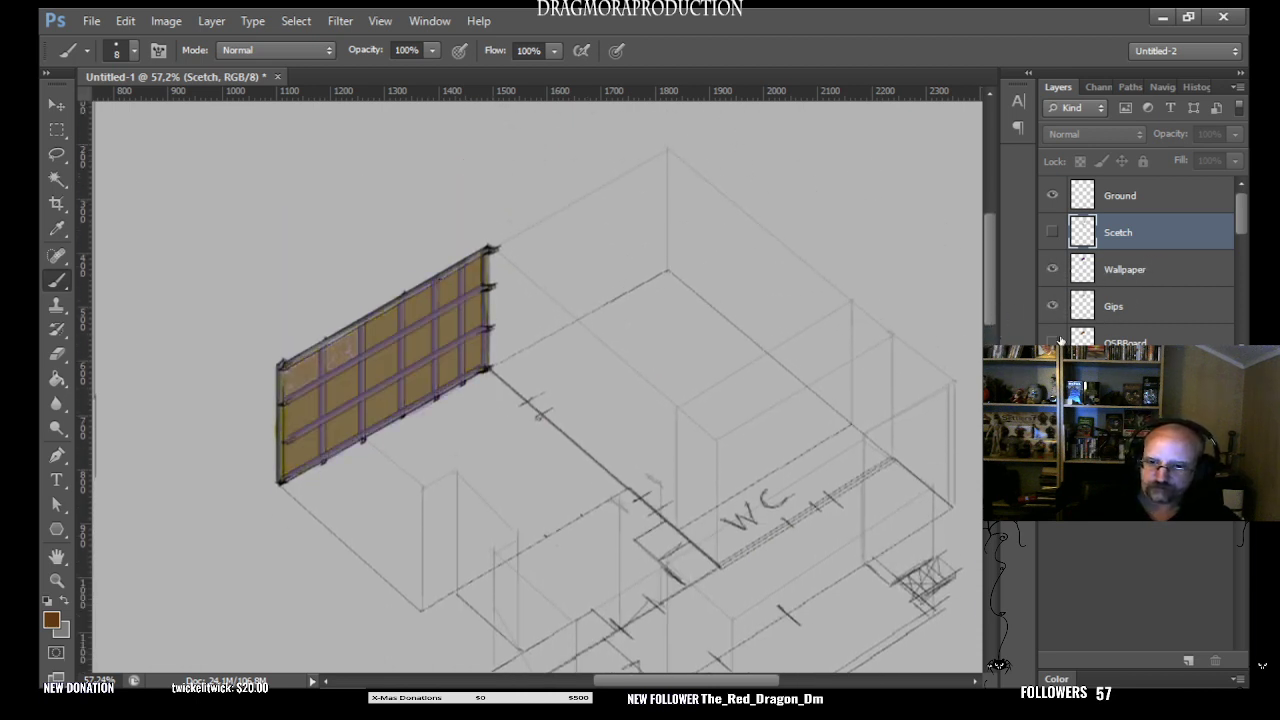
click(1052, 341)
click(1052, 195)
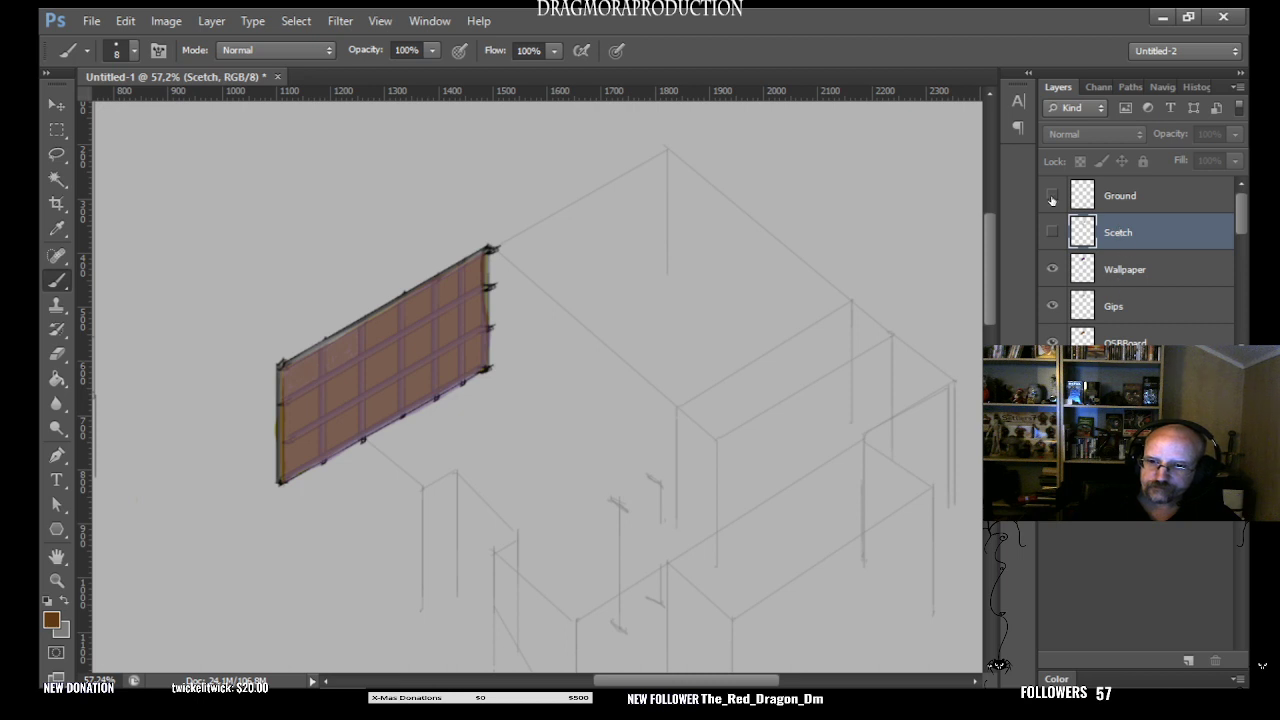
click(1051, 195)
scroll(1240, 237, down, 1)
scroll(1240, 240, down, 1)
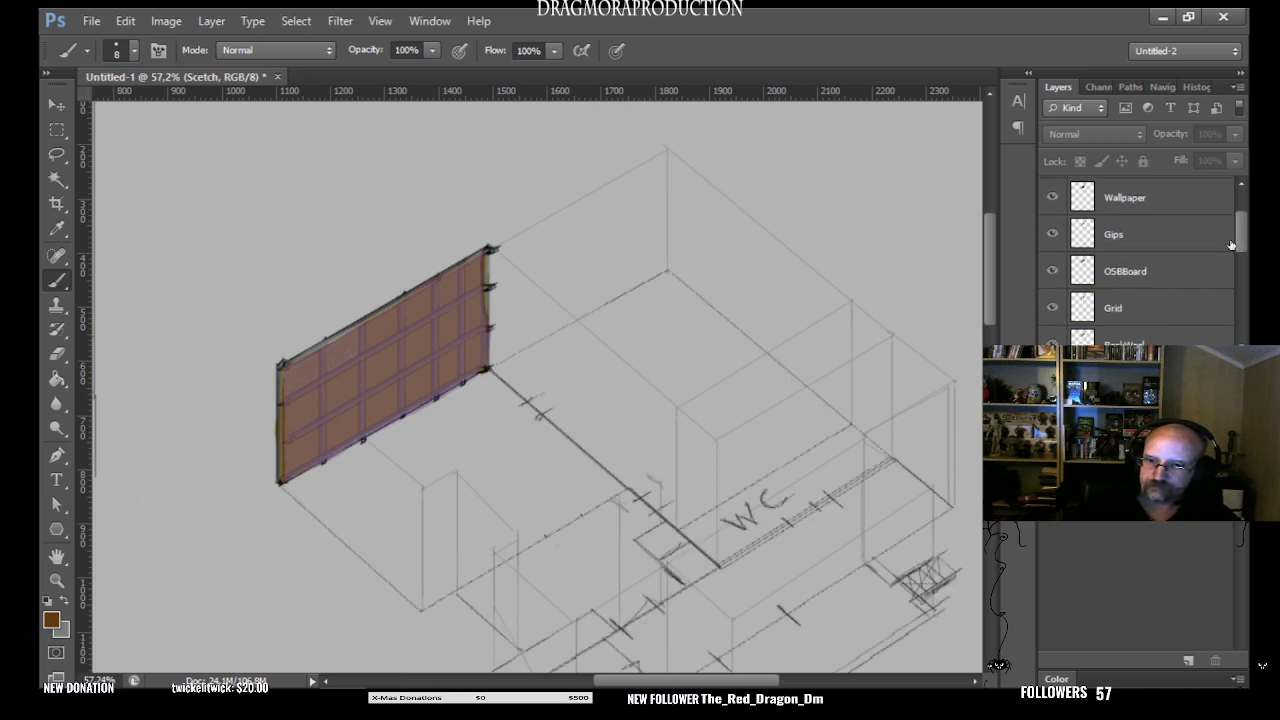
scroll(1237, 262, down, 2)
scroll(1237, 260, down, 1)
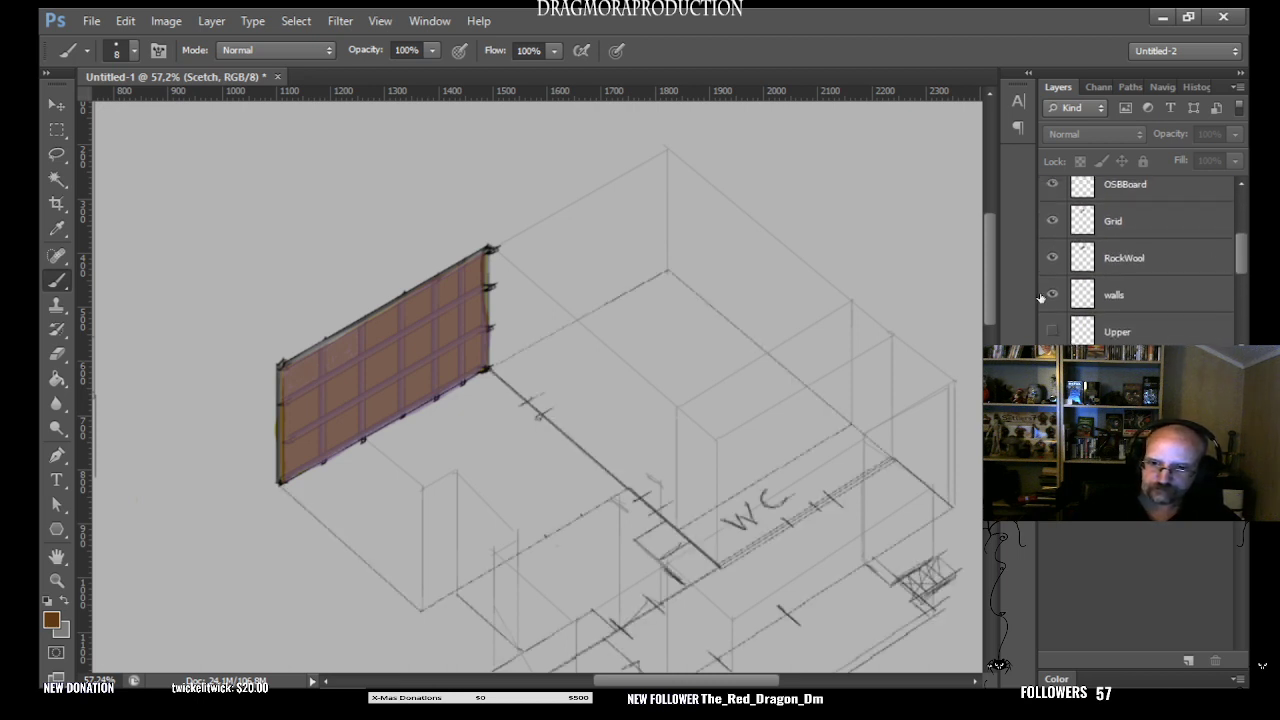
click(861, 456)
key(Return)
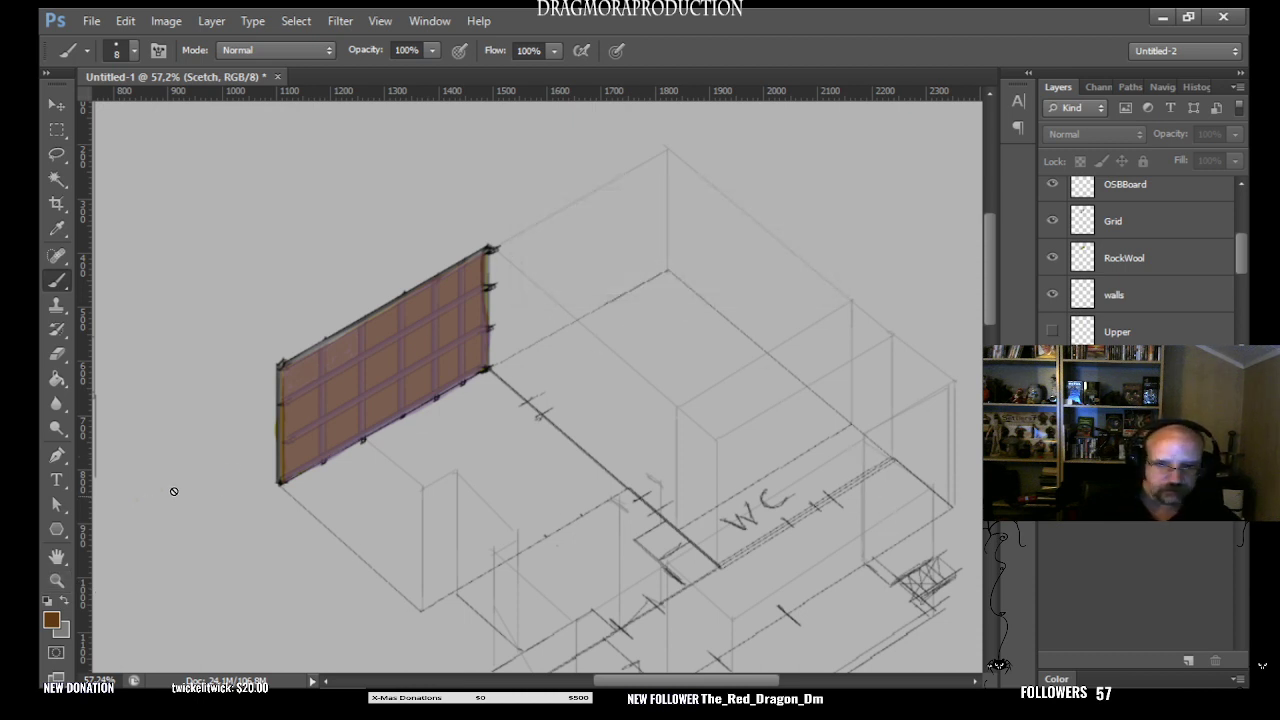
- Make the Ground layer active and bring the flat floor plan and the angled drawing into view together
click(57, 580)
scroll(1238, 254, up, 2)
scroll(1238, 254, up, 1)
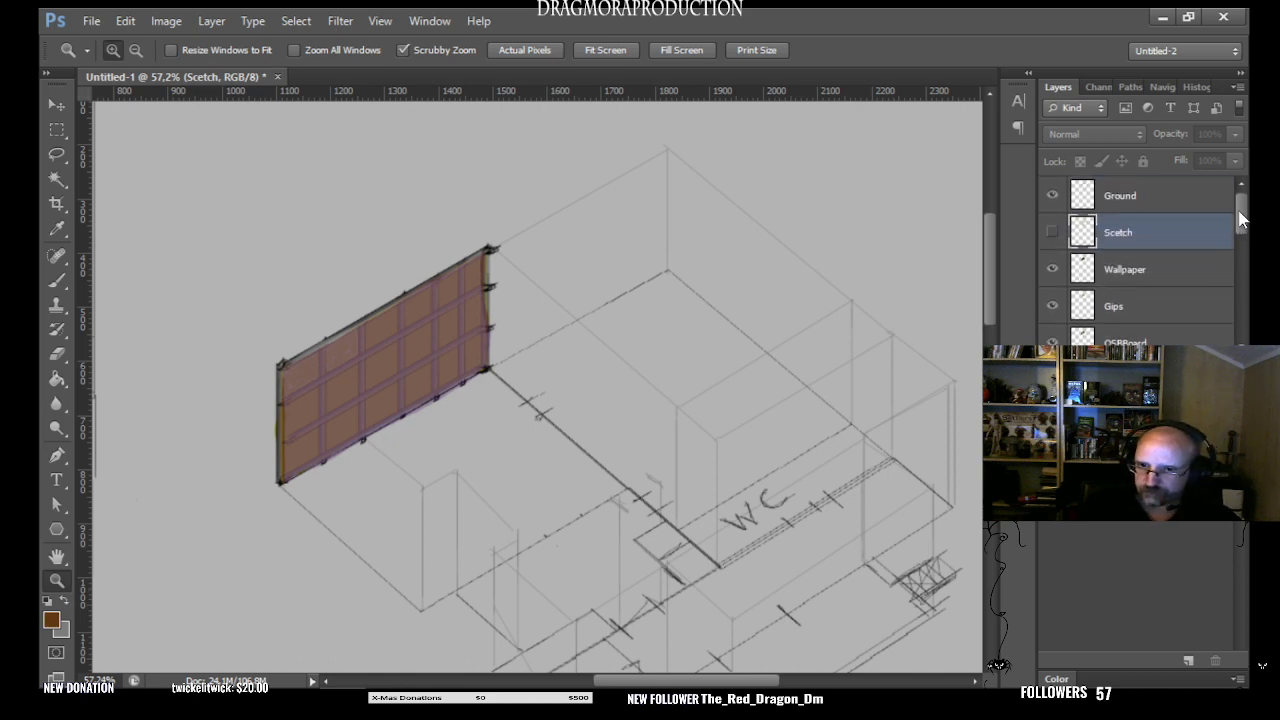
click(1130, 195)
scroll(655, 445, down, 1)
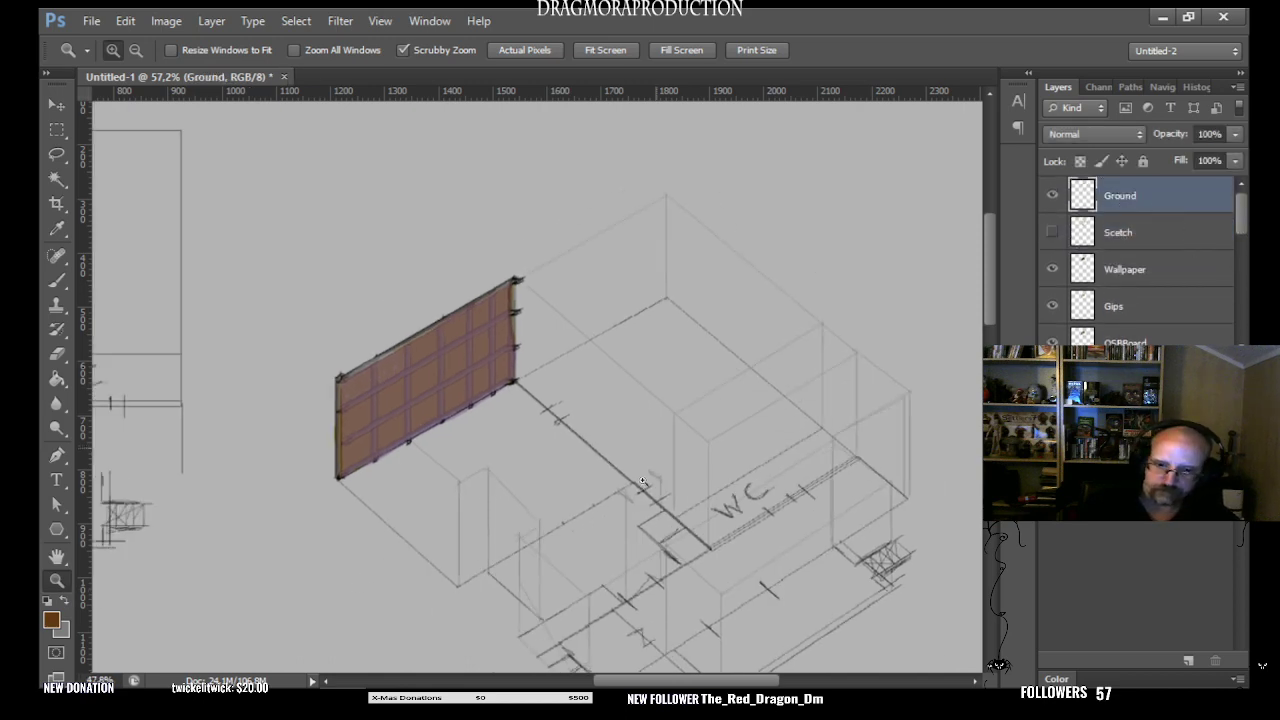
scroll(810, 397, down, 3)
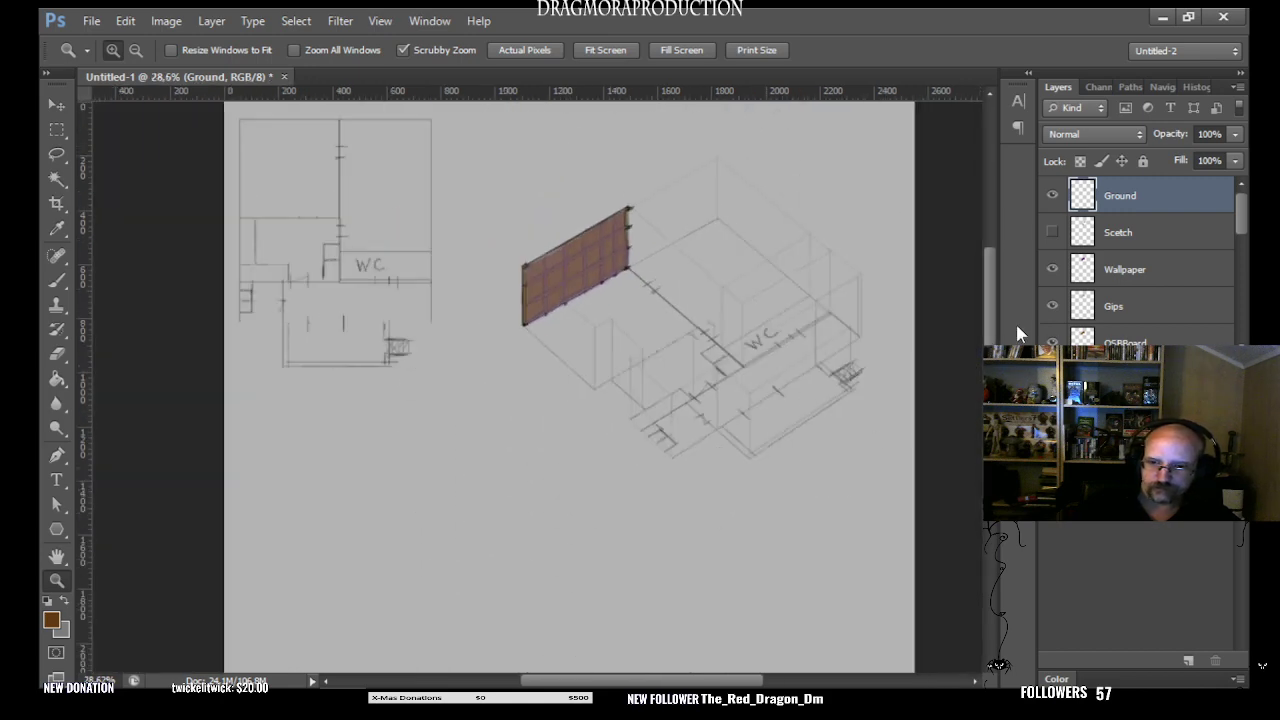
drag(989, 380, 989, 362)
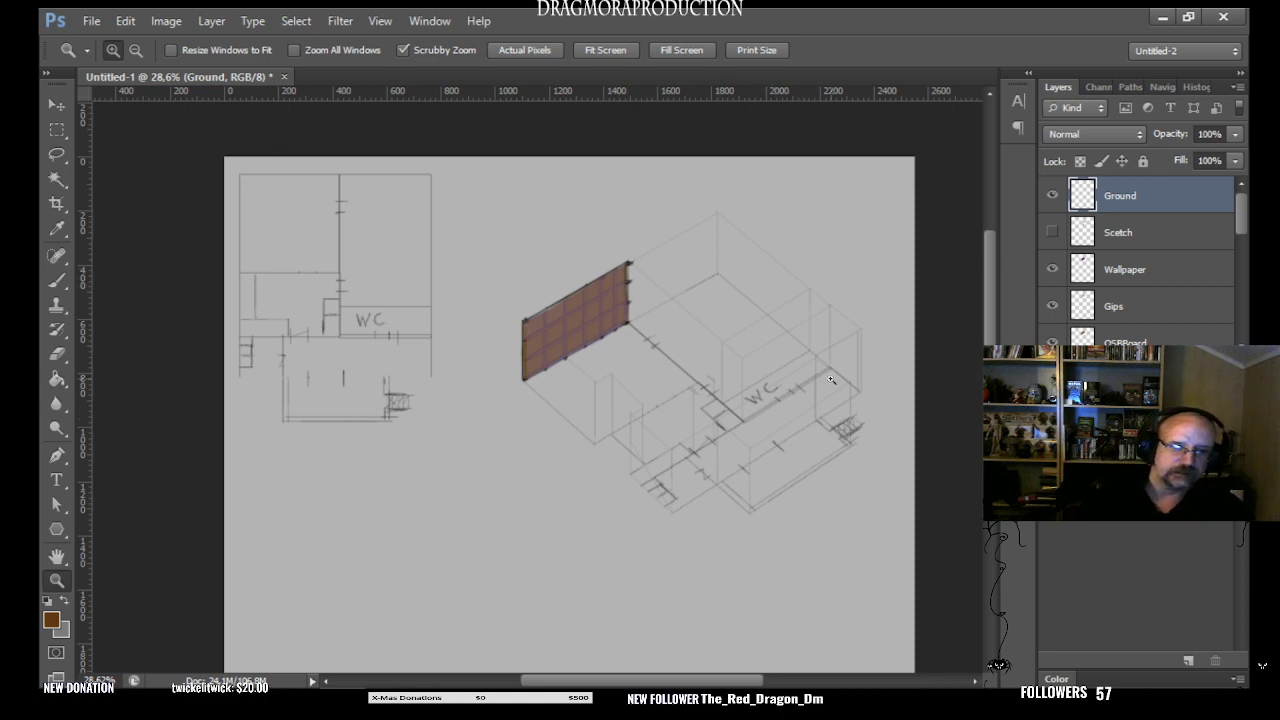
- Add a new empty layer above the Ground layer with the Brush tool active and the angled drawing enlarged
click(57, 280)
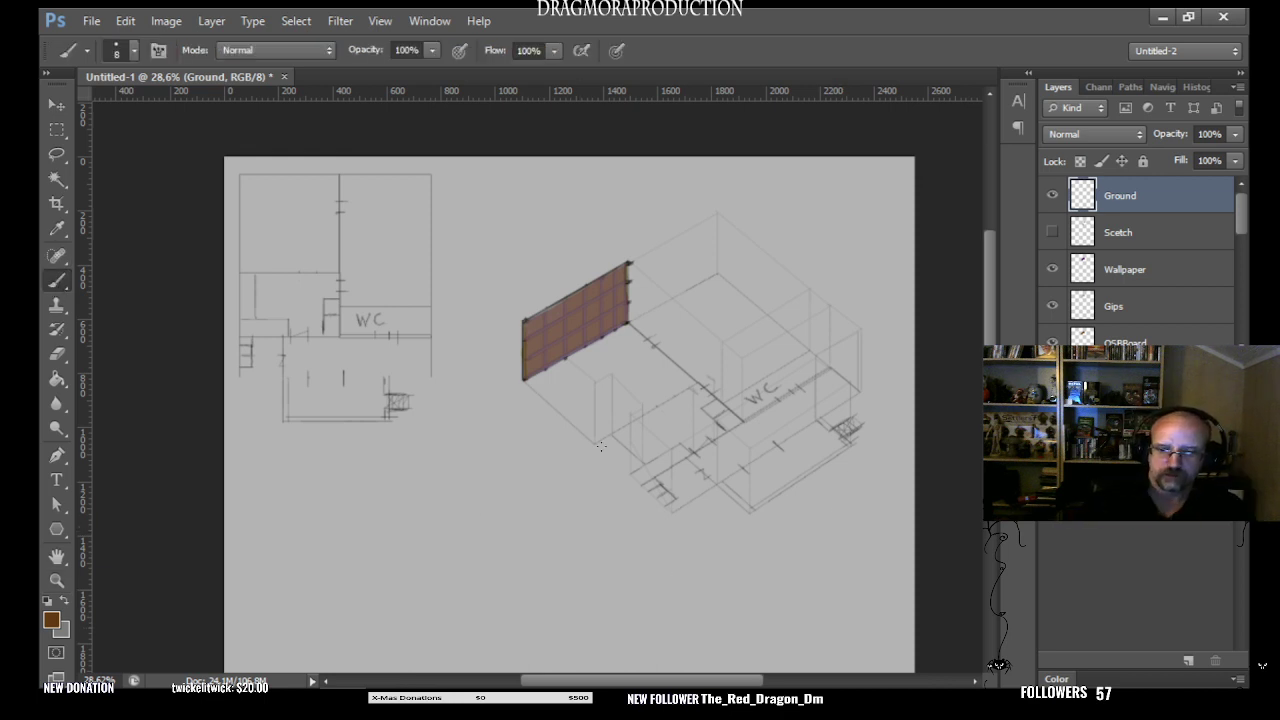
click(57, 580)
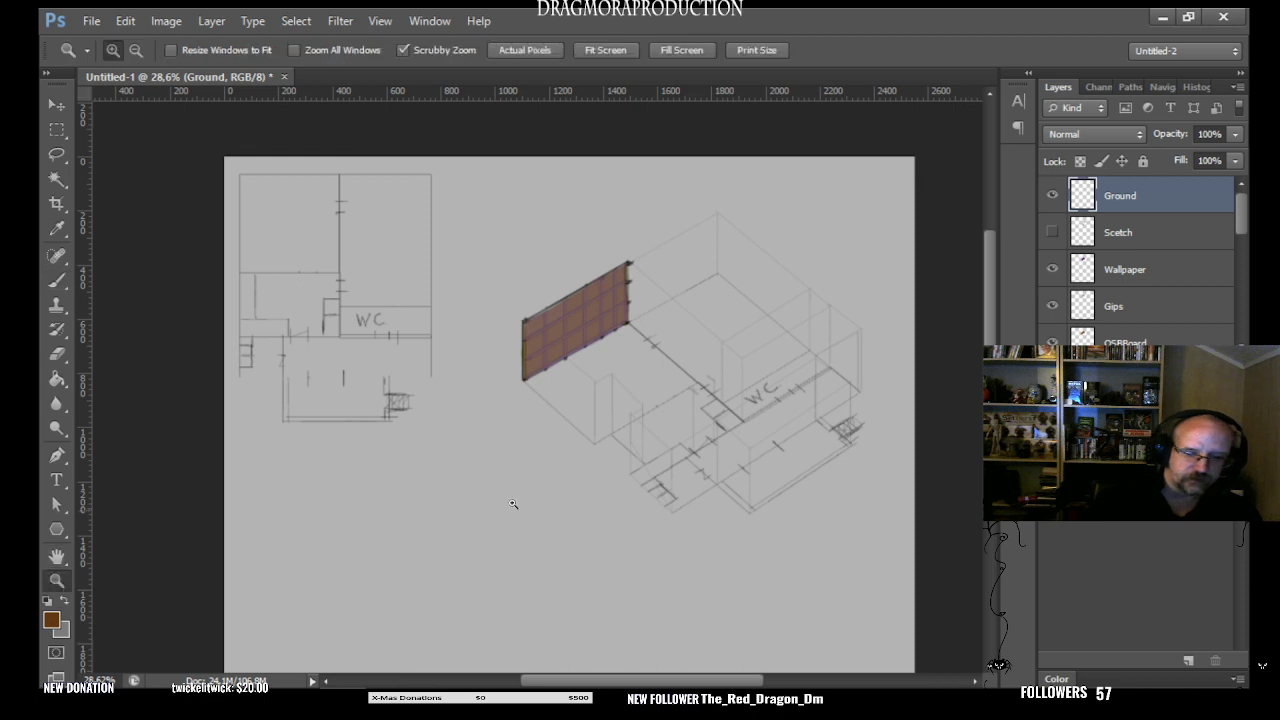
click(600, 396)
click(604, 426)
click(57, 280)
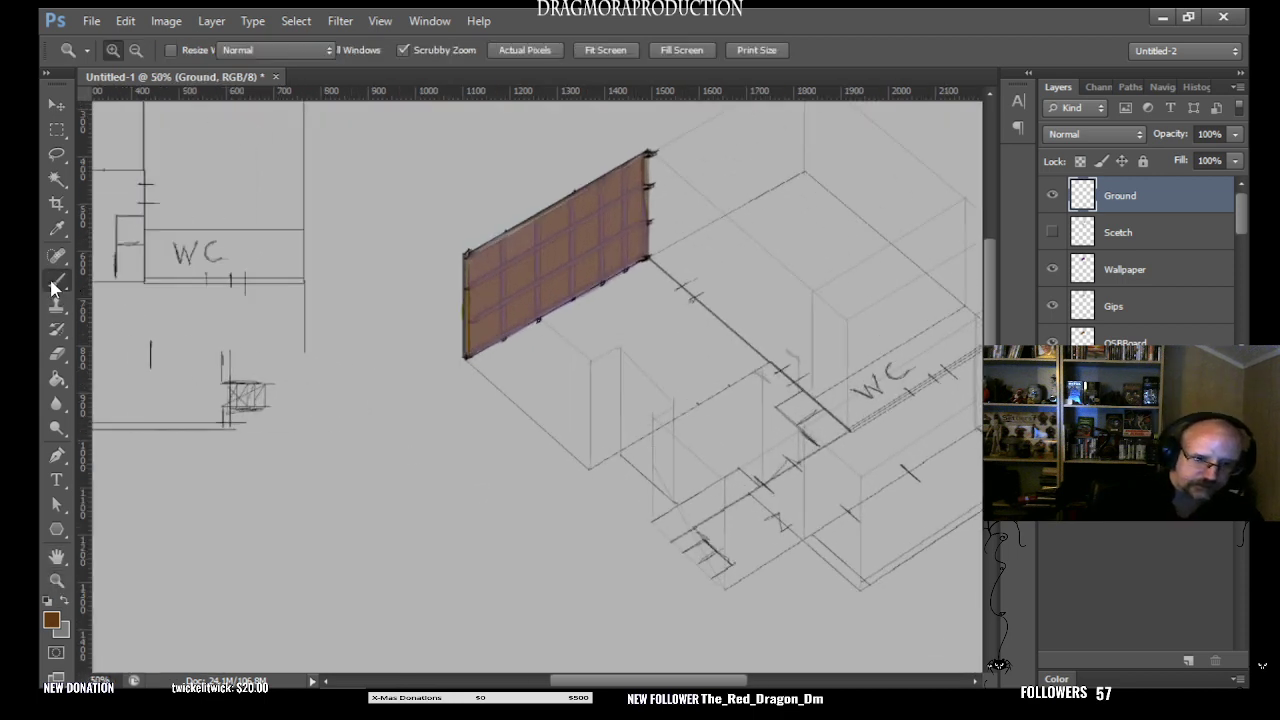
click(1188, 660)
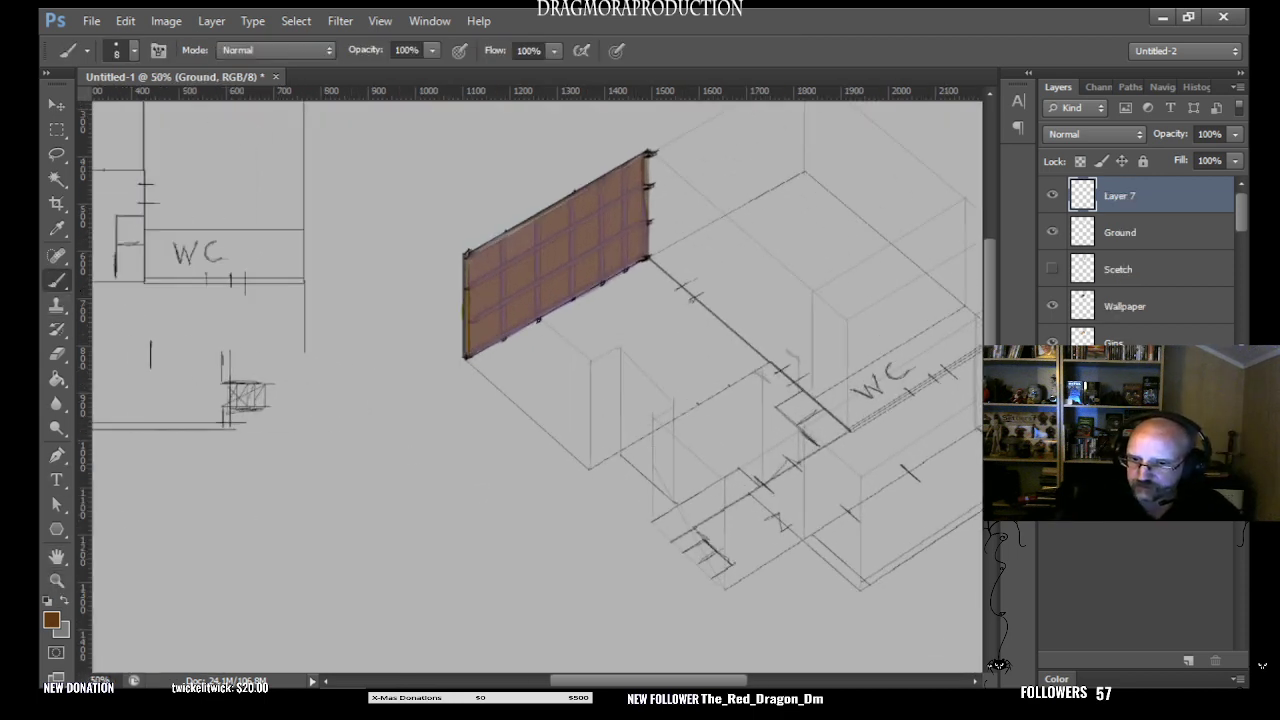
- Show and hide the Scetch layer again to check the brown frame, and hide the new Layer 7
click(1050, 268)
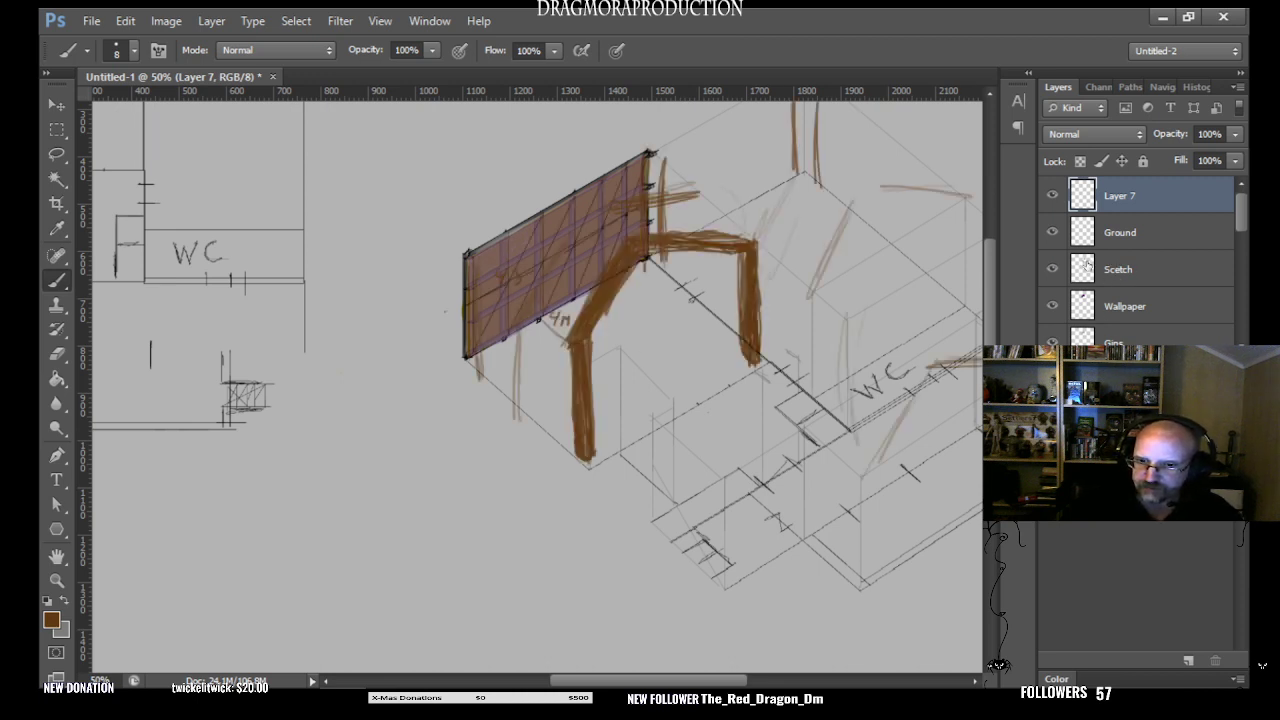
click(1050, 269)
click(1052, 195)
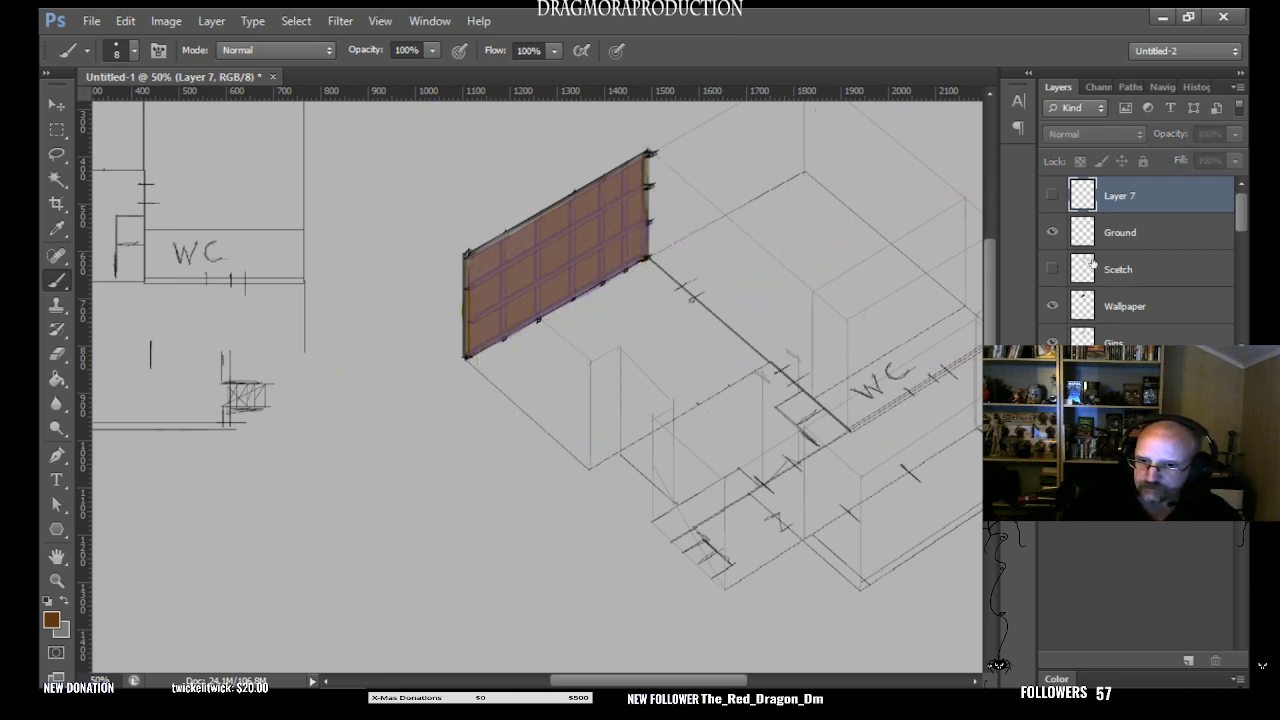
- Show the Scetch layer, make it active, and brush a short grey patch at the foot of the brown frame's front post
click(1120, 270)
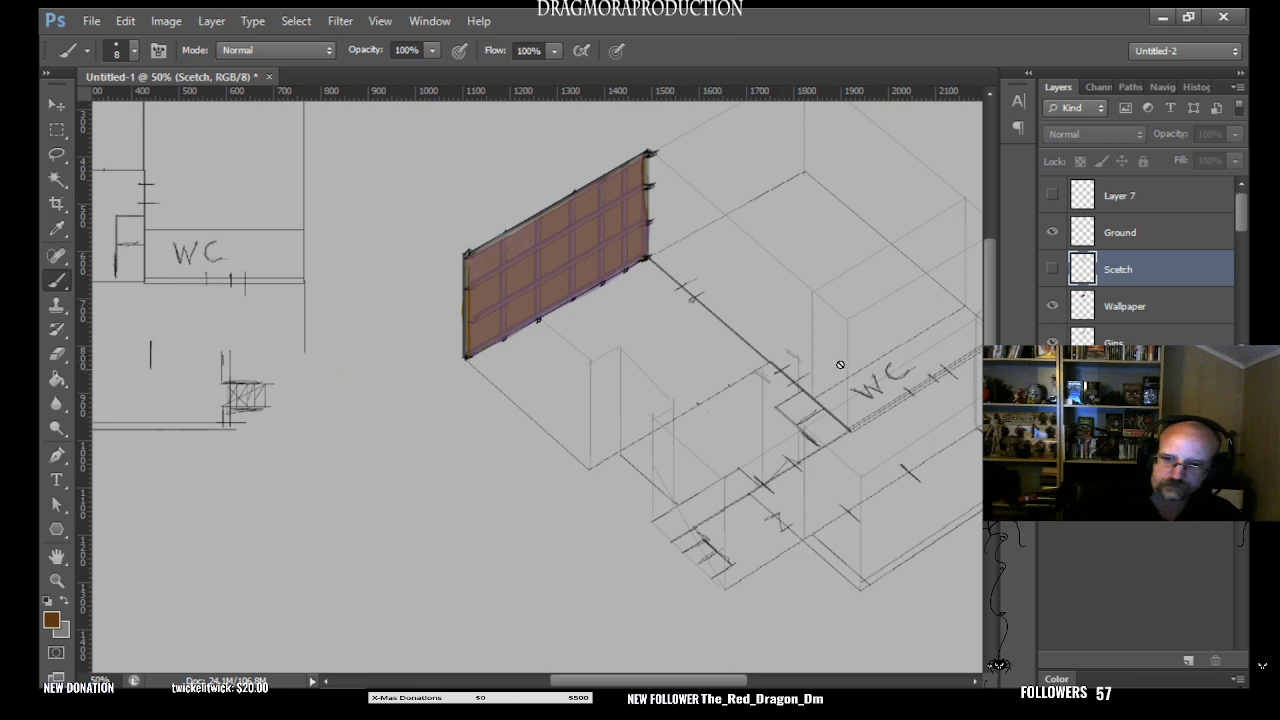
click(1052, 268)
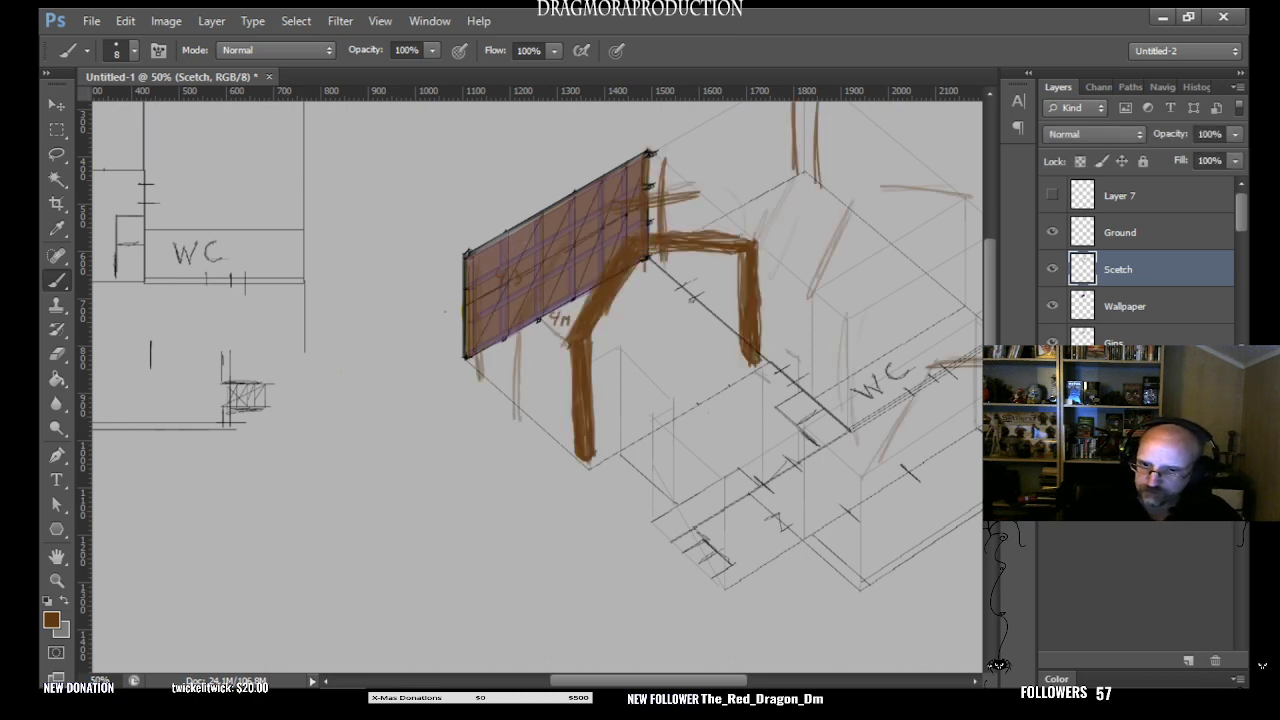
key(x)
mouse_move(618, 434)
mouse_down()
mouse_move(582, 471)
mouse_move(617, 449)
mouse_up()
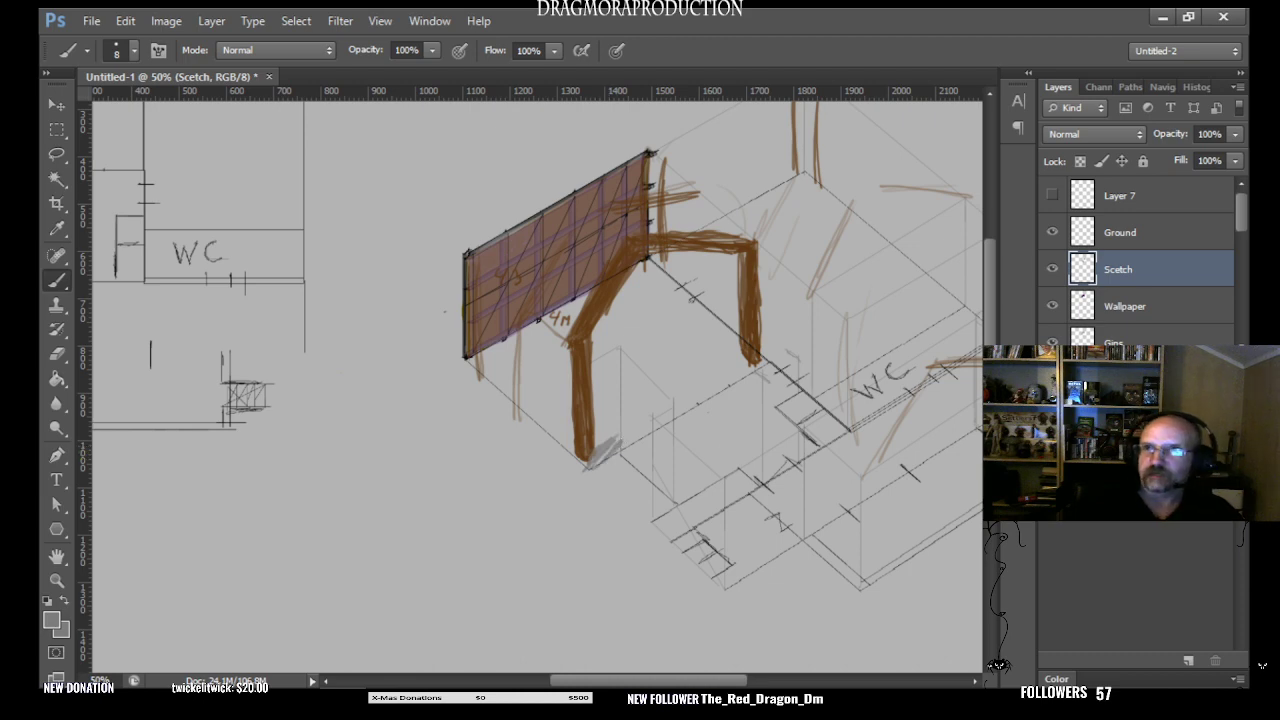
- Sketch vertical brown studs along the stepped front wall, from beside the frame's front post to the small stairs
key(x)
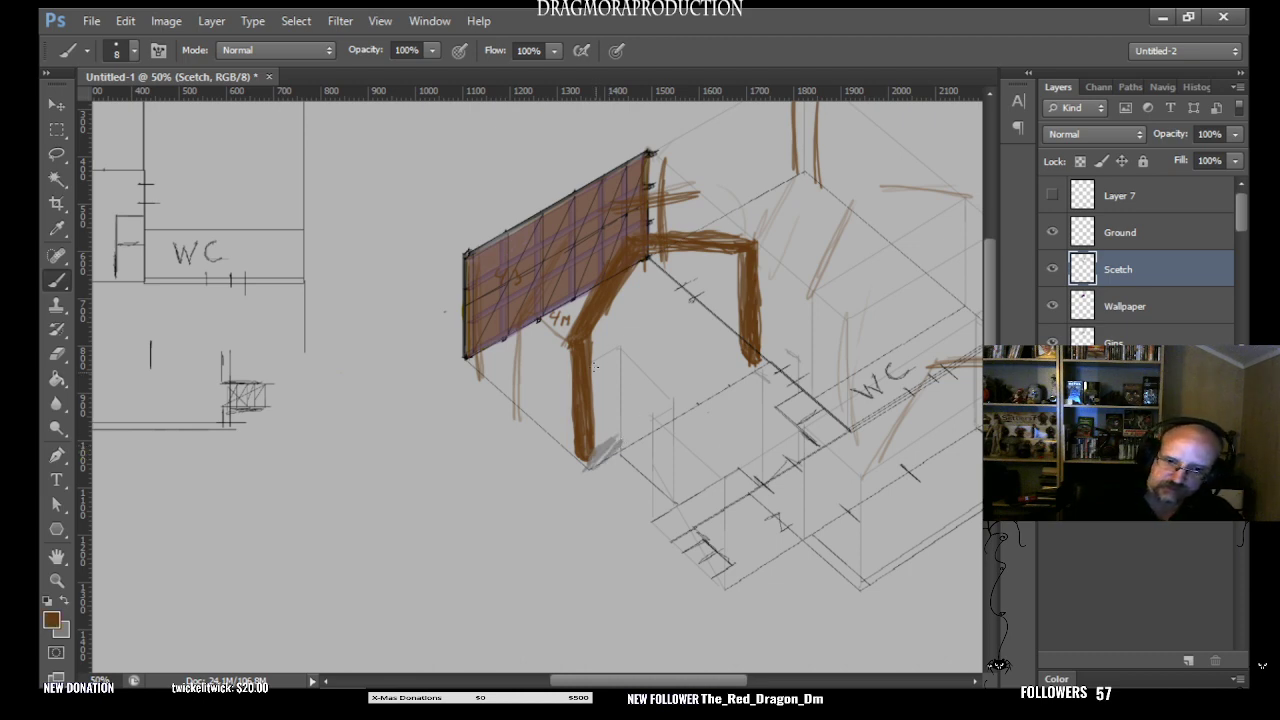
mouse_move(596, 367)
mouse_down()
mouse_move(595, 460)
mouse_move(596, 363)
mouse_move(594, 392)
mouse_move(613, 395)
mouse_move(613, 357)
mouse_move(617, 424)
mouse_move(604, 401)
mouse_move(603, 434)
mouse_move(613, 356)
mouse_move(598, 354)
mouse_move(607, 409)
mouse_move(601, 364)
mouse_move(606, 404)
mouse_move(603, 376)
mouse_move(653, 411)
mouse_move(662, 526)
mouse_move(667, 436)
mouse_move(672, 503)
mouse_move(690, 460)
mouse_move(708, 536)
mouse_up()
drag(715, 472, 717, 570)
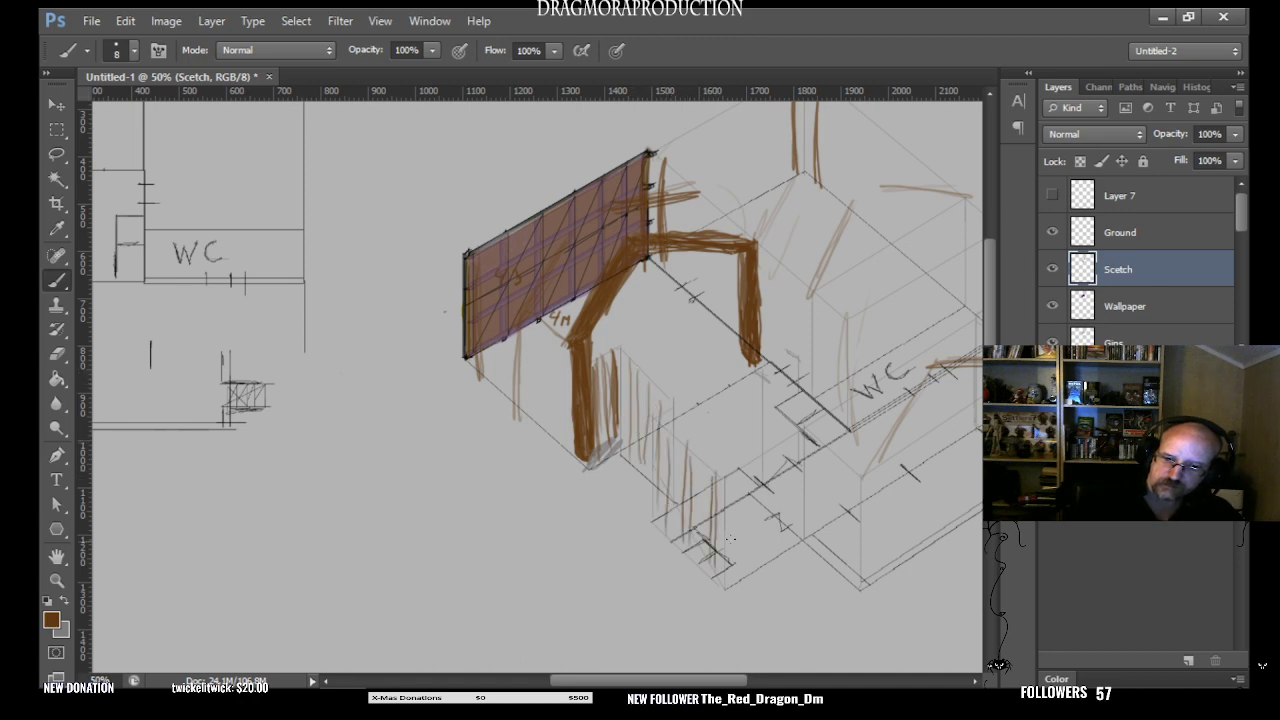
- Try brown window outlines on the front walls of the angled drawing and undo them, keeping the vertical studs
mouse_move(680, 482)
mouse_down()
mouse_move(704, 516)
mouse_move(707, 495)
mouse_move(684, 483)
mouse_move(702, 478)
mouse_move(734, 526)
mouse_move(728, 499)
mouse_move(769, 481)
mouse_move(747, 503)
mouse_move(751, 522)
mouse_move(789, 482)
mouse_up()
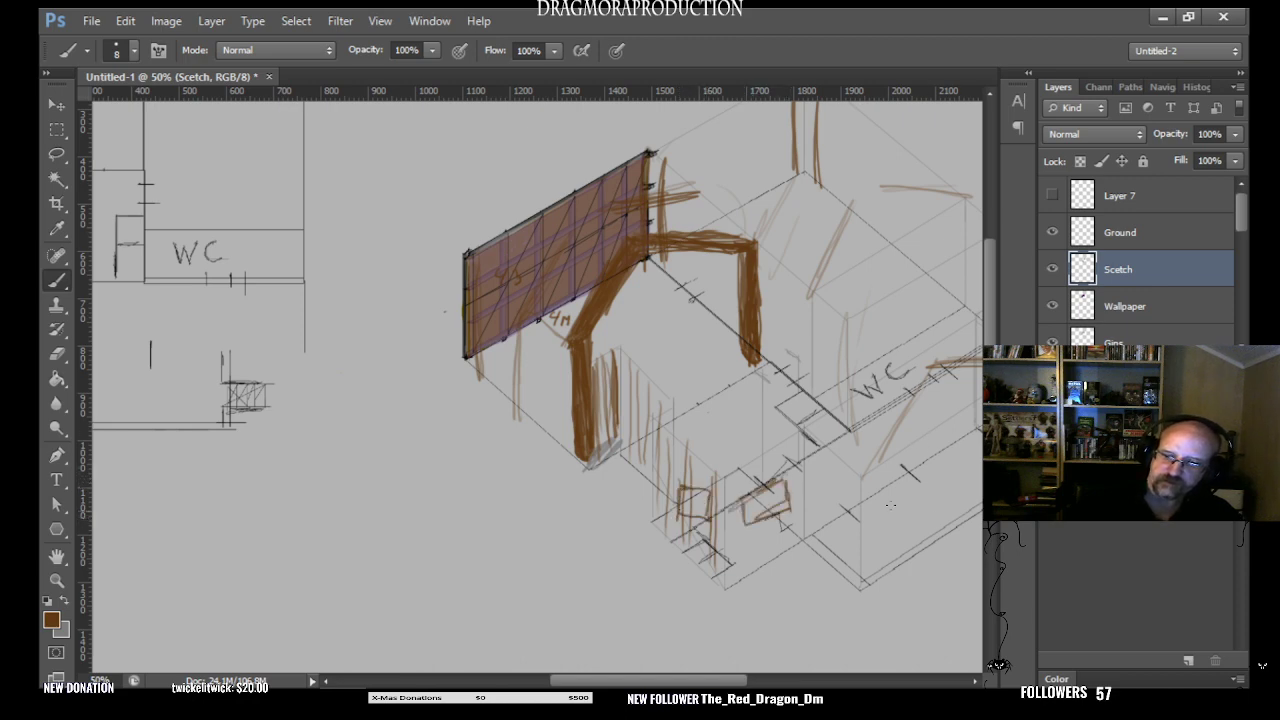
mouse_move(890, 504)
mouse_down()
mouse_move(930, 462)
mouse_move(932, 502)
mouse_move(895, 508)
mouse_move(893, 526)
mouse_up()
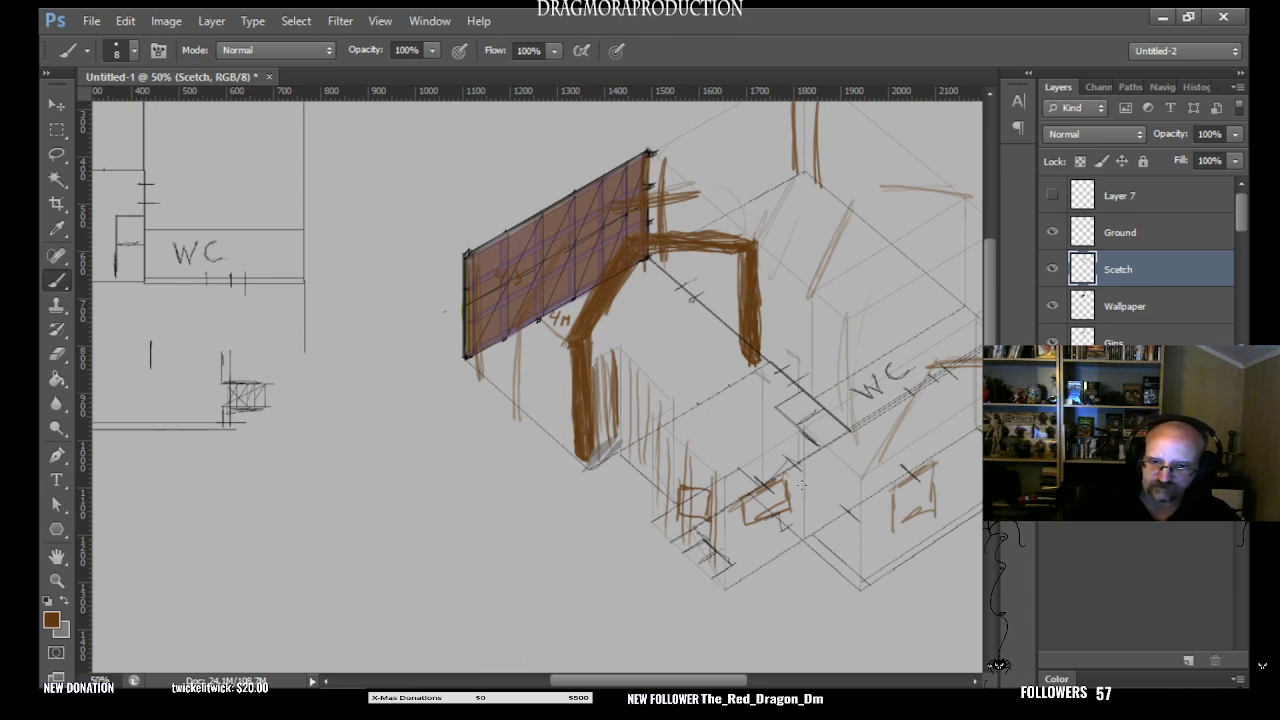
key(ctrl+alt+z)
key(ctrl+alt+z)
key(ctrl+alt+z)
key(ctrl+alt+z)
key(ctrl+alt+z)
key(ctrl+alt+z)
key(ctrl+alt+z)
key(ctrl+alt+z)
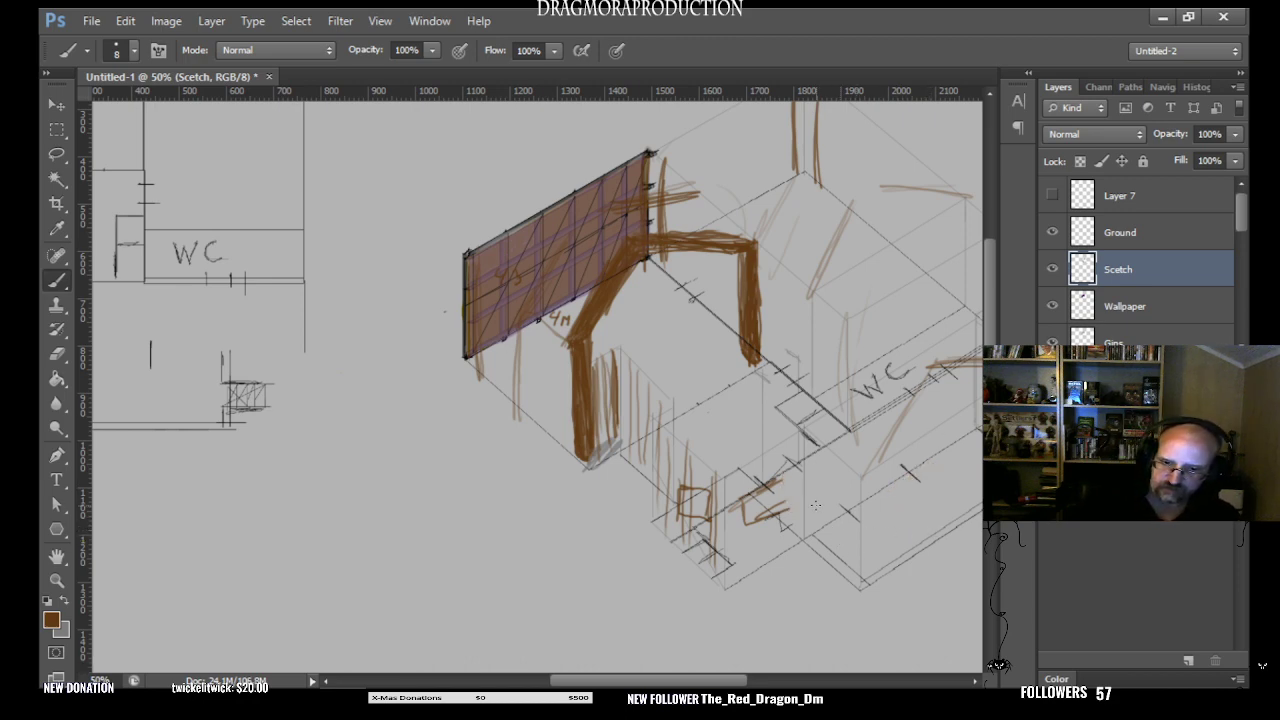
key(ctrl+alt+z)
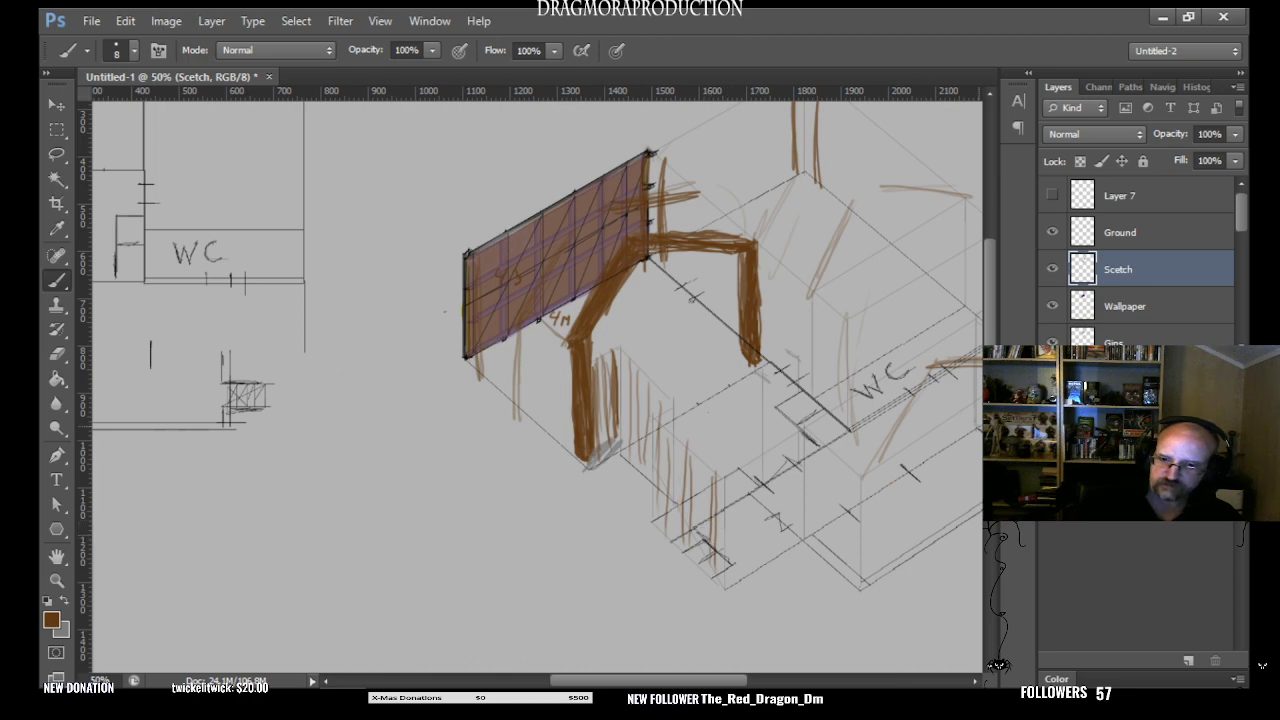
- Sketch vertical brown studs on the wall between the coloured wall panel's lower corner and the frame's front post
mouse_move(706, 682)
mouse_down()
mouse_move(763, 682)
mouse_move(743, 682)
mouse_up()
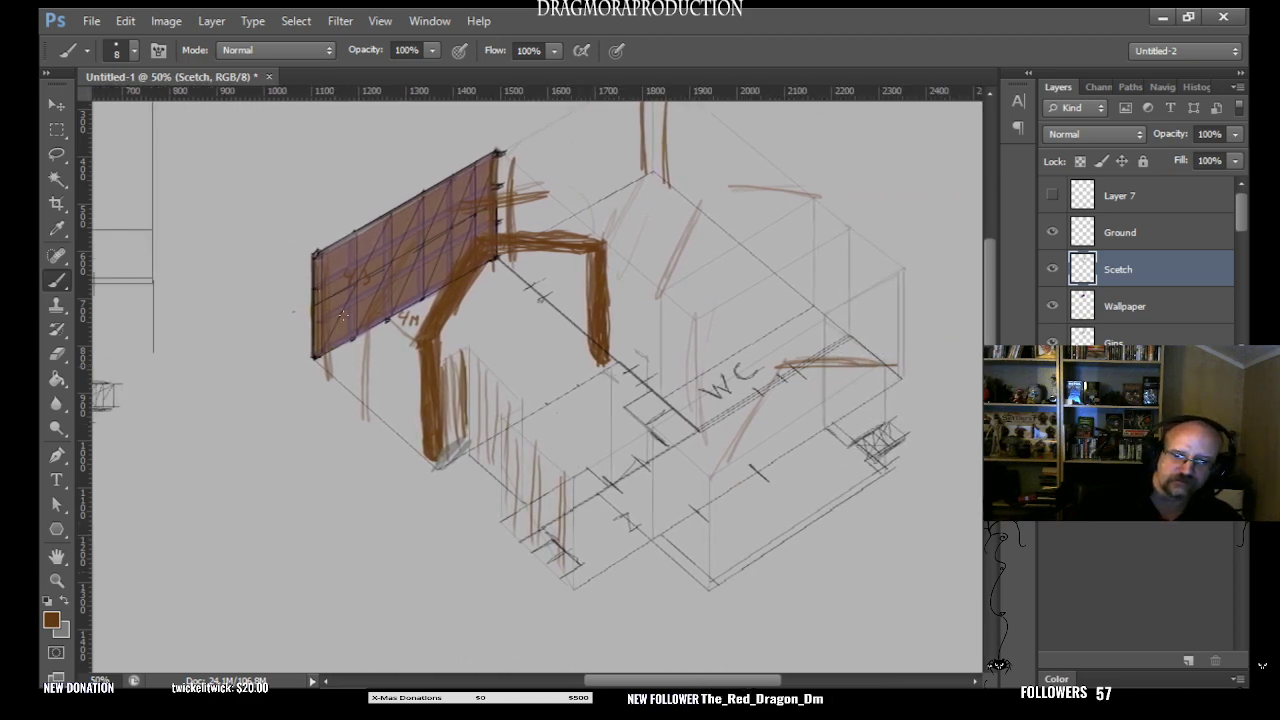
mouse_move(336, 348)
mouse_down()
mouse_move(341, 308)
mouse_move(346, 399)
mouse_move(355, 318)
mouse_move(368, 312)
mouse_move(357, 410)
mouse_up()
mouse_move(373, 326)
mouse_down()
mouse_move(373, 416)
mouse_move(396, 430)
mouse_up()
mouse_move(401, 338)
mouse_down()
mouse_move(397, 427)
mouse_move(414, 343)
mouse_move(408, 444)
mouse_up()
drag(416, 332, 418, 446)
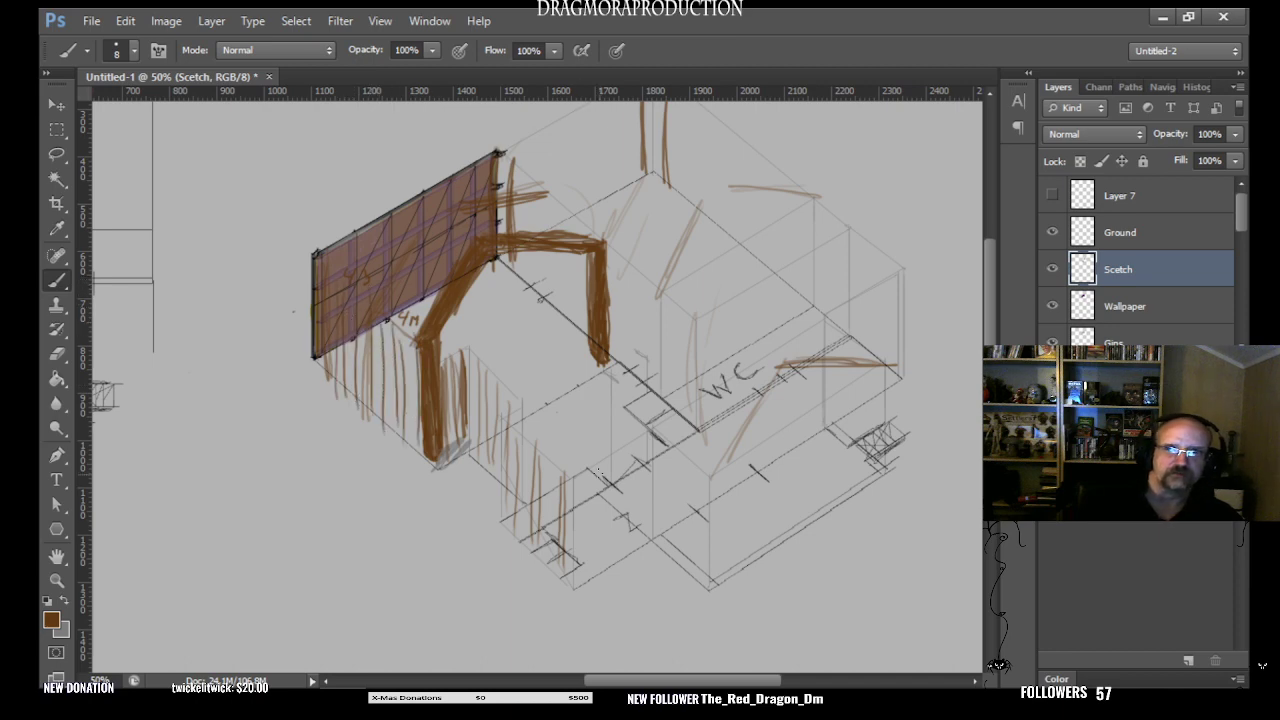
- Continue the vertical brown studs along the remaining front walls, around the outer corner and up to the hatched square
mouse_move(588, 480)
mouse_down()
mouse_move(584, 574)
mouse_move(594, 566)
mouse_up()
drag(620, 454, 614, 550)
drag(642, 436, 641, 530)
mouse_move(663, 448)
mouse_down()
mouse_move(660, 554)
mouse_move(674, 562)
mouse_up()
drag(690, 468, 684, 574)
mouse_move(702, 476)
mouse_down()
mouse_move(696, 571)
mouse_move(709, 475)
mouse_move(717, 548)
mouse_move(733, 475)
mouse_move(733, 564)
mouse_up()
drag(758, 456, 750, 552)
mouse_move(784, 436)
mouse_down()
mouse_move(779, 532)
mouse_move(791, 526)
mouse_up()
drag(814, 428, 808, 511)
drag(824, 420, 820, 510)
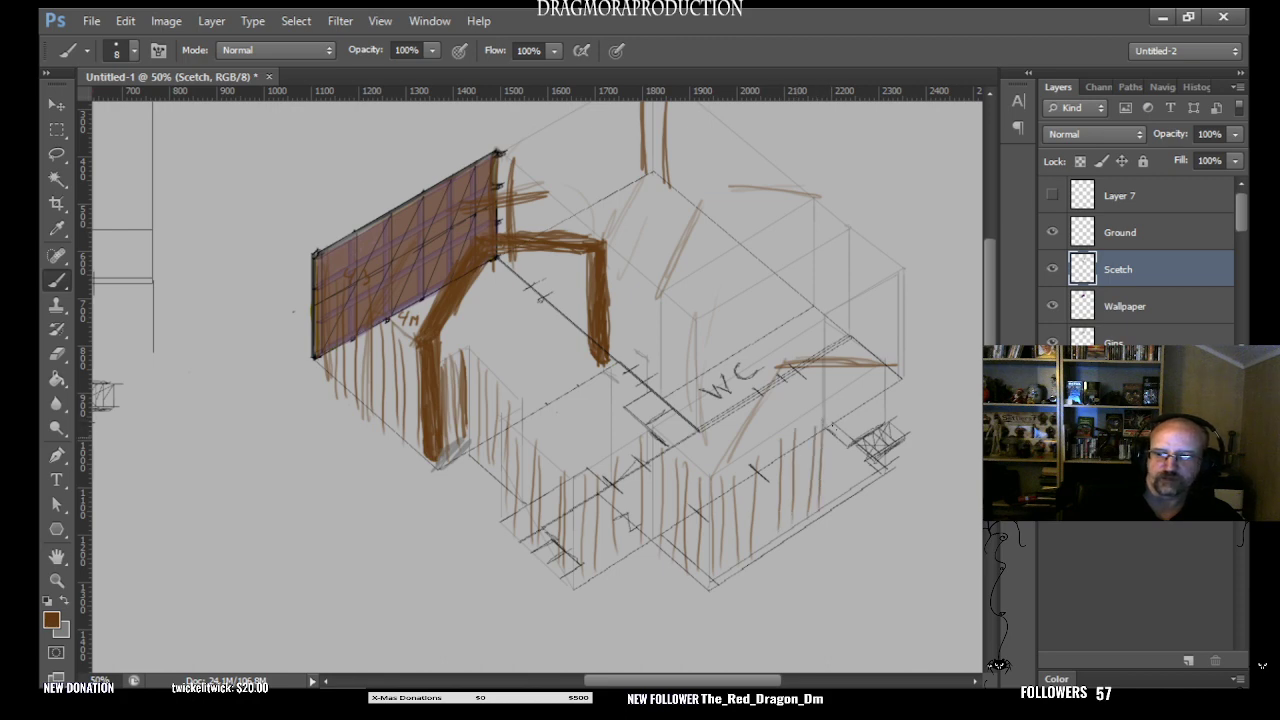
mouse_move(836, 398)
mouse_down()
mouse_move(830, 504)
mouse_move(863, 413)
mouse_move(850, 488)
mouse_up()
mouse_move(864, 394)
mouse_down()
mouse_move(862, 472)
mouse_move(874, 386)
mouse_move(881, 432)
mouse_up()
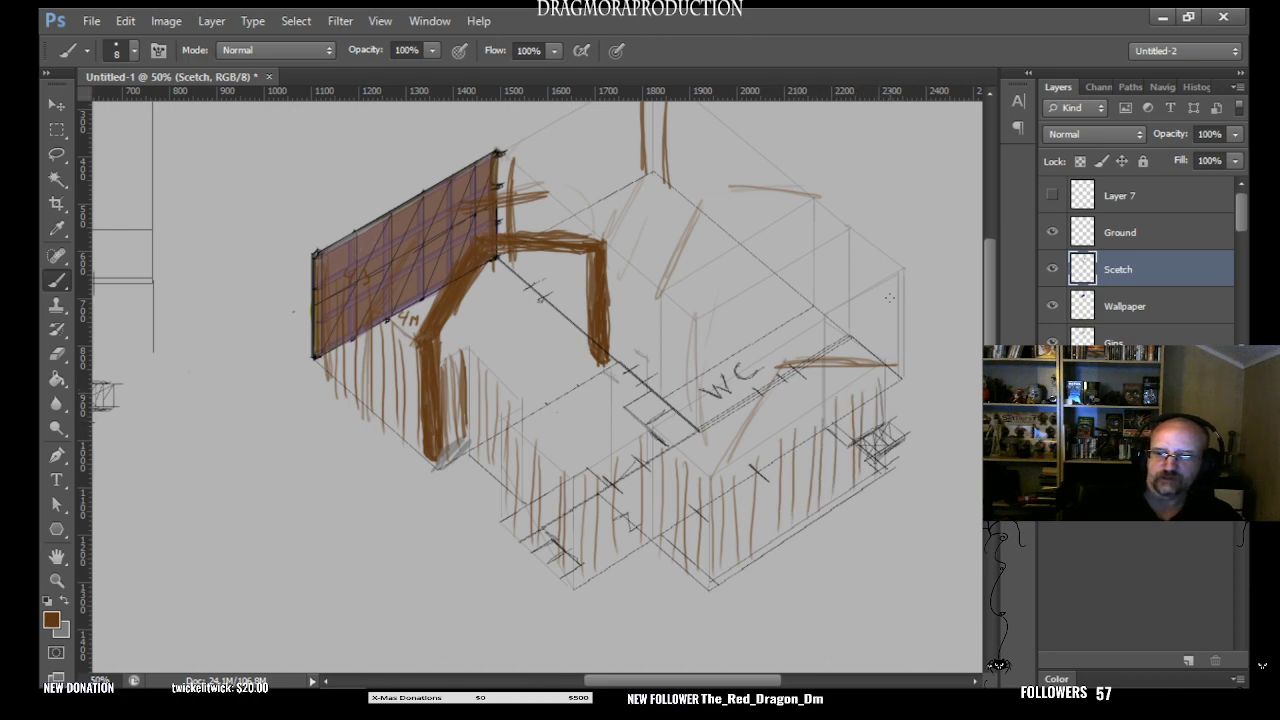
- Fill the short end wall beyond the WC with closely spaced vertical brown studs
mouse_move(900, 280)
mouse_down()
mouse_move(901, 370)
mouse_move(894, 279)
mouse_move(893, 361)
mouse_move(879, 295)
mouse_move(887, 386)
mouse_up()
drag(882, 300, 880, 384)
drag(876, 296, 873, 386)
mouse_move(871, 302)
mouse_down()
mouse_move(871, 370)
mouse_move(851, 314)
mouse_move(853, 392)
mouse_up()
drag(849, 321, 845, 396)
drag(844, 309, 840, 396)
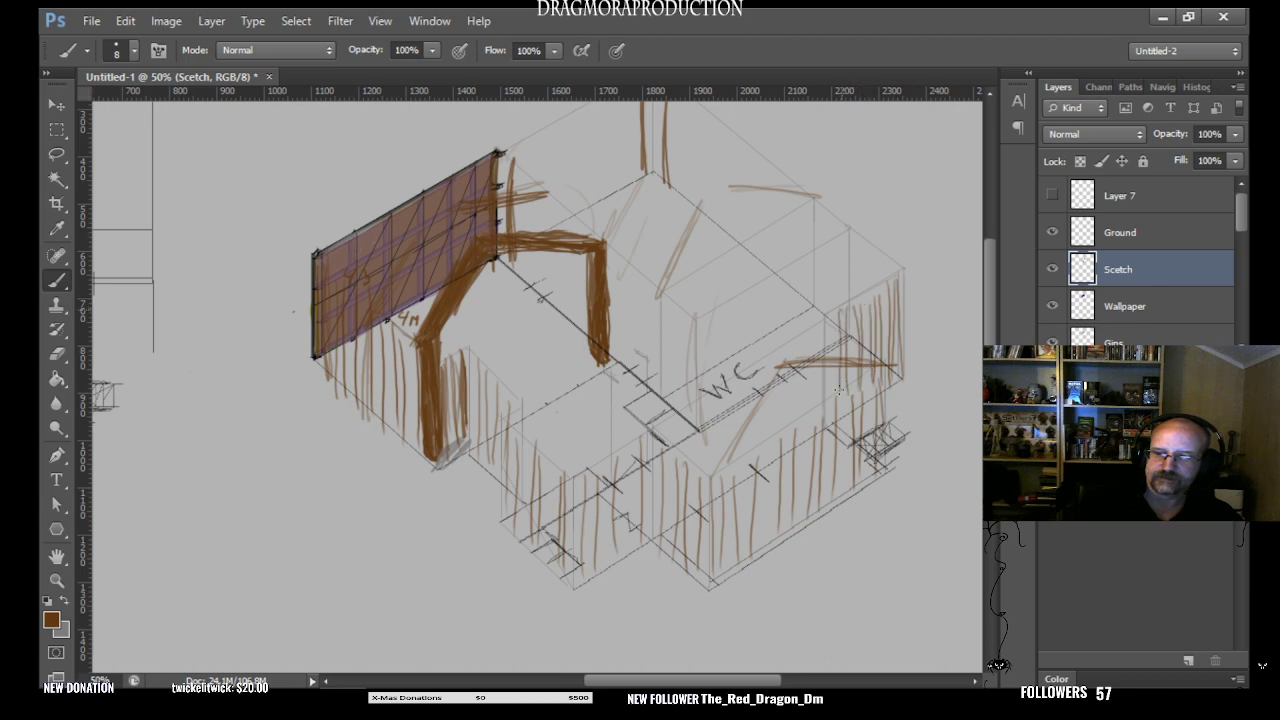
drag(834, 347, 831, 400)
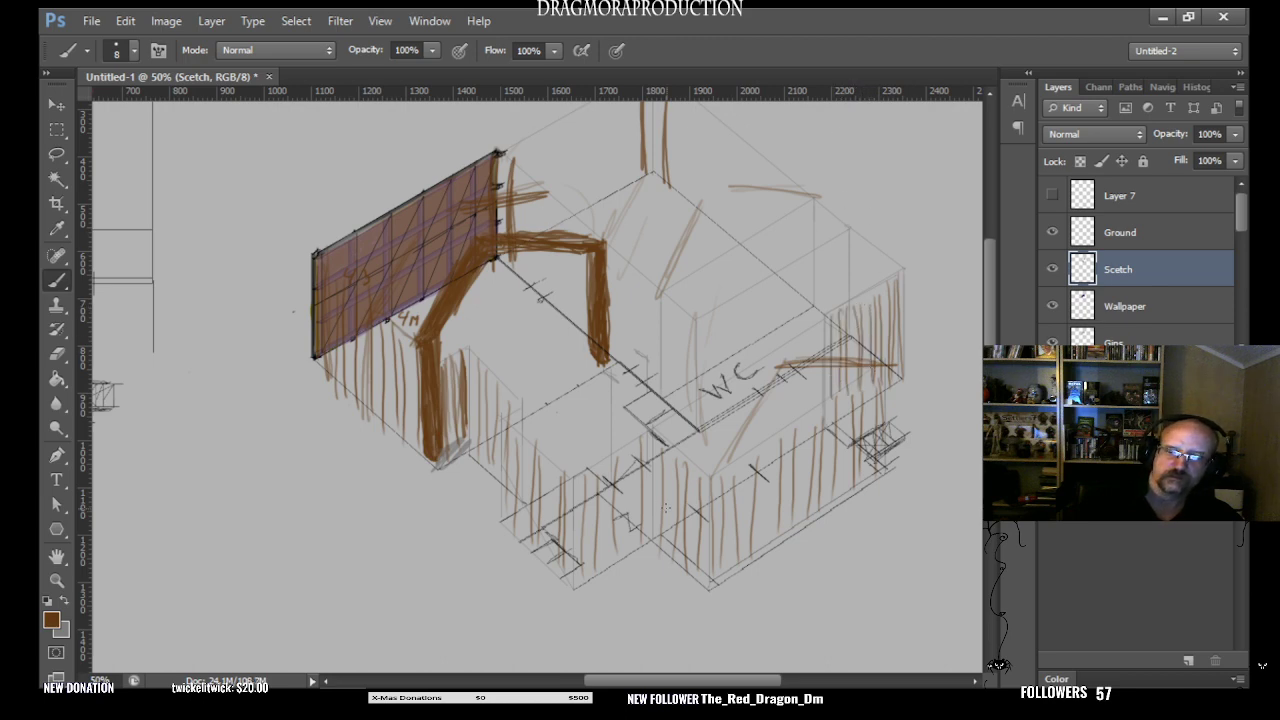
- Hide the Scetch layer, zoom out to 33.3% to show both floor plans, and activate the Move tool
mouse_move(991, 337)
mouse_down()
mouse_move(991, 306)
mouse_move(991, 336)
mouse_up()
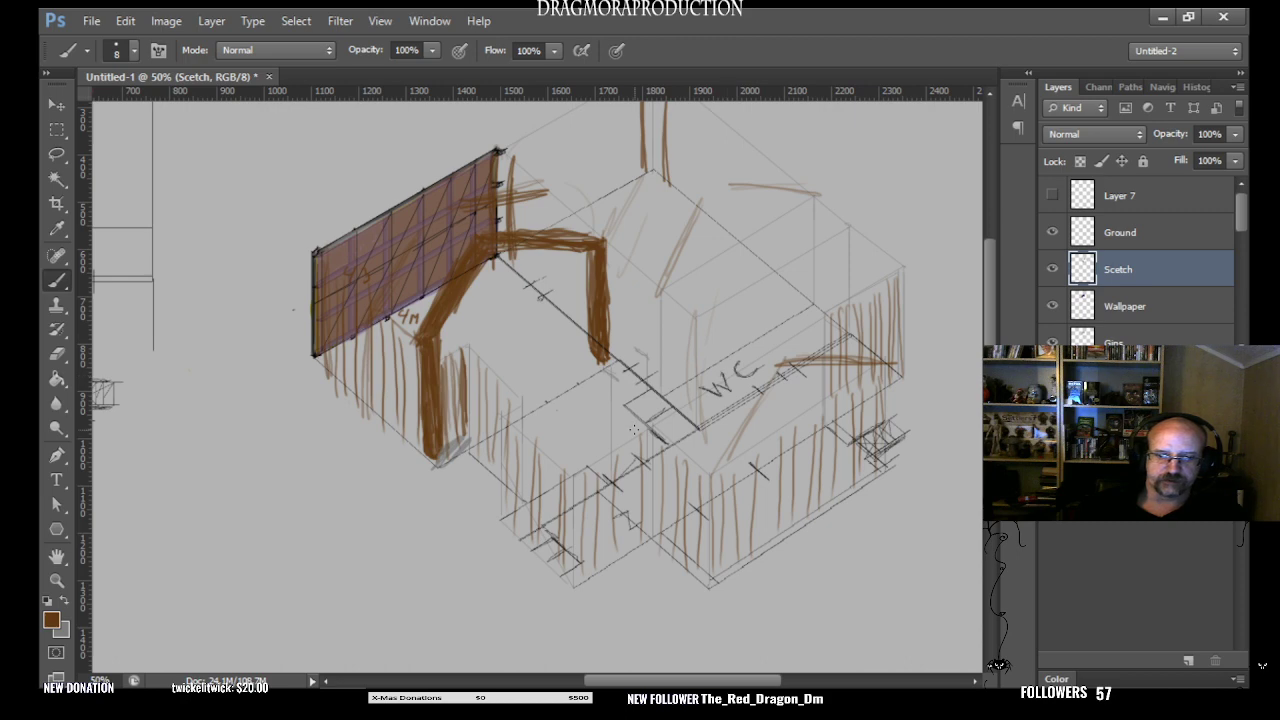
click(1052, 270)
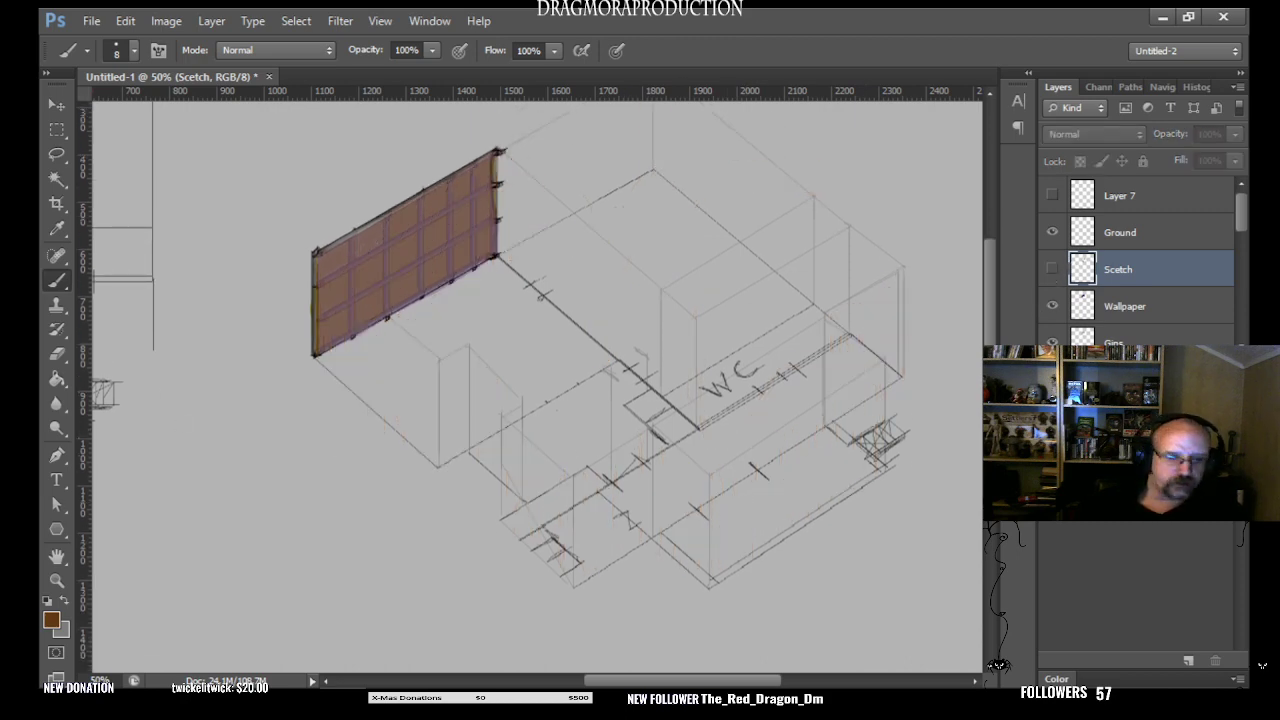
click(57, 580)
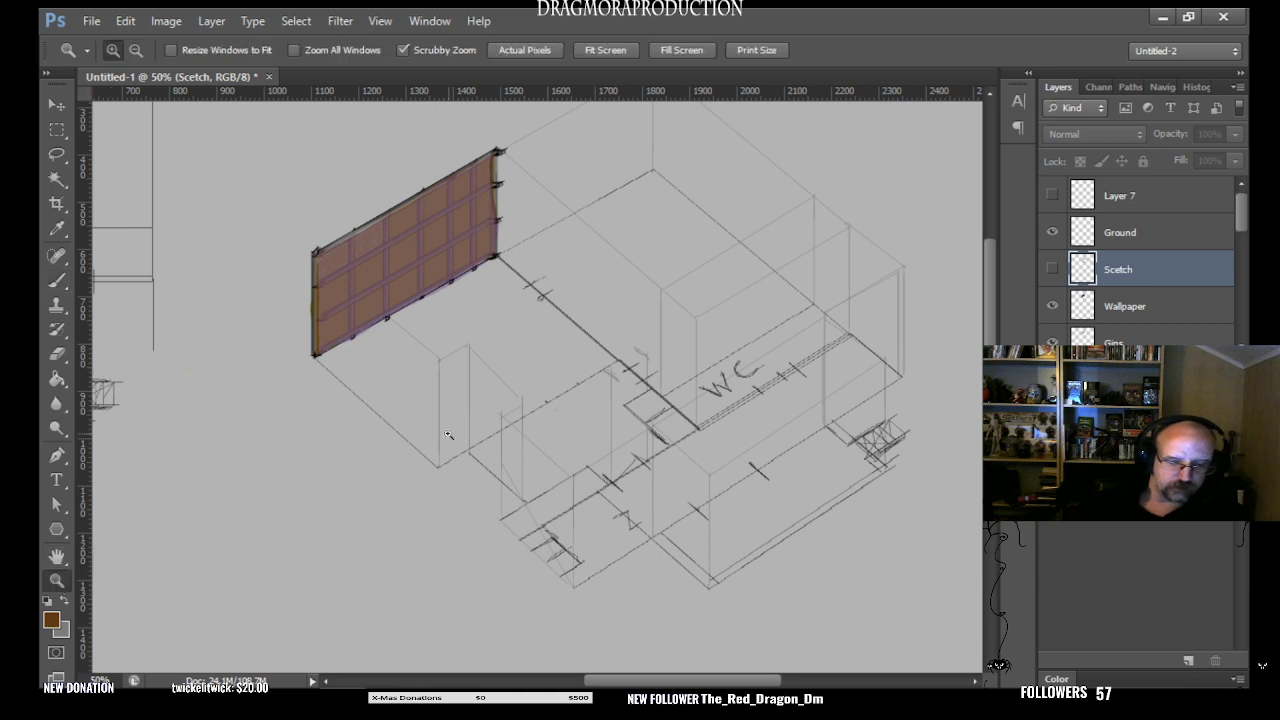
right_click(448, 435)
click(533, 540)
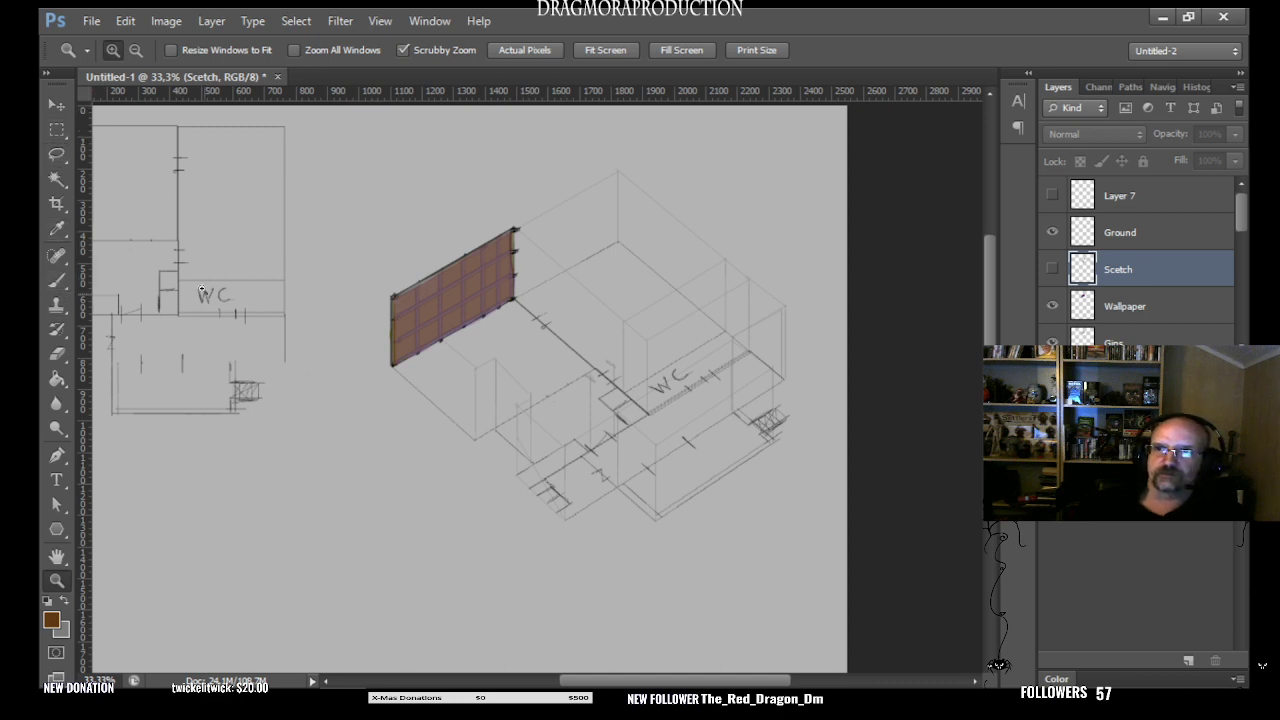
click(57, 114)
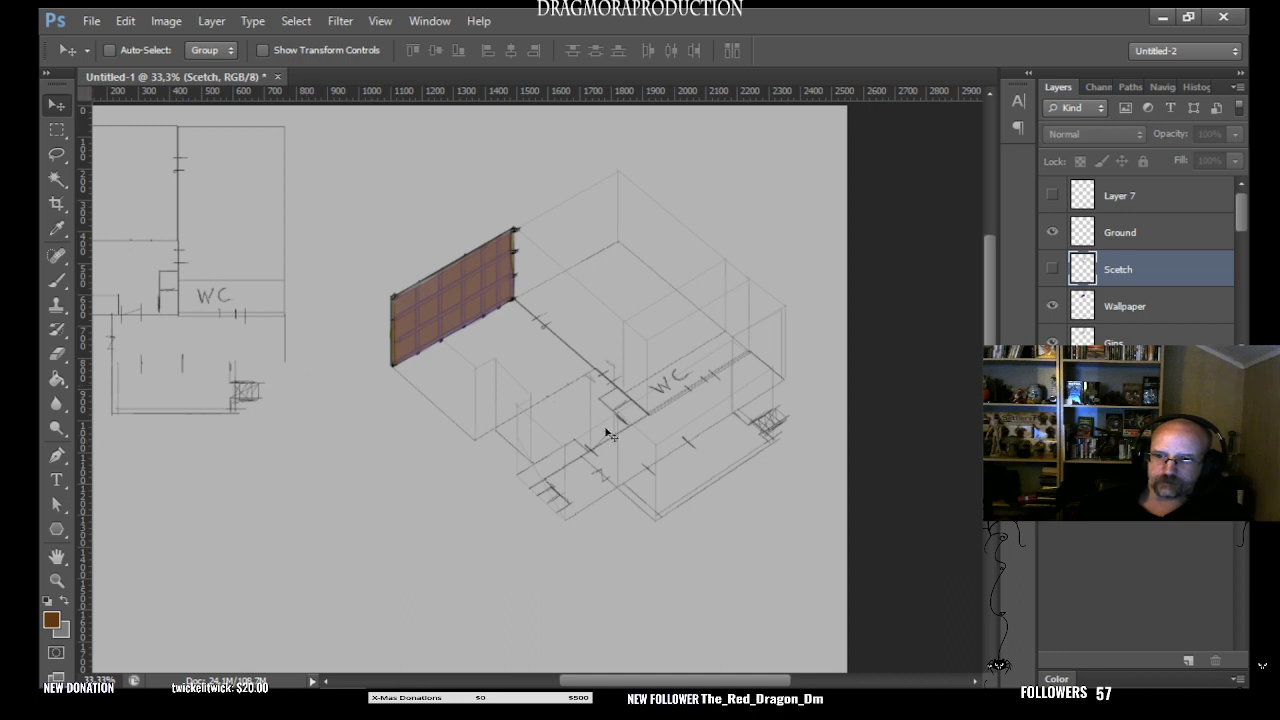